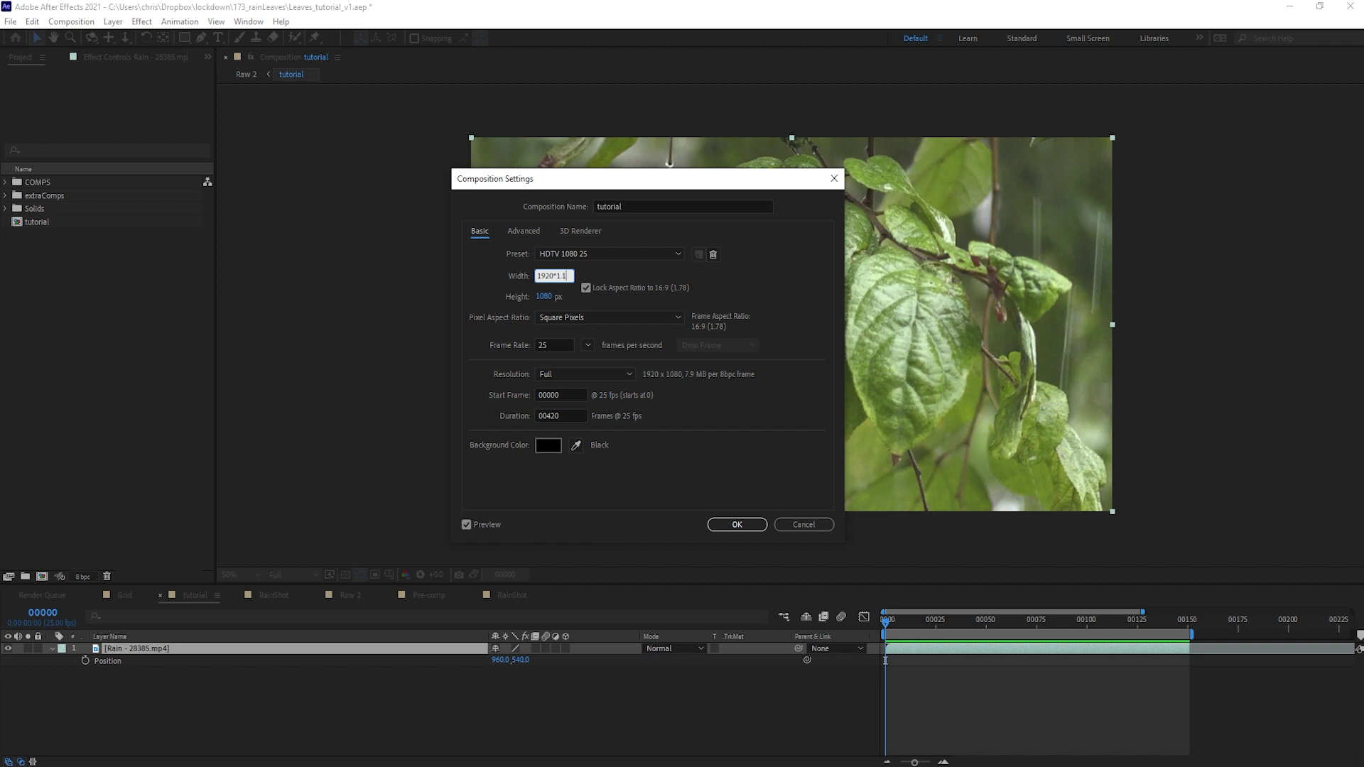
# Step: Apply the enlarged composition width and pre-compose the rain footage as ExpandedFootage with all attributes moved into it
pyautogui.press('Return')
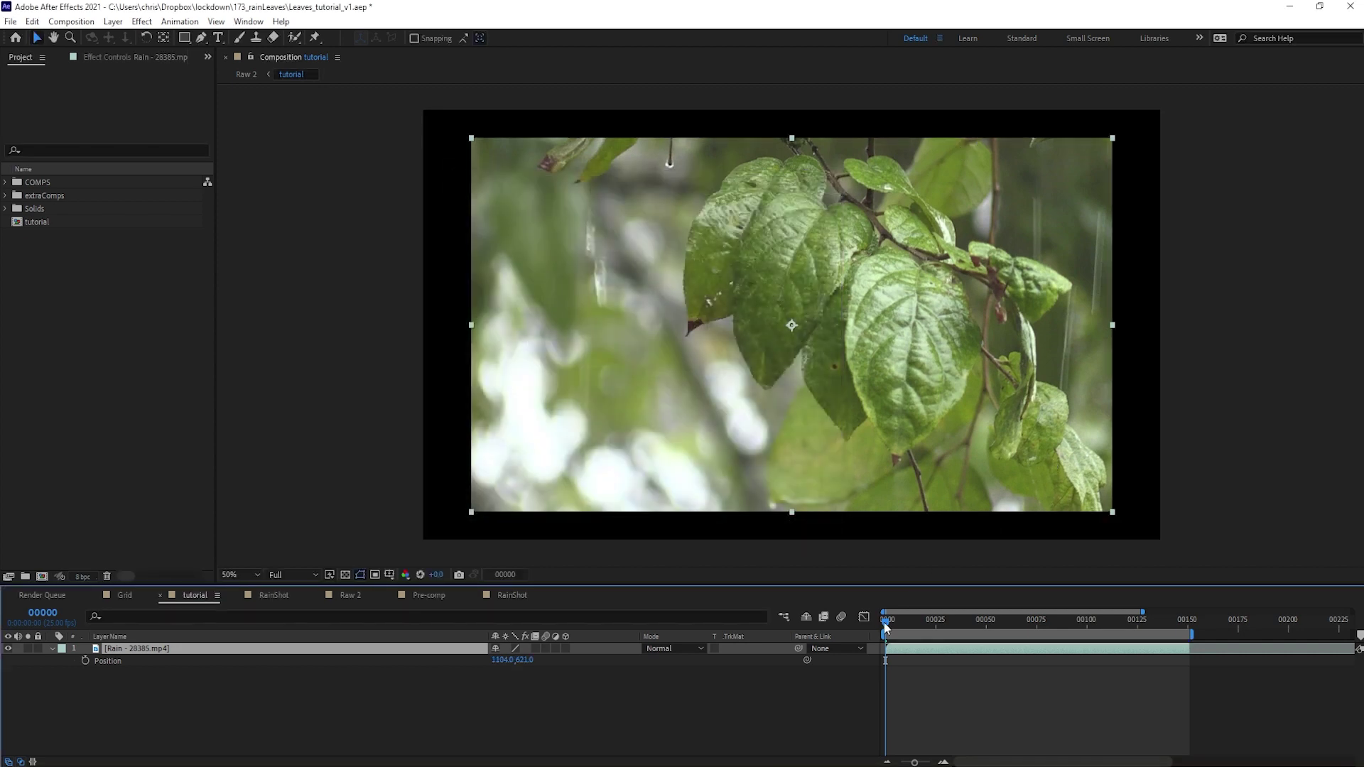
pyautogui.moveTo(887, 622); pyautogui.dragTo(499, 657)
pyautogui.hotkey('ctrl', 'shift', 'c')
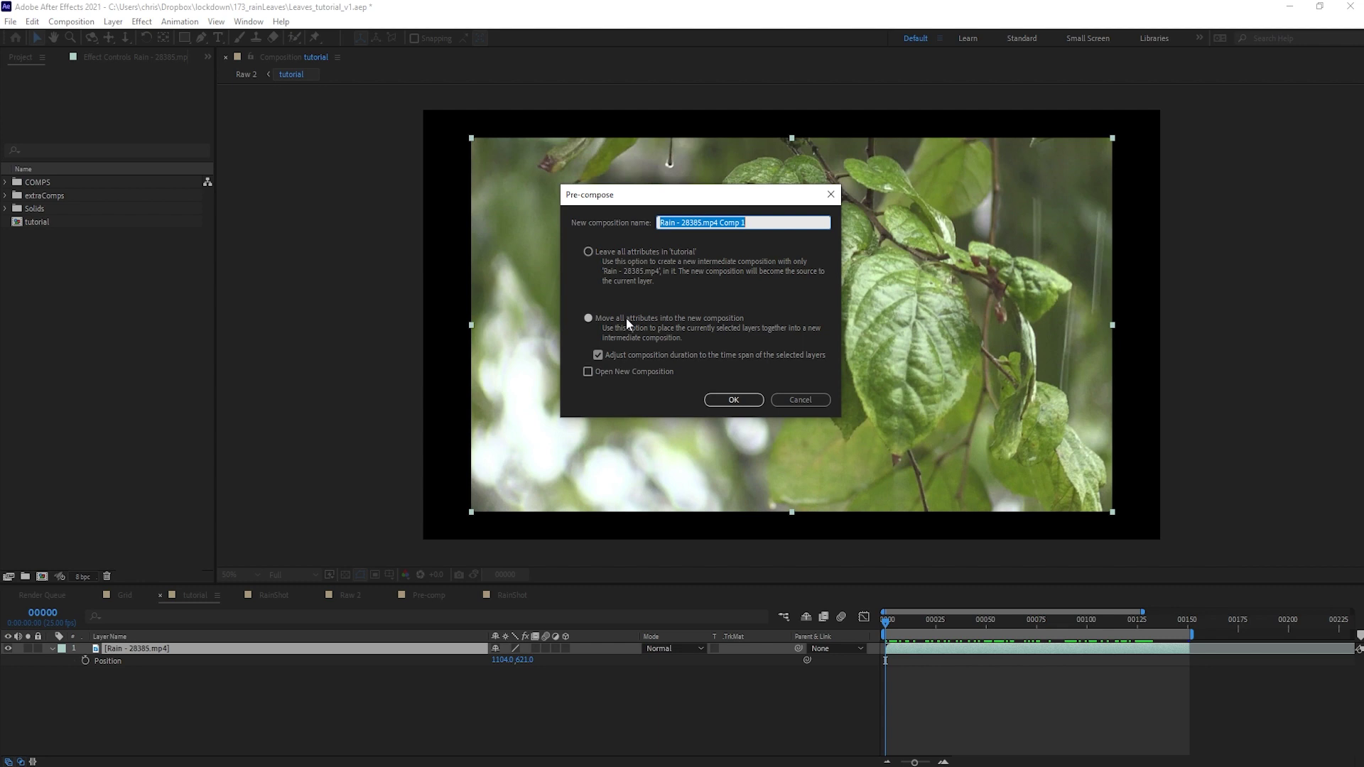
pyautogui.write('ExpandedFootage')
pyautogui.press('Return')
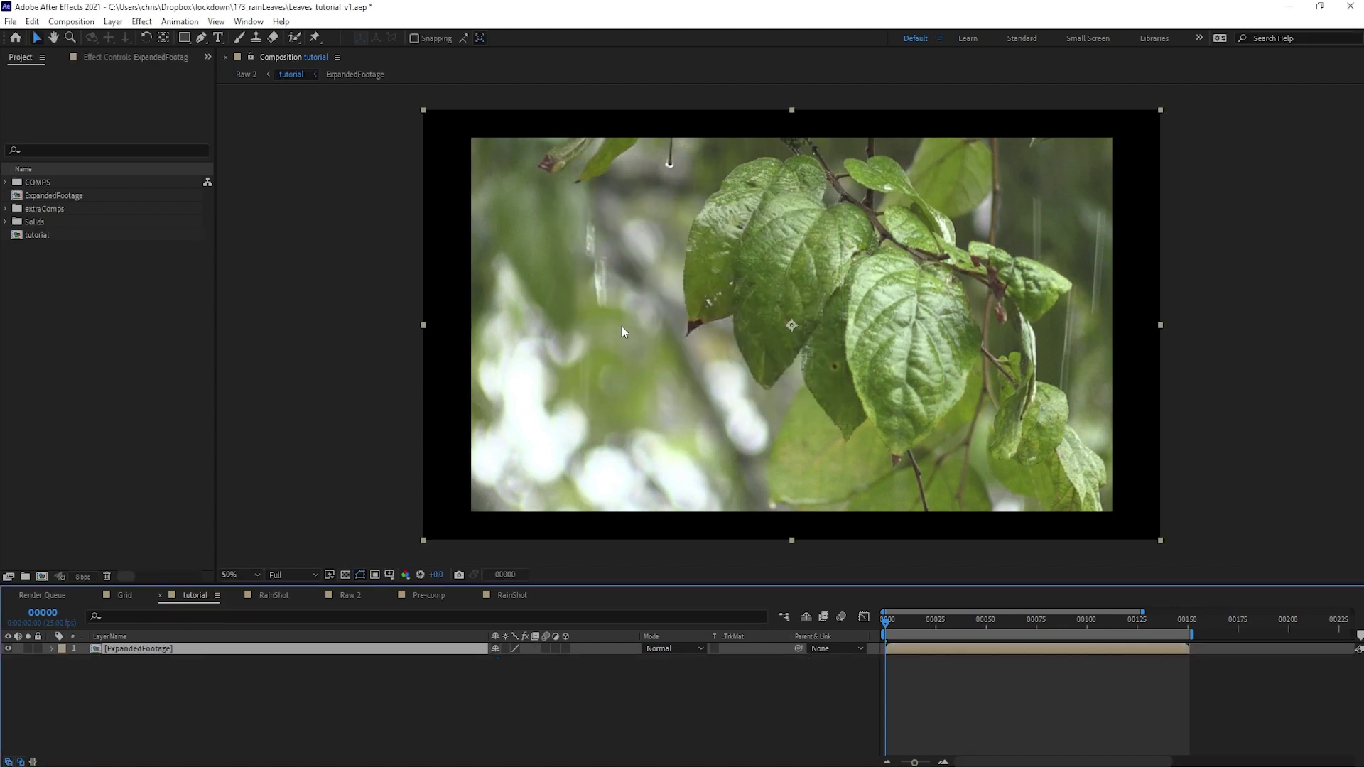
# Step: Apply the Lockdown effect to the ExpandedFootage layer and open its pop-out tracking window
pyautogui.click(142, 21)
pyautogui.click(159, 48)
pyautogui.click(157, 97)
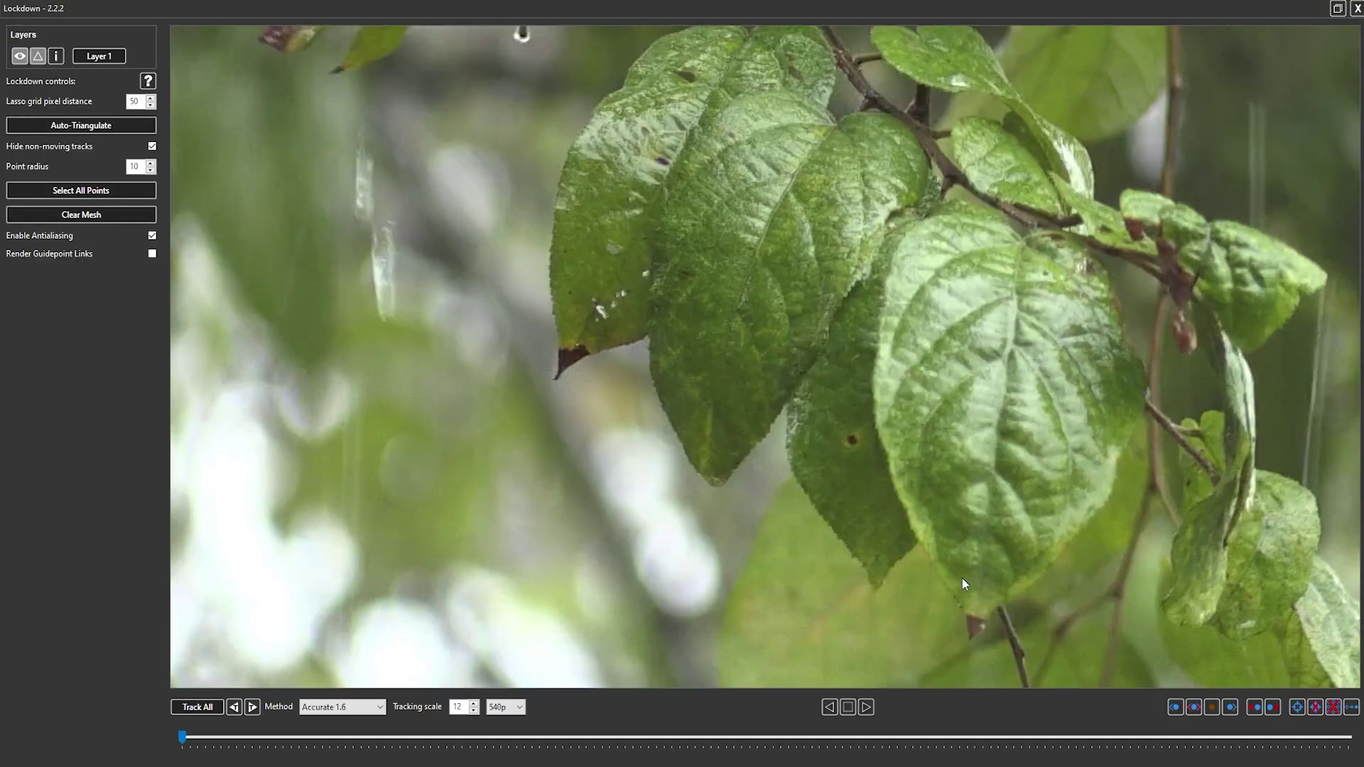
# Step: Place track points across the large front leaf and track them through all frames
pyautogui.keyDown('ctrl'); pyautogui.click(990, 502); pyautogui.keyUp('ctrl')
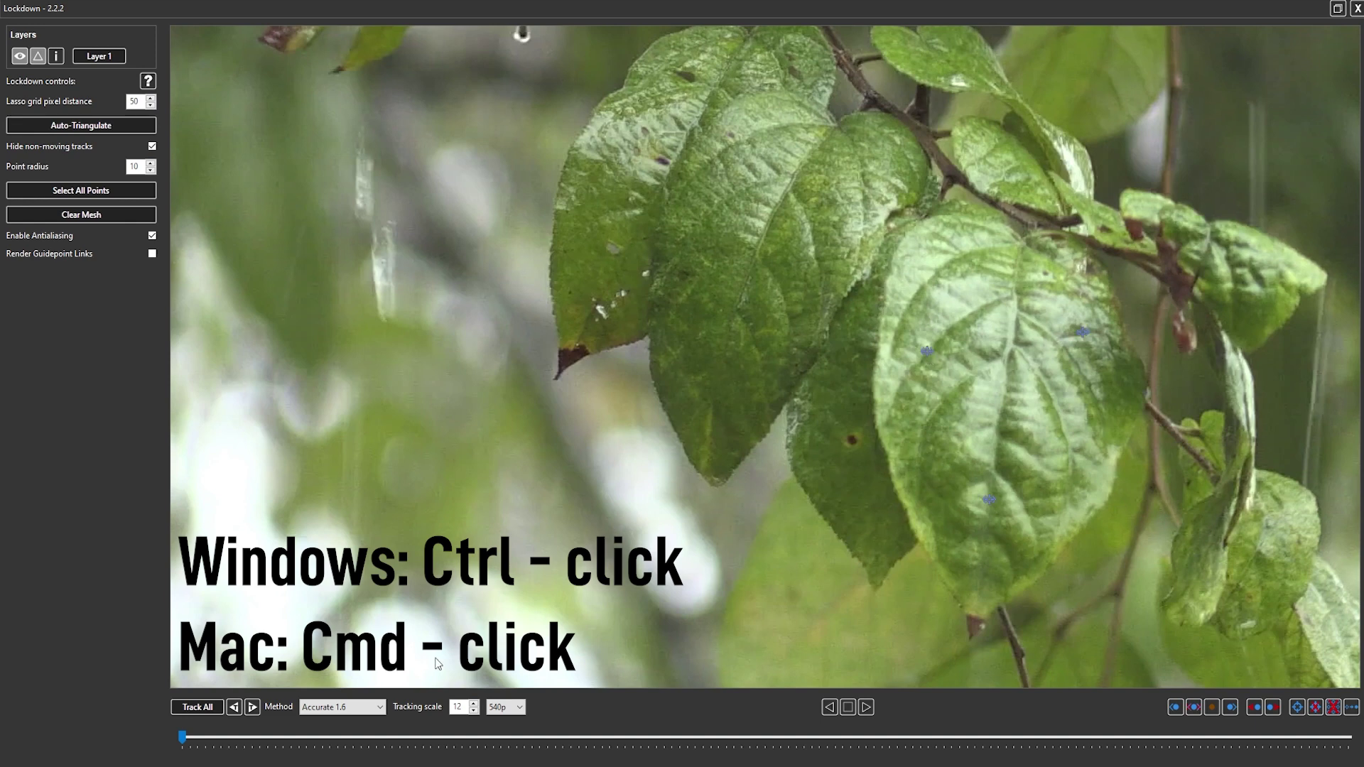
pyautogui.moveTo(183, 738); pyautogui.dragTo(37, 692)
pyautogui.click(197, 707)
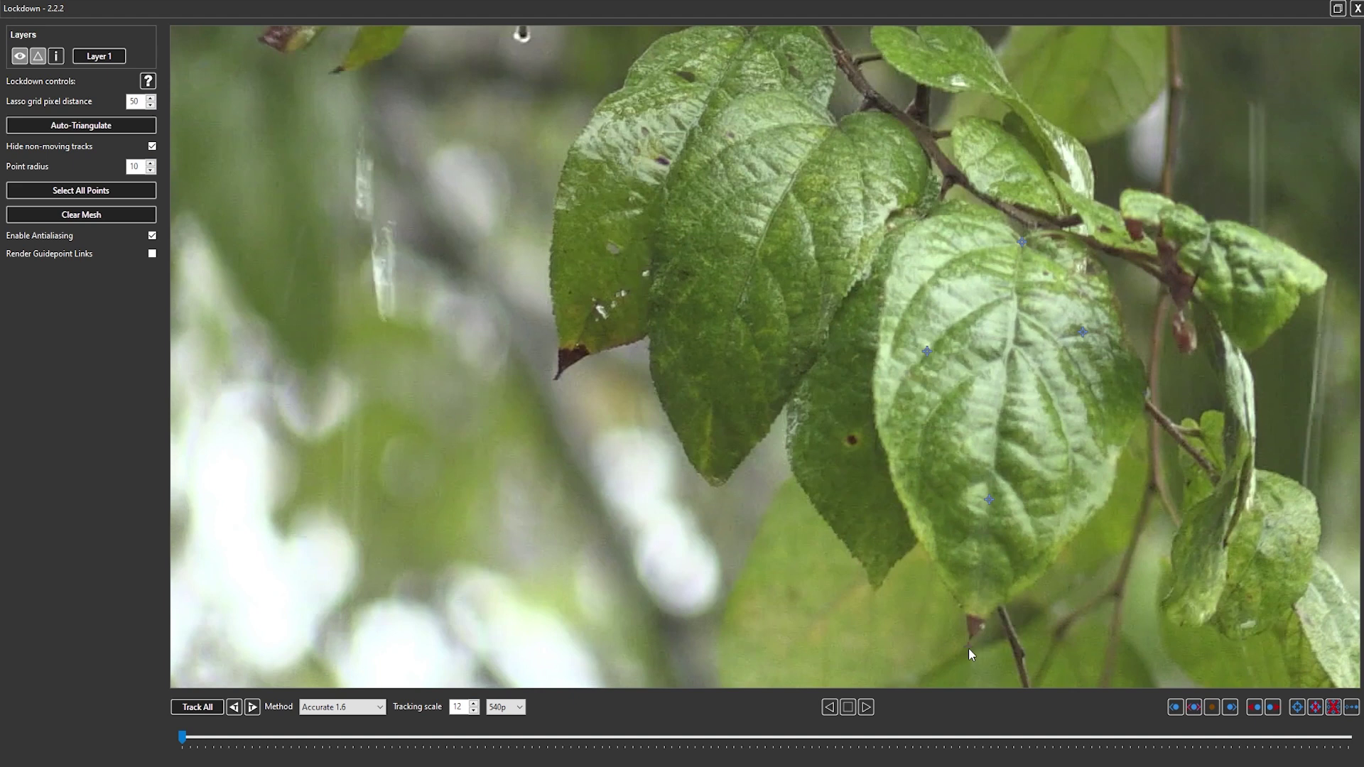
# Step: Surround the front leaf with mesh points just outside its edge and auto-triangulate the mesh
pyautogui.click(849, 359)
pyautogui.click(869, 253)
pyautogui.click(929, 191)
pyautogui.click(1038, 193)
pyautogui.click(1119, 245)
pyautogui.click(81, 125)
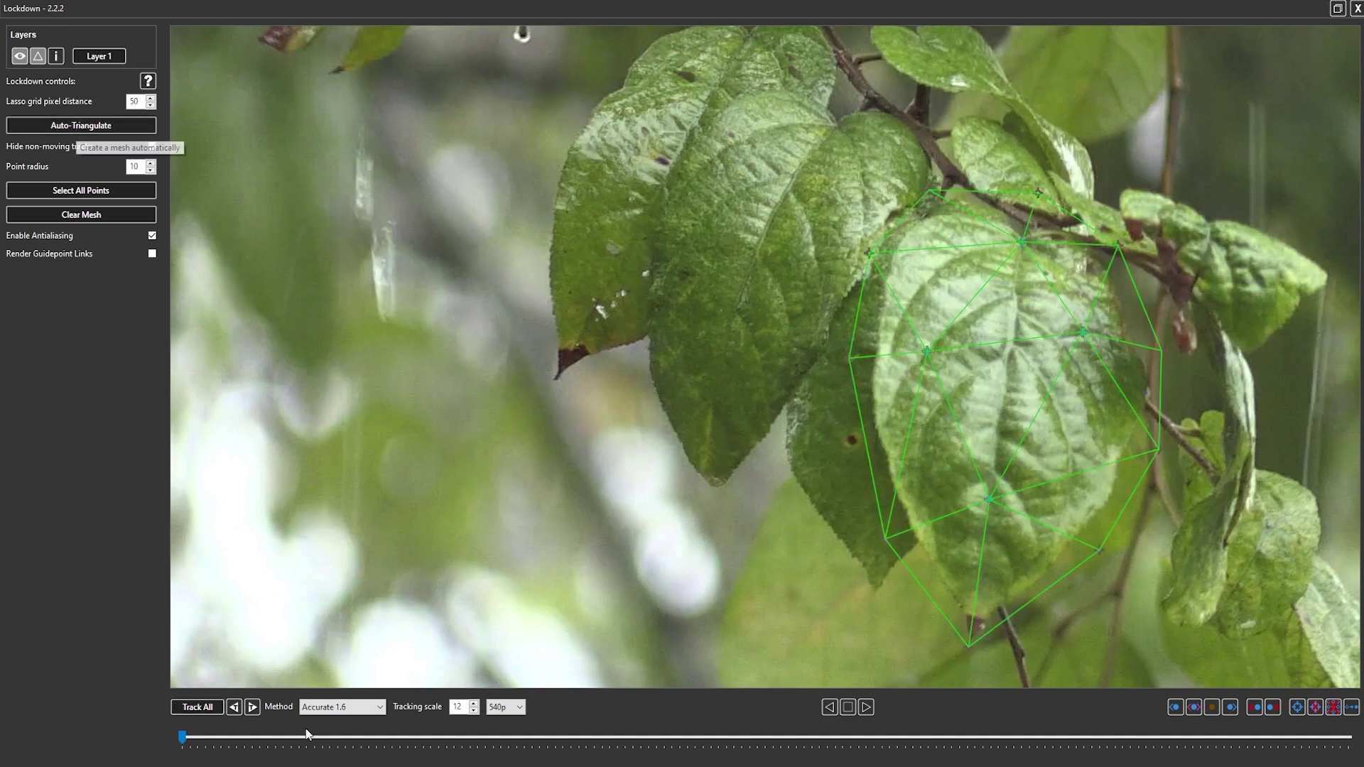
# Step: Set Layer 1's track interpolation to (2) Position/scale/rotate, review the mesh motion and close the tracking window
pyautogui.moveTo(182, 737); pyautogui.dragTo(137, 723)
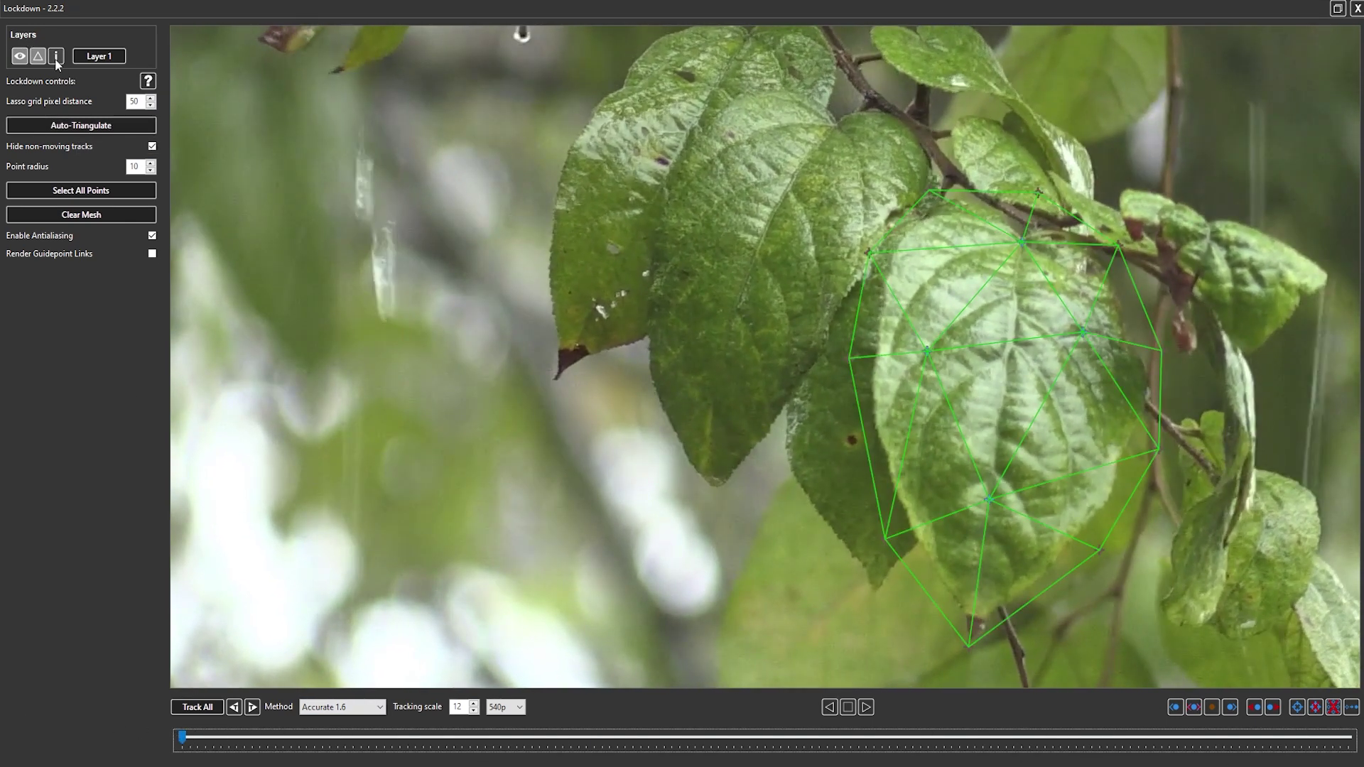
pyautogui.click(56, 59)
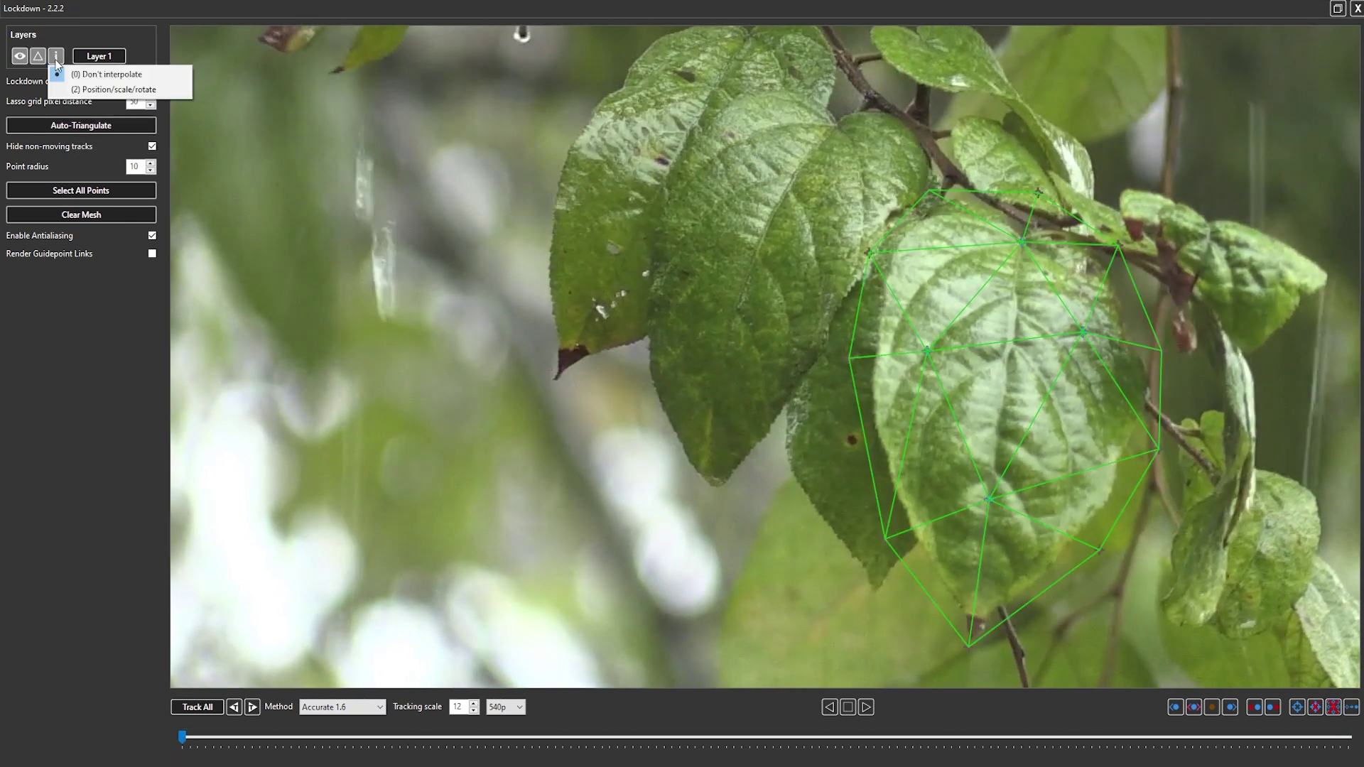
pyautogui.click(91, 90)
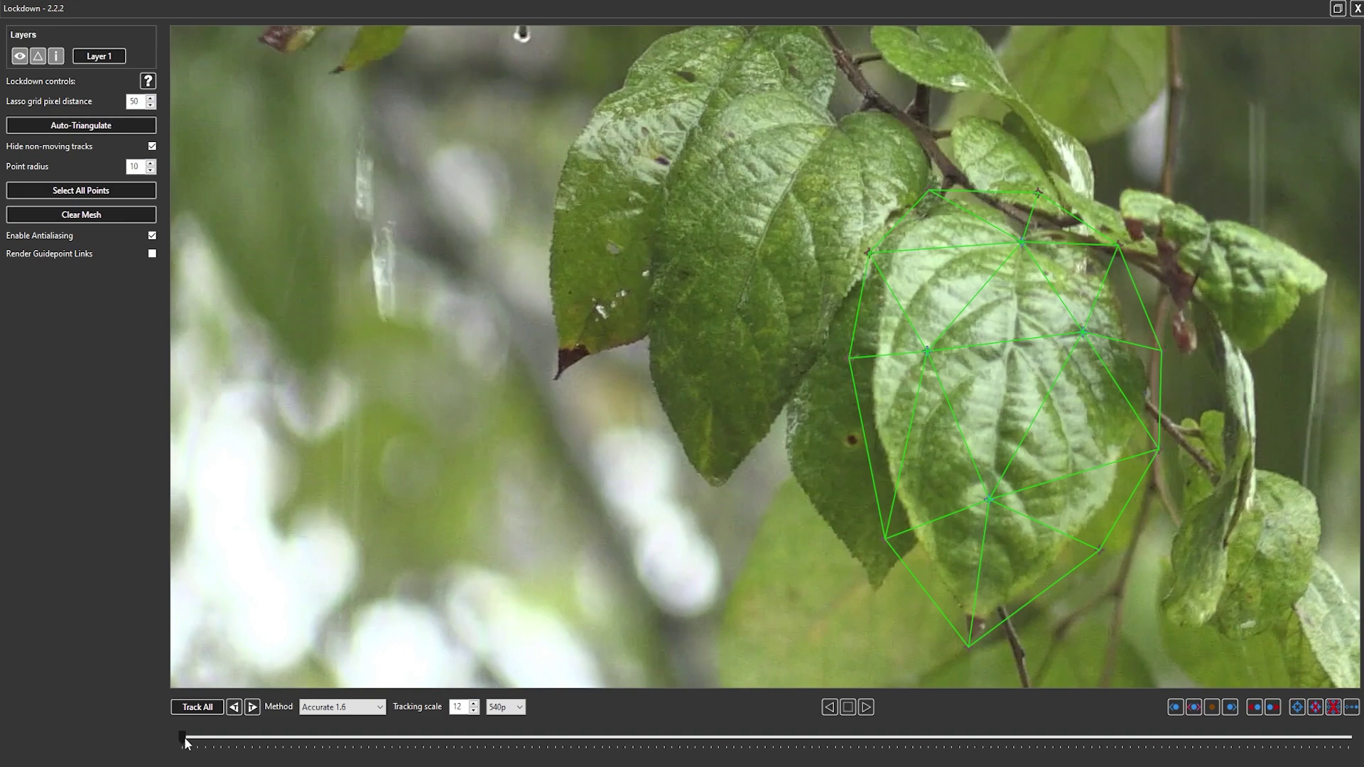
pyautogui.moveTo(187, 743); pyautogui.dragTo(84, 719)
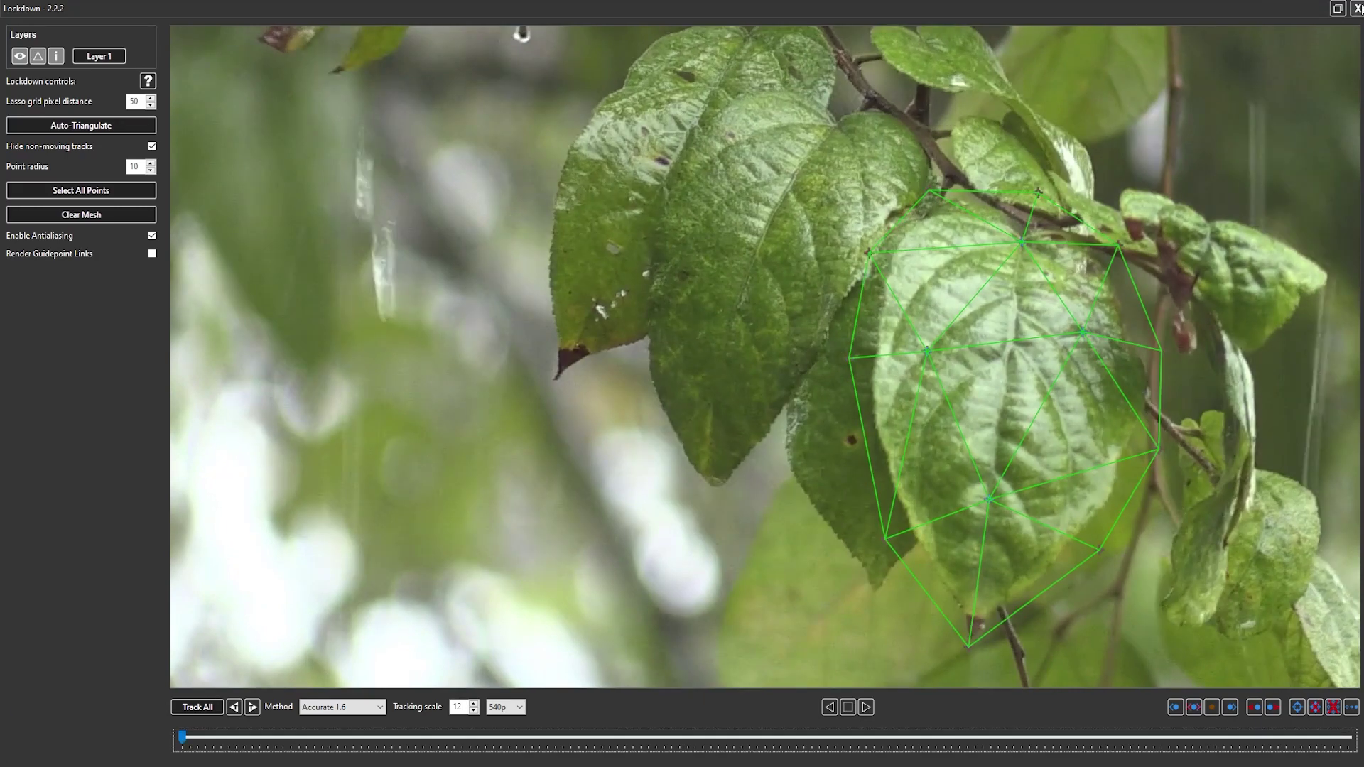
pyautogui.click(1358, 9)
# Step: Close all timeline panels except tutorial and lock down the leaf mesh at frame 0
pyautogui.rightClick(193, 597)
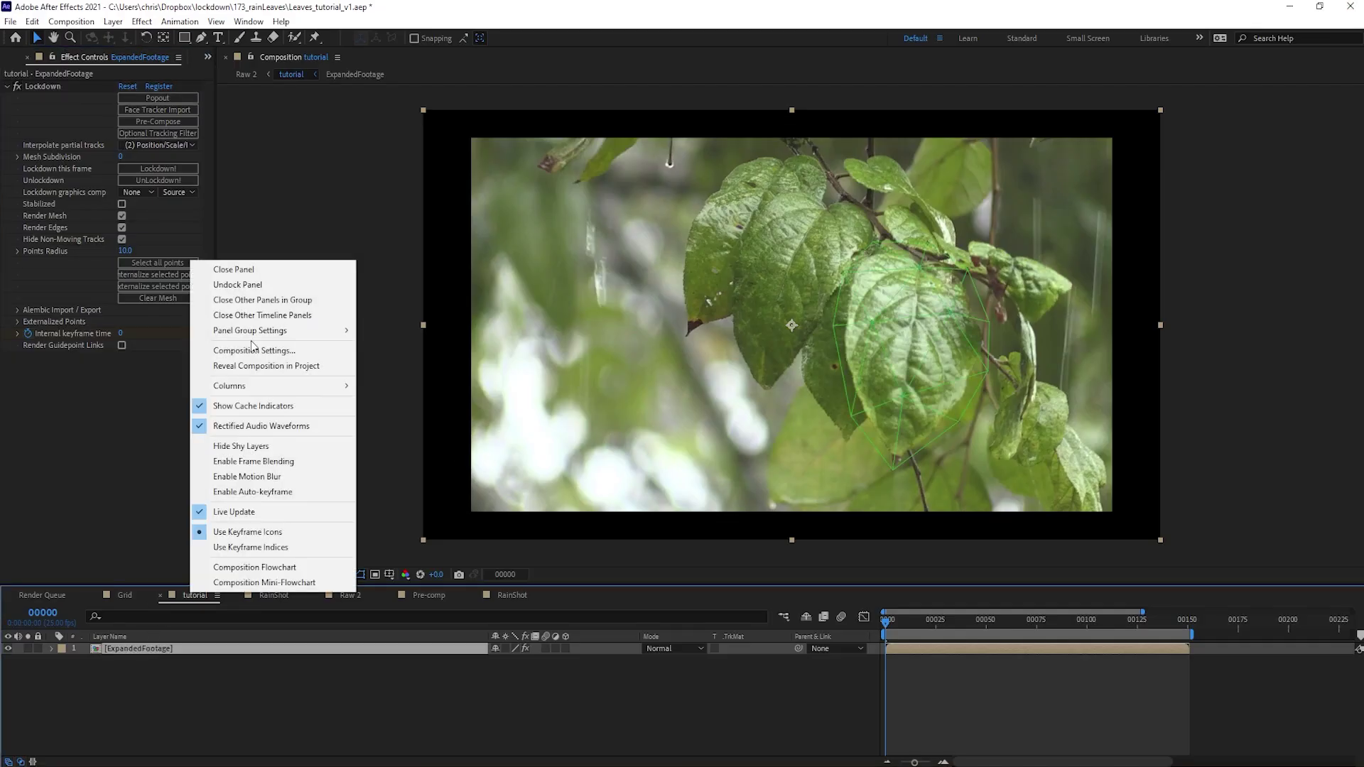
pyautogui.click(260, 316)
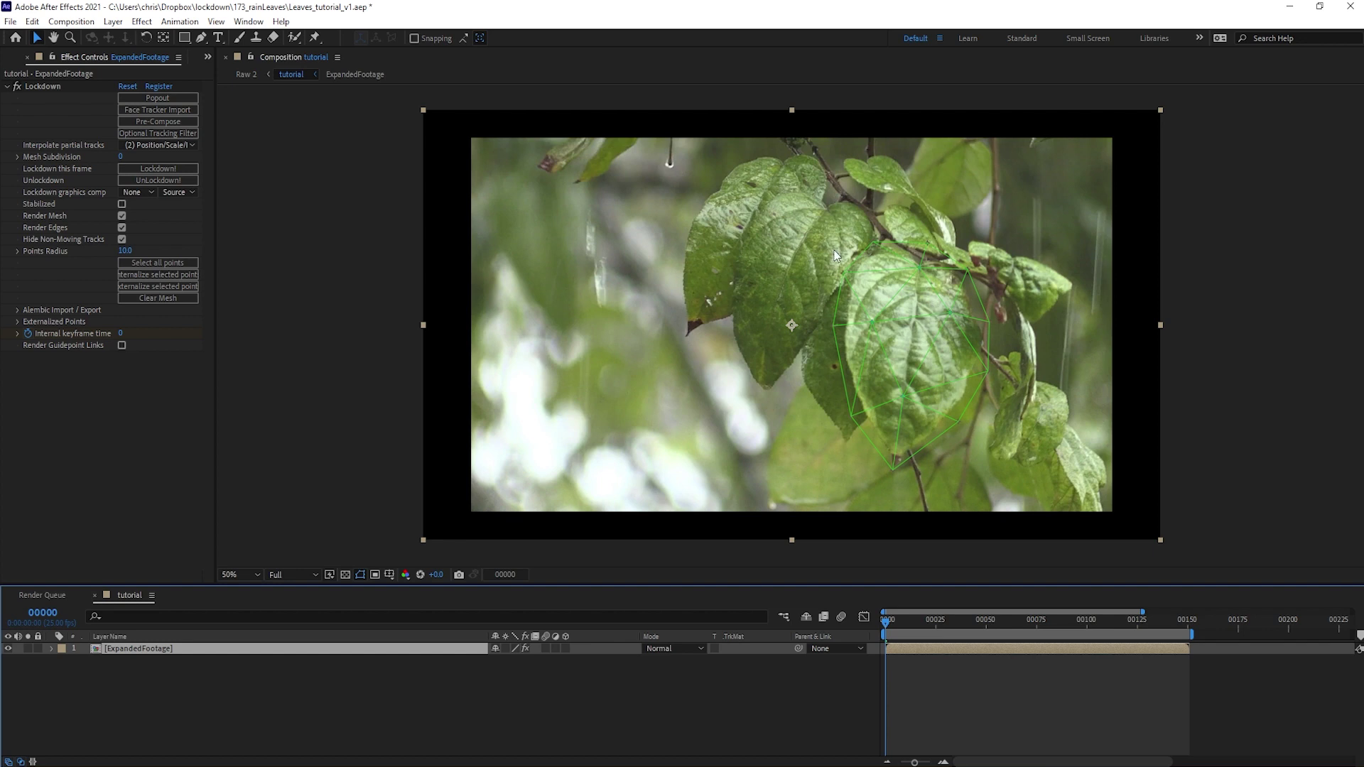
pyautogui.click(184, 168)
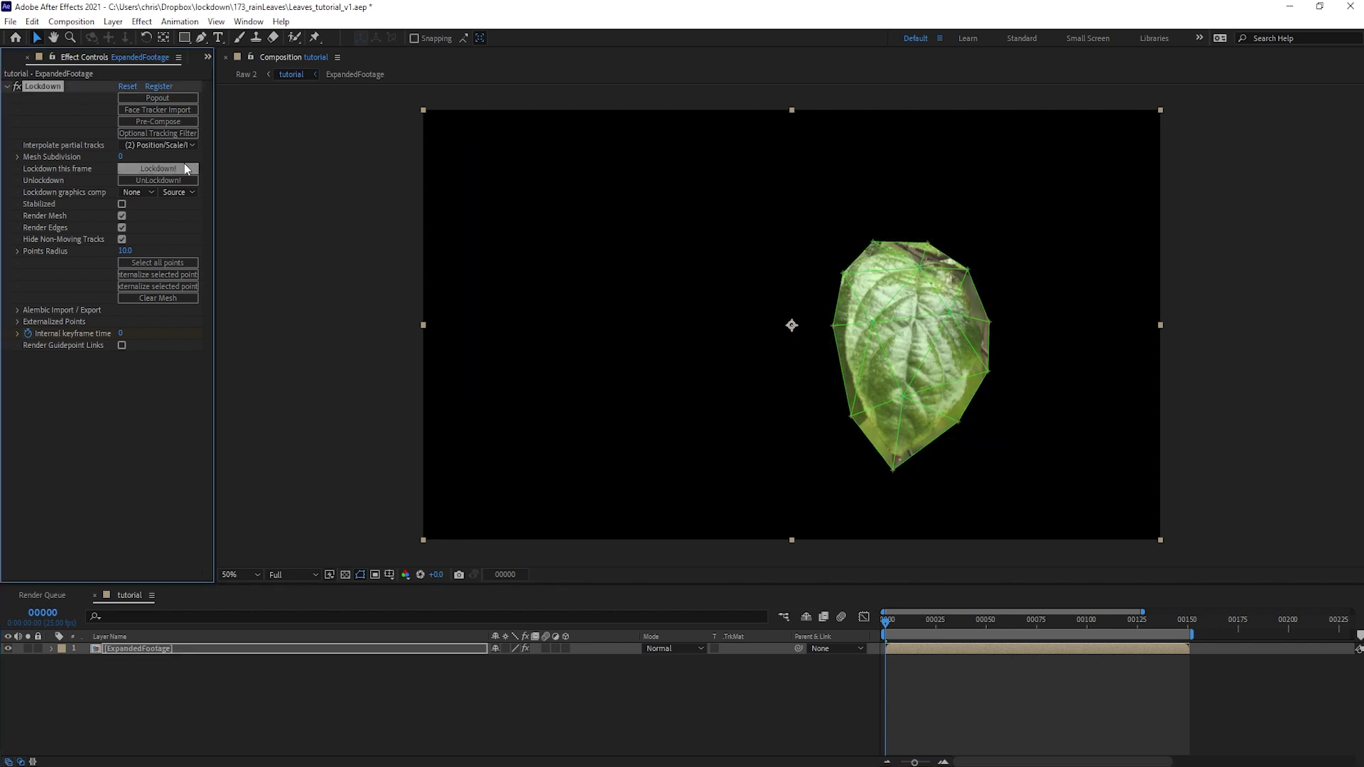
# Step: Hide the Background layer and preview how the locked-down region follows the leaf
pyautogui.click(135, 691)
pyautogui.click(140, 673)
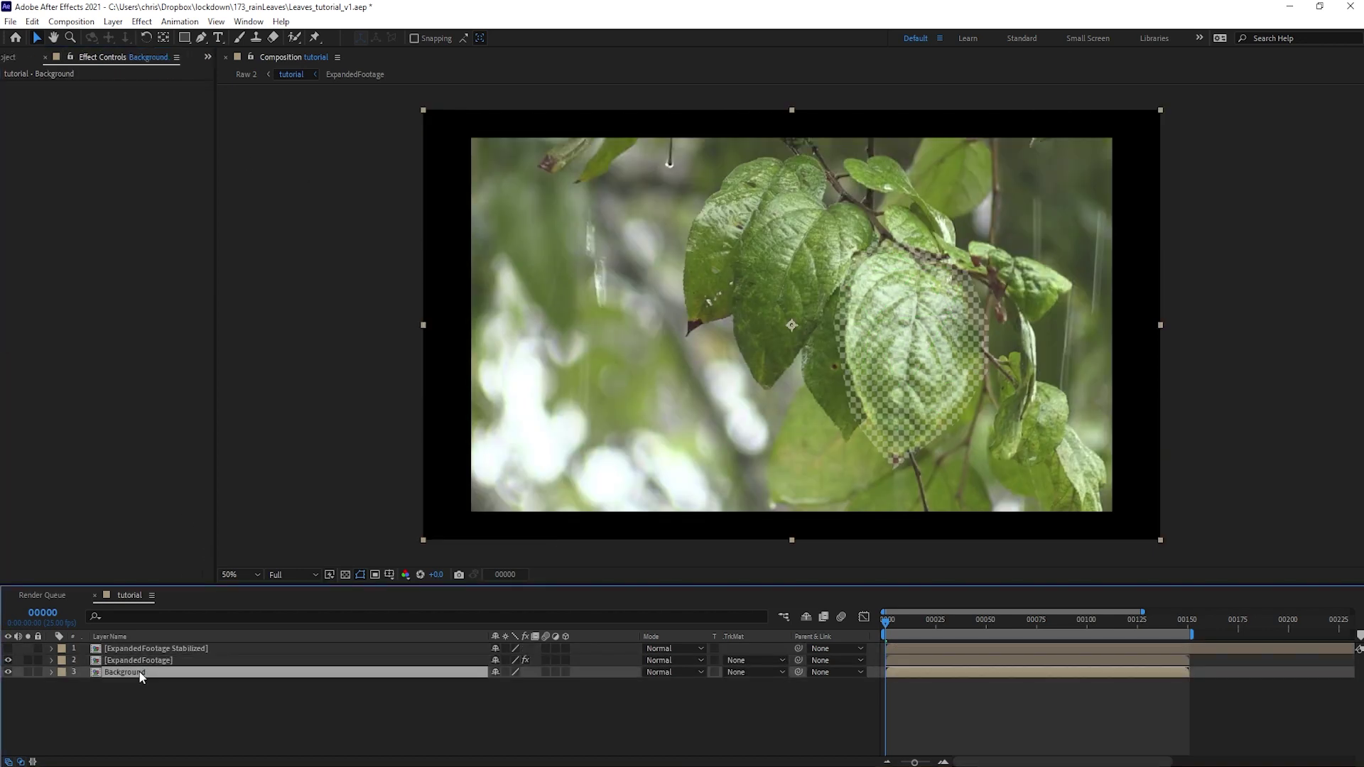
pyautogui.click(8, 672)
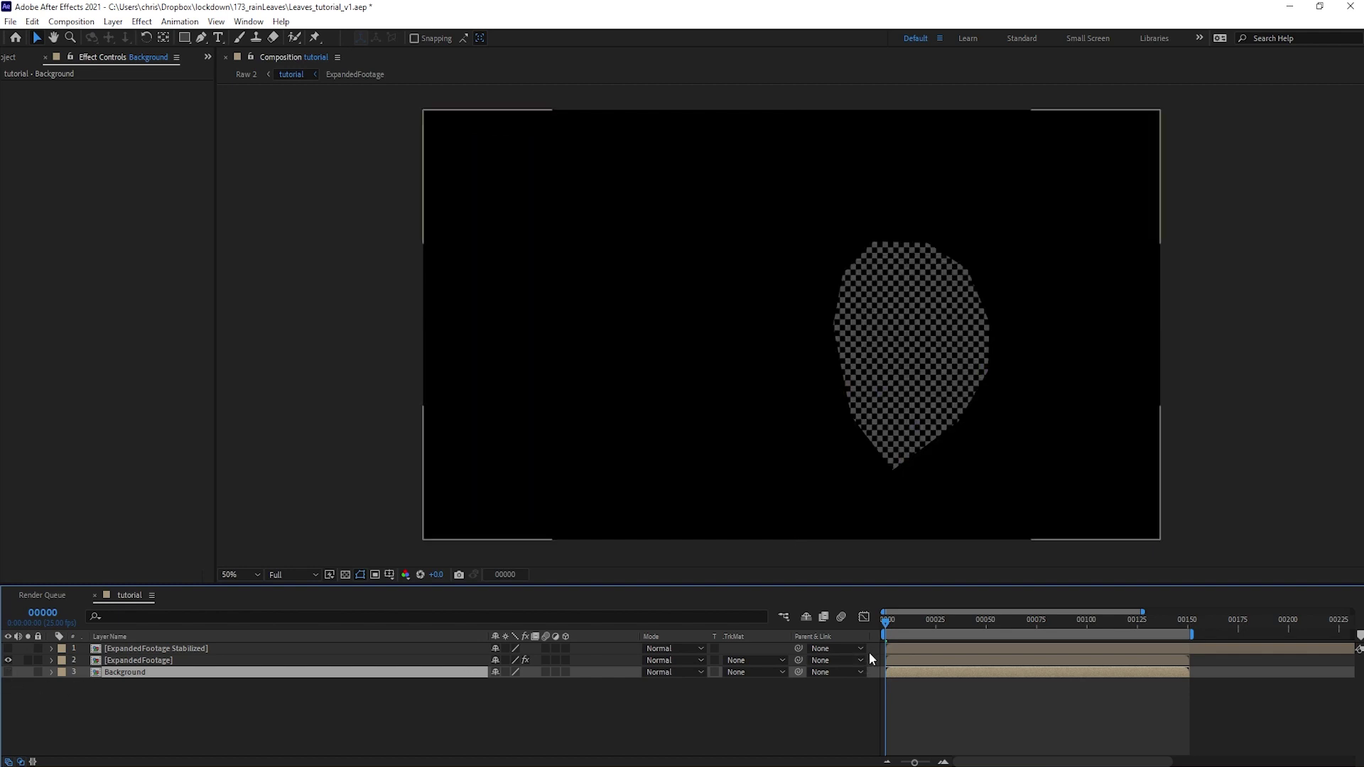
pyautogui.moveTo(898, 625); pyautogui.dragTo(826, 642)
pyautogui.press('space')
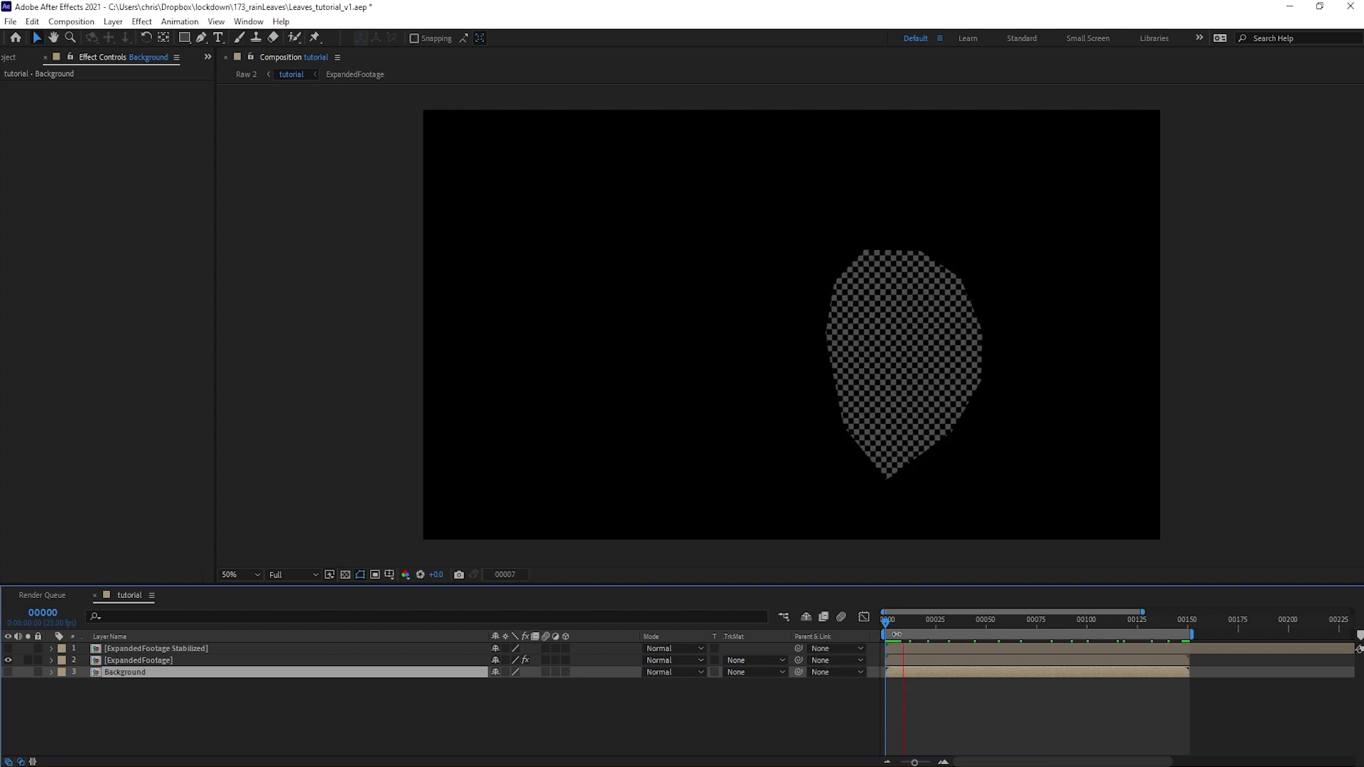
pyautogui.press('space')
# Step: In the ExpandedFootage Stabilized composition, delete the Checkerboard layer and preview the stabilized leaf
pyautogui.doubleClick(155, 648)
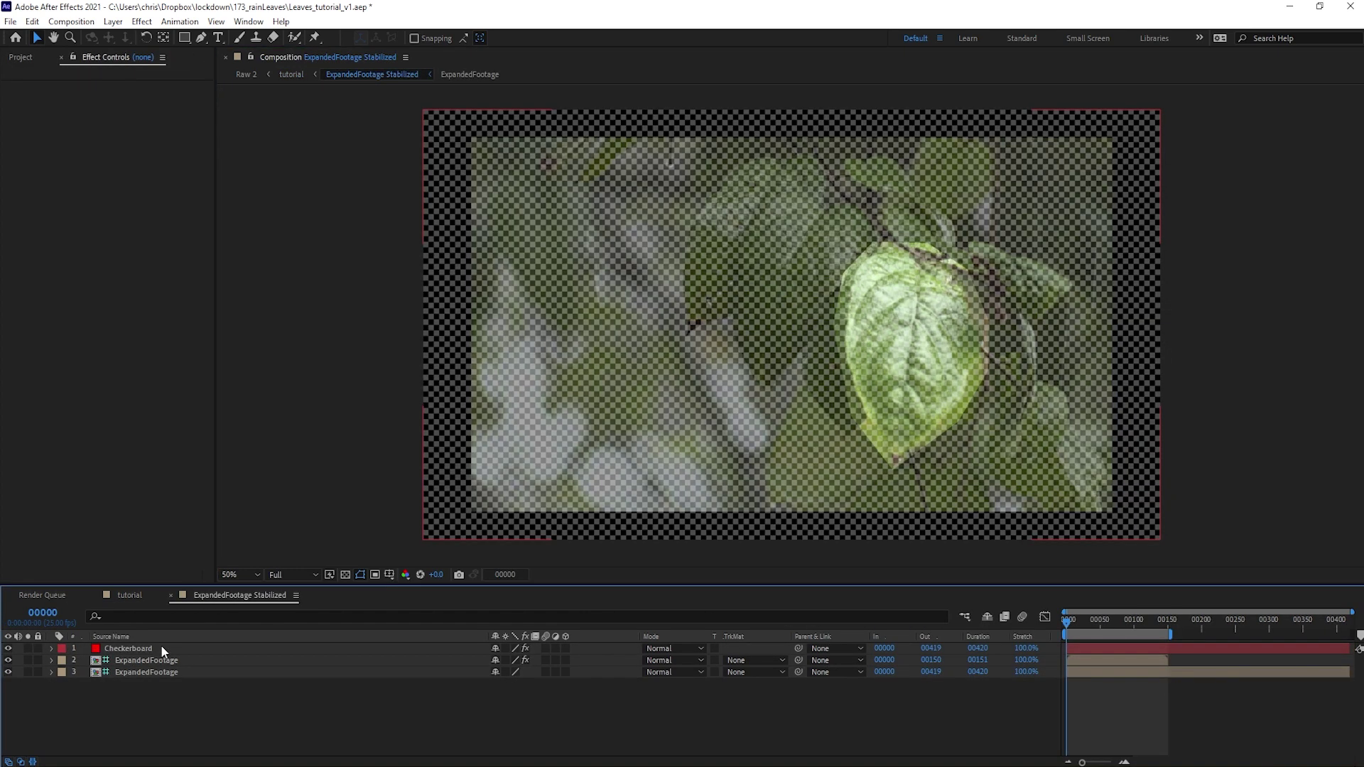
pyautogui.click(161, 648)
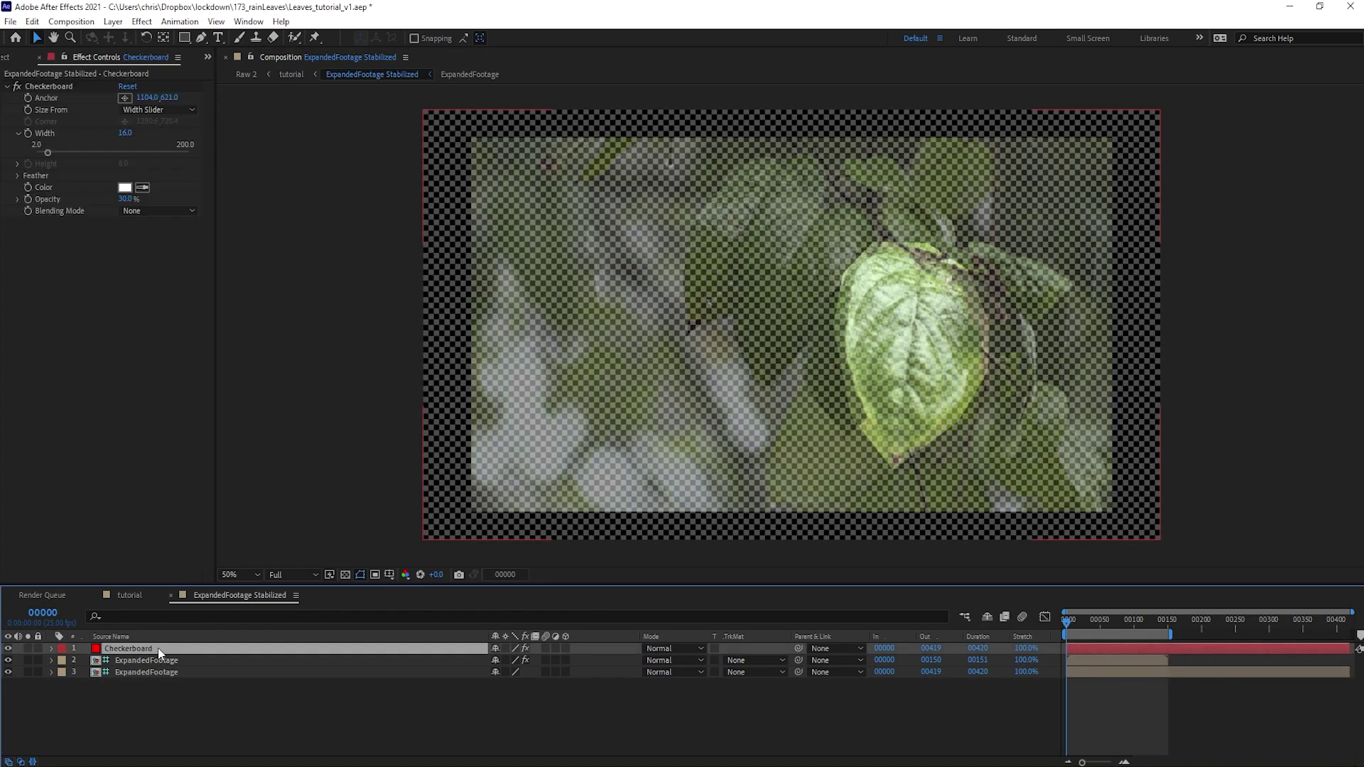
pyautogui.press('Delete')
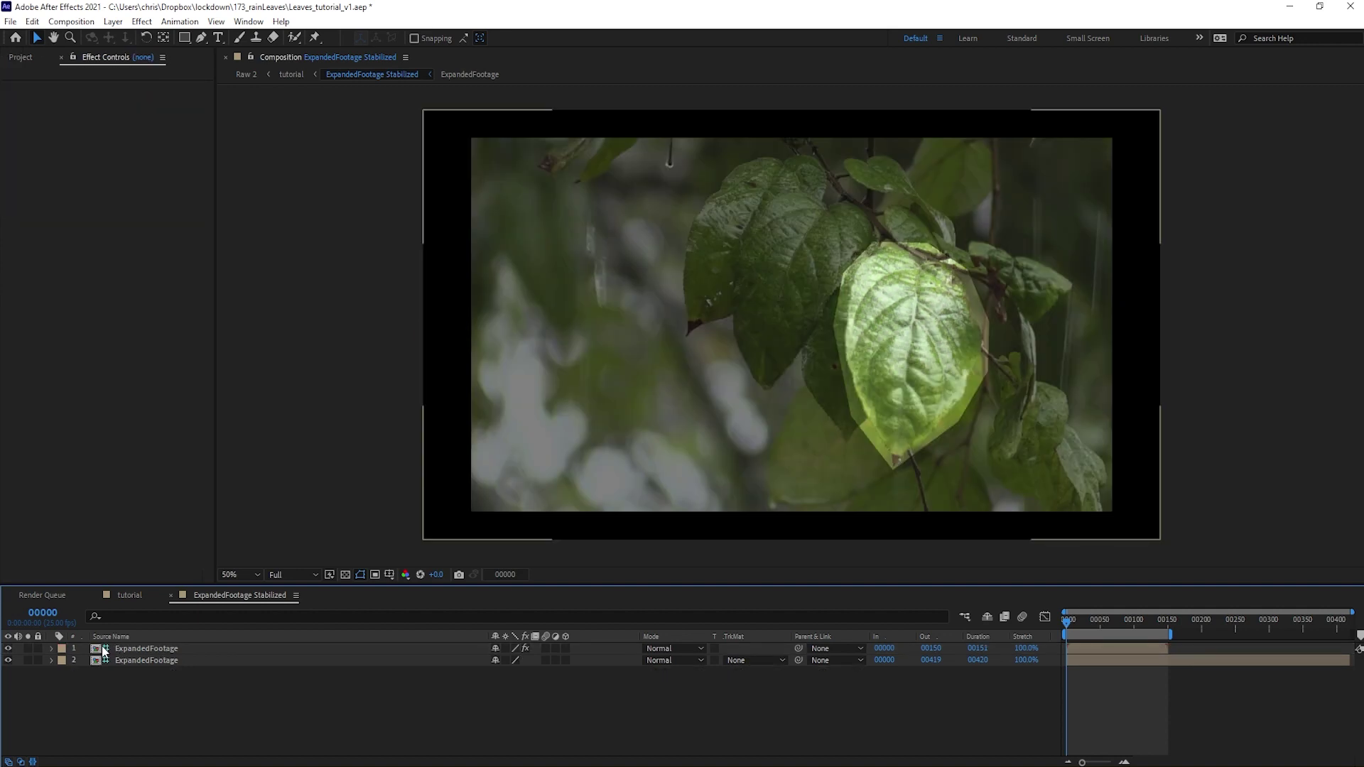
pyautogui.press('space')
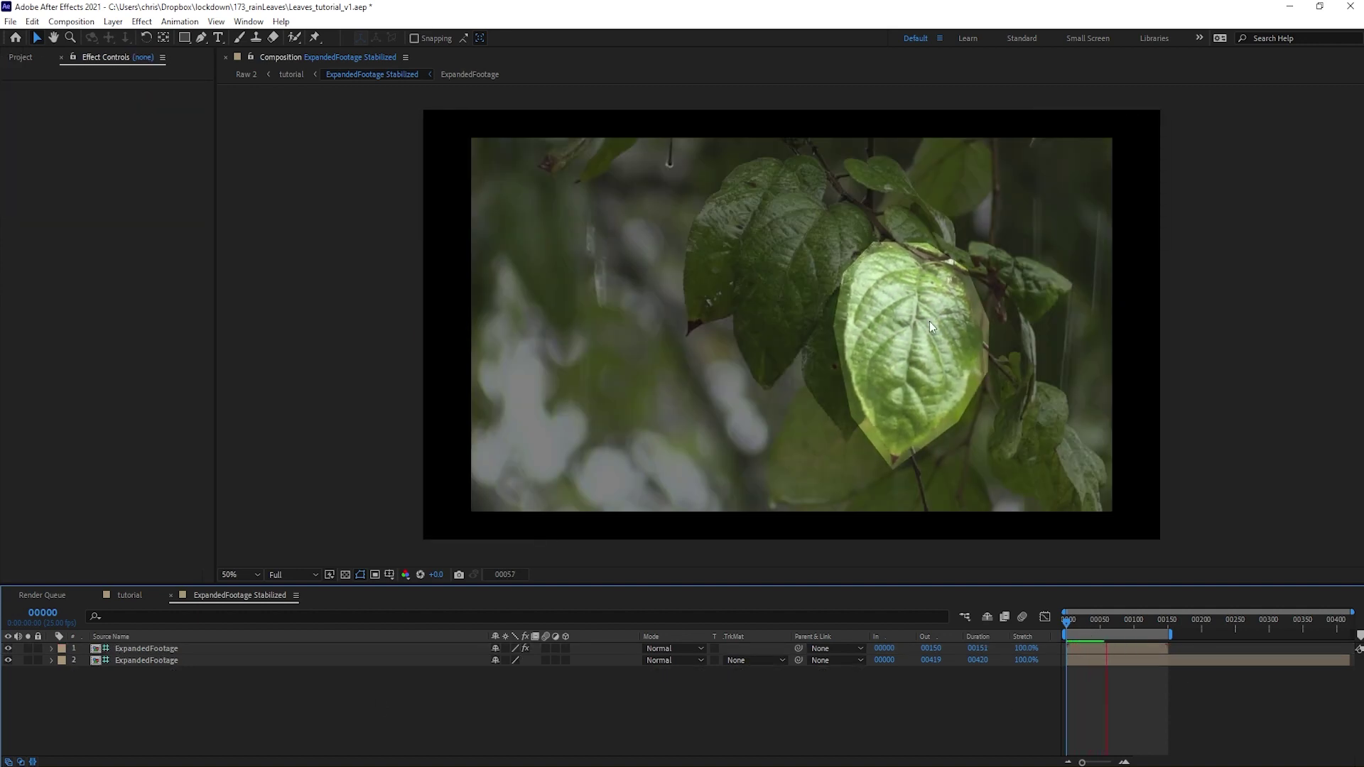
pyautogui.moveTo(1120, 622); pyautogui.dragTo(939, 625)
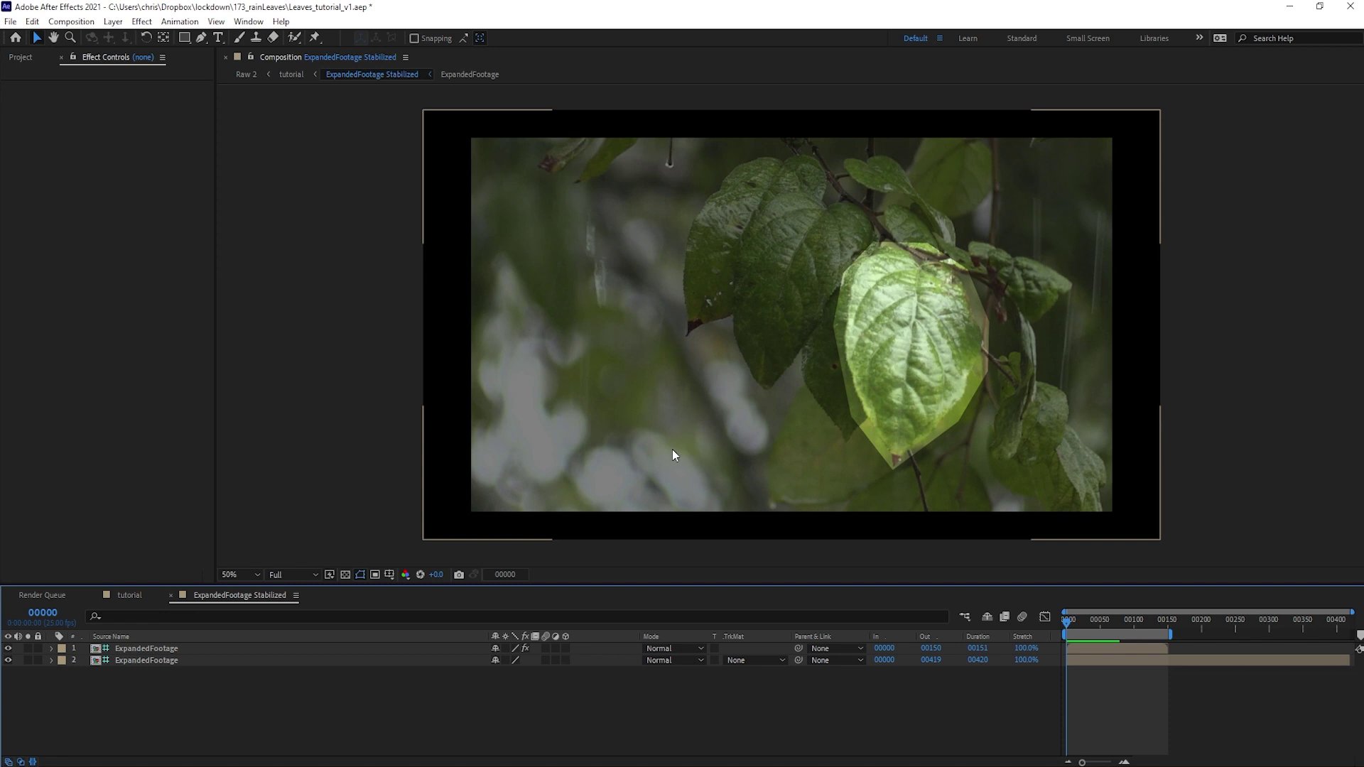
# Step: Add a black solid above the stabilized footage and hide it so the leaf can be traced
pyautogui.hotkey('ctrl', 'y')
pyautogui.press('Return')
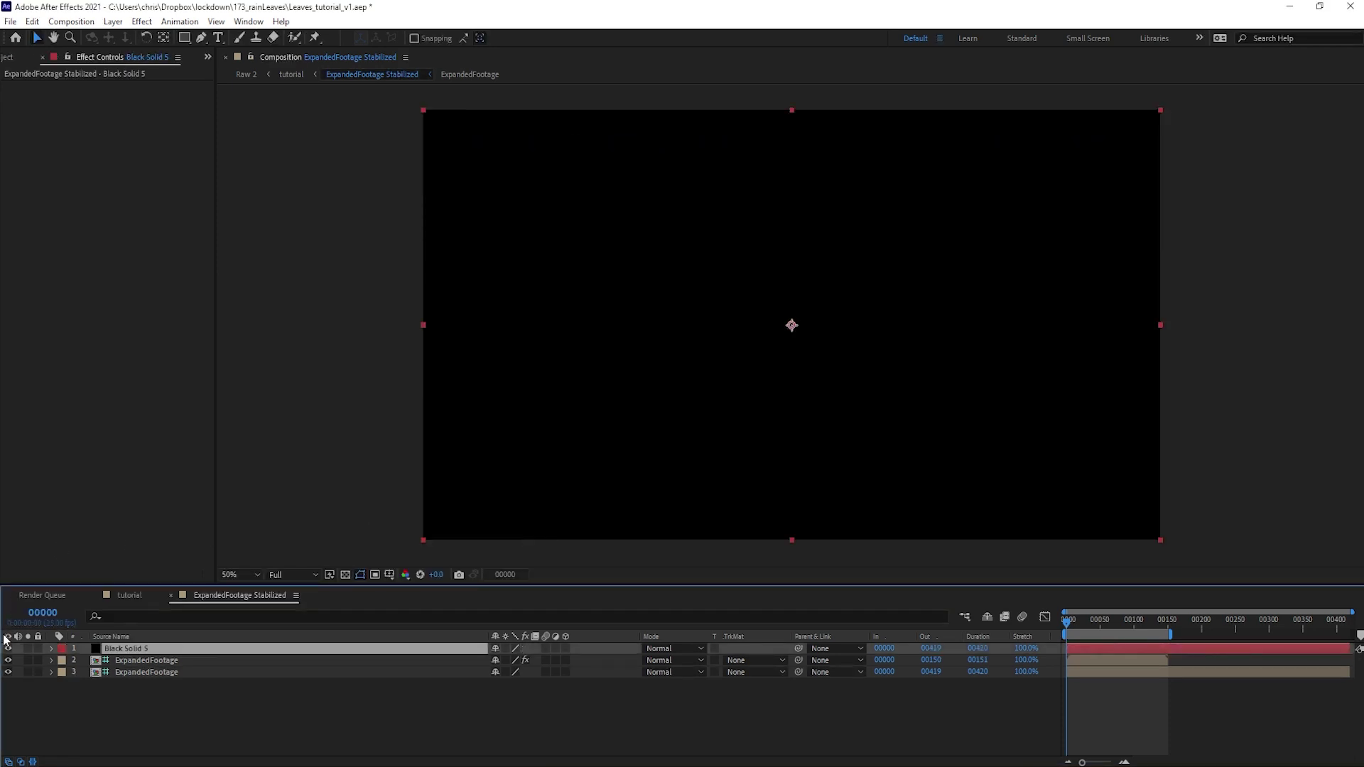
pyautogui.click(8, 648)
# Step: Draw a closed, curved Pen tool mask on the black solid, following the front leaf's outline from its tip
pyautogui.press('g')
pyautogui.click(896, 460)
pyautogui.moveTo(856, 381); pyautogui.dragTo(845, 356)
pyautogui.moveTo(865, 264); pyautogui.dragTo(873, 255)
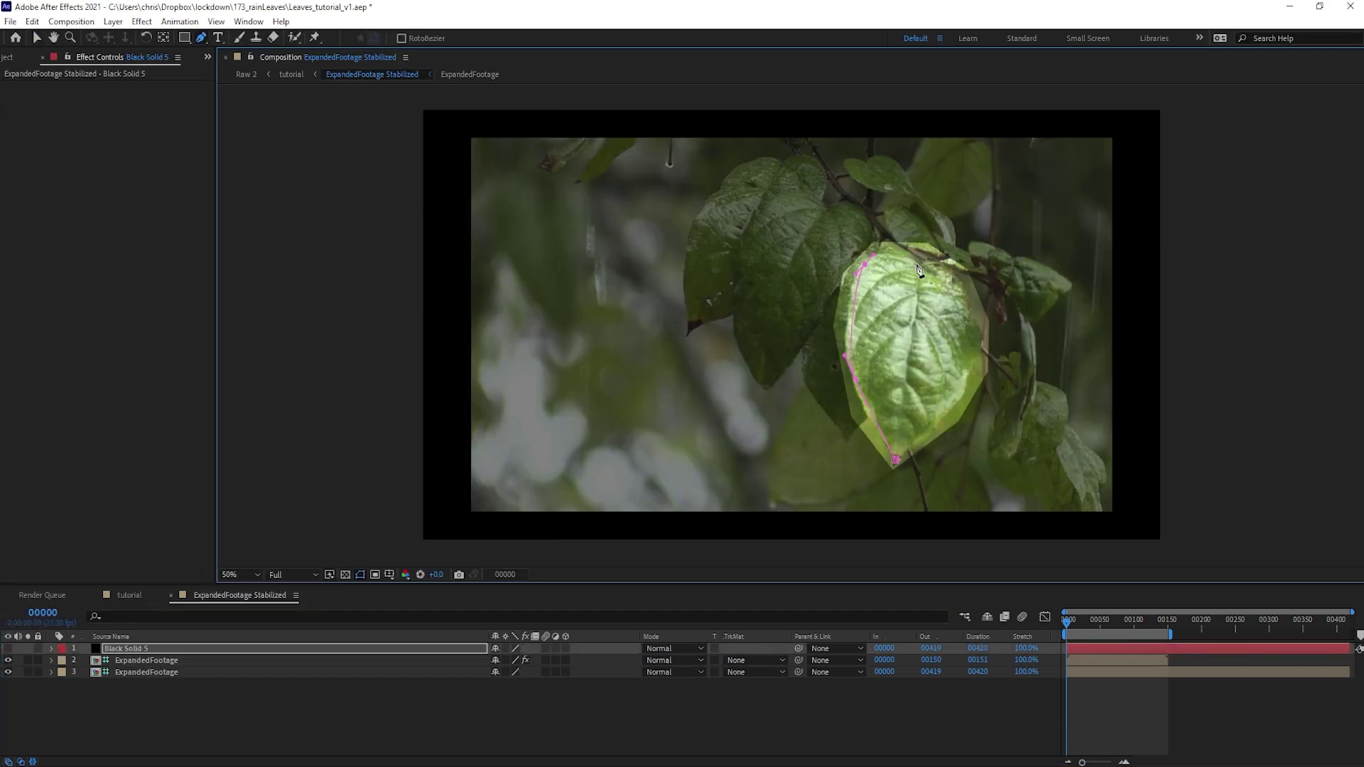
pyautogui.click(916, 264)
pyautogui.moveTo(961, 290); pyautogui.dragTo(968, 302)
pyautogui.moveTo(970, 377); pyautogui.dragTo(949, 408)
pyautogui.moveTo(913, 445); pyautogui.dragTo(906, 450)
pyautogui.click(895, 460)
pyautogui.press('v')
# Step: Apply Fractal Noise to the masked black solid and make the layer visible
pyautogui.click(142, 22)
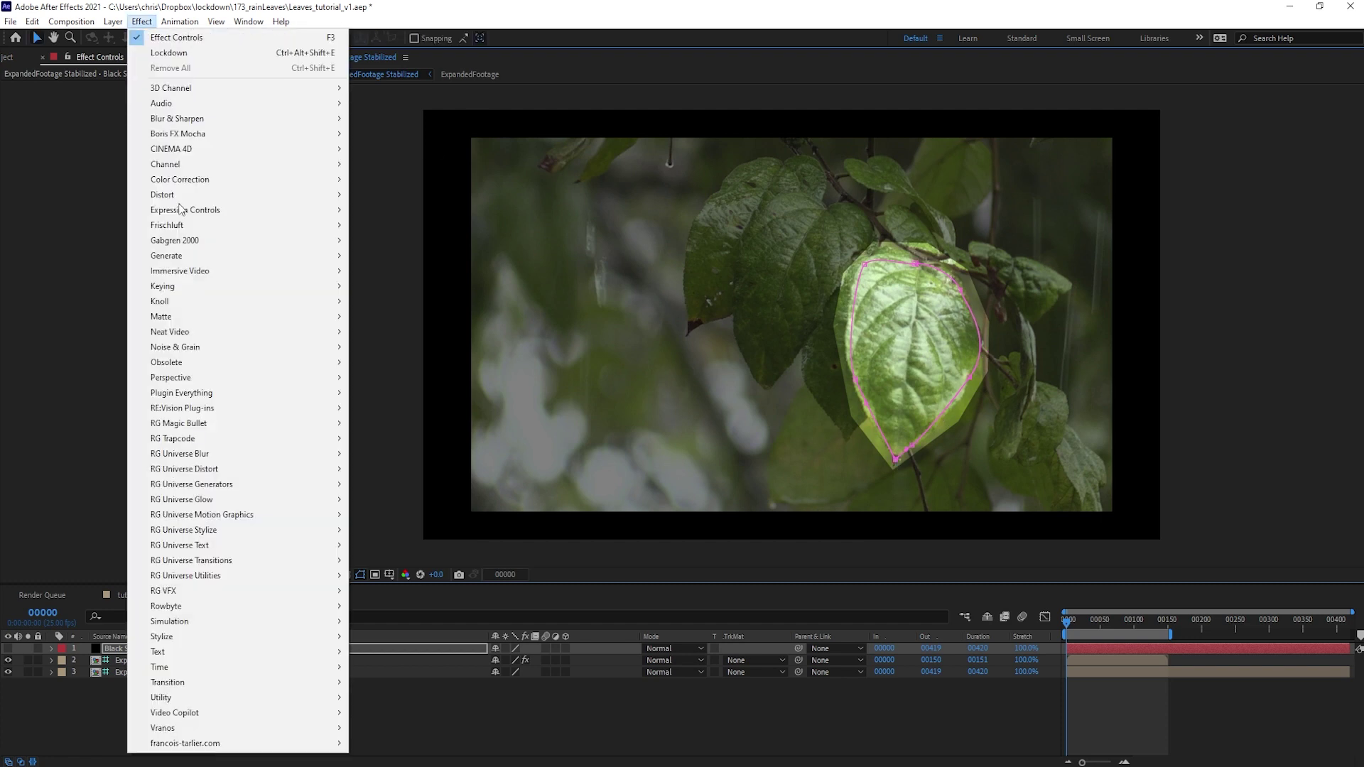
pyautogui.moveTo(249, 347)
pyautogui.click(405, 378)
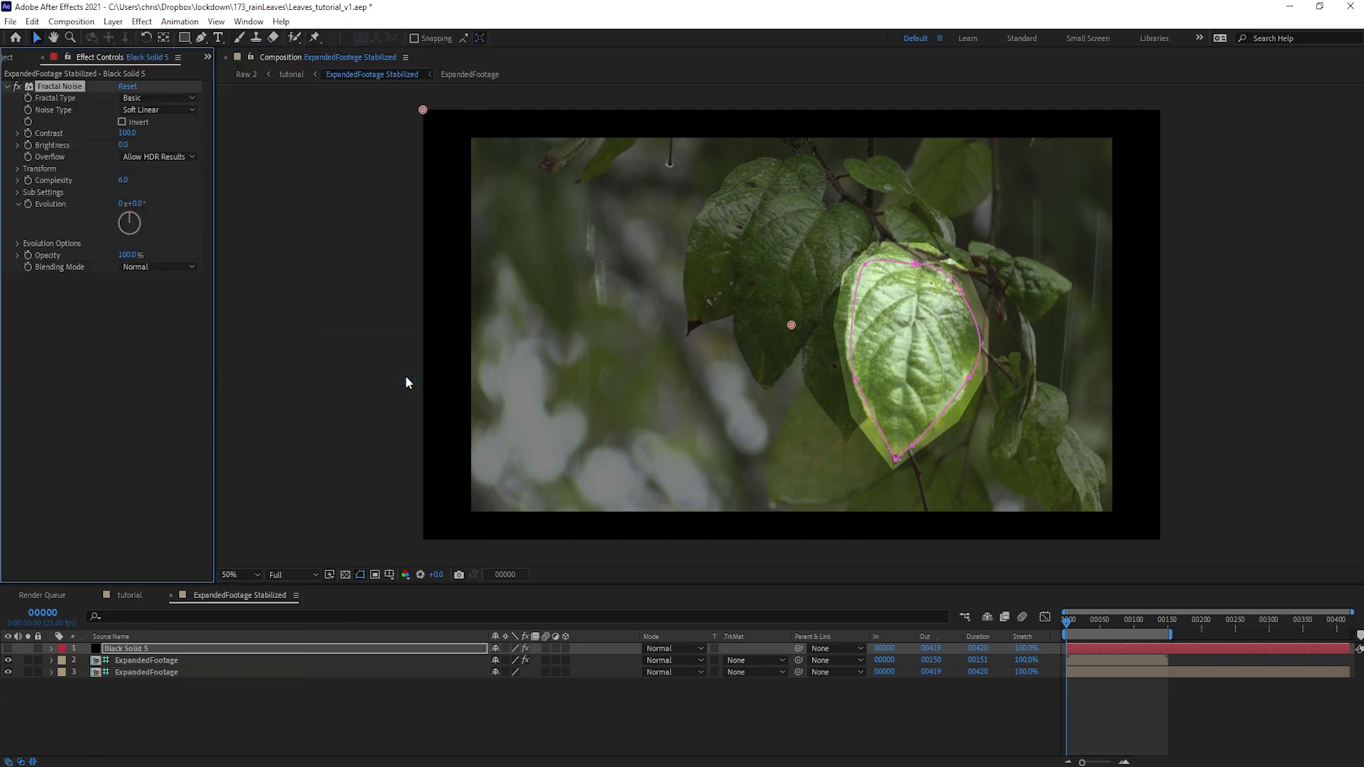
pyautogui.click(7, 648)
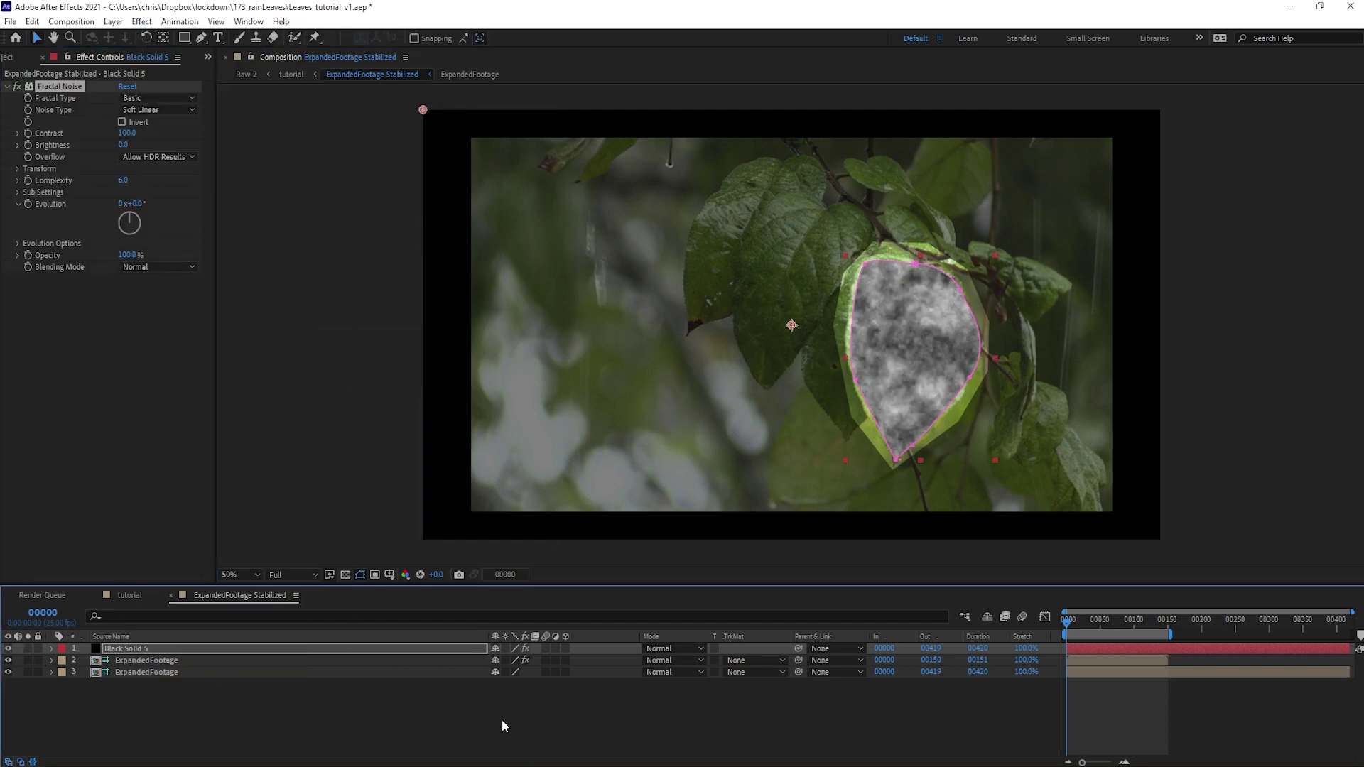
pyautogui.click(546, 719)
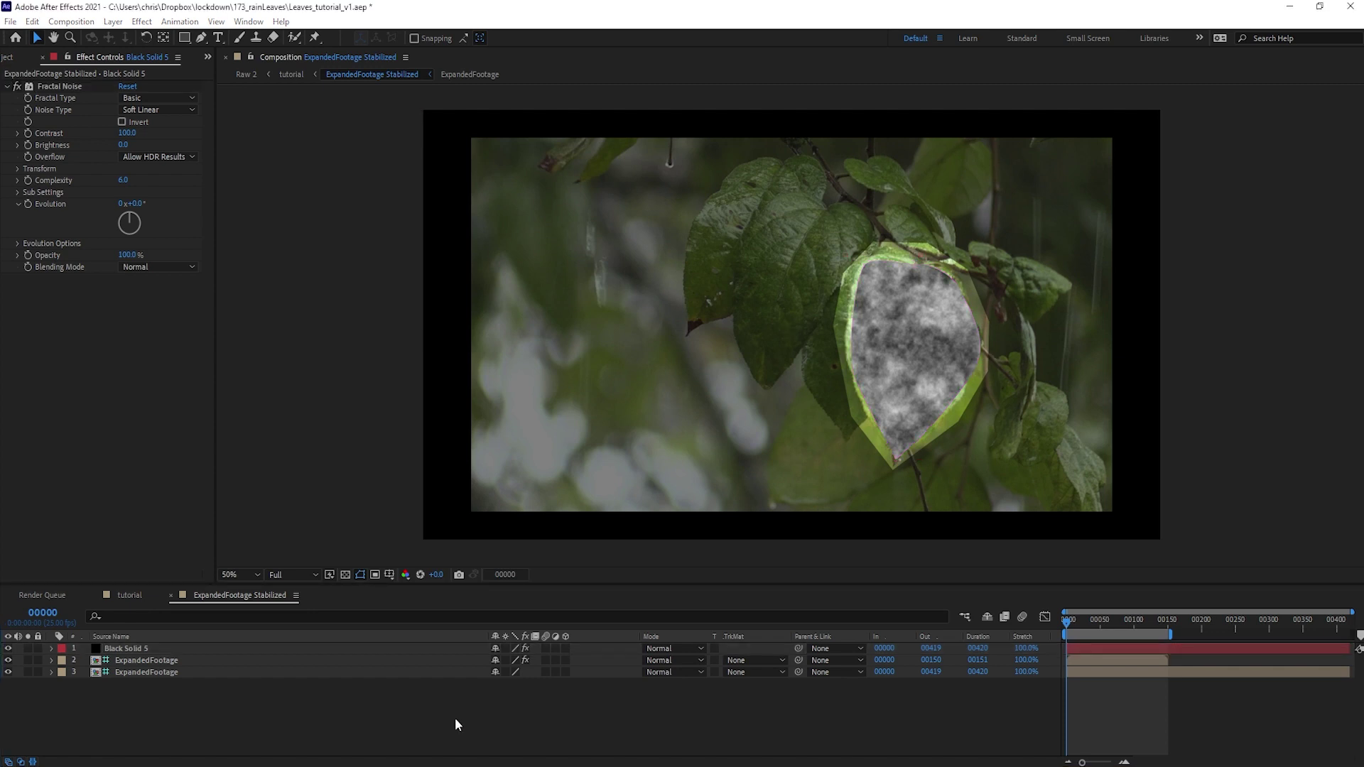
# Step: Return to the tutorial composition, show the Background layer and preview the noise tracked onto the leaf
pyautogui.hotkey('shift', 'Escape')
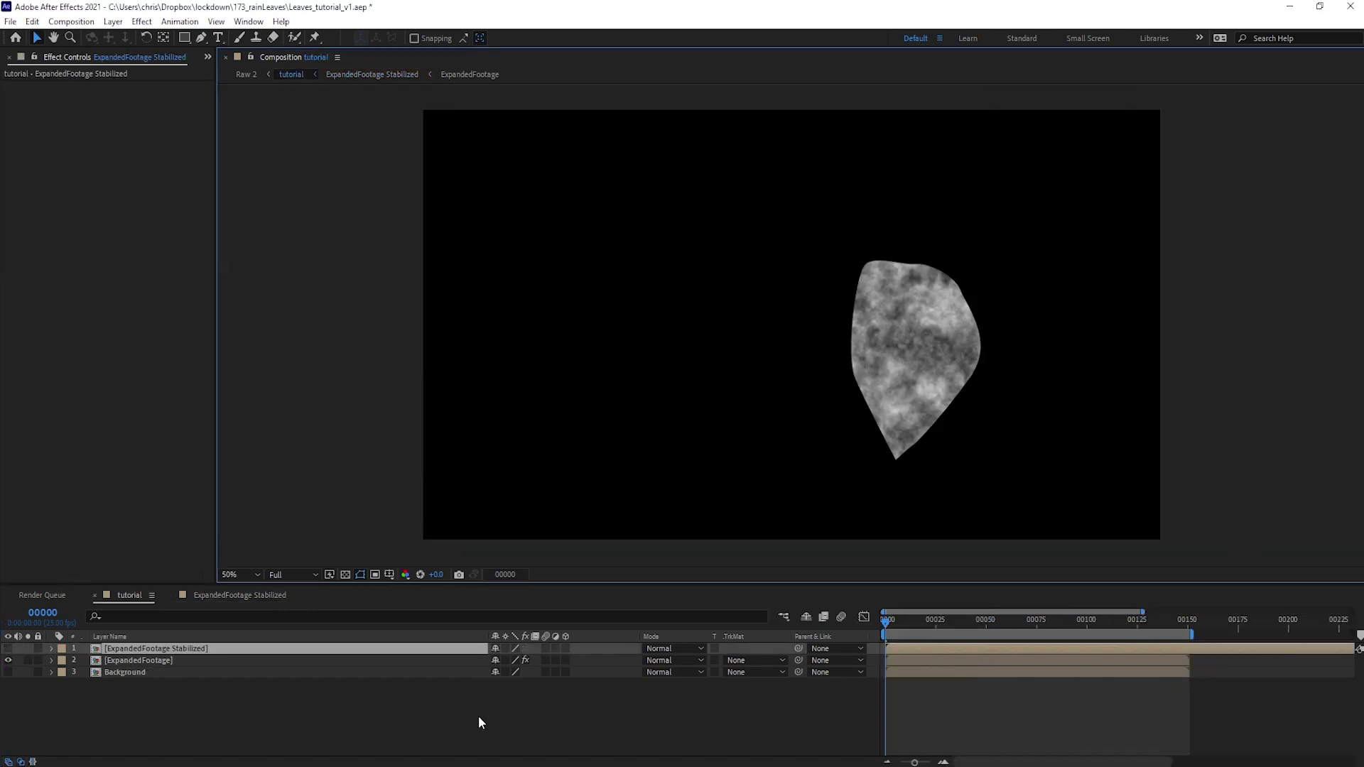
pyautogui.click(8, 673)
pyautogui.click(306, 692)
pyautogui.press('space')
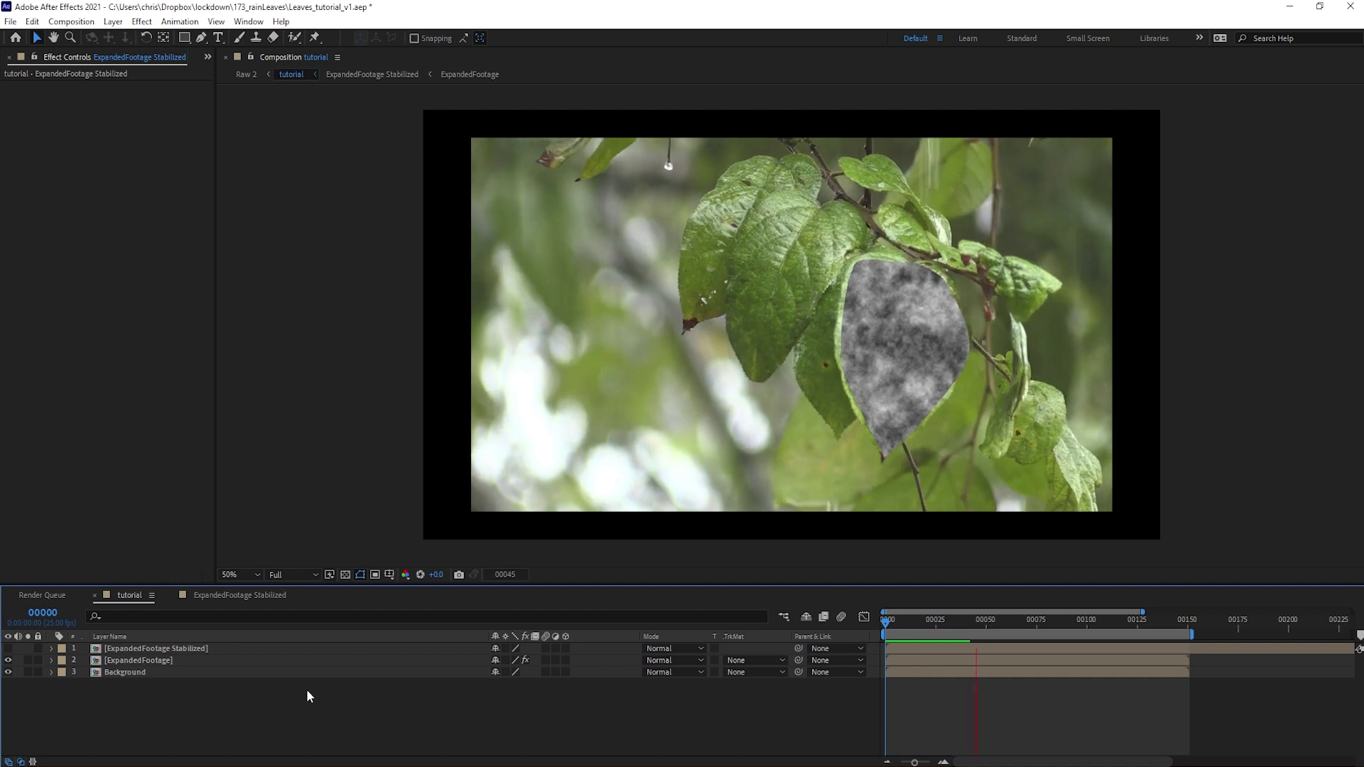
pyautogui.click(1118, 626)
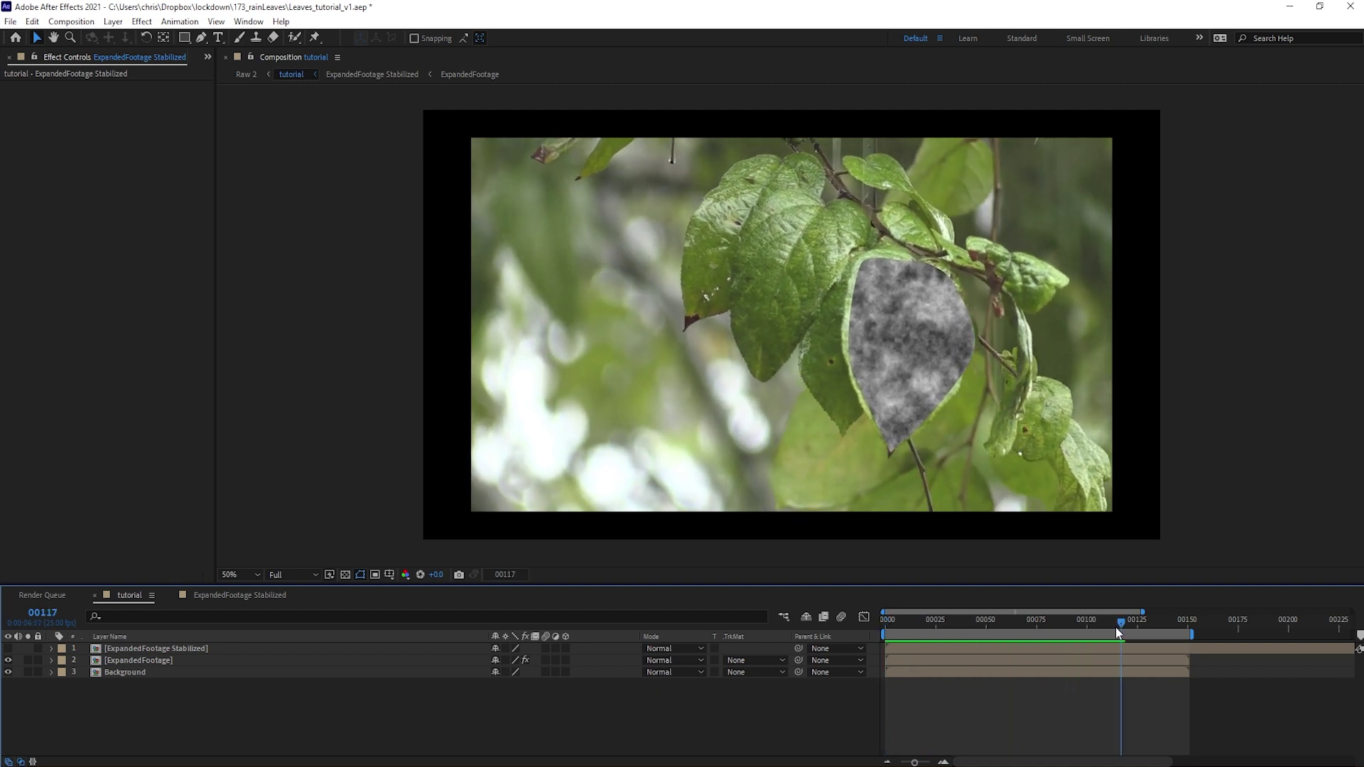
pyautogui.moveTo(1116, 627); pyautogui.dragTo(729, 636)
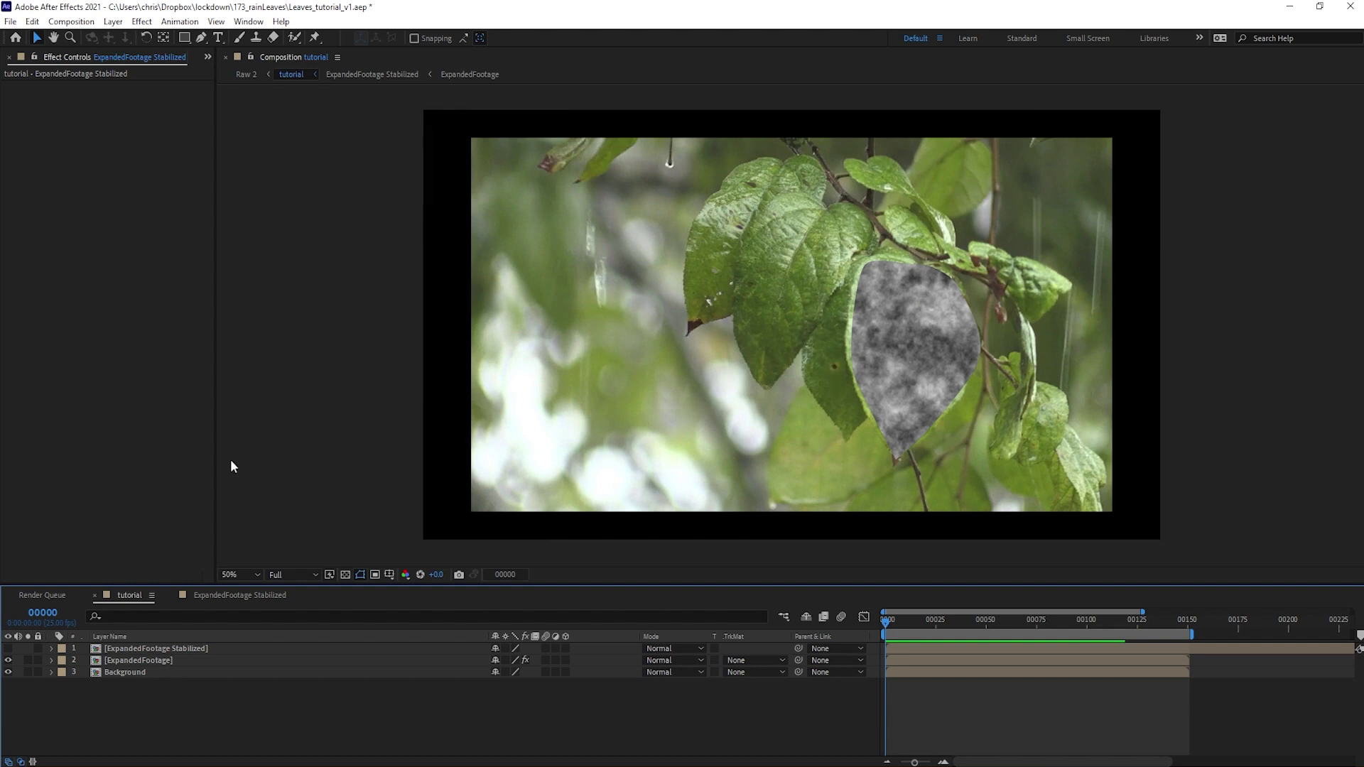
# Step: Rename the ExpandedFootage layer with the Lockdown effect as leaf1, then select the ExpandedFootage Stabilized layer
pyautogui.click(173, 660)
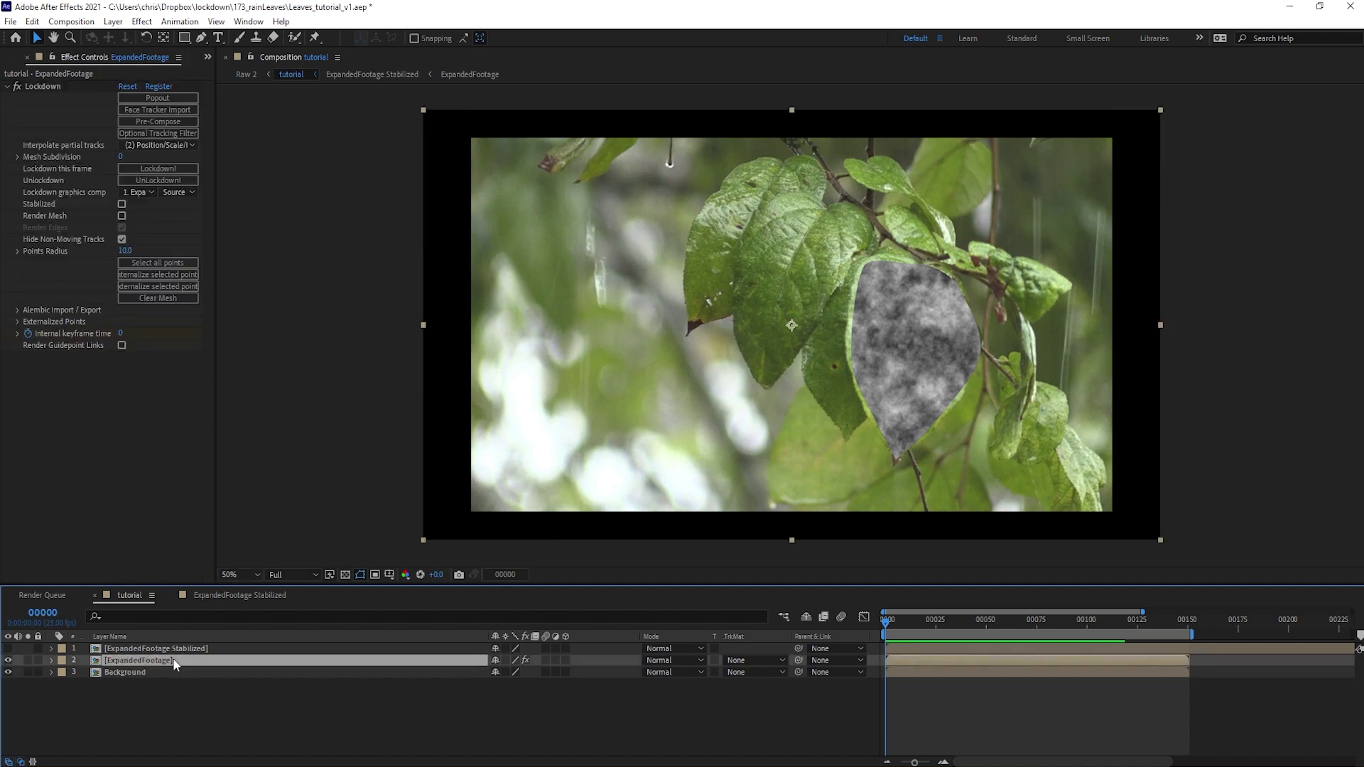
pyautogui.press('Return')
pyautogui.write('leaf1')
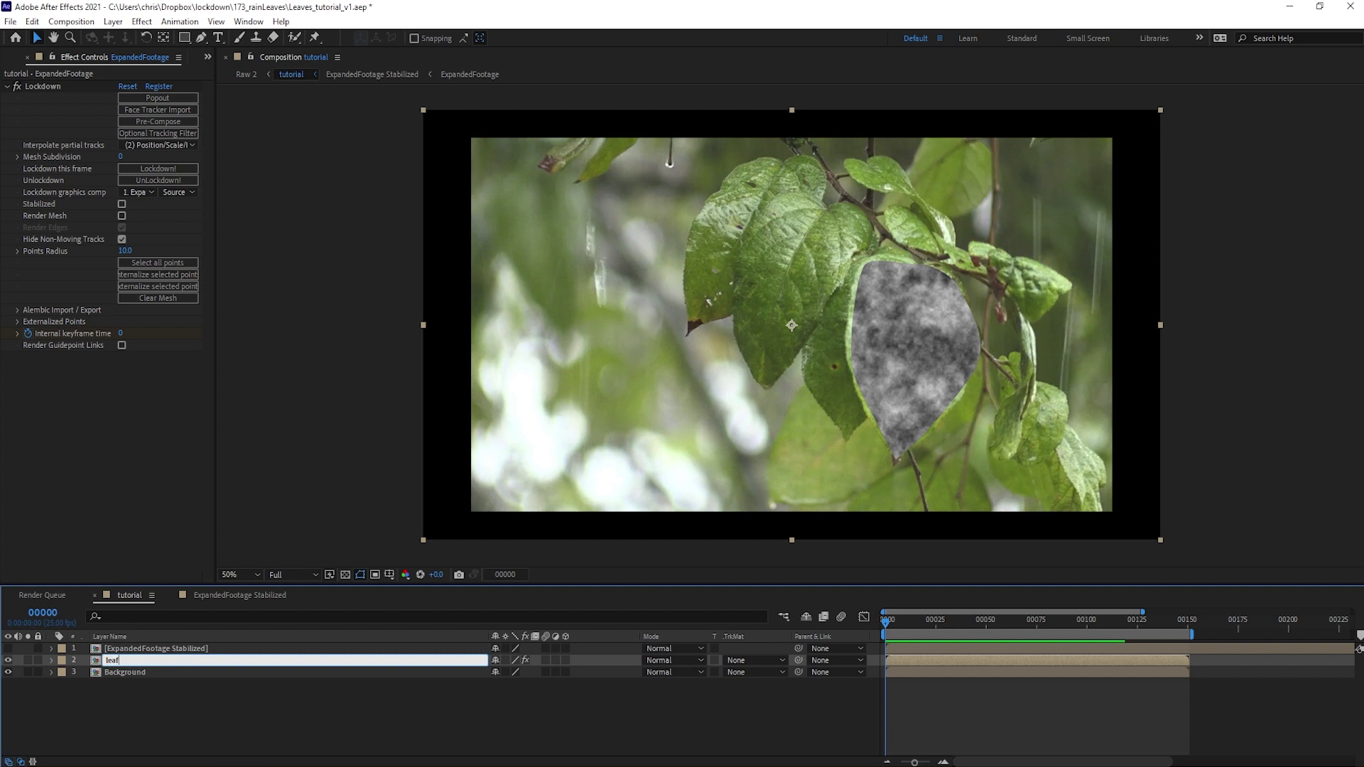
pyautogui.press('Return')
pyautogui.click(176, 652)
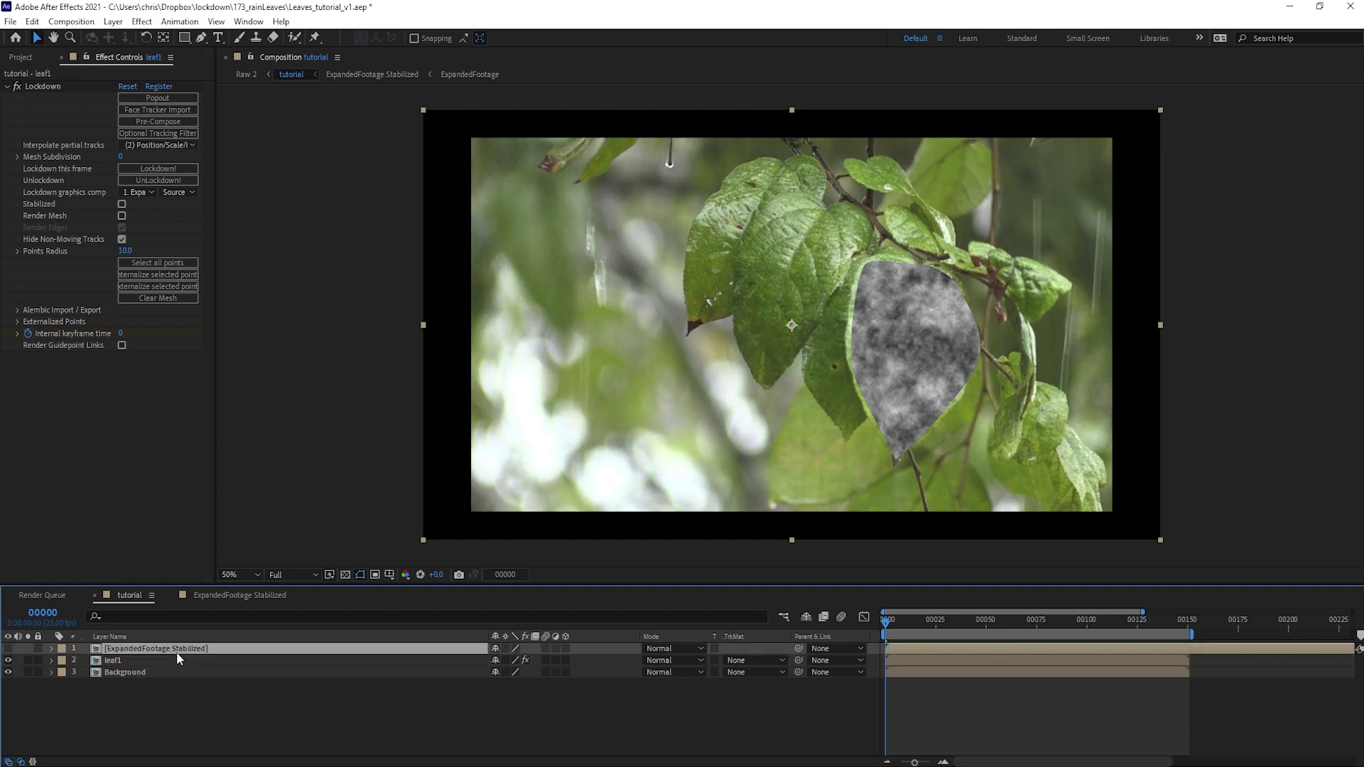
# Step: Rename the ExpandedFootage Stabilized layer as 1
pyautogui.press('Return')
pyautogui.write('1')
pyautogui.press('Return')
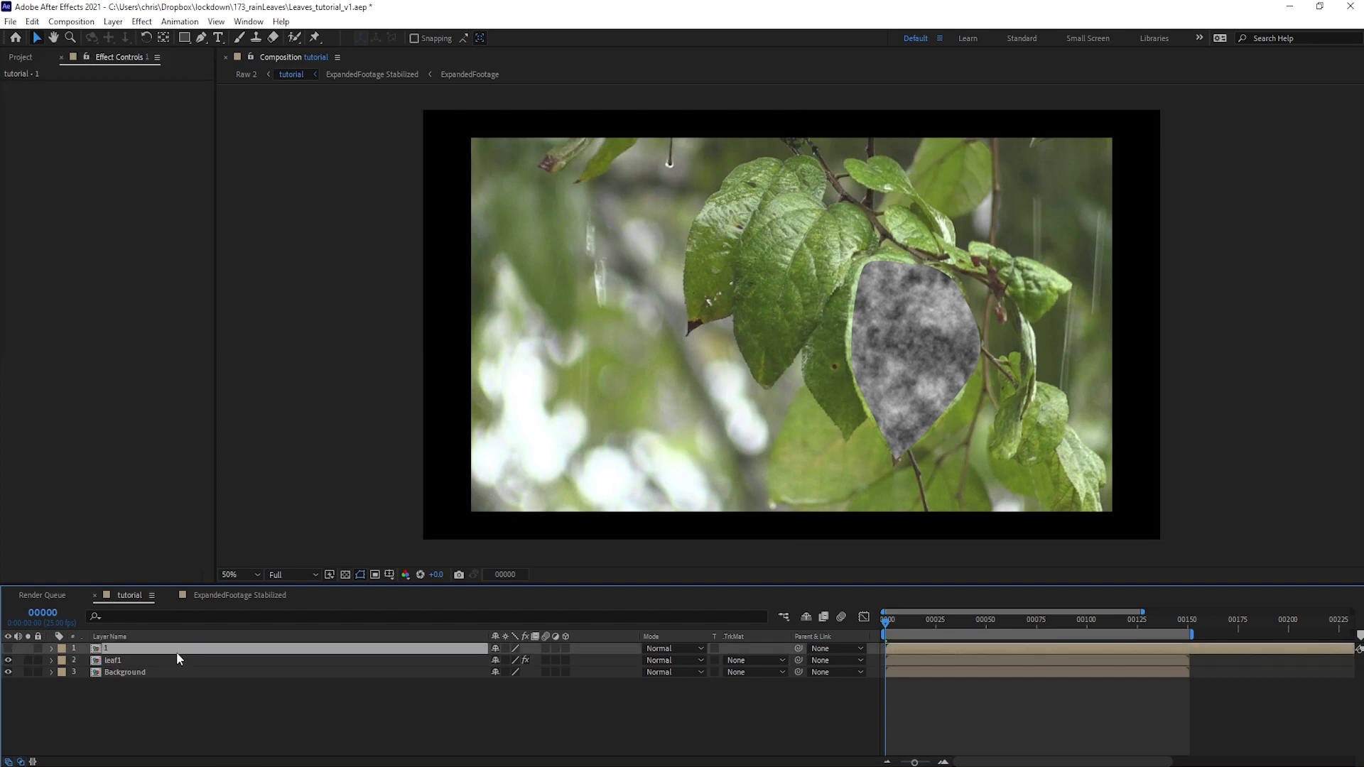
# Step: Duplicate the leaf1 layer and move the copy, leaf2, to the top of the layer stack
pyautogui.click(144, 657)
pyautogui.hotkey('ctrl', 'd')
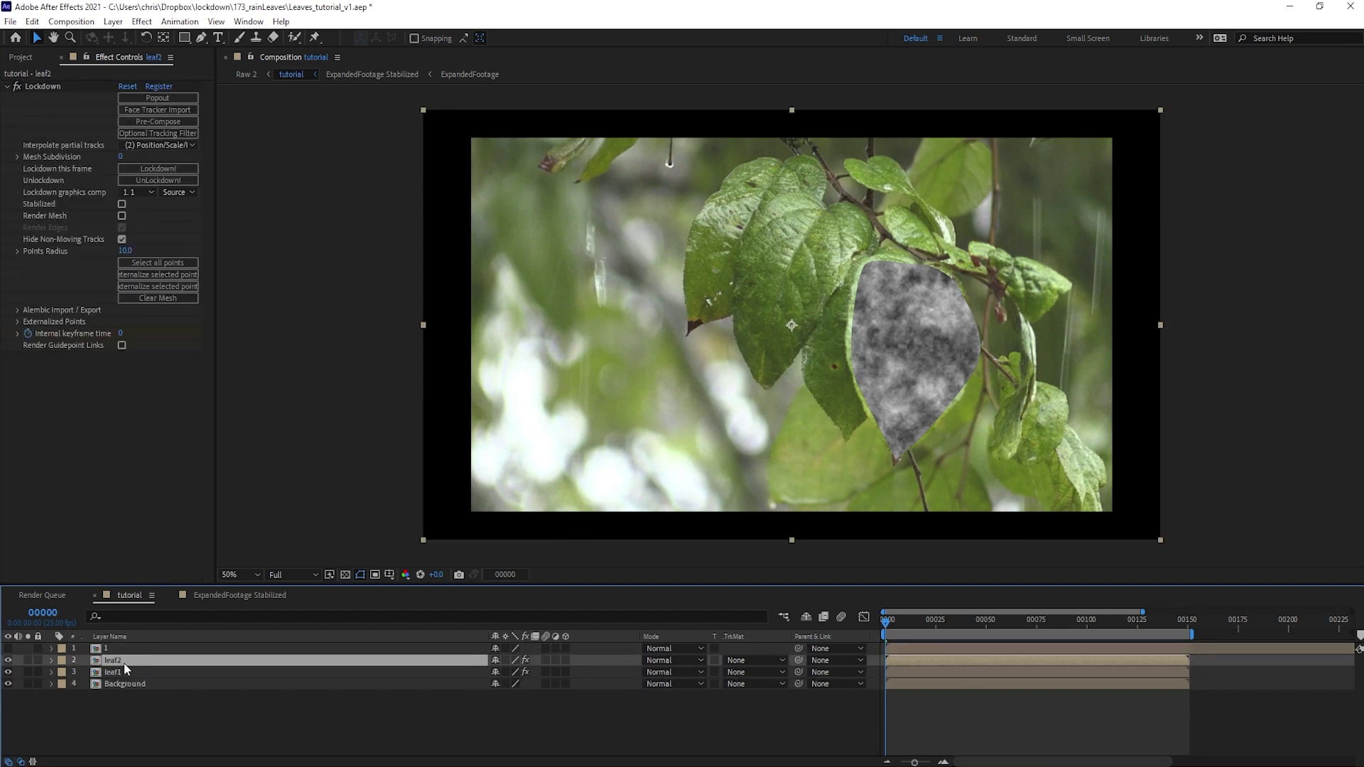
pyautogui.moveTo(123, 663); pyautogui.dragTo(131, 646)
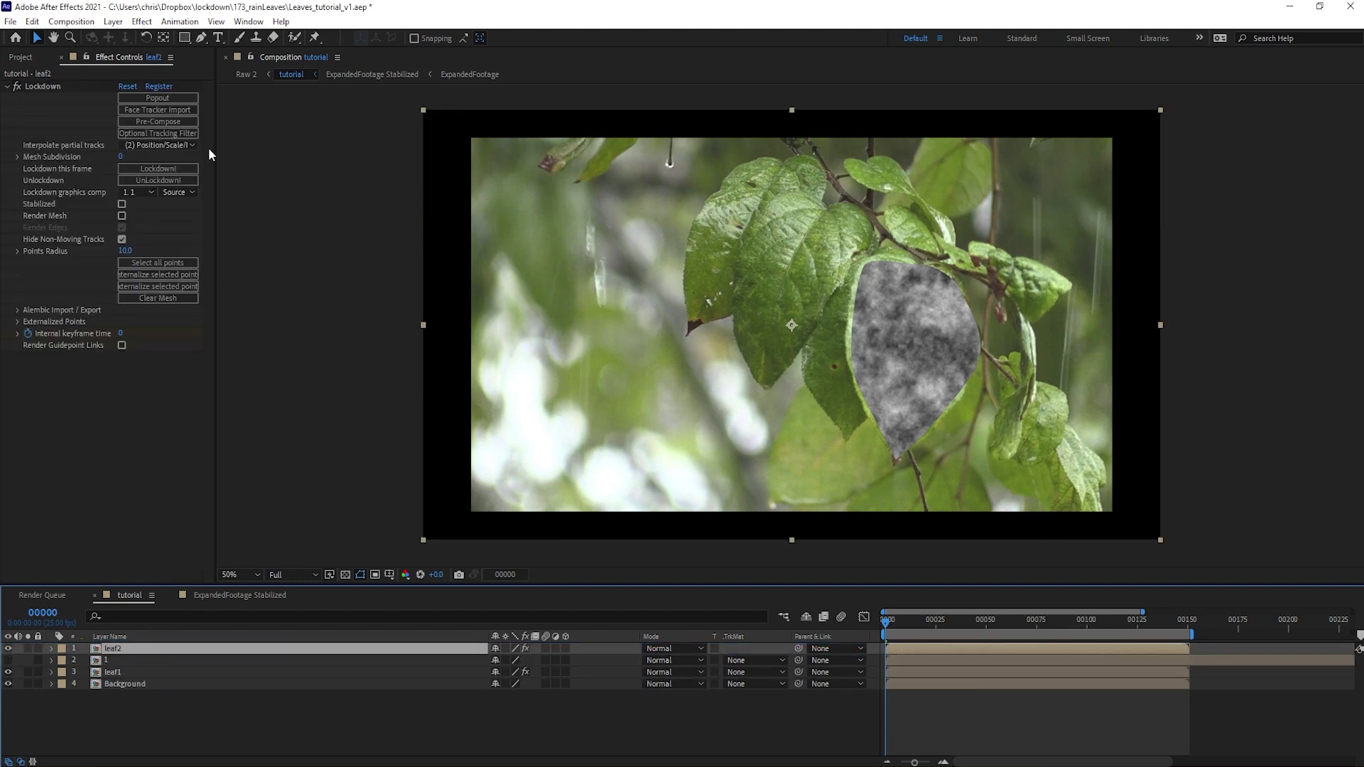
# Step: Turn on Render Mesh for leaf2's Lockdown effect and delete all existing mesh points in the Lockdown popout window
pyautogui.click(122, 215)
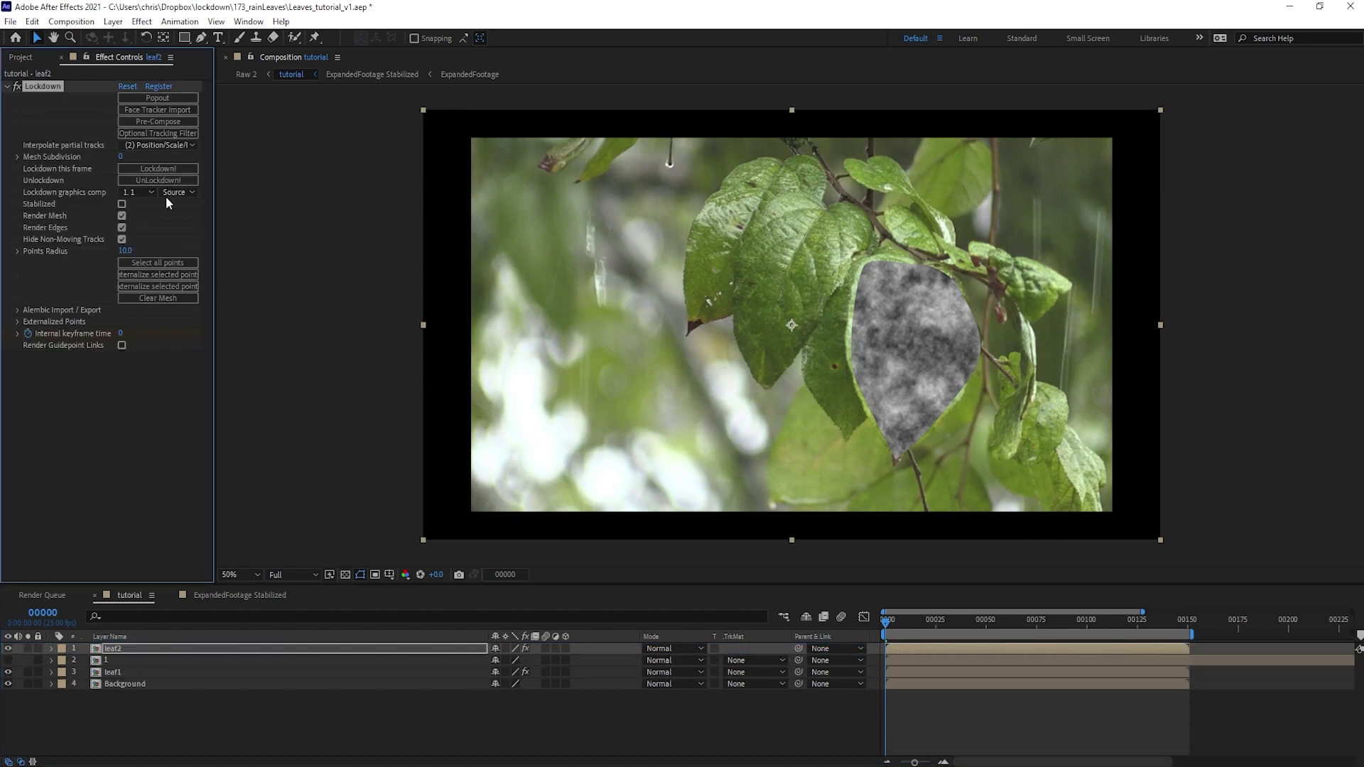
pyautogui.click(157, 98)
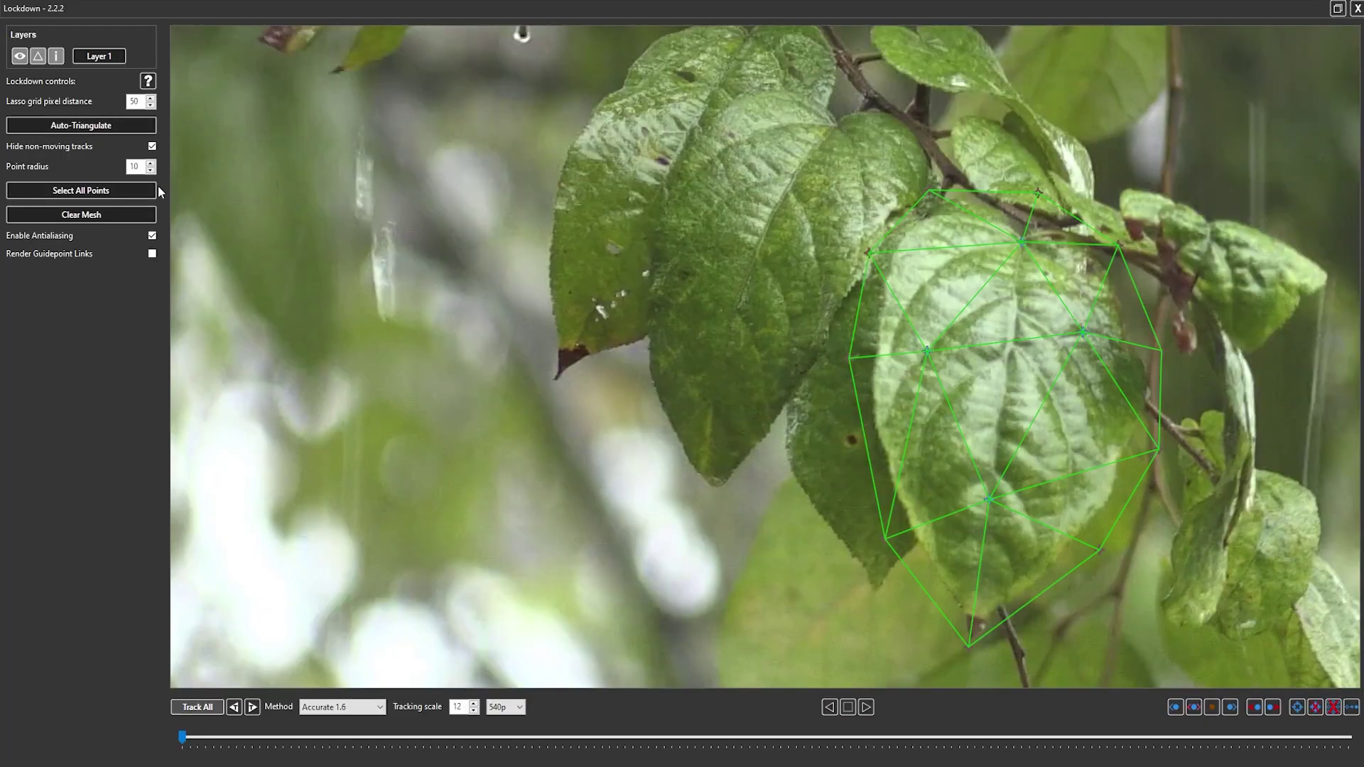
pyautogui.click(154, 190)
pyautogui.press('Delete')
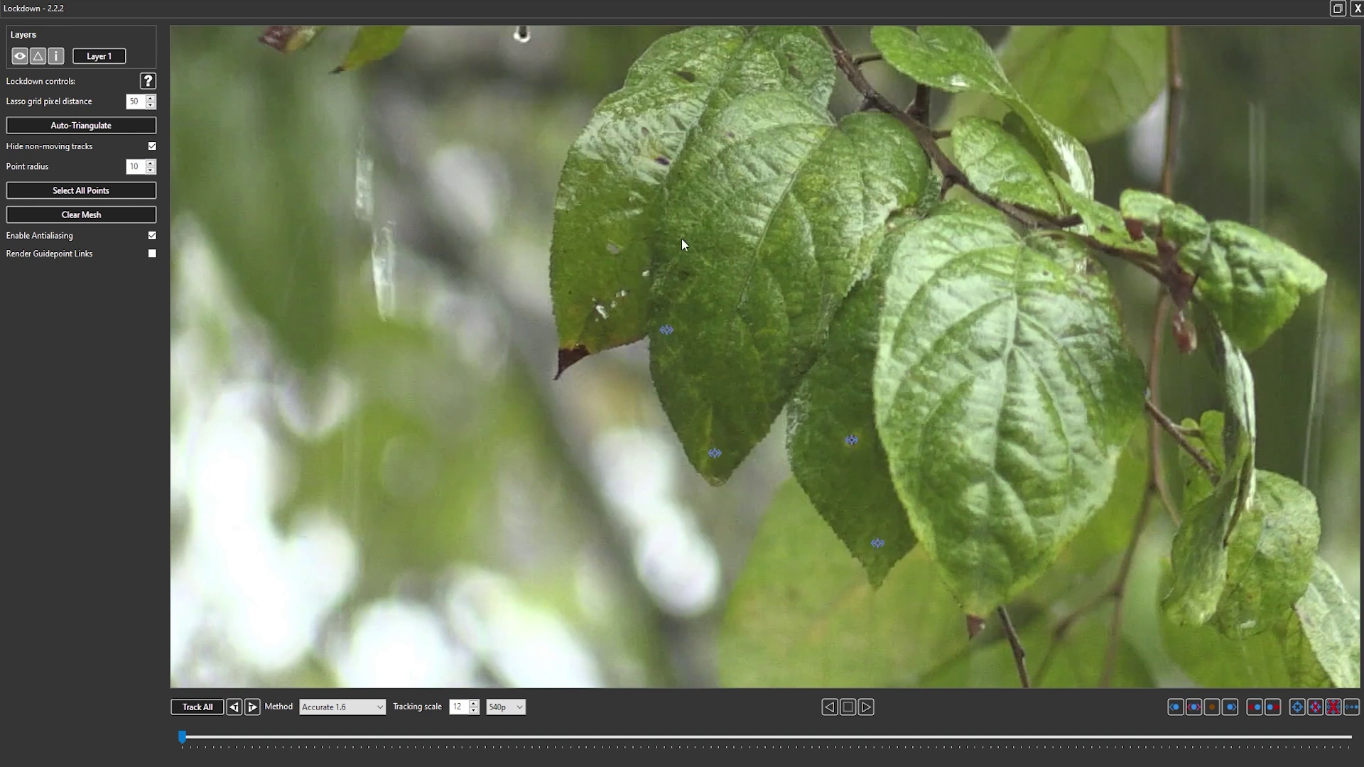
# Step: Place tracking points across the surfaces of the two overlapping leaves beside the front leaf
pyautogui.click(828, 258)
pyautogui.click(769, 215)
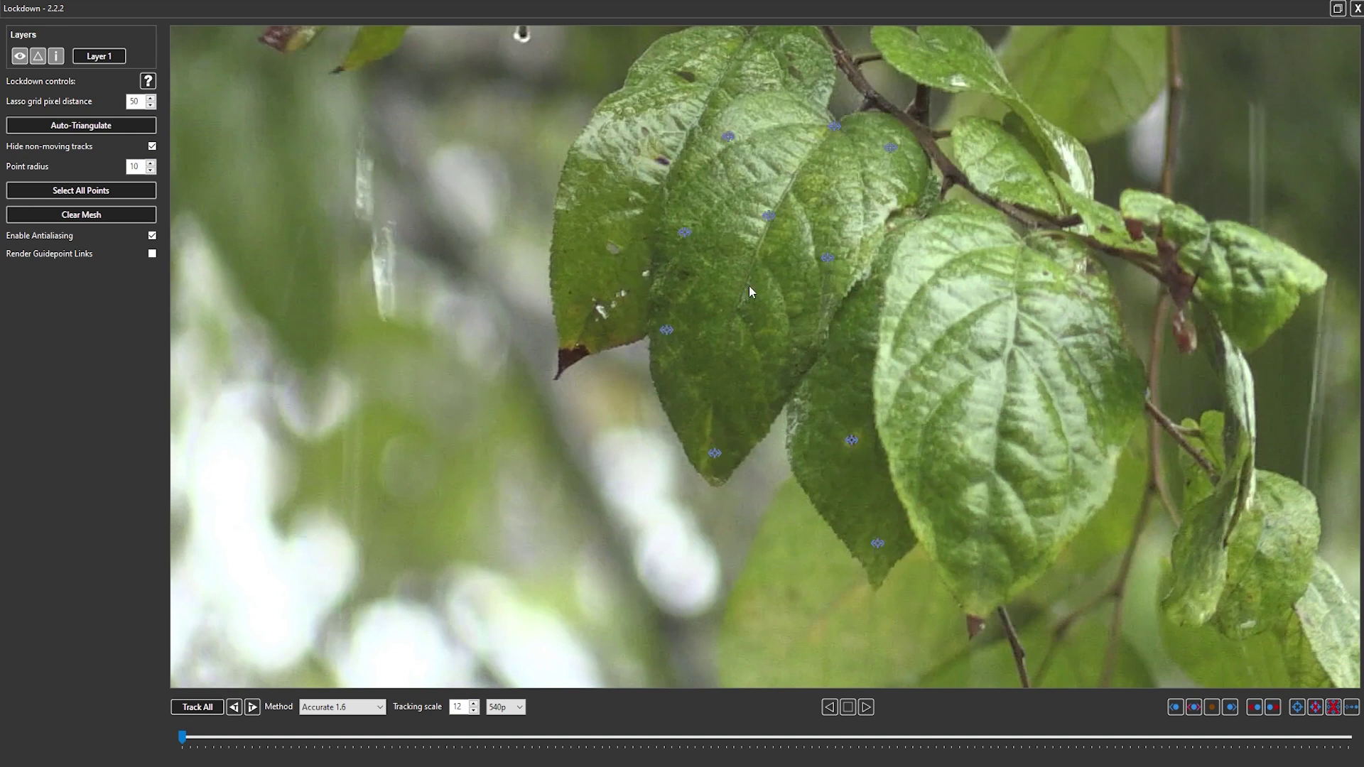
pyautogui.click(730, 331)
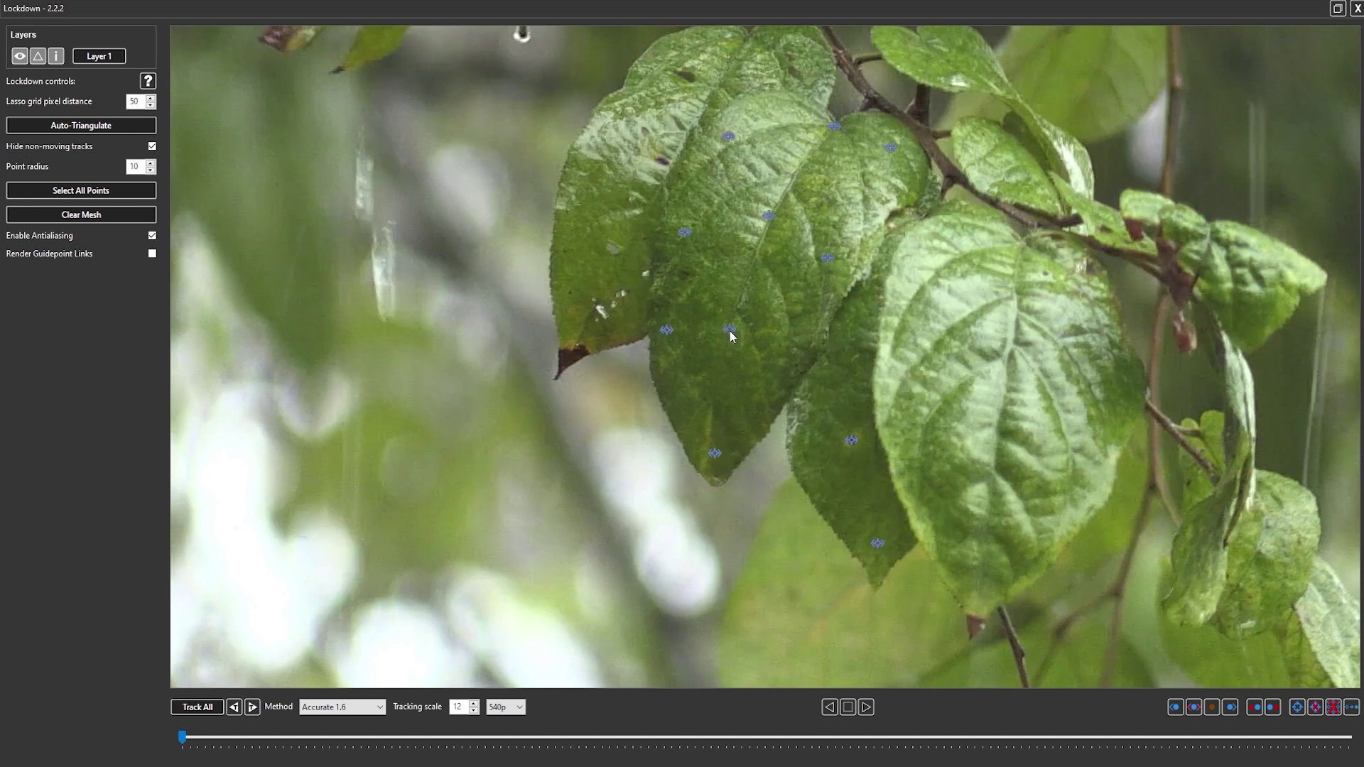
# Step: Surround the two overlapping leaves with a ring of points just outside their outlines
pyautogui.click(942, 474)
pyautogui.click(645, 208)
pyautogui.click(629, 287)
pyautogui.click(634, 352)
pyautogui.click(641, 446)
pyautogui.click(675, 497)
pyautogui.click(718, 524)
pyautogui.click(761, 479)
pyautogui.click(797, 541)
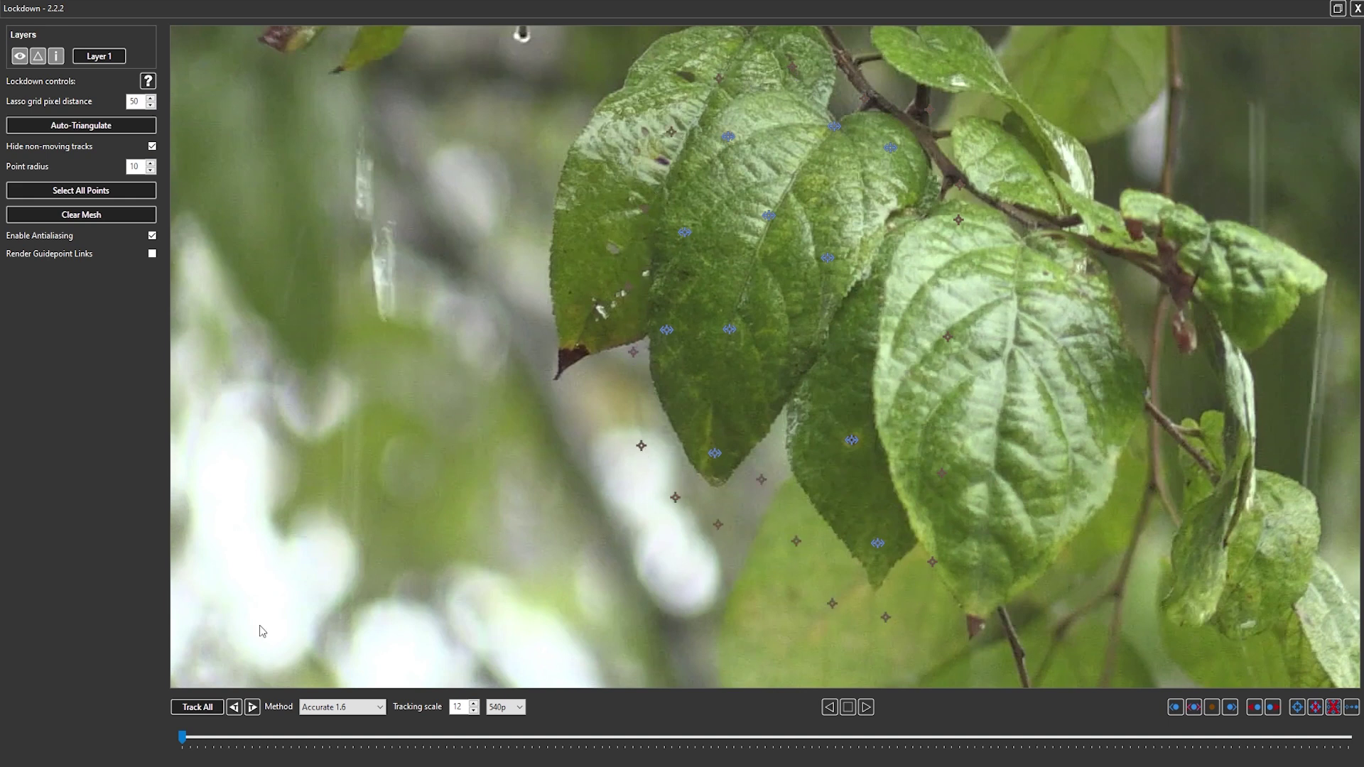
# Step: Track all points through the shot, auto-triangulate them into a mesh, and close the Lockdown window after scrubbing through the result
pyautogui.click(193, 712)
pyautogui.moveTo(183, 739)
pyautogui.mouseDown()
pyautogui.moveTo(1349, 742)
pyautogui.moveTo(182, 739)
pyautogui.mouseUp()
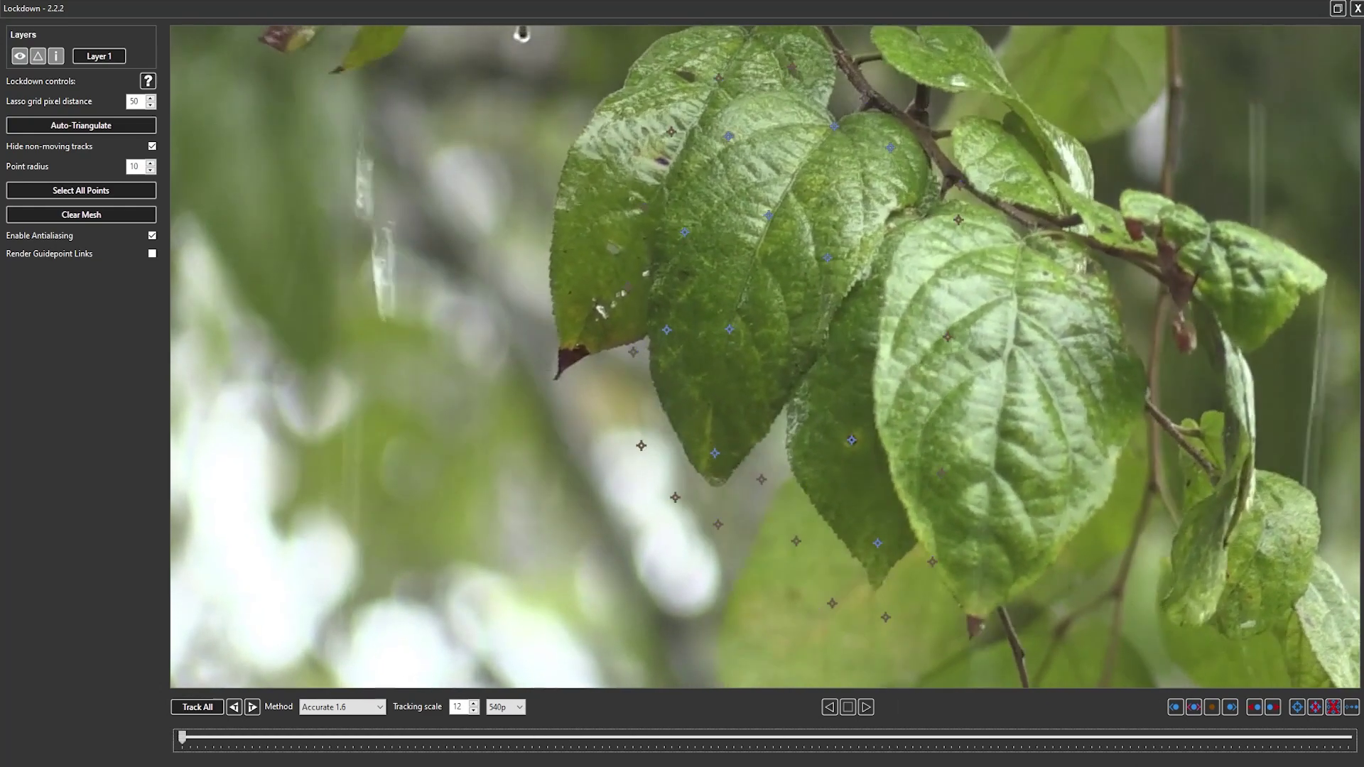
pyautogui.click(81, 125)
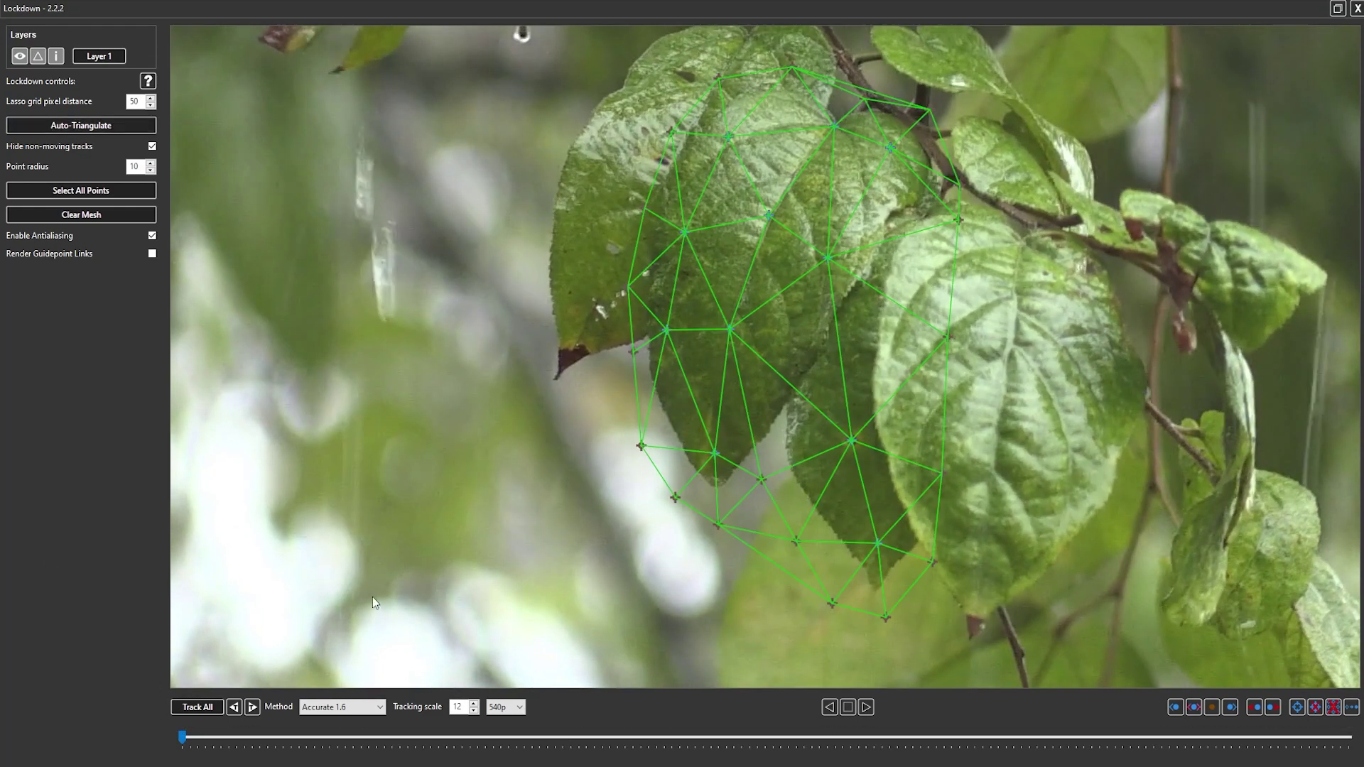
pyautogui.moveTo(183, 743); pyautogui.dragTo(1350, 740)
pyautogui.moveTo(574, 766); pyautogui.dragTo(1, 758)
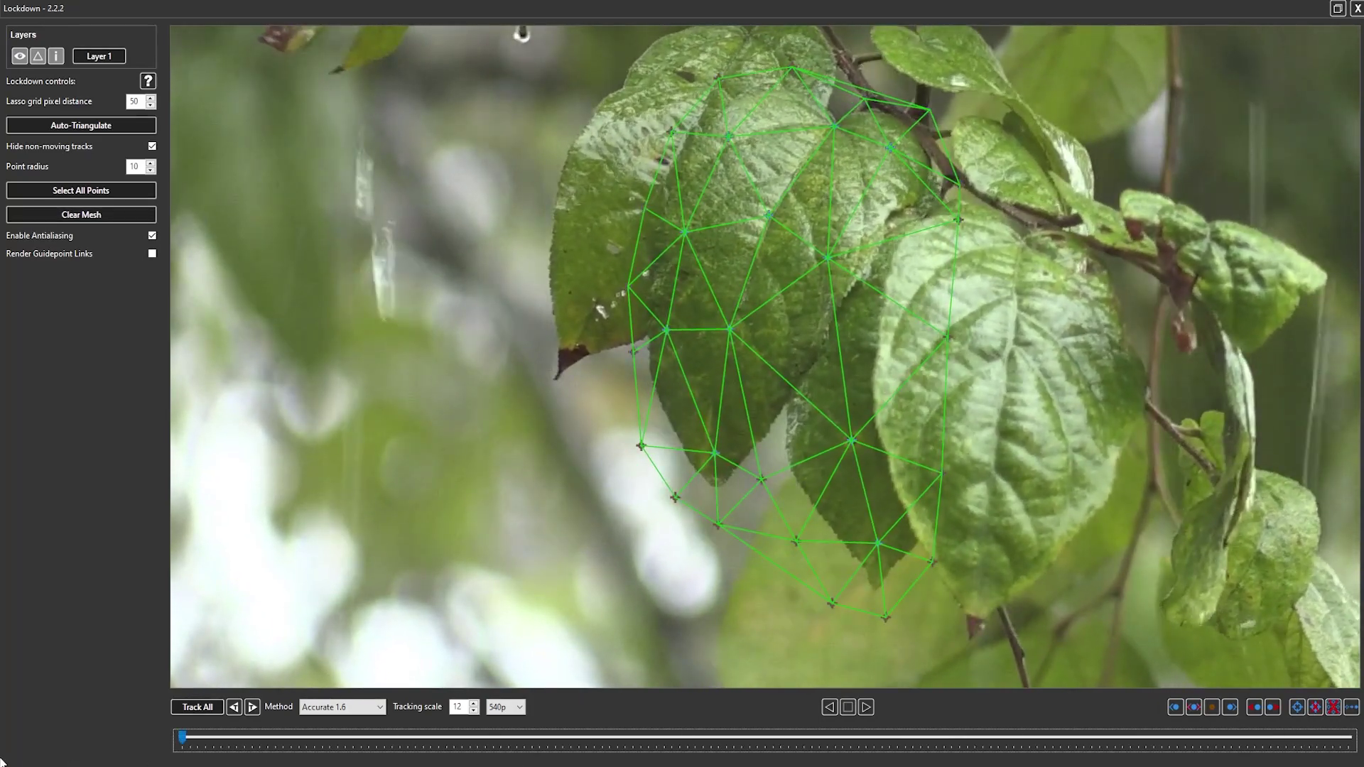
pyautogui.click(1355, 10)
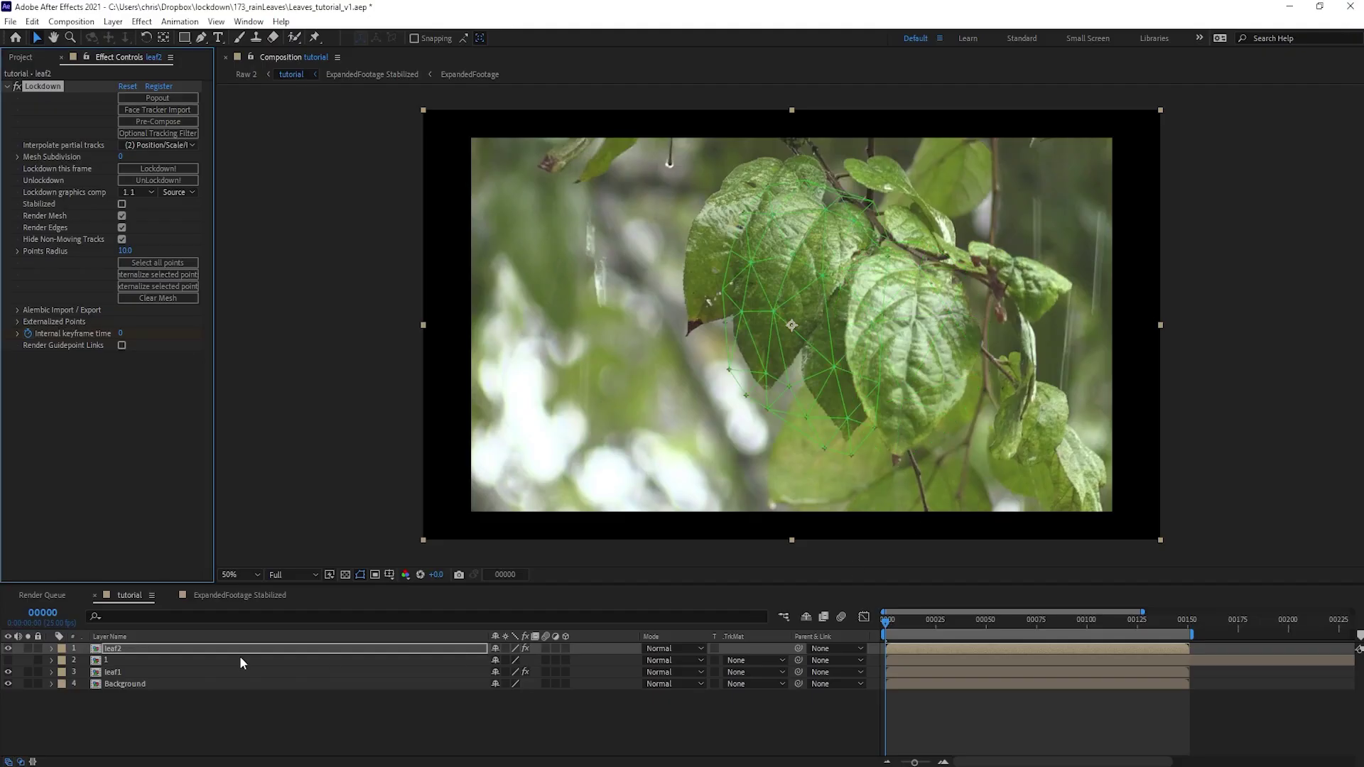
# Step: Set the Lockdown graphics comp of the leaf2 layer to None
pyautogui.click(125, 652)
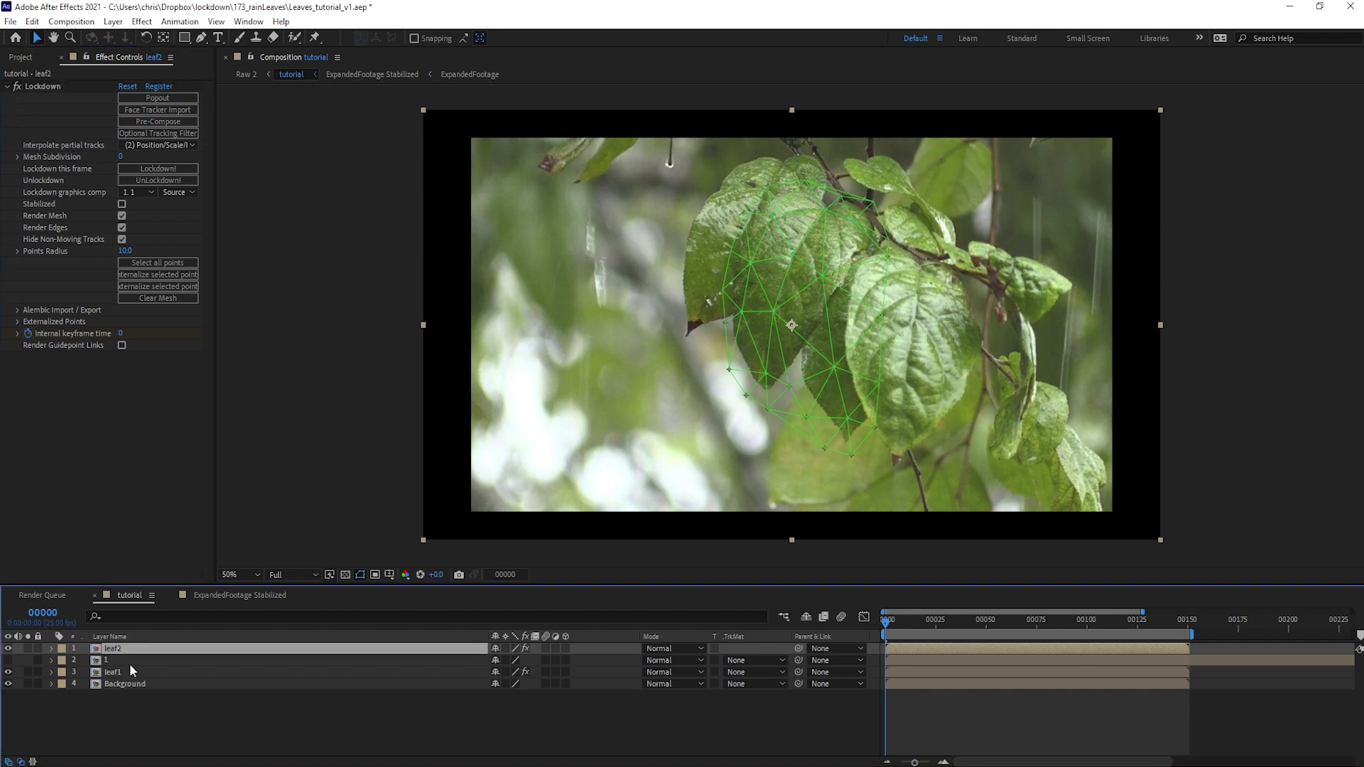
pyautogui.click(130, 198)
pyautogui.click(134, 204)
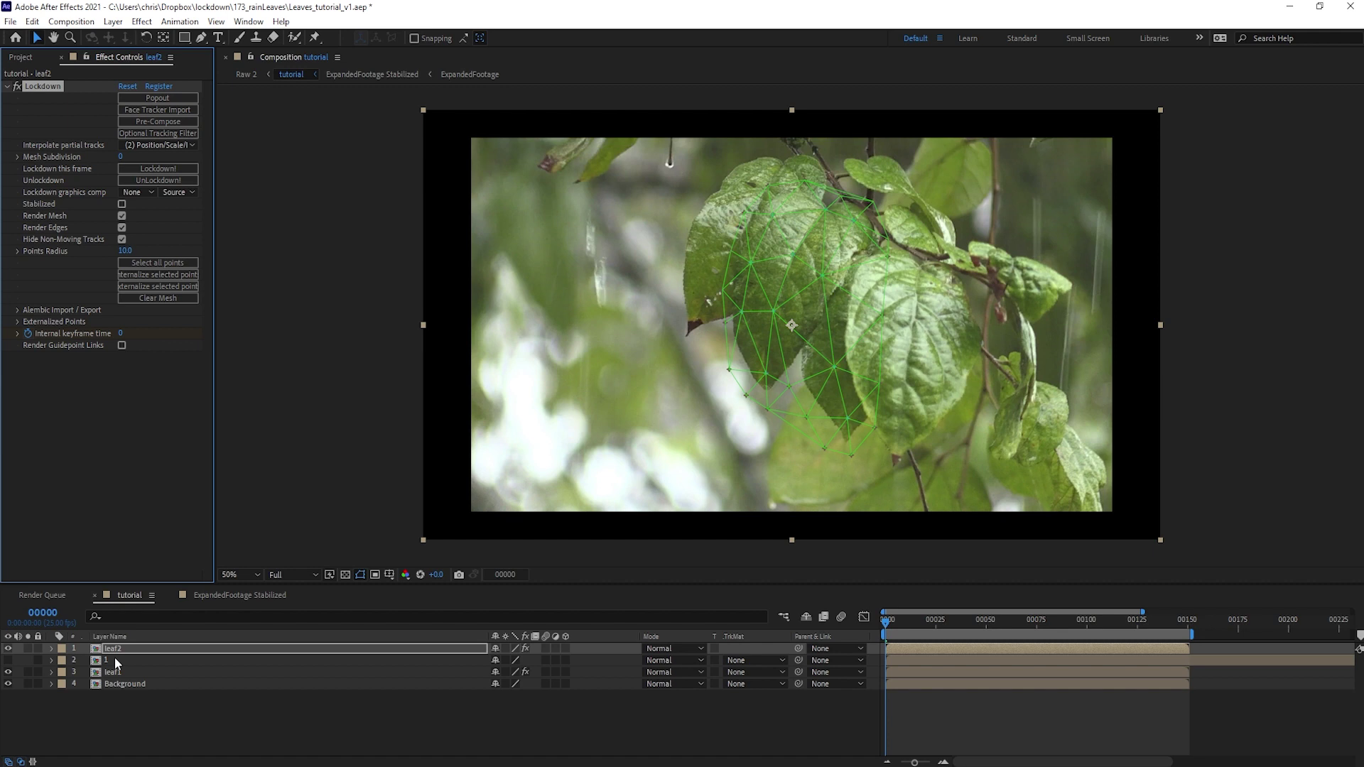
# Step: Try applying Lockdown to a duplicate of the Background layer moved to the top of the stack, then undo it
pyautogui.click(117, 685)
pyautogui.hotkey('ctrl', 'd')
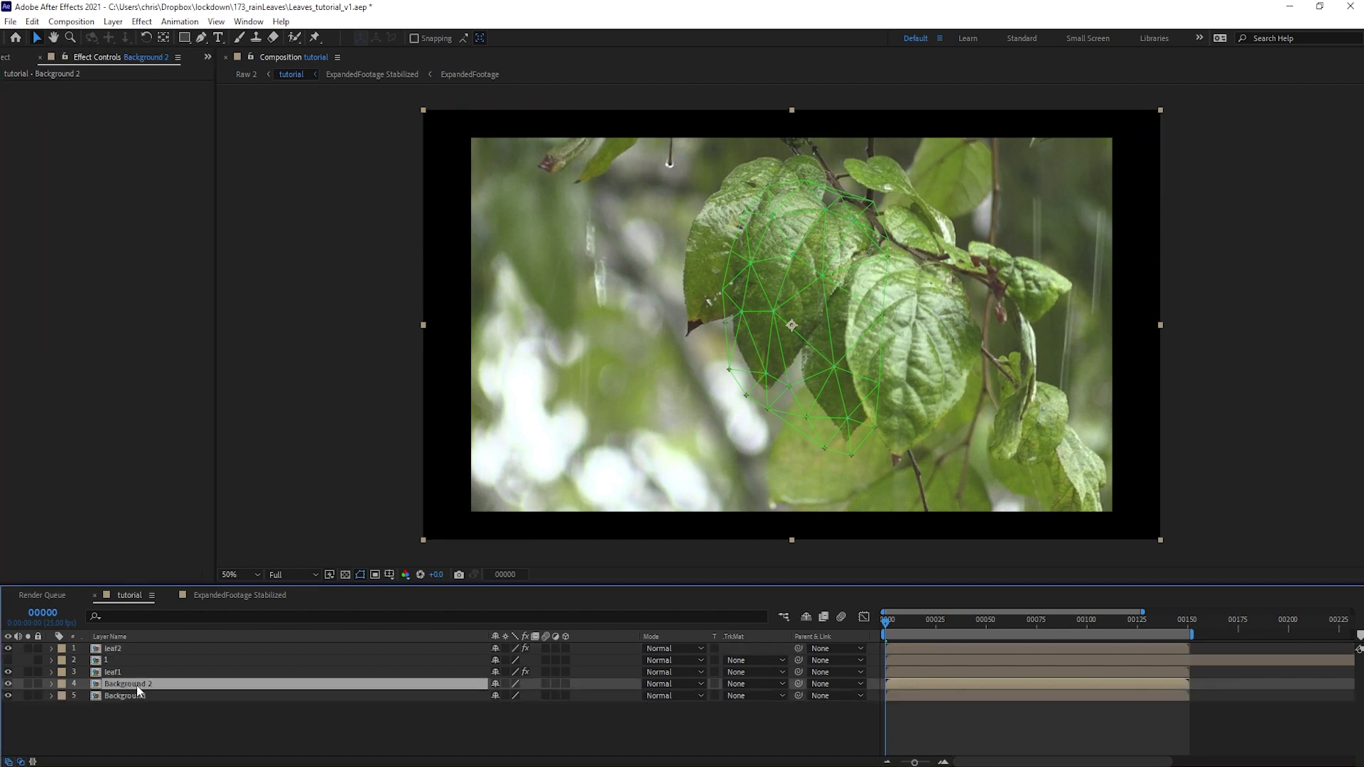
pyautogui.moveTo(137, 685); pyautogui.dragTo(138, 645)
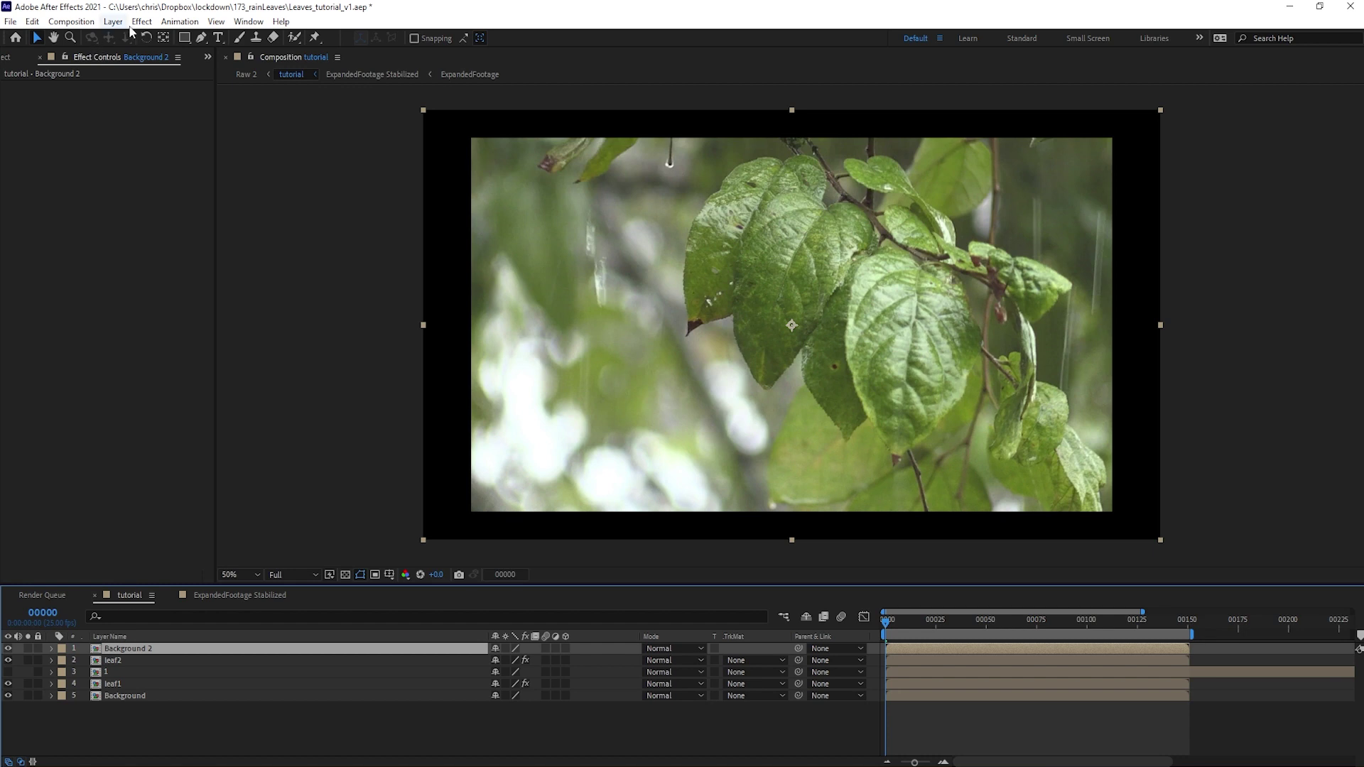
pyautogui.click(139, 22)
pyautogui.moveTo(318, 729)
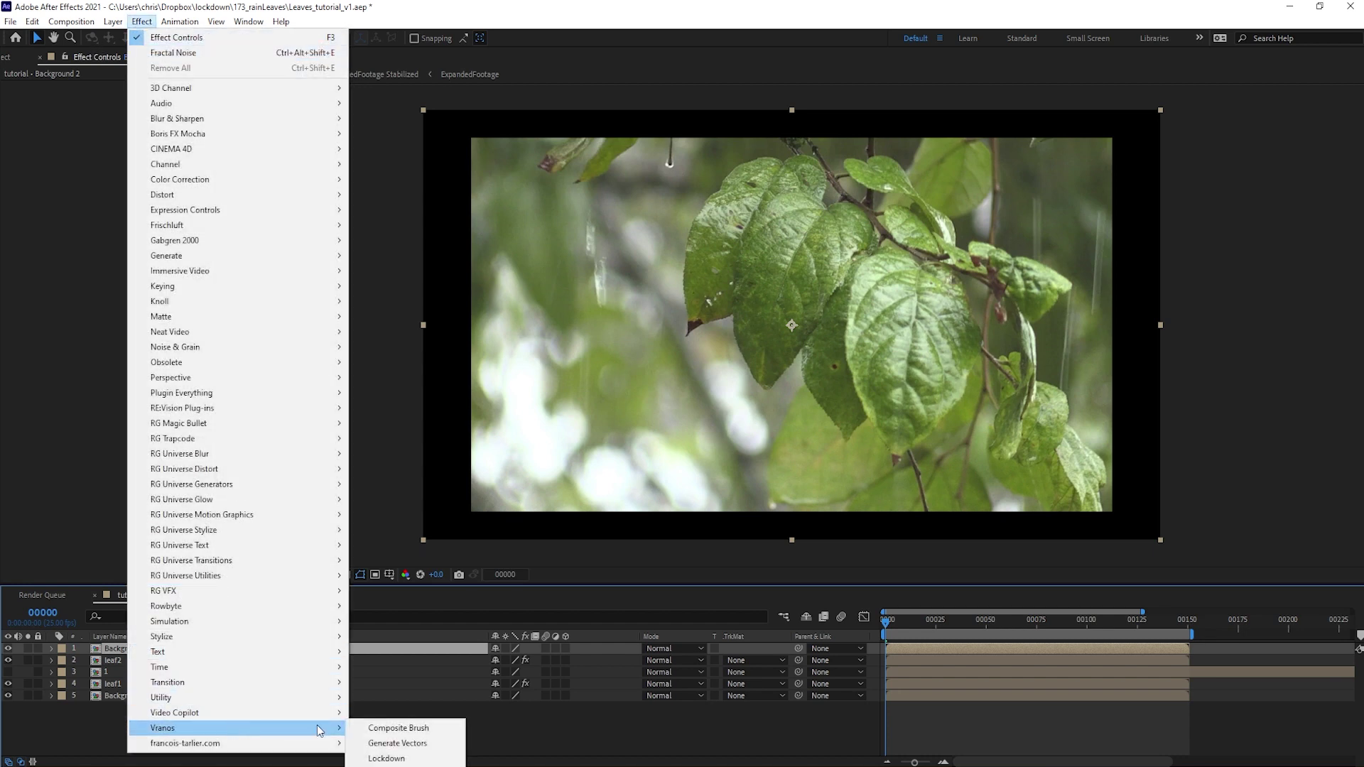
pyautogui.click(387, 758)
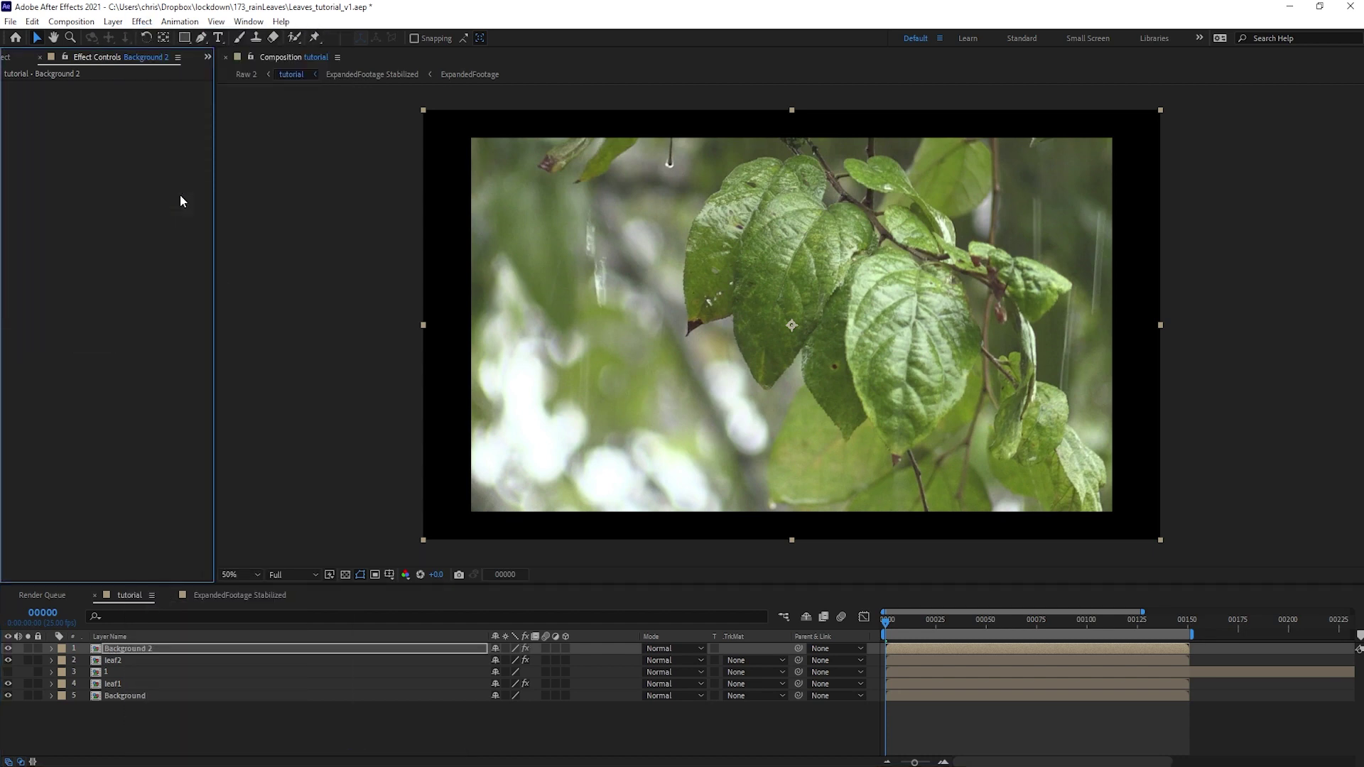
pyautogui.hotkey('ctrl', 'z')
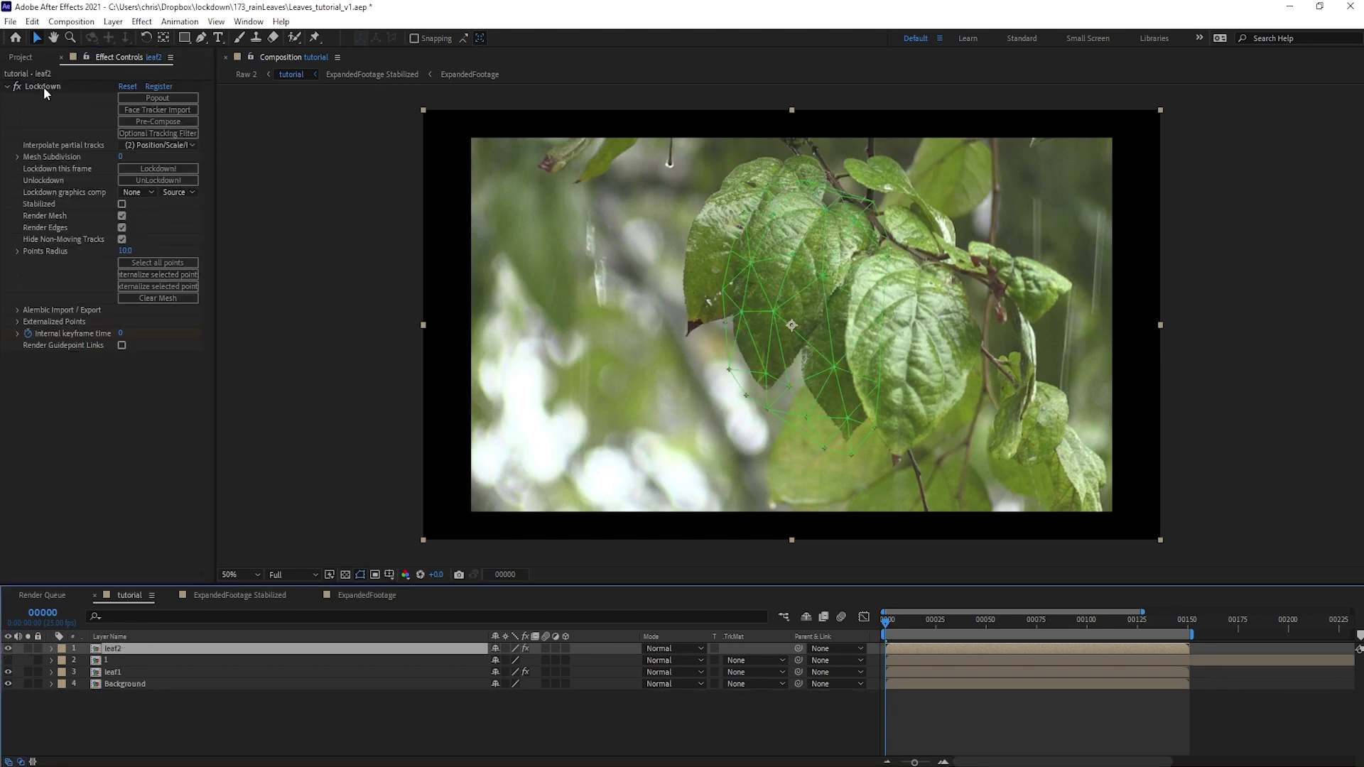
# Step: Lock down the current frame on leaf2's Lockdown effect to create its stabilized graphics comp
pyautogui.click(45, 86)
pyautogui.moveTo(909, 627); pyautogui.dragTo(714, 633)
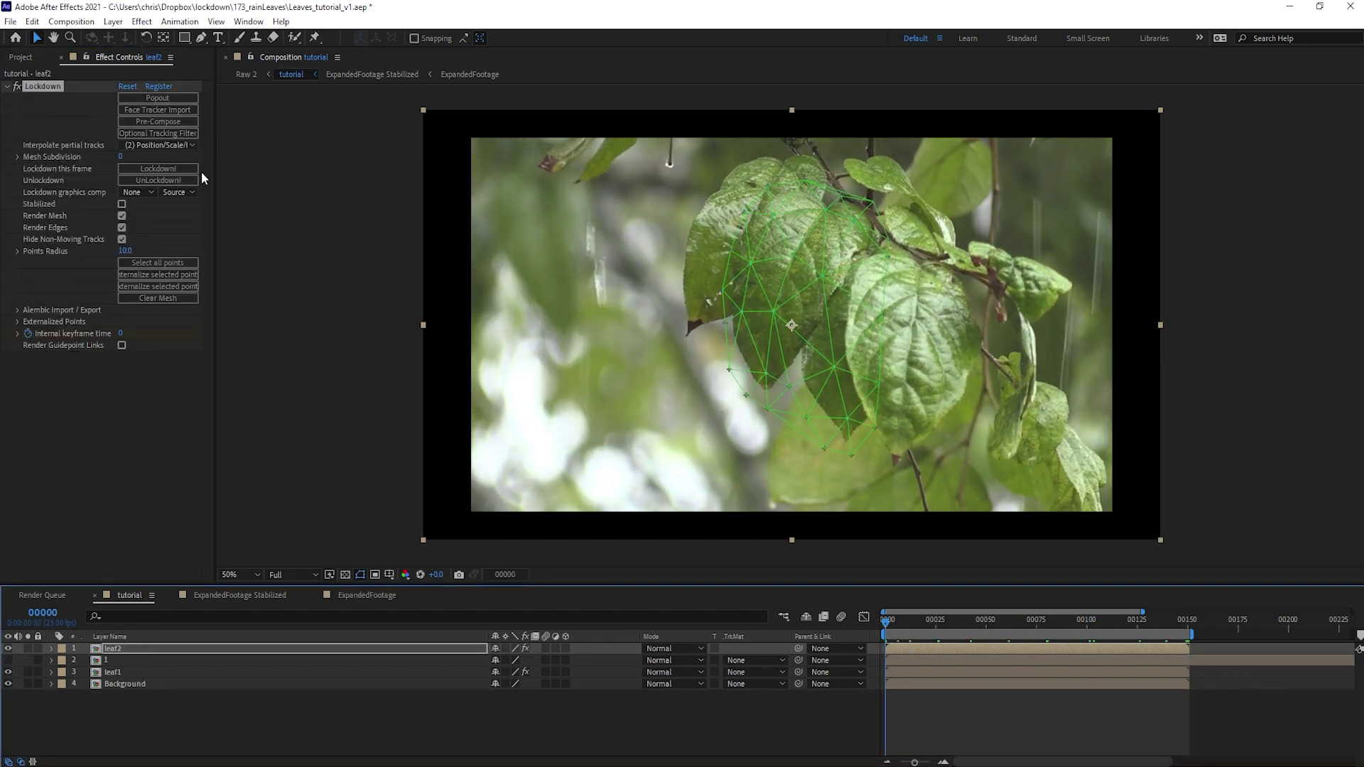
pyautogui.click(182, 168)
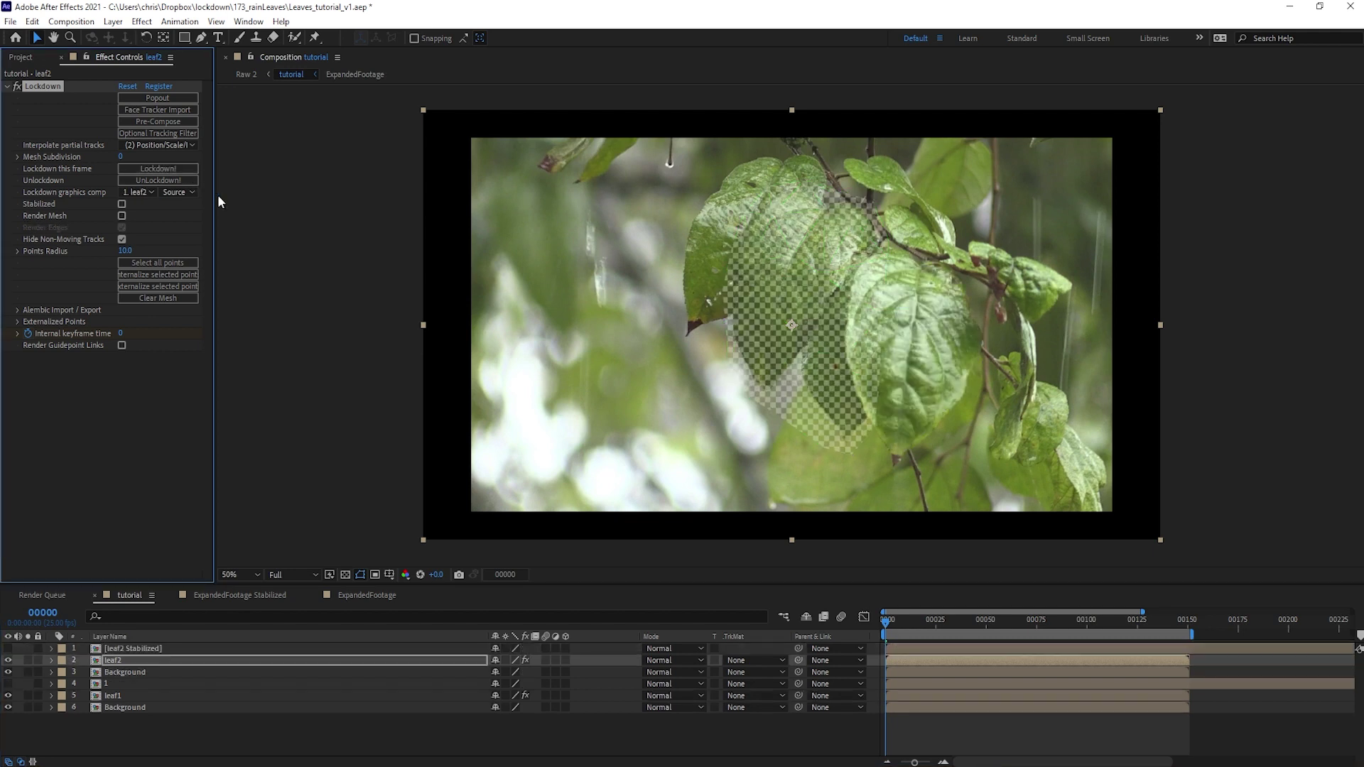
# Step: Delete the extra Background layer beneath leaf2, and solo the leaf2, leaf1 and bottom Background layers
pyautogui.click(140, 673)
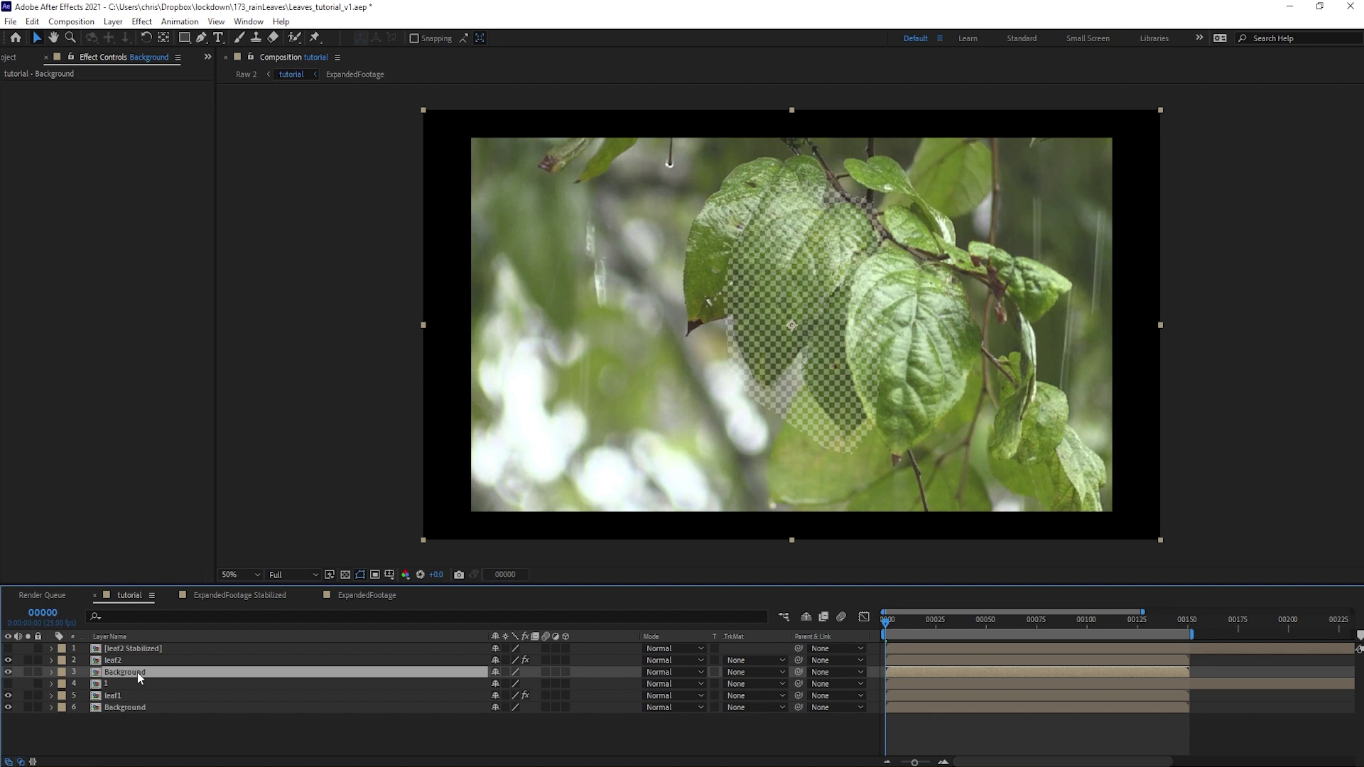
pyautogui.click(159, 729)
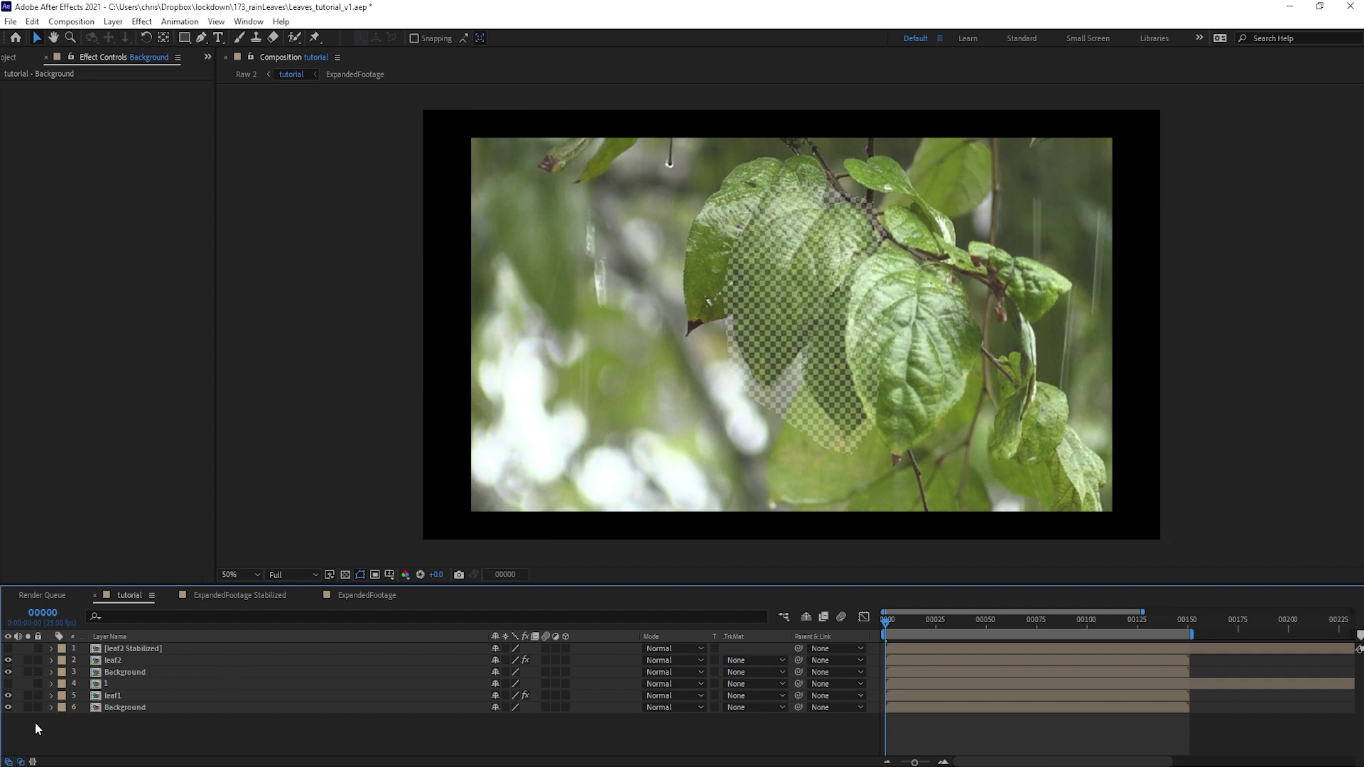
pyautogui.click(27, 707)
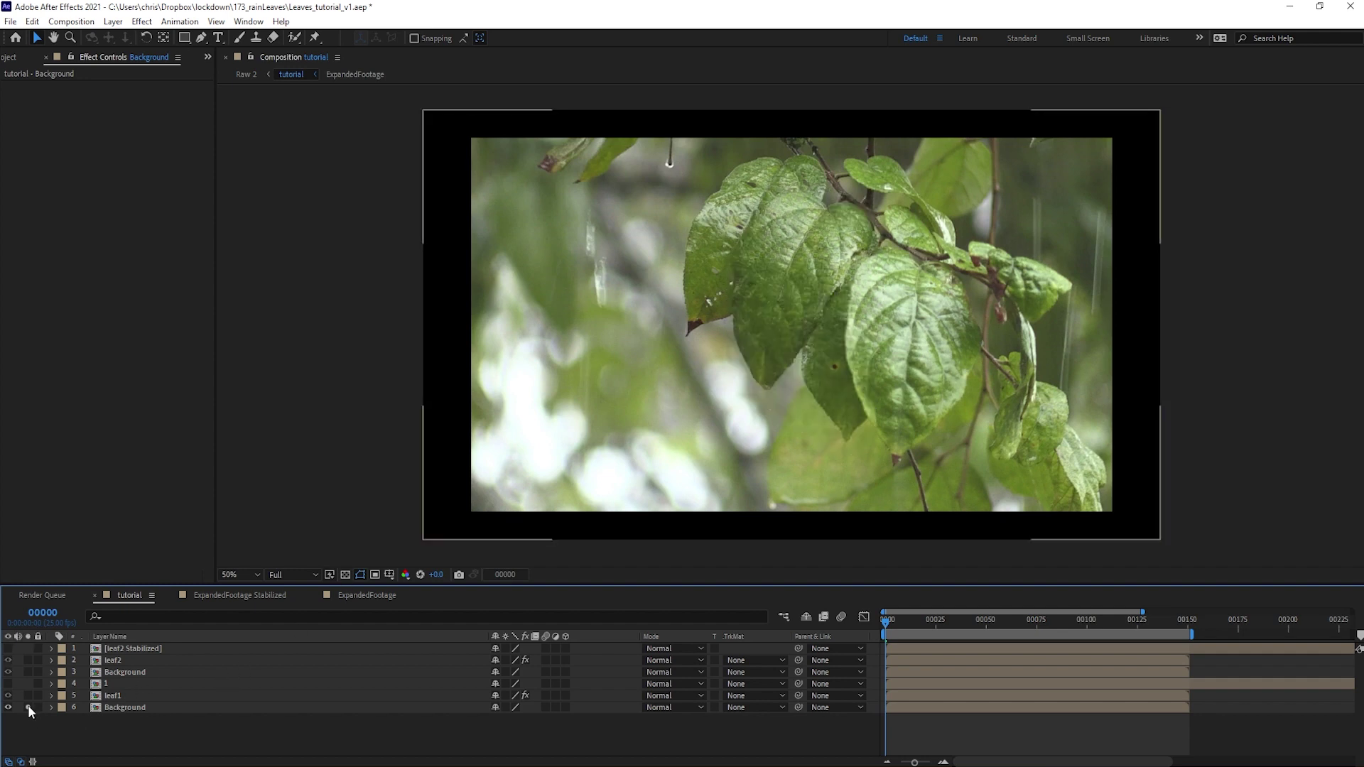
pyautogui.click(28, 697)
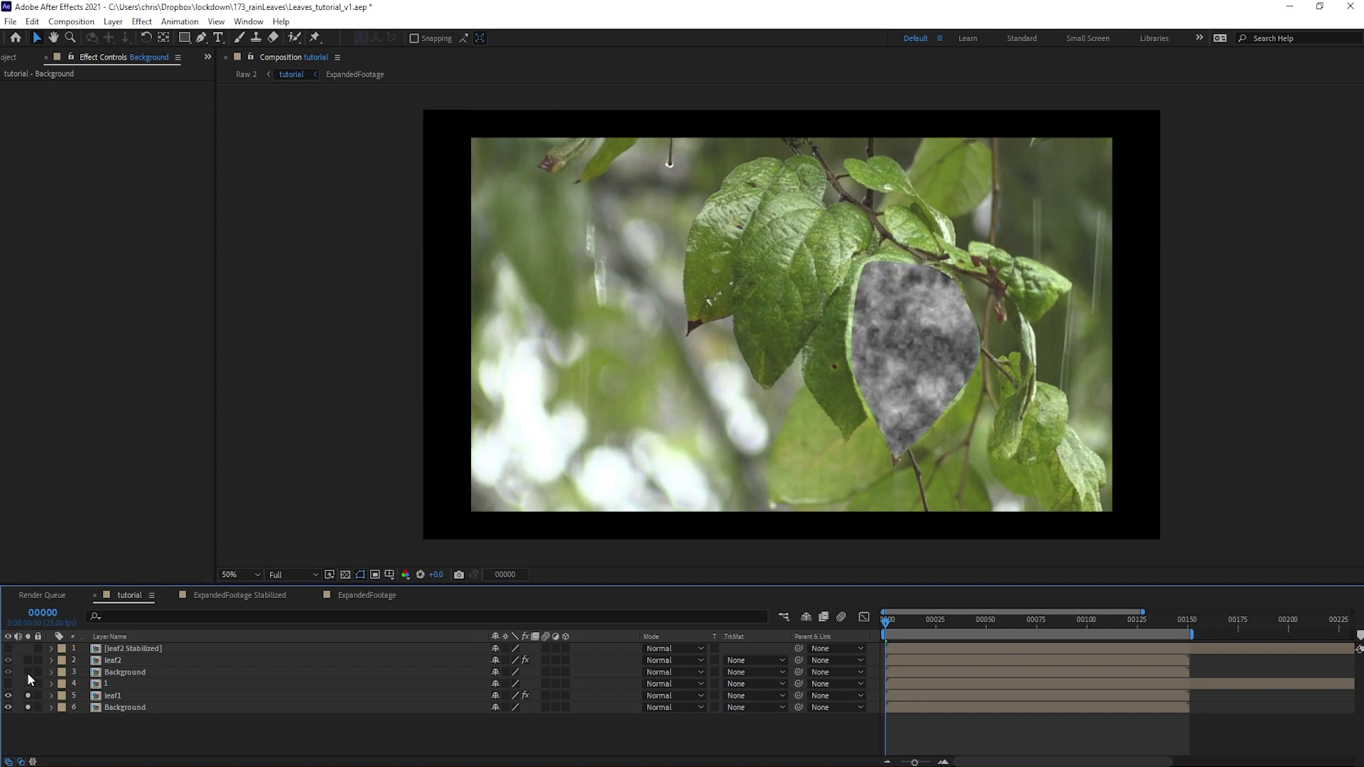
pyautogui.click(27, 673)
pyautogui.click(122, 672)
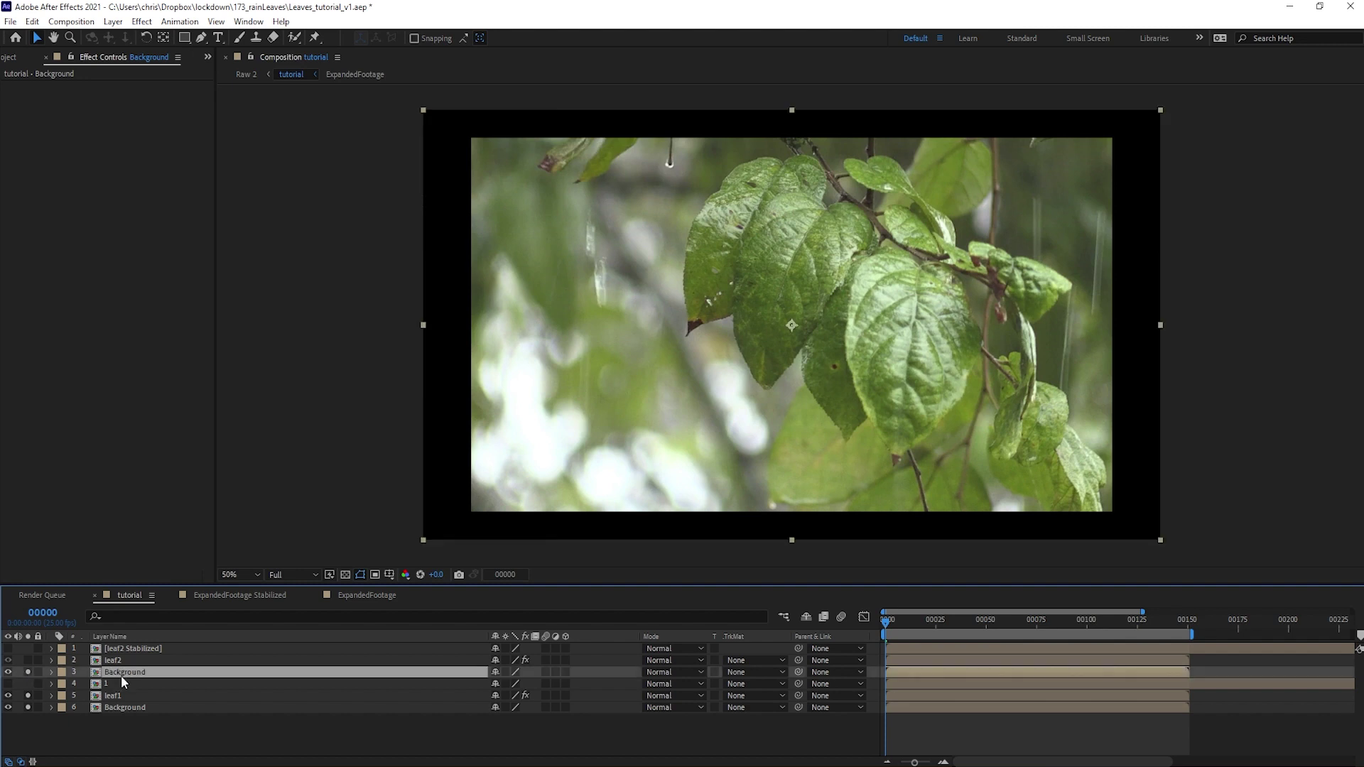
pyautogui.press('Delete')
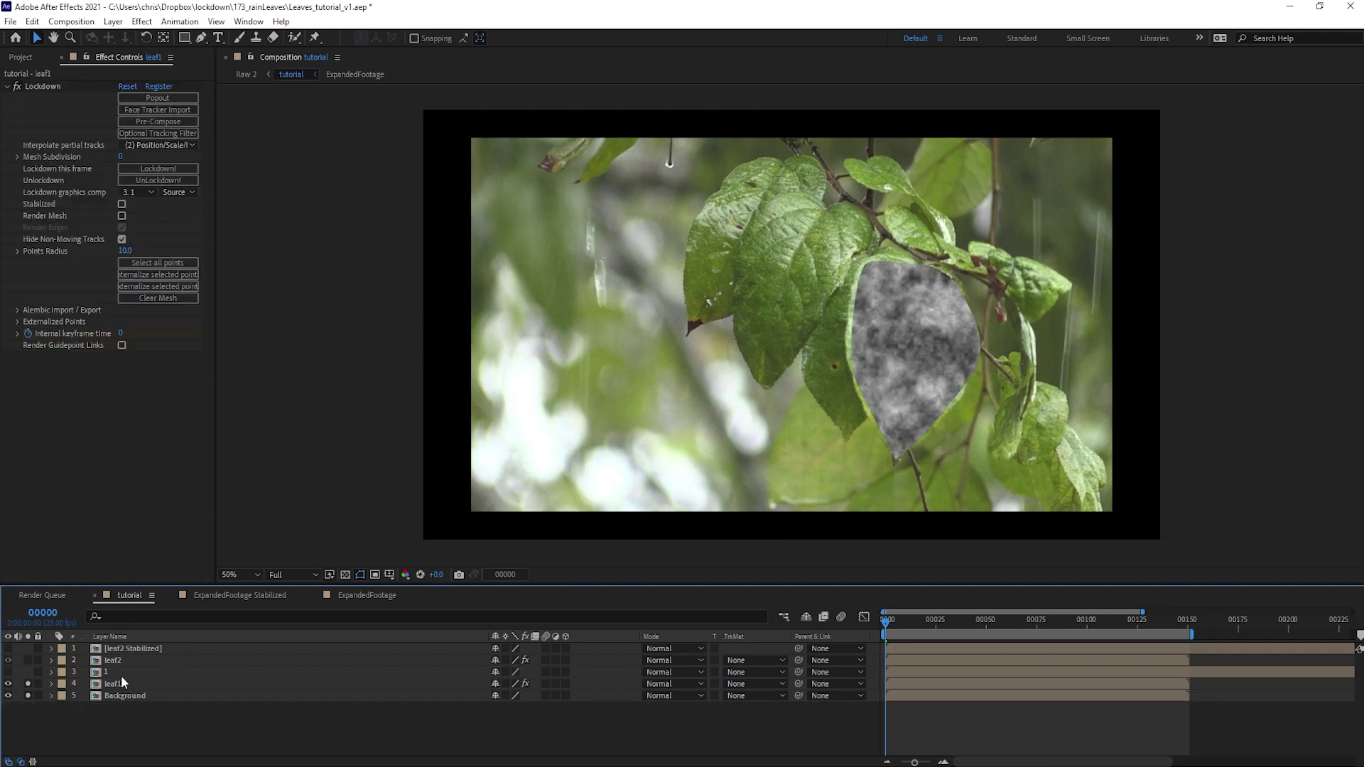
pyautogui.click(28, 661)
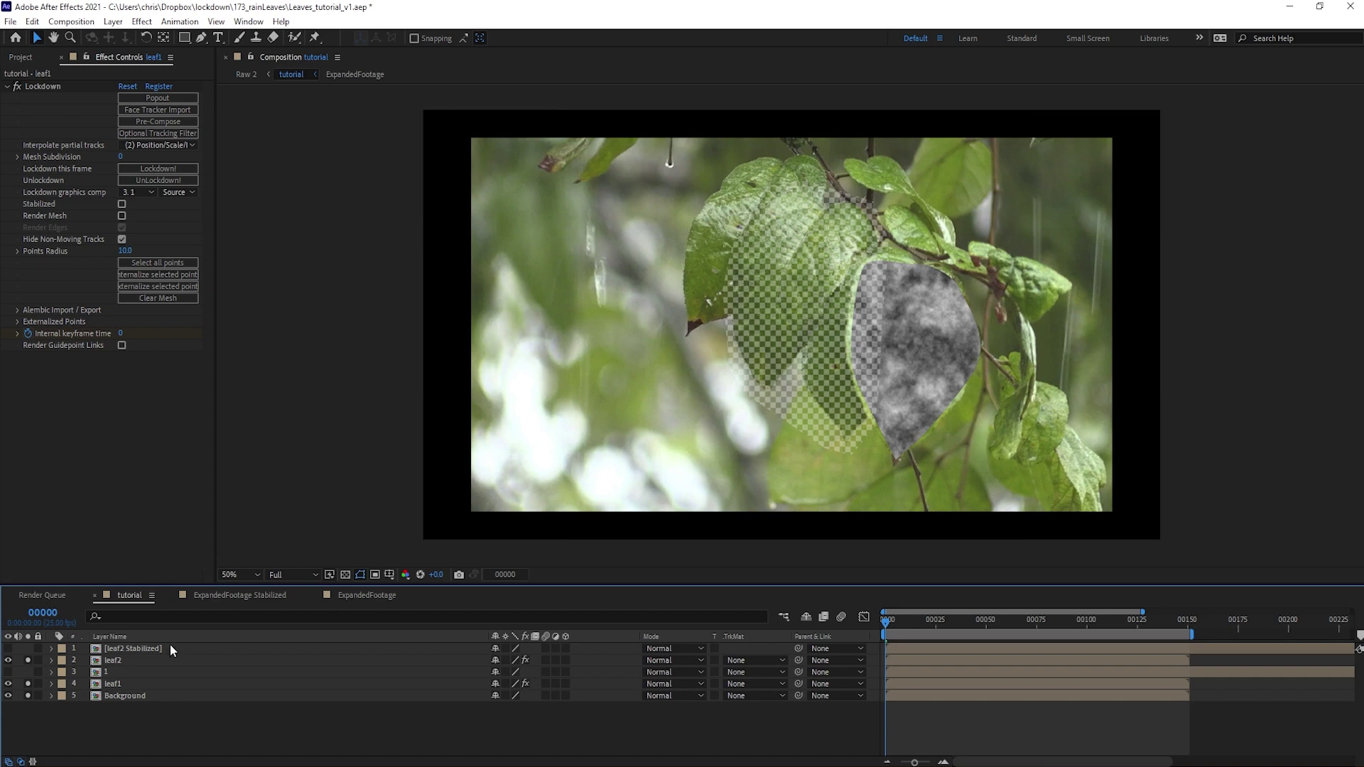
# Step: Open the leaf2 Stabilized composition, remove the Checkerboard effect from its top solid and hide that solid
pyautogui.click(146, 649)
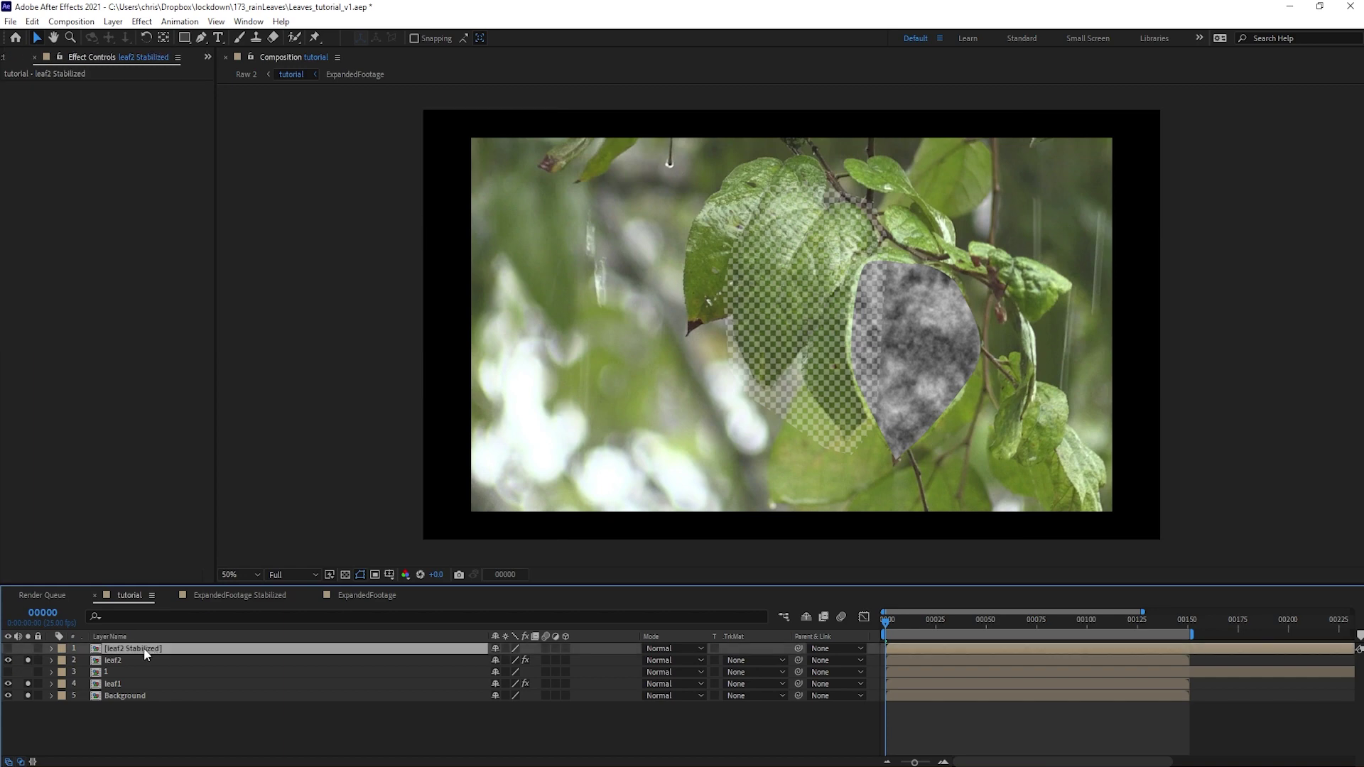
pyautogui.doubleClick(145, 649)
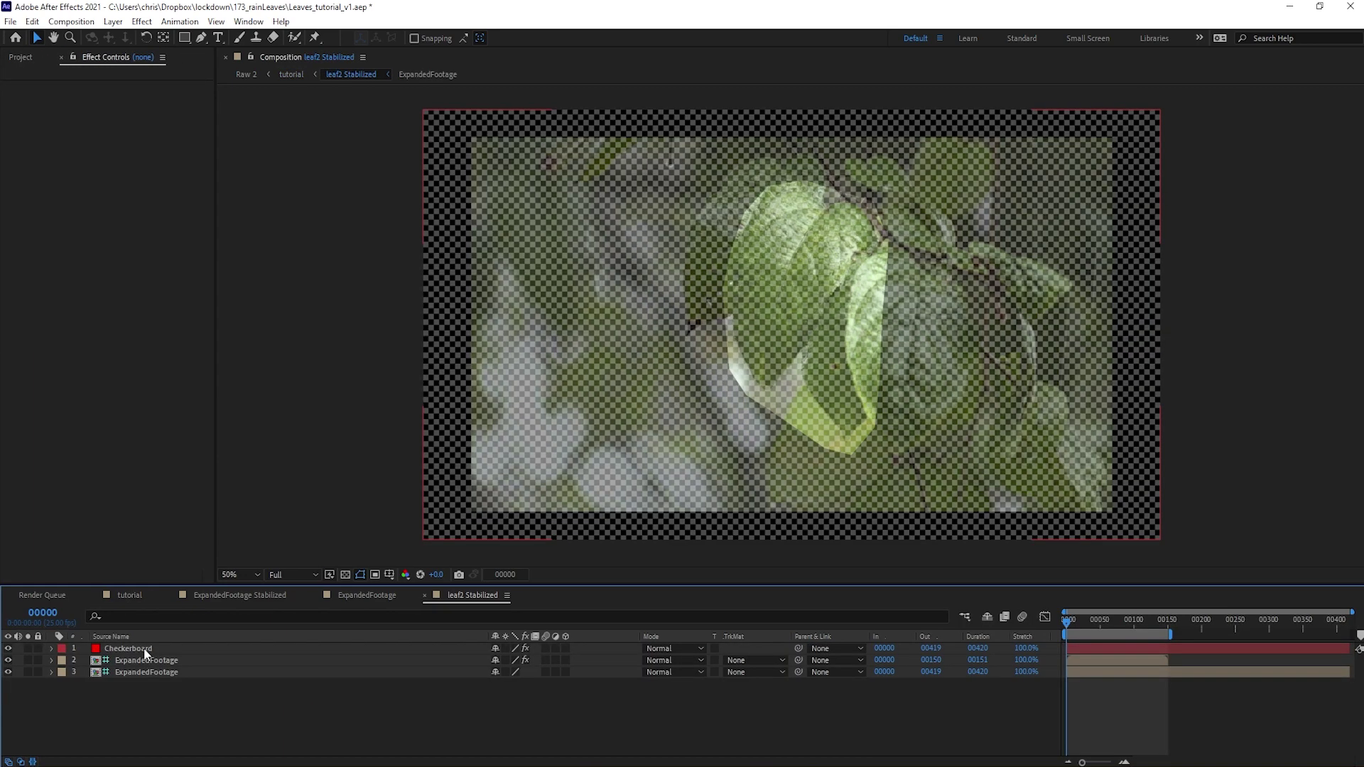
pyautogui.click(143, 648)
pyautogui.click(77, 87)
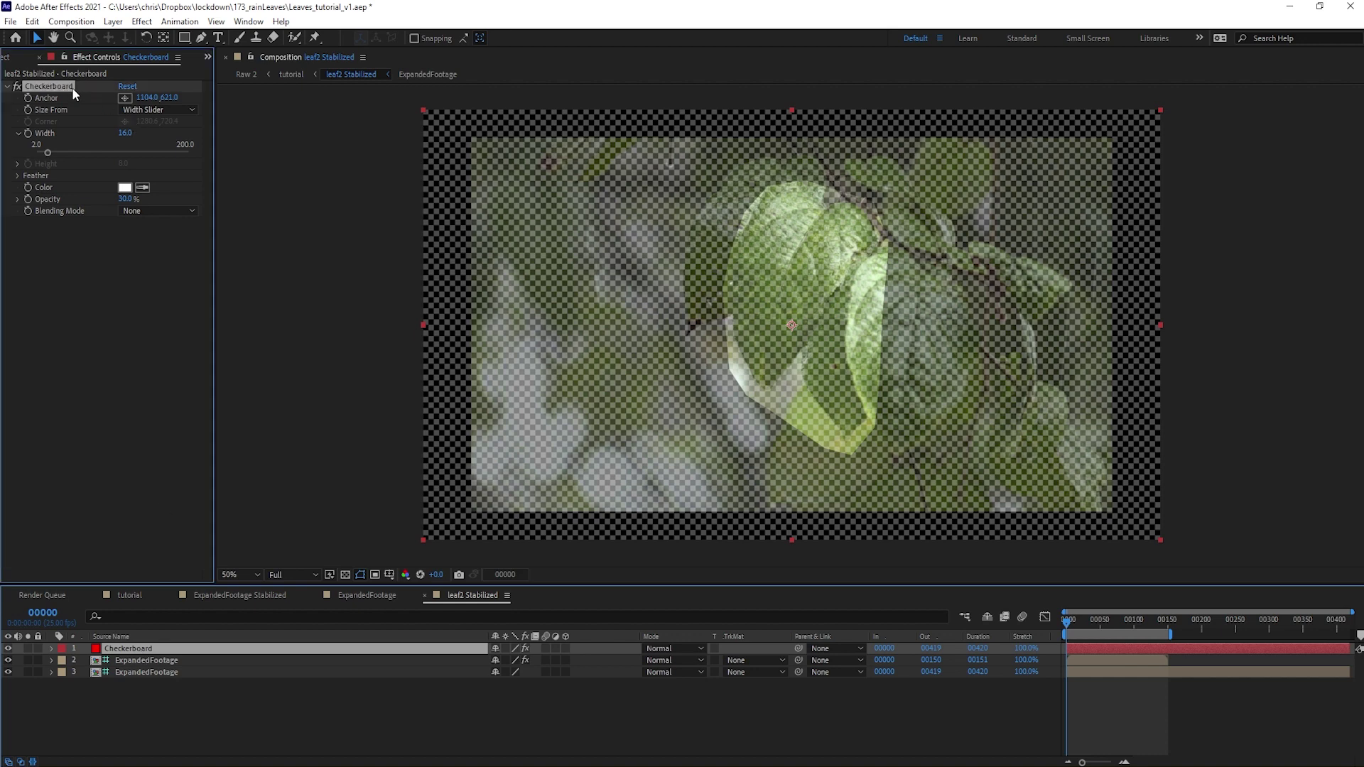
pyautogui.press('Delete')
pyautogui.click(8, 649)
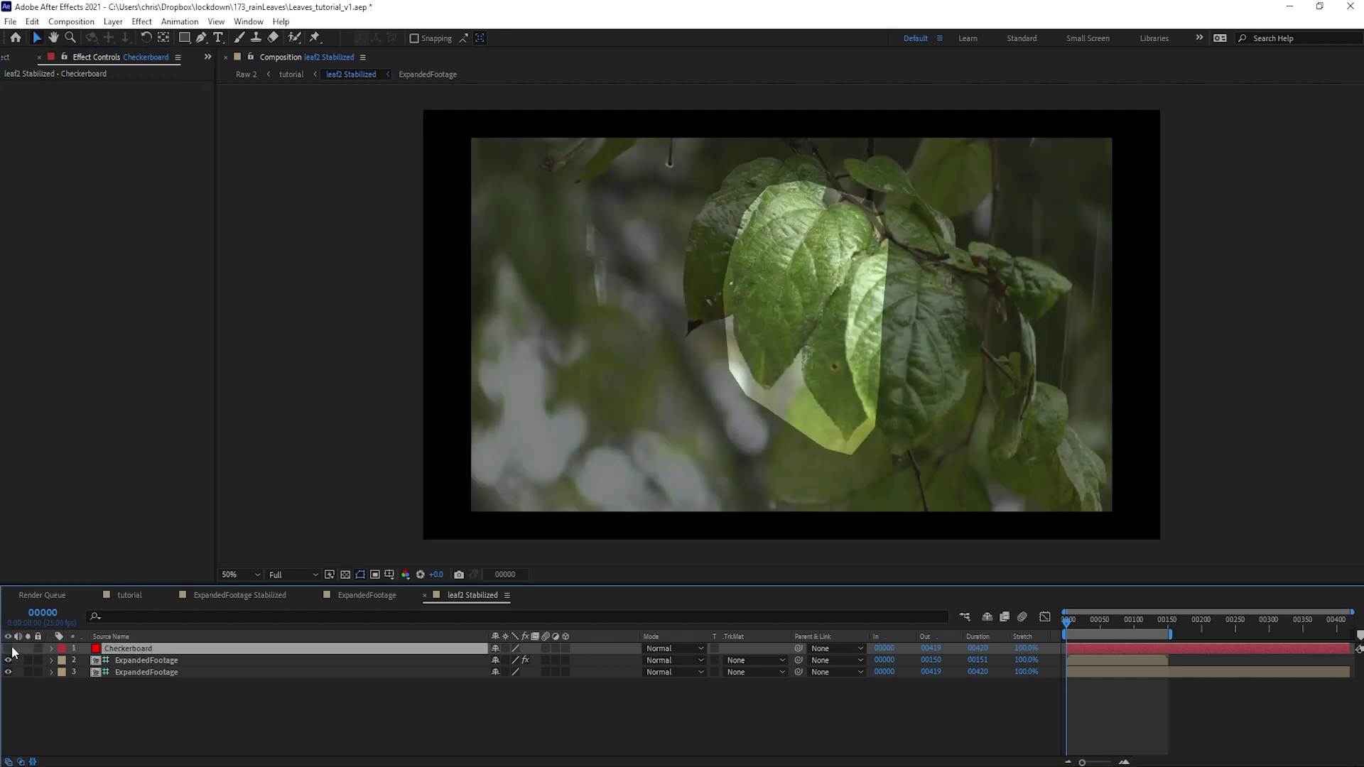
# Step: Draw a closed Pen mask on the hidden Checkerboard solid, tracing the outline of the two overlapping leaves inside the stabilized area
pyautogui.press('g')
pyautogui.click(875, 412)
pyautogui.moveTo(853, 440); pyautogui.dragTo(847, 445)
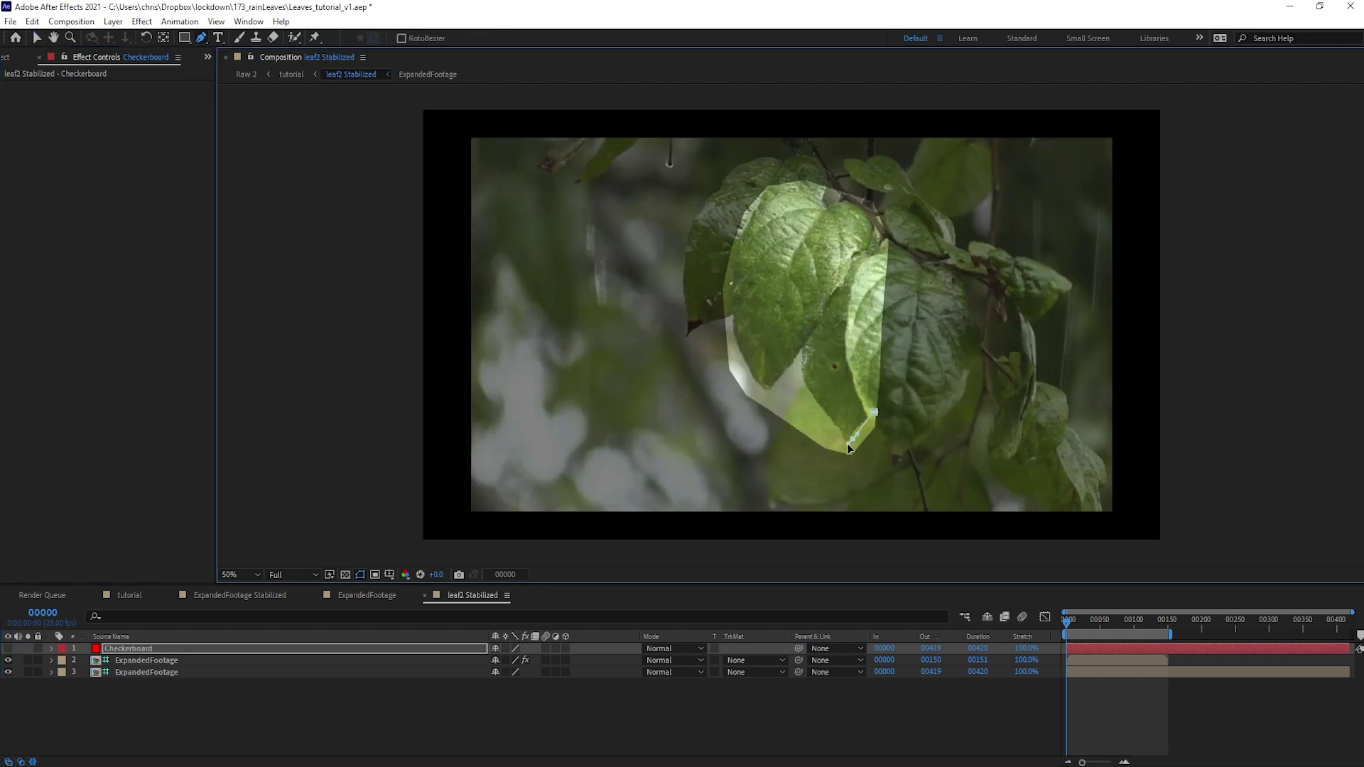
pyautogui.moveTo(815, 401); pyautogui.dragTo(805, 385)
pyautogui.click(800, 344)
pyautogui.click(772, 393)
pyautogui.moveTo(738, 353); pyautogui.dragTo(731, 337)
pyautogui.moveTo(734, 248); pyautogui.dragTo(741, 232)
pyautogui.moveTo(789, 188); pyautogui.dragTo(805, 187)
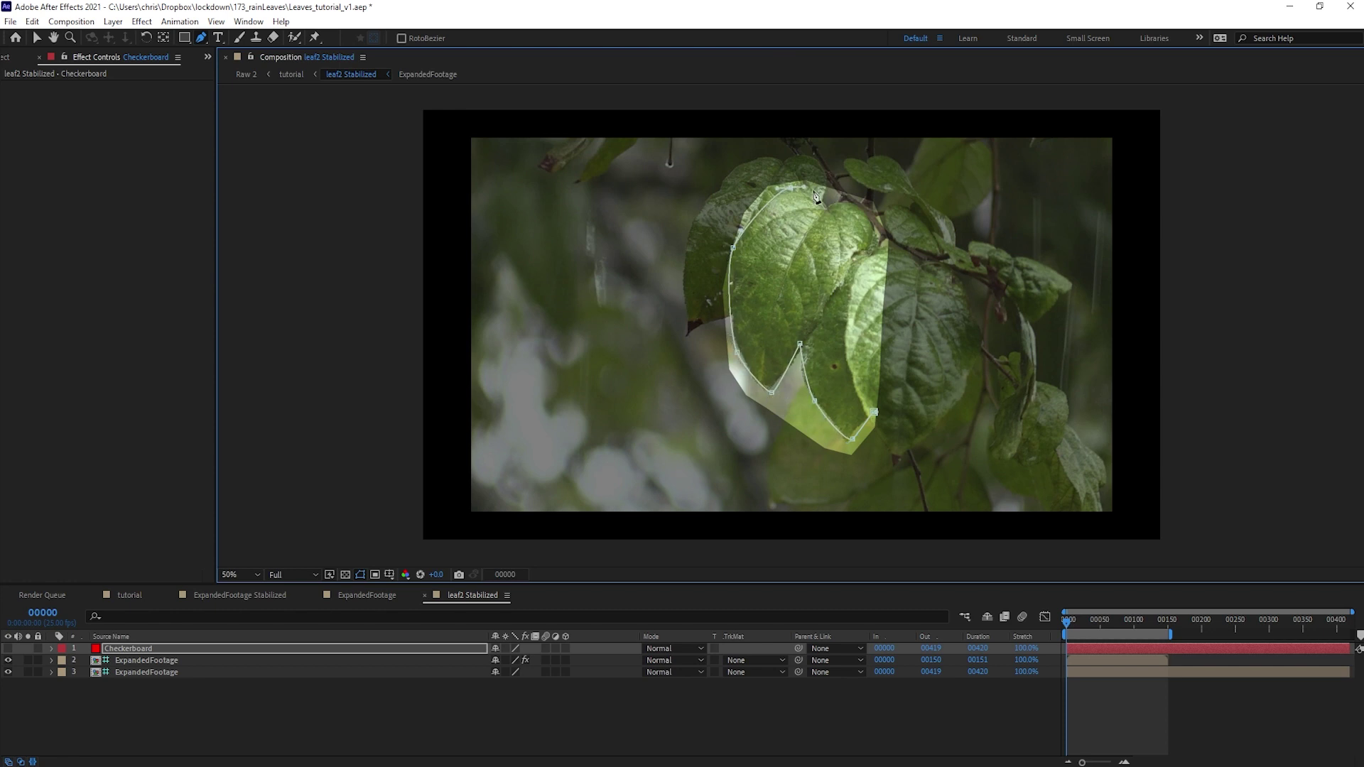
pyautogui.click(828, 206)
pyautogui.click(875, 412)
# Step: Apply Fractal Noise to the masked Checkerboard solid and make the solid visible
pyautogui.click(142, 22)
pyautogui.moveTo(312, 347)
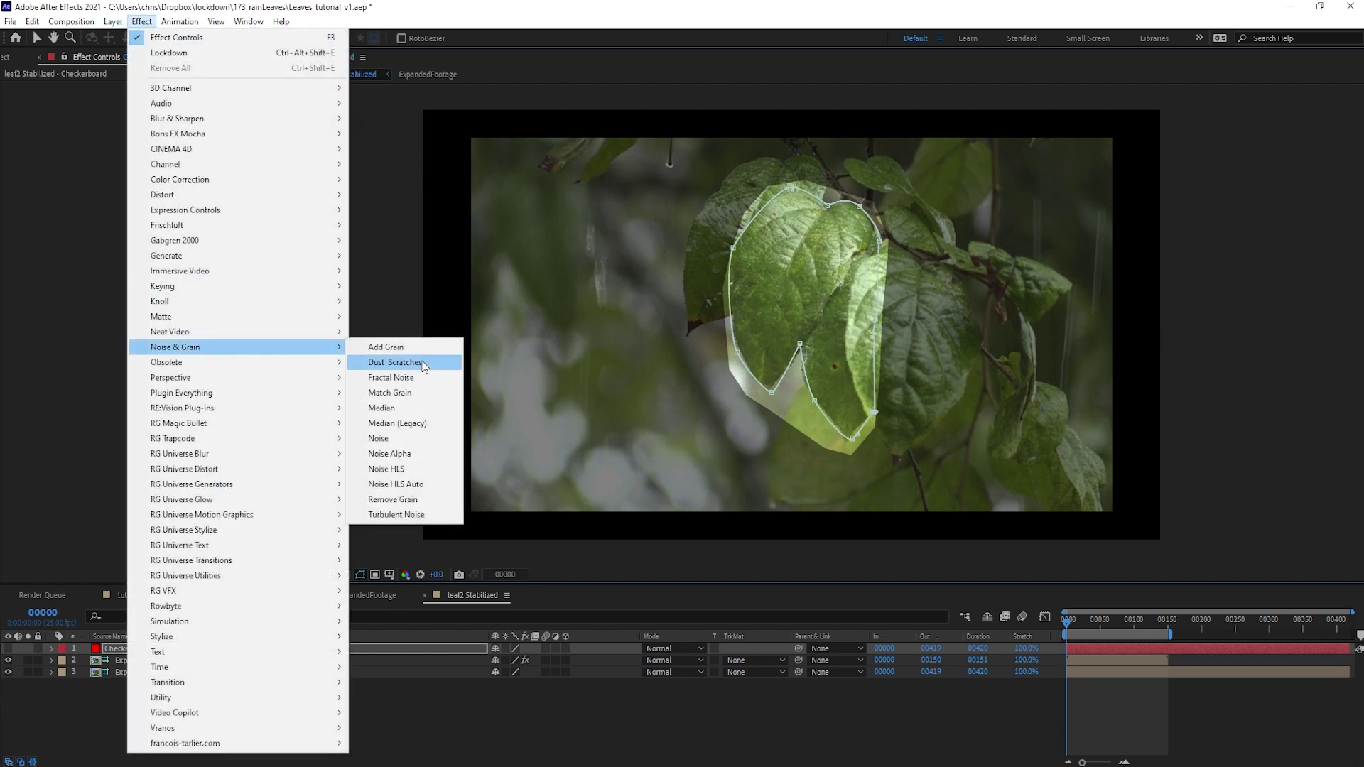
pyautogui.click(429, 387)
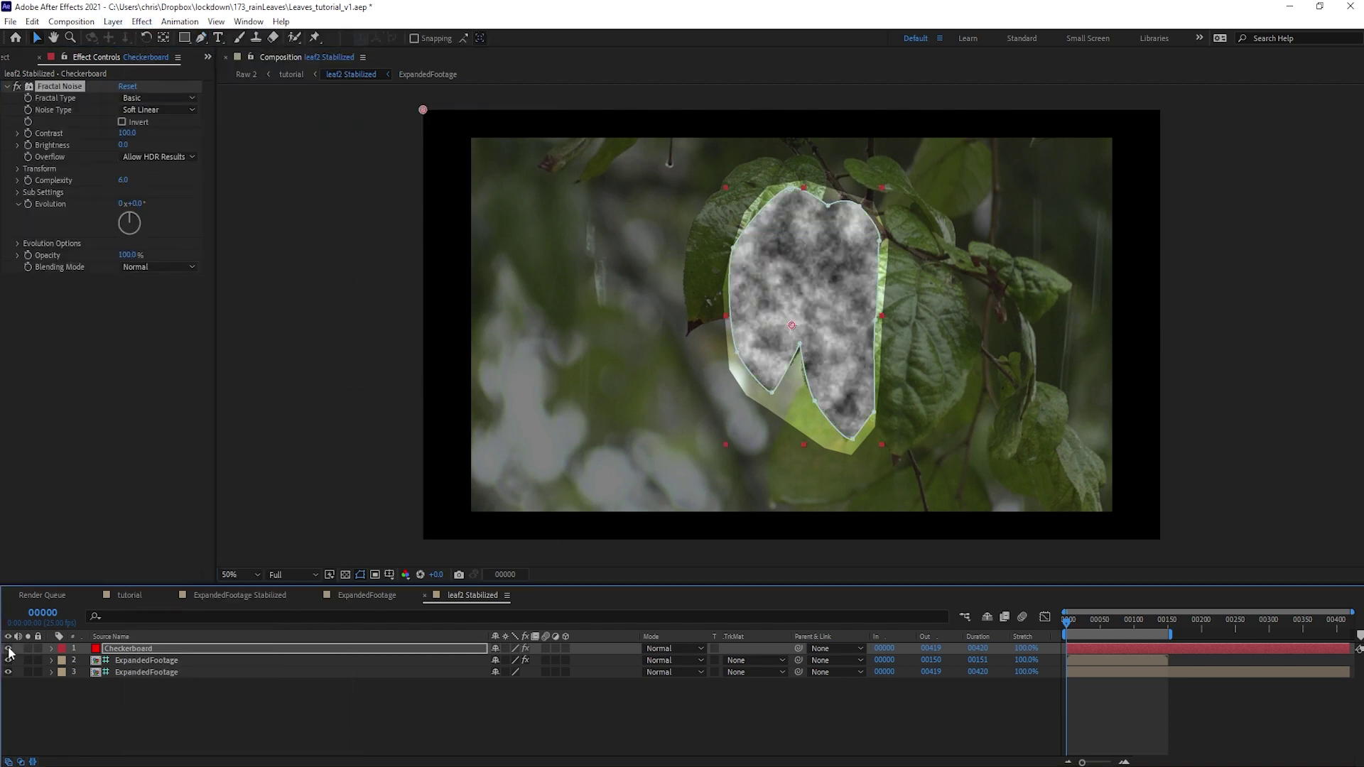
# Step: Add a Tint effect to the Checkerboard solid and map white to red
pyautogui.click(142, 21)
pyautogui.moveTo(269, 184)
pyautogui.click(412, 651)
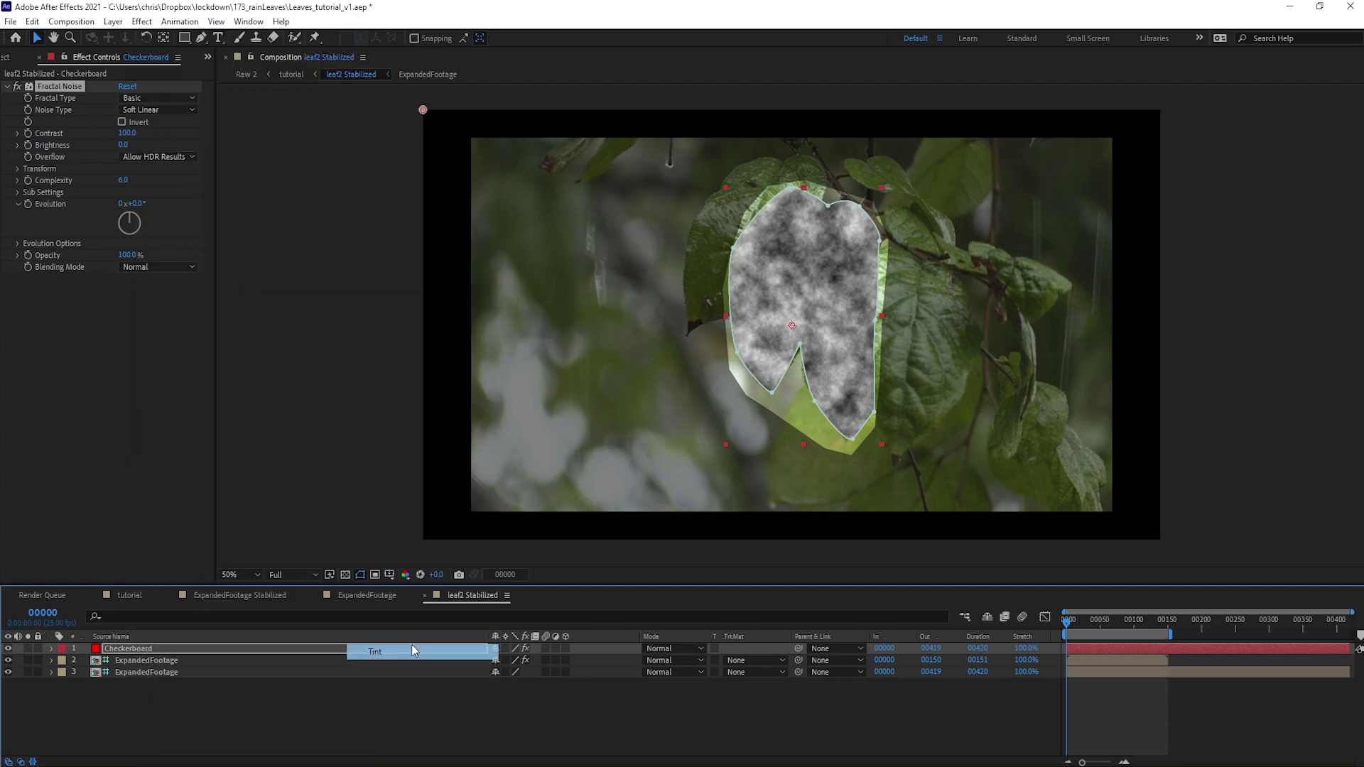
pyautogui.click(127, 304)
pyautogui.click(267, 164)
pyautogui.click(384, 167)
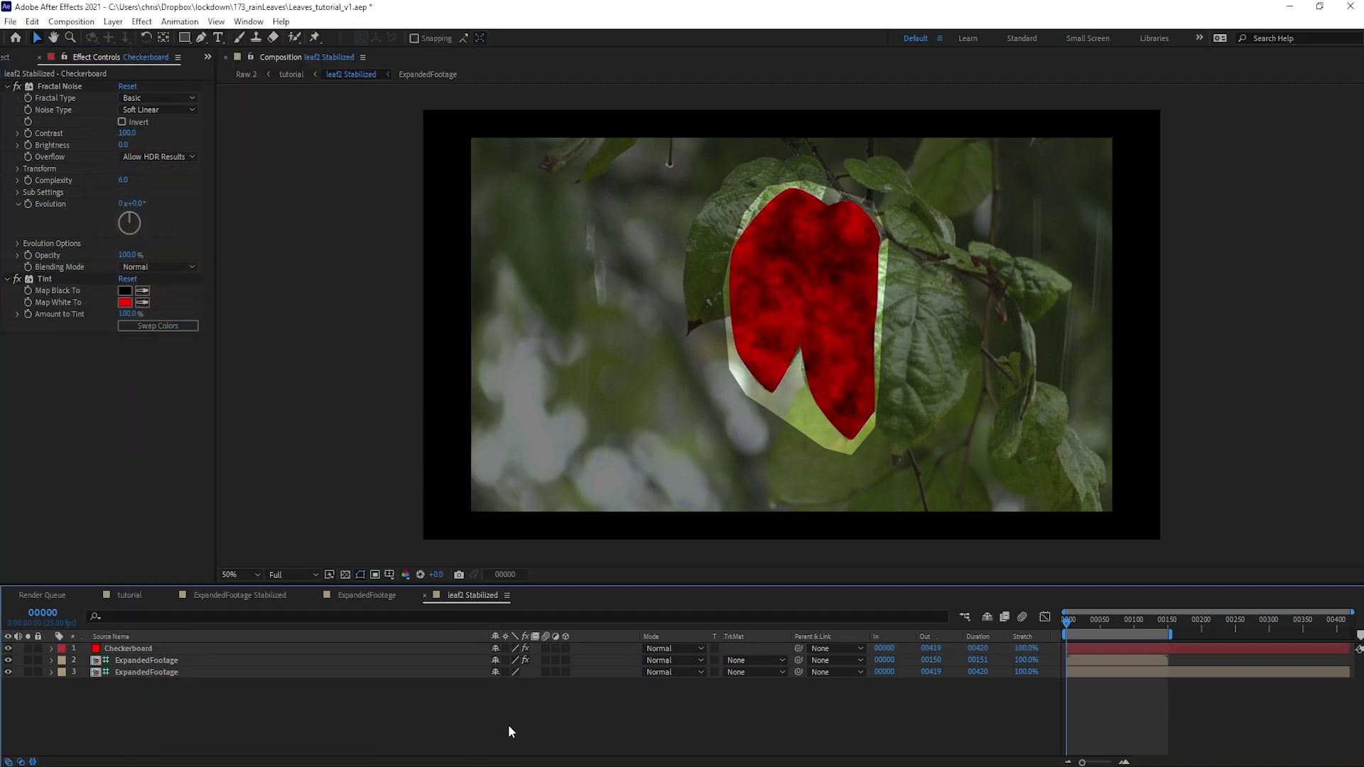
# Step: Return to the tutorial composition and move the leaf2 and leaf2 Stabilized layers beneath leaf1, just above Background
pyautogui.press('Tab')
pyautogui.click(430, 723)
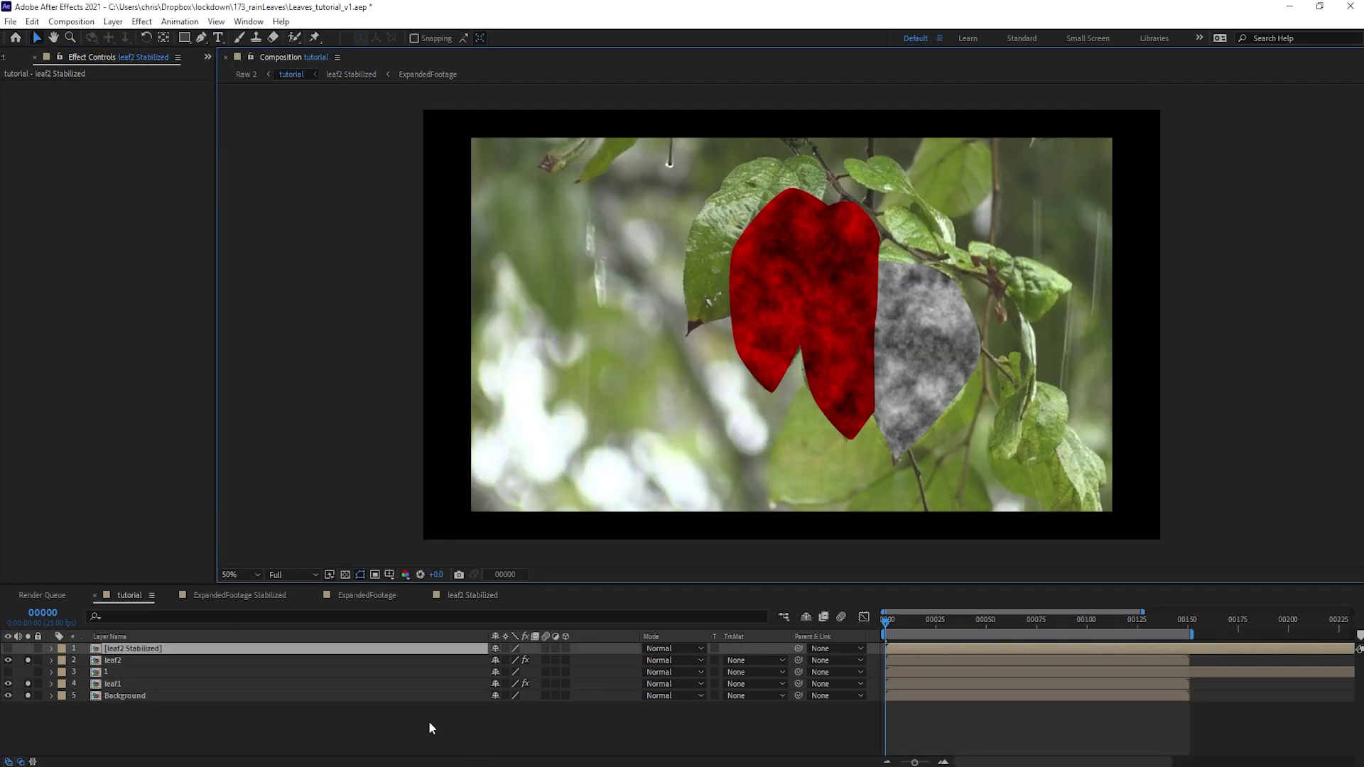
pyautogui.click(429, 722)
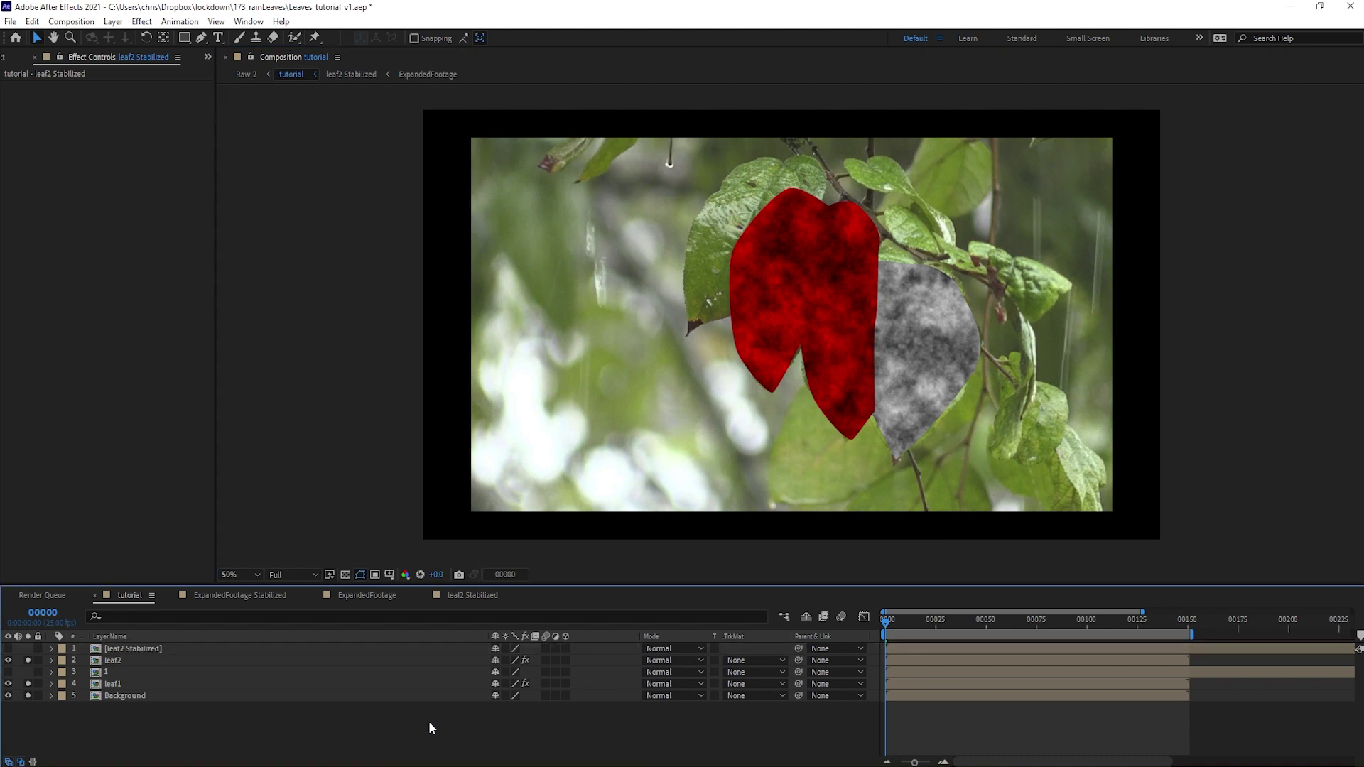
pyautogui.click(117, 661)
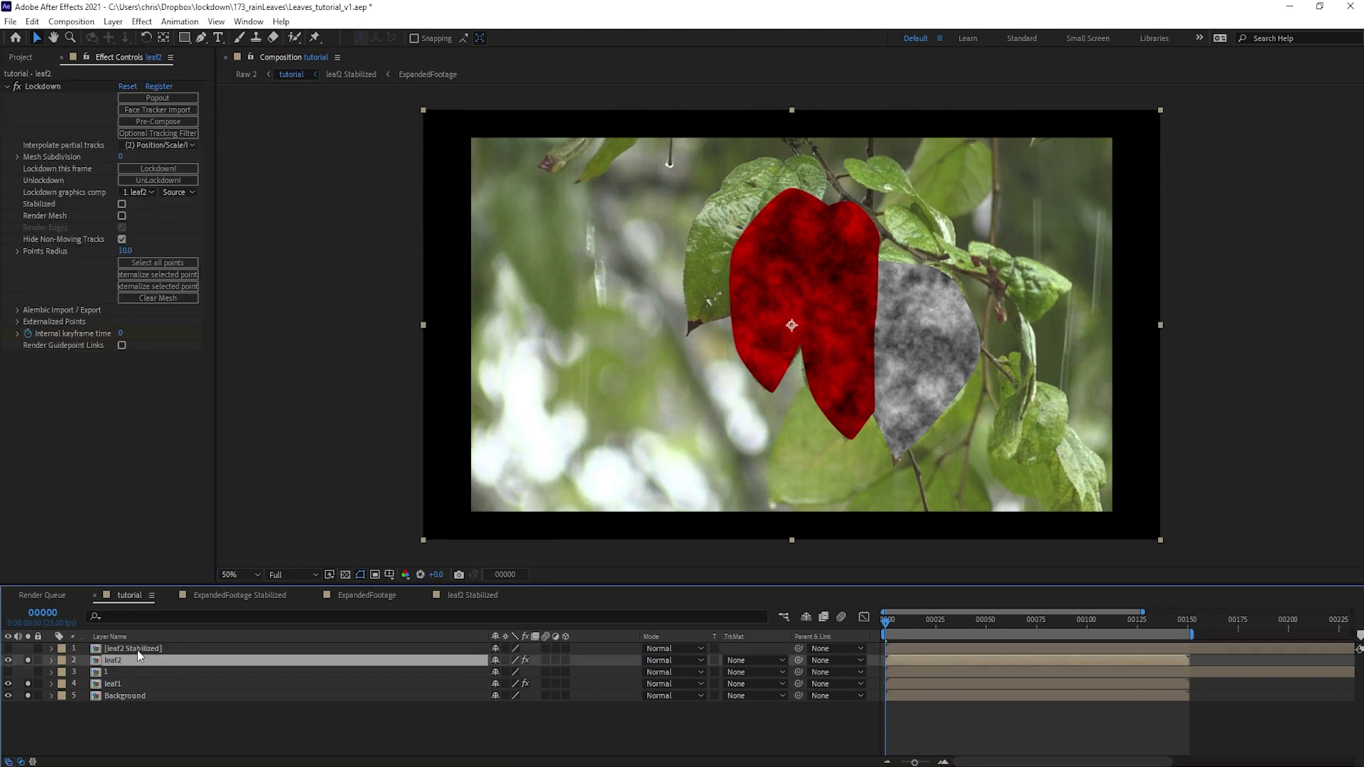
pyautogui.keyDown('shift'); pyautogui.click(138, 651); pyautogui.keyUp('shift')
pyautogui.moveTo(119, 661); pyautogui.dragTo(135, 691)
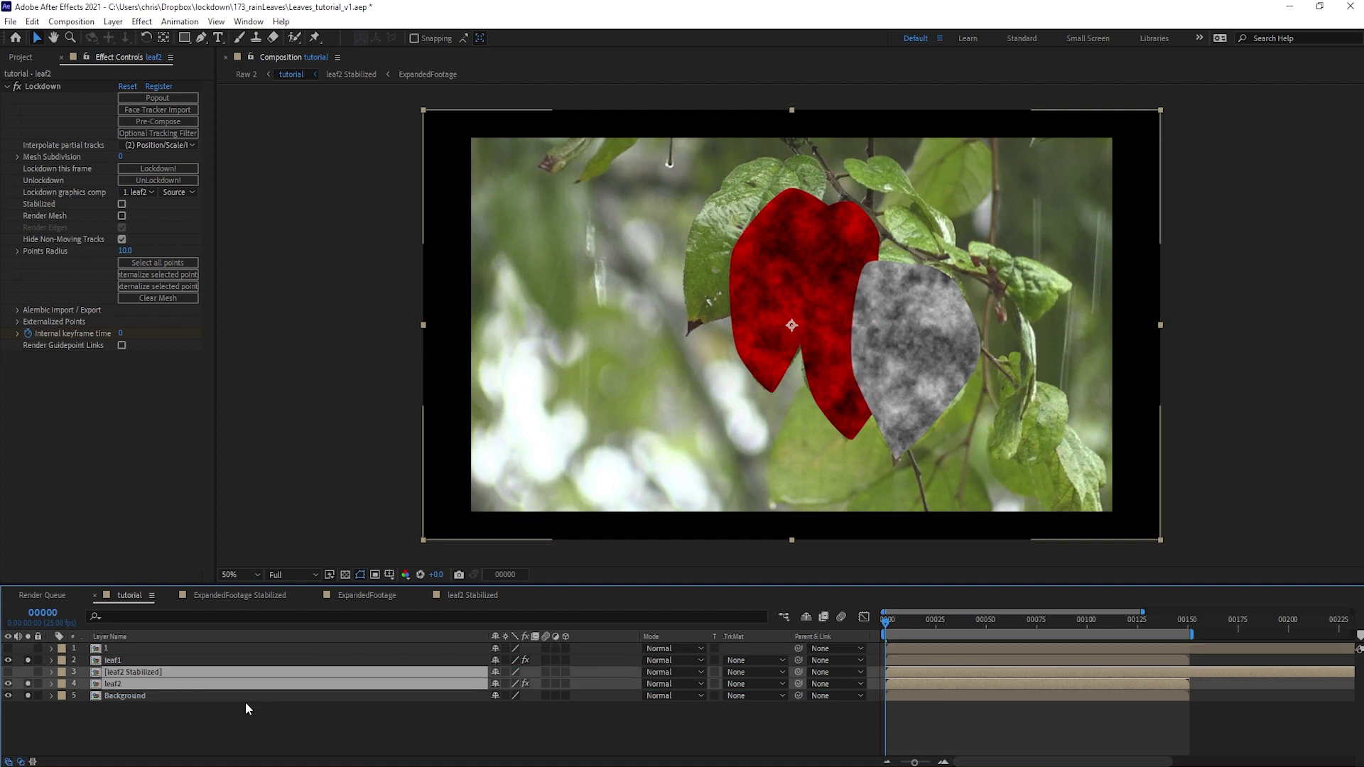
pyautogui.click(315, 719)
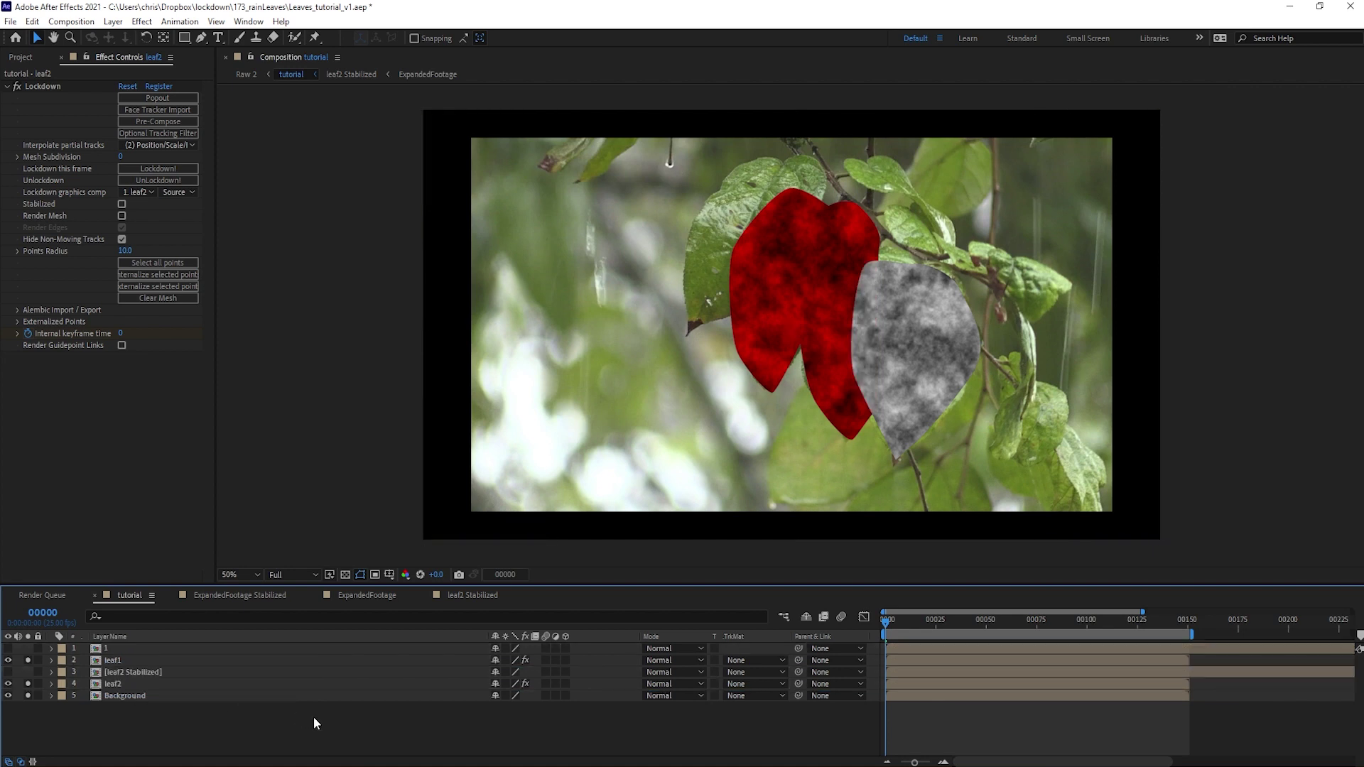
# Step: Play back the tutorial composition to check how both noise layers follow the leaves, and return to frame 00000
pyautogui.press('space')
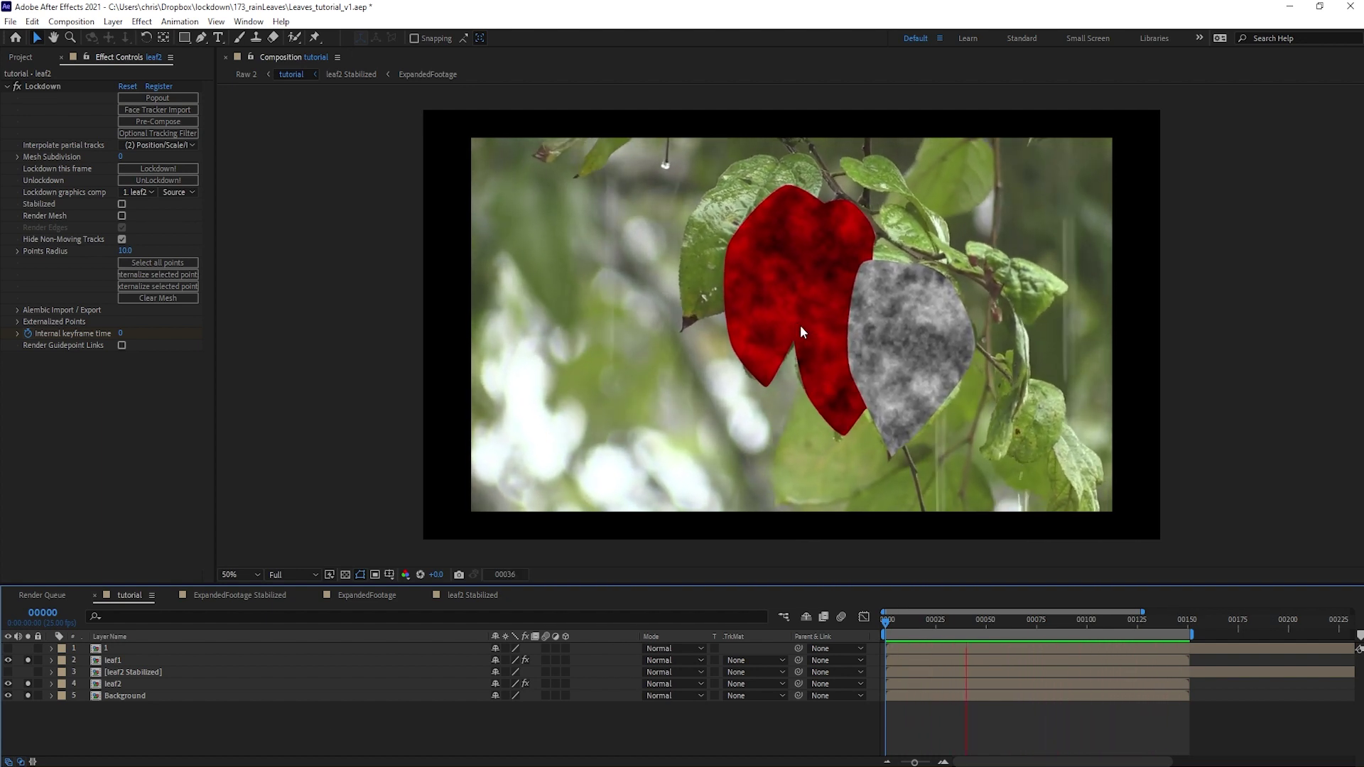
pyautogui.press('space')
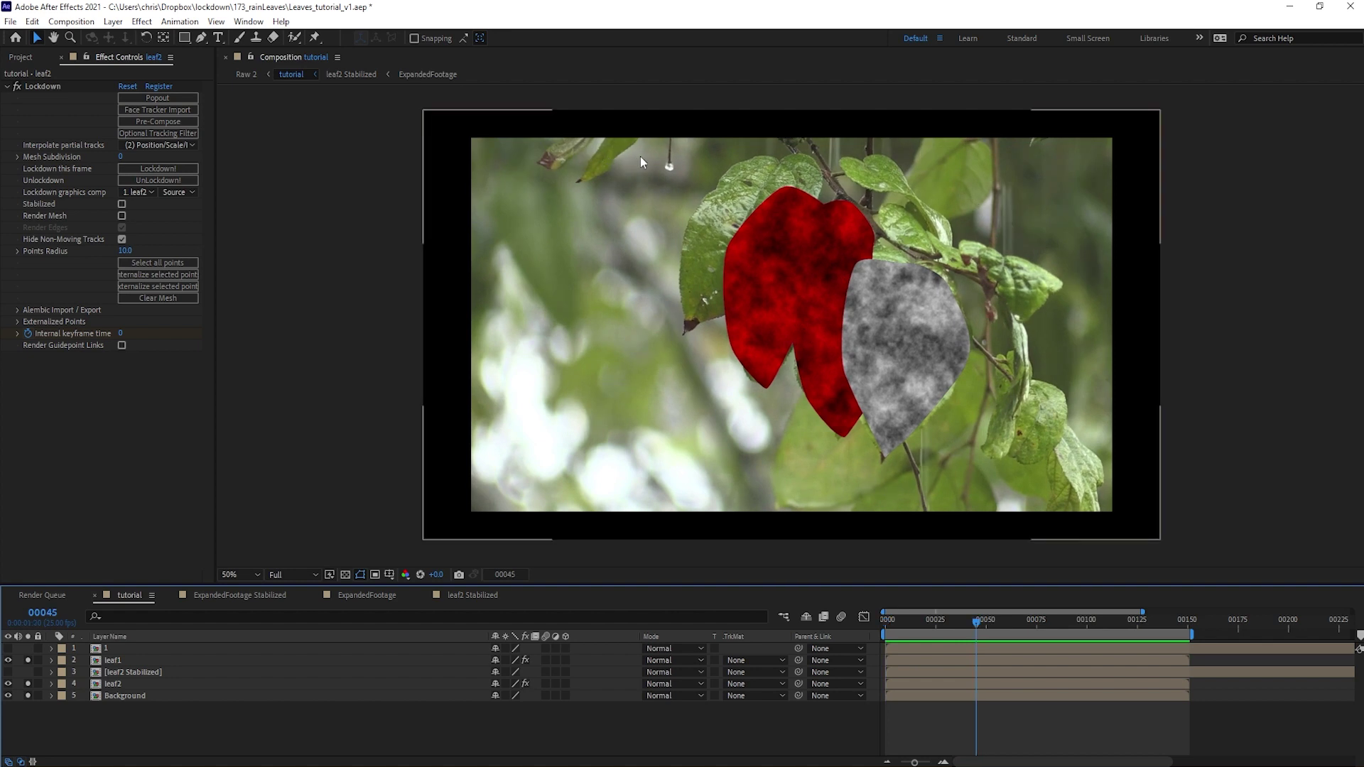
pyautogui.moveTo(948, 623); pyautogui.dragTo(769, 624)
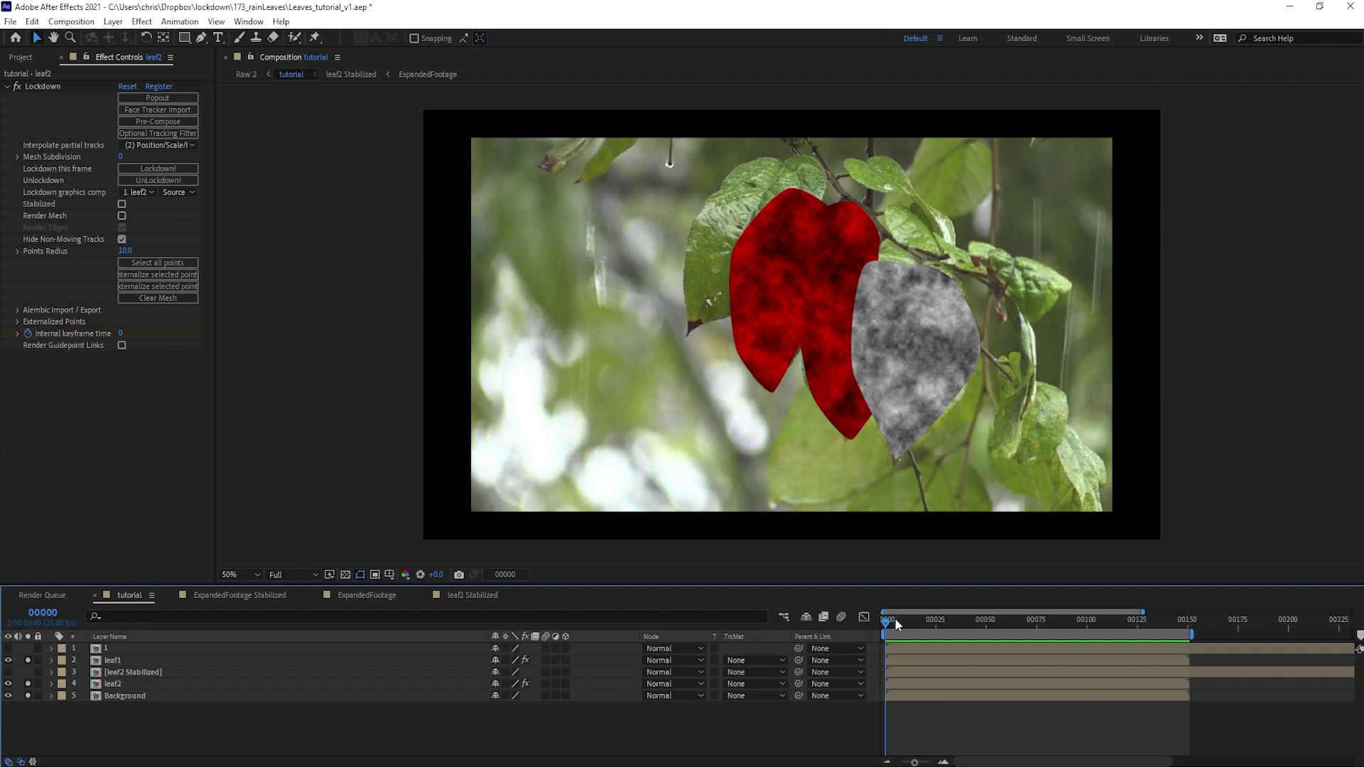
pyautogui.moveTo(896, 621); pyautogui.dragTo(756, 602)
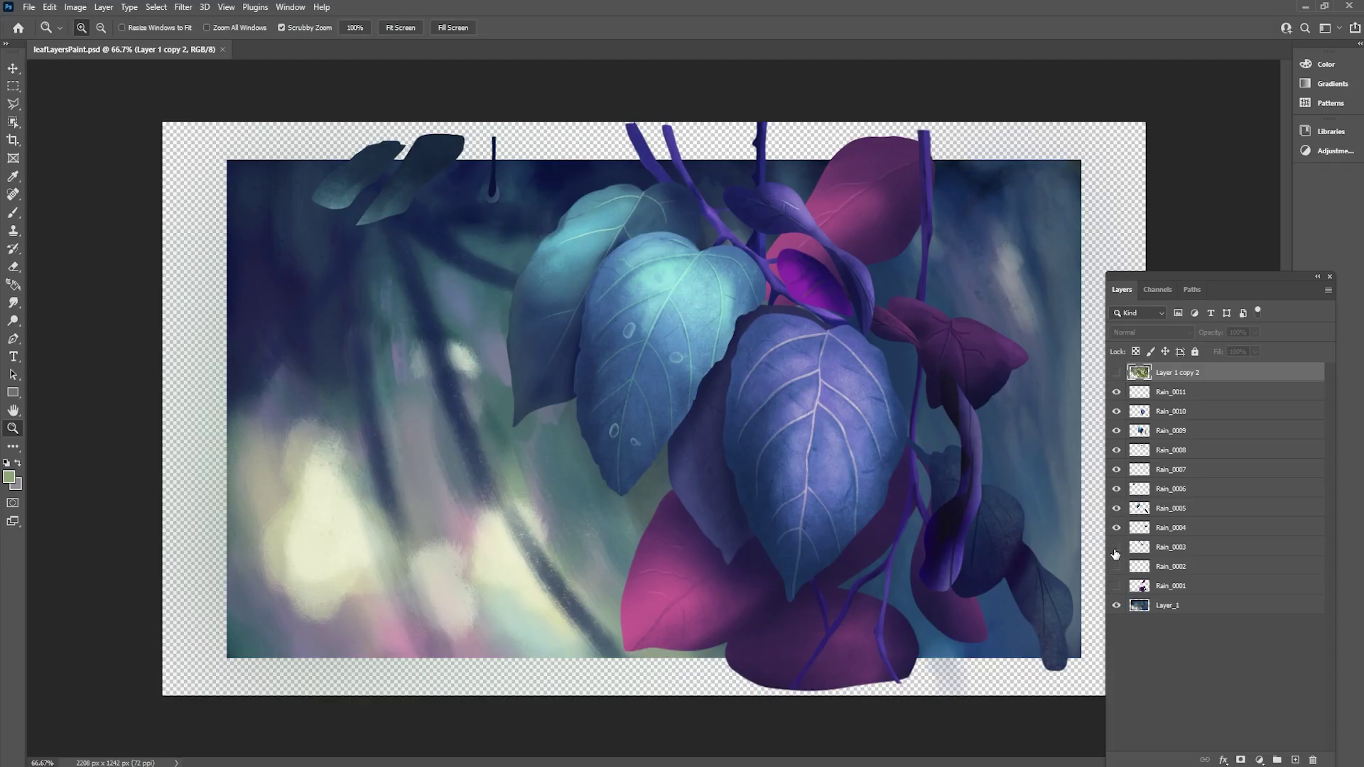
# Step: In Photoshop, hide the Rain layers of leafLayersPaint.psd, reveal them individually from Rain_0001 up to Rain_0011, and toggle Layer 1 copy 2
pyautogui.moveTo(1116, 528); pyautogui.dragTo(1120, 393)
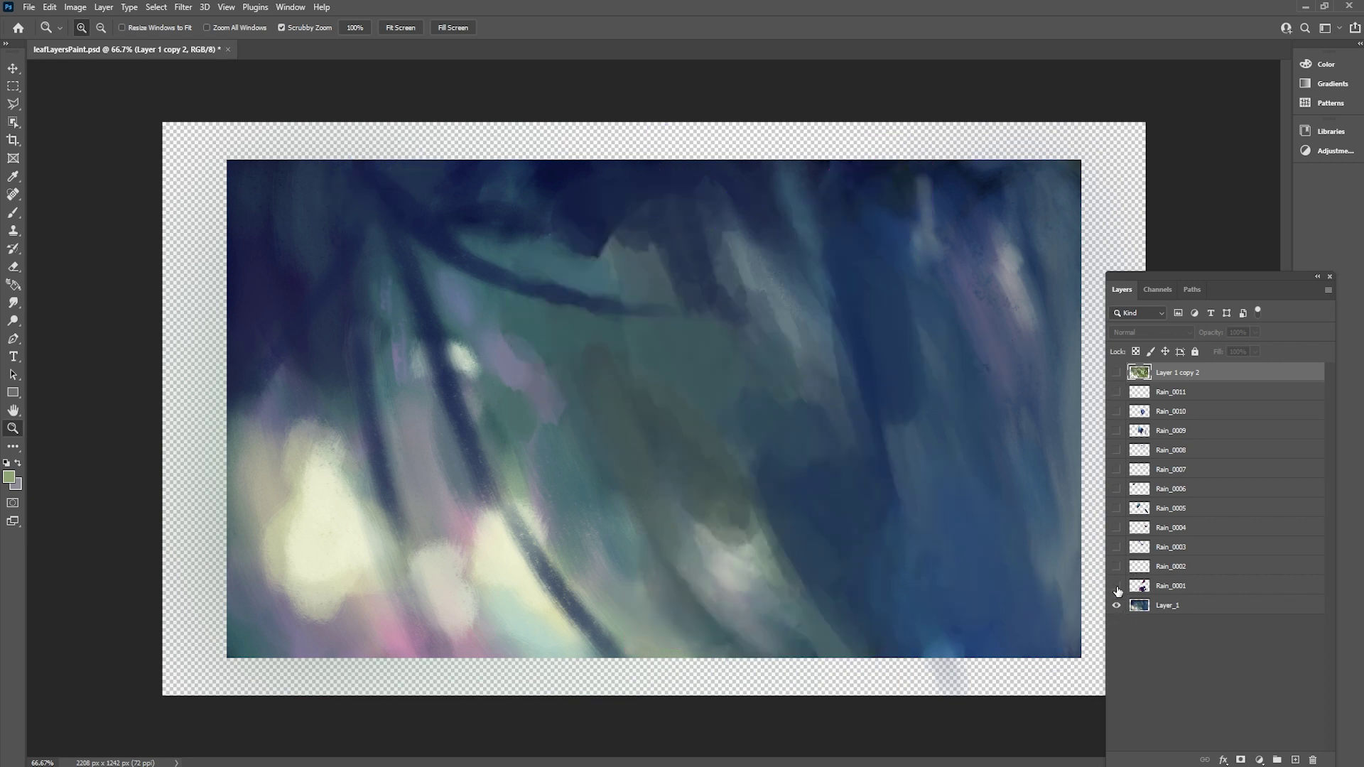
pyautogui.click(1118, 590)
pyautogui.click(1118, 570)
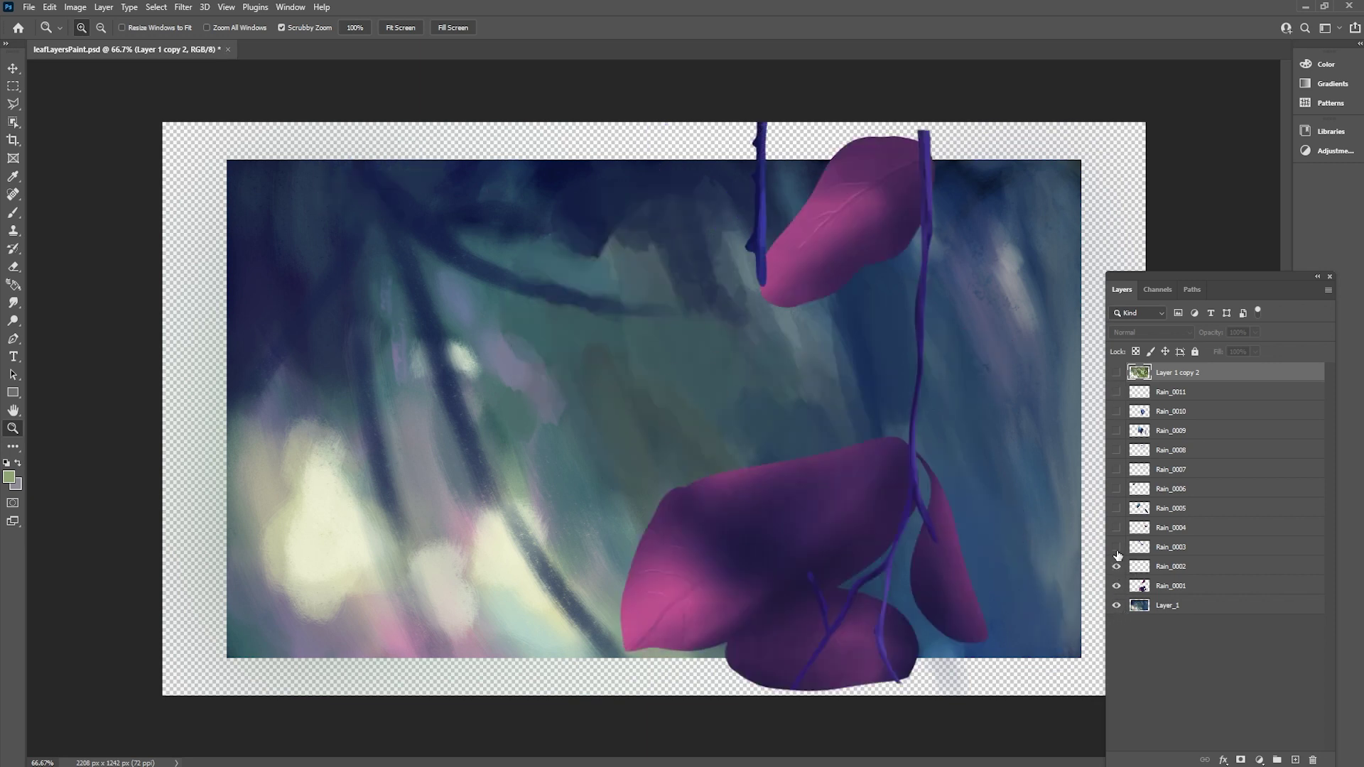
pyautogui.click(1116, 548)
pyautogui.click(1116, 528)
pyautogui.click(1116, 508)
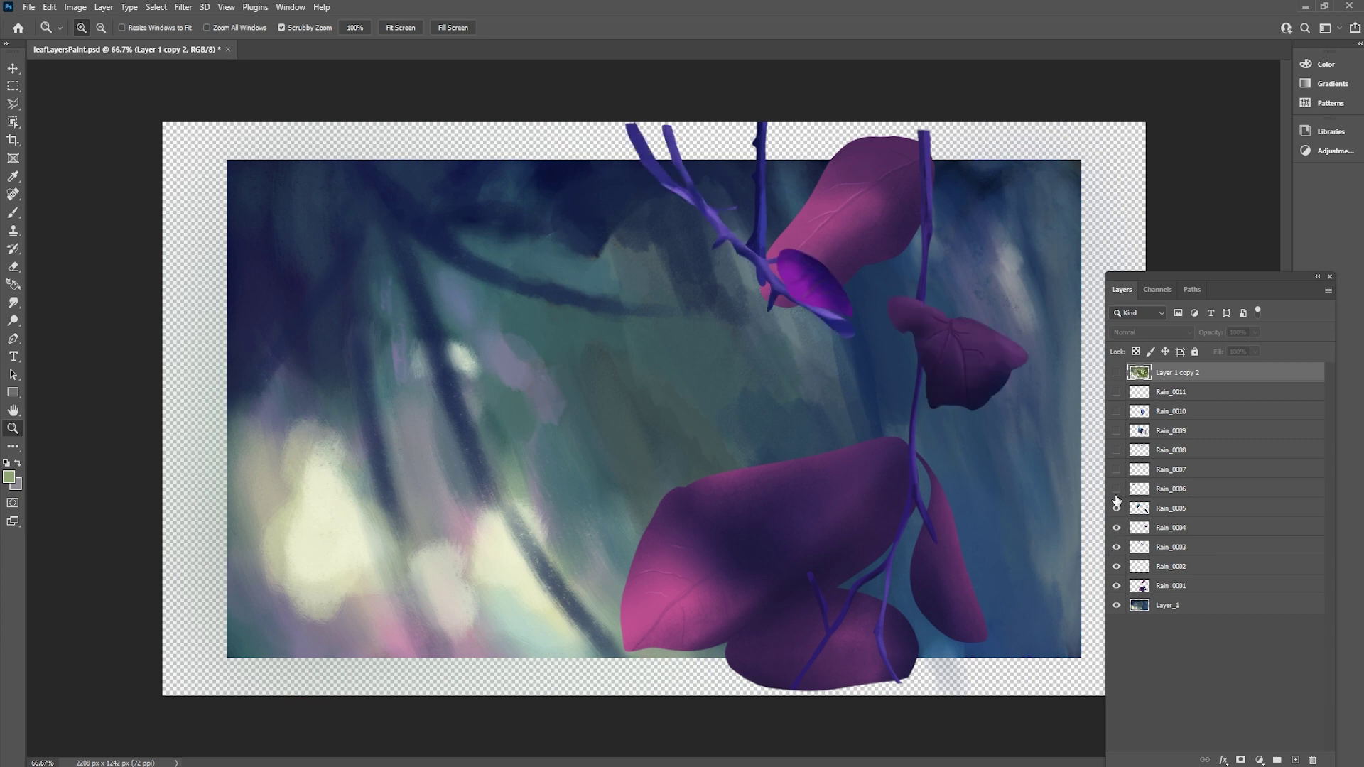
pyautogui.click(1116, 489)
pyautogui.click(1116, 470)
pyautogui.click(1117, 451)
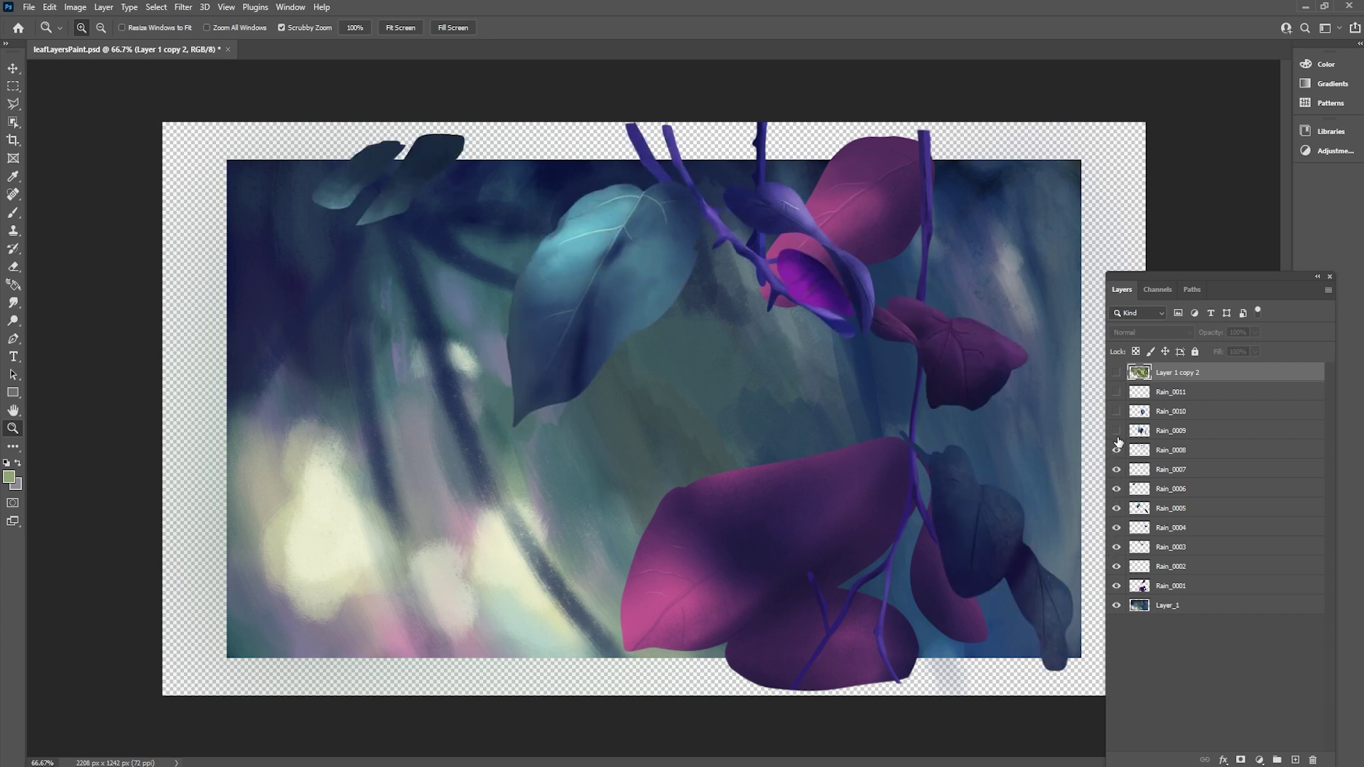
pyautogui.click(1116, 431)
pyautogui.click(1117, 411)
pyautogui.click(1117, 392)
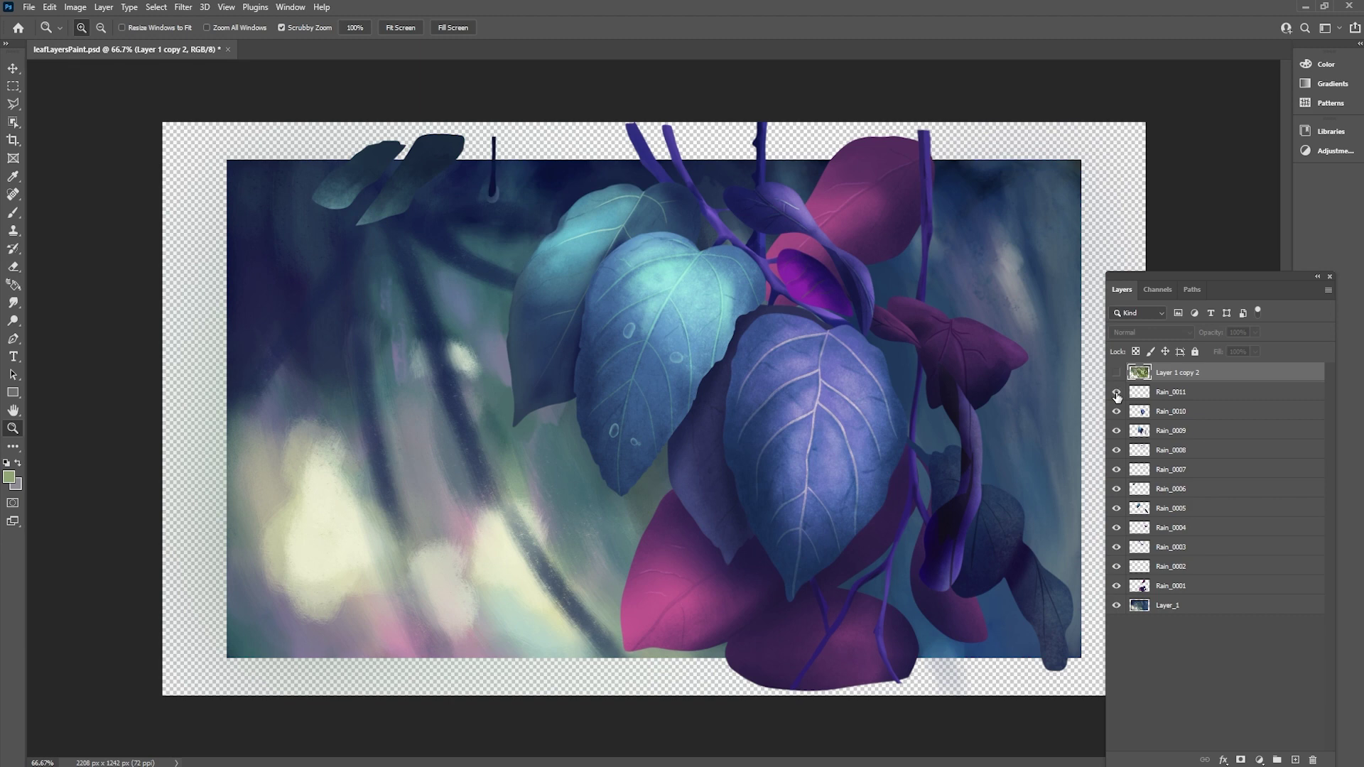
pyautogui.click(1118, 374)
pyautogui.click(1118, 374)
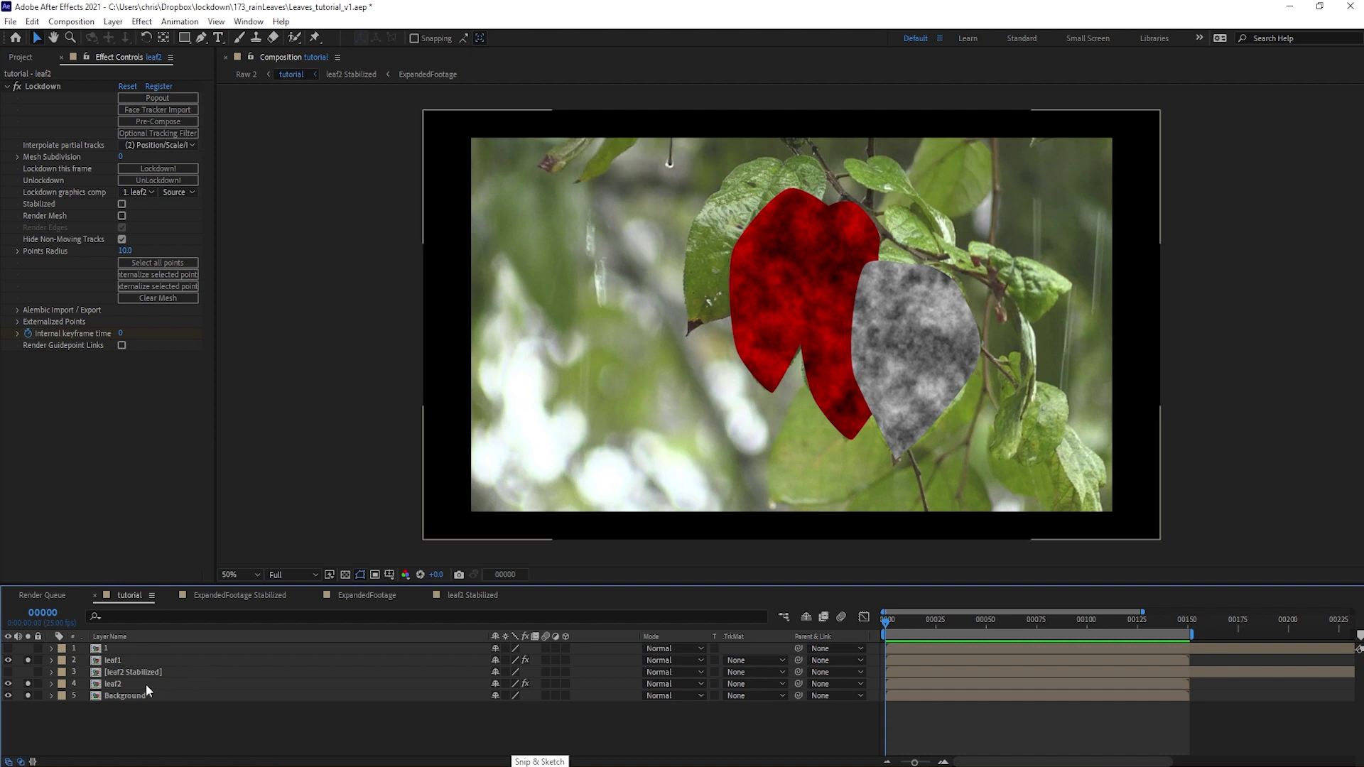
# Step: Back in After Effects, unsolo Background and leaf1 so only leaf2 is soloed, and queue the current frame for saving as a file
pyautogui.click(28, 696)
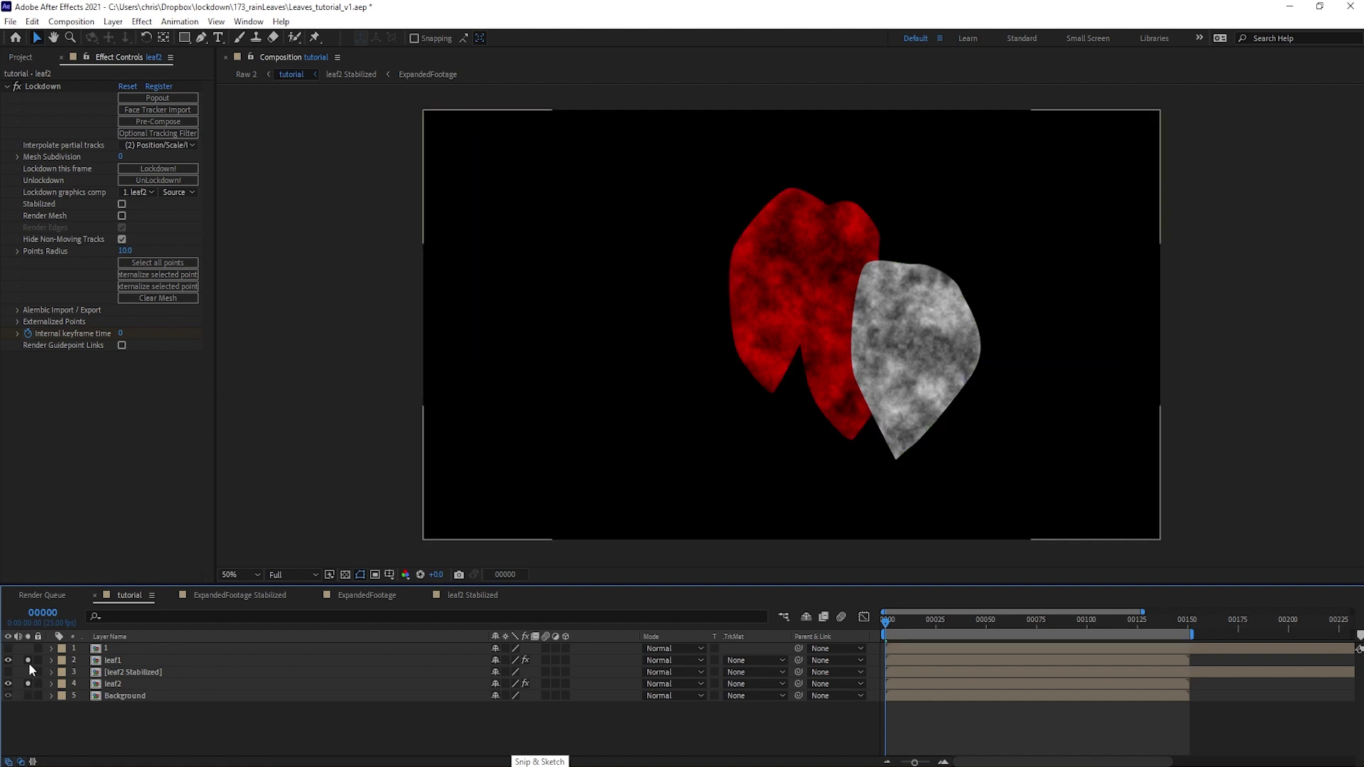
pyautogui.click(28, 660)
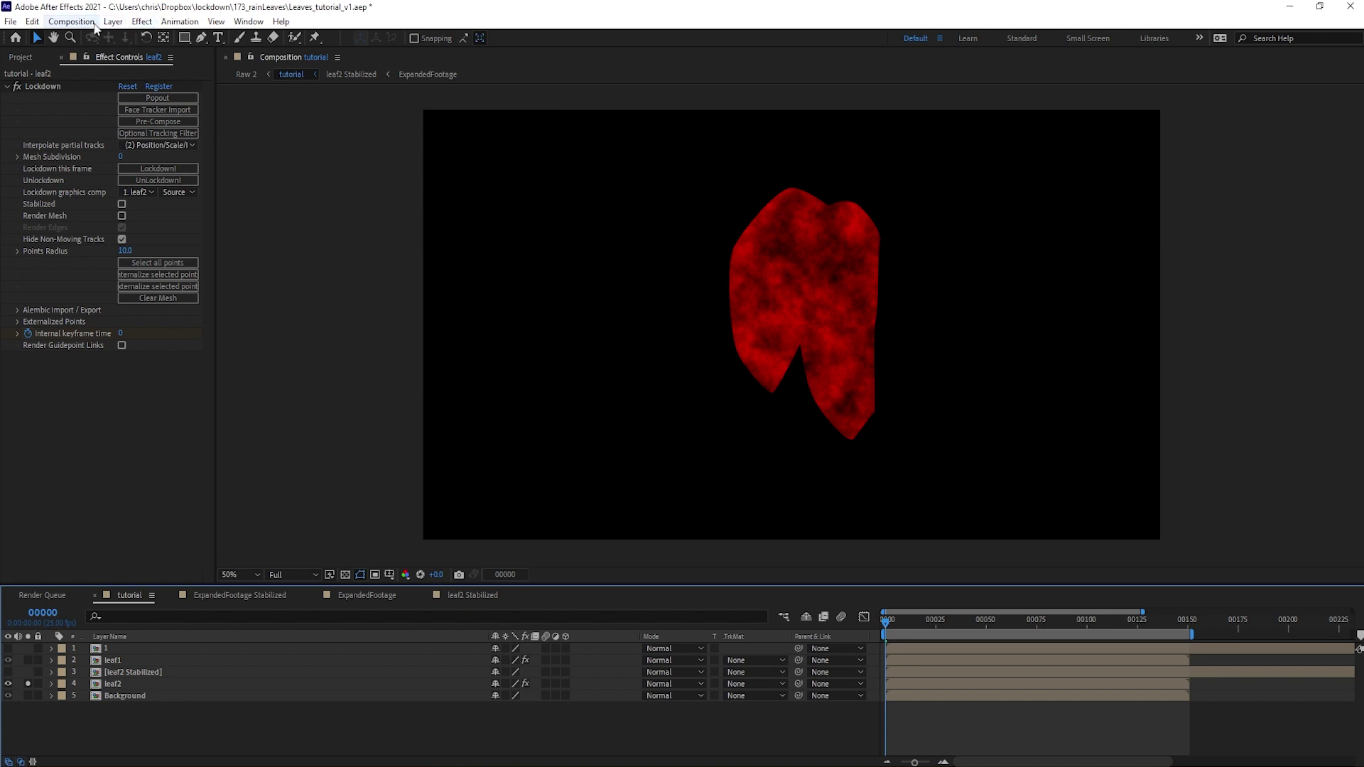
pyautogui.click(71, 22)
pyautogui.moveTo(201, 189)
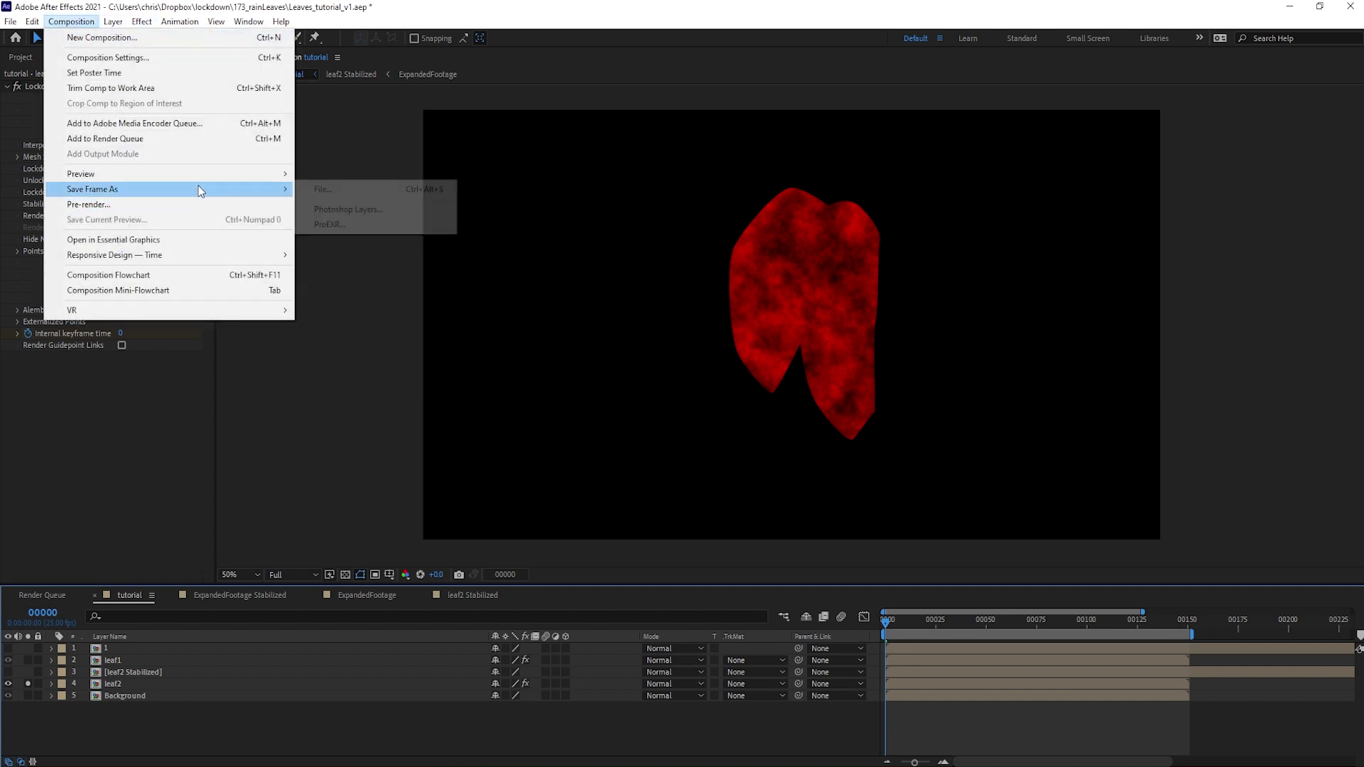
pyautogui.click(355, 189)
pyautogui.scroll(-1, 73, 716)
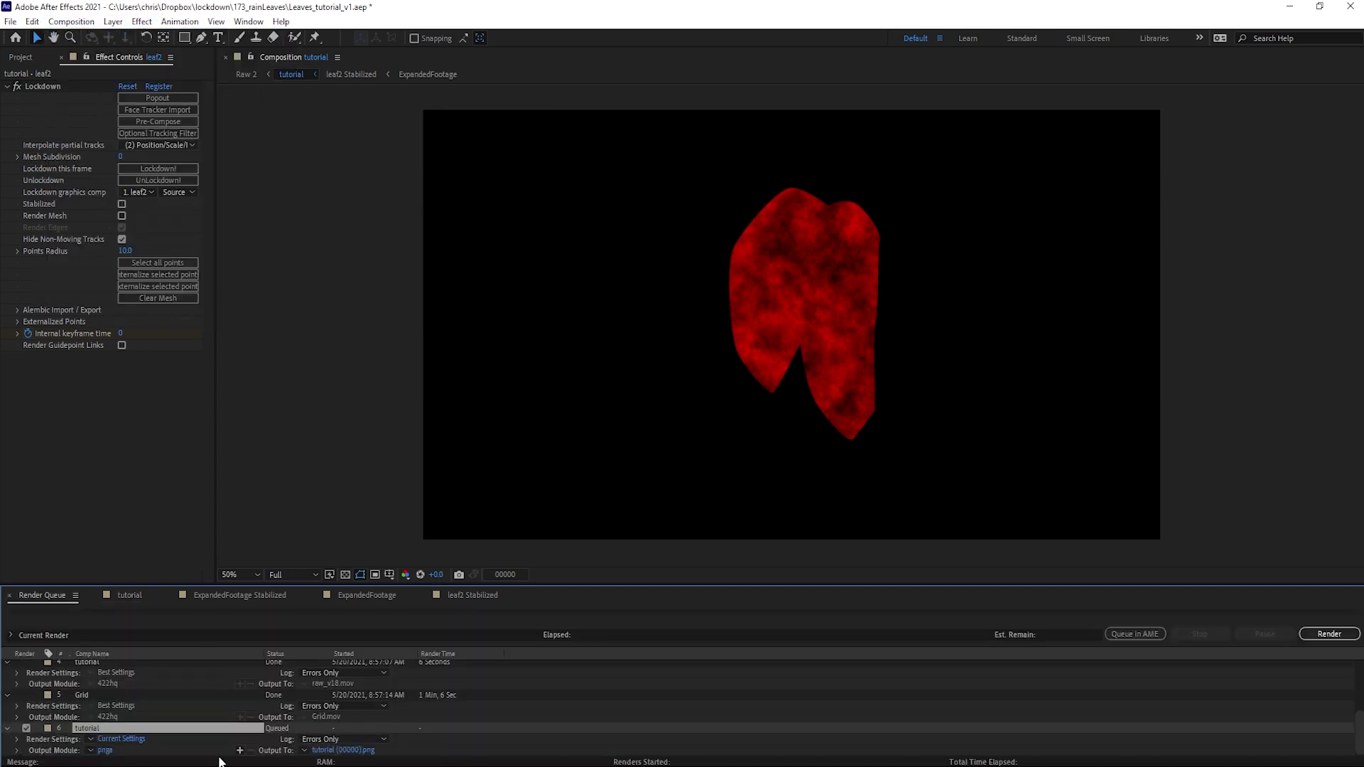
# Step: Set the queued frame's output file name to "leaf 1(00000).png" in the Tutorial folder
pyautogui.click(356, 751)
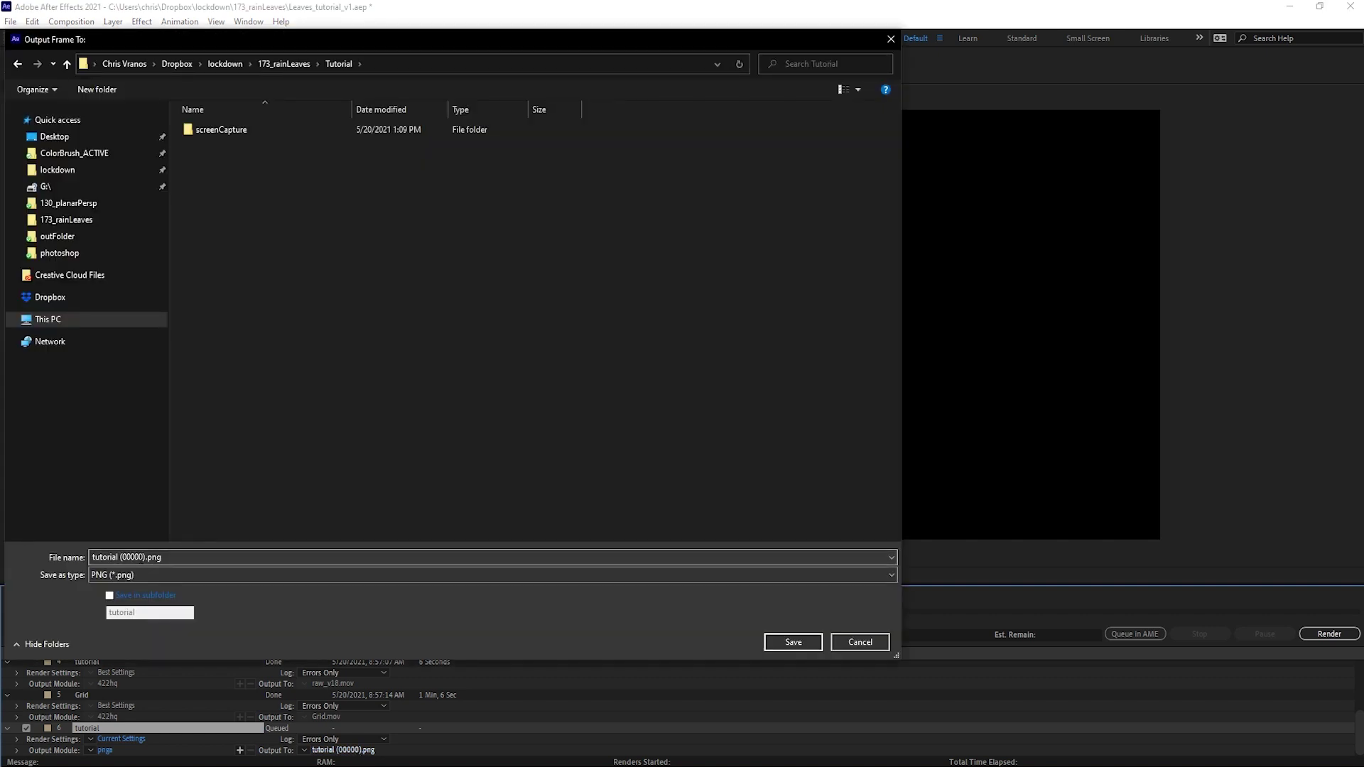
pyautogui.moveTo(122, 557); pyautogui.dragTo(70, 556)
pyautogui.write('leaf 1')
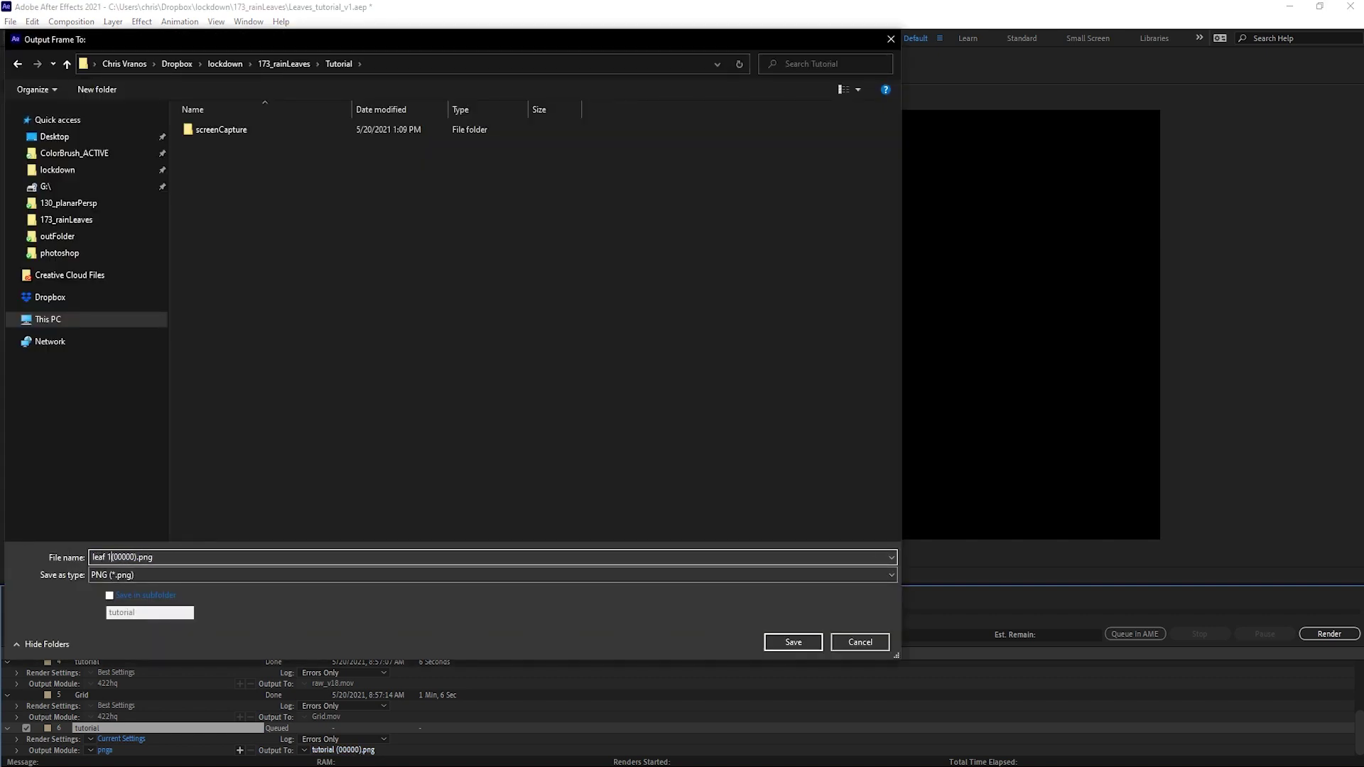
pyautogui.click(788, 643)
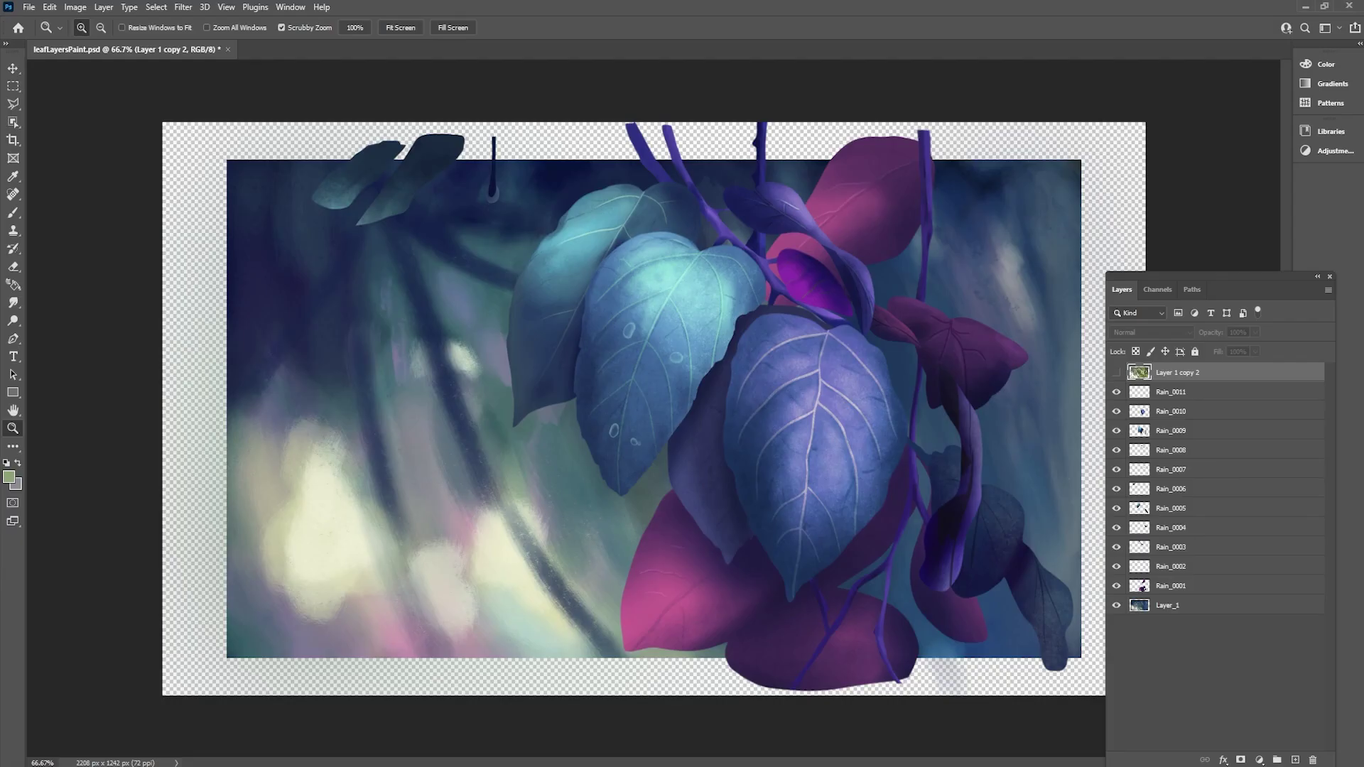
pyautogui.moveTo(557, 403); pyautogui.dragTo(558, 415)
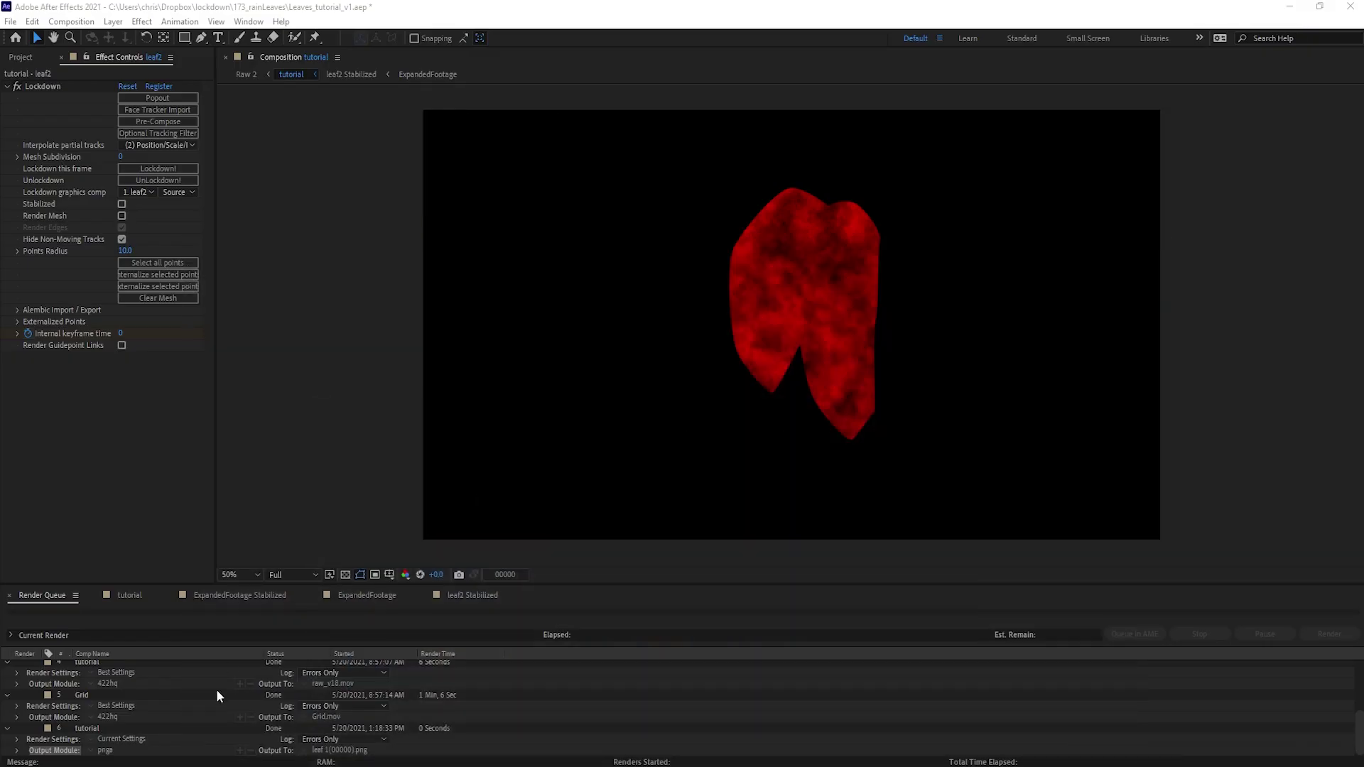
# Step: Return to the tutorial composition and turn off solo on leaf2
pyautogui.click(138, 597)
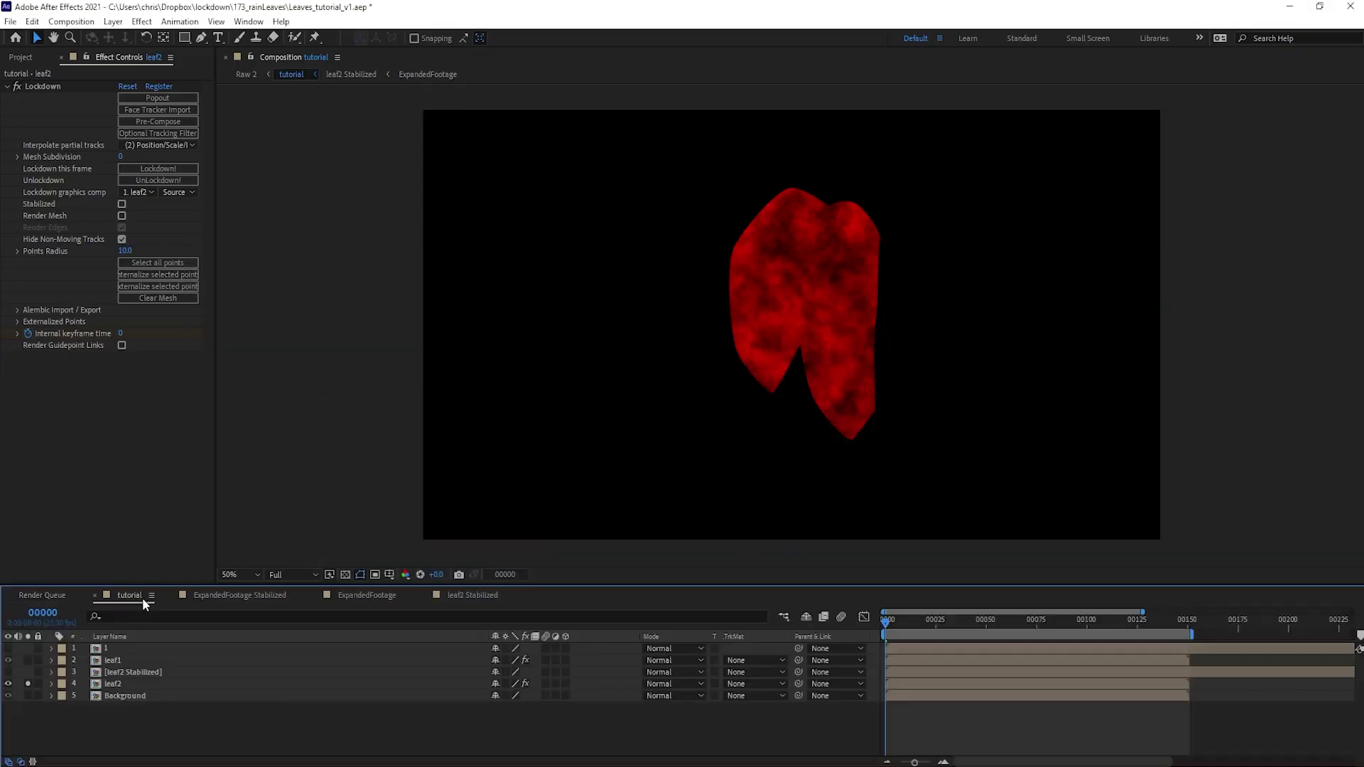
pyautogui.click(27, 684)
# Step: Import leafLayersPaint.psd into the project as a Composition with editable layer styles
pyautogui.click(21, 57)
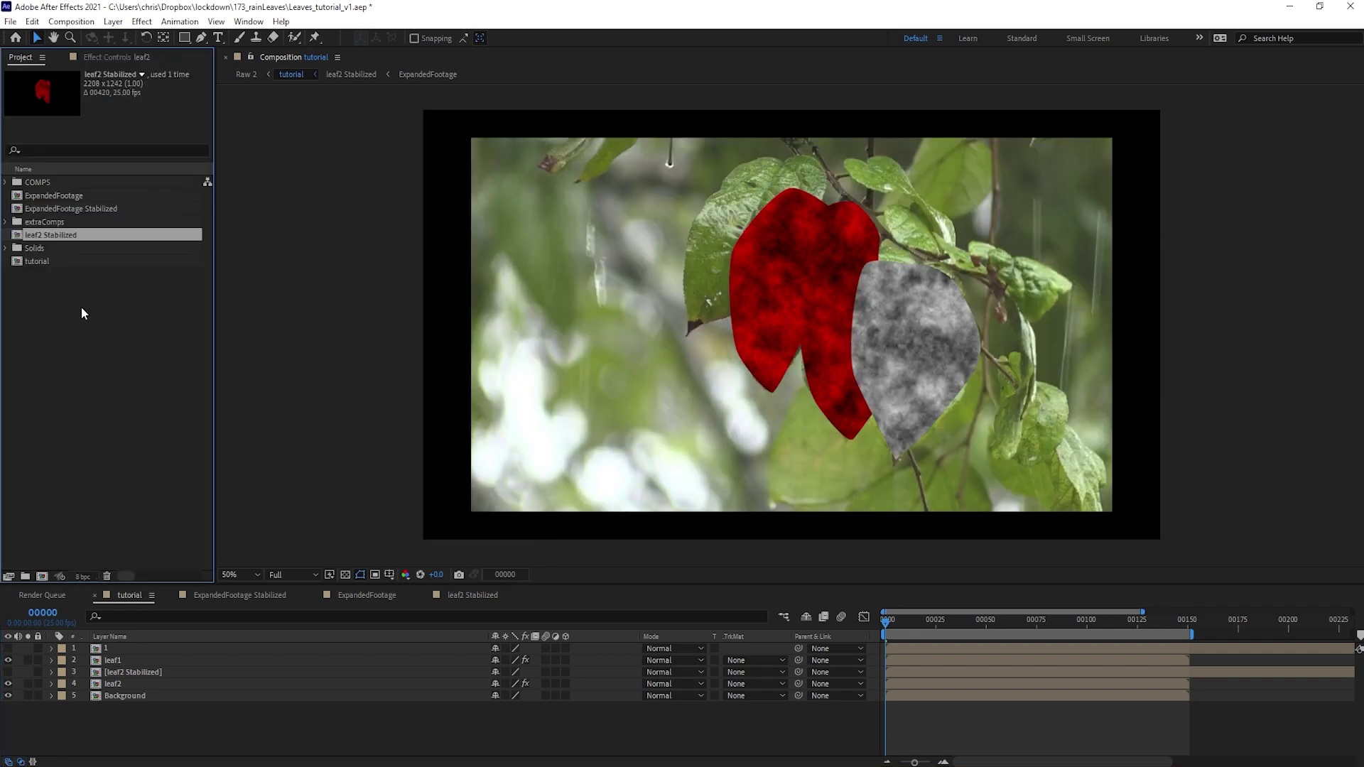
pyautogui.click(81, 307)
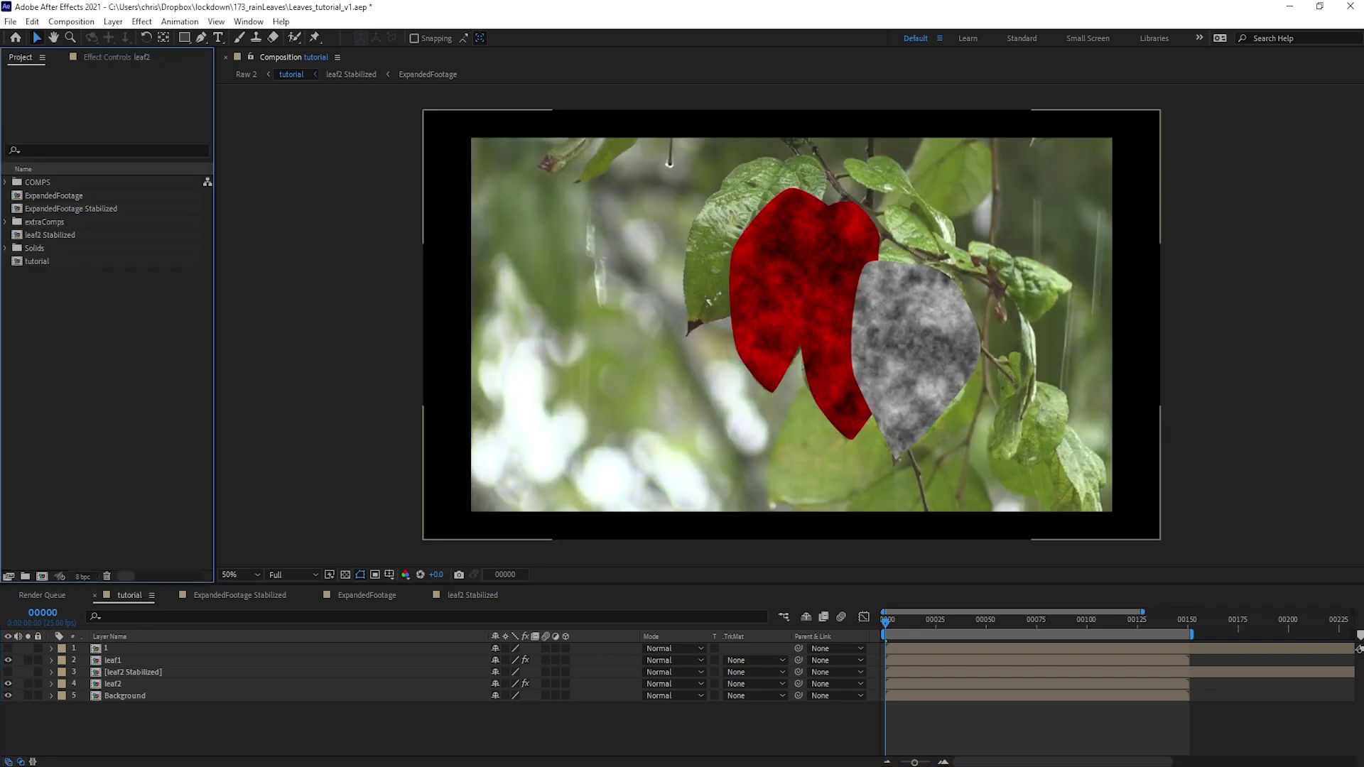
pyautogui.moveTo(478, 331); pyautogui.dragTo(71, 365)
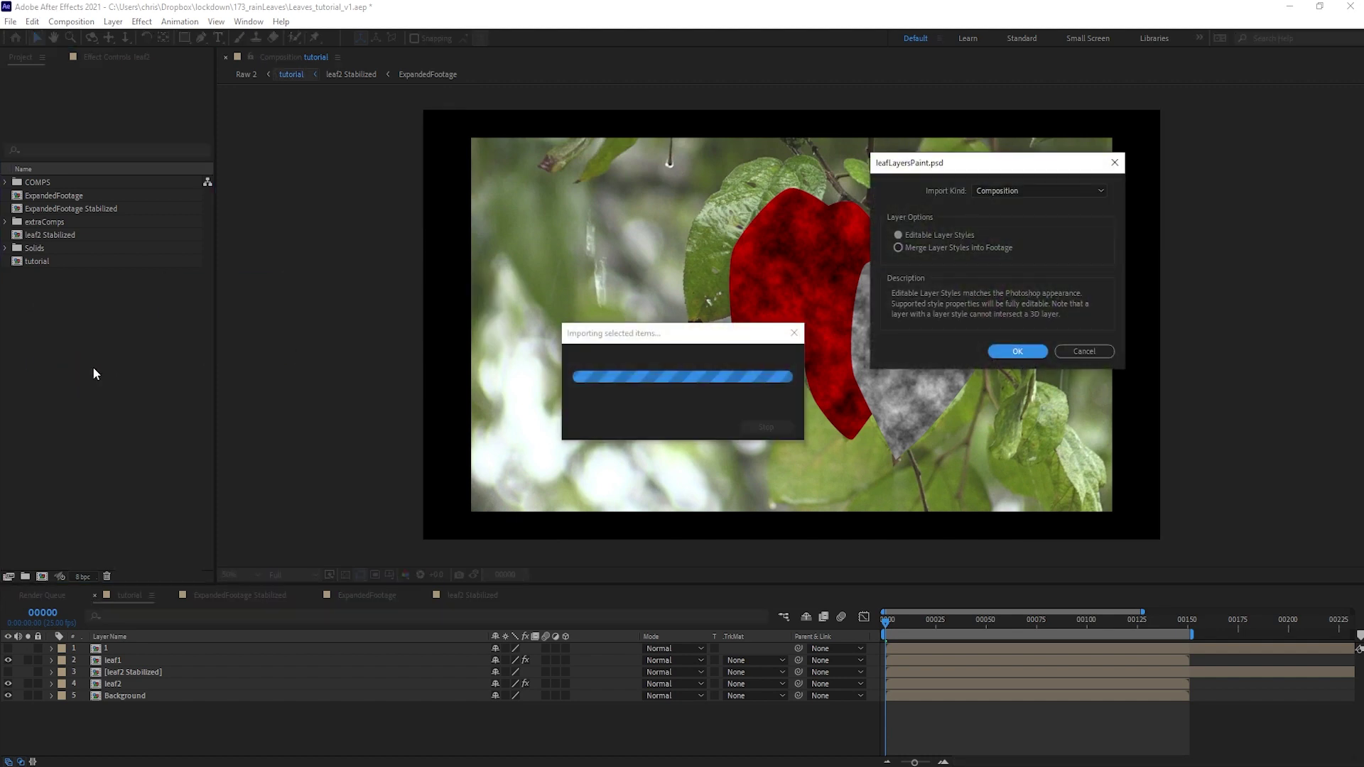
pyautogui.click(1013, 190)
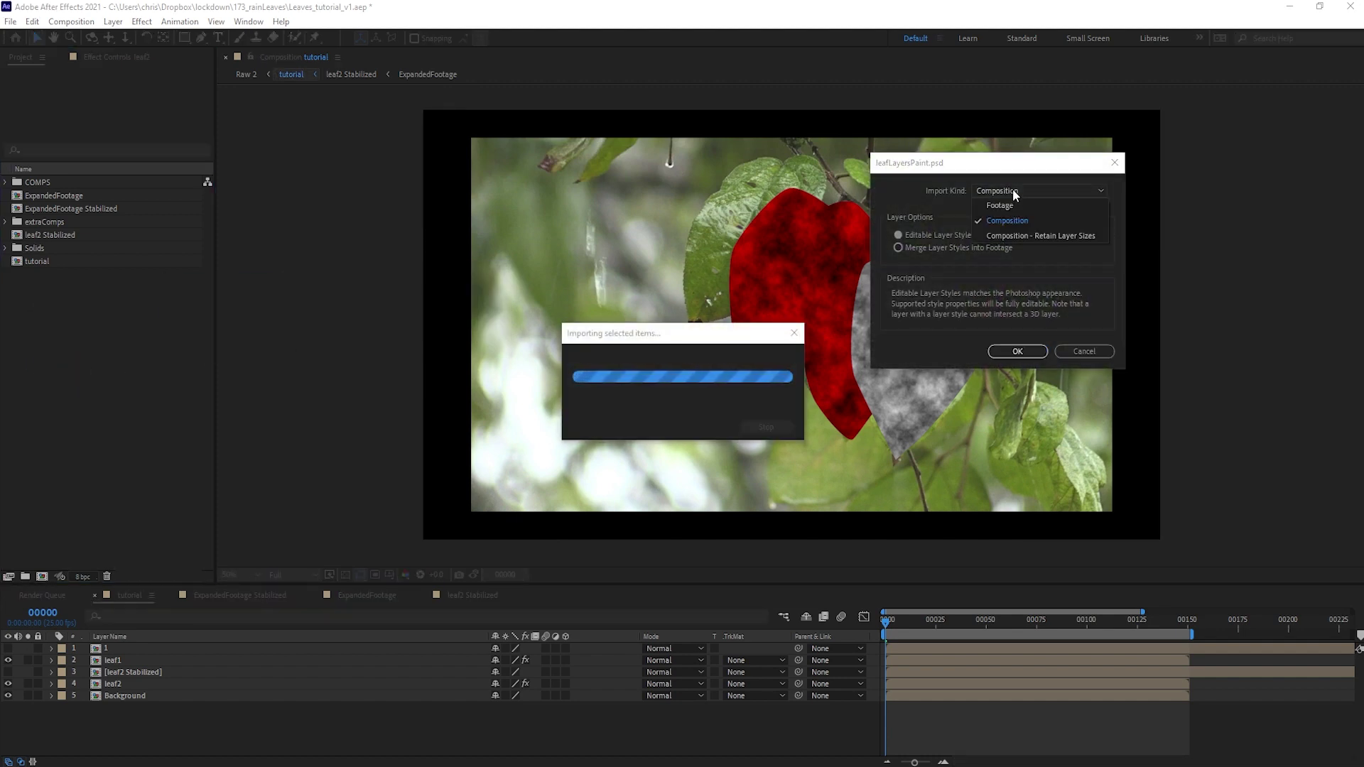
pyautogui.click(1033, 223)
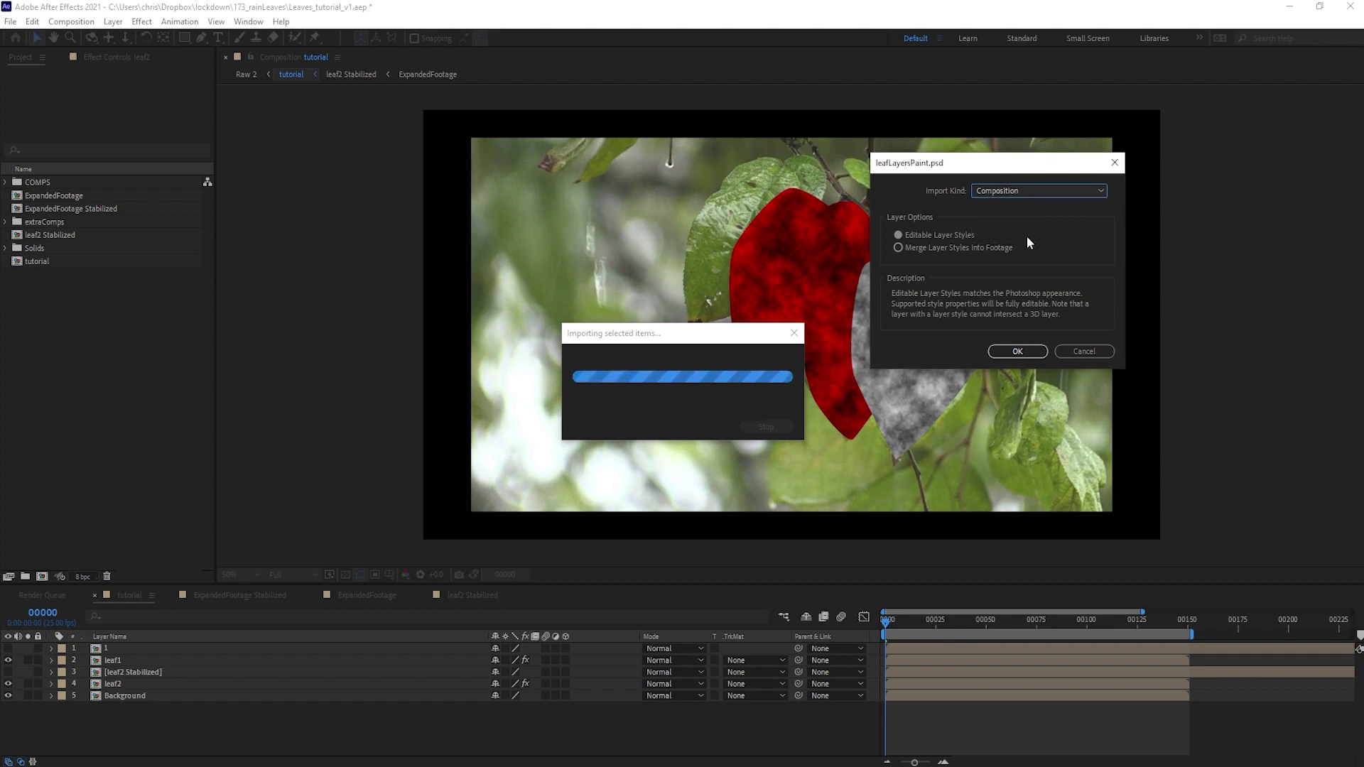
pyautogui.click(1018, 351)
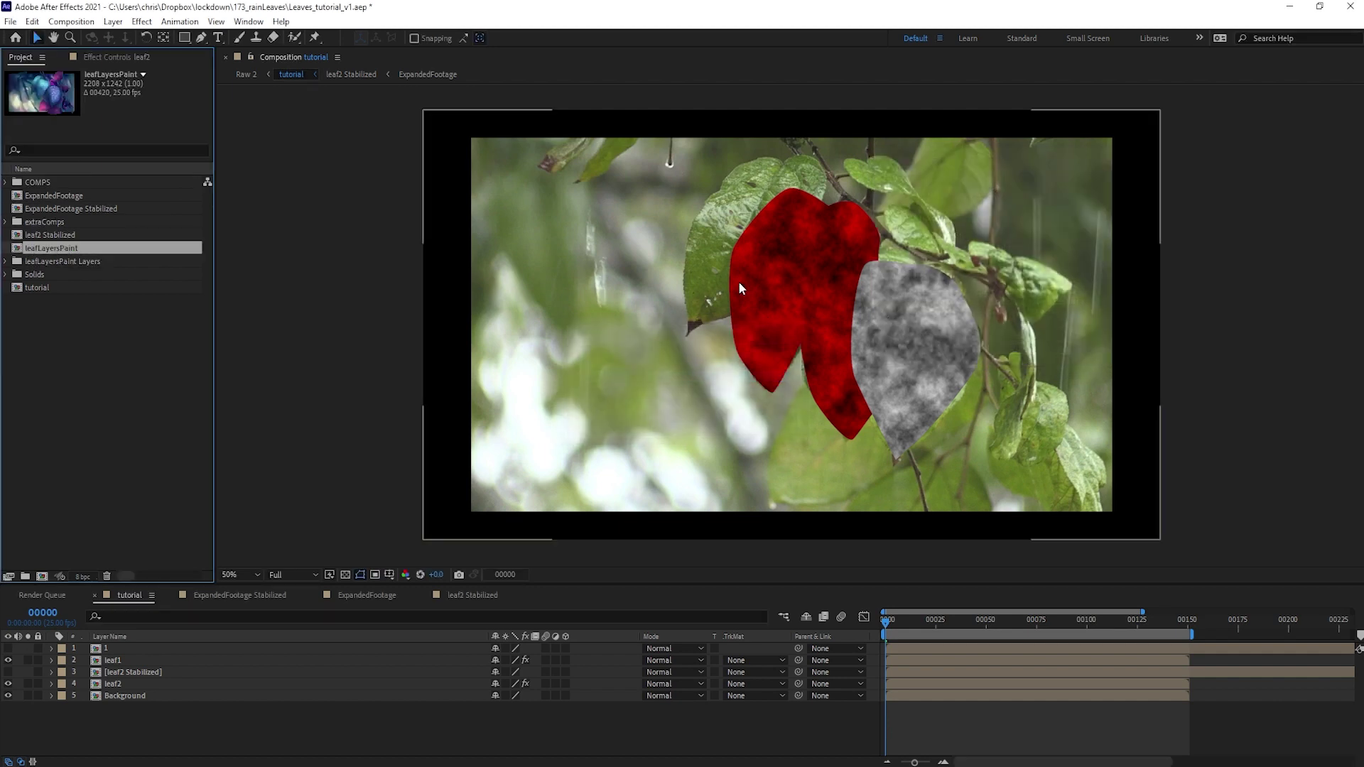
# Step: Open the leafLayersPaint composition, enlarge its layer list area, and solo Rain_0009 and Rain_0010
pyautogui.doubleClick(61, 248)
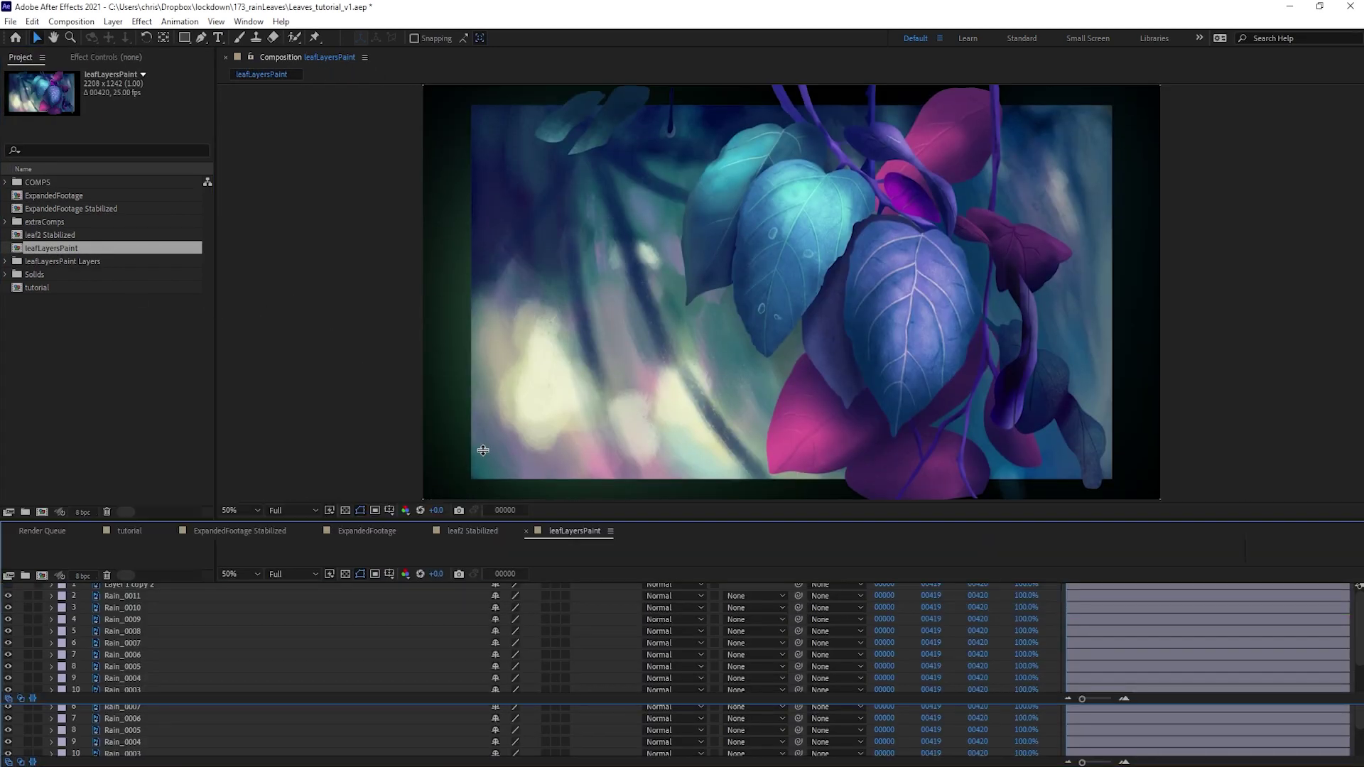
pyautogui.moveTo(483, 451); pyautogui.dragTo(483, 471)
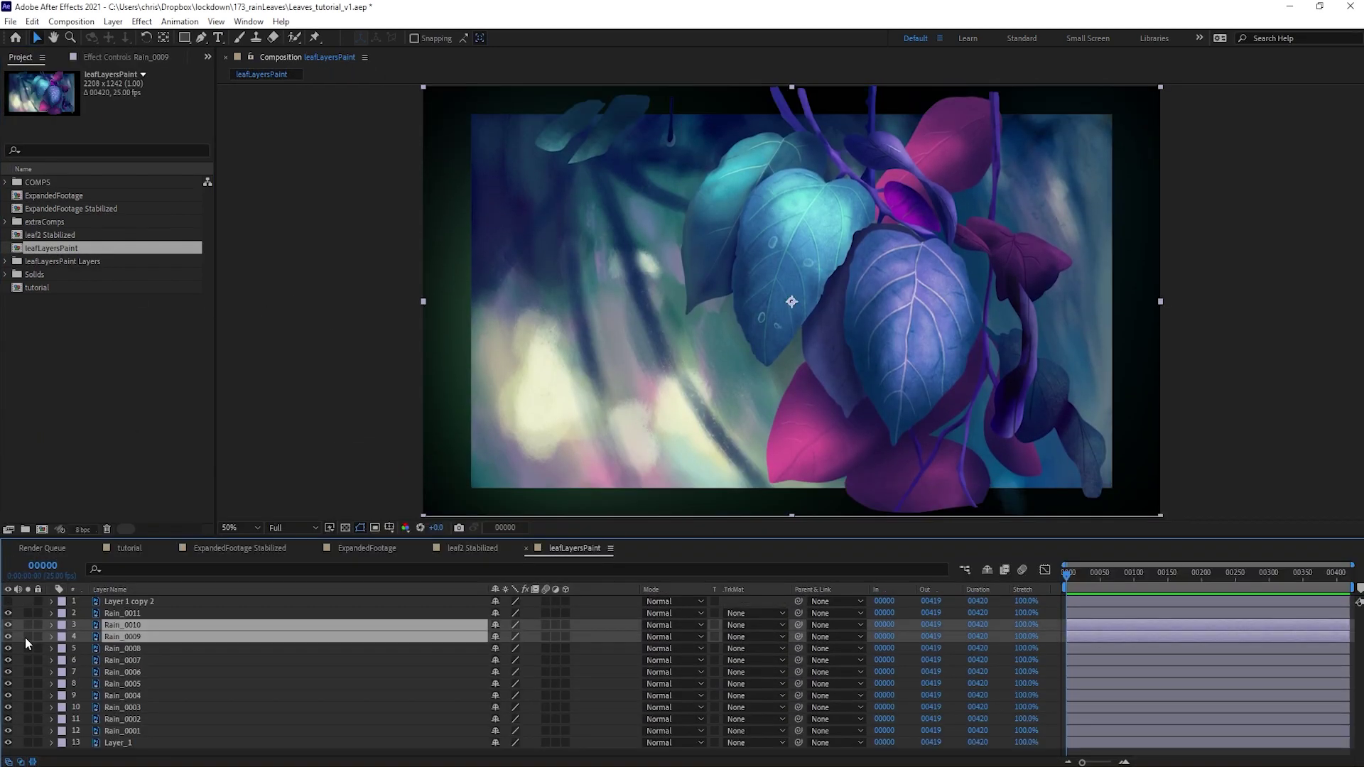
pyautogui.click(27, 637)
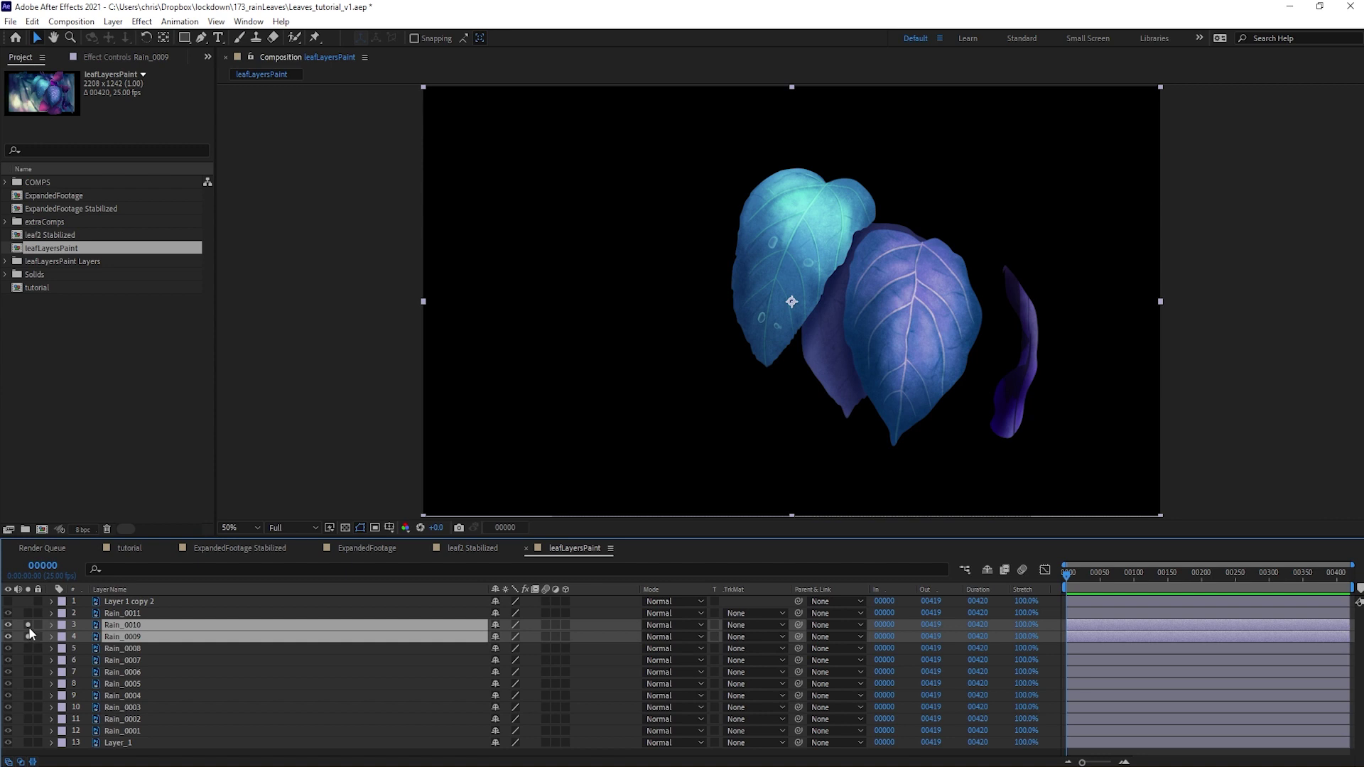
pyautogui.click(28, 625)
pyautogui.click(29, 625)
# Step: Leave only Rain_0009 soloed and copy that layer into the leaf2 Stabilized composition
pyautogui.click(136, 637)
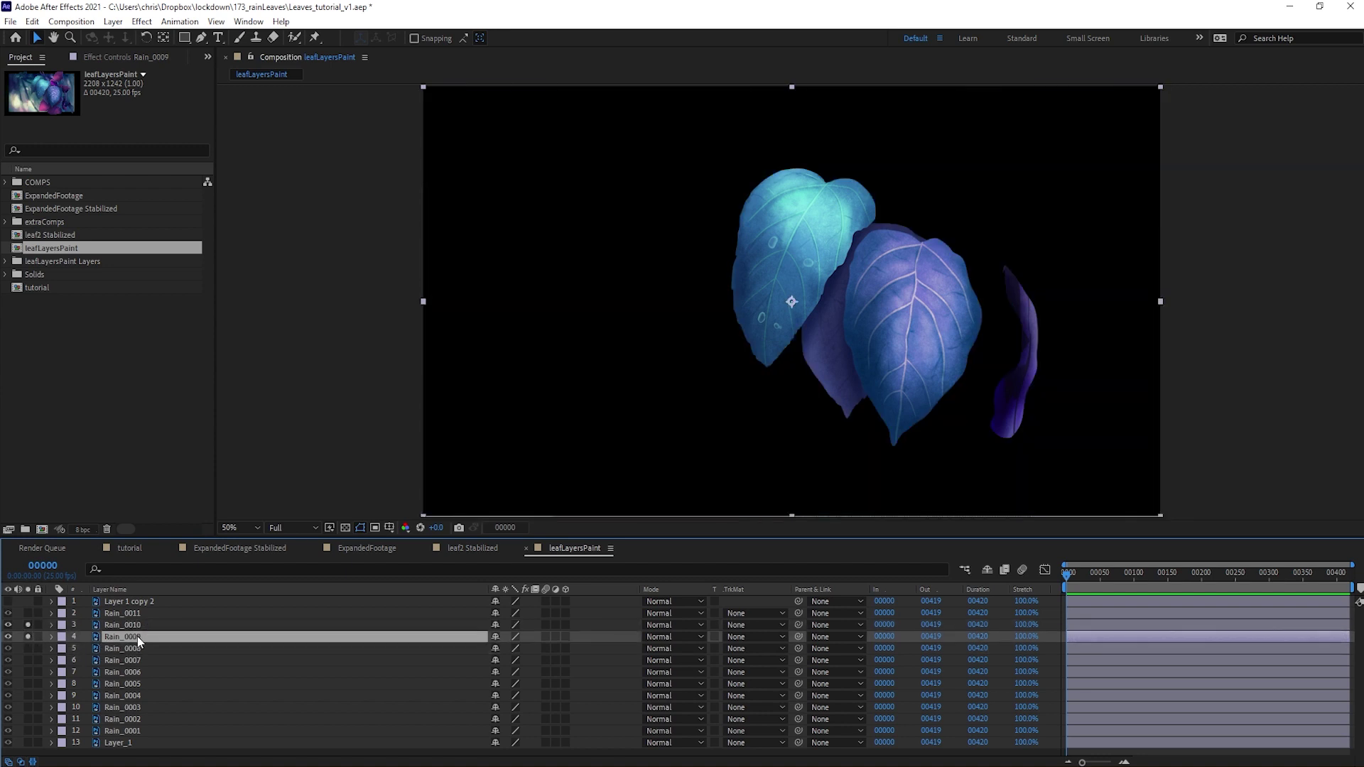
pyautogui.click(27, 626)
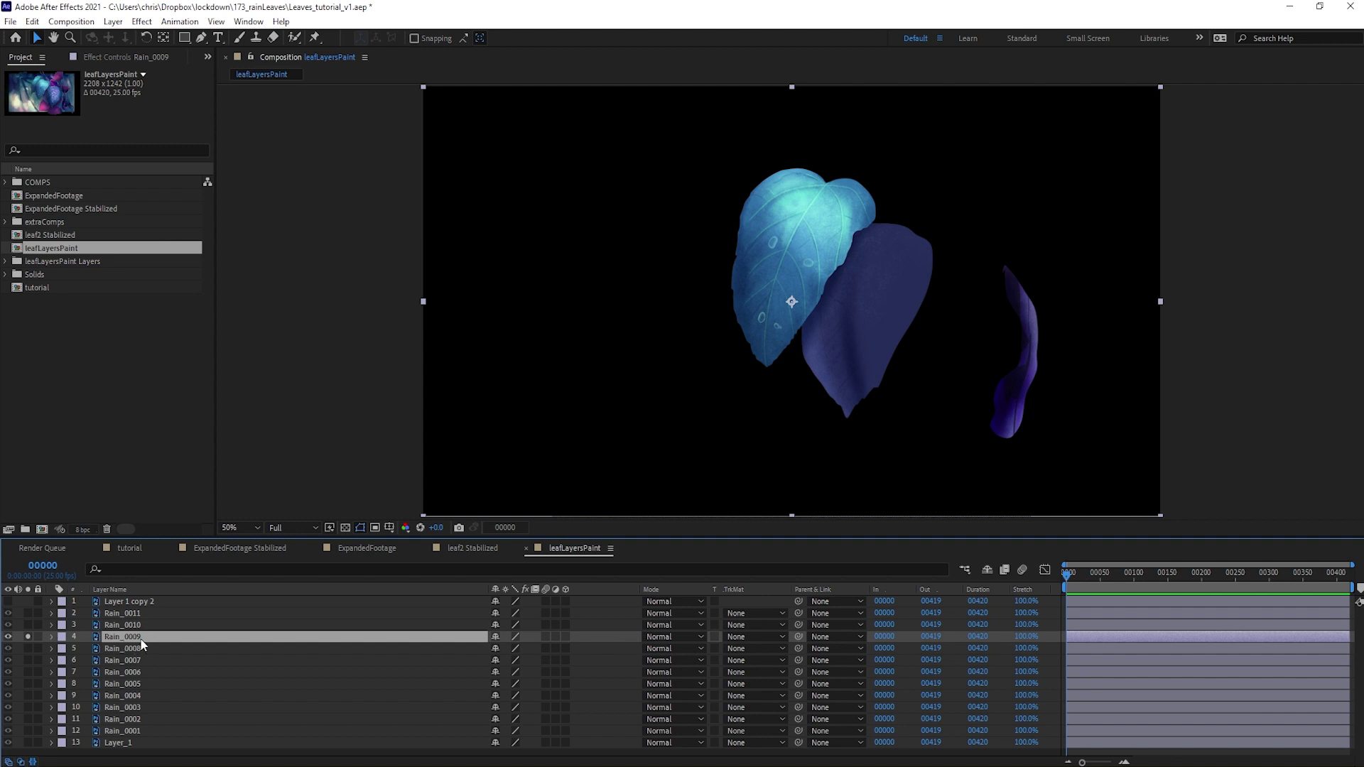
pyautogui.click(135, 550)
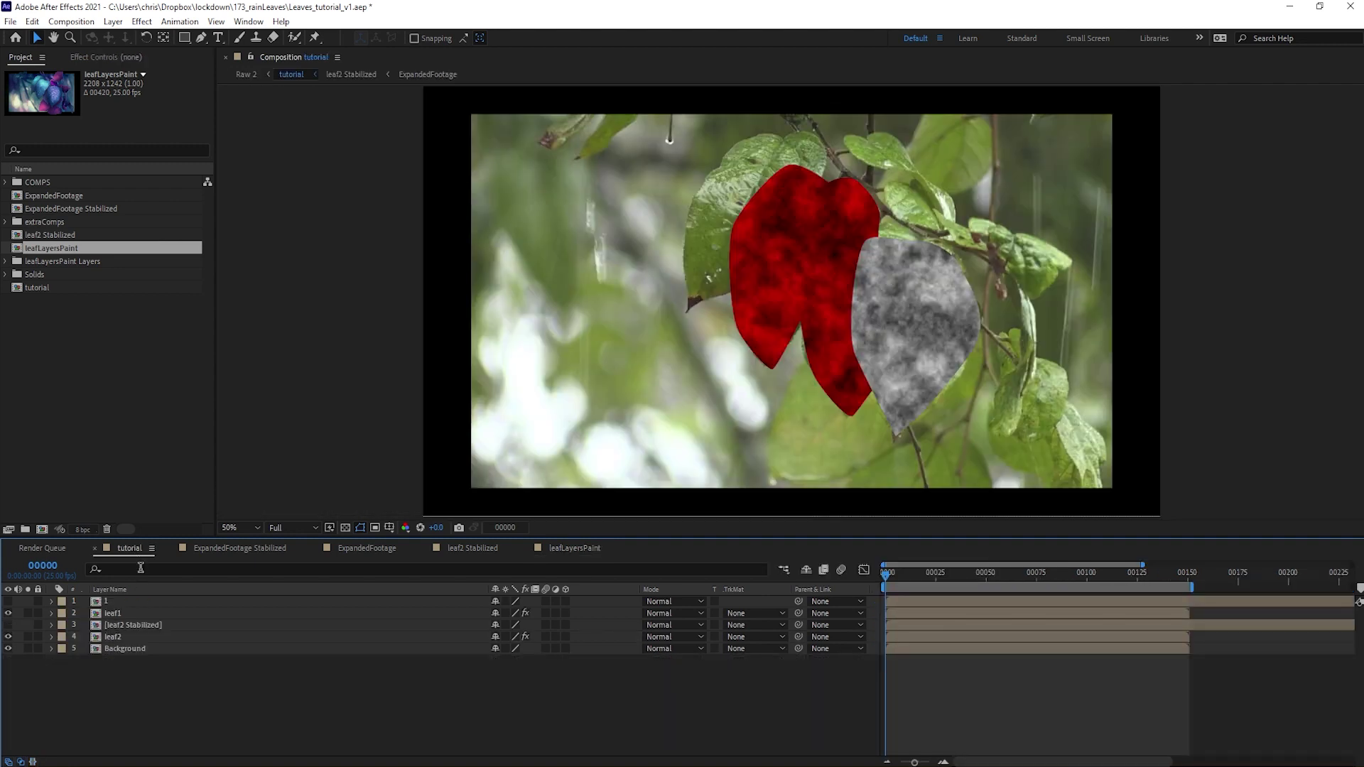
pyautogui.doubleClick(133, 625)
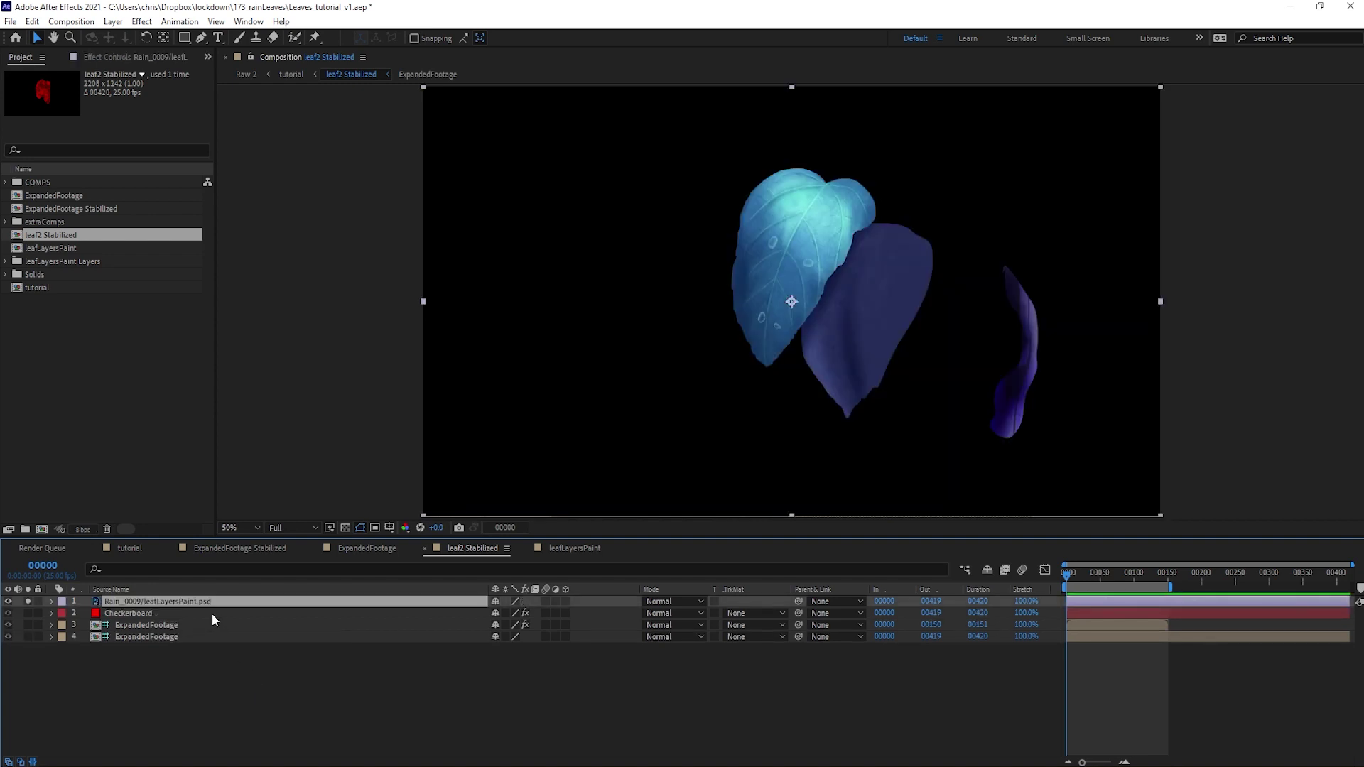
# Step: Draw a closed Pen mask on the Rain_0009 layer around the two overlapping leaves, excluding the separate narrow leaf
pyautogui.press('g')
pyautogui.click(888, 461)
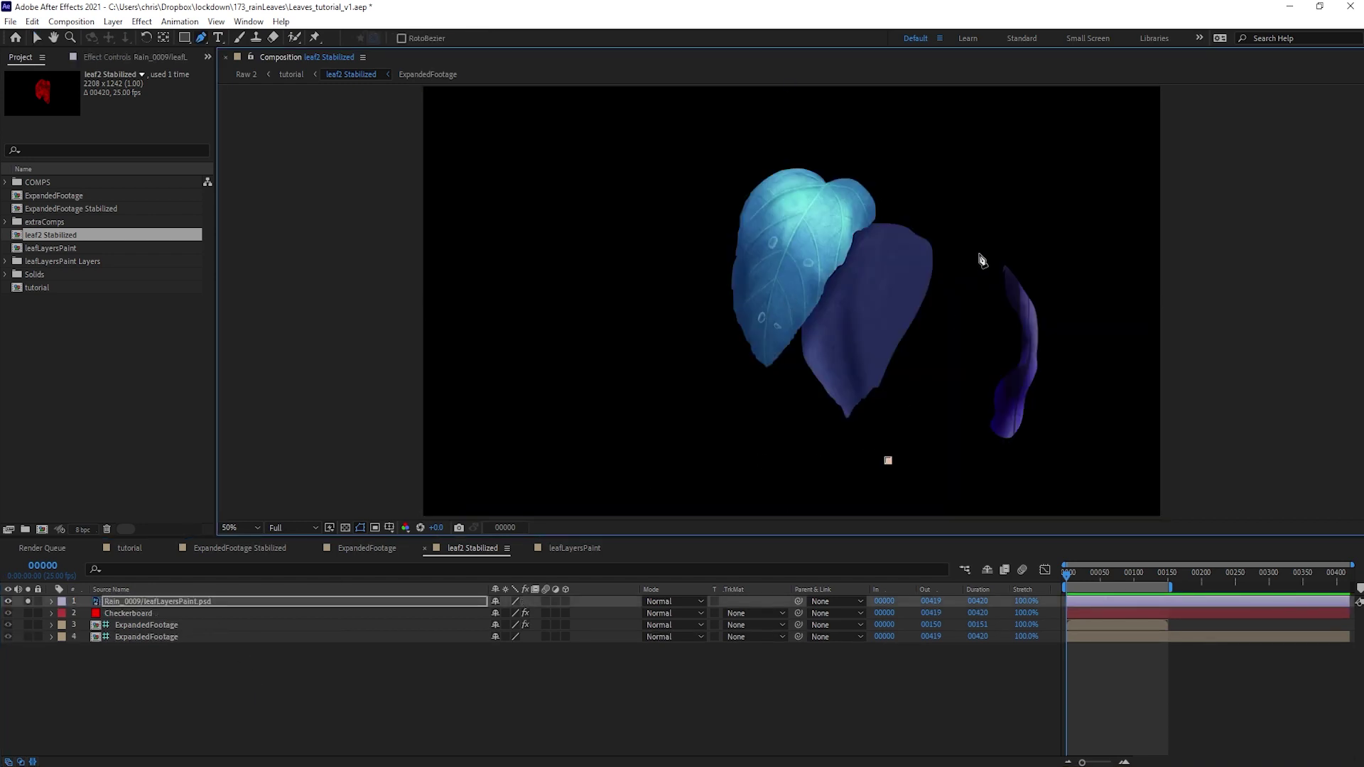
pyautogui.moveTo(979, 250); pyautogui.dragTo(975, 205)
pyautogui.moveTo(782, 125); pyautogui.dragTo(766, 125)
pyautogui.click(698, 193)
pyautogui.moveTo(794, 448); pyautogui.dragTo(954, 435)
pyautogui.moveTo(1087, 366); pyautogui.dragTo(1283, 411)
pyautogui.hotkey('ctrl', 'z')
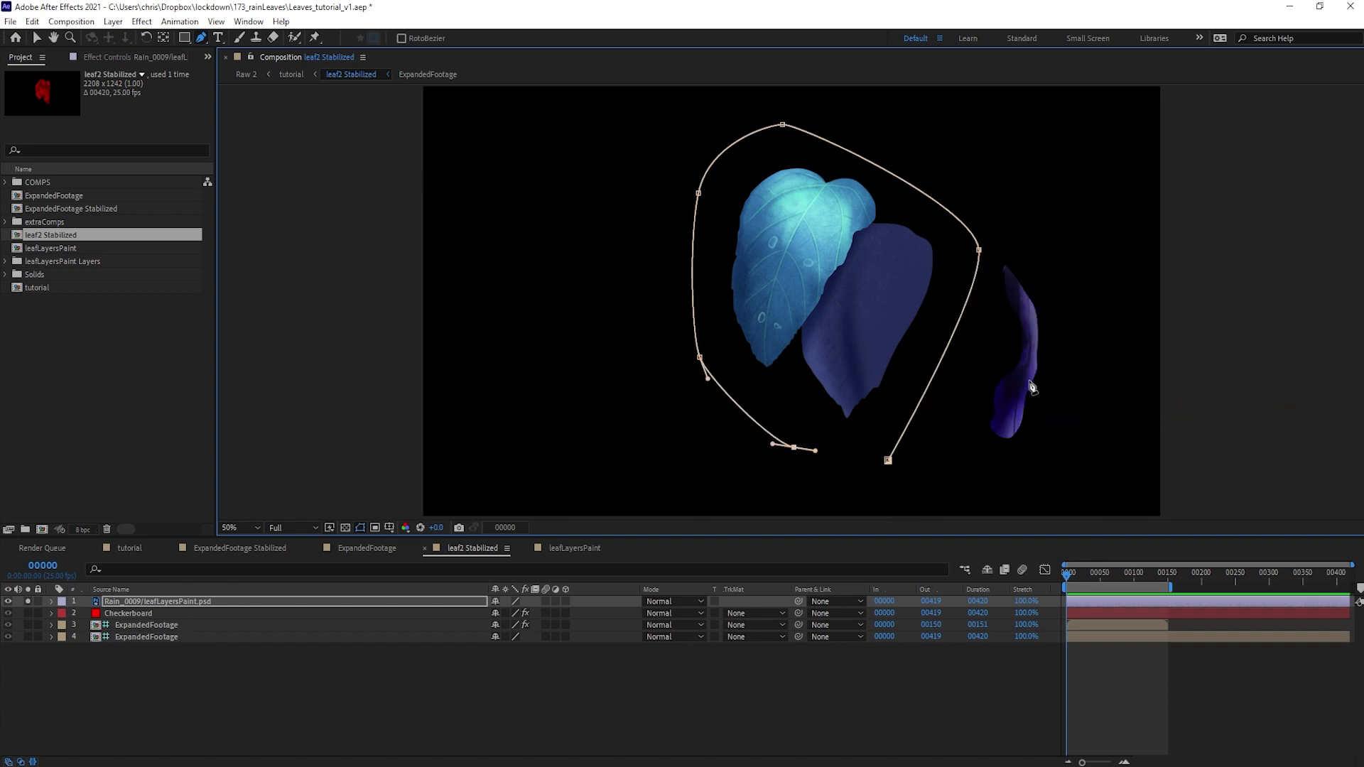
pyautogui.click(889, 461)
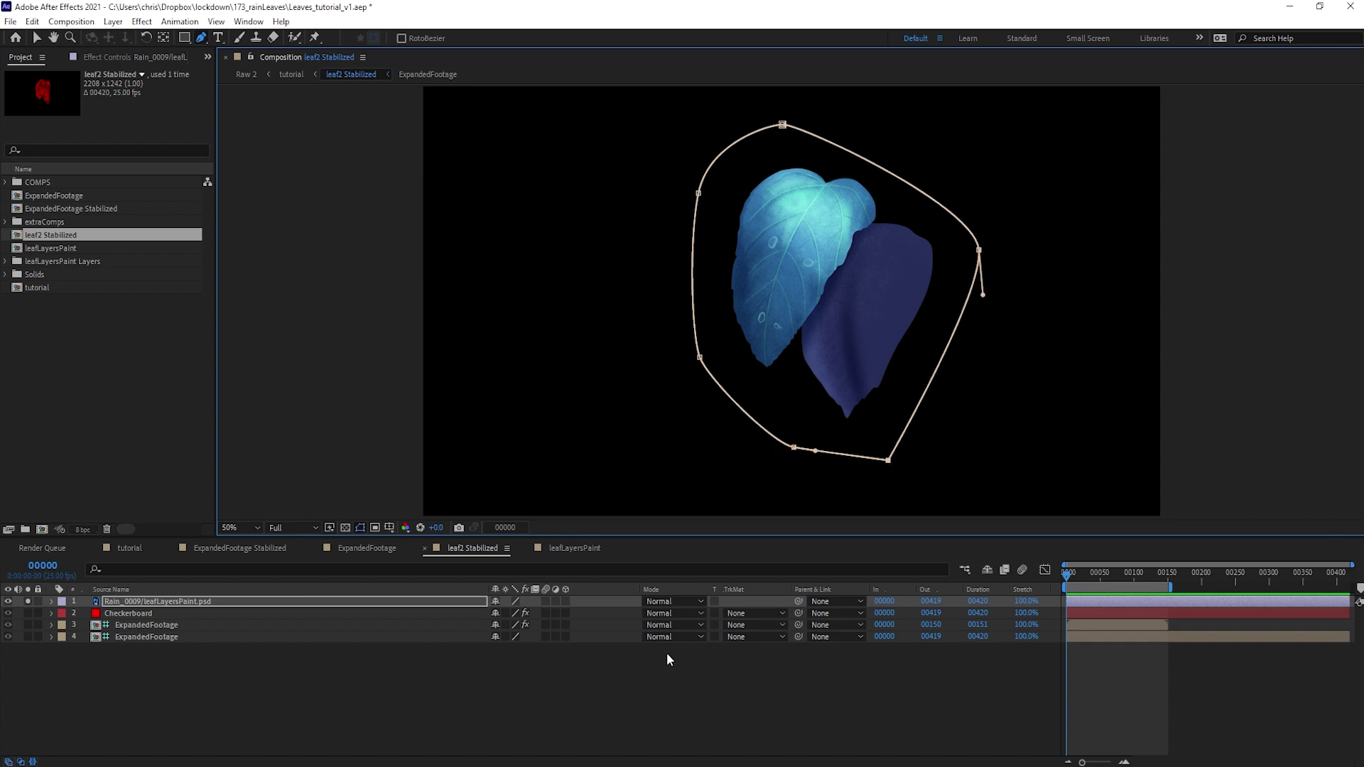
# Step: Return to the tutorial composition and play back the painted leaf tracked onto the footage
pyautogui.click(543, 675)
pyautogui.press('Tab')
pyautogui.click(436, 678)
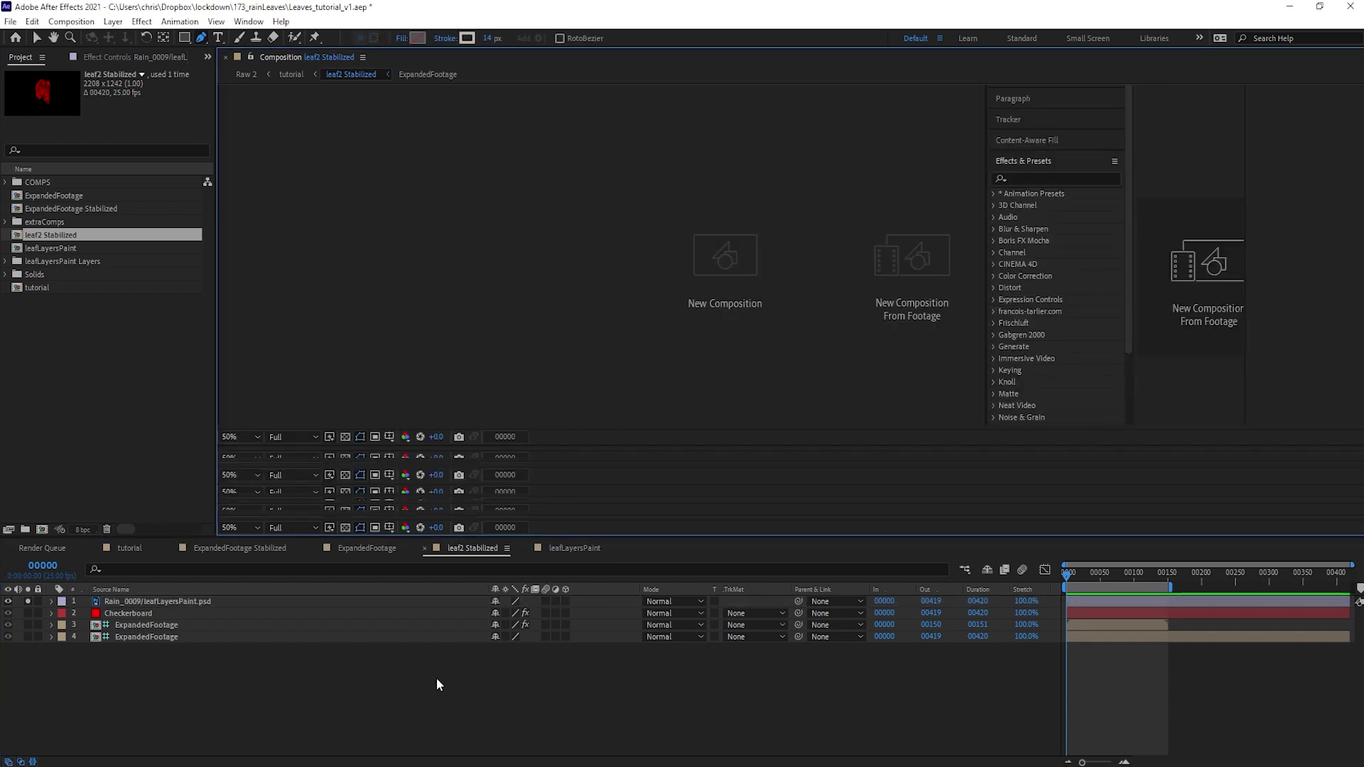
pyautogui.press('space')
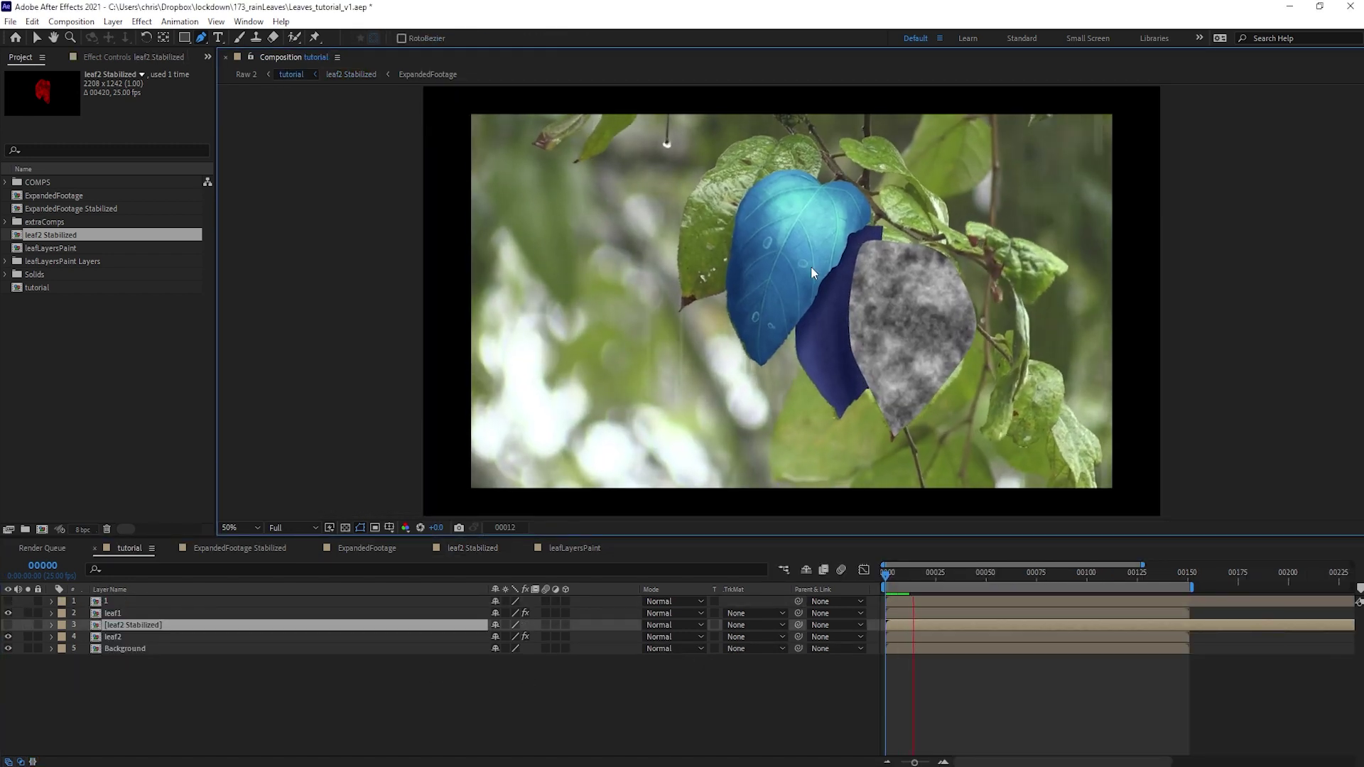
pyautogui.press('space')
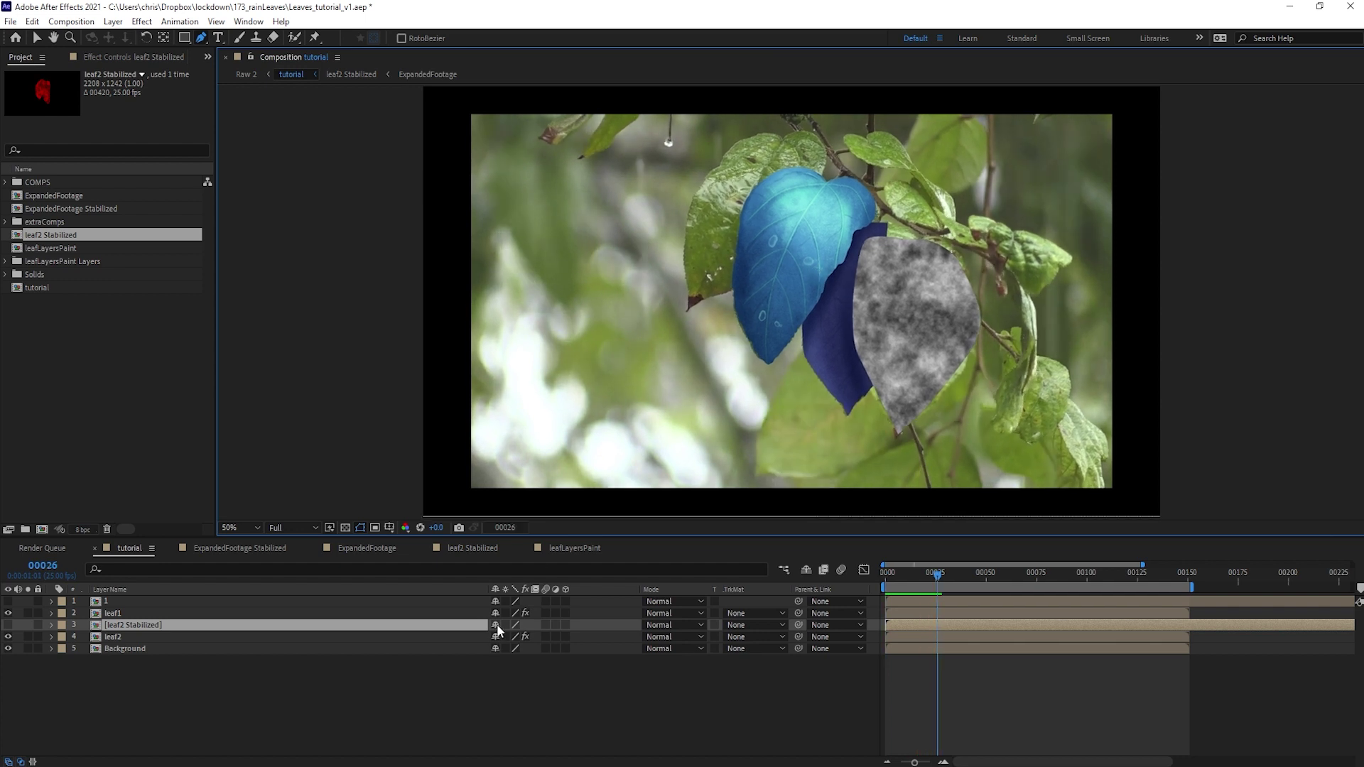
# Step: In leafLayersPaint, solo the Rain_0010 leaf layer and turn off solo on Rain_0009
pyautogui.click(560, 558)
pyautogui.click(130, 627)
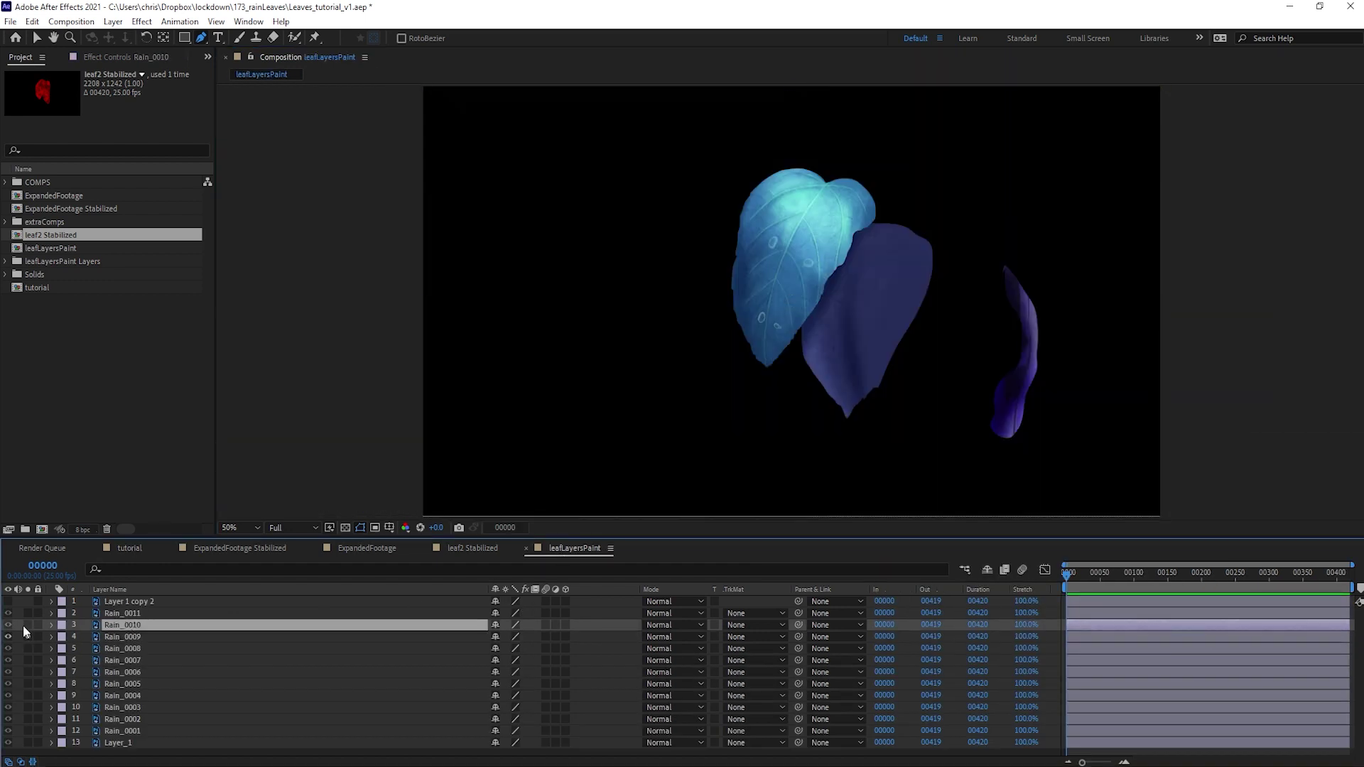
pyautogui.click(28, 626)
pyautogui.click(28, 637)
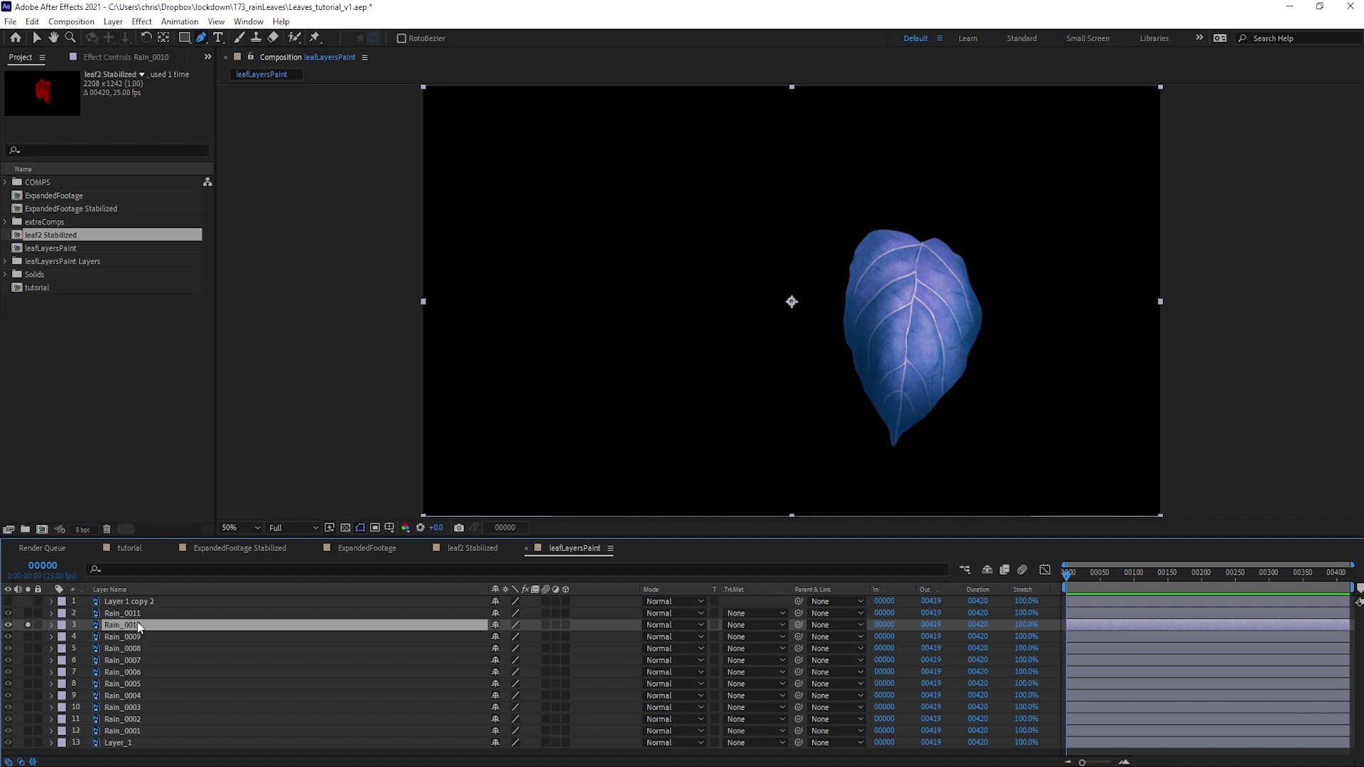
# Step: Copy Rain_0010 into the ExpandedFootage Stabilized composition and delete the Black Solid 5 placeholder there
pyautogui.click(130, 548)
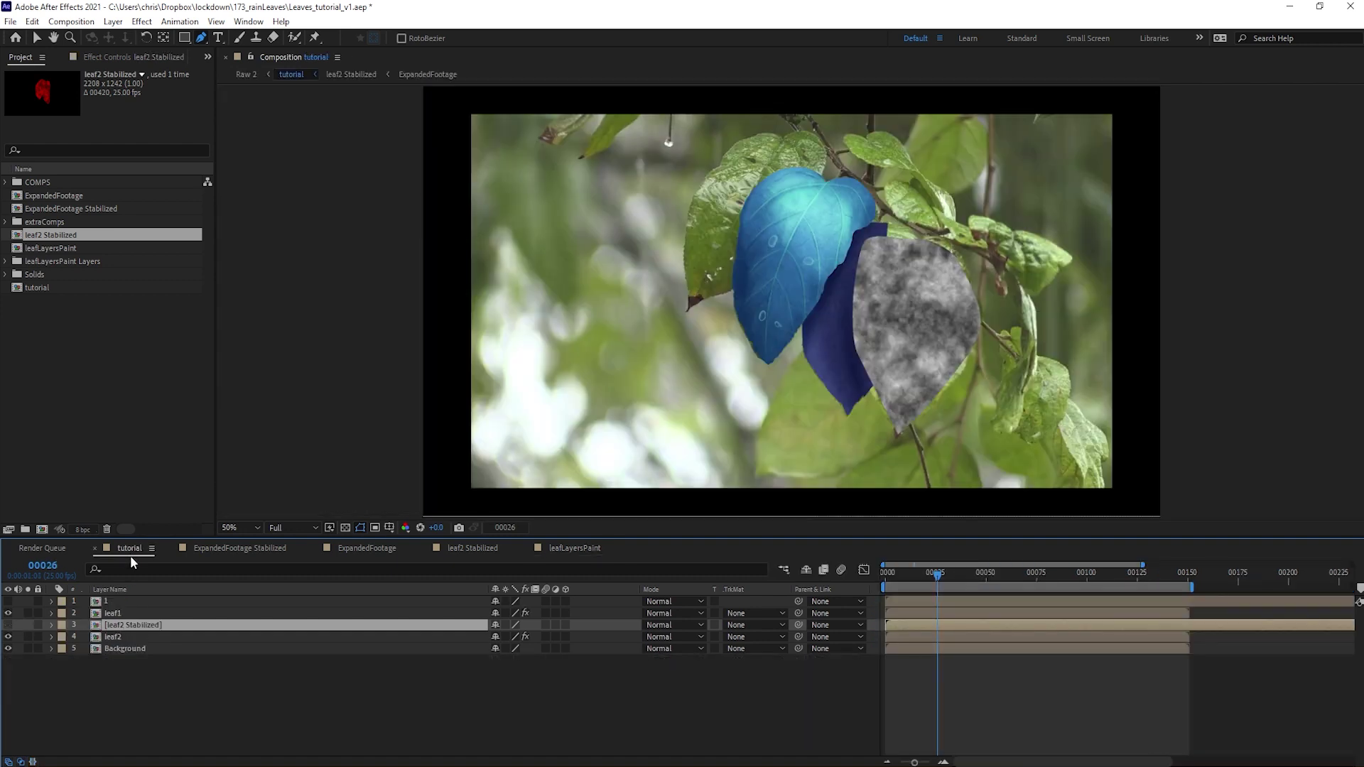
pyautogui.doubleClick(113, 602)
pyautogui.hotkey('ctrl', 'v')
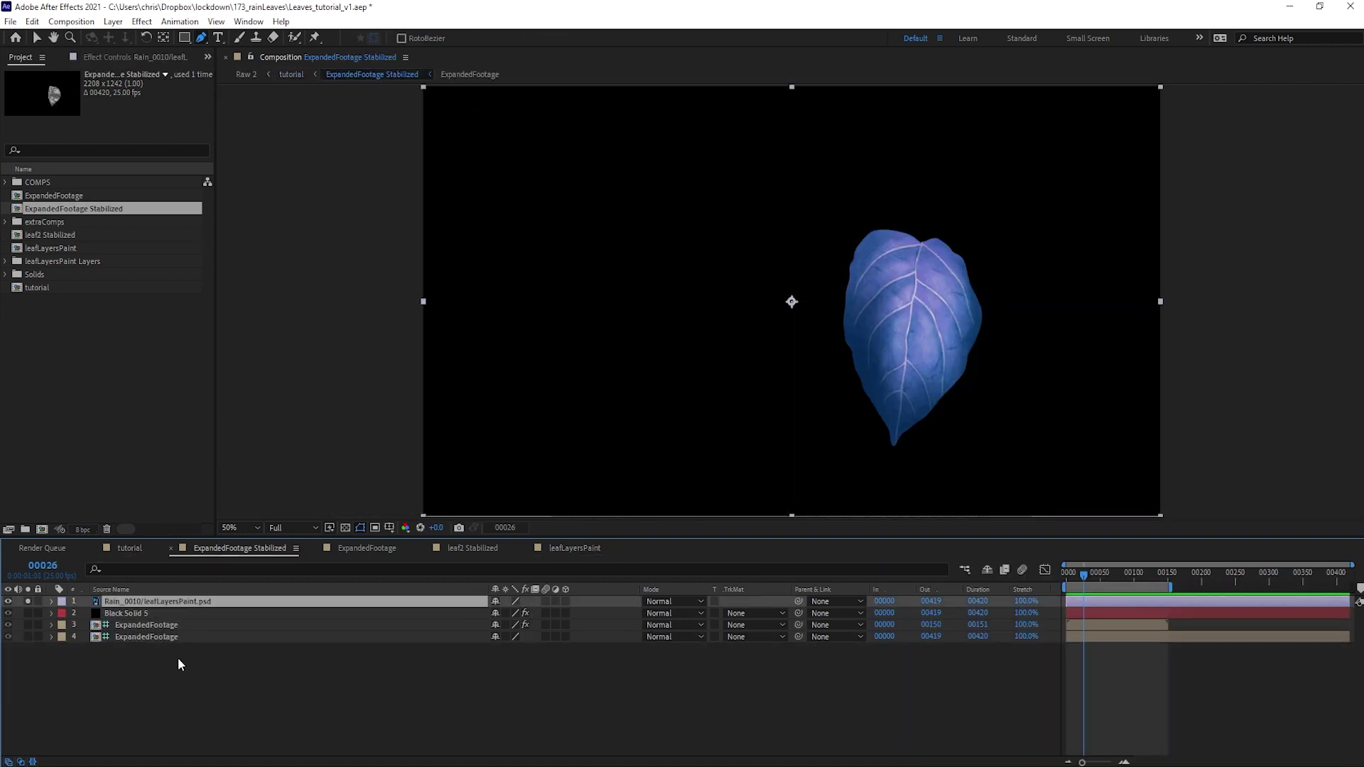
pyautogui.click(130, 617)
pyautogui.press('Delete')
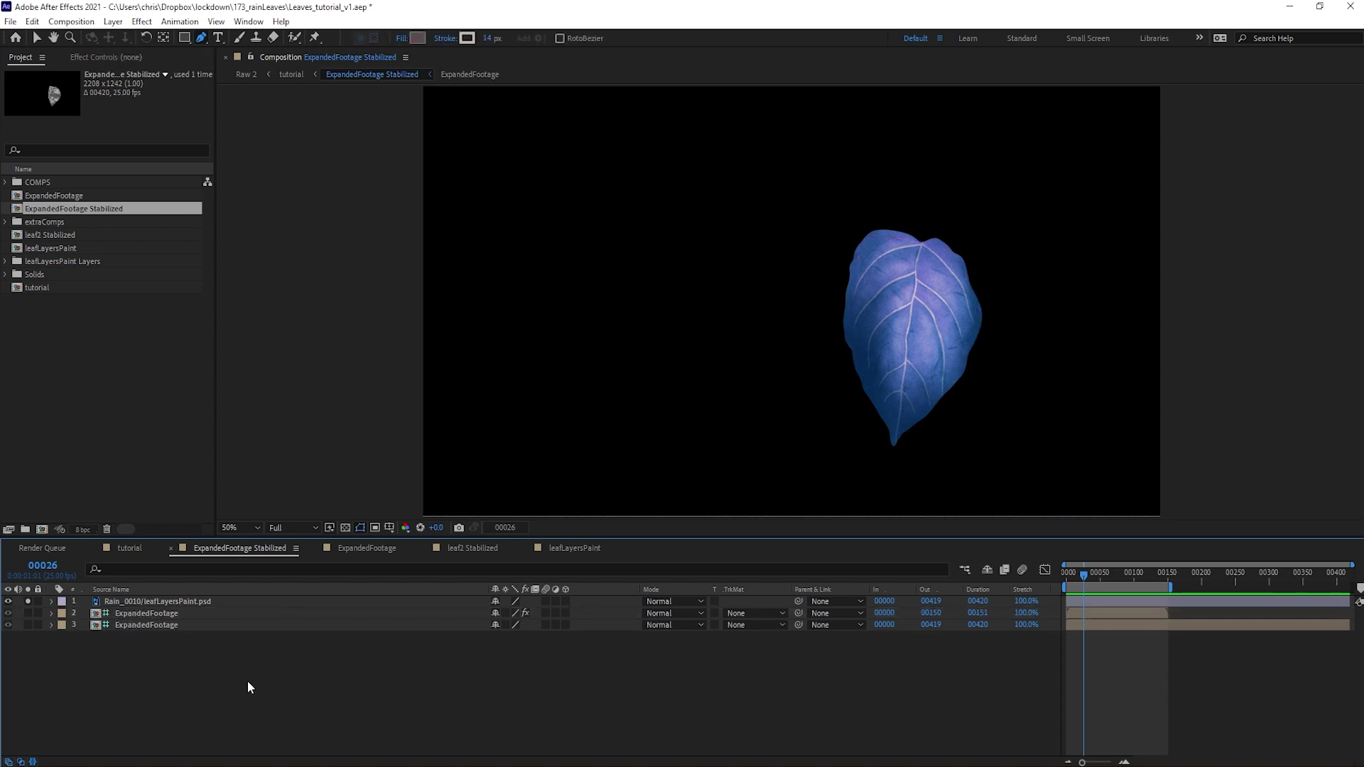
# Step: Go back to the tutorial composition and play back both painted leaves over the footage
pyautogui.press('Tab')
pyautogui.click(148, 682)
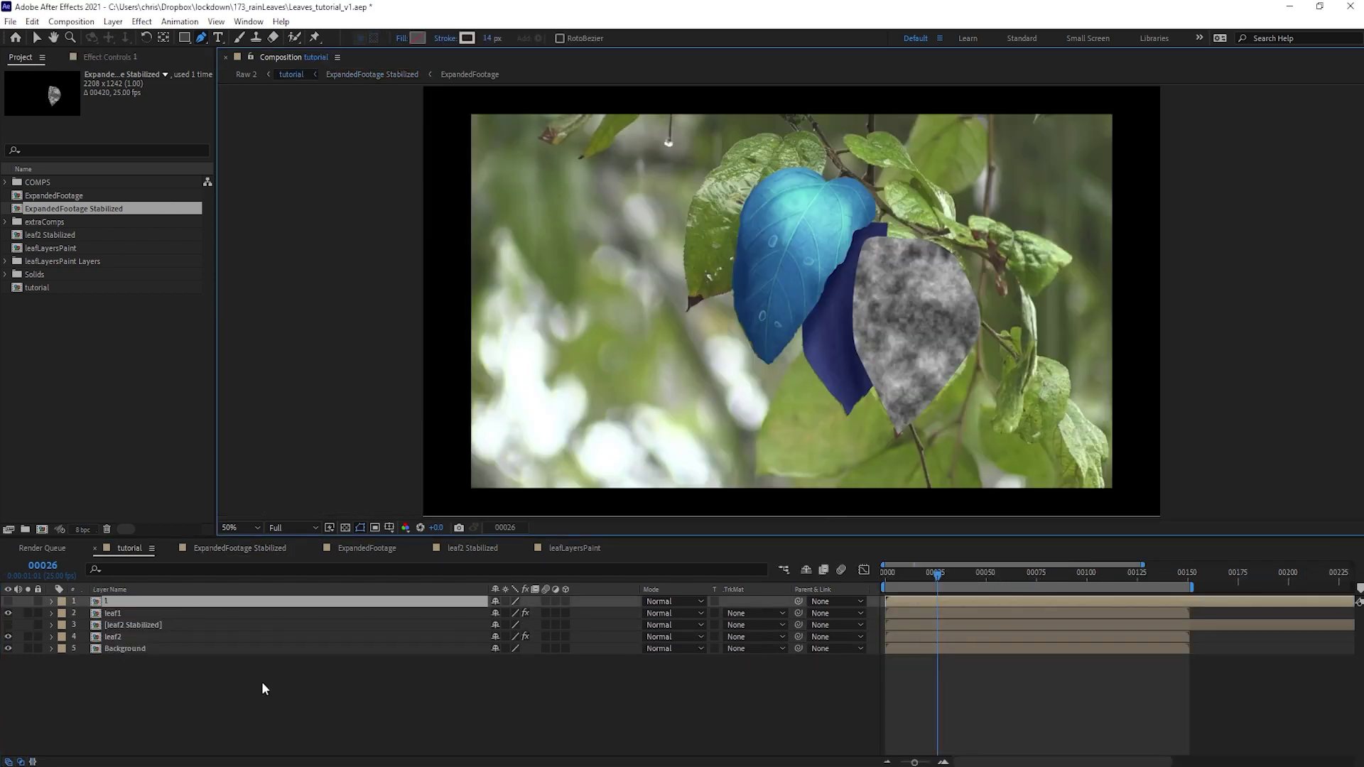
pyautogui.press('space')
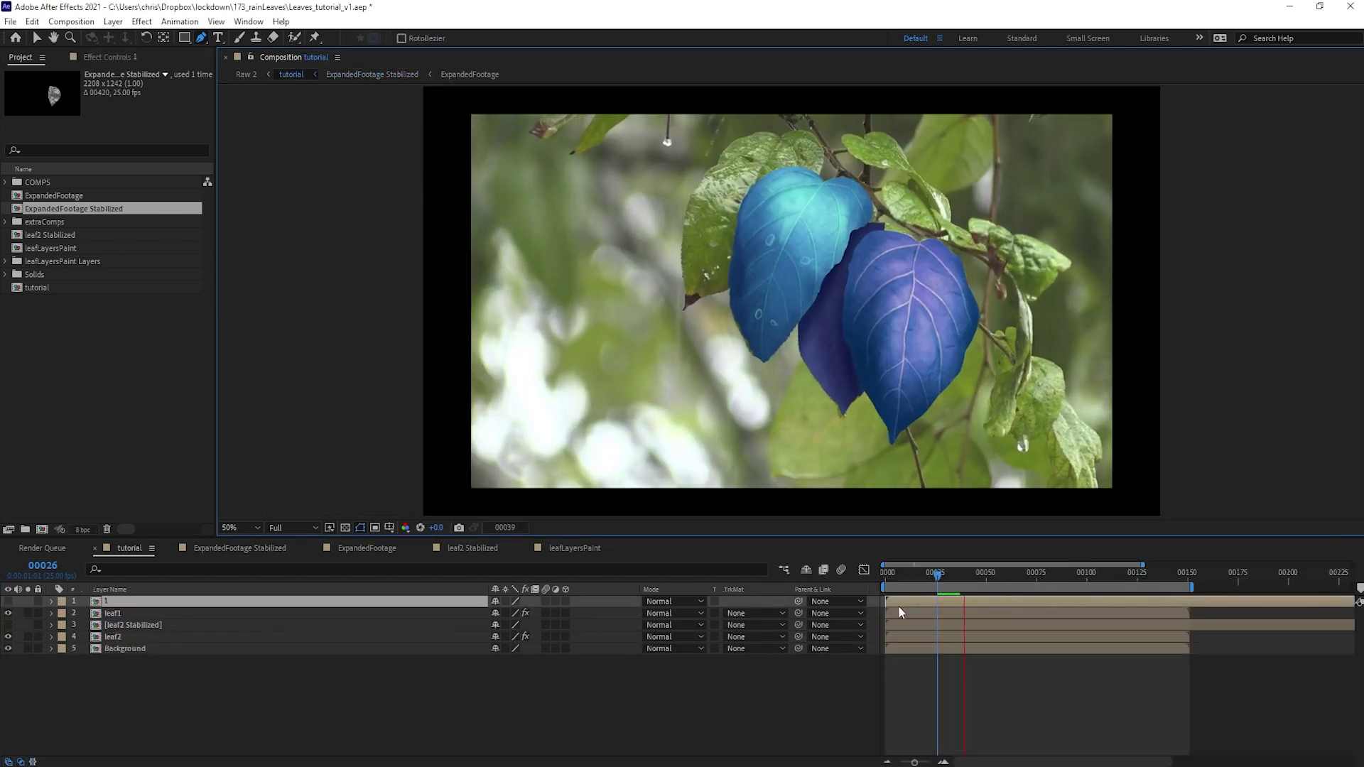
# Step: In leafLayersPaint, select and solo the painted background Layer_1 and turn off solo on Rain_0010
pyautogui.click(549, 547)
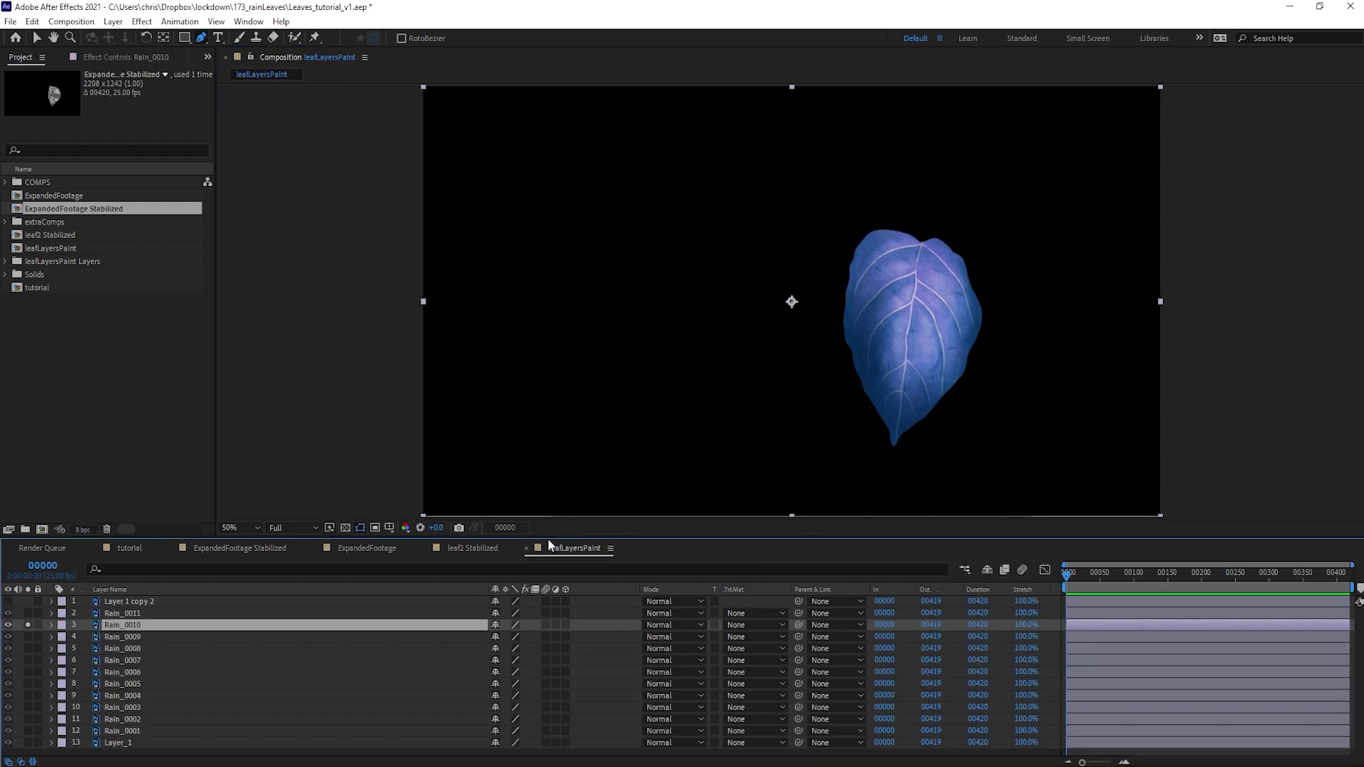
pyautogui.click(142, 743)
pyautogui.click(29, 743)
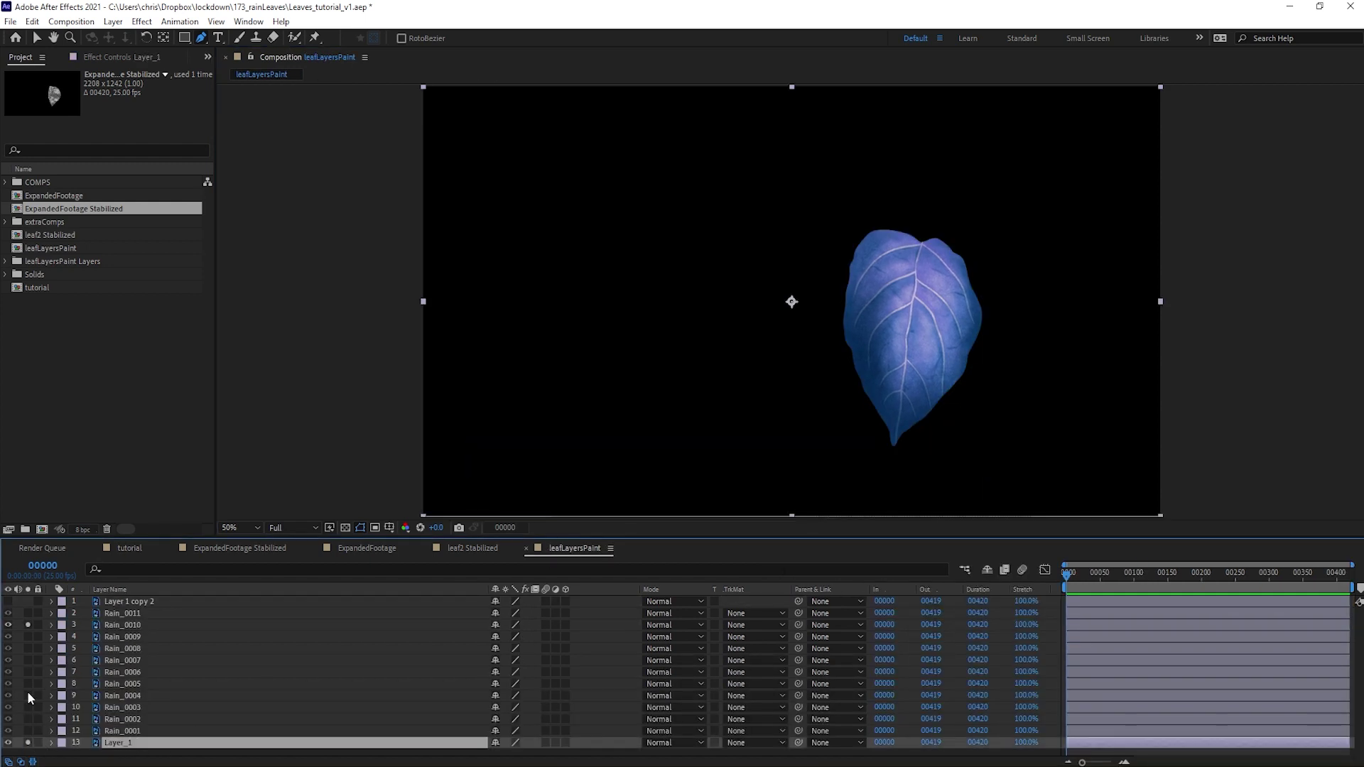
pyautogui.click(28, 625)
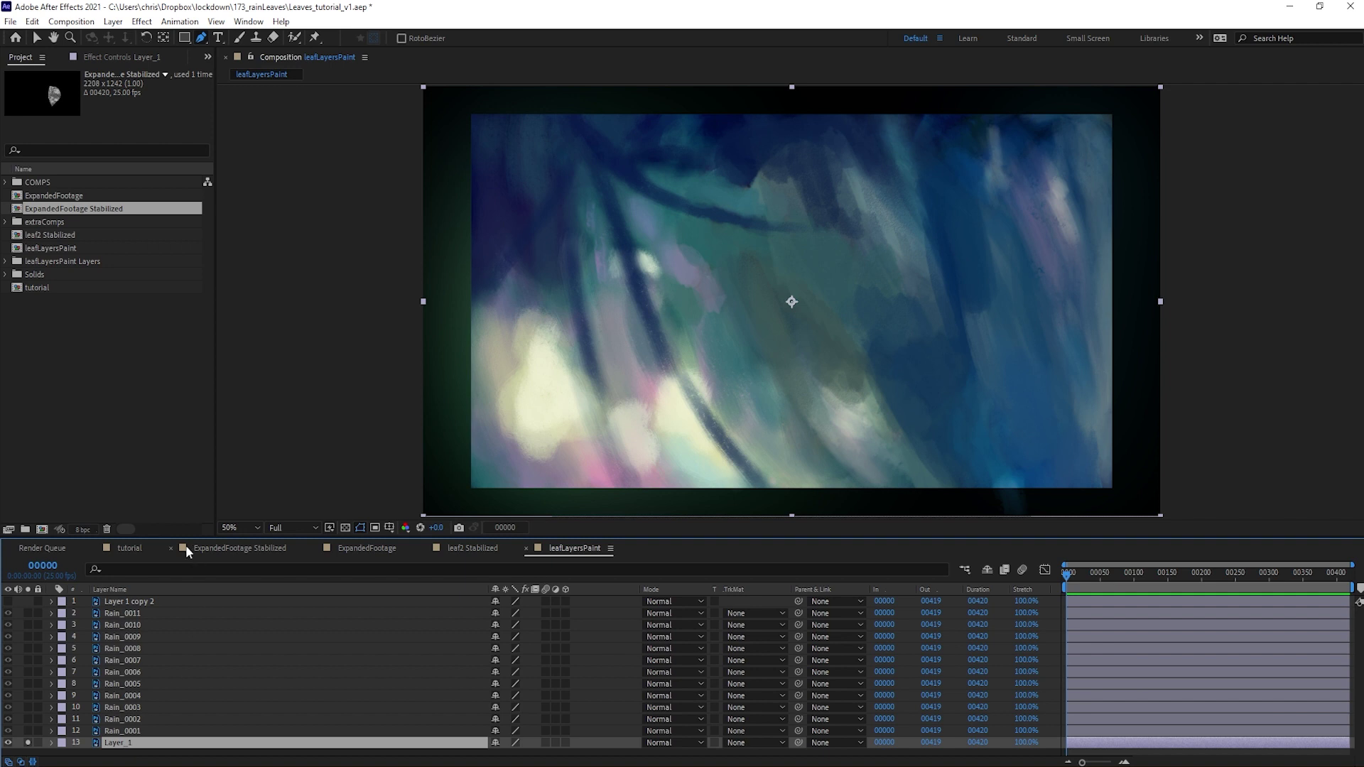
# Step: Copy Layer_1 into the tutorial composition, send it to the bottom of the layer stack, and turn off its solo
pyautogui.click(147, 555)
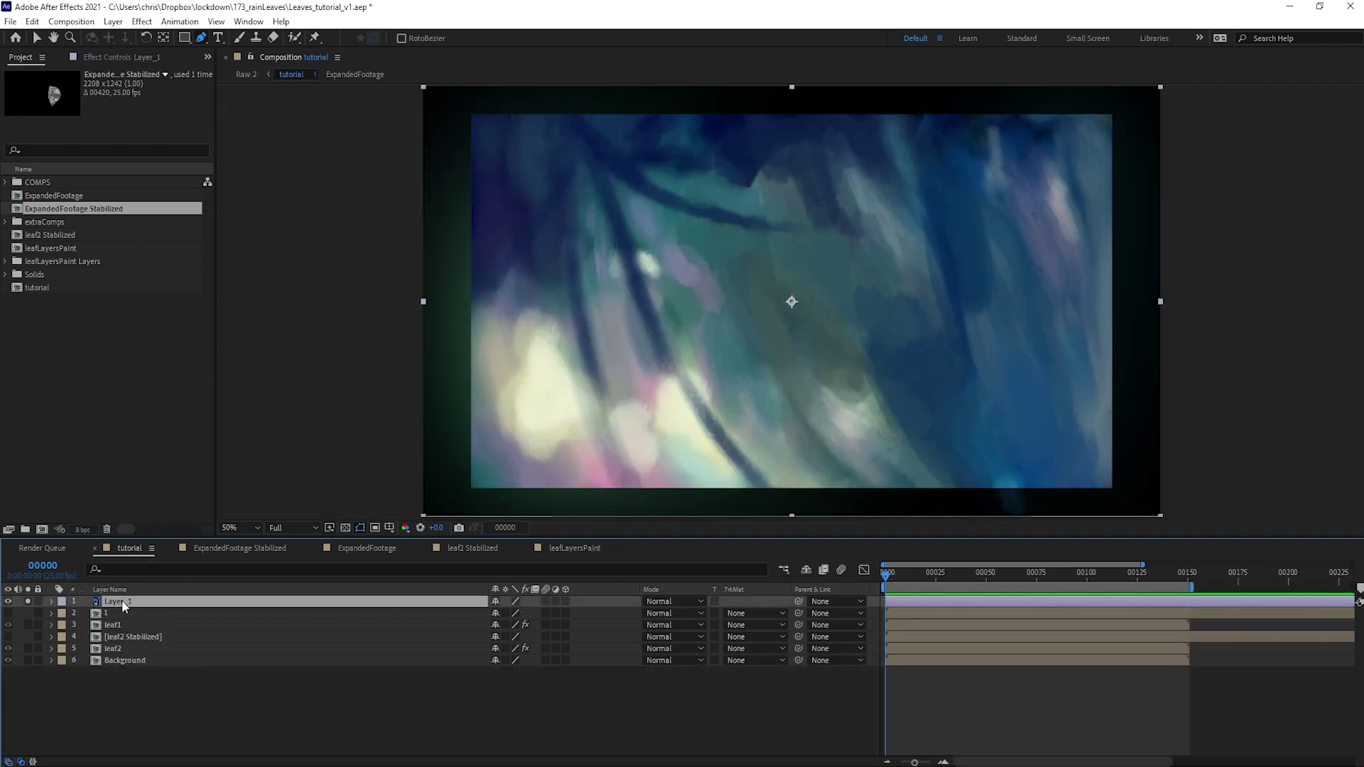
pyautogui.hotkey('ctrl', 'shift', '[')
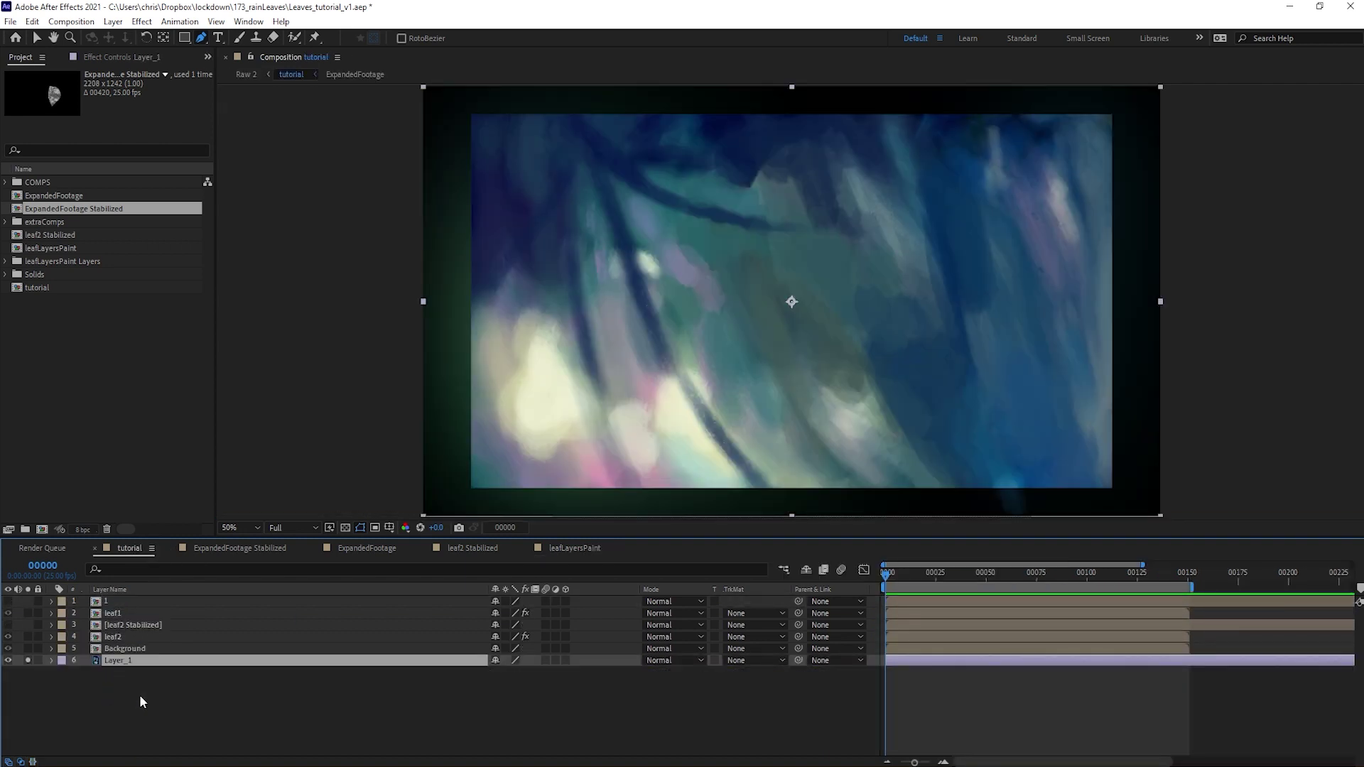
pyautogui.click(28, 661)
# Step: Hide the Background footage layer in the tutorial composition
pyautogui.click(146, 698)
pyautogui.click(125, 651)
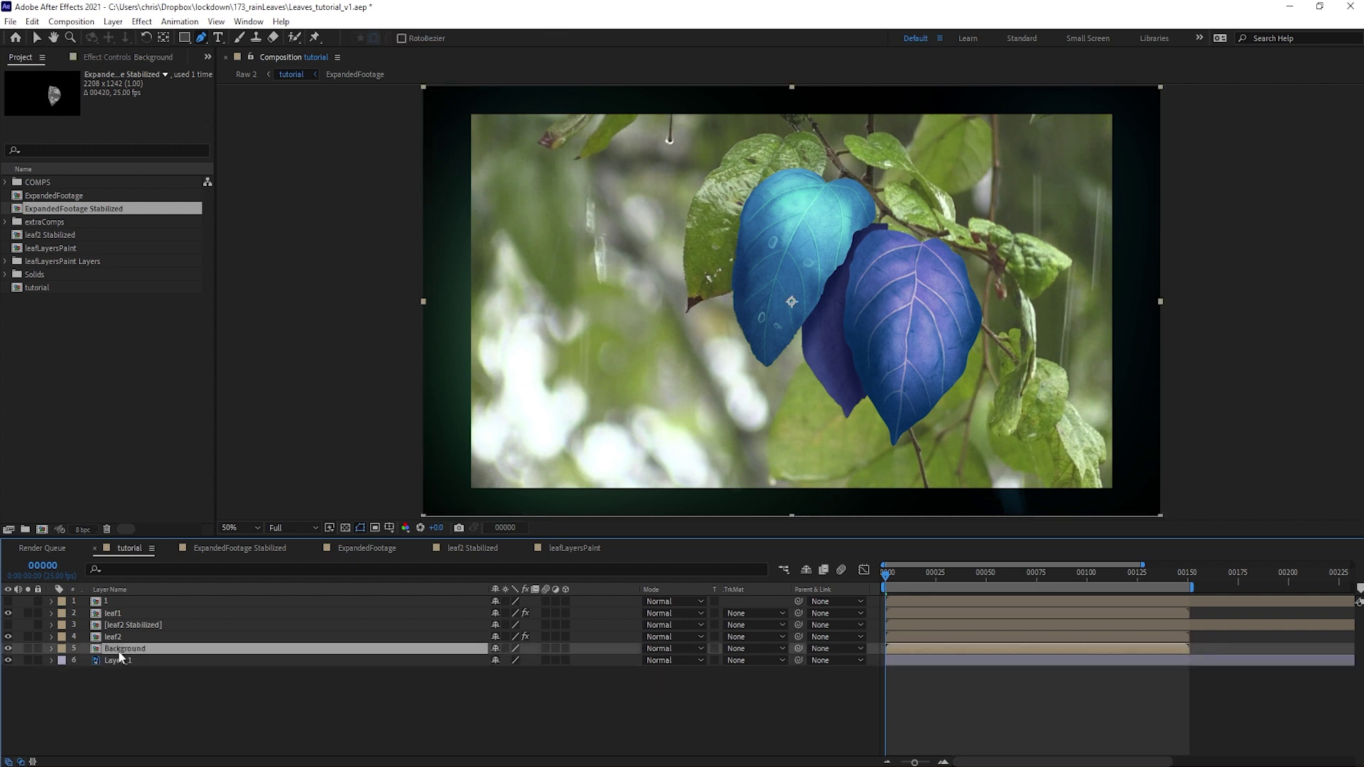
pyautogui.click(7, 649)
pyautogui.click(282, 698)
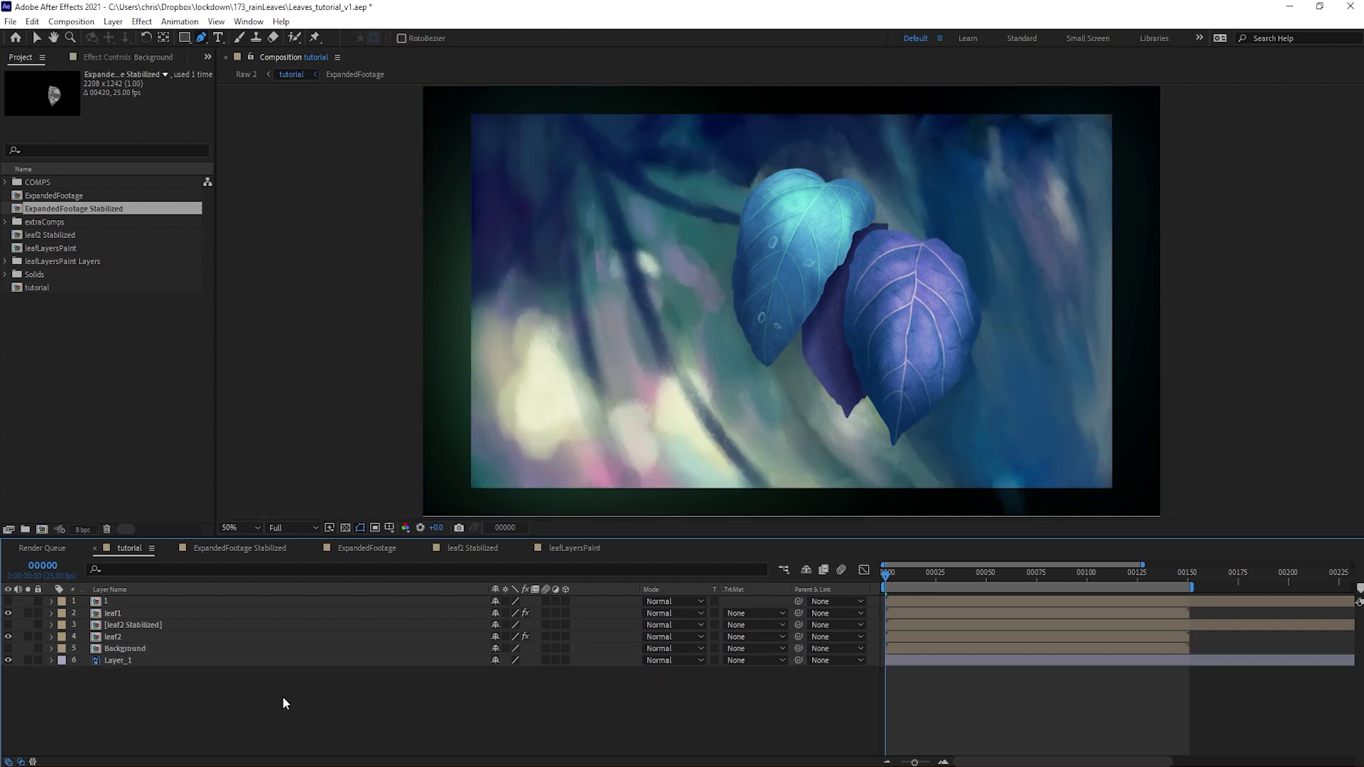
# Step: Preview the painted composition with the Selection tool active, and delete the hidden Background layer
pyautogui.press('v')
pyautogui.press('space')
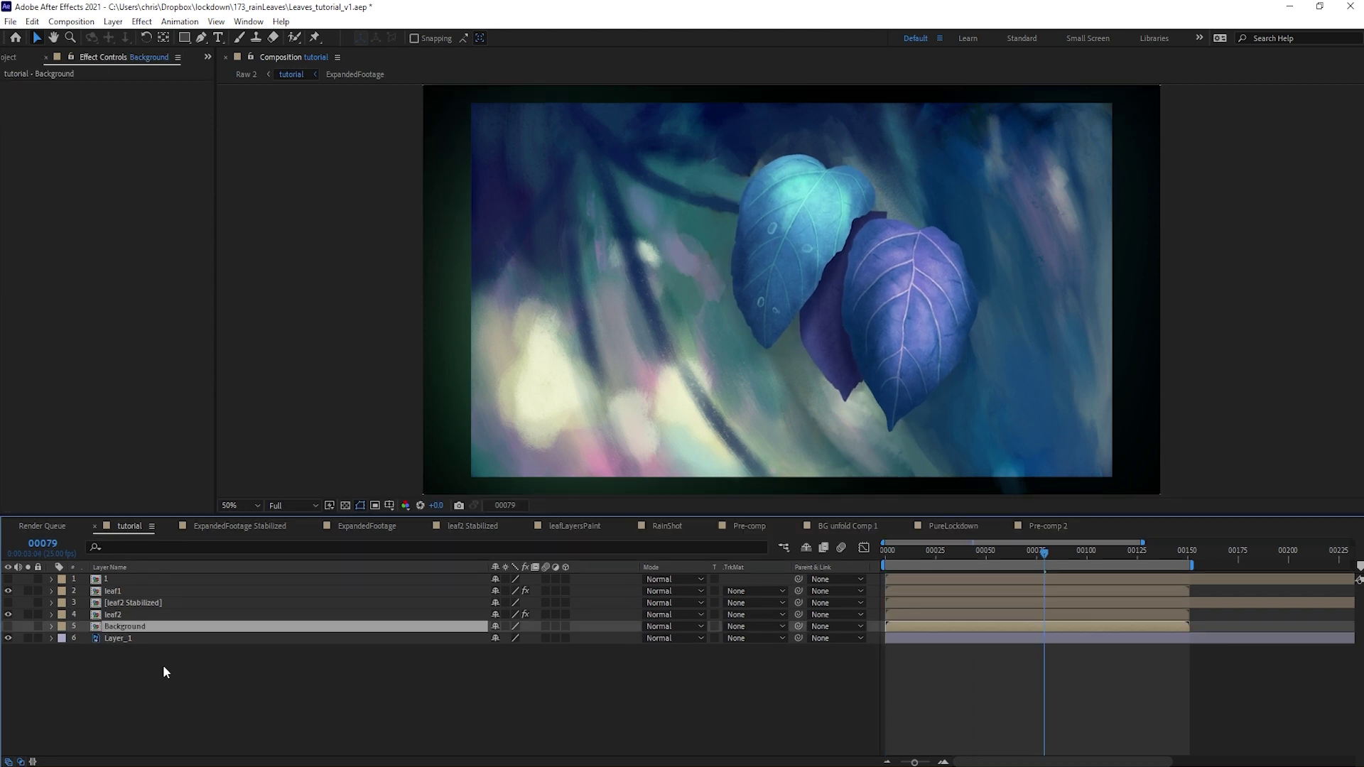
pyautogui.click(164, 664)
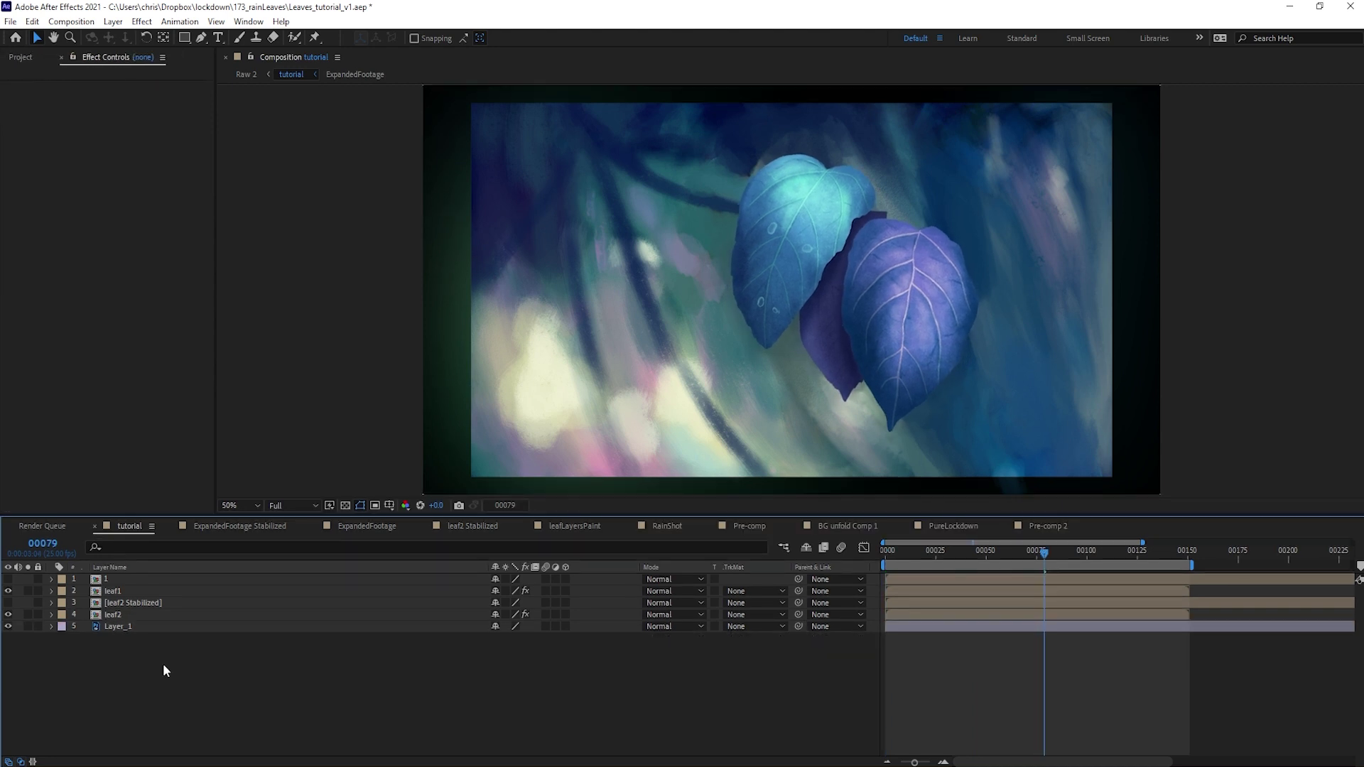
# Step: Isolate the leaf2 layer with solo to inspect it, and restore the full composition with leaf1 selected
pyautogui.click(152, 613)
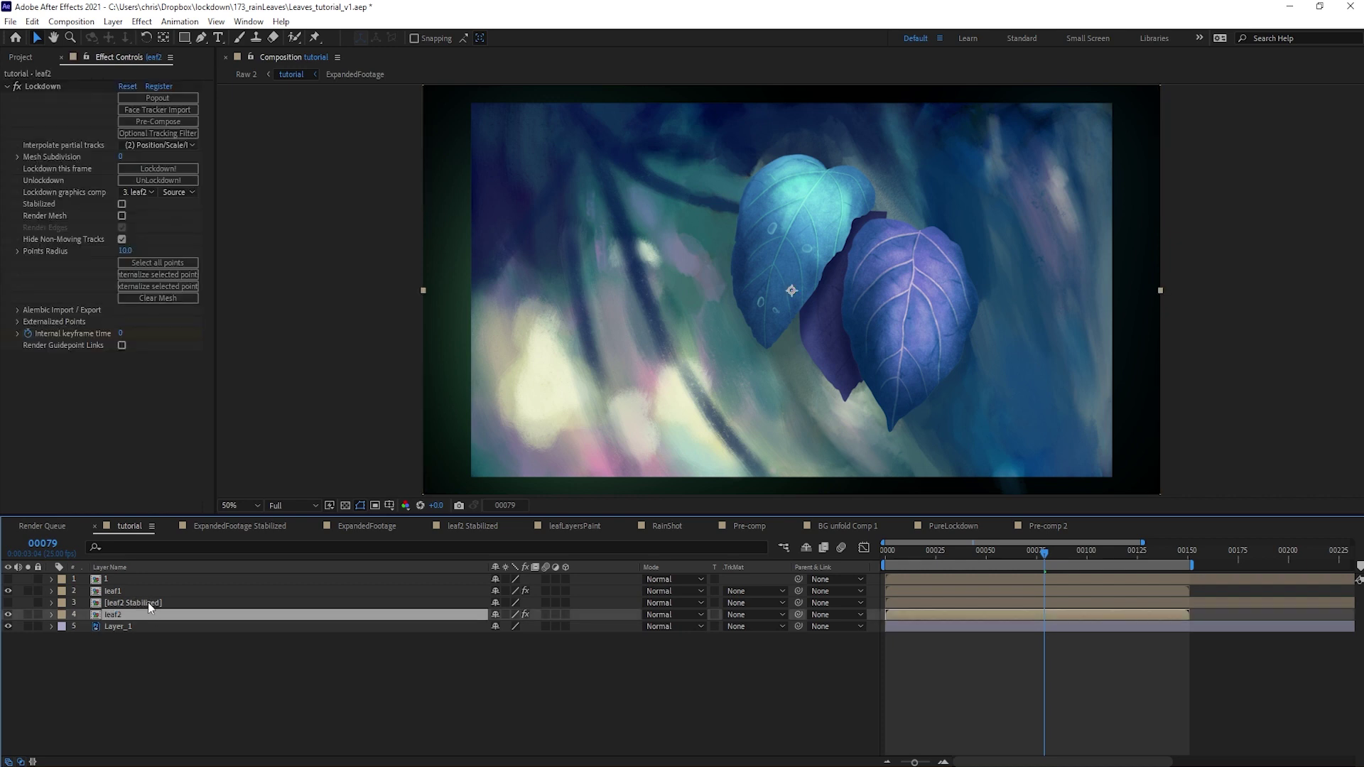
pyautogui.click(27, 615)
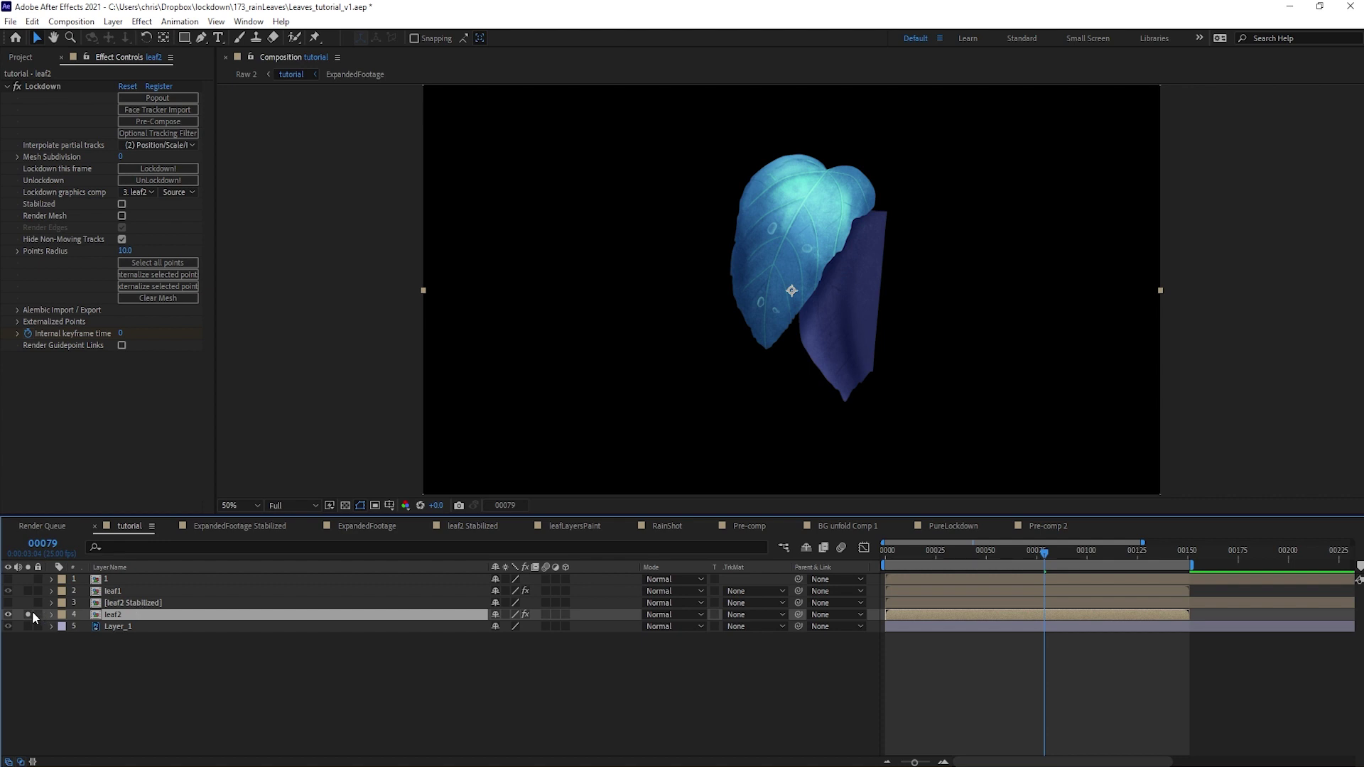
pyautogui.click(104, 592)
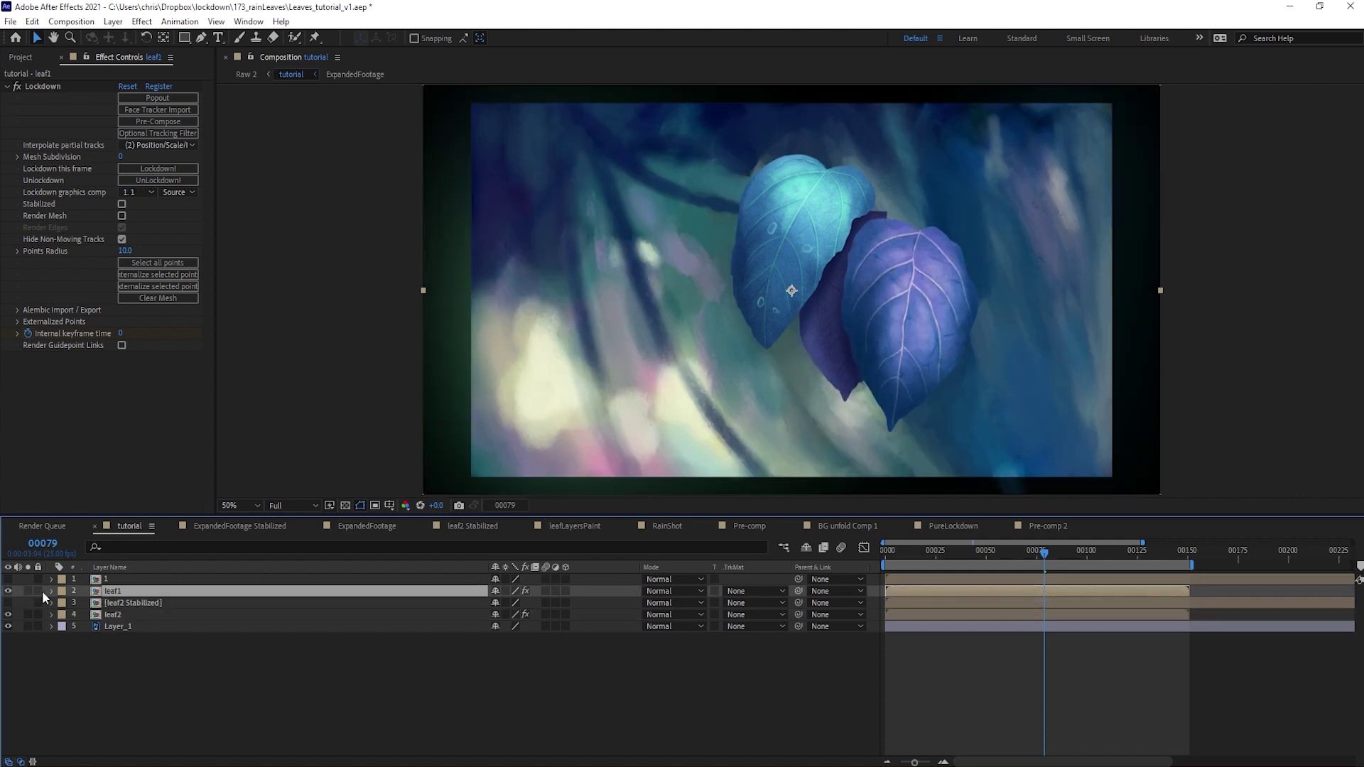
# Step: Pre-compose the leaf2 and leaf2 Stabilized layers together into a composition named Leaf2
pyautogui.click(121, 611)
pyautogui.keyDown('shift'); pyautogui.click(130, 606); pyautogui.keyUp('shift')
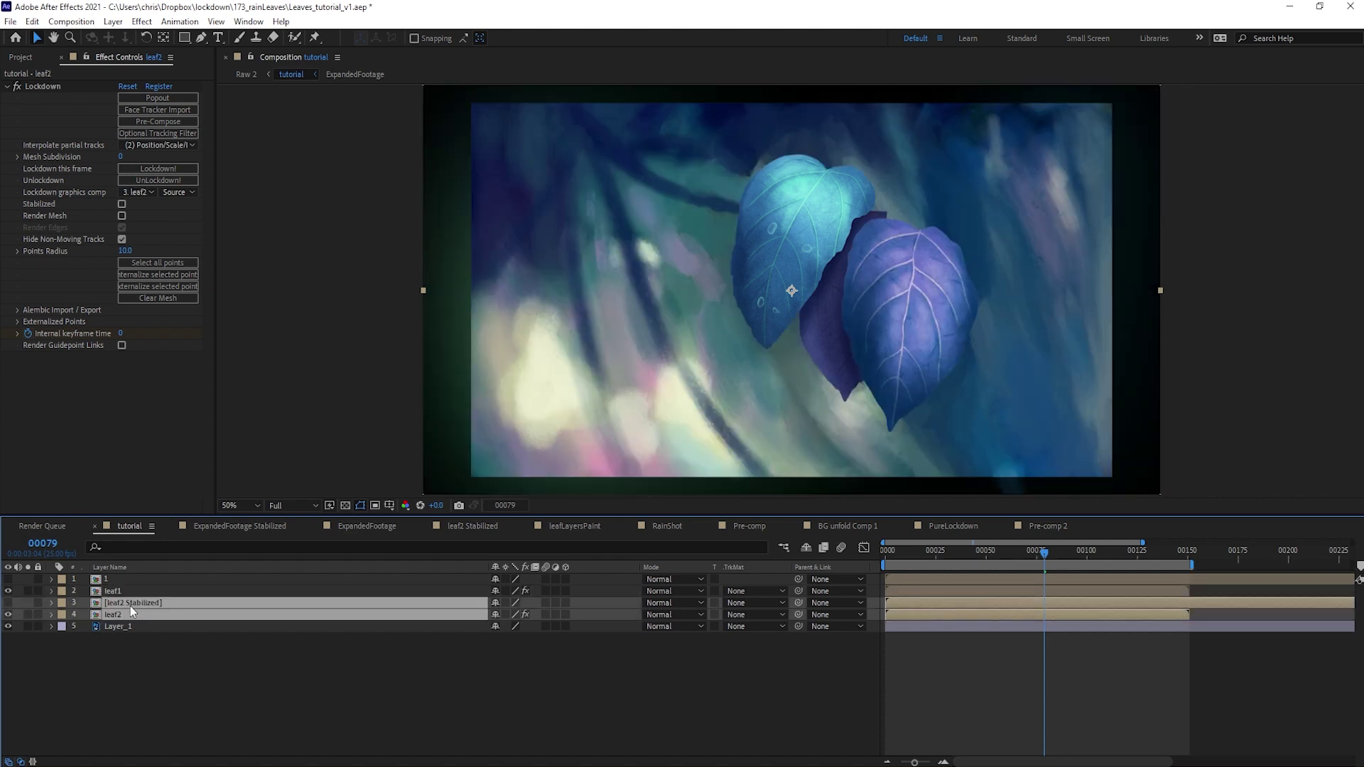
pyautogui.hotkey('ctrl', 'shift', 'c')
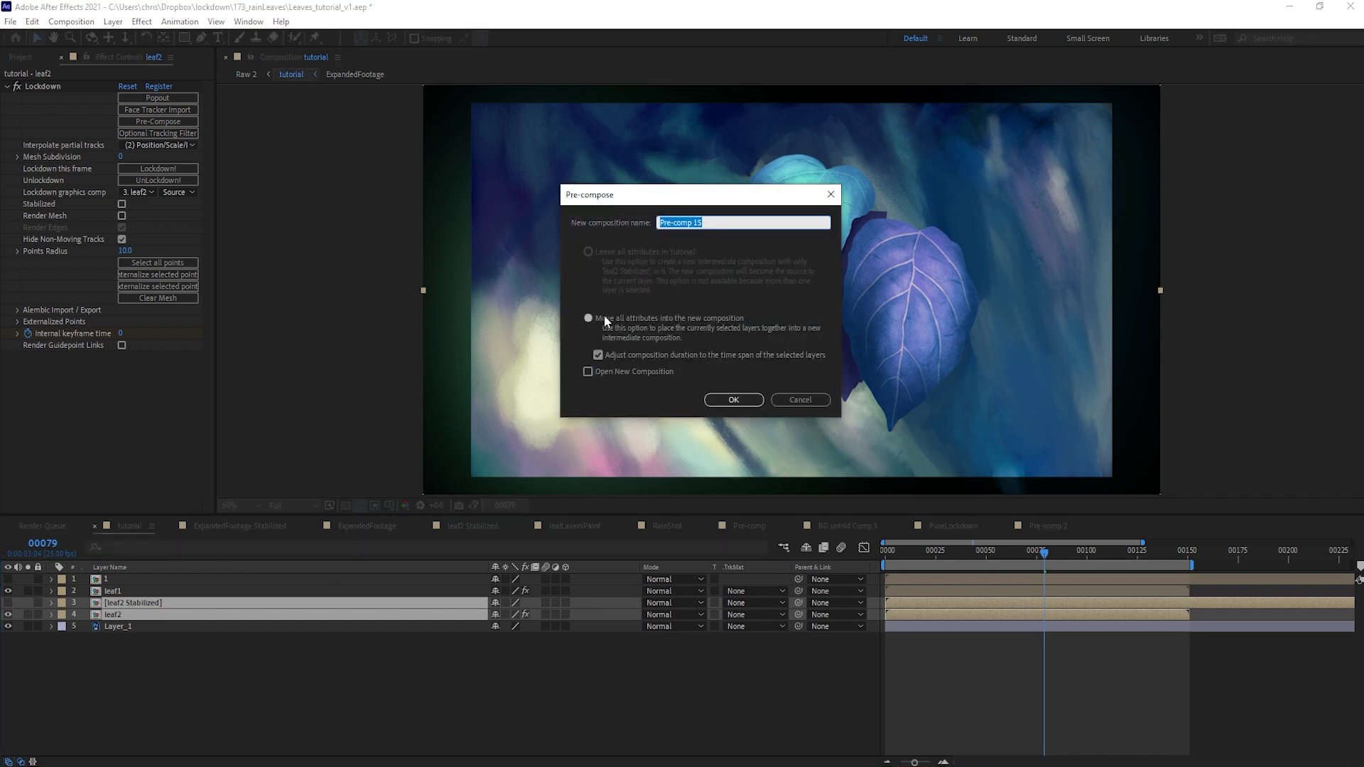
pyautogui.write('Leaf2')
pyautogui.press('Return')
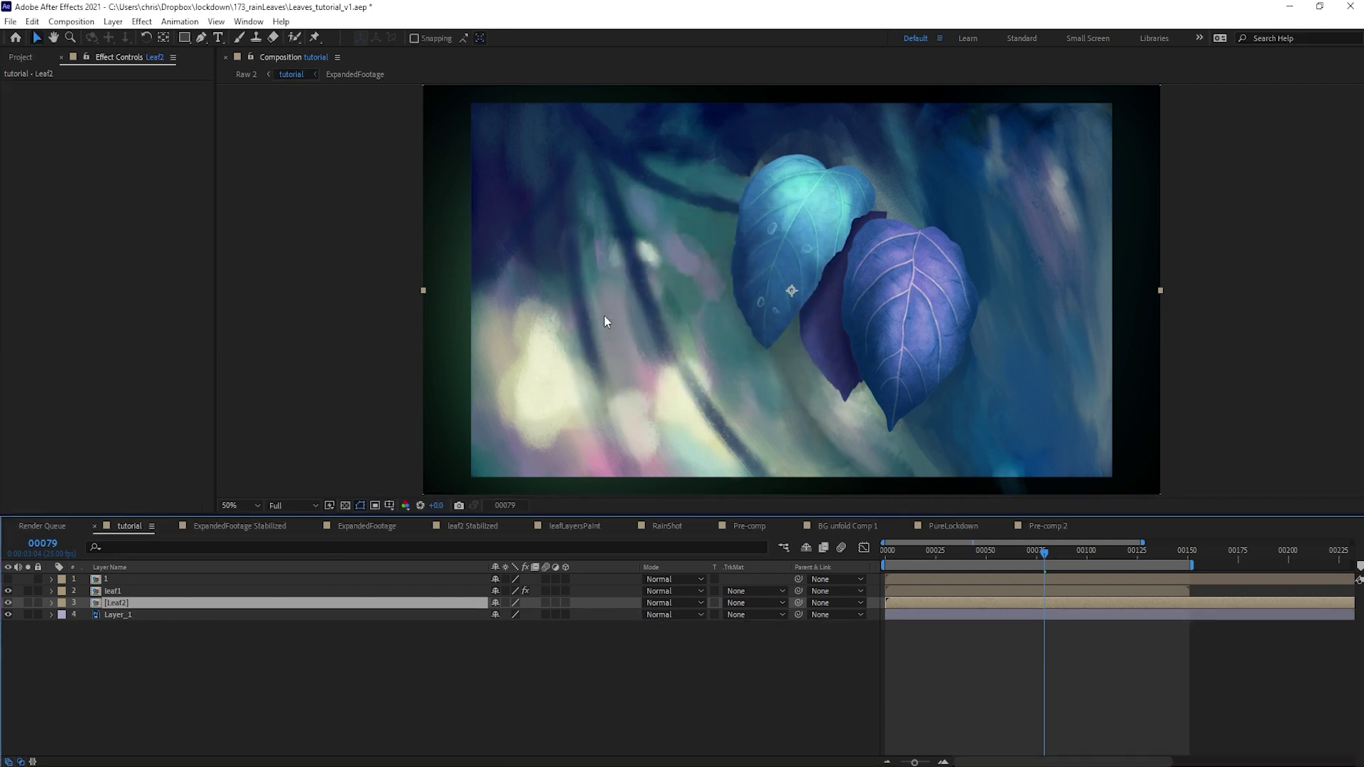
# Step: Try moving the Leaf2 pre-comp within the frame, and undo the move
pyautogui.click(867, 358)
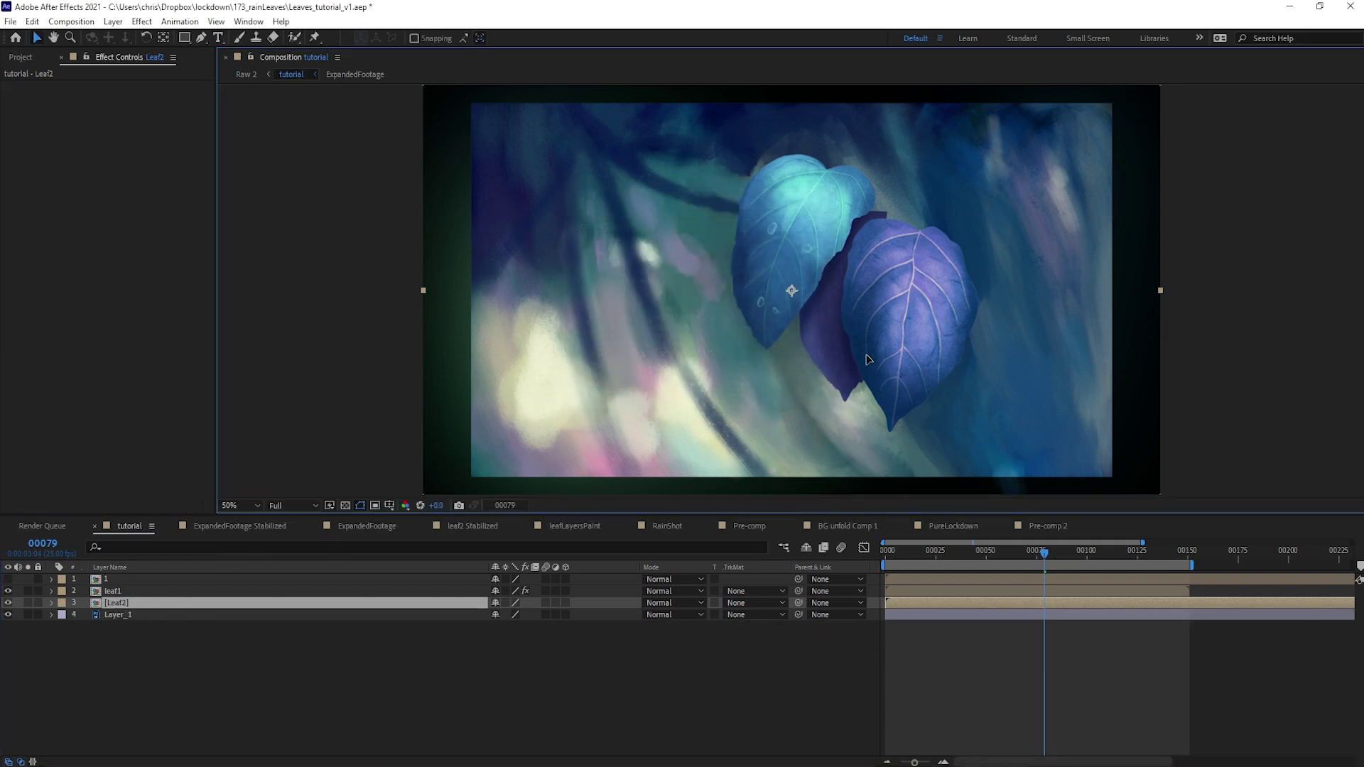
pyautogui.moveTo(867, 359); pyautogui.dragTo(784, 383)
pyautogui.hotkey('ctrl', 'z')
# Step: Look inside the Leaf2 pre-comp at its two layers, and return to the tutorial composition
pyautogui.doubleClick(119, 605)
pyautogui.click(118, 593)
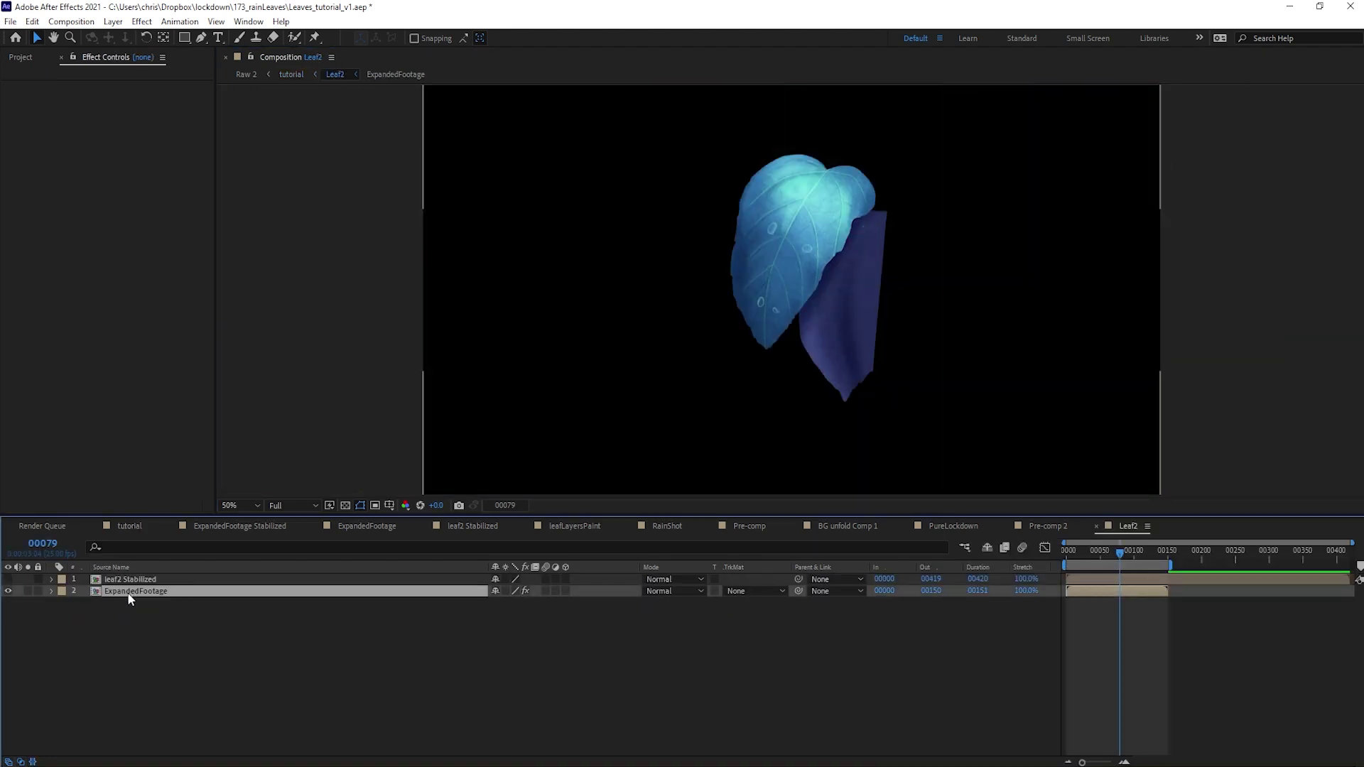
pyautogui.press('Tab')
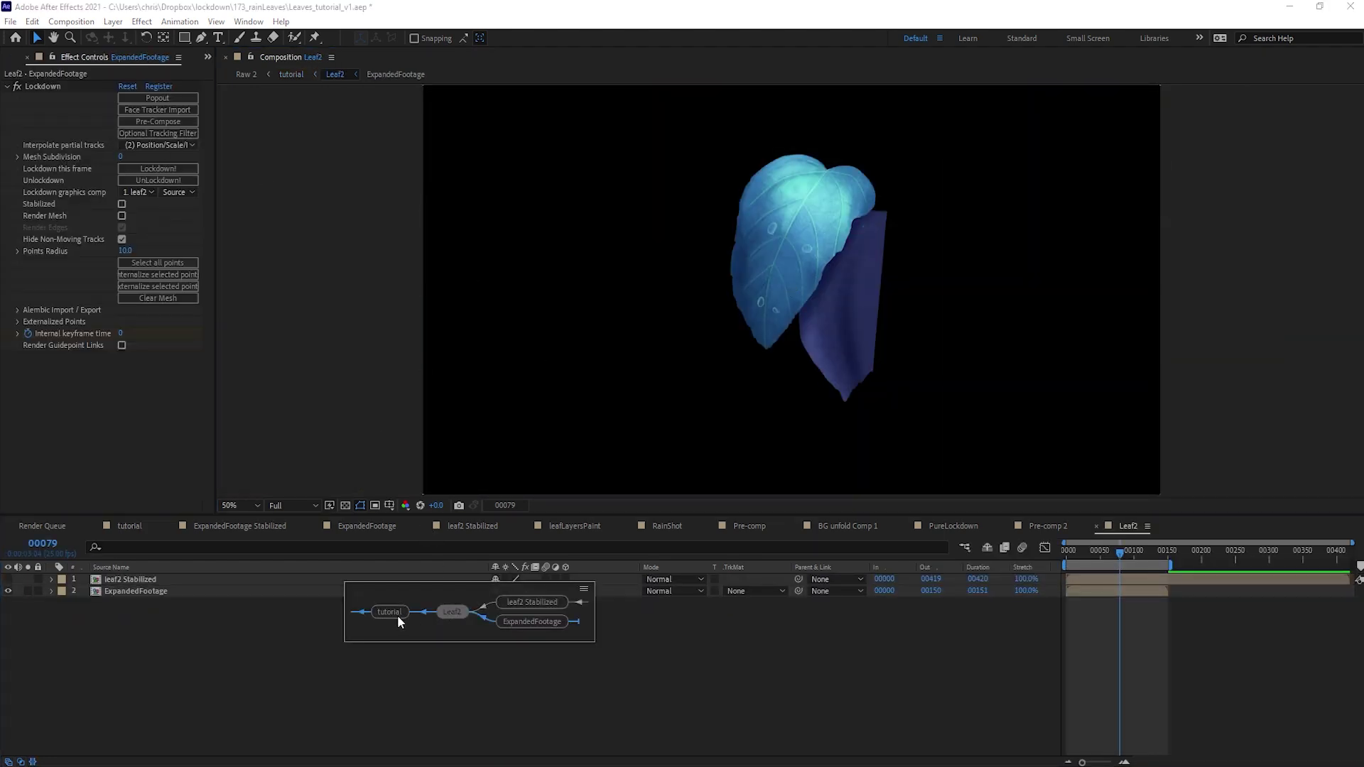
pyautogui.click(373, 612)
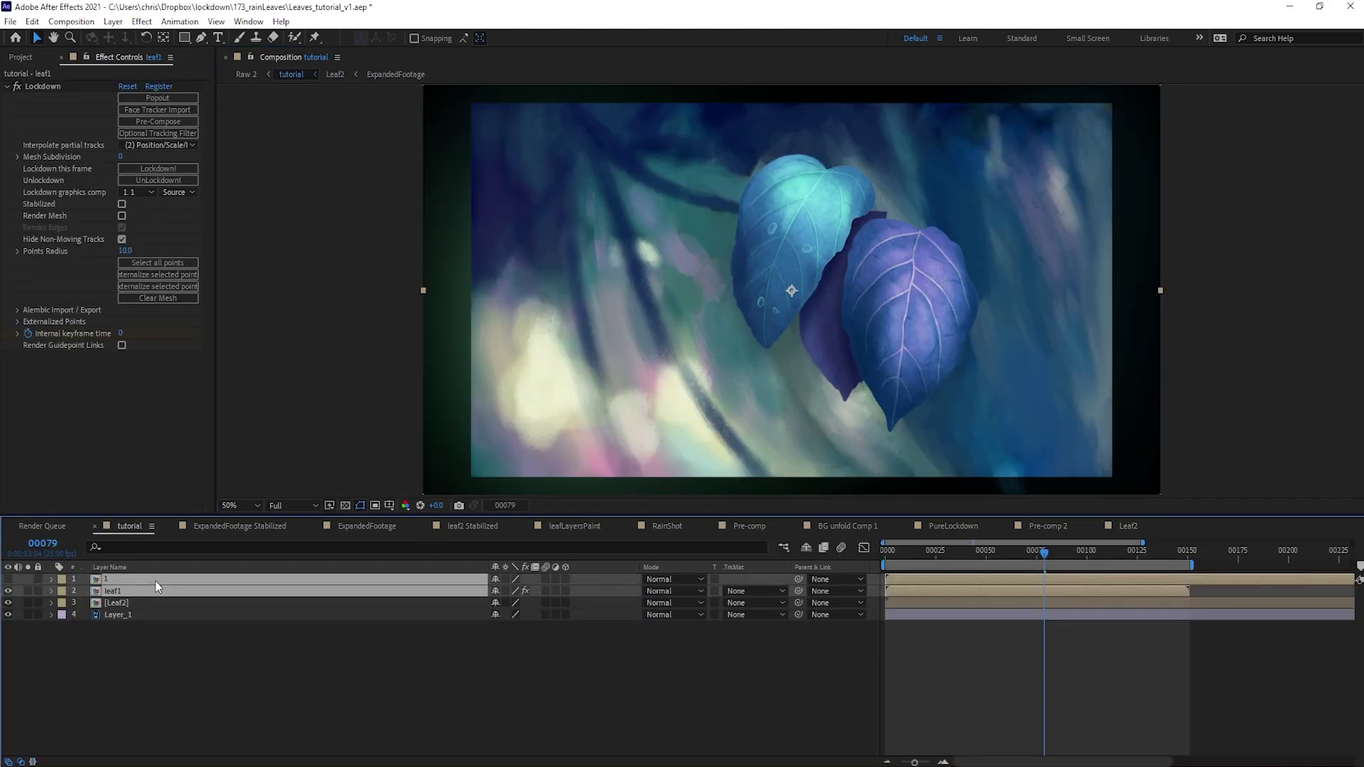
# Step: Pre-compose the layers 1 and leaf1 together into a composition named Leaf 1, and clear the selection
pyautogui.hotkey('ctrl', 'shift', 'c')
pyautogui.write('Leaf 1')
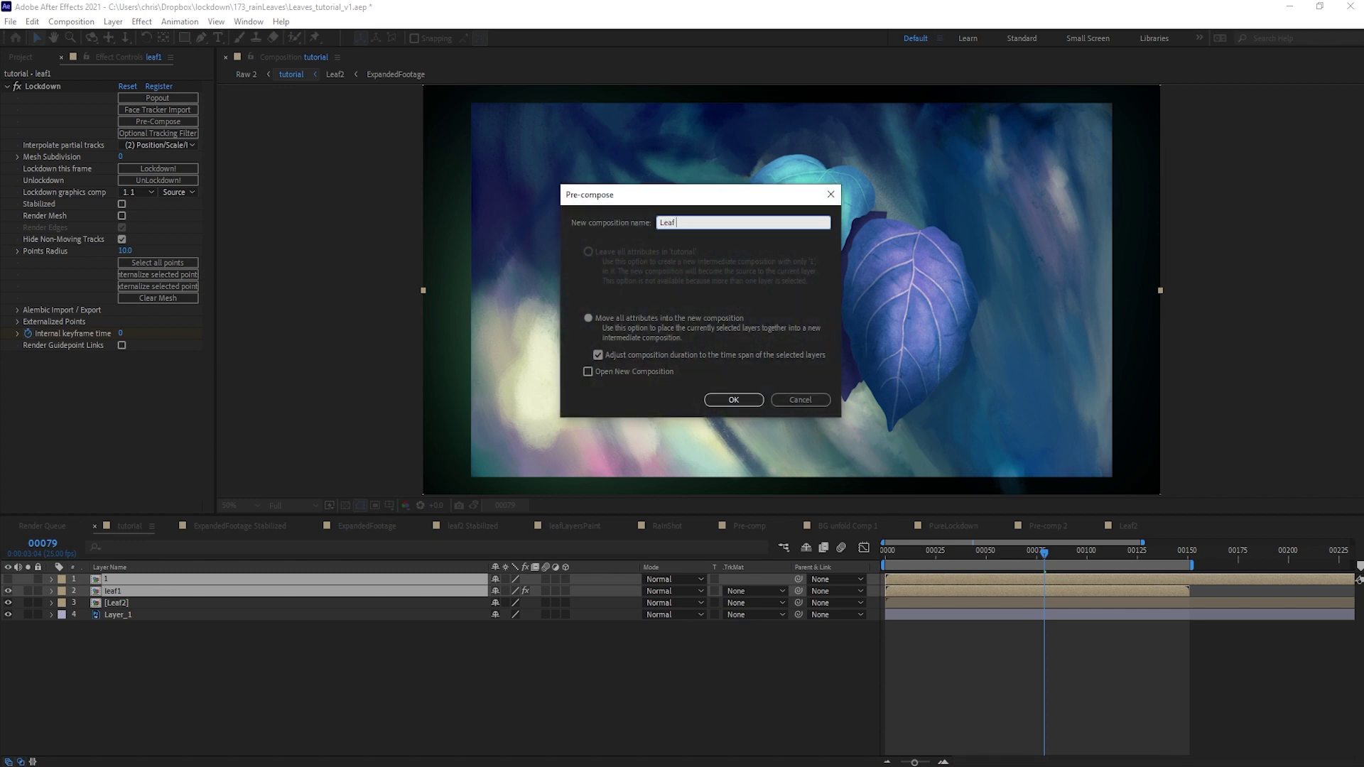
pyautogui.press('Return')
pyautogui.click(573, 681)
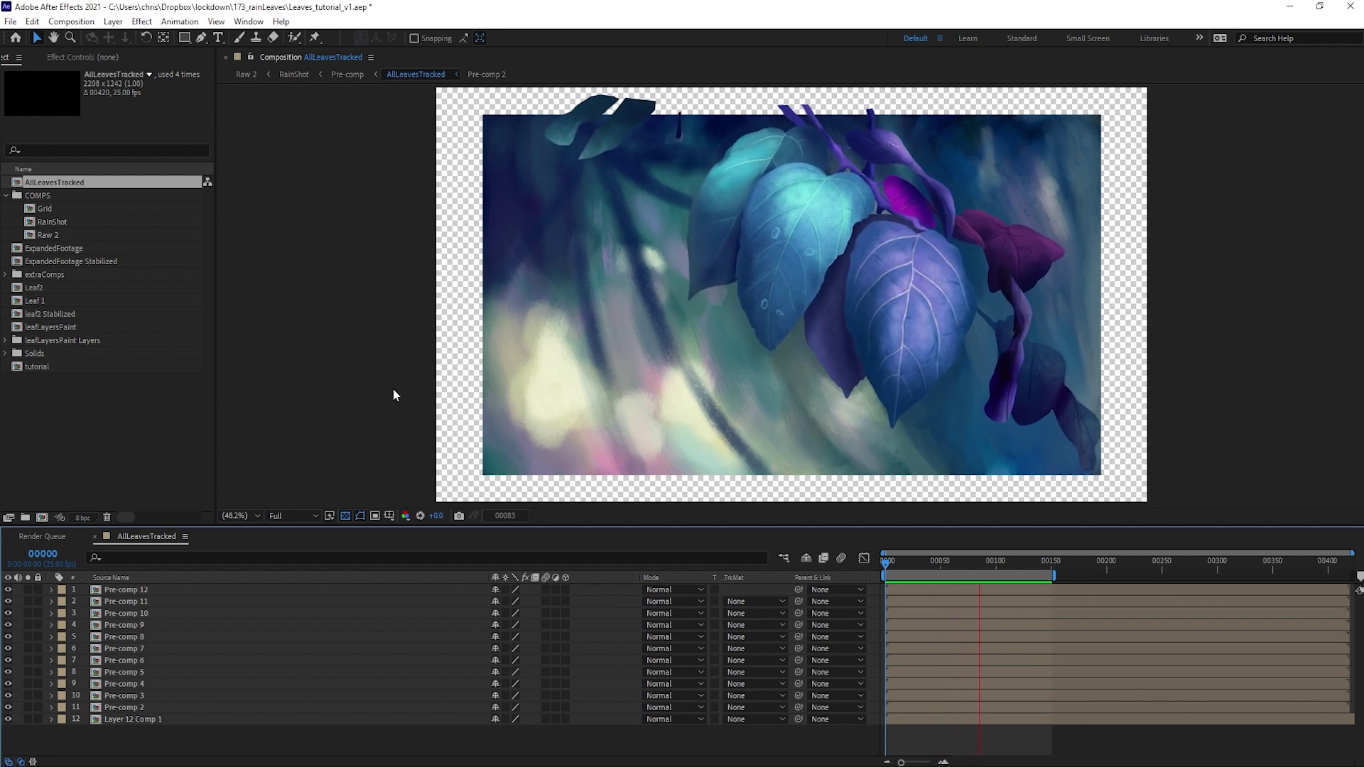
# Step: In AllLeavesTracked, add a black solid at full composition size above Pre-comp 12
pyautogui.click(220, 590)
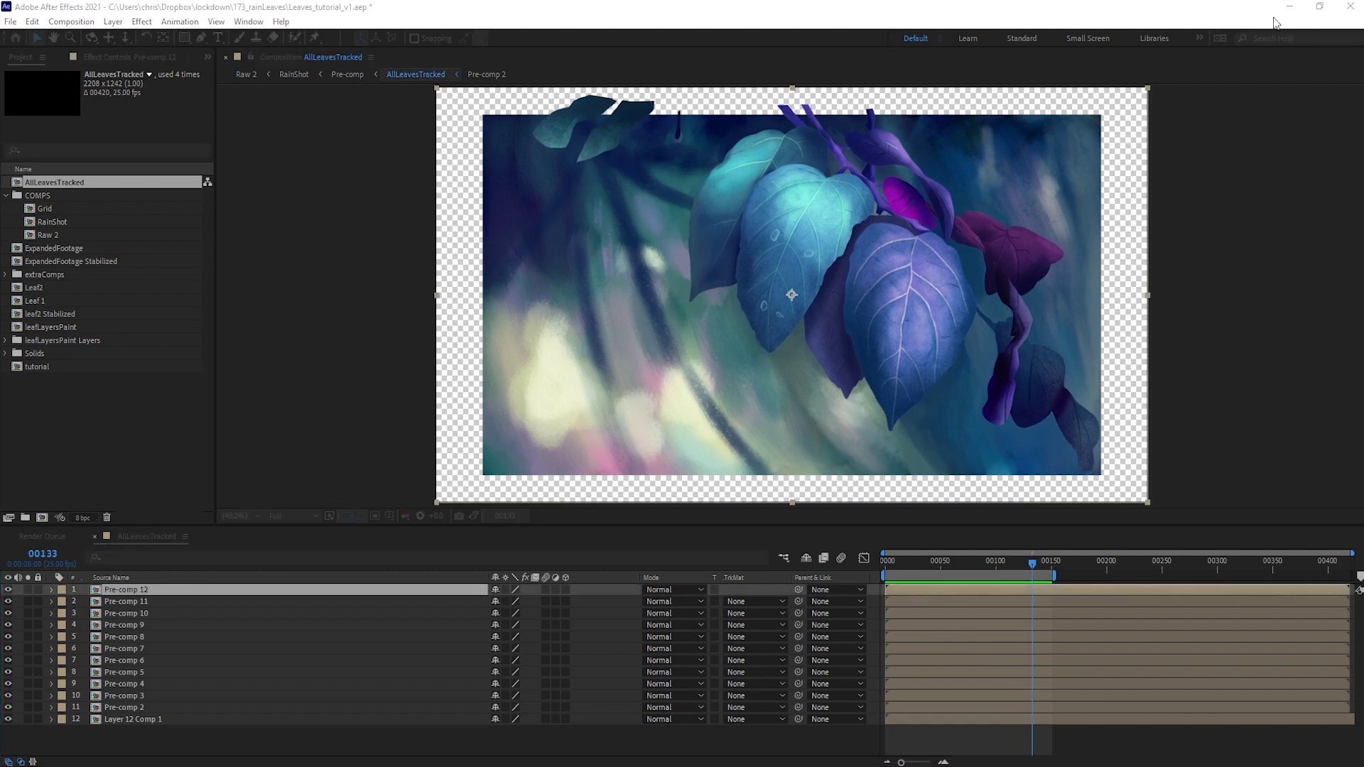
pyautogui.hotkey('ctrl', 'y')
pyautogui.click(503, 528)
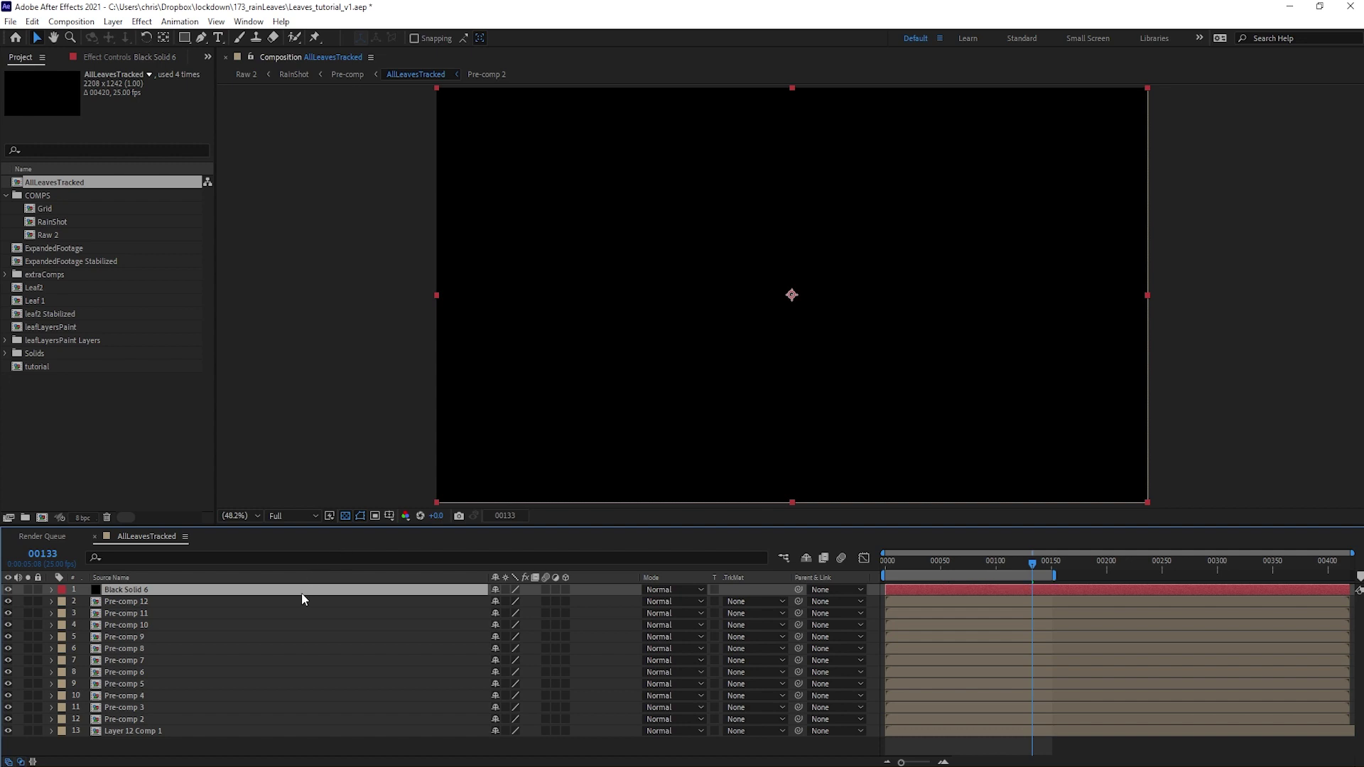
# Step: Add a second black solid on top, 1920 px wide and 1080 px high
pyautogui.hotkey('ctrl', 'y')
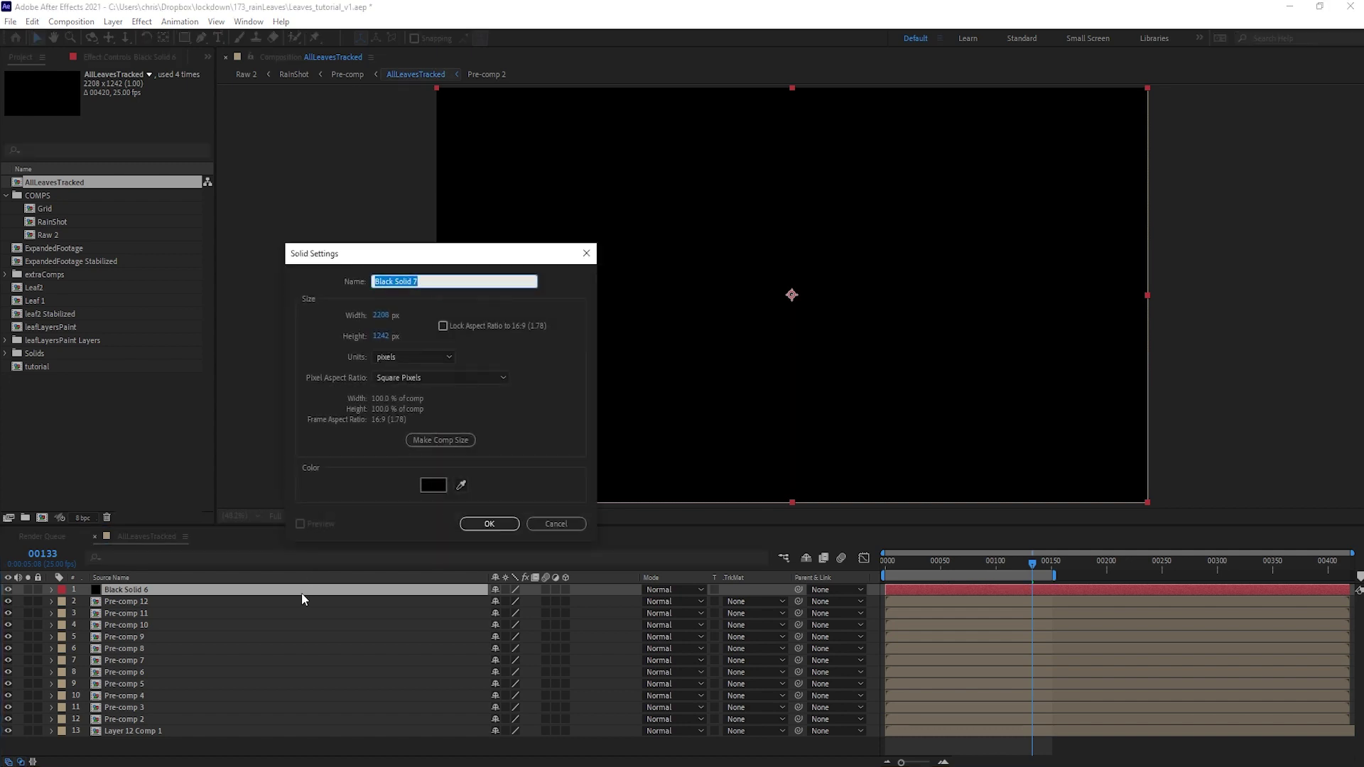
pyautogui.click(377, 317)
pyautogui.write('1920')
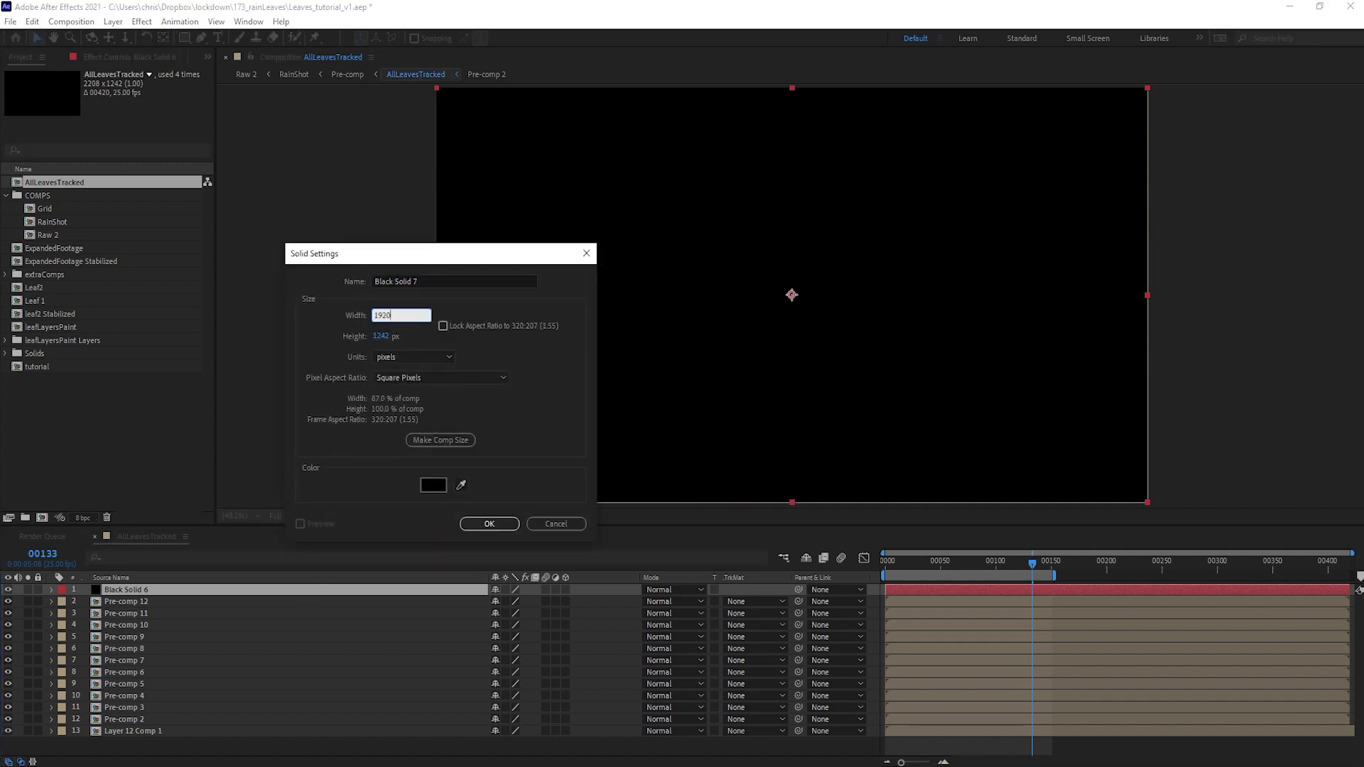
pyautogui.press('Tab')
pyautogui.write('1080')
pyautogui.press('Return')
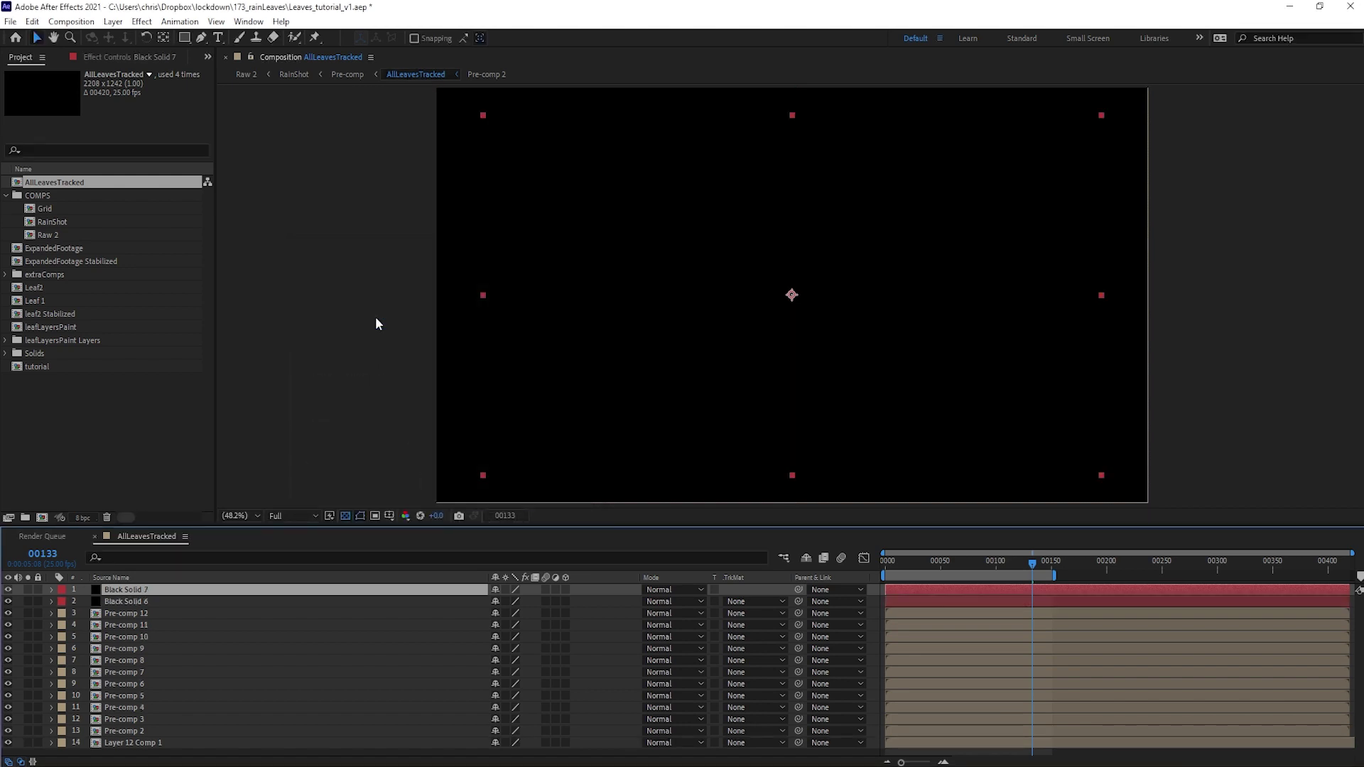
# Step: Set the full-size Black Solid 6 to an inverted alpha matte of Black Solid 7, and return to frame 0
pyautogui.click(476, 602)
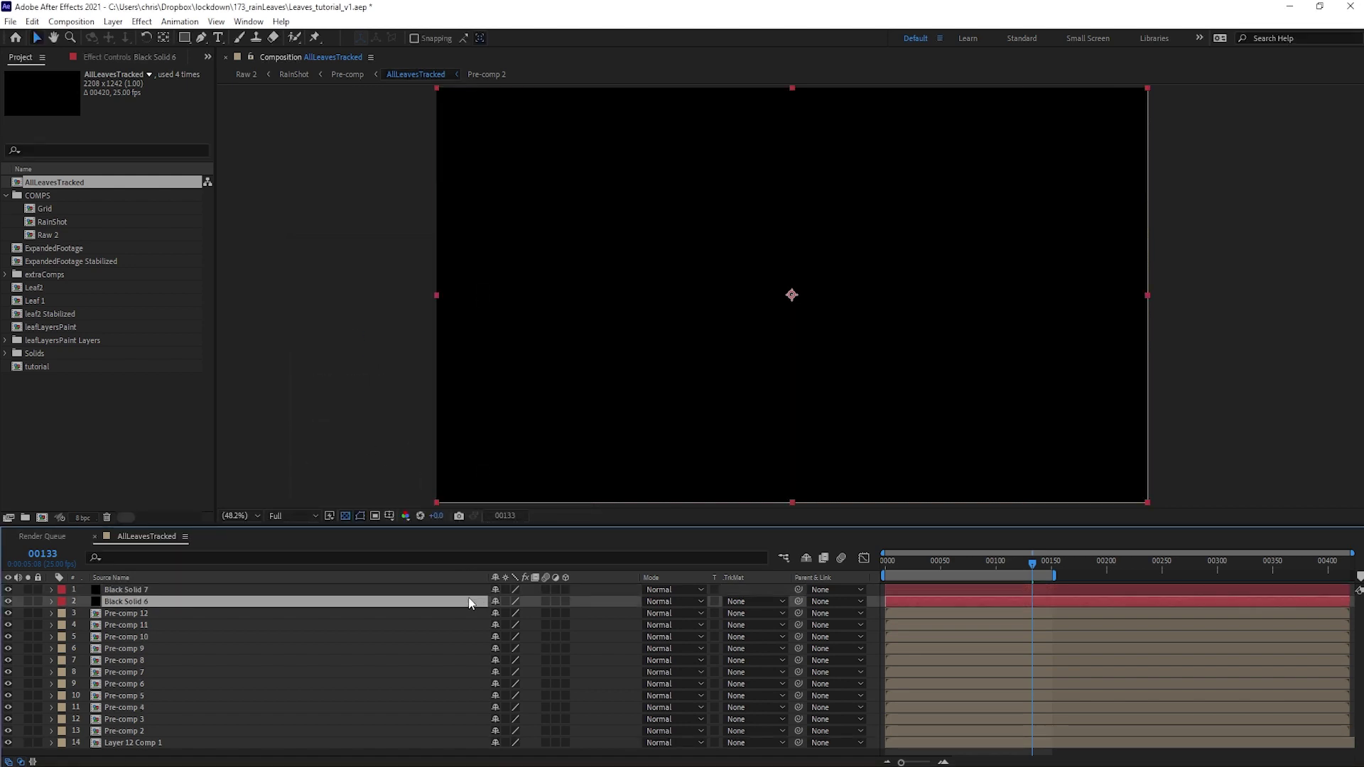
pyautogui.click(736, 601)
pyautogui.click(750, 652)
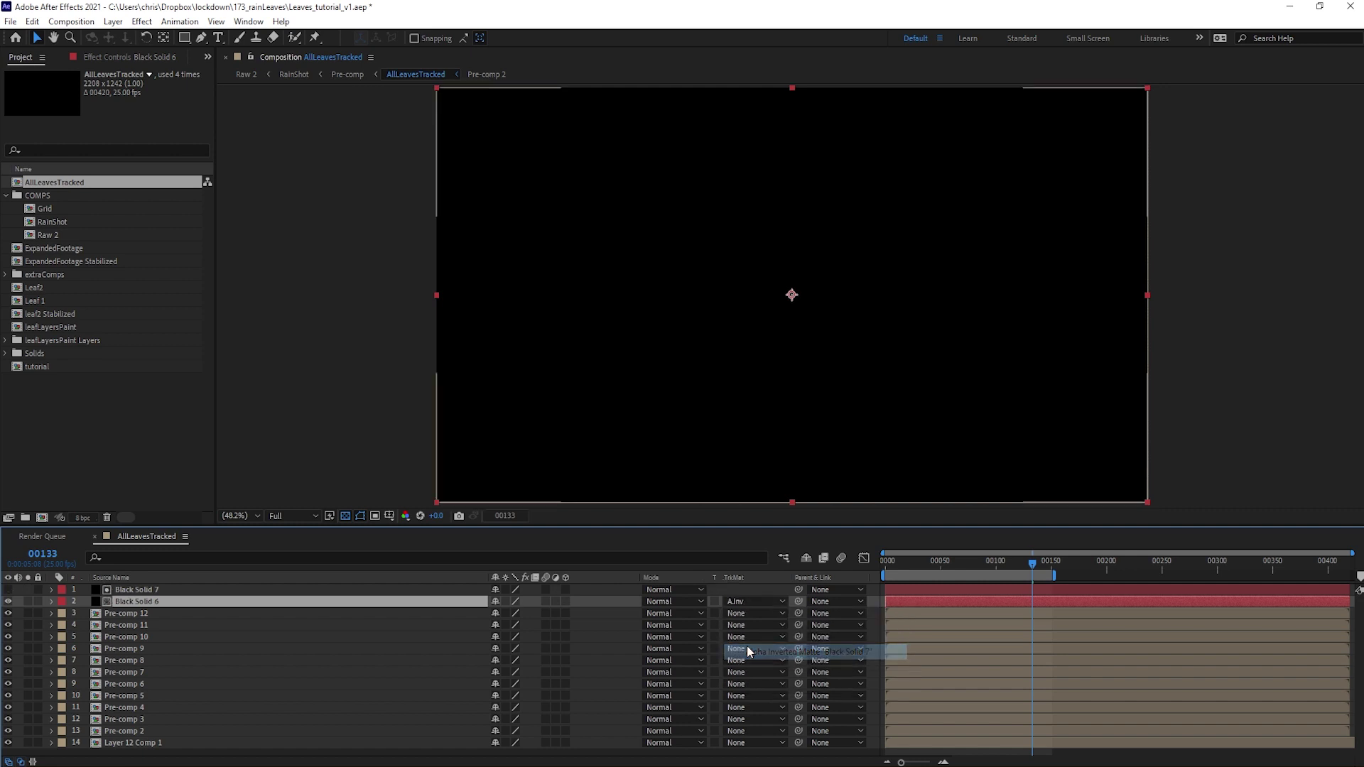
pyautogui.moveTo(1019, 568); pyautogui.dragTo(90, 590)
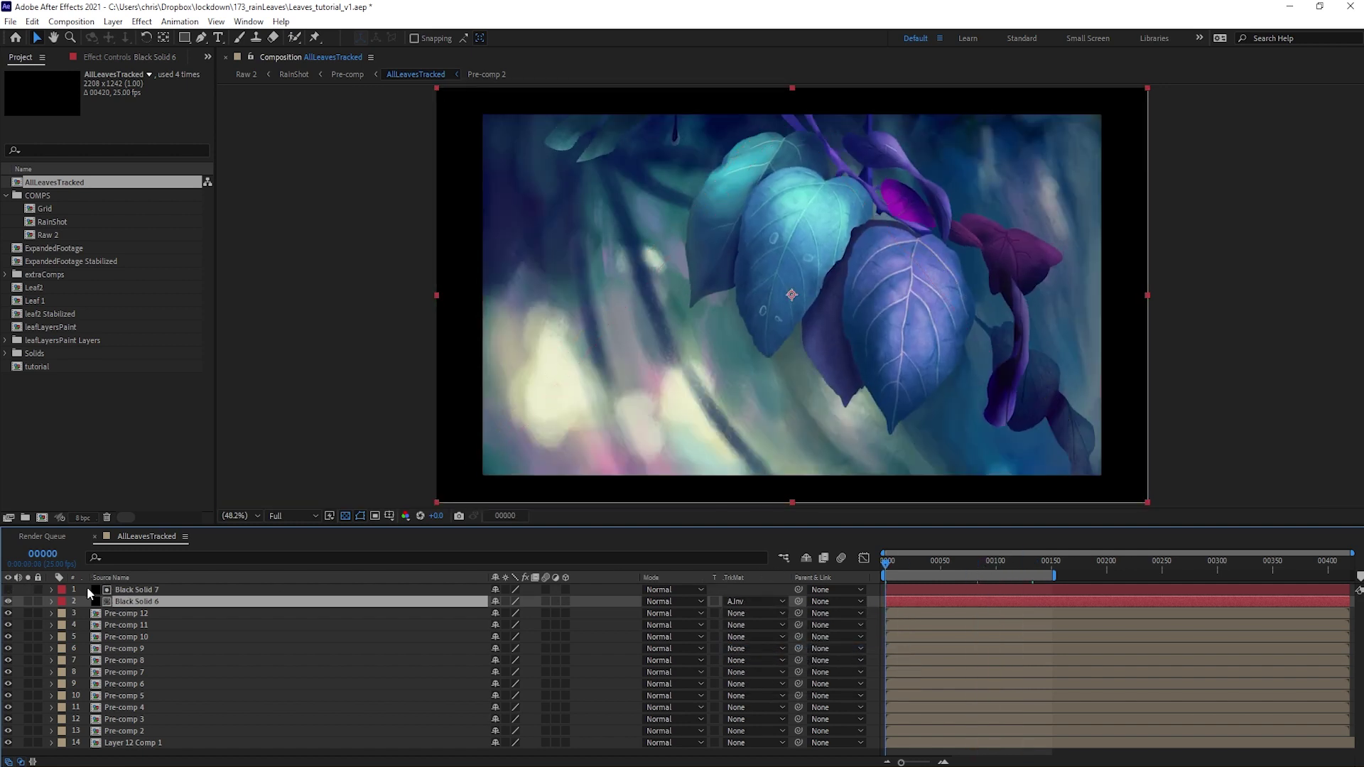
# Step: Toggle the matted solid's visibility to compare the frame edges, and rename the layer border
pyautogui.click(7, 601)
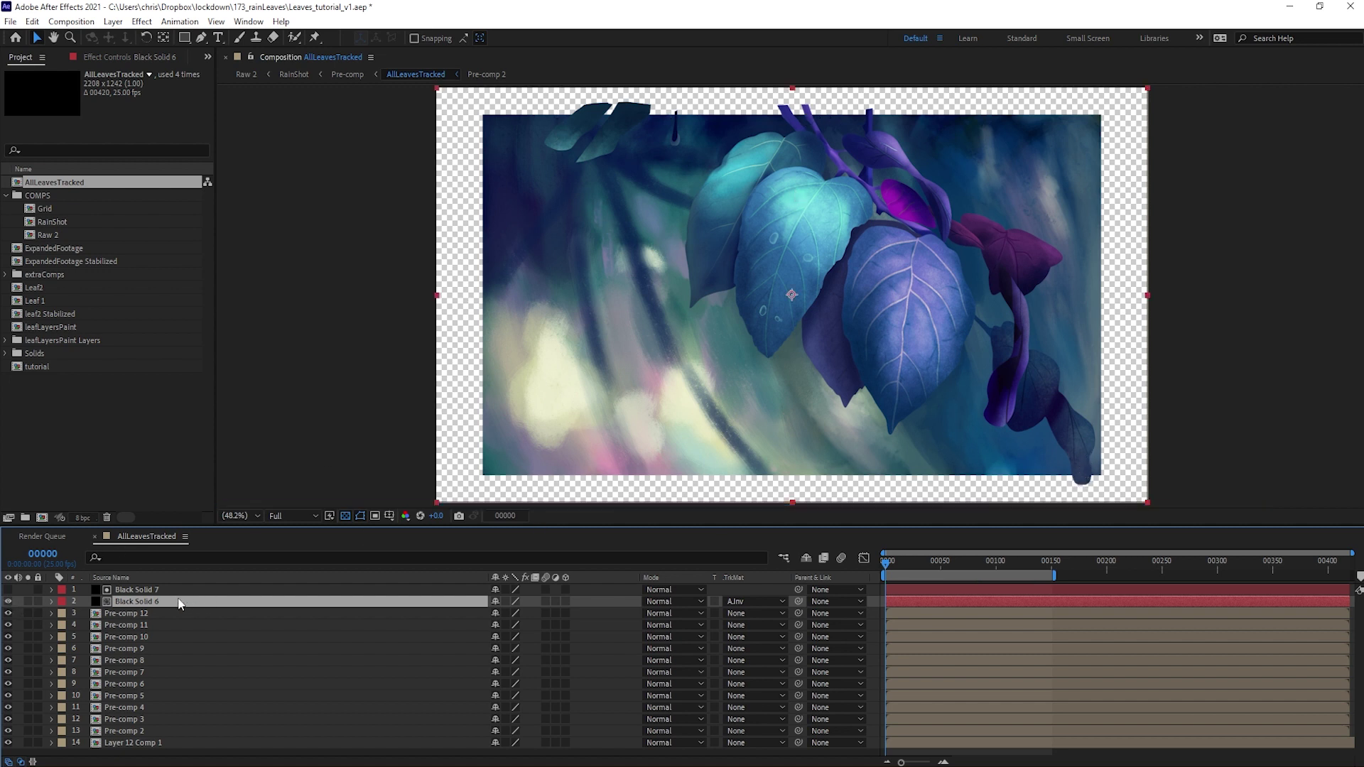
pyautogui.press('Return')
pyautogui.write('border')
pyautogui.press('Return')
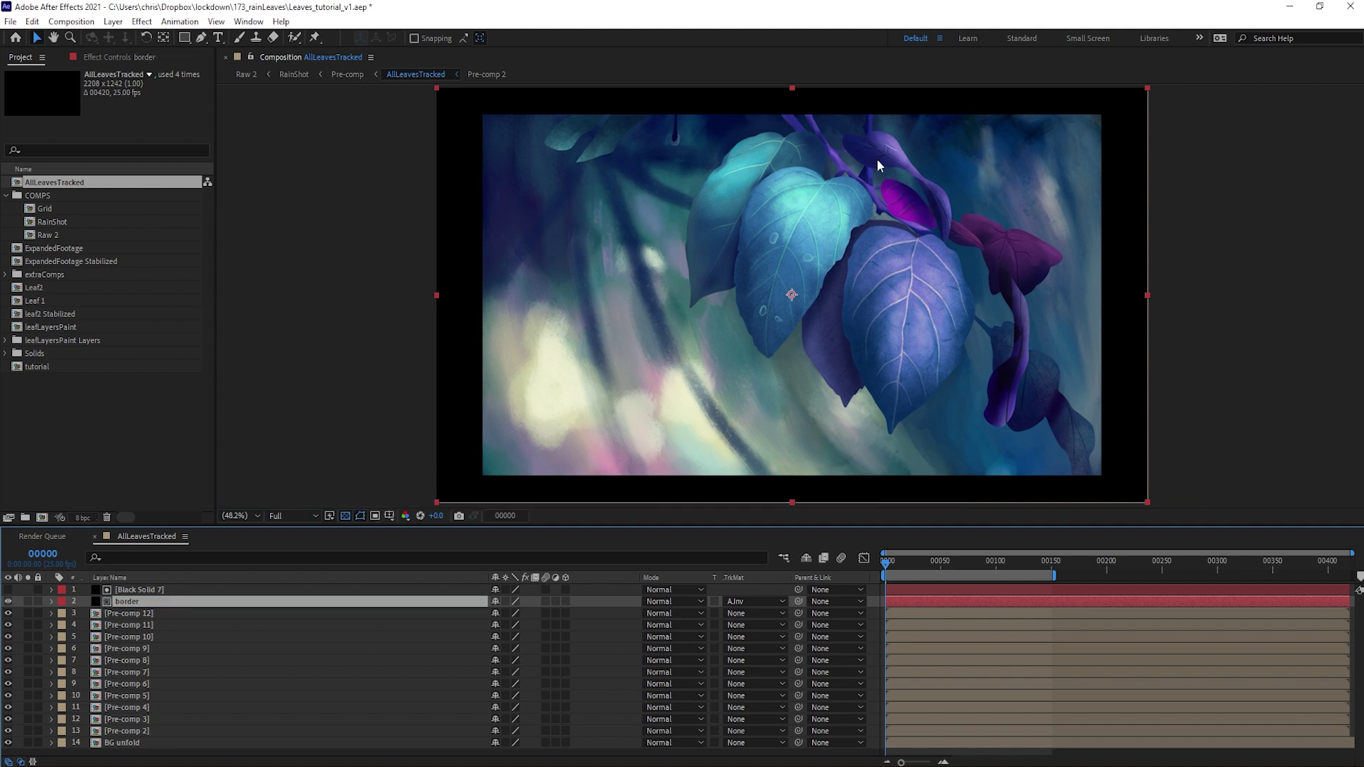
# Step: Add an adjustment layer directly above Pre-comp 12 and apply Turbulent Displace to it with an Amount of 7
pyautogui.click(145, 615)
pyautogui.hotkey('ctrl', 'alt', 'y')
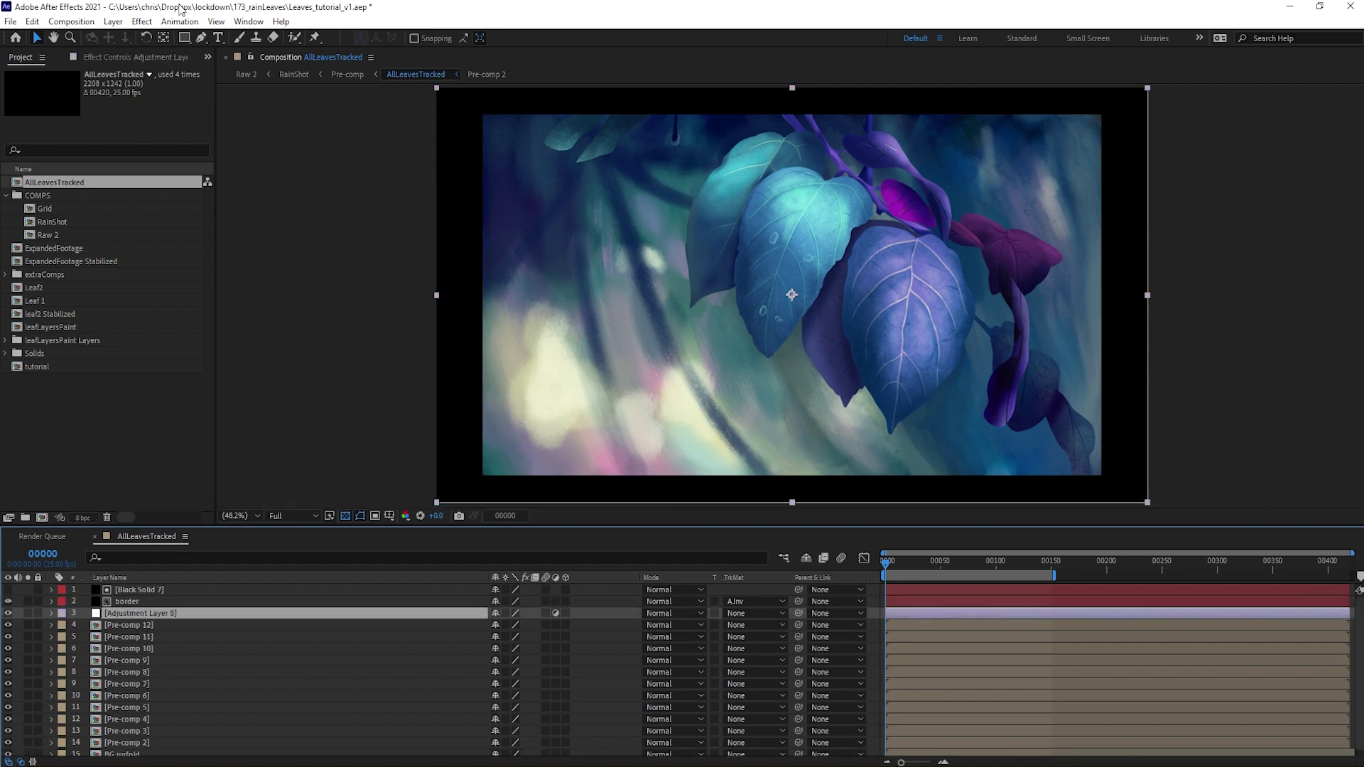
pyautogui.click(144, 24)
pyautogui.moveTo(313, 196)
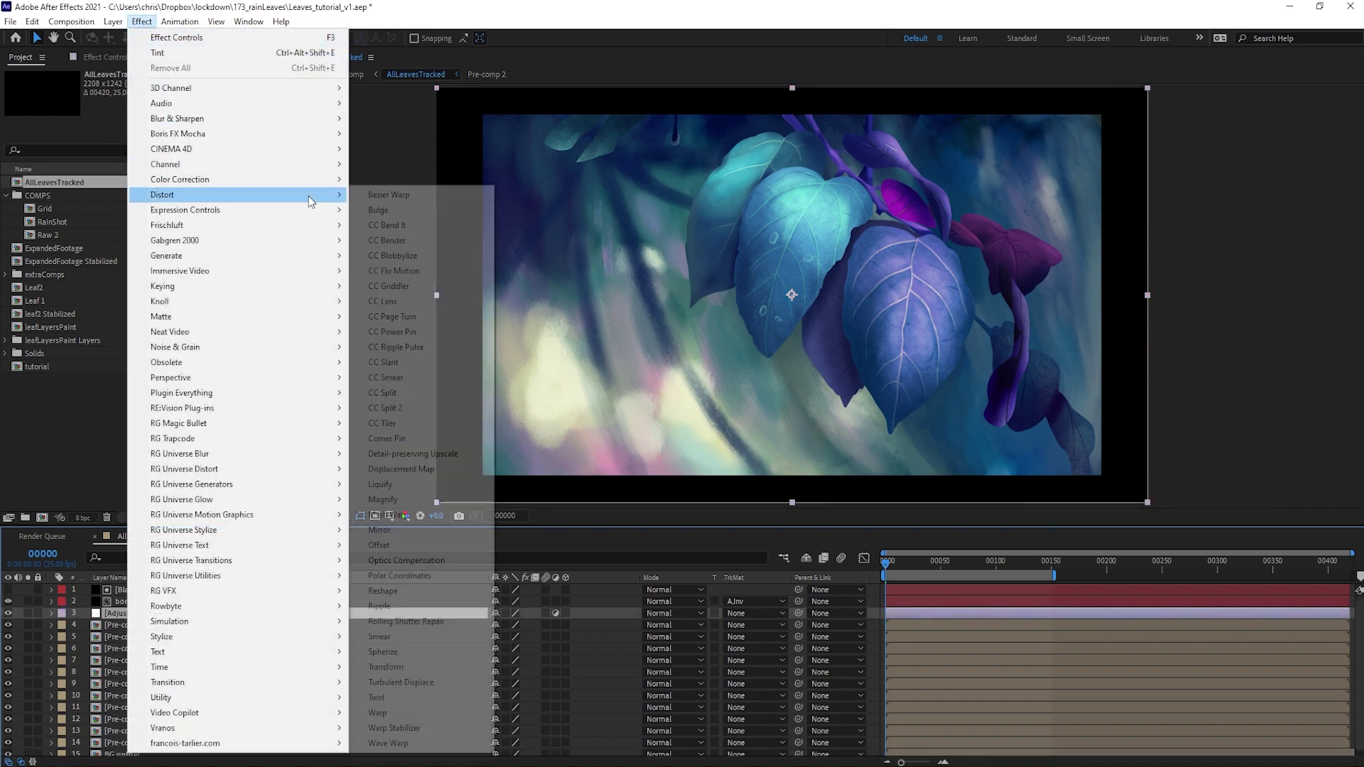
pyautogui.click(437, 683)
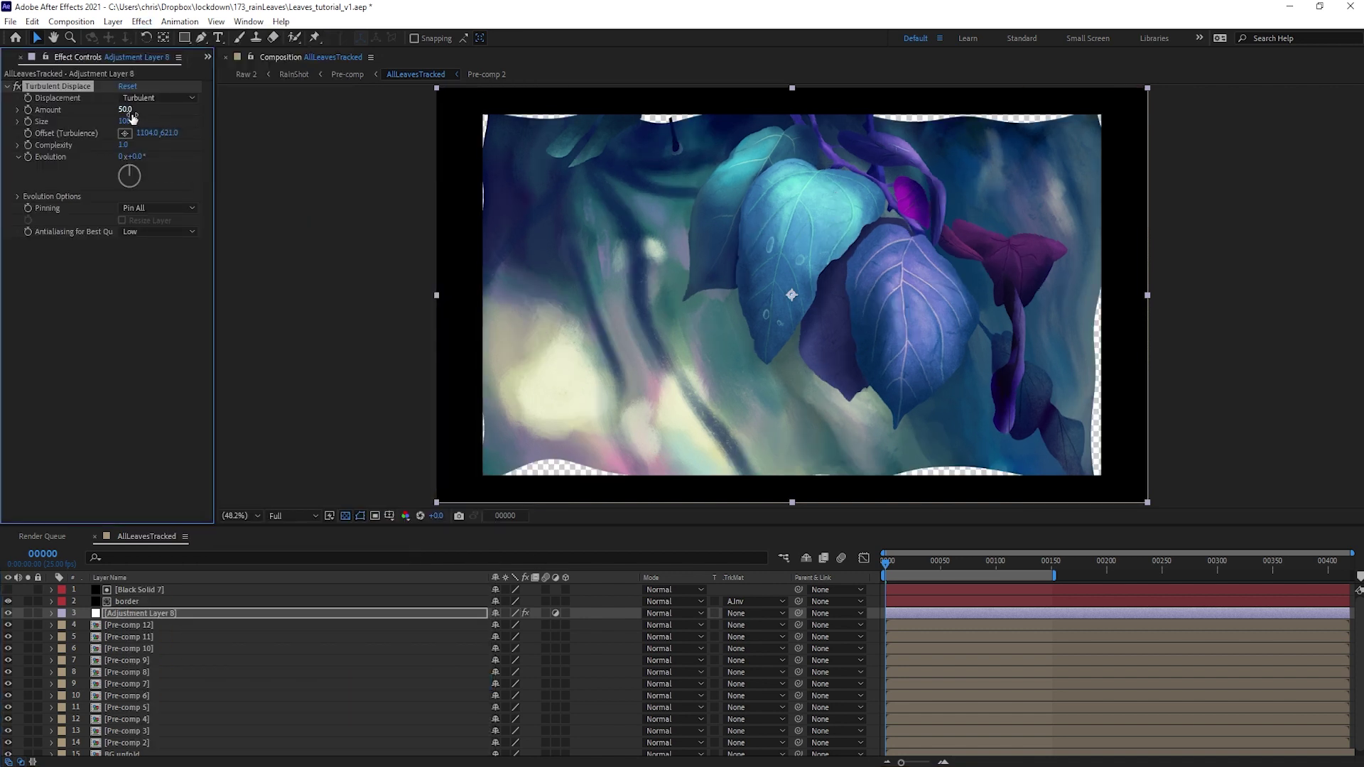
pyautogui.write('7')
pyautogui.press('Return')
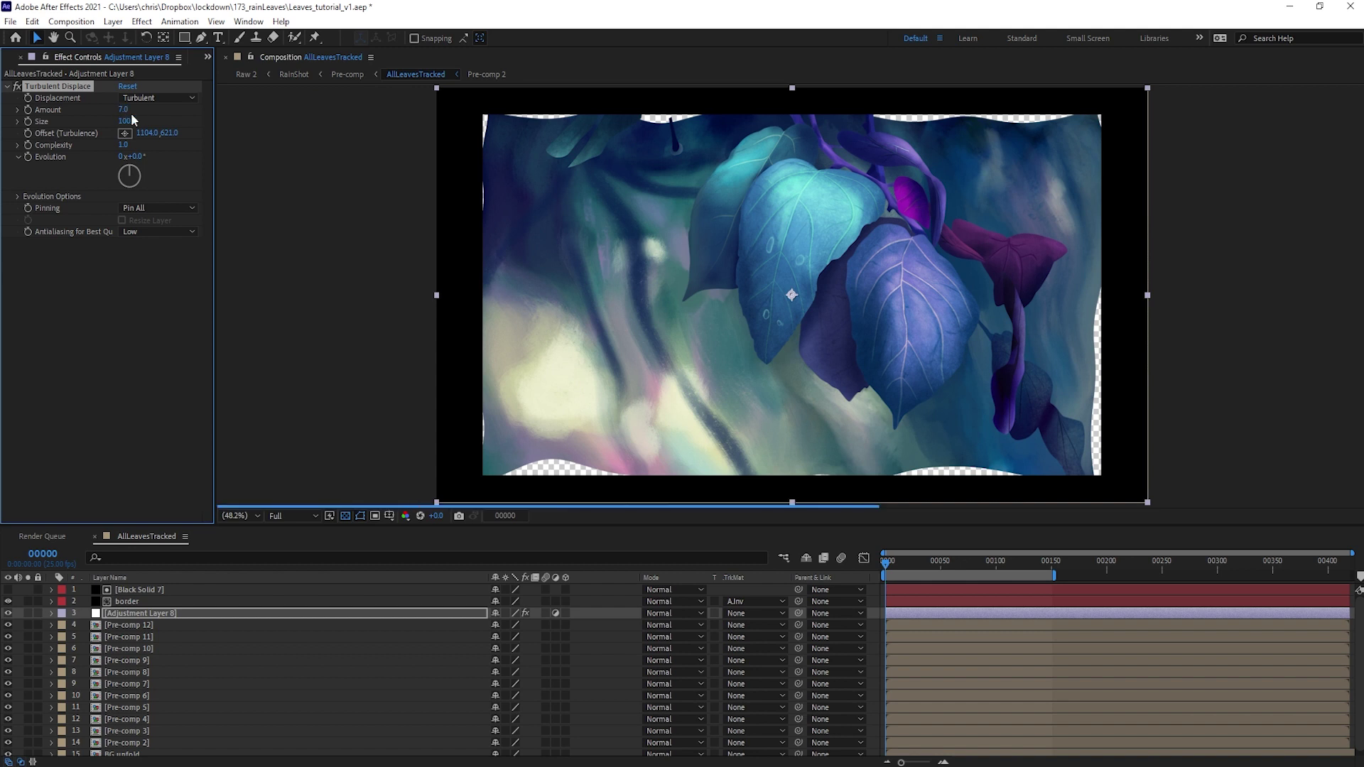
# Step: Keyframe Turbulent Displace's Offset from about 1112, 82 at frame 0 to about 1108, 1216 at frame 150
pyautogui.moveTo(188, 135); pyautogui.dragTo(207, 137)
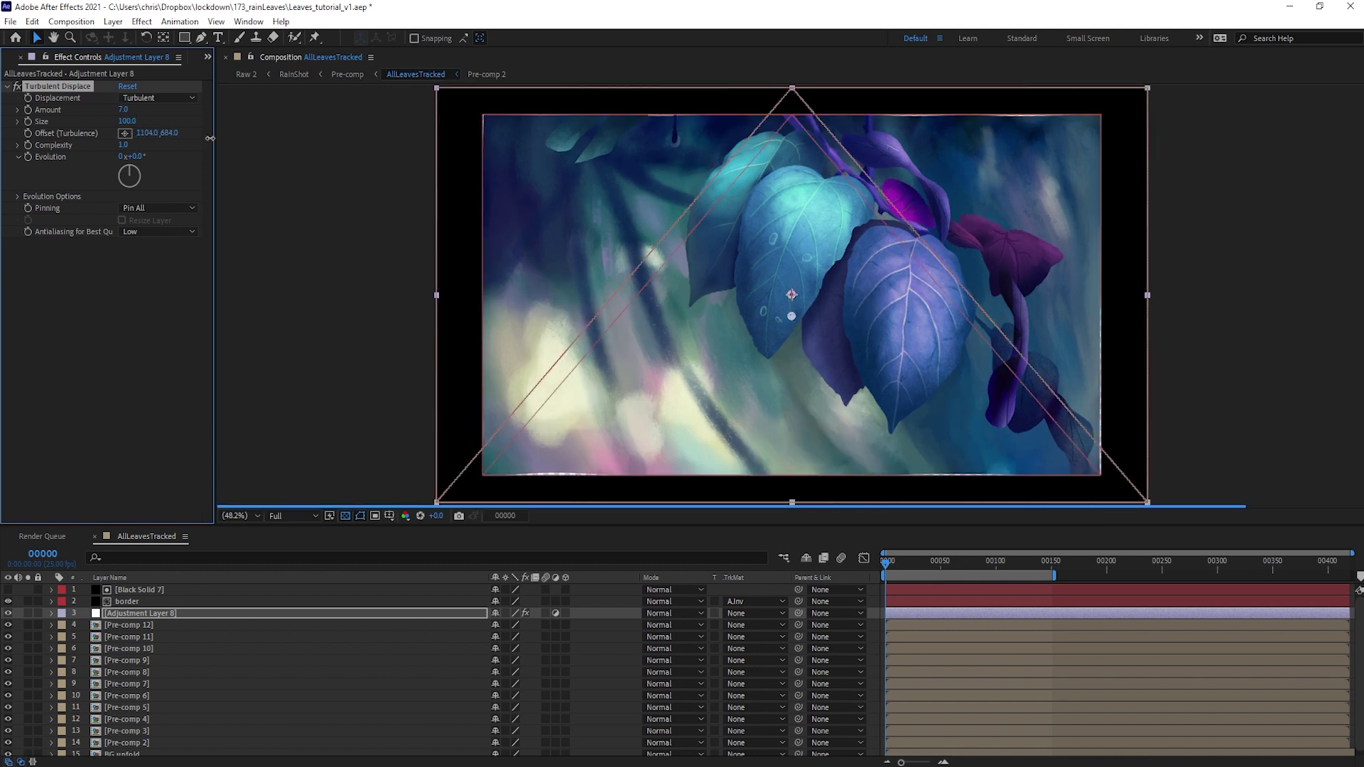
pyautogui.moveTo(790, 317); pyautogui.dragTo(795, 117)
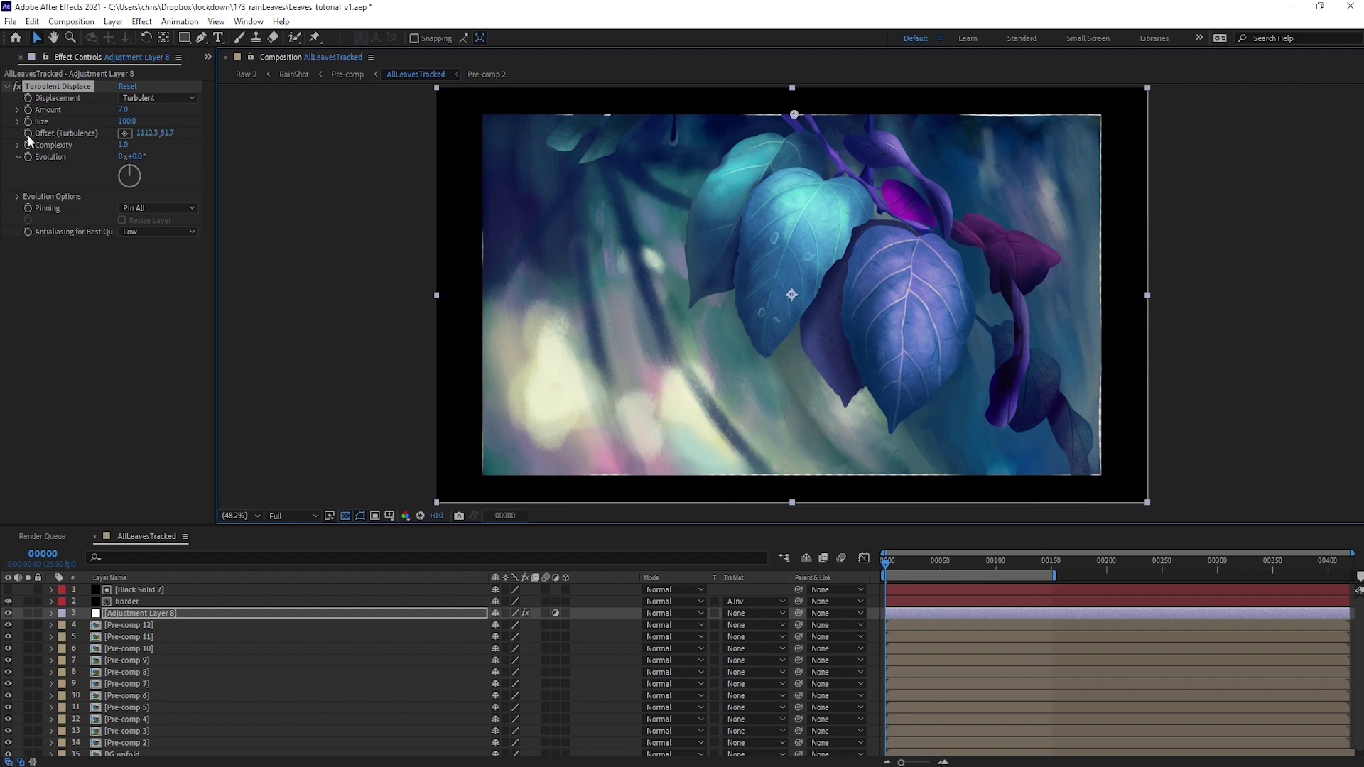
pyautogui.click(1051, 562)
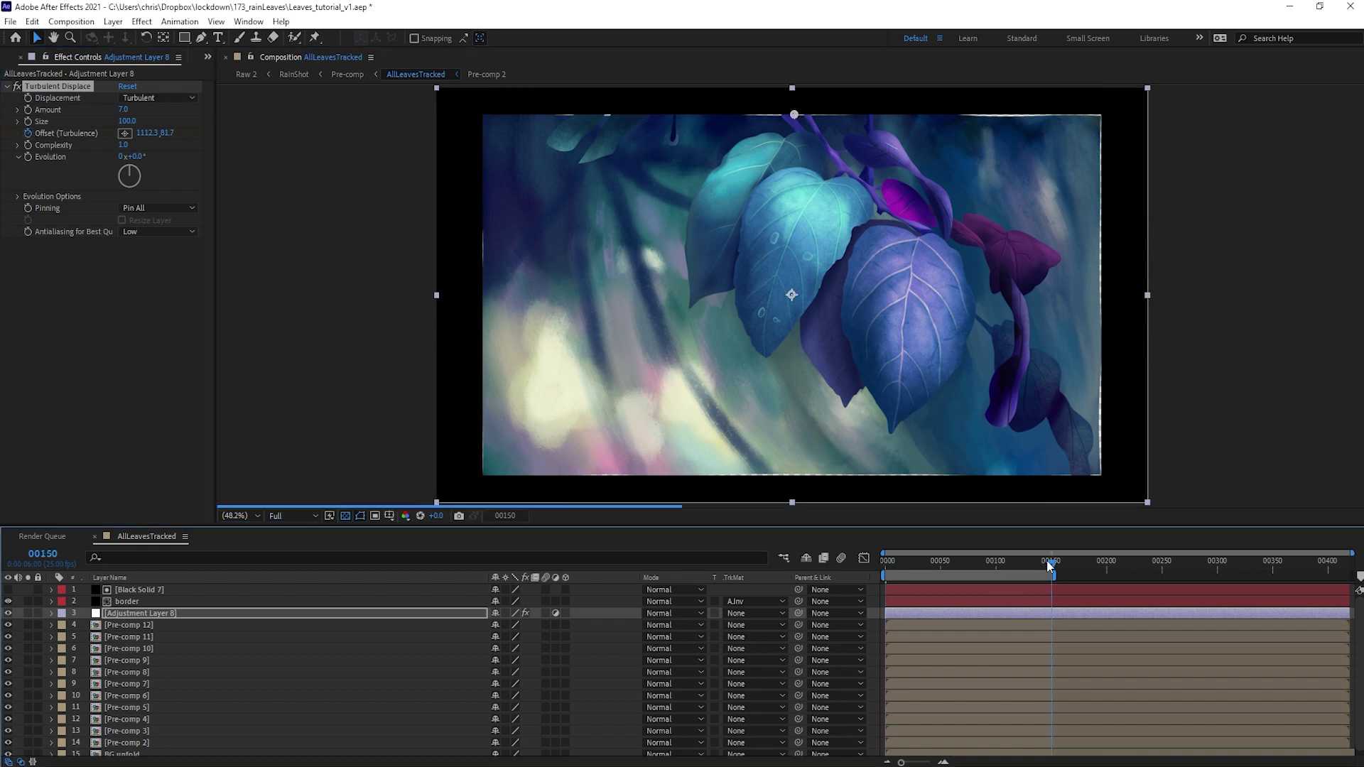
pyautogui.moveTo(796, 121); pyautogui.dragTo(793, 495)
pyautogui.click(883, 564)
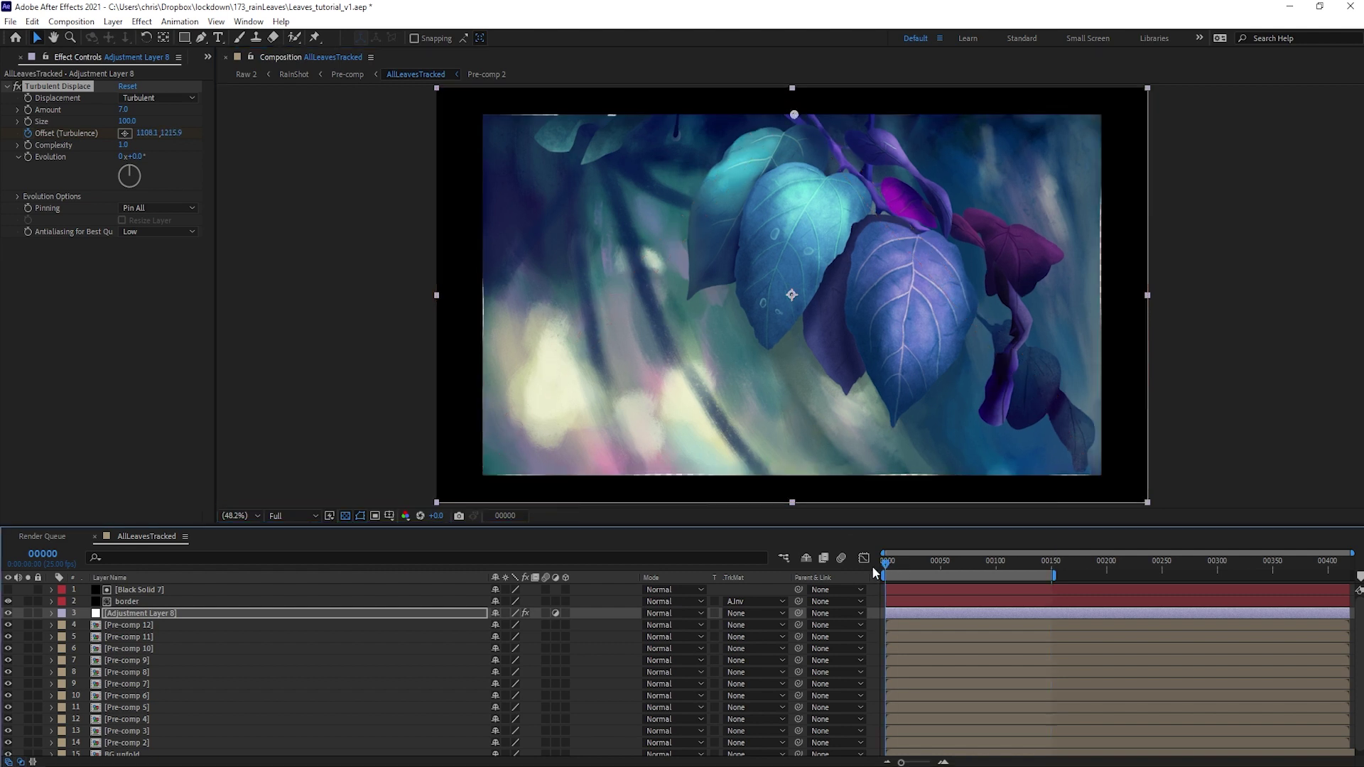
# Step: Set Turbulent Displace's Size to 7 and, after a preview from the start, its Amount to 50
pyautogui.click(125, 124)
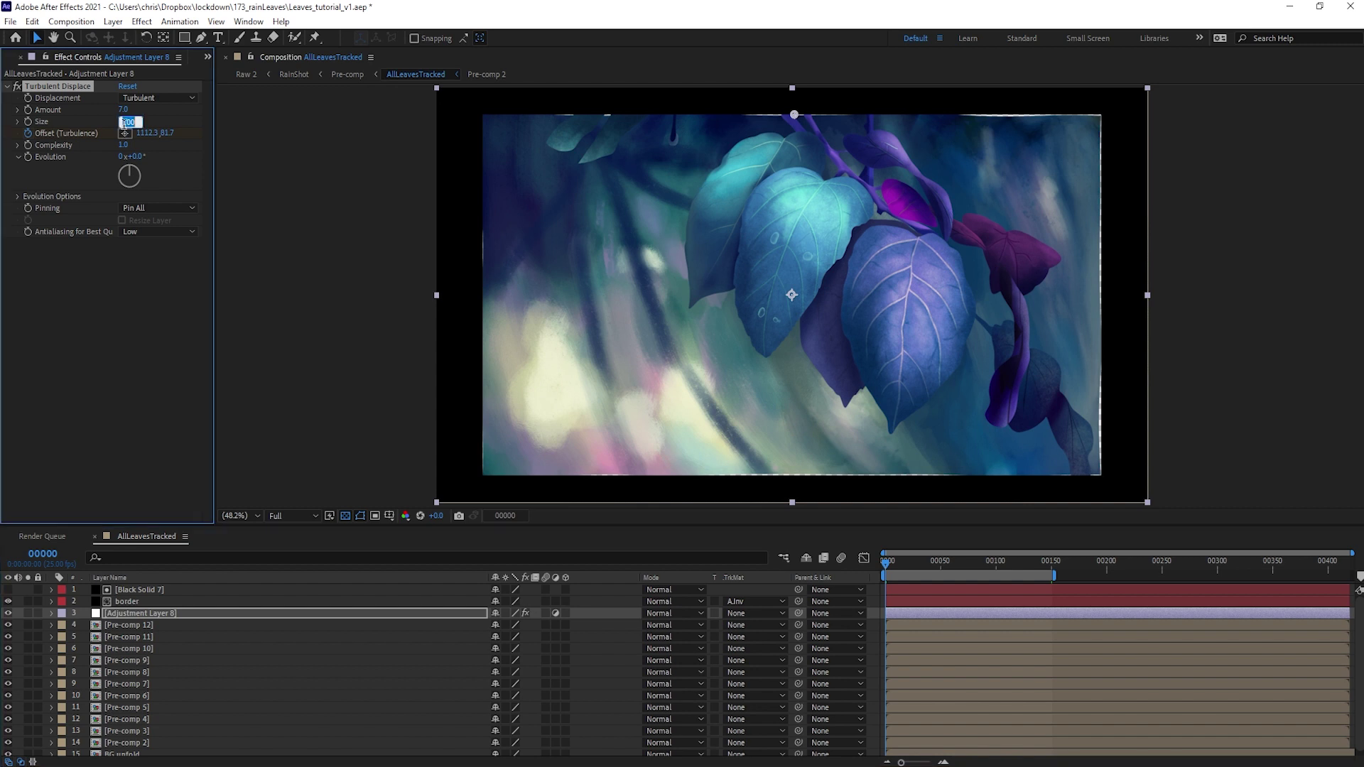
pyautogui.press('Return')
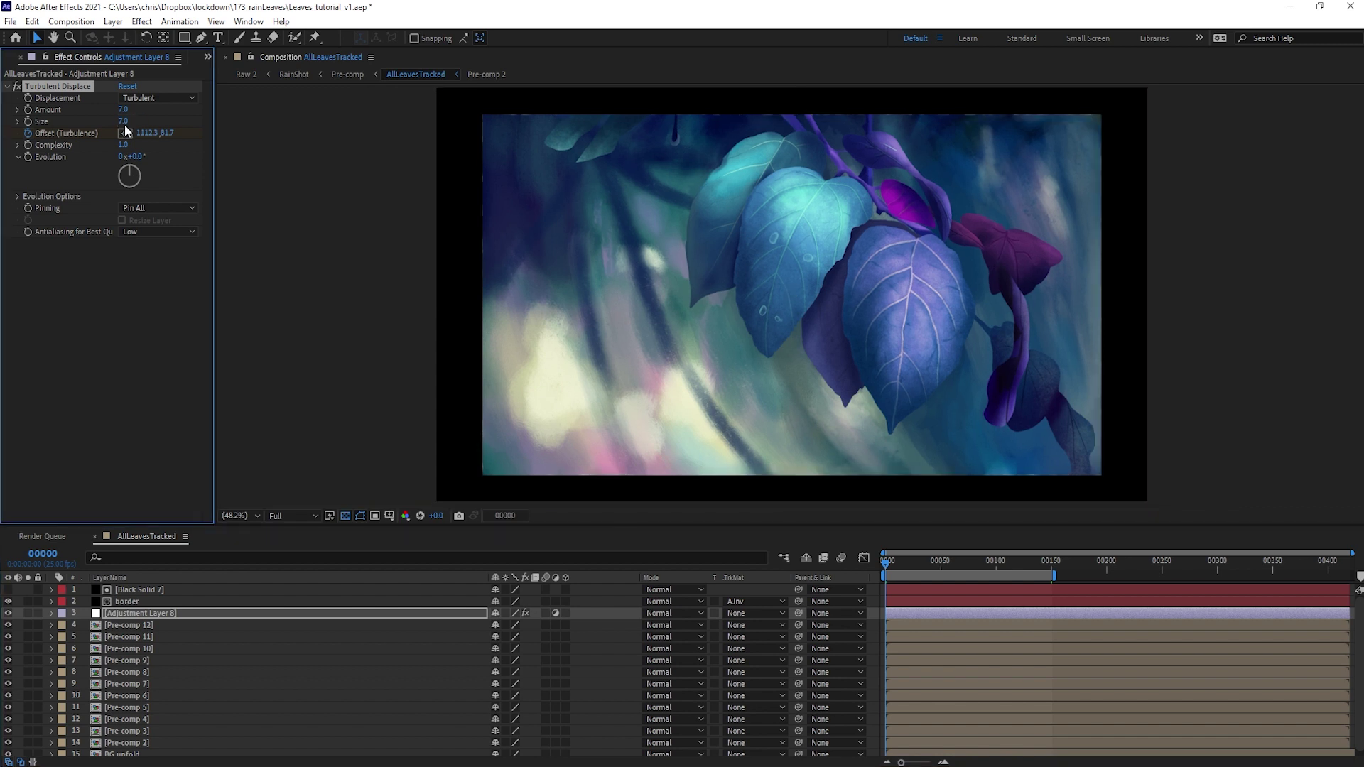
pyautogui.press('space')
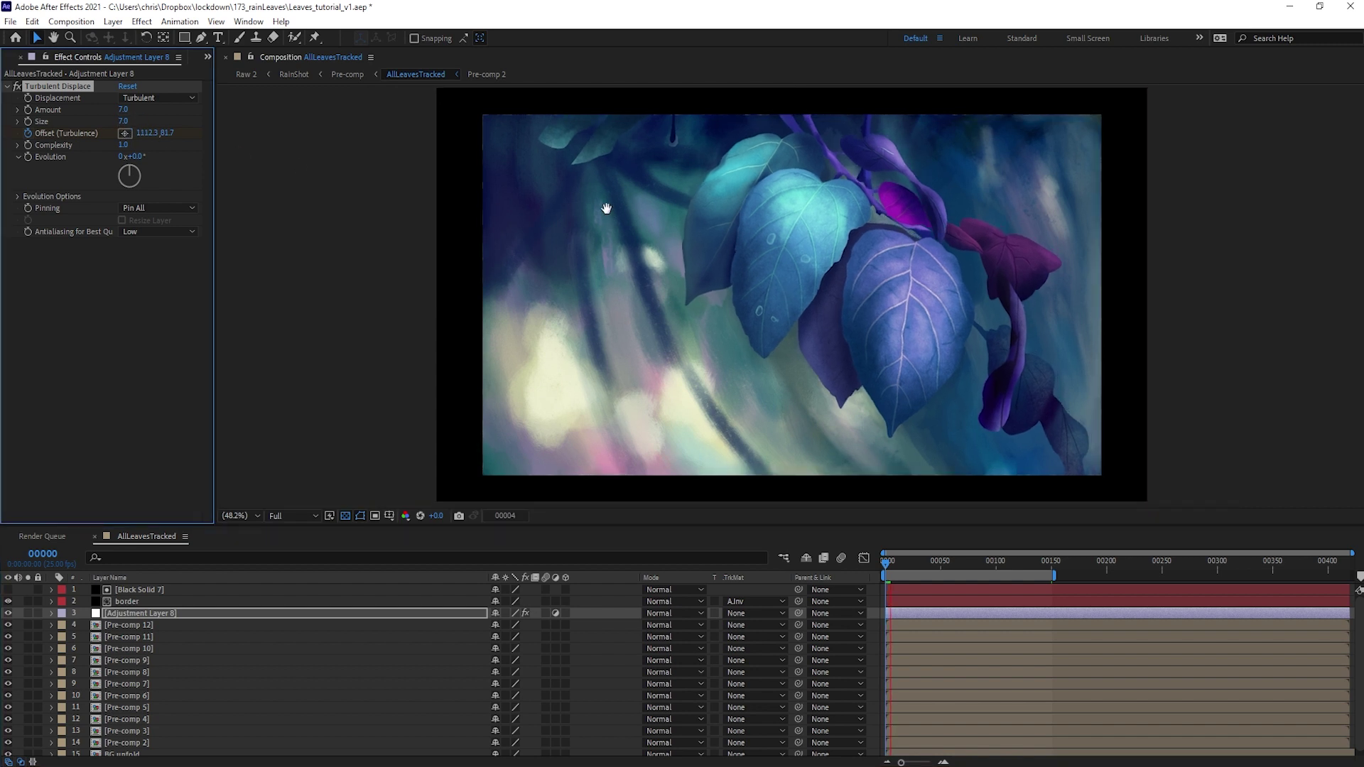
pyautogui.press('space')
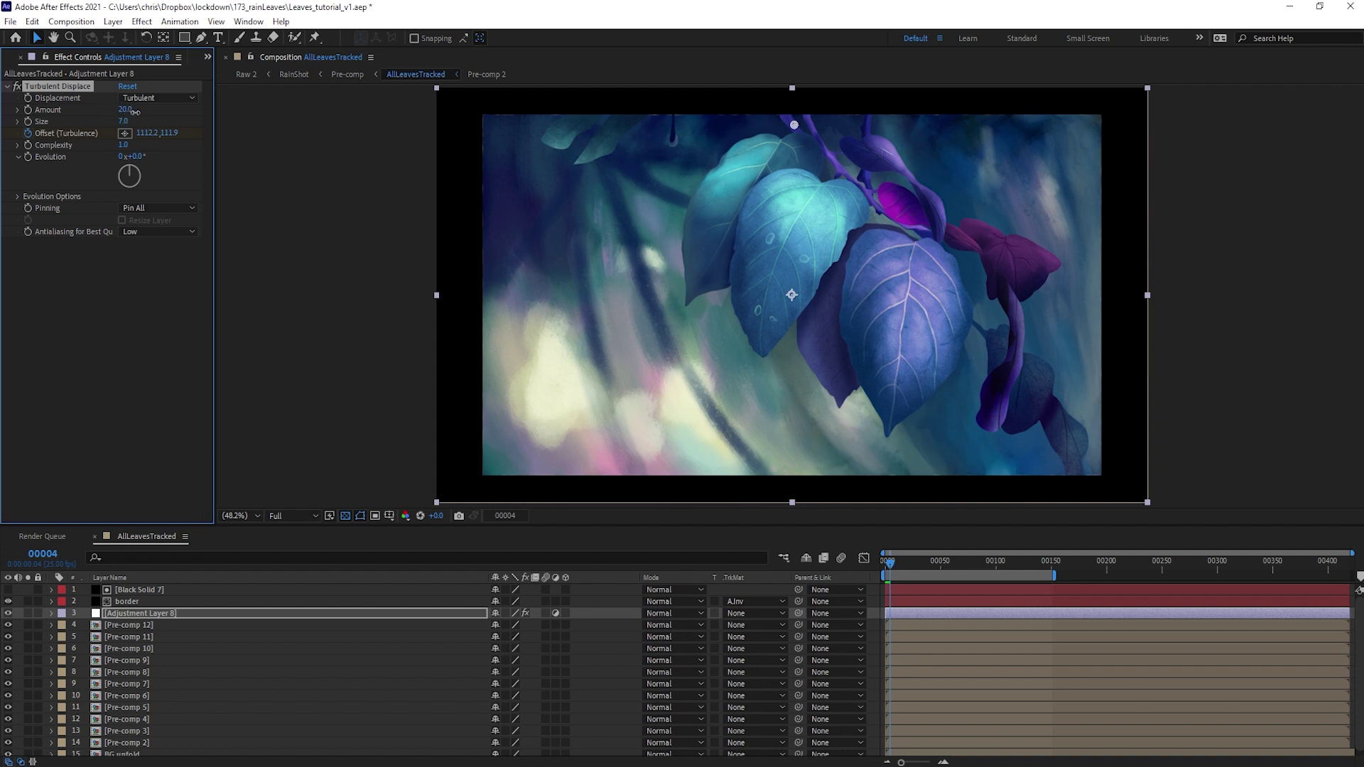
pyautogui.moveTo(135, 113); pyautogui.dragTo(143, 113)
pyautogui.write('5')
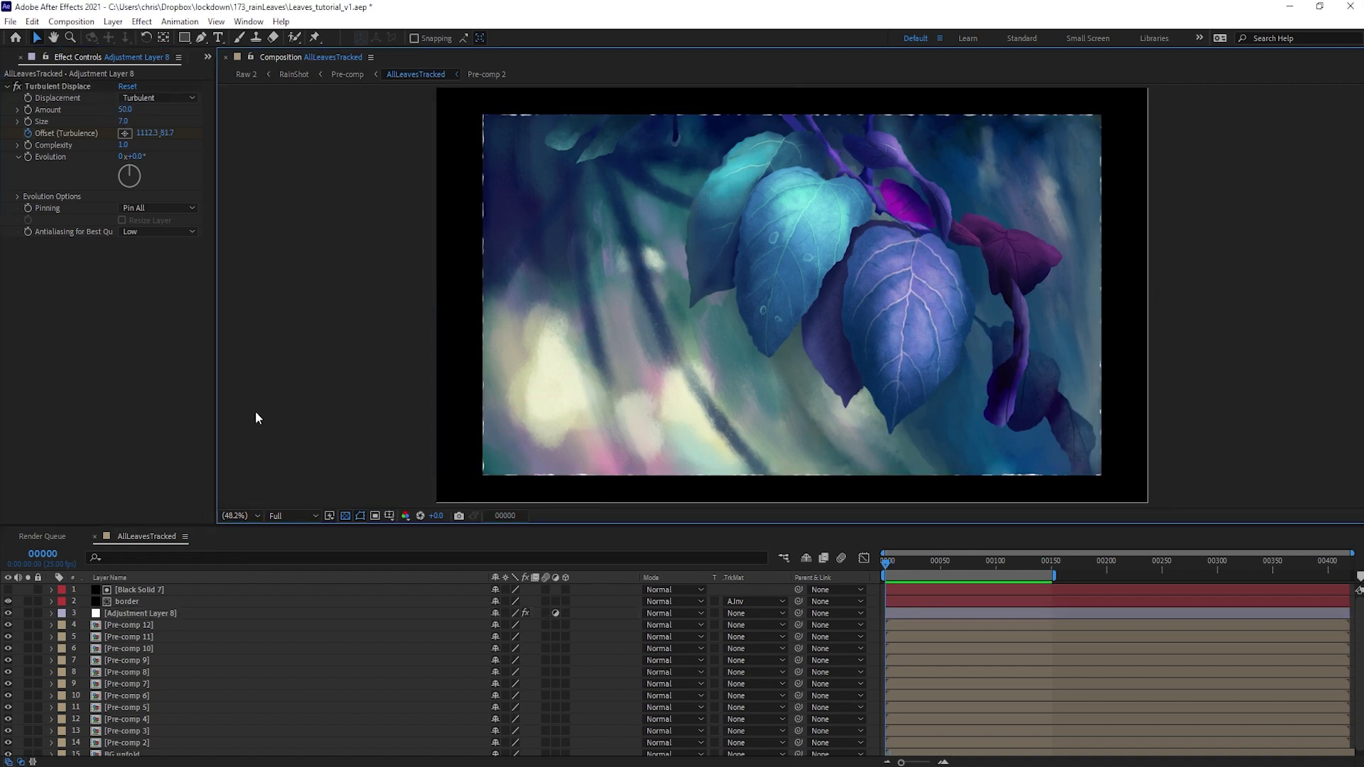
# Step: Preview the displaced composite from the start, and hide Adjustment Layer 8
pyautogui.press('space')
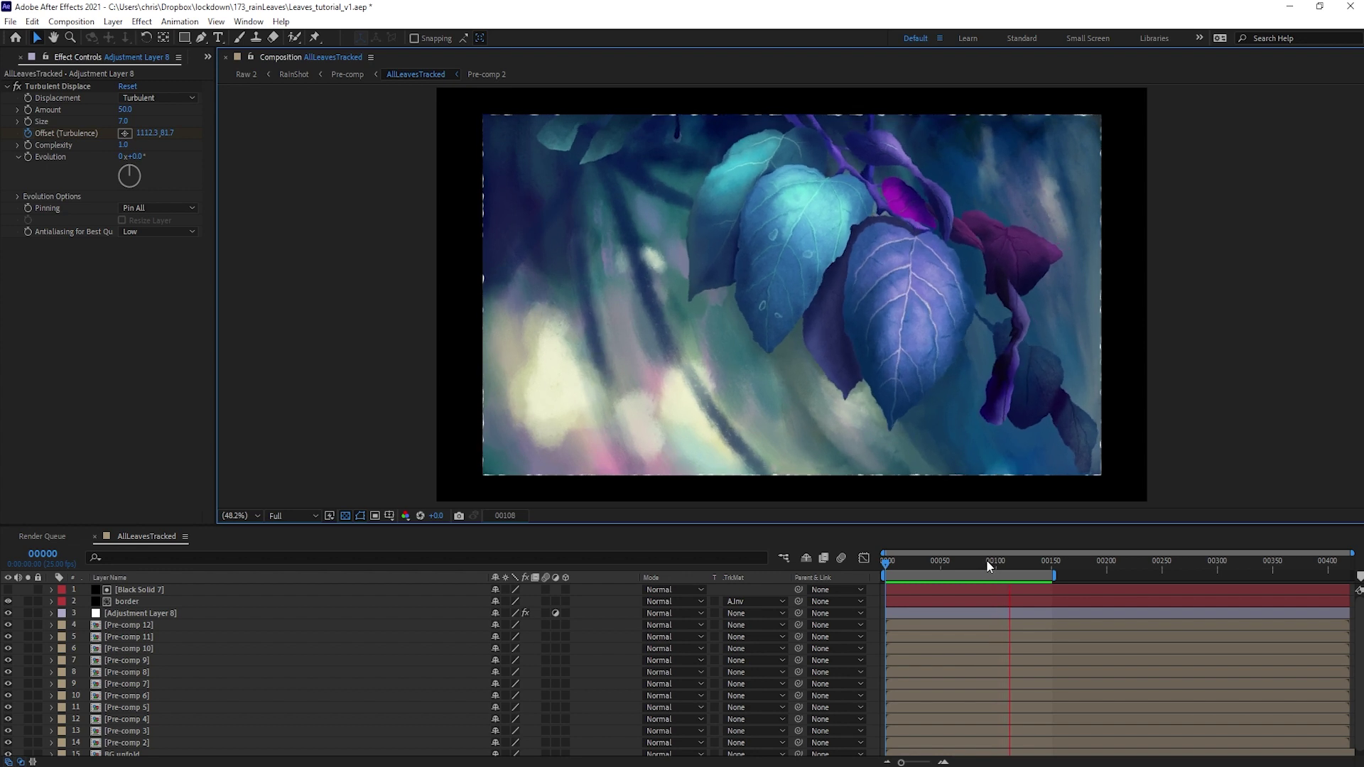
pyautogui.moveTo(987, 566); pyautogui.dragTo(807, 562)
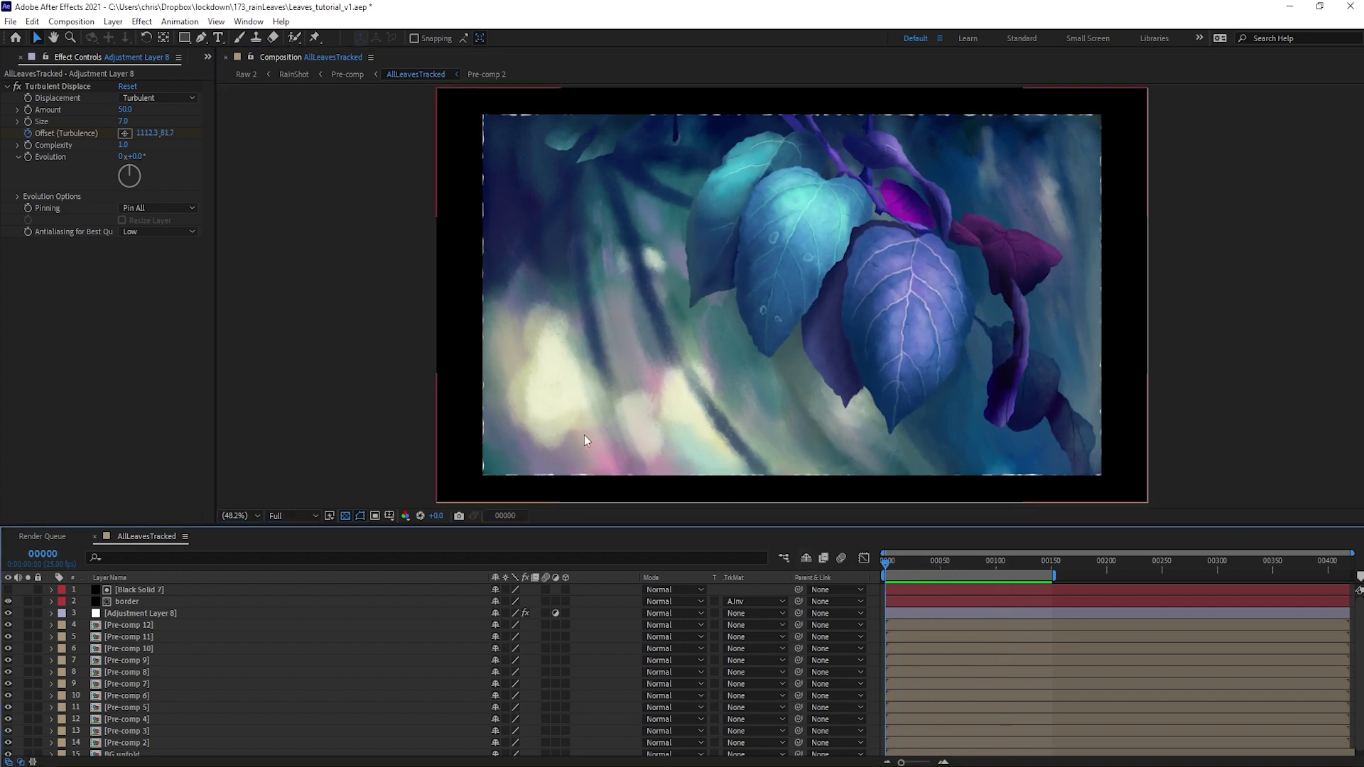
pyautogui.click(156, 614)
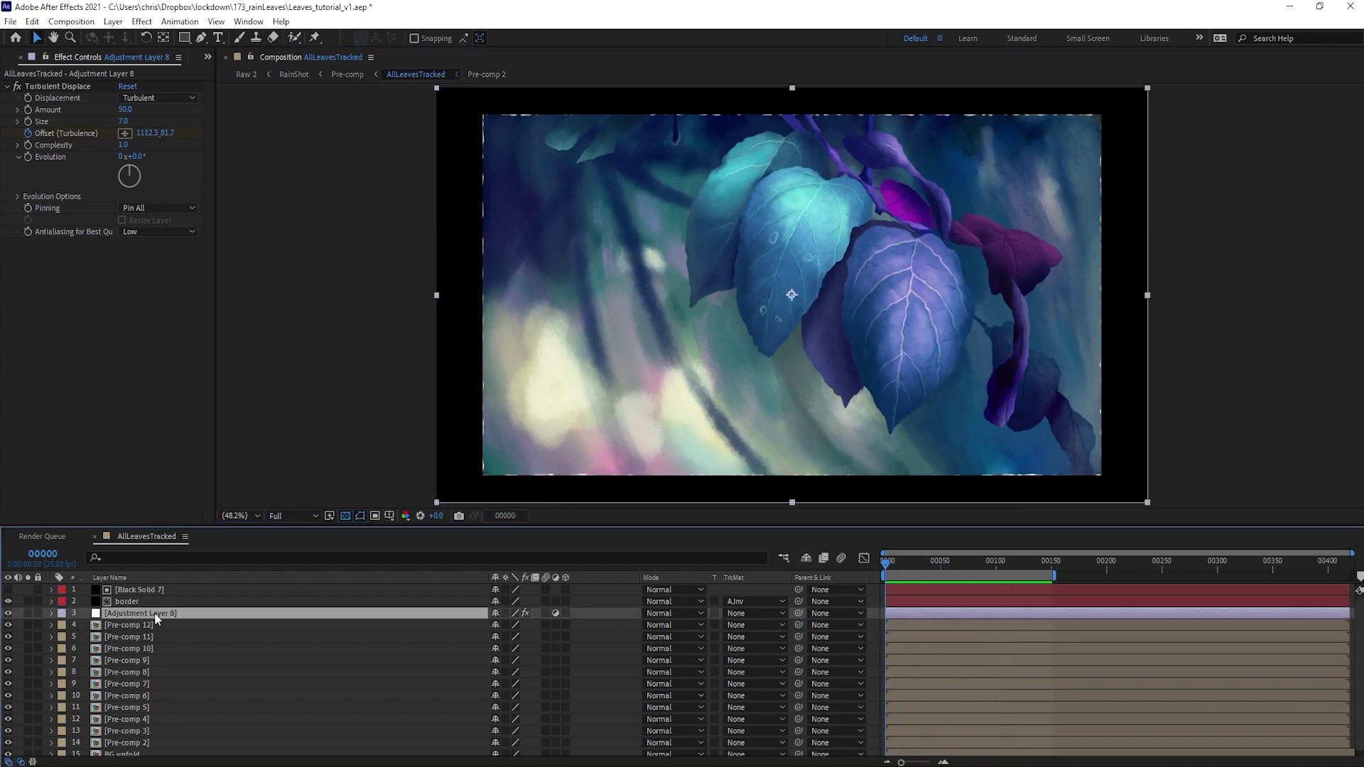
pyautogui.click(8, 614)
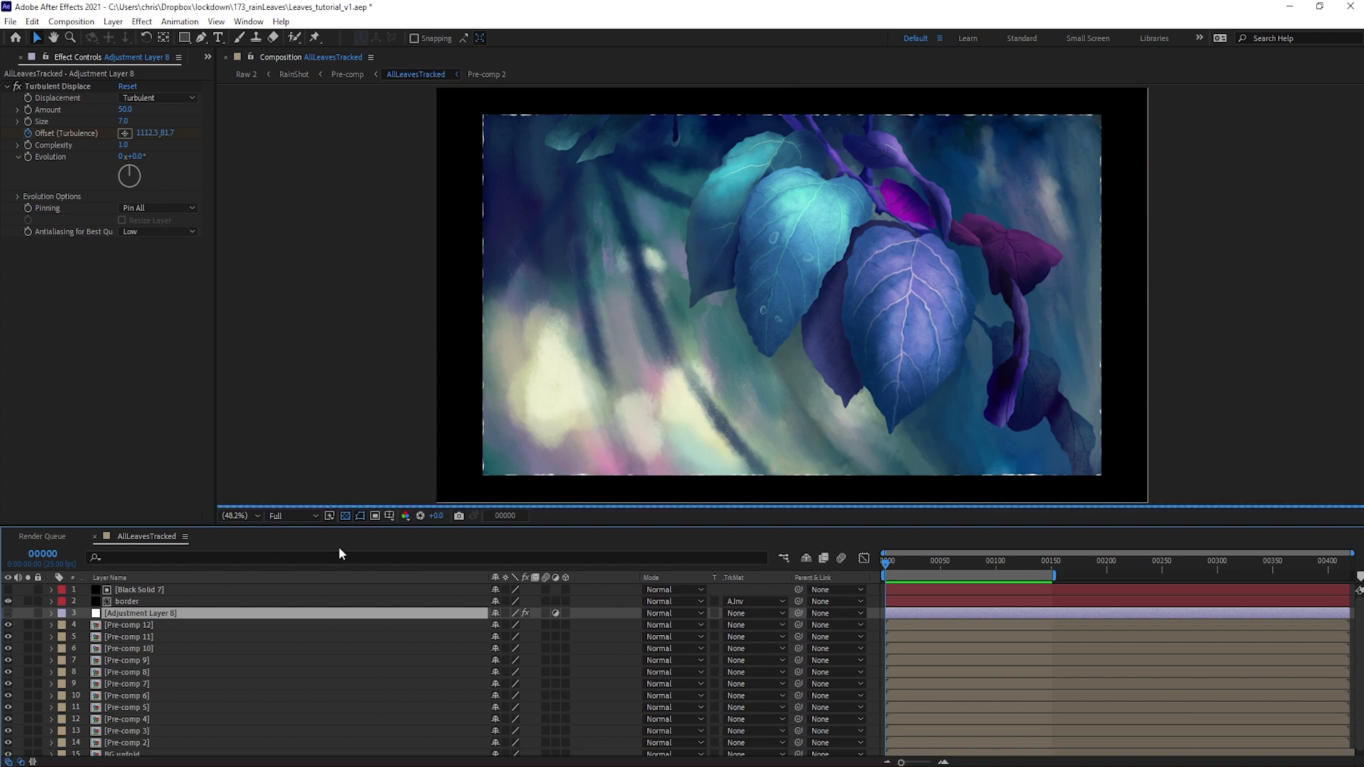
# Step: Enlarge the layer list and solo BG unfold, followed by Pre-comp 2 up through Pre-comp 11, to examine how the leaves stack
pyautogui.moveTo(385, 526); pyautogui.dragTo(387, 485)
pyautogui.click(28, 713)
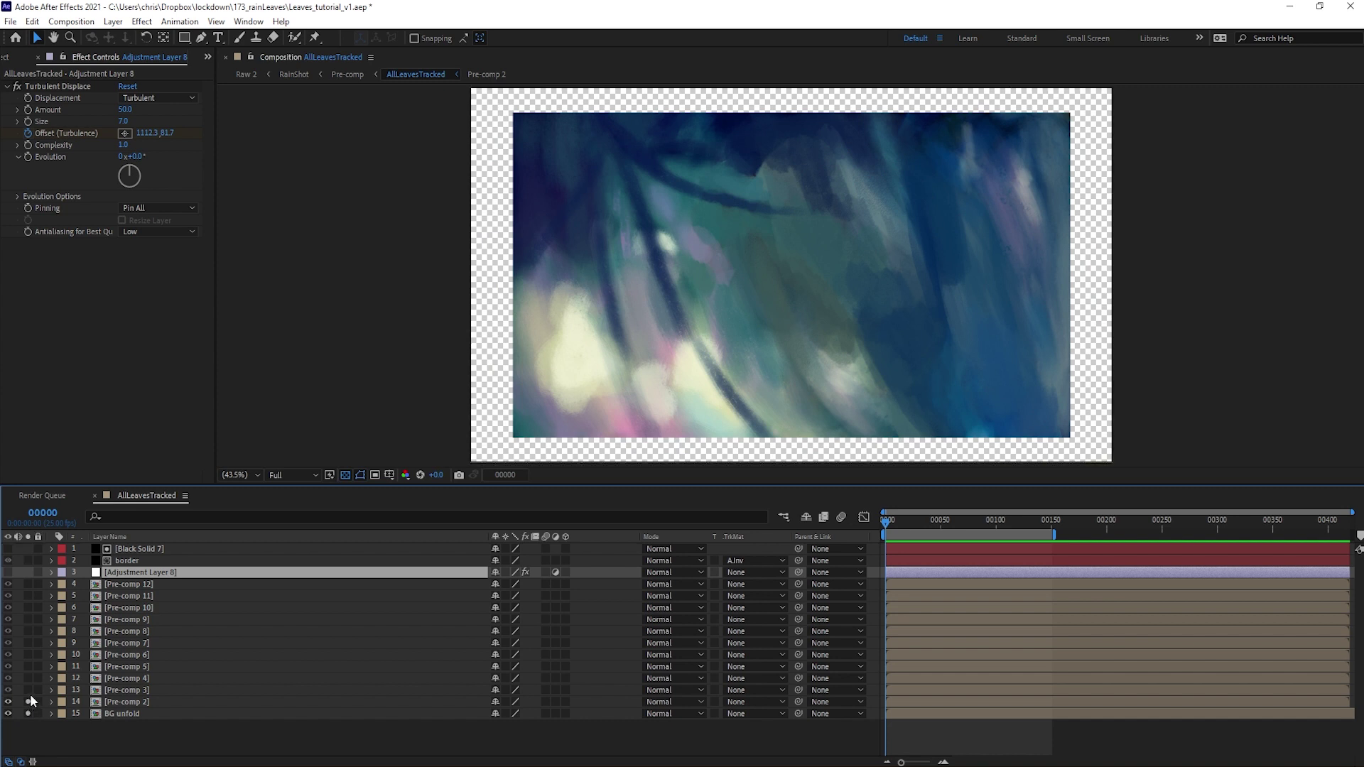
pyautogui.moveTo(30, 696); pyautogui.dragTo(37, 596)
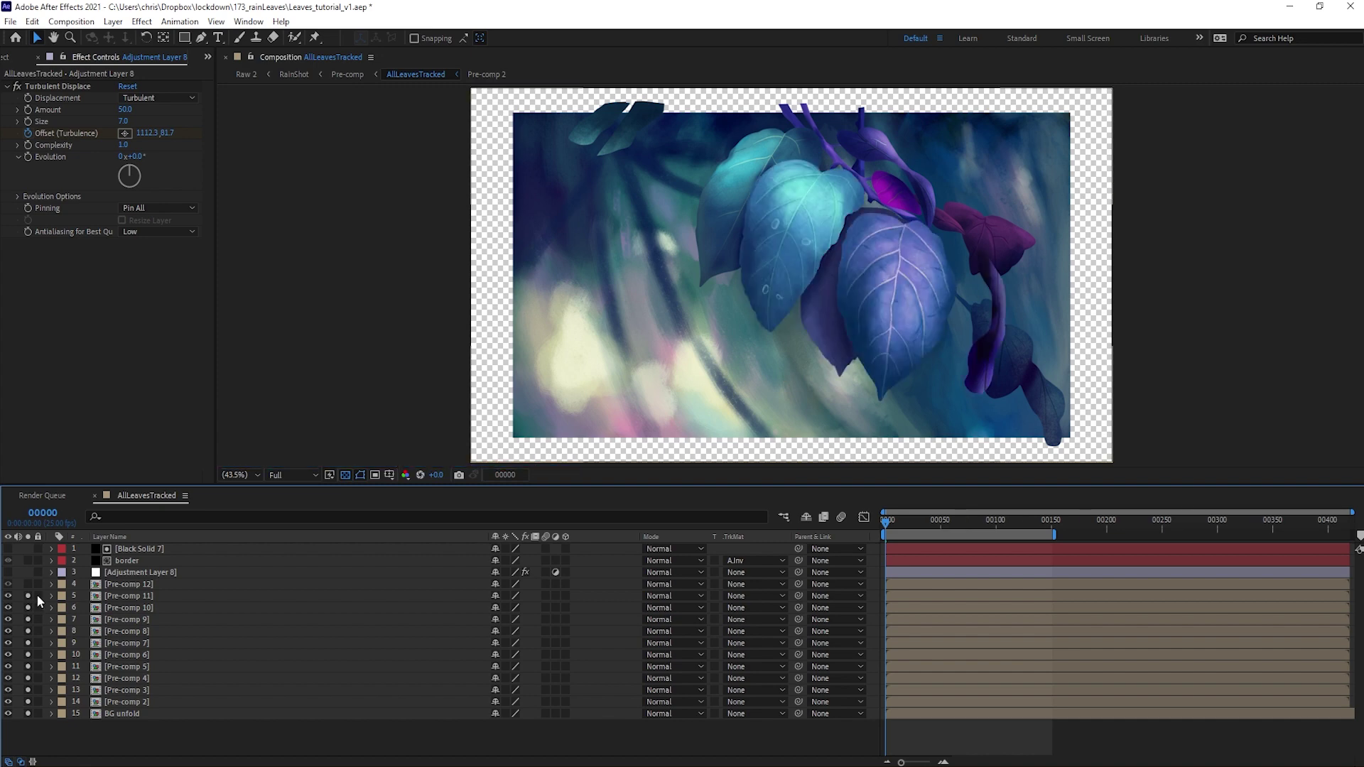
# Step: Open comp 10 inside Pre-comp 11 and paste the Turbulent Displace adjustment layer above the painted leaf
pyautogui.click(128, 599)
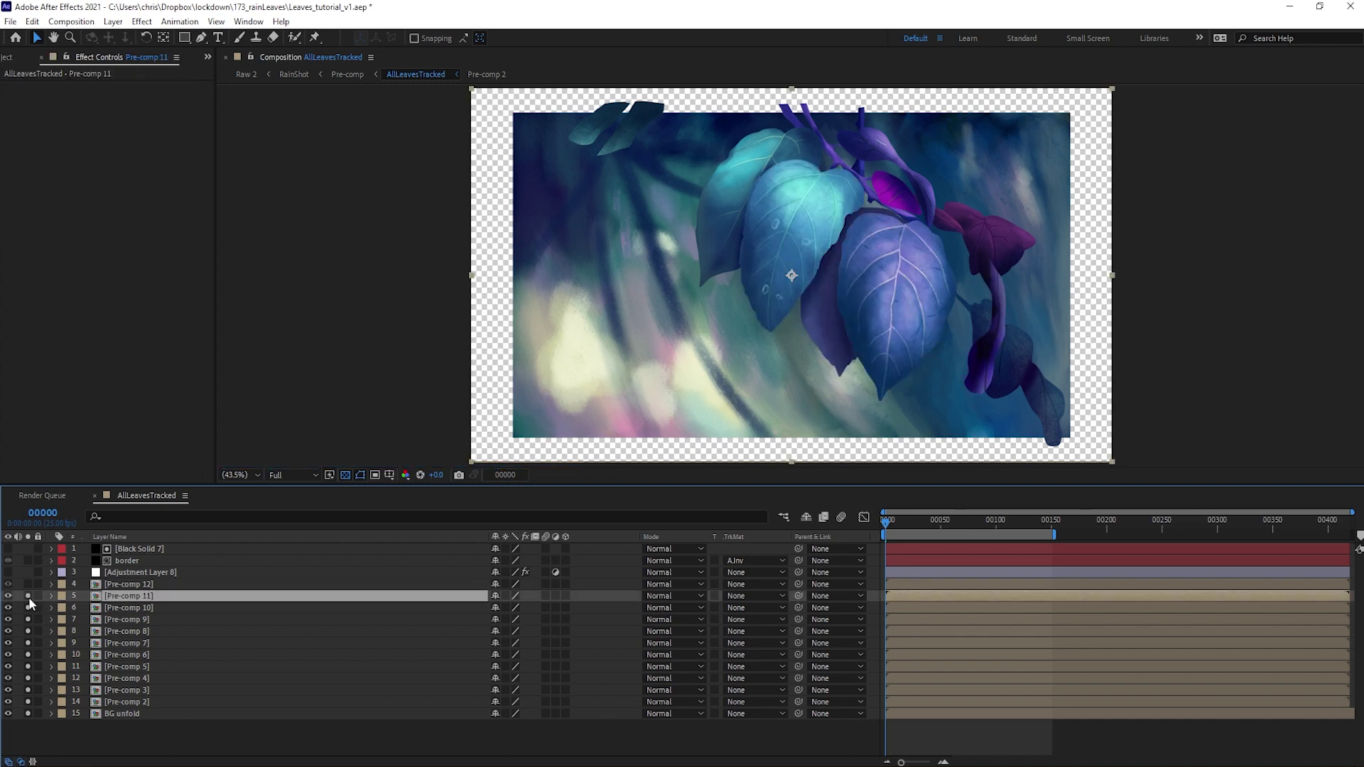
pyautogui.doubleClick(121, 596)
pyautogui.doubleClick(122, 552)
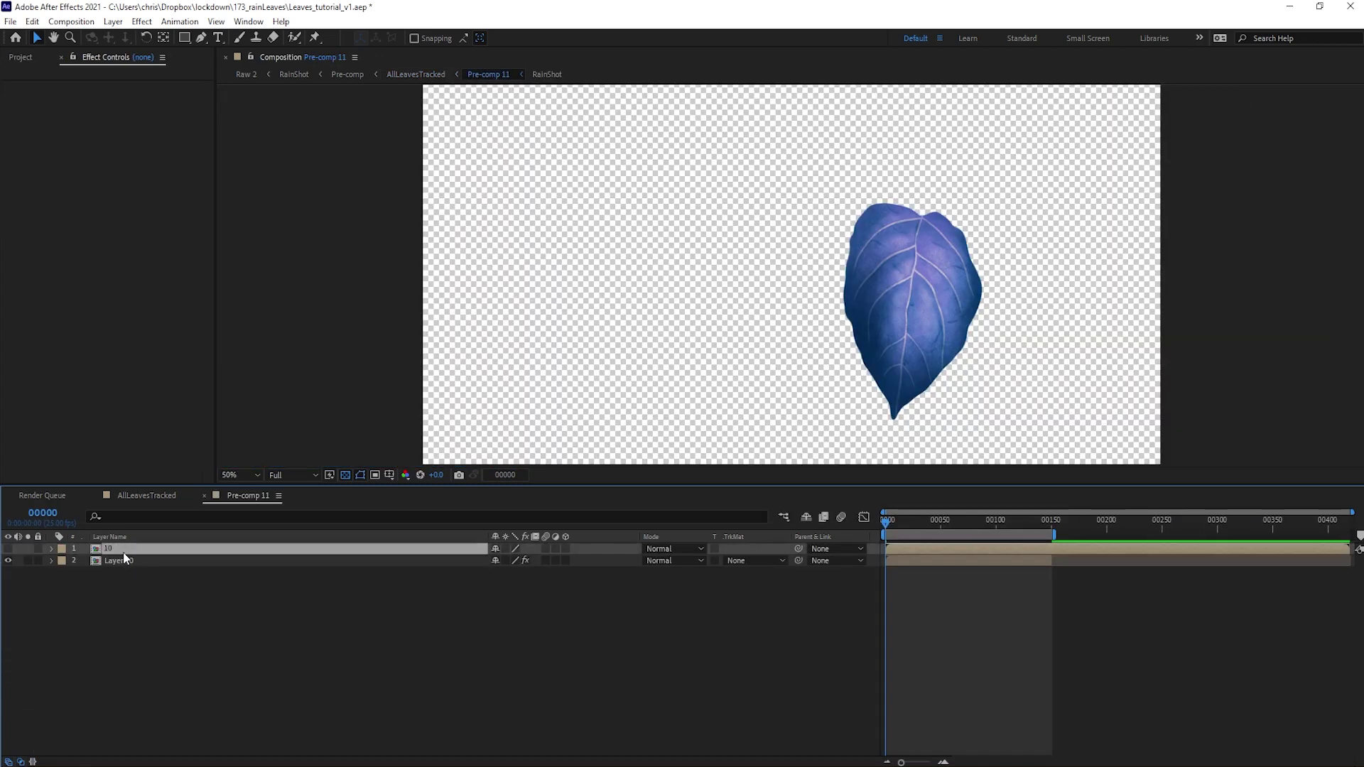
pyautogui.click(187, 654)
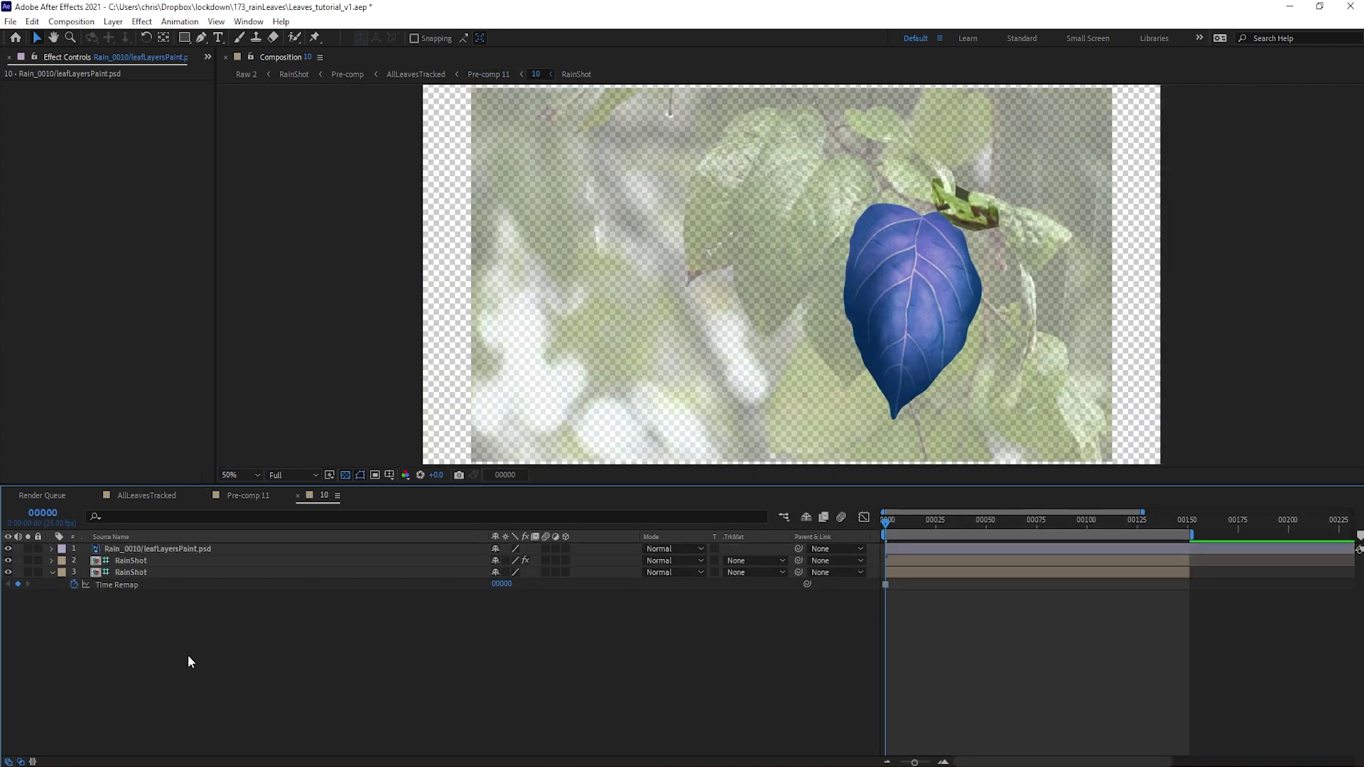
pyautogui.hotkey('ctrl', 'v')
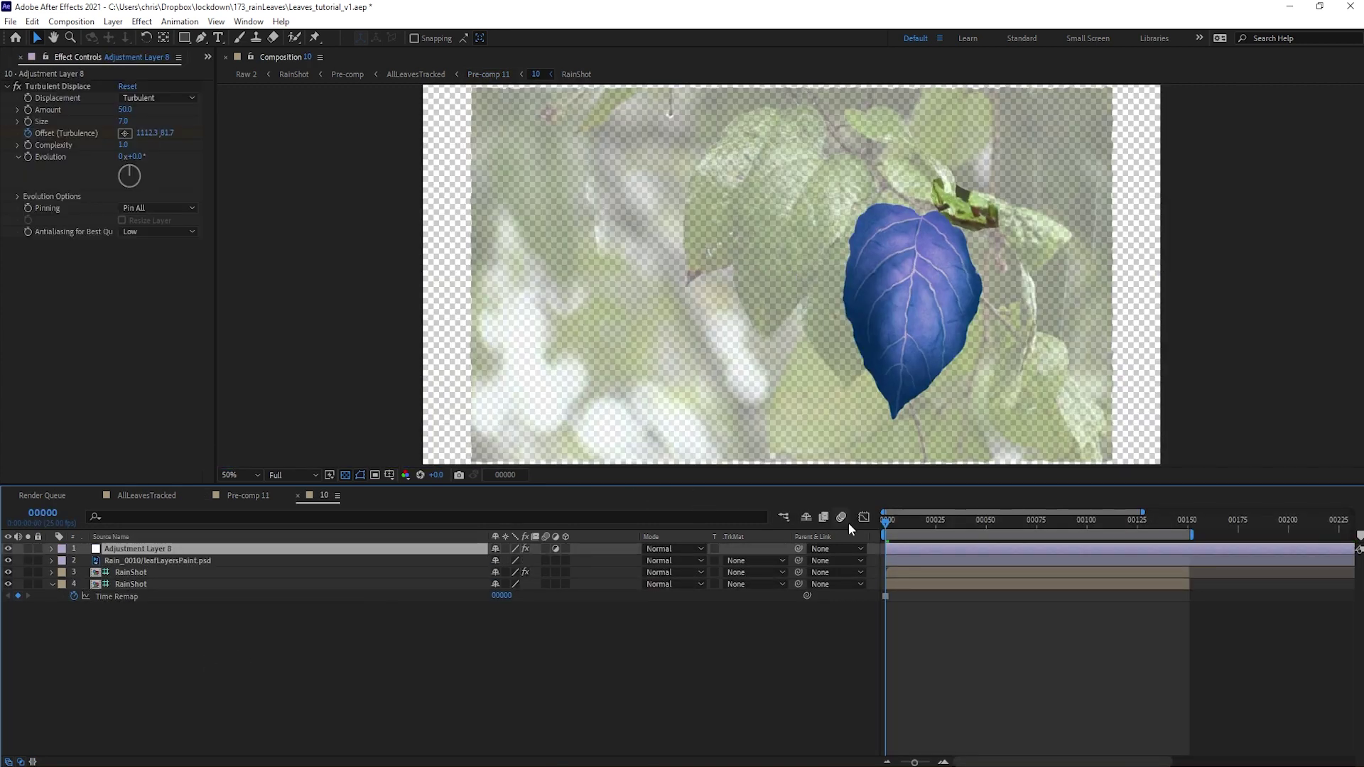
# Step: Preview comp 10 and move Turbulent Displace's Offset point to about 1480, 447 at frame 65, near the top of the leaf
pyautogui.press('space')
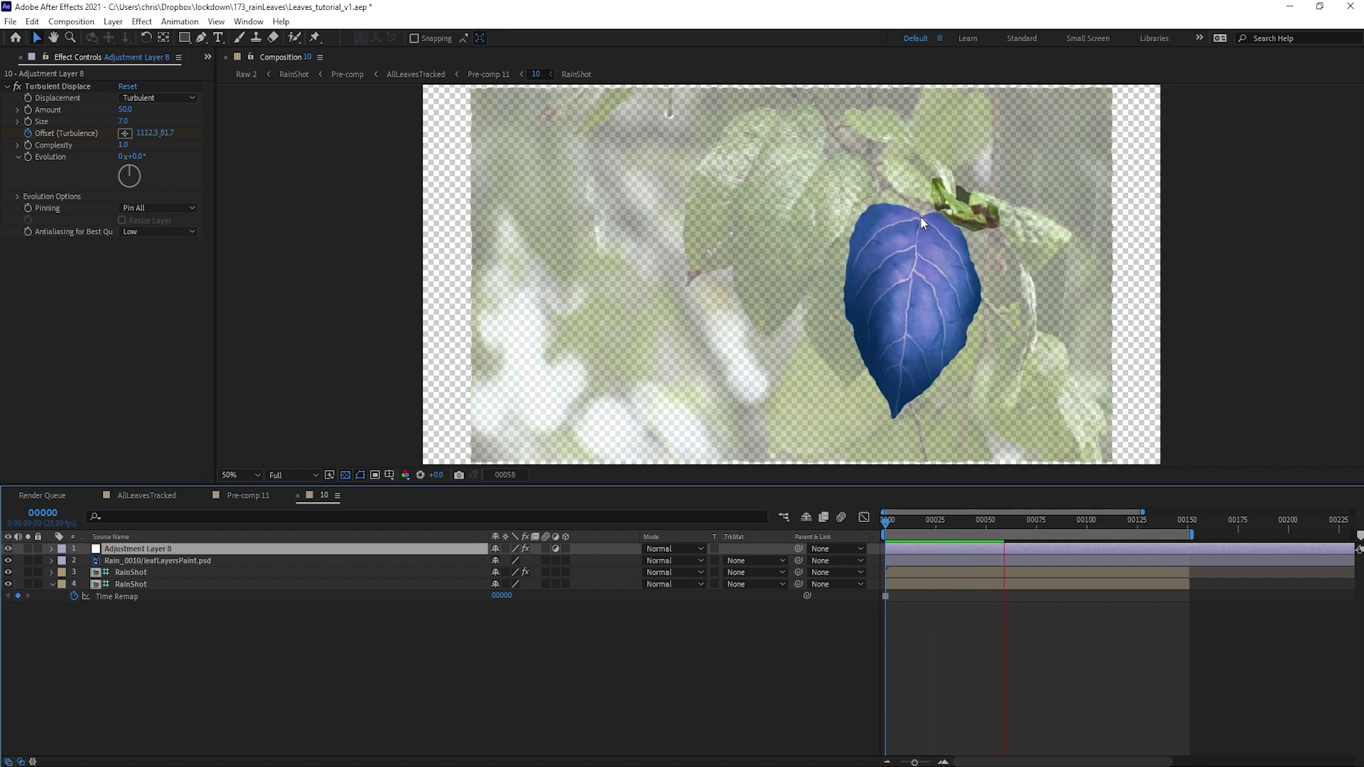
pyautogui.press('space')
pyautogui.click(38, 86)
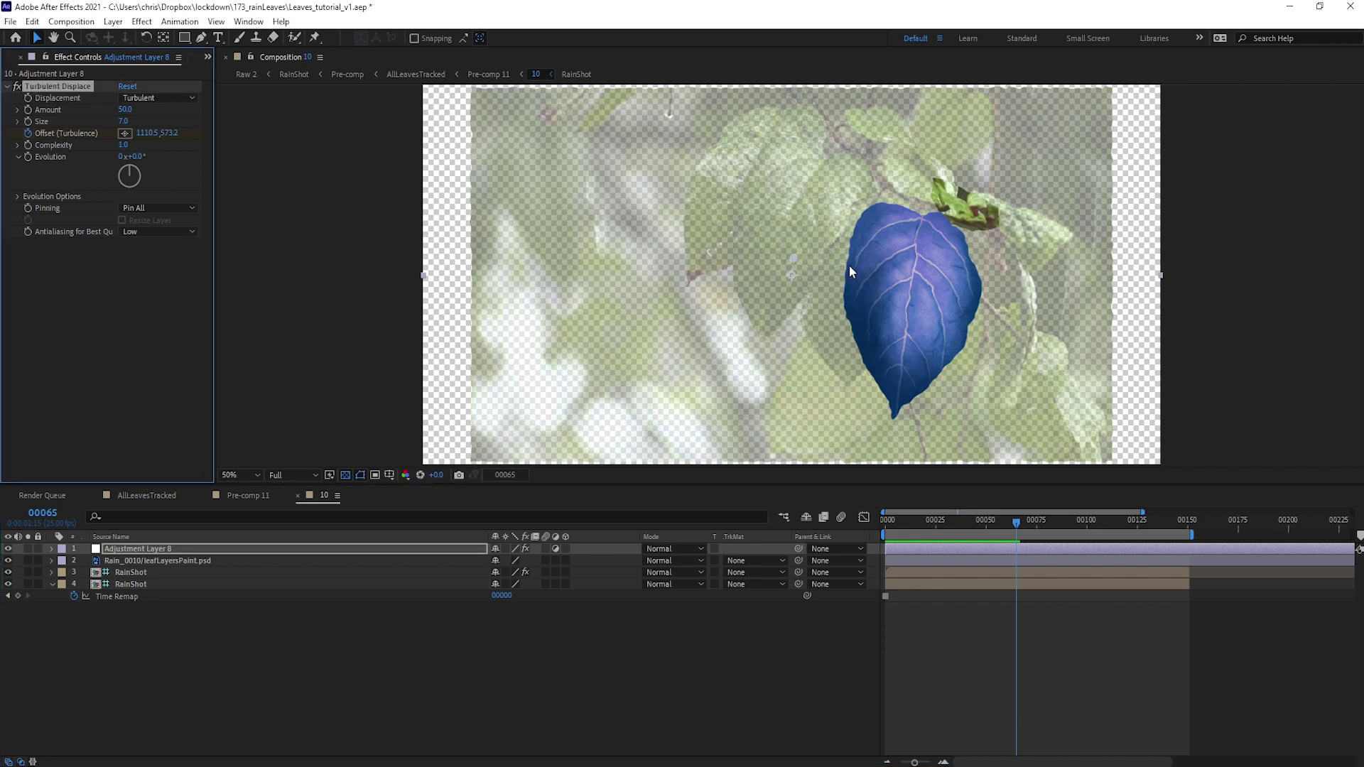
pyautogui.moveTo(791, 258); pyautogui.dragTo(916, 213)
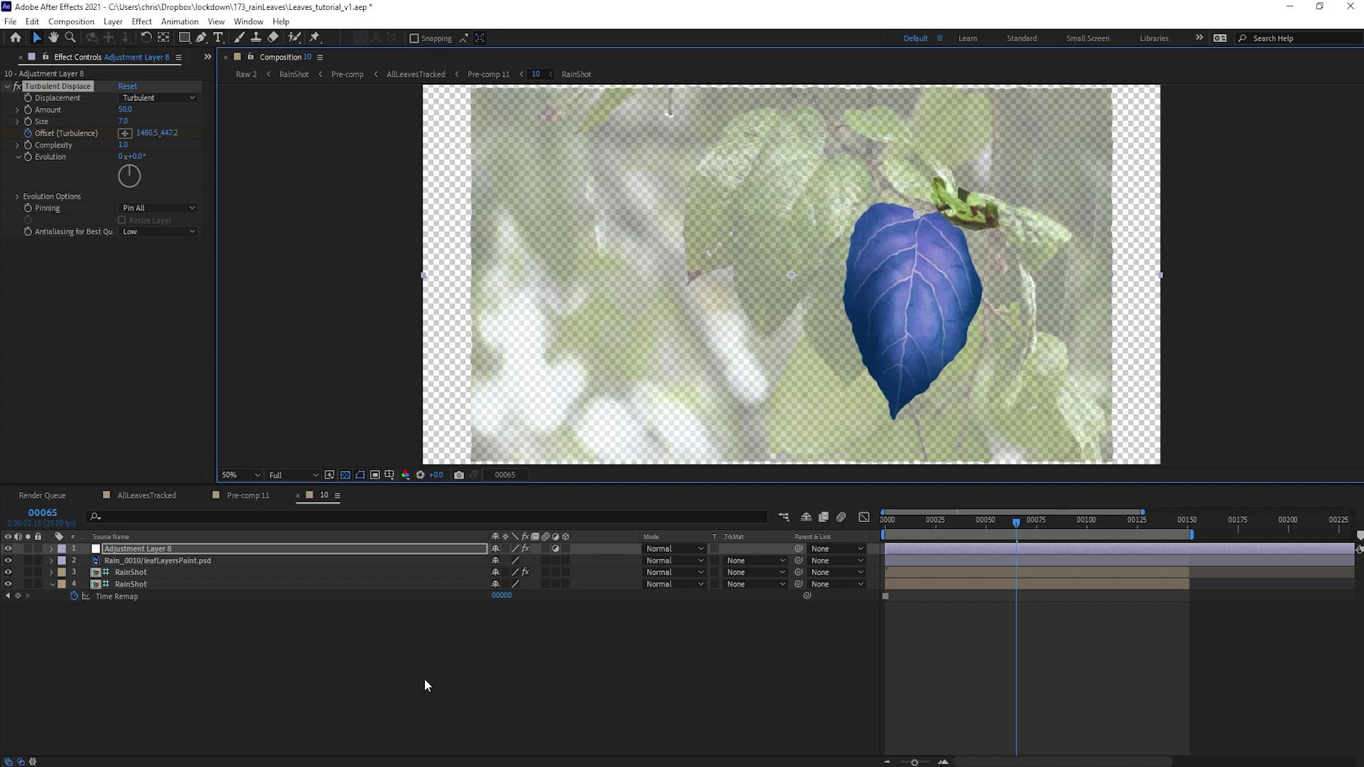
# Step: Create a white solid 100 px wide and 100 px high in comp 10
pyautogui.click(260, 641)
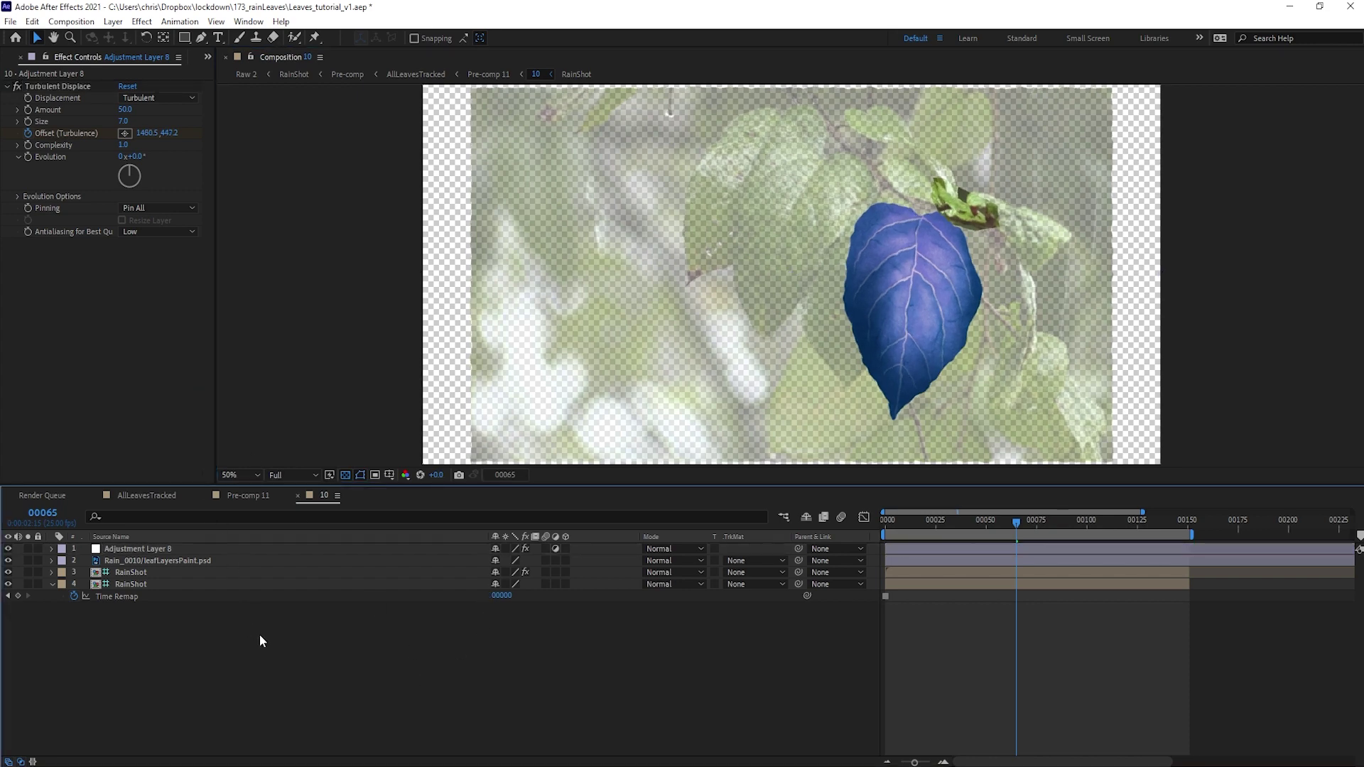
pyautogui.hotkey('ctrl', 'y')
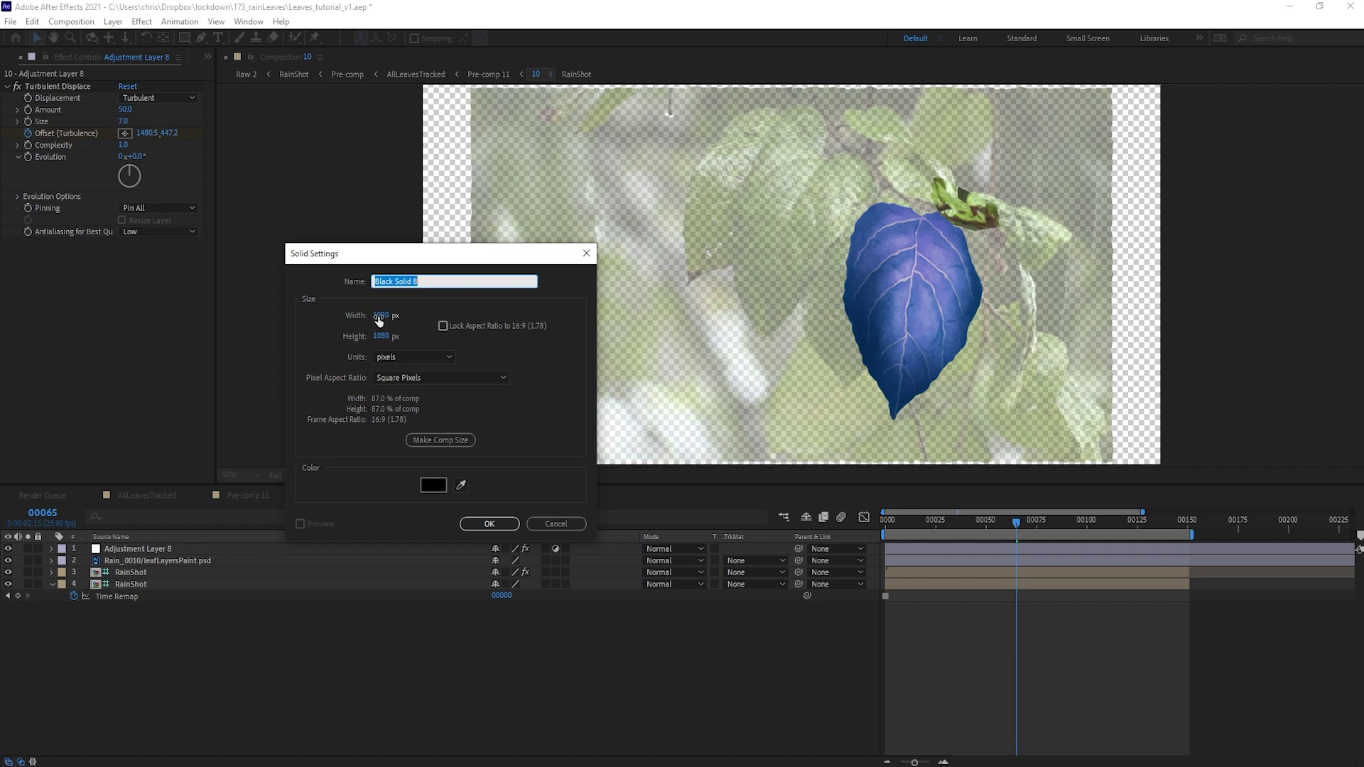
pyautogui.click(377, 316)
pyautogui.write('100')
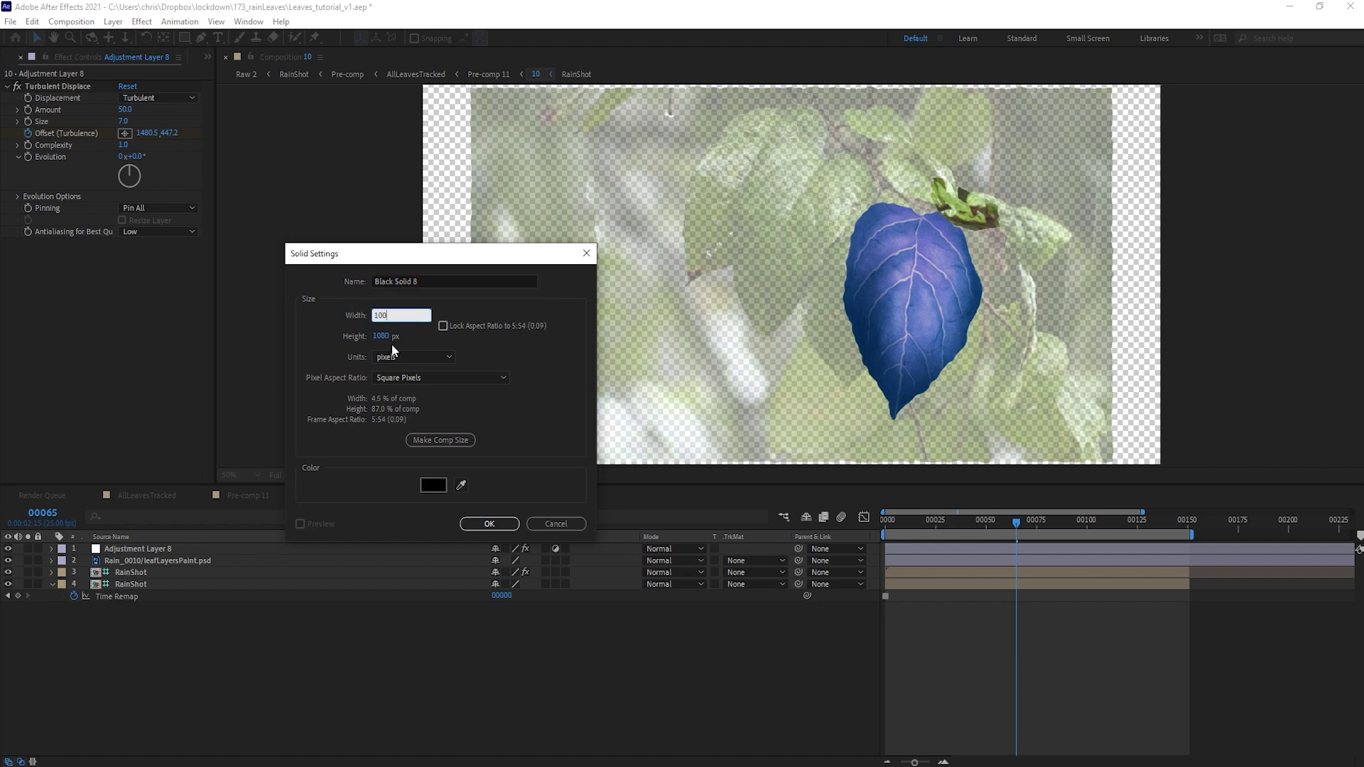
pyautogui.click(383, 336)
pyautogui.write('1')
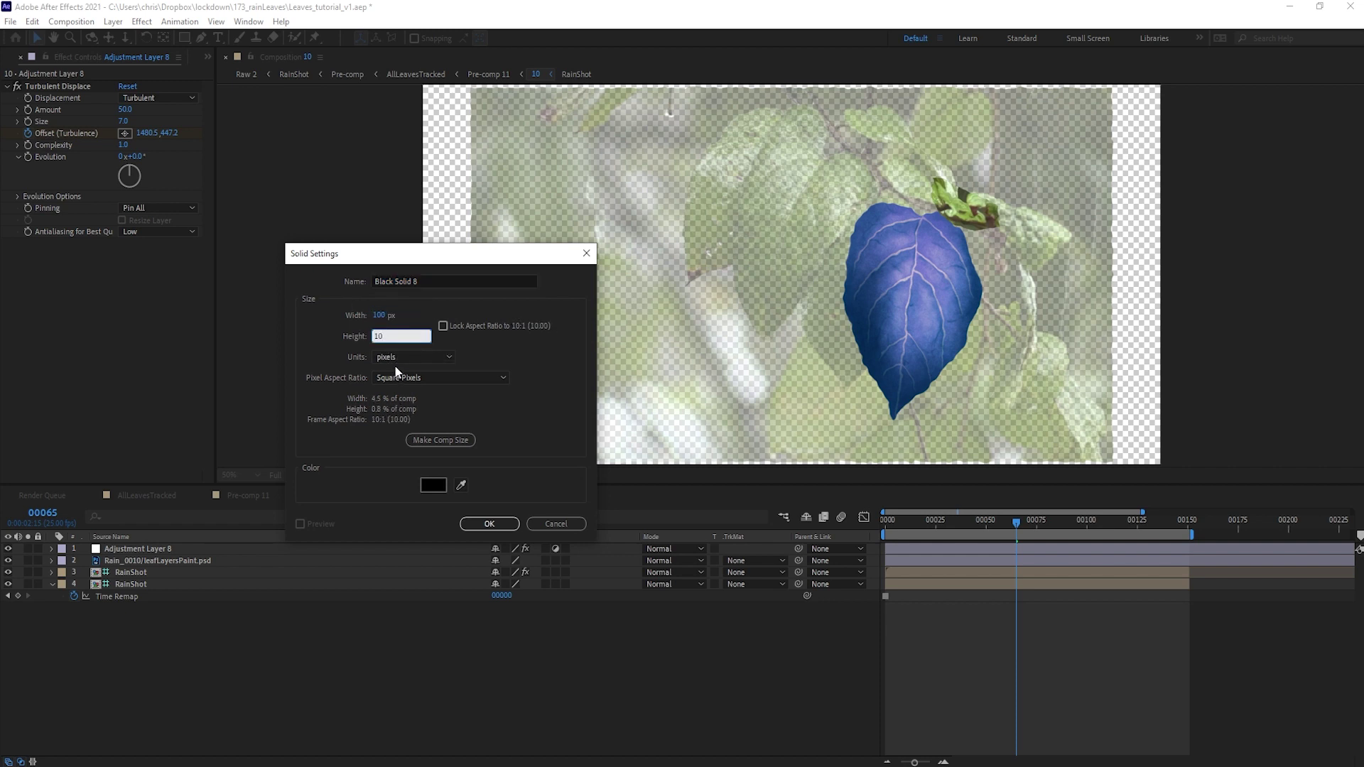
pyautogui.click(432, 483)
pyautogui.moveTo(220, 257); pyautogui.dragTo(97, 164)
pyautogui.click(367, 168)
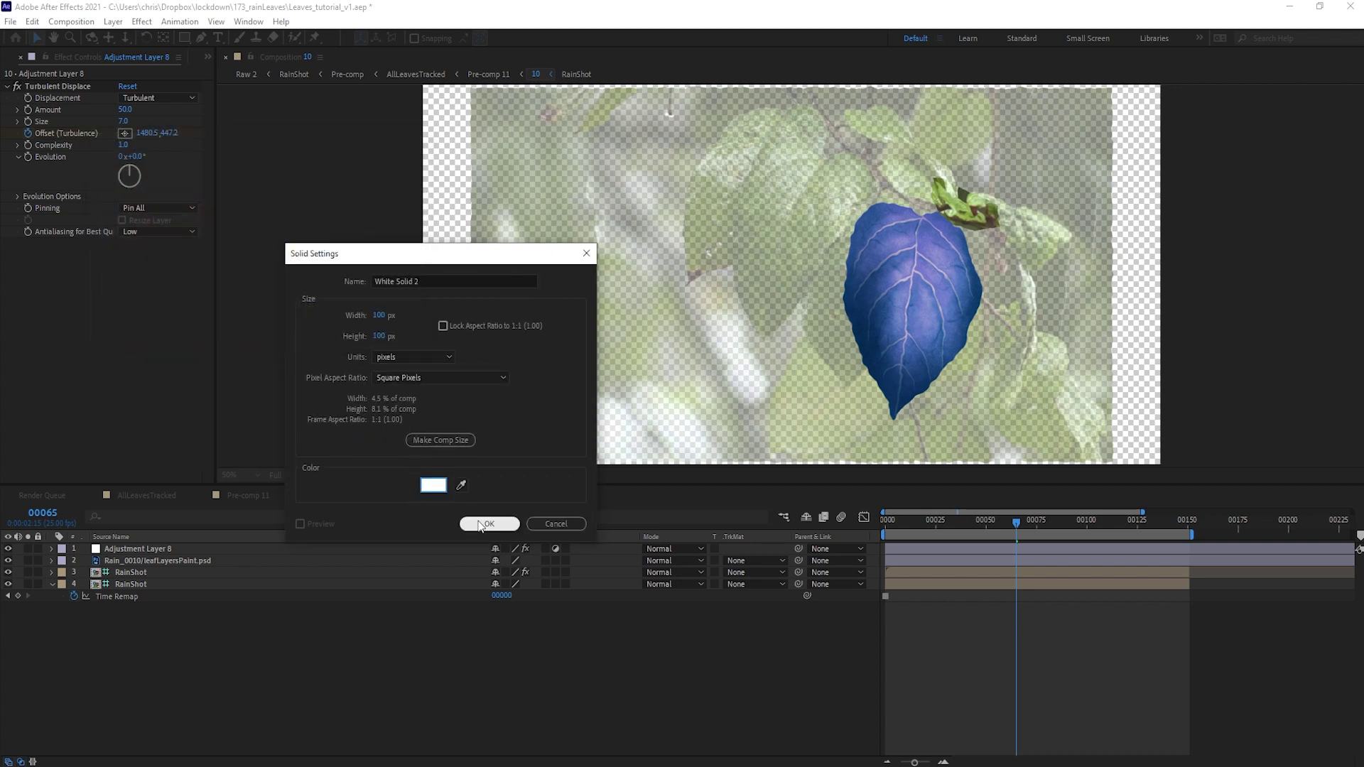
pyautogui.click(483, 526)
# Step: Add an elliptical mask that fills the white solid, turning it into a circle
pyautogui.moveTo(185, 39); pyautogui.dragTo(210, 65)
pyautogui.doubleClick(184, 38)
pyautogui.press('v')
pyautogui.click(209, 666)
# Step: Place the white circle near the top of the blue leaf and set its Scale to 62%
pyautogui.click(791, 290)
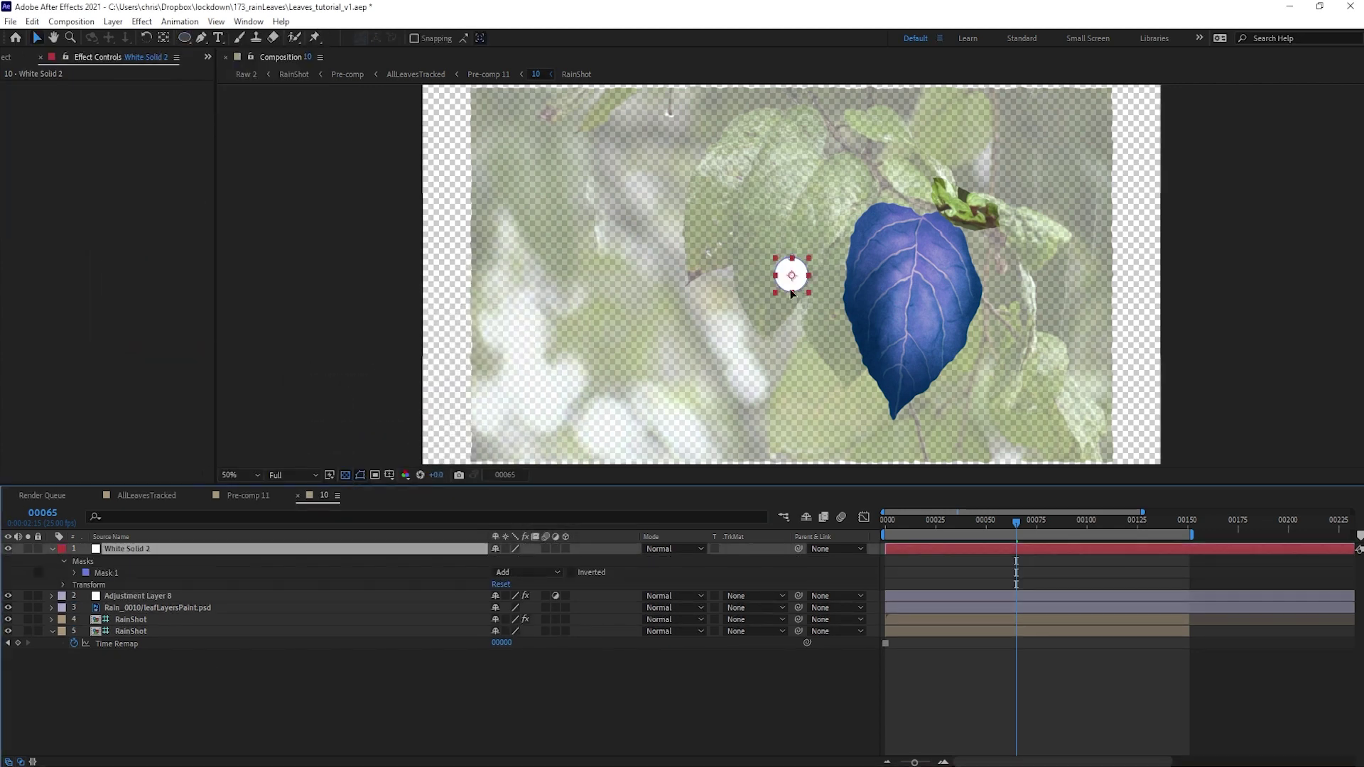
pyautogui.moveTo(792, 288); pyautogui.dragTo(917, 245)
pyautogui.press('s')
pyautogui.moveTo(515, 562); pyautogui.dragTo(493, 562)
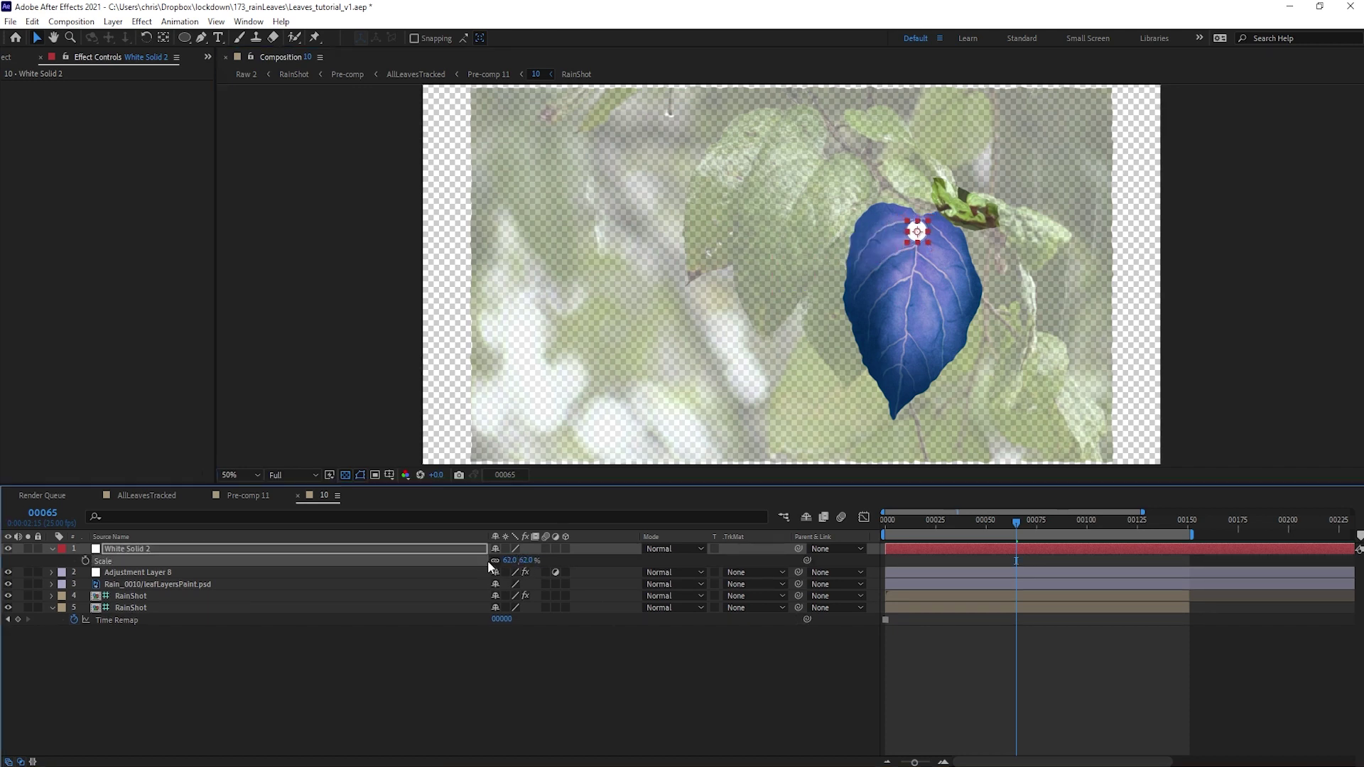
# Step: Keyframe the circle's Position at frame 0 to about 1490, 470, at the leaf's upper notch
pyautogui.press('p')
pyautogui.click(86, 561)
pyautogui.press('Home')
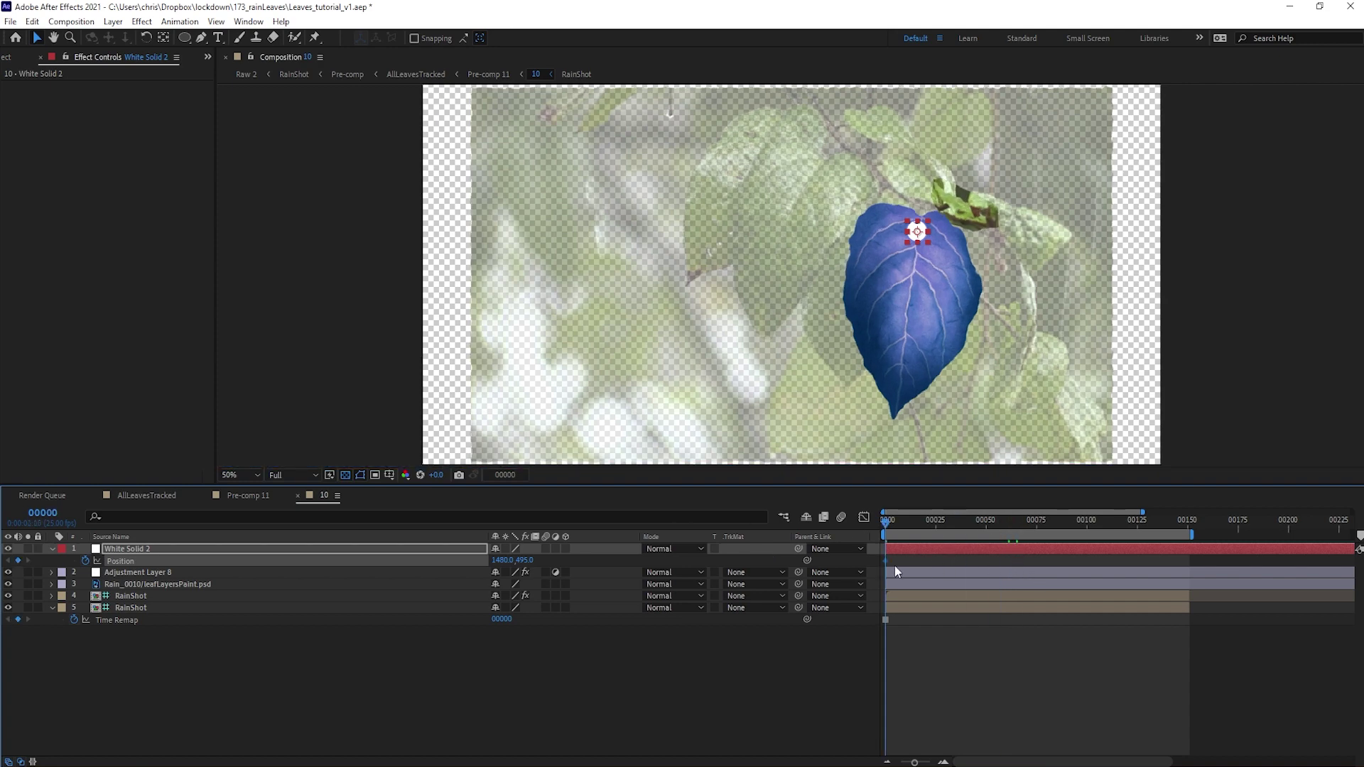
pyautogui.scroll(1, 894, 320)
pyautogui.moveTo(1038, 167); pyautogui.dragTo(1010, 195)
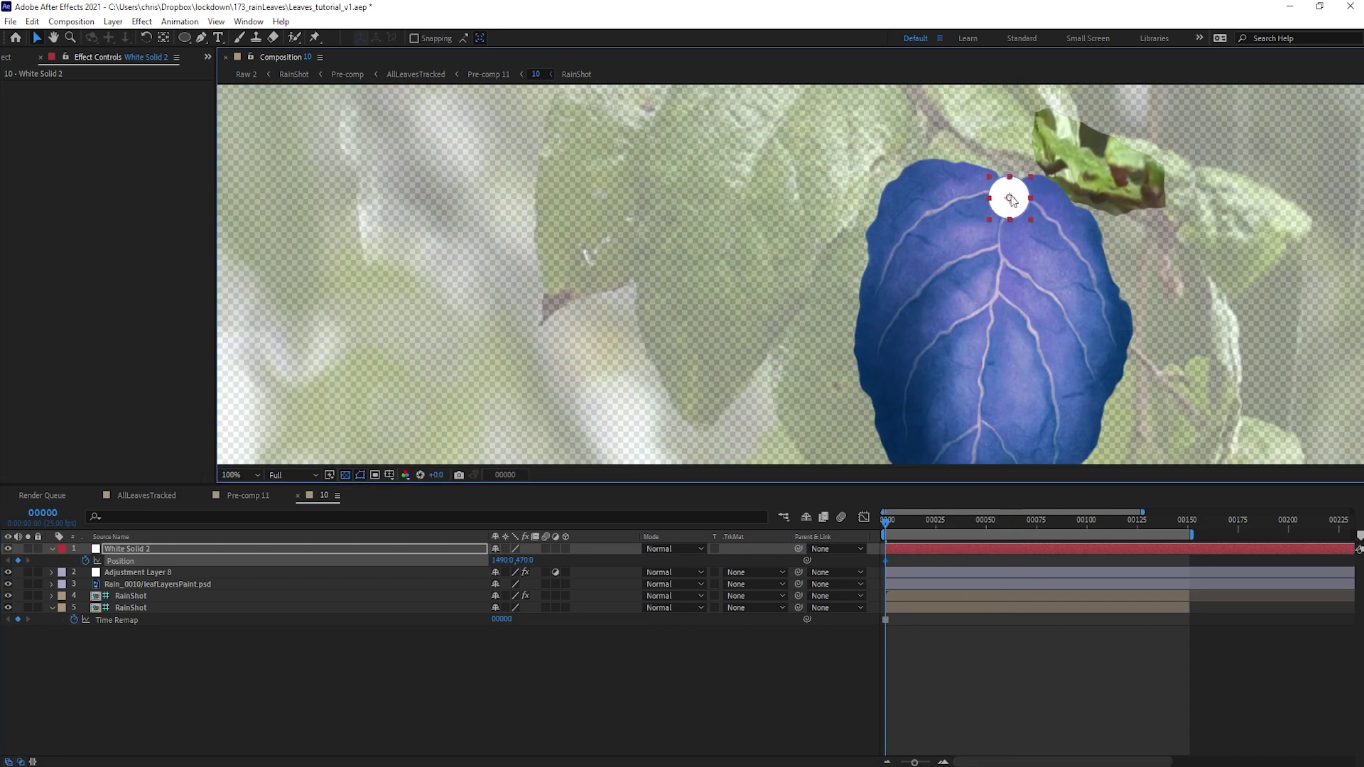
# Step: Keyframe the circle's Position at frame 150 on the pointed tip of the leaf
pyautogui.click(1185, 528)
pyautogui.scroll(-1, 1008, 252)
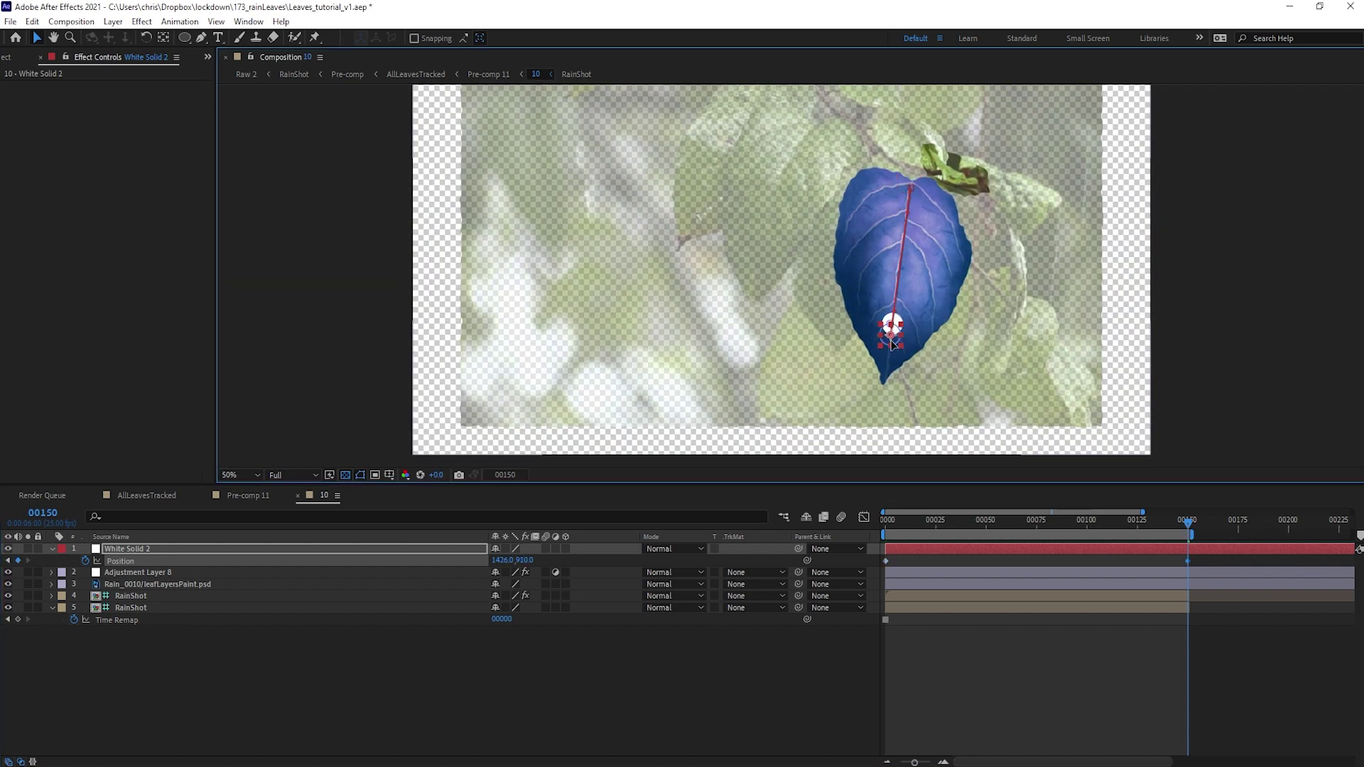
pyautogui.moveTo(892, 344); pyautogui.dragTo(885, 387)
# Step: Add a Position keyframe at frame 63, nudging the circle onto the leaf's central vein
pyautogui.click(1059, 524)
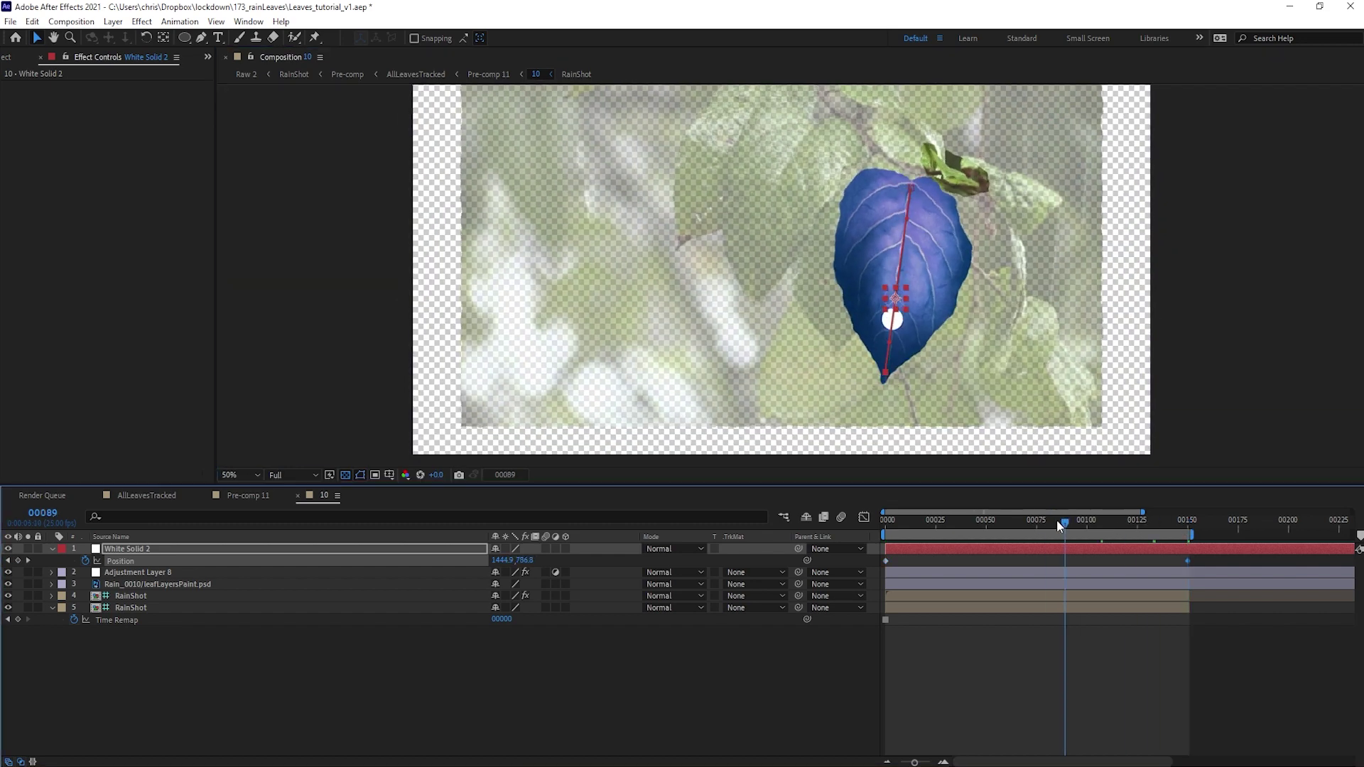
pyautogui.moveTo(1057, 524); pyautogui.dragTo(1012, 524)
pyautogui.click(901, 270)
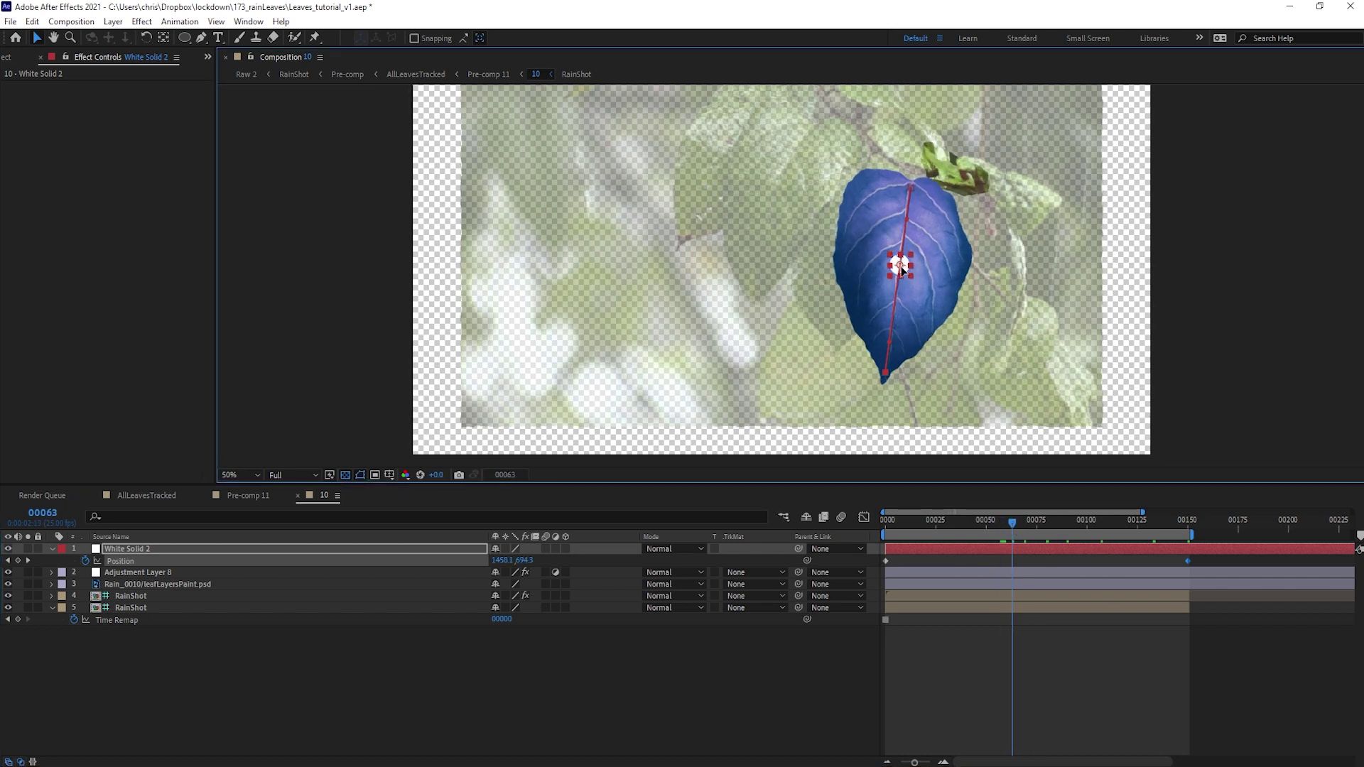
pyautogui.moveTo(901, 267); pyautogui.dragTo(898, 265)
# Step: Preview the circle's movement down the leaf in comp 10 from frame 0
pyautogui.click(1024, 681)
pyautogui.moveTo(1004, 519); pyautogui.dragTo(738, 517)
pyautogui.press('space')
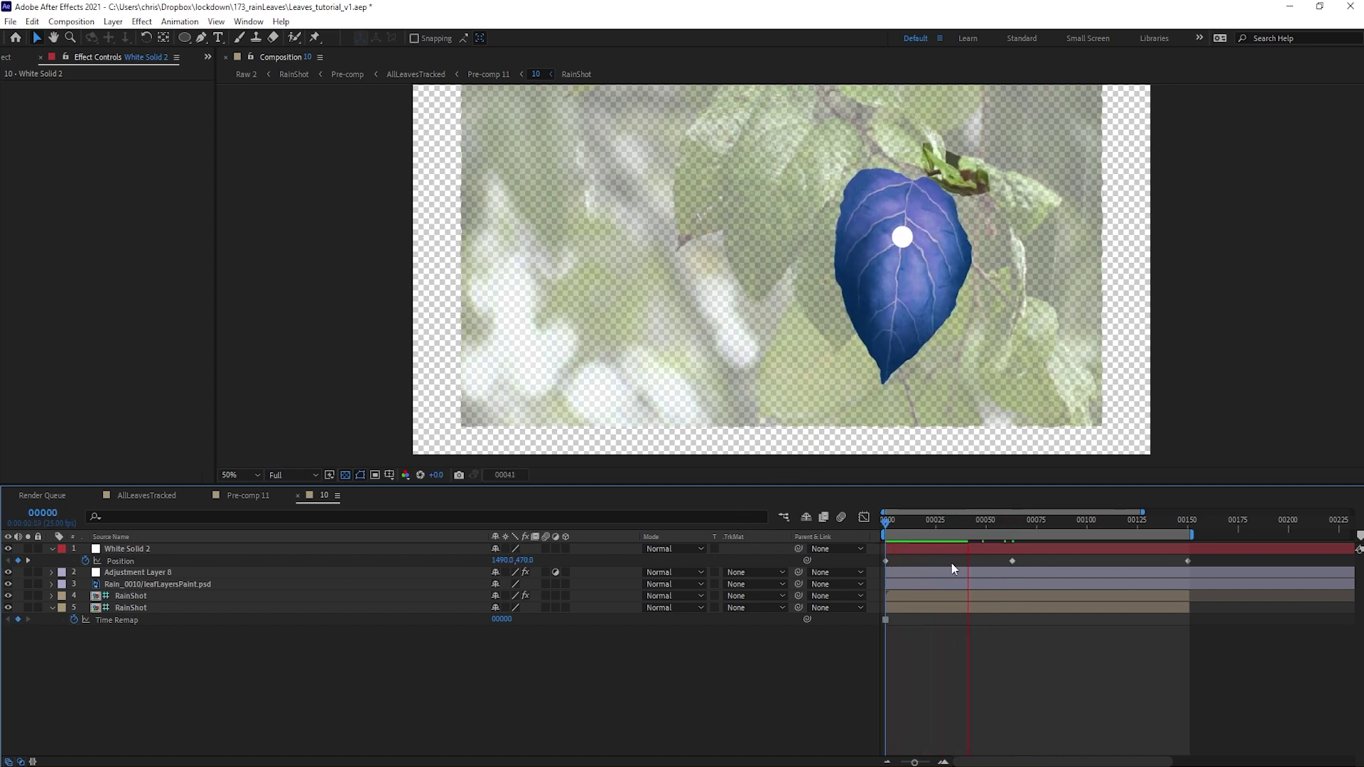
pyautogui.press('space')
# Step: Switch to Pre-comp 11 and preview from frame 0 how the circle travels with the tracked leaf
pyautogui.press('Tab')
pyautogui.click(918, 622)
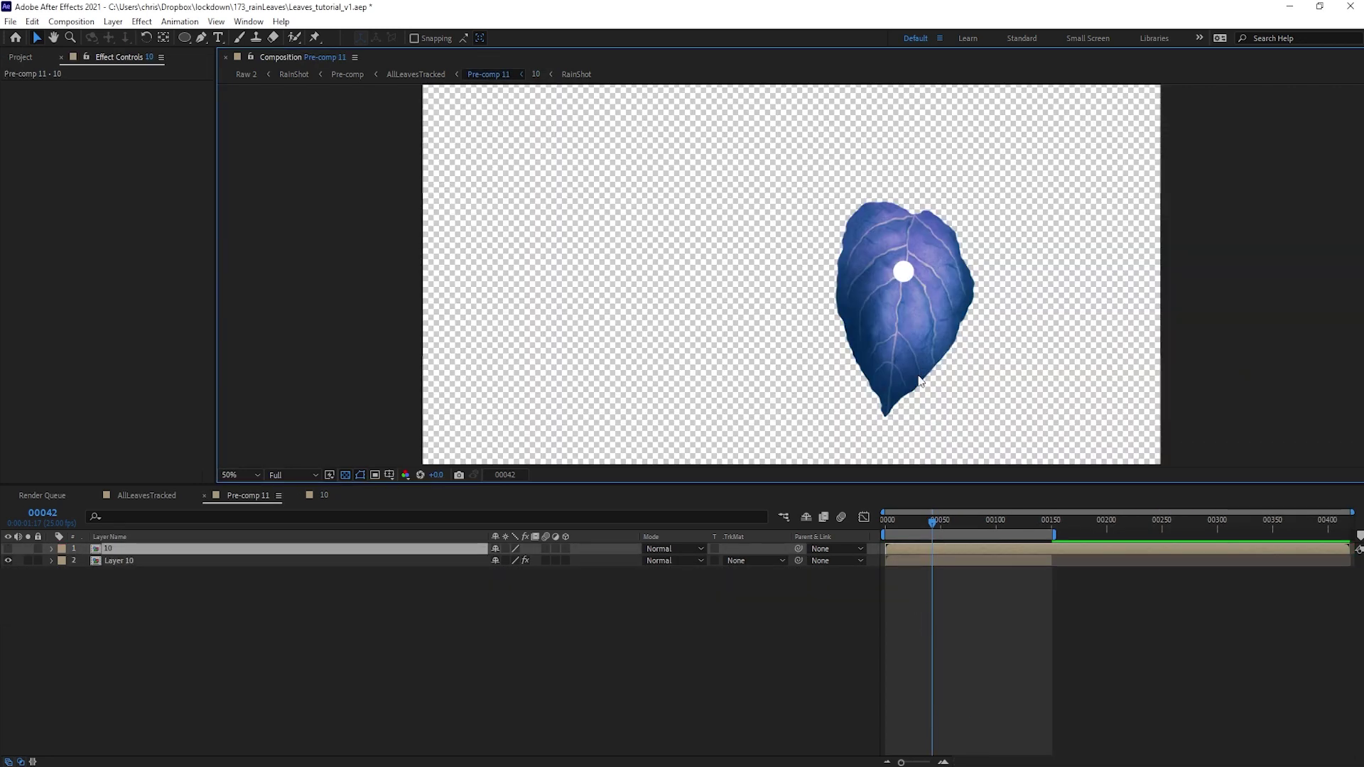
pyautogui.moveTo(930, 521); pyautogui.dragTo(792, 523)
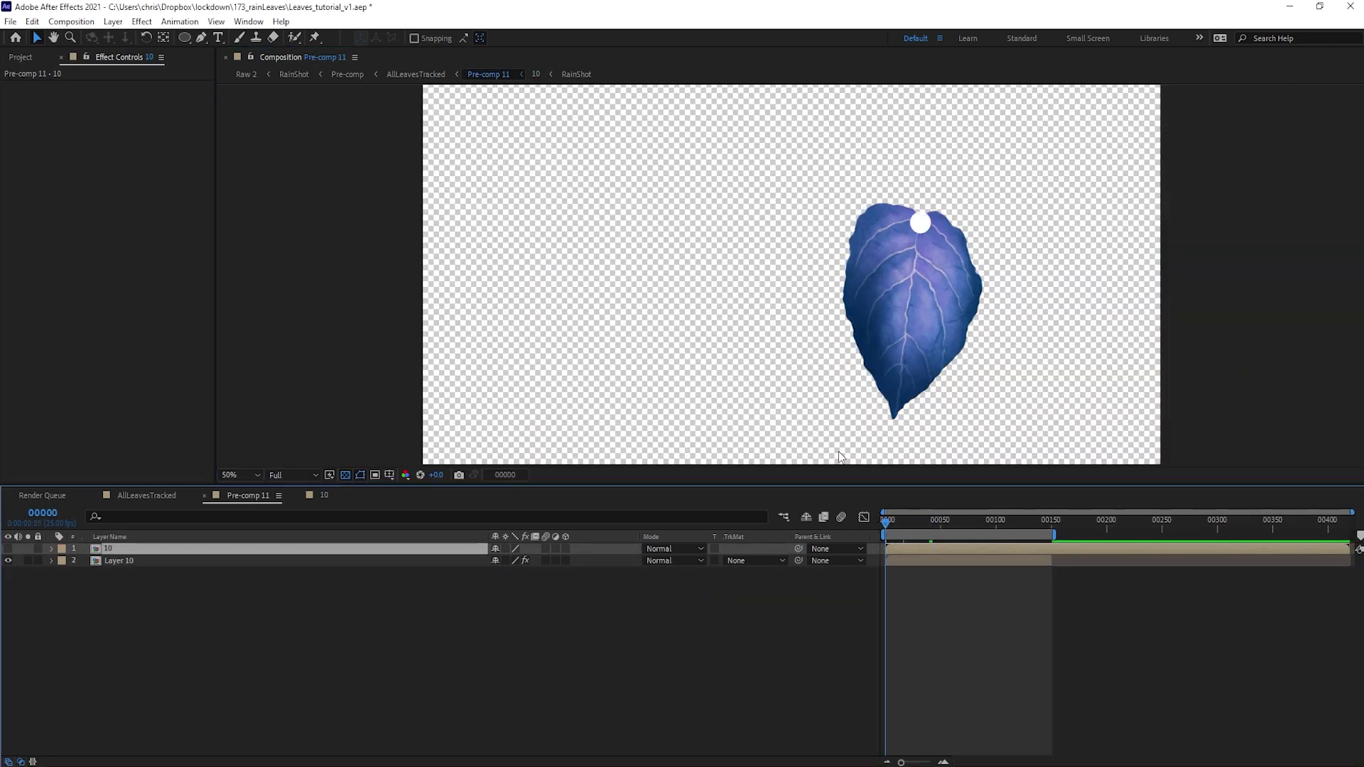
pyautogui.press('space')
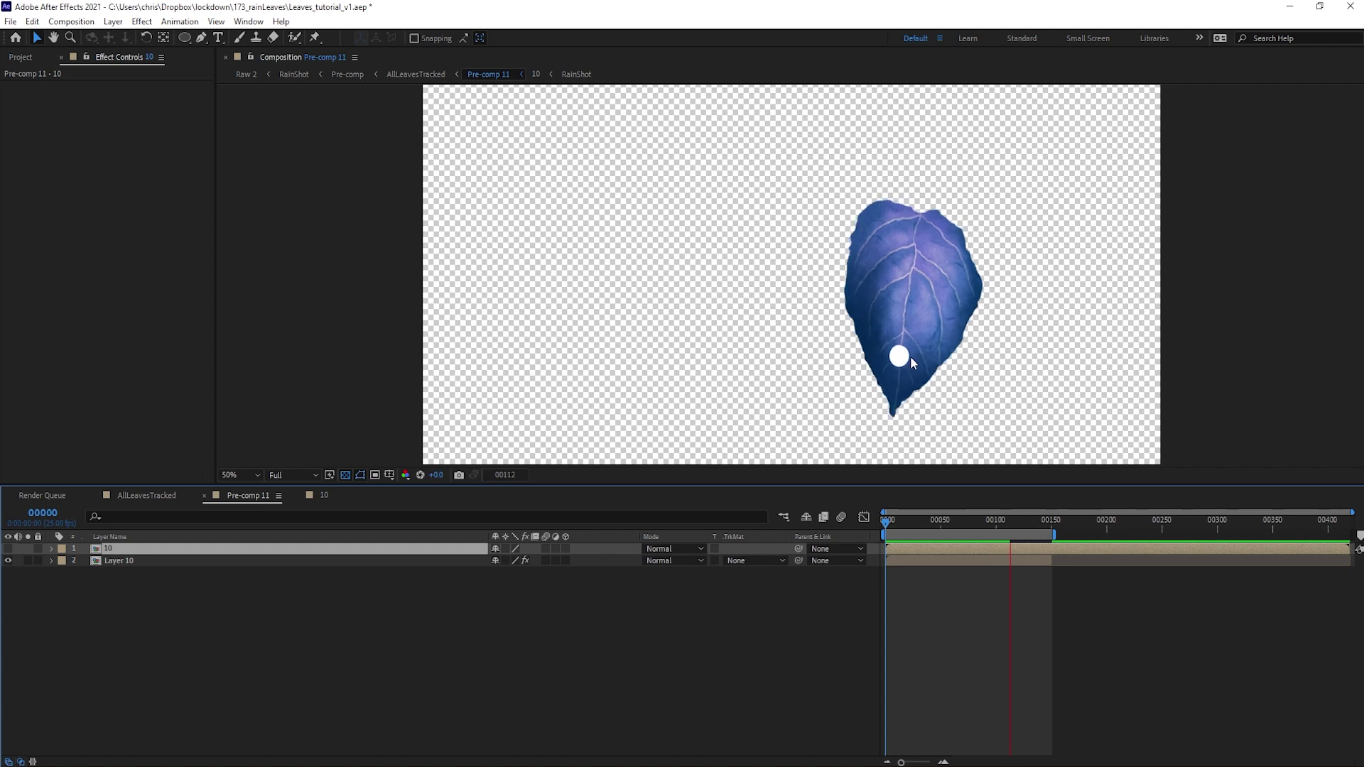
pyautogui.press('space')
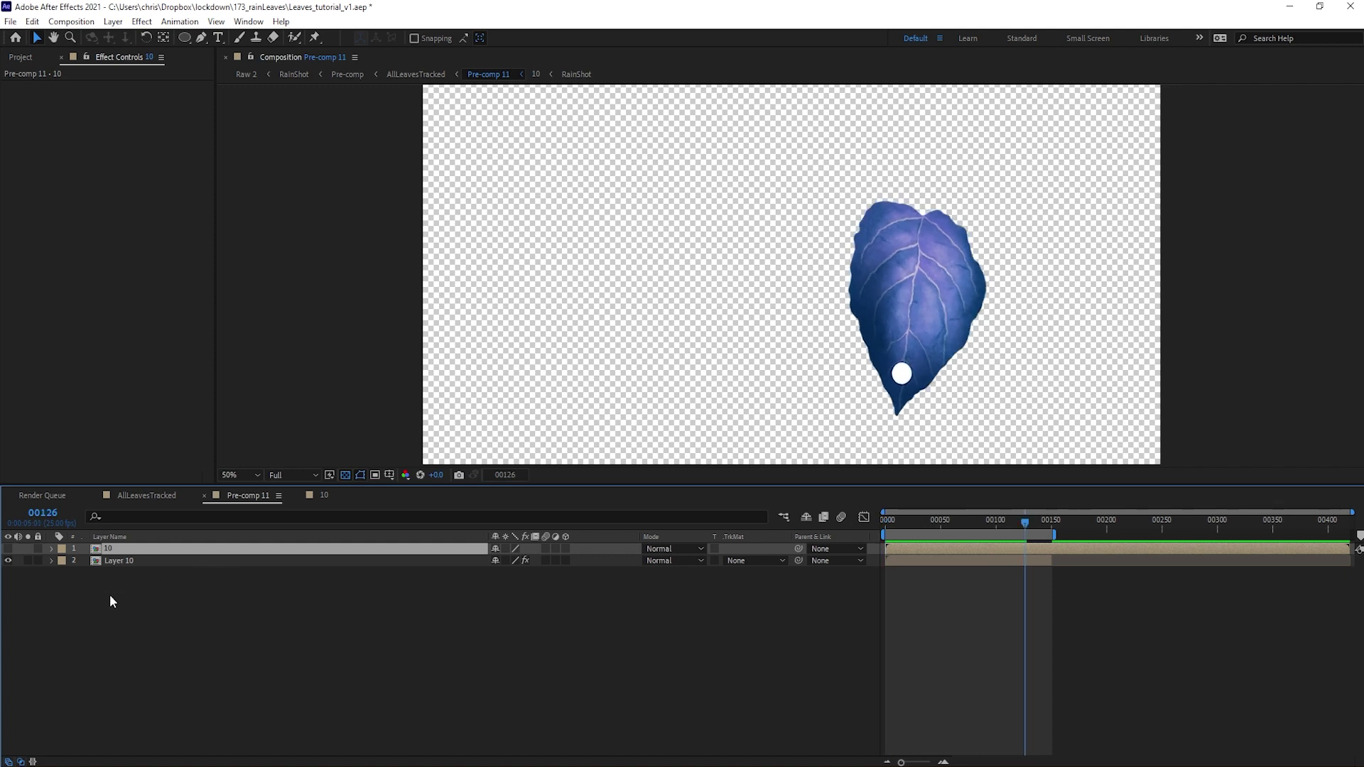
# Step: Reopen comp 10 and delete the white circle solid and the pasted adjustment layer
pyautogui.doubleClick(114, 550)
pyautogui.click(140, 550)
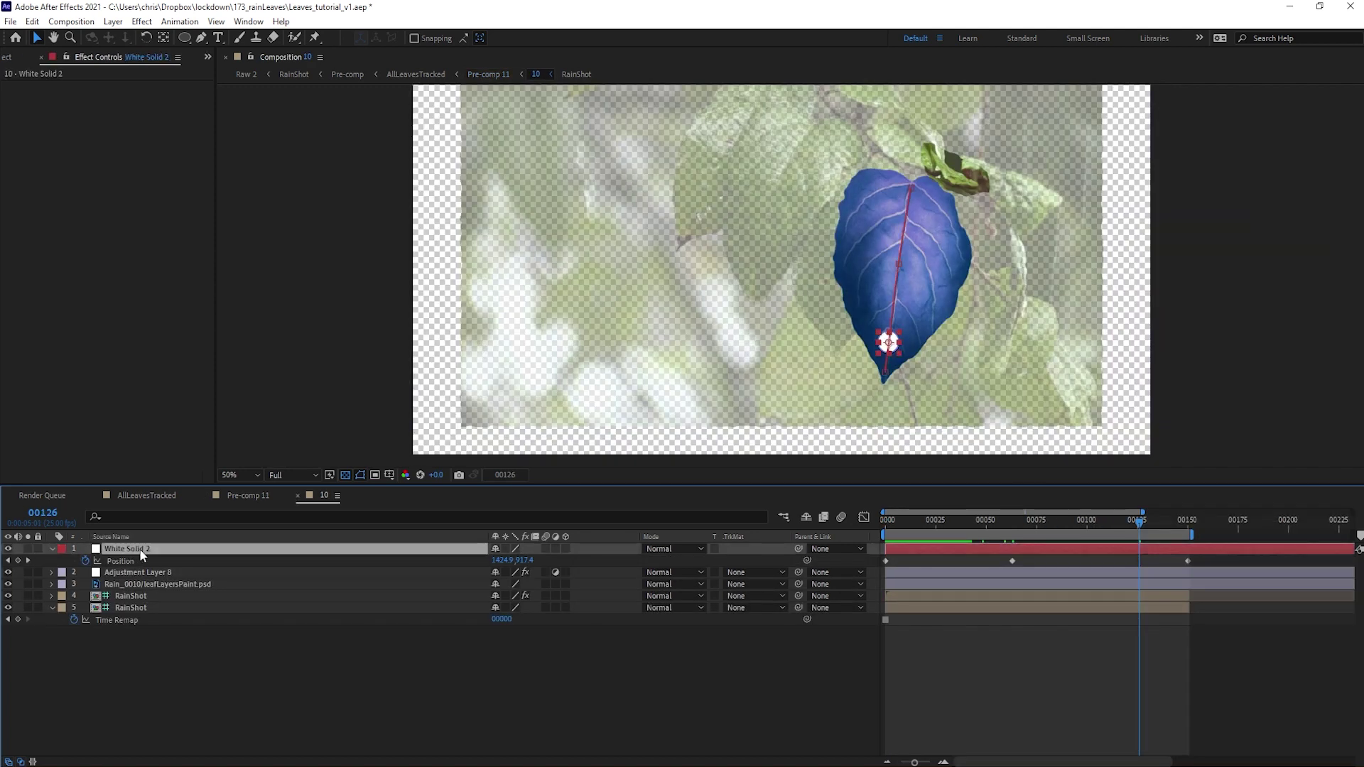
pyautogui.press('Delete')
pyautogui.click(139, 549)
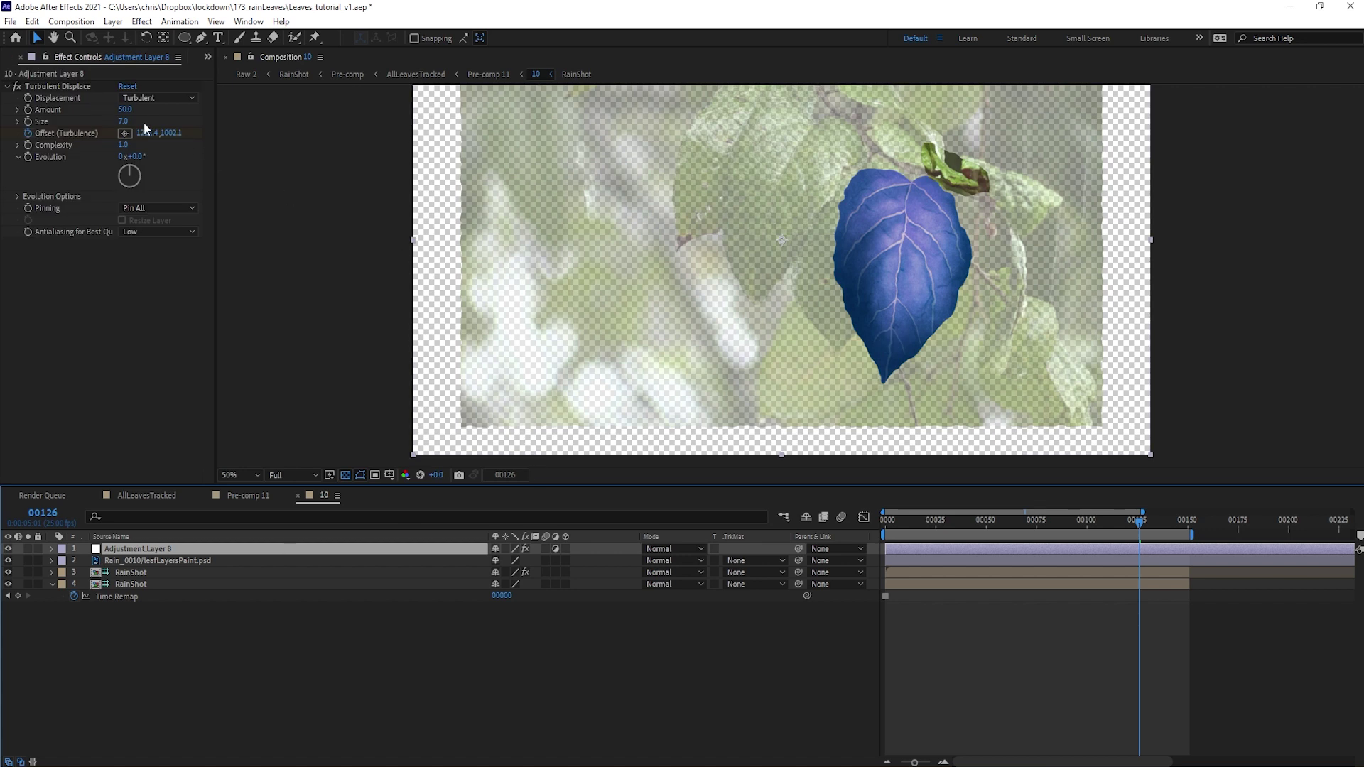
pyautogui.press('Delete')
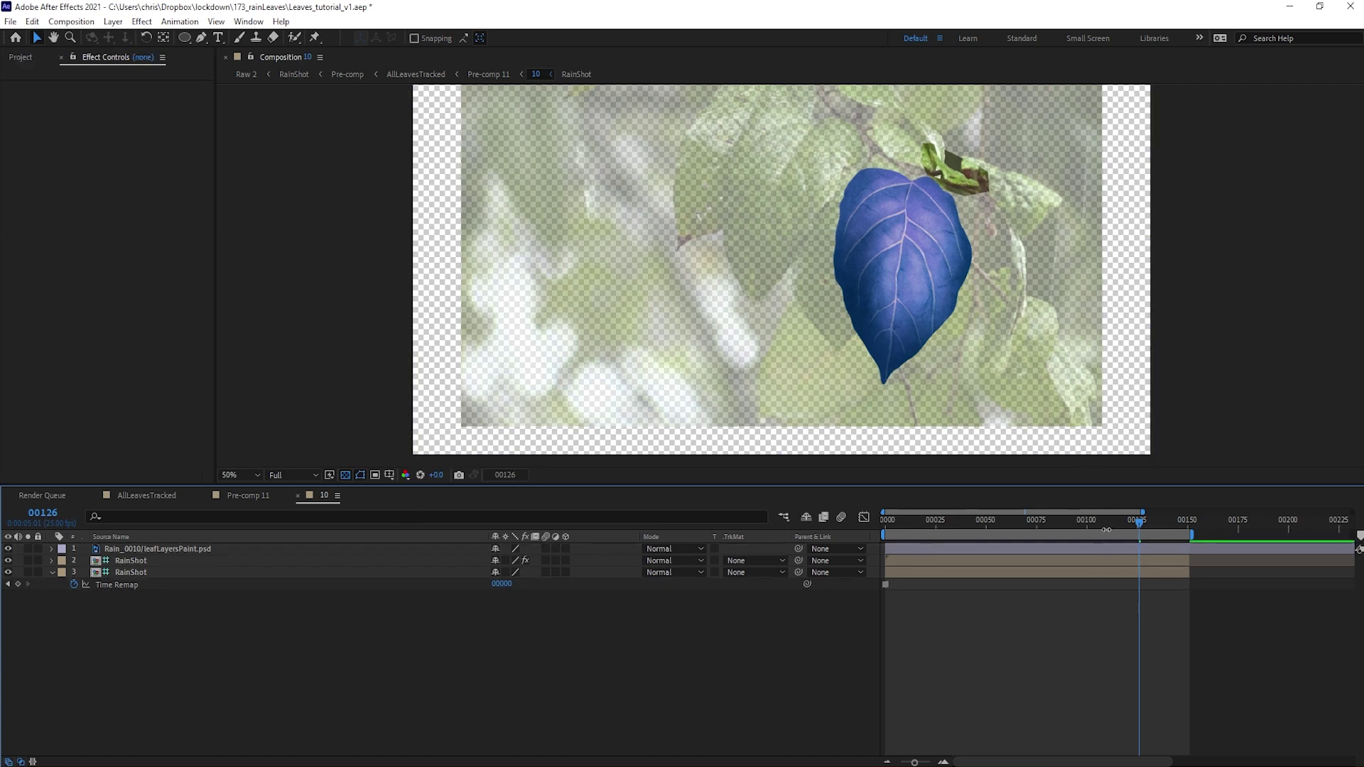
# Step: Return the current time to frame 0 and go back up through Pre-comp 11 to the AllLeavesTracked comp
pyautogui.moveTo(1130, 526); pyautogui.dragTo(776, 547)
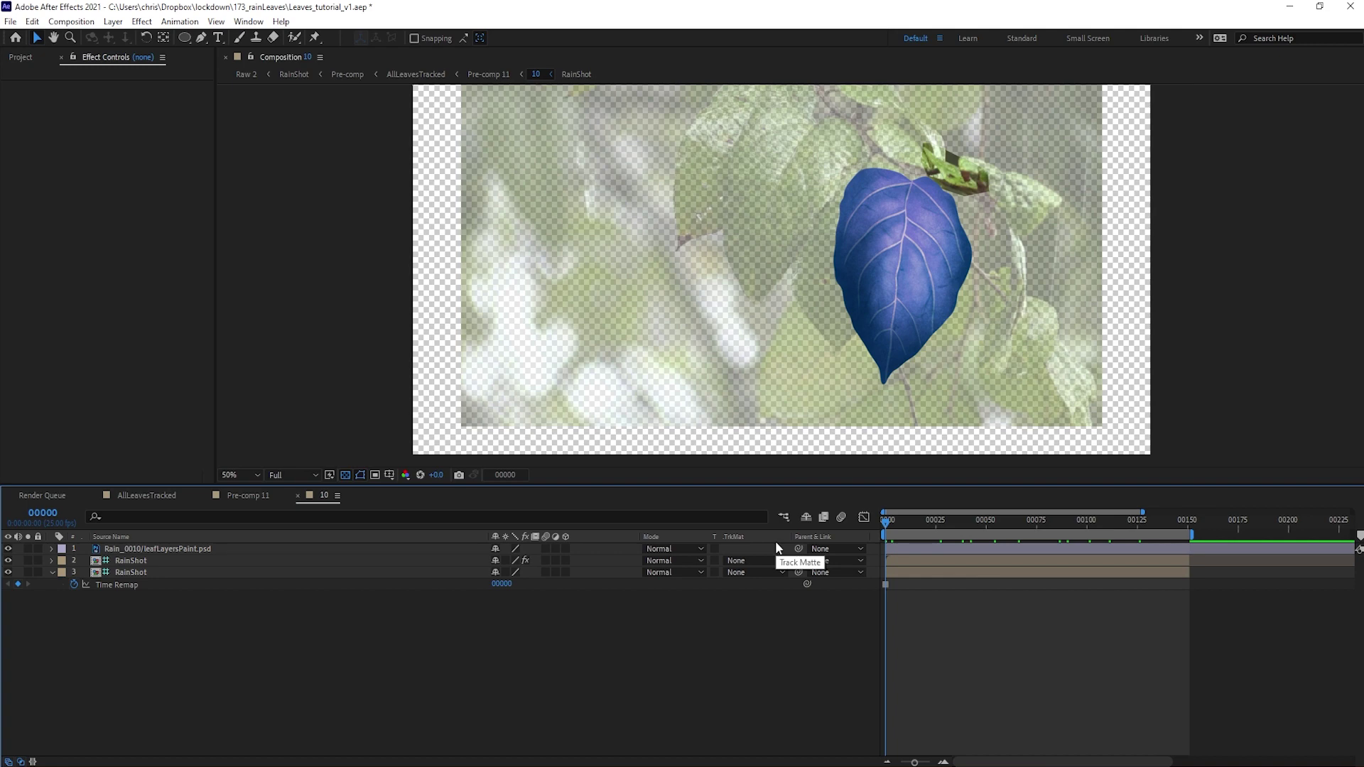
pyautogui.press('Tab')
pyautogui.click(549, 642)
pyautogui.press('Tab')
pyautogui.click(752, 623)
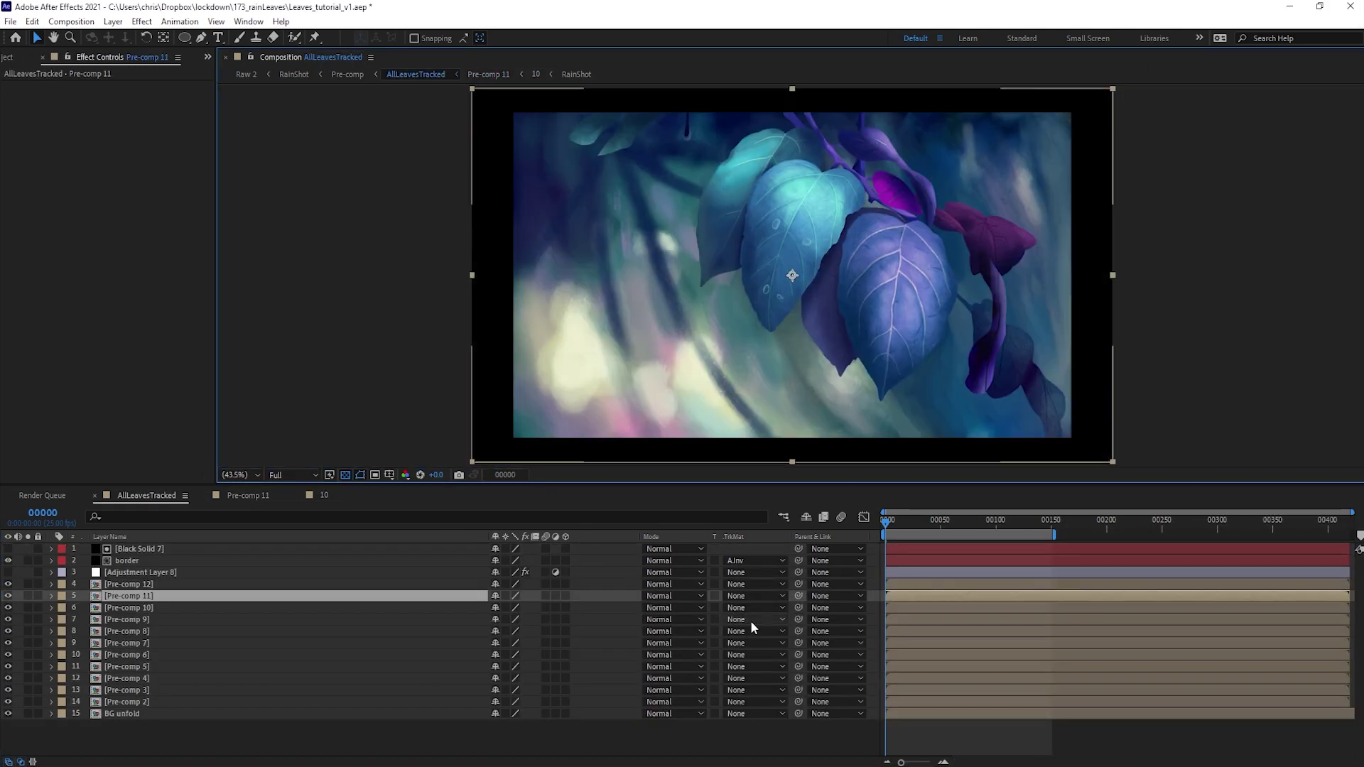
# Step: Rename Adjustment Layer 8 as Displacement and make the layer visible
pyautogui.click(149, 573)
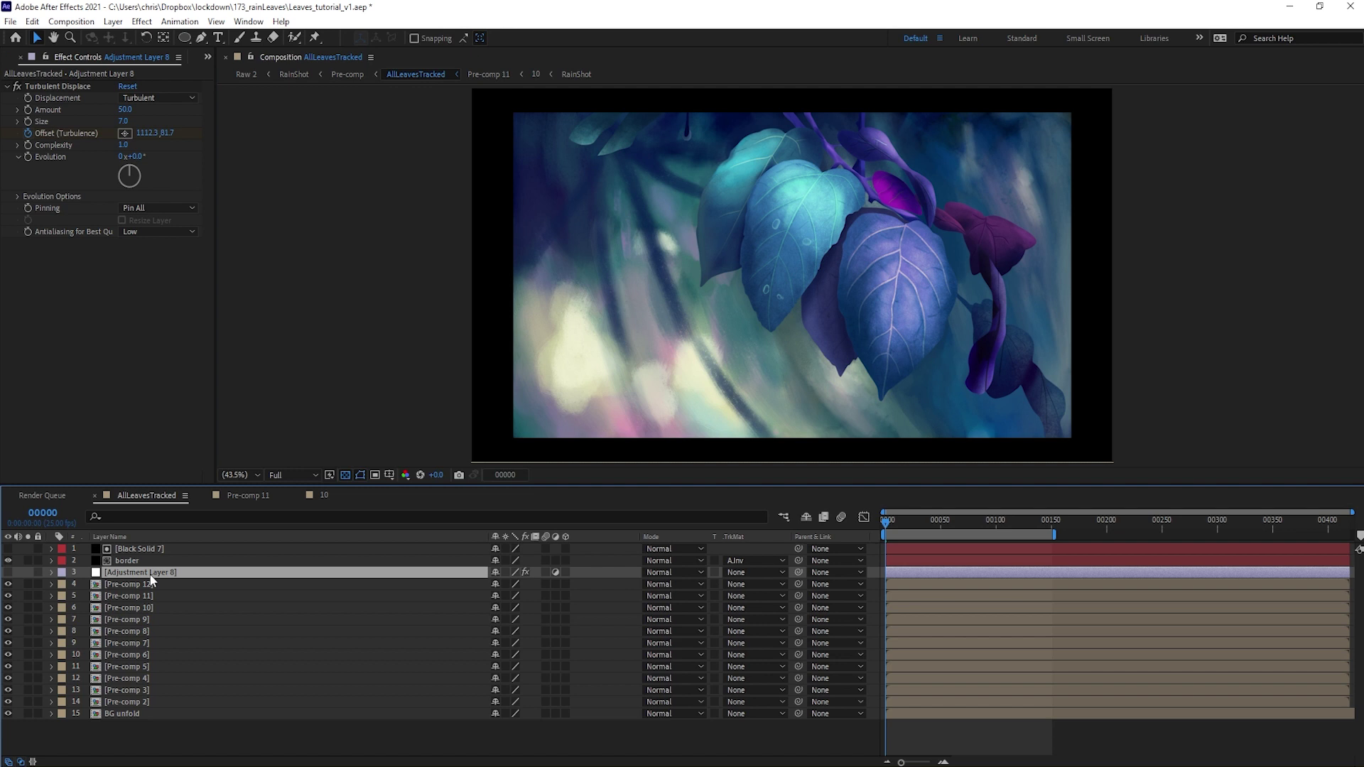
pyautogui.press('Return')
pyautogui.write('Displac')
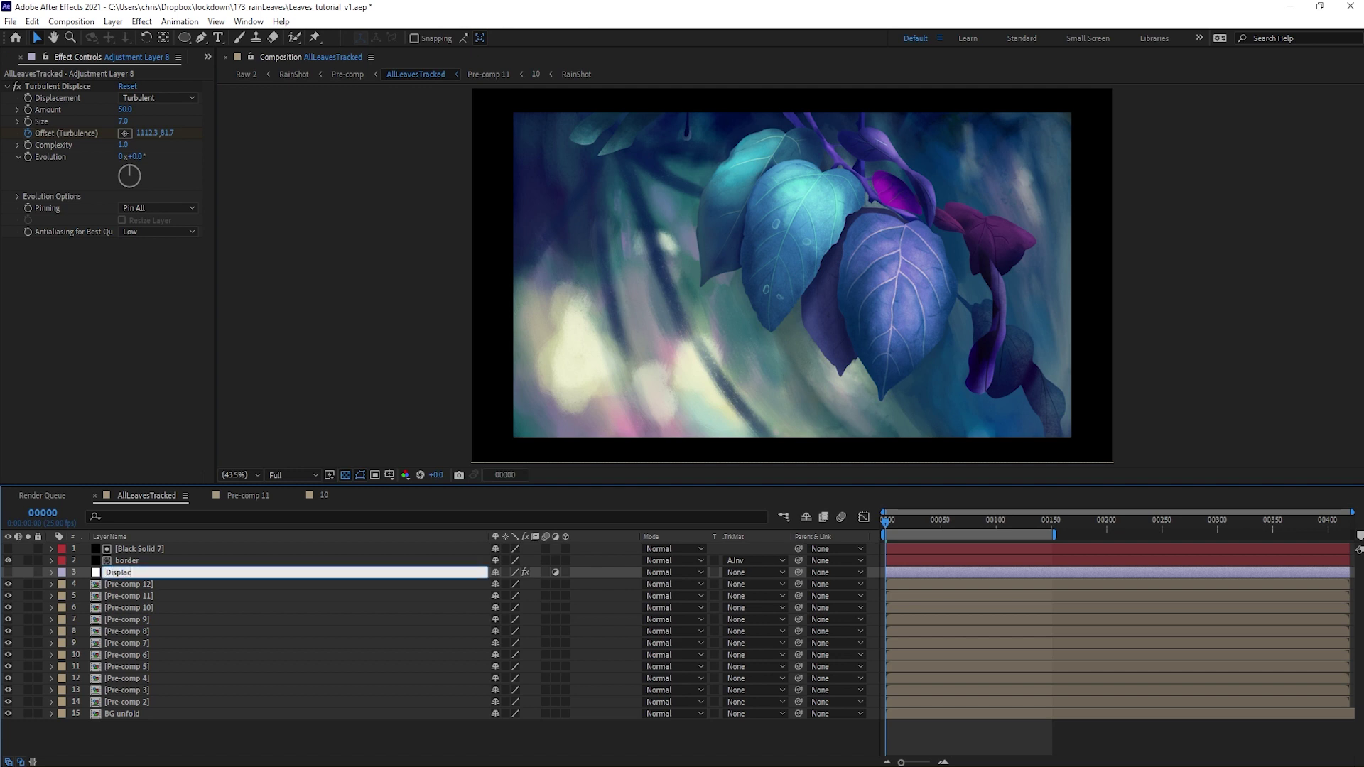
pyautogui.write('ement')
pyautogui.press('Return')
pyautogui.click(7, 572)
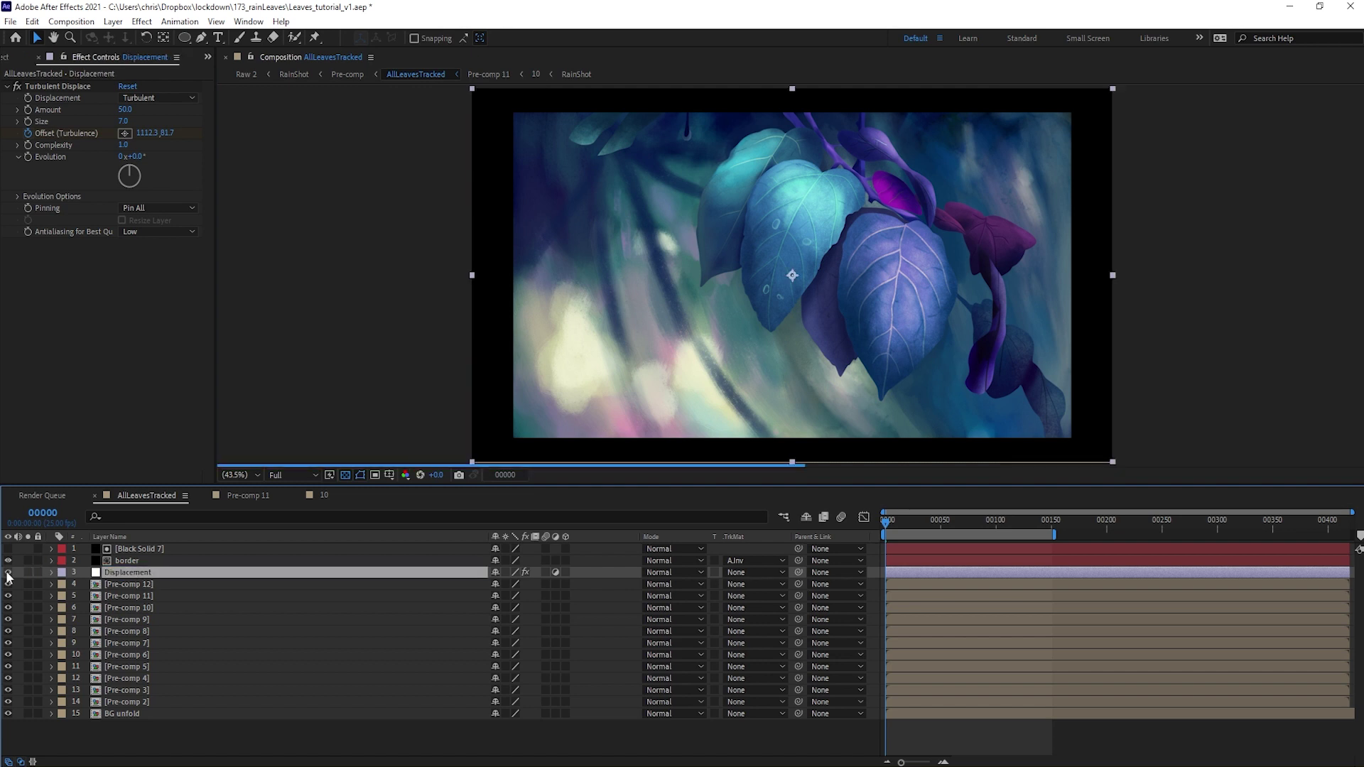
# Step: Inspect the displaced image edges, hide the border layer and solo the BG unfold layer
pyautogui.scroll(4, 914, 272)
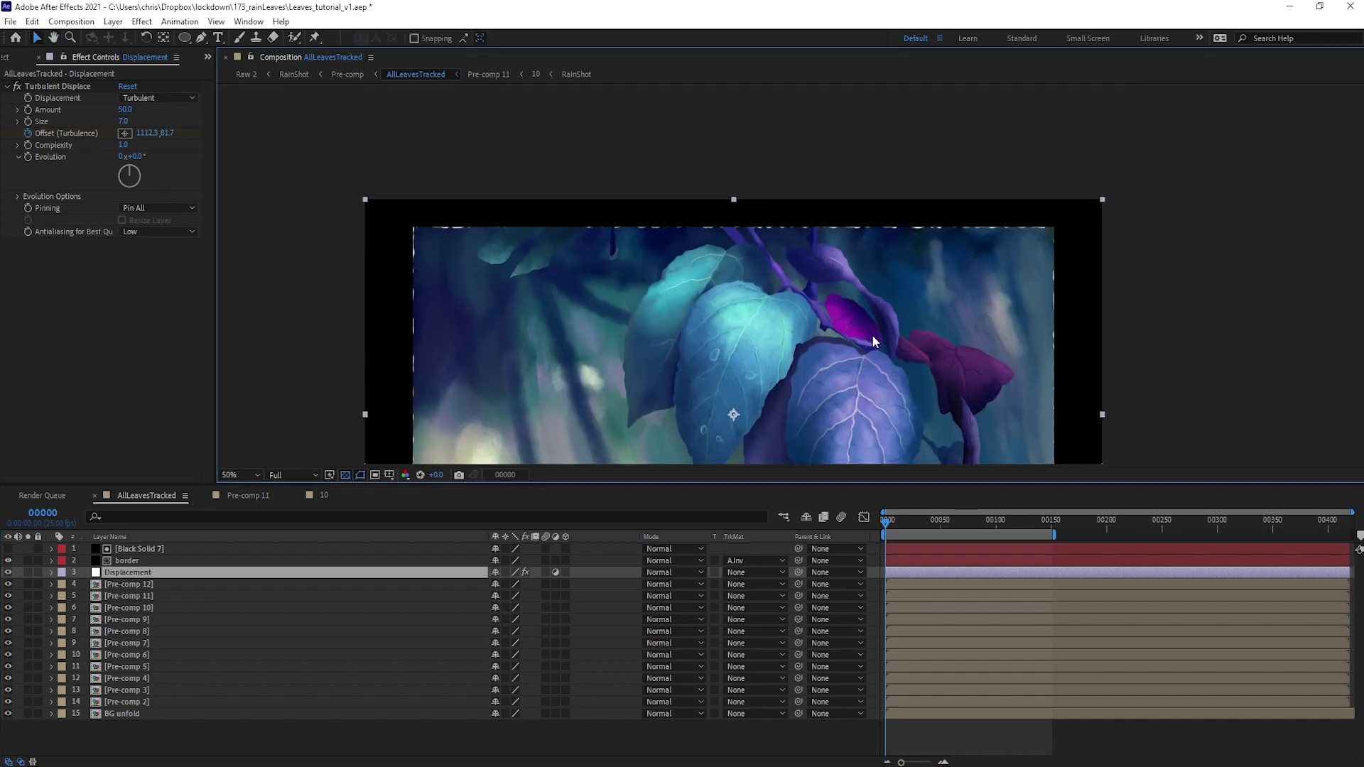
pyautogui.scroll(-4, 915, 156)
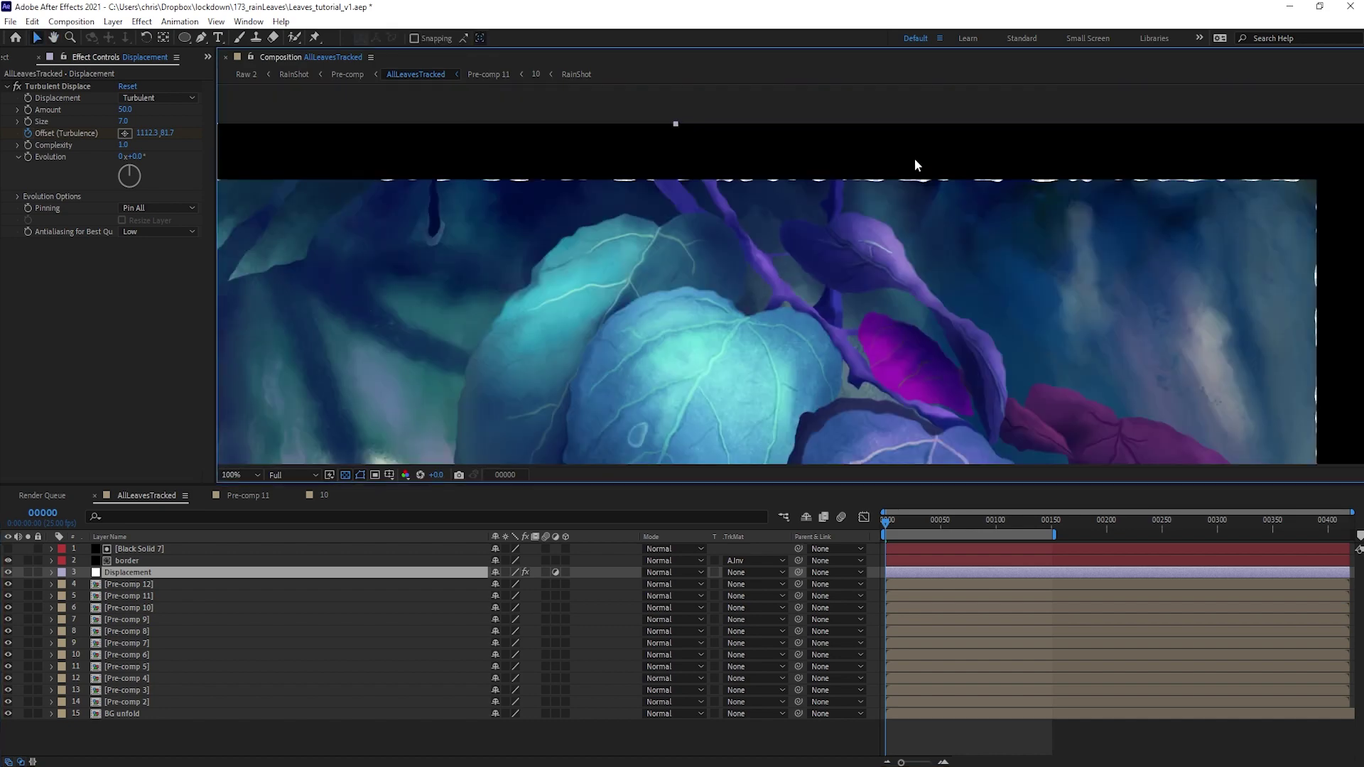
pyautogui.scroll(-2, 770, 309)
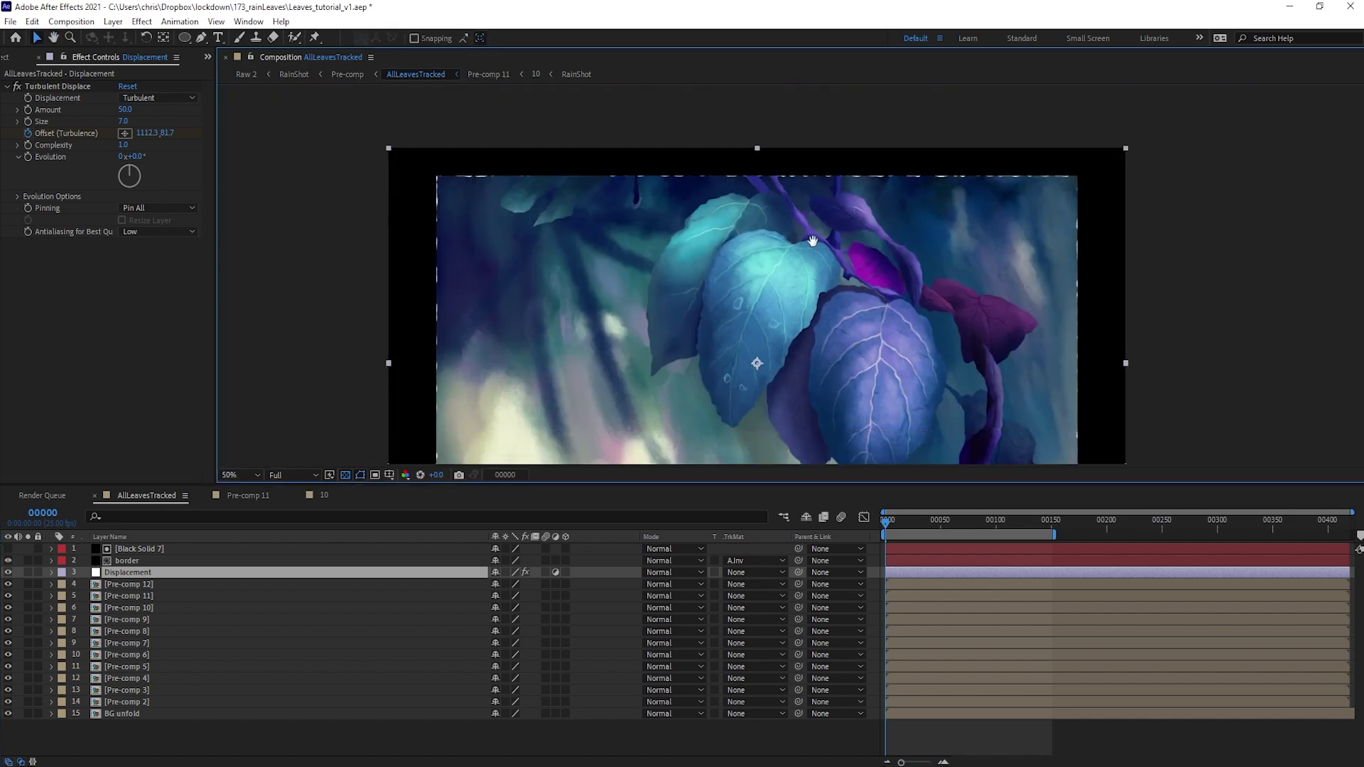
pyautogui.moveTo(765, 307); pyautogui.dragTo(765, 277)
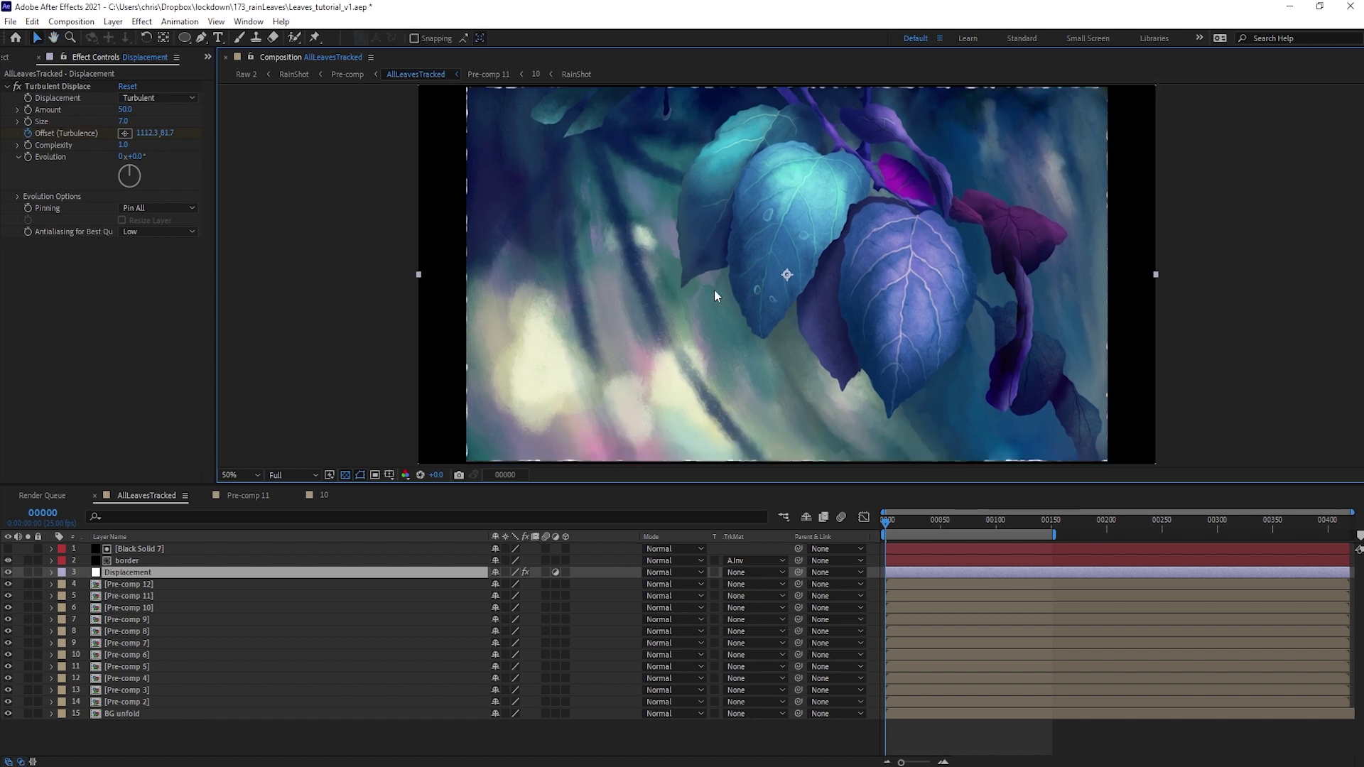
pyautogui.click(7, 561)
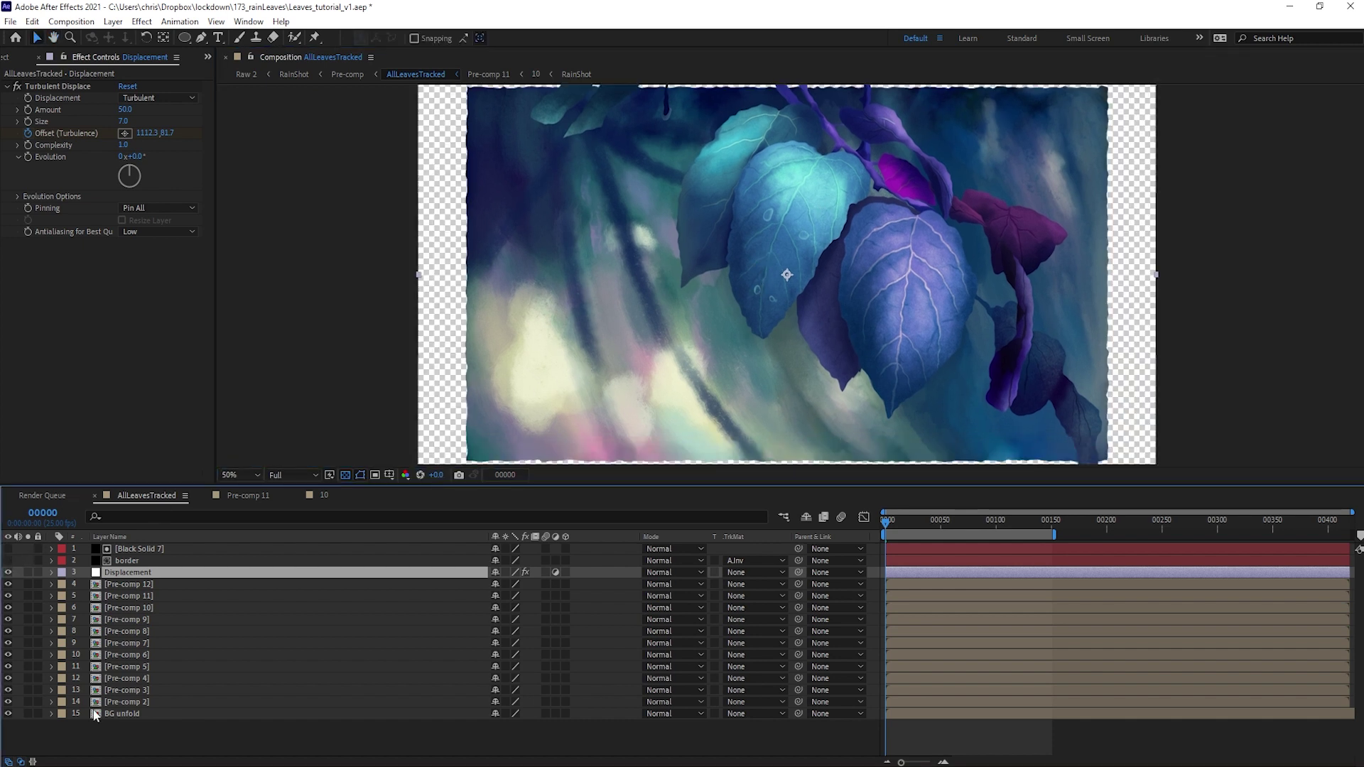
pyautogui.click(125, 714)
pyautogui.click(27, 713)
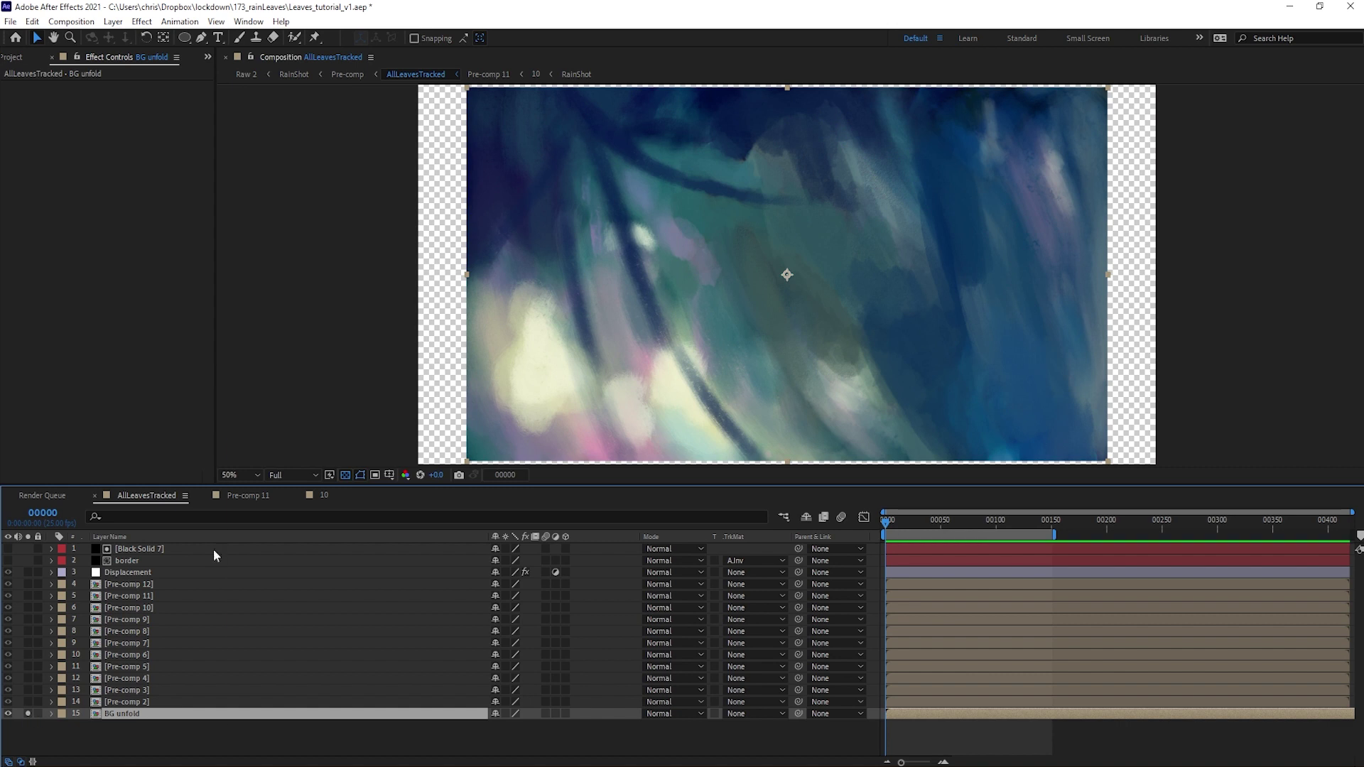
# Step: Find the CC RepeTile effect and apply it to the BG unfold layer
pyautogui.click(248, 21)
pyautogui.click(280, 186)
pyautogui.click(1295, 72)
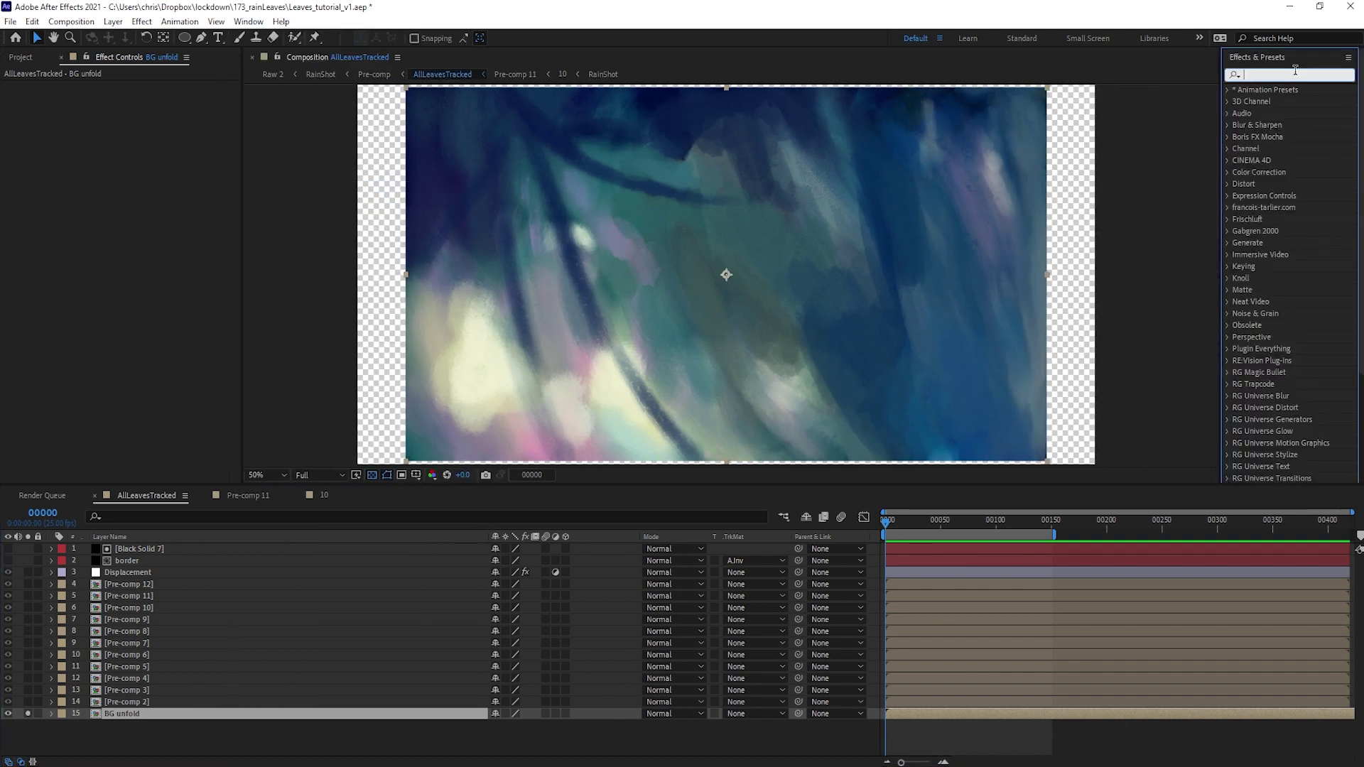
pyautogui.write('repe')
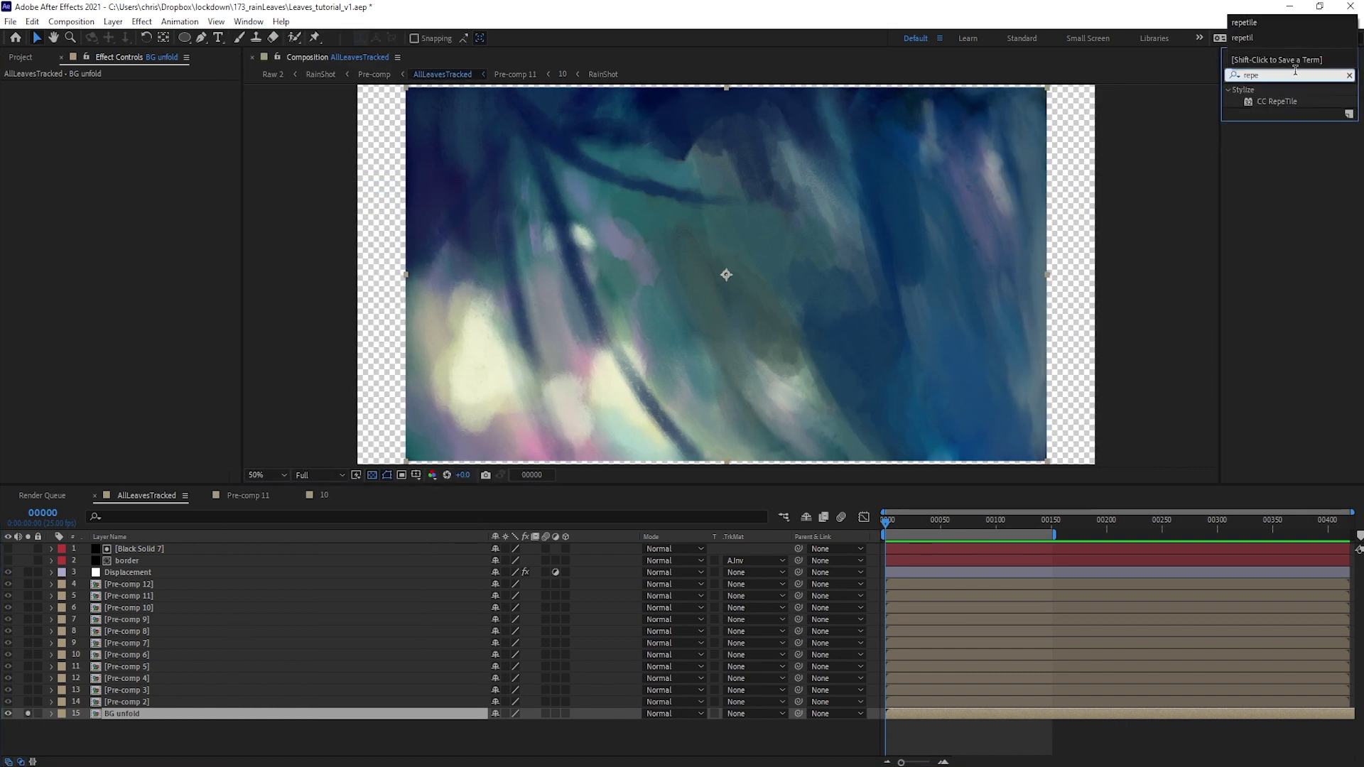
pyautogui.moveTo(1284, 99); pyautogui.dragTo(149, 722)
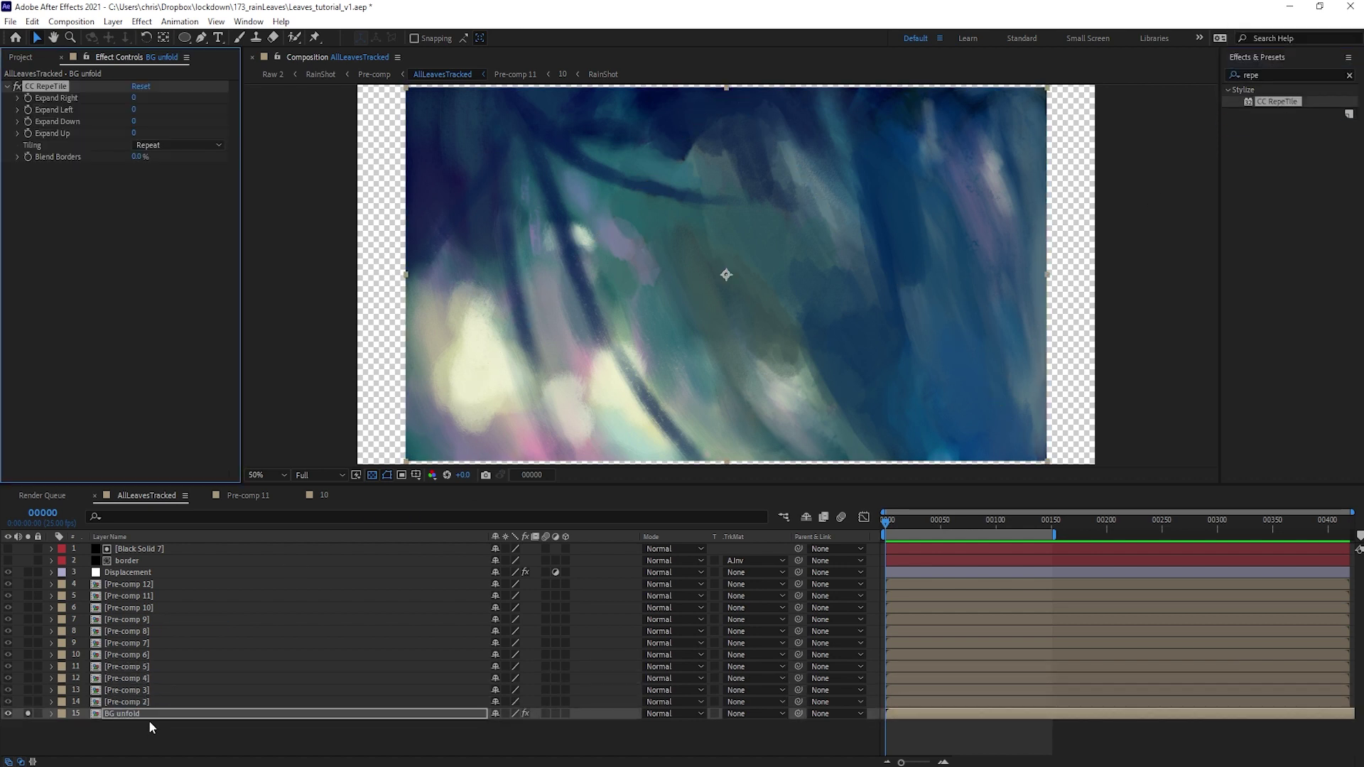
# Step: Set CC RepeTile's tiling to Unfold, with Expand Right at 143 and Expand Left at 194
pyautogui.click(149, 145)
pyautogui.click(160, 206)
pyautogui.moveTo(134, 98); pyautogui.dragTo(242, 108)
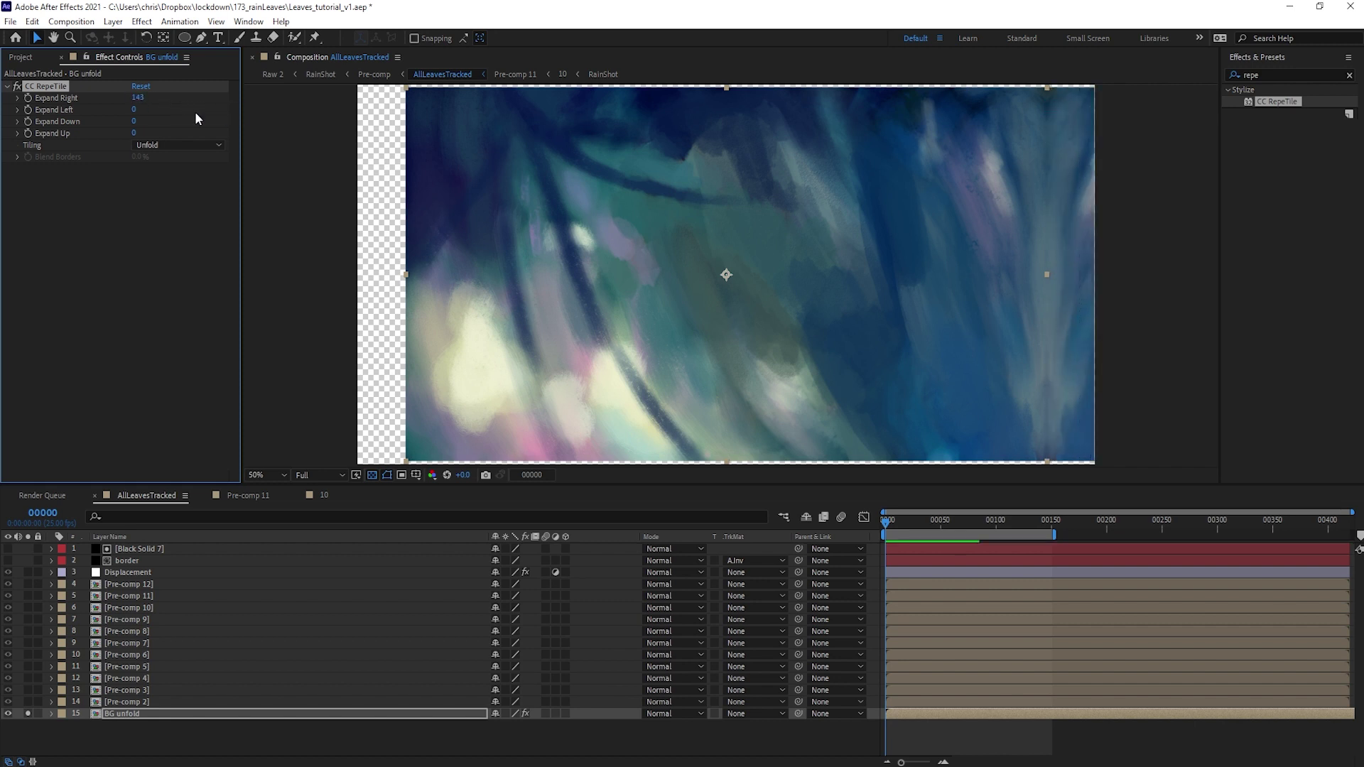
pyautogui.moveTo(133, 109); pyautogui.dragTo(290, 122)
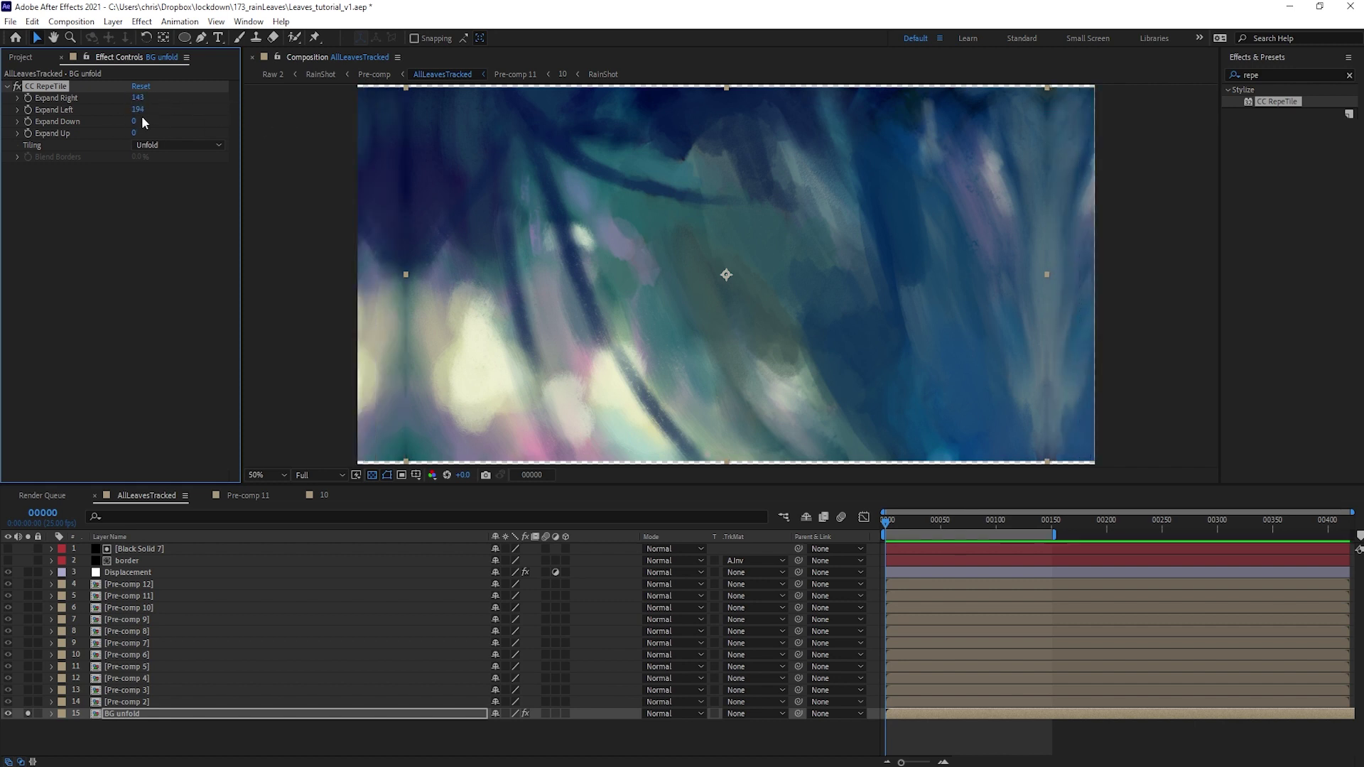
# Step: Unsolo BG unfold and set CC RepeTile's Expand Up to 69 to extend the background above its upper edge
pyautogui.moveTo(391, 172); pyautogui.dragTo(384, 259)
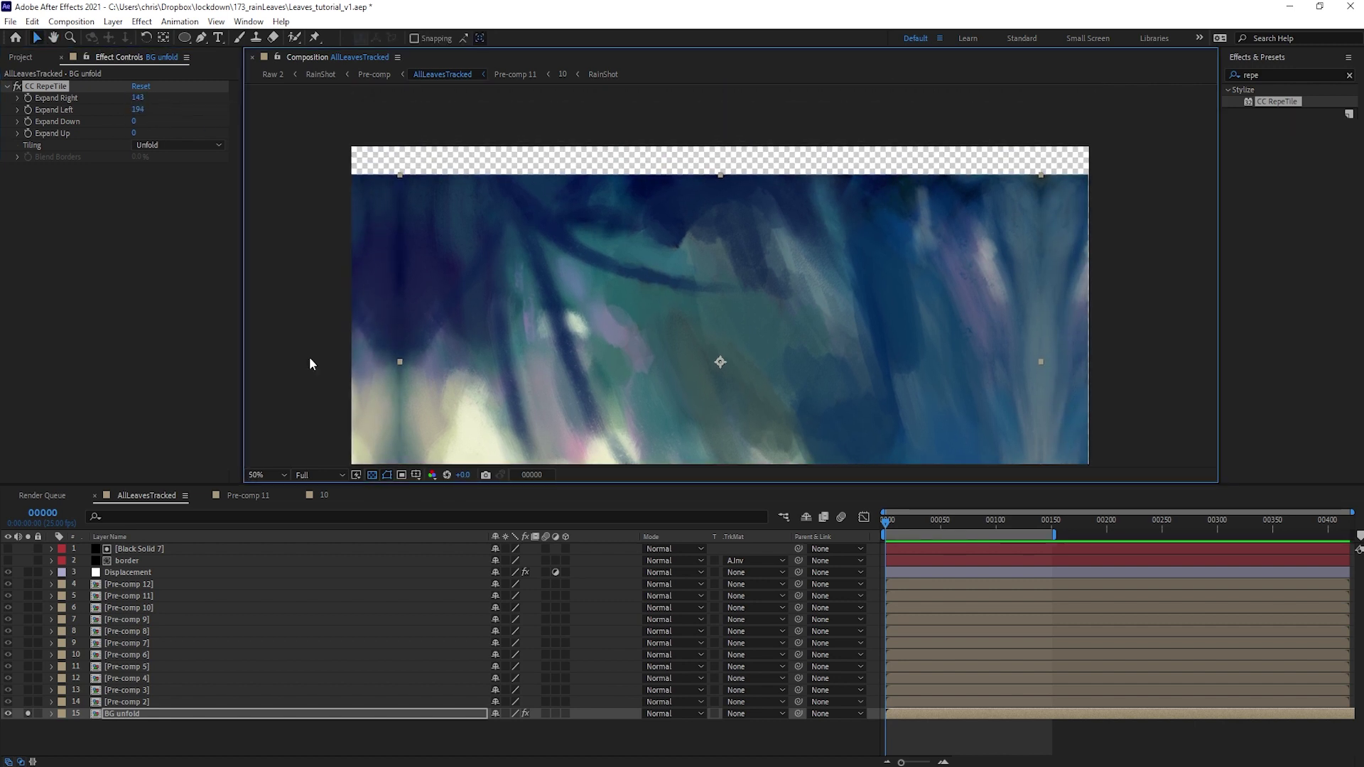
pyautogui.click(28, 714)
pyautogui.scroll(1, 595, 209)
pyautogui.moveTo(595, 210); pyautogui.dragTo(514, 375)
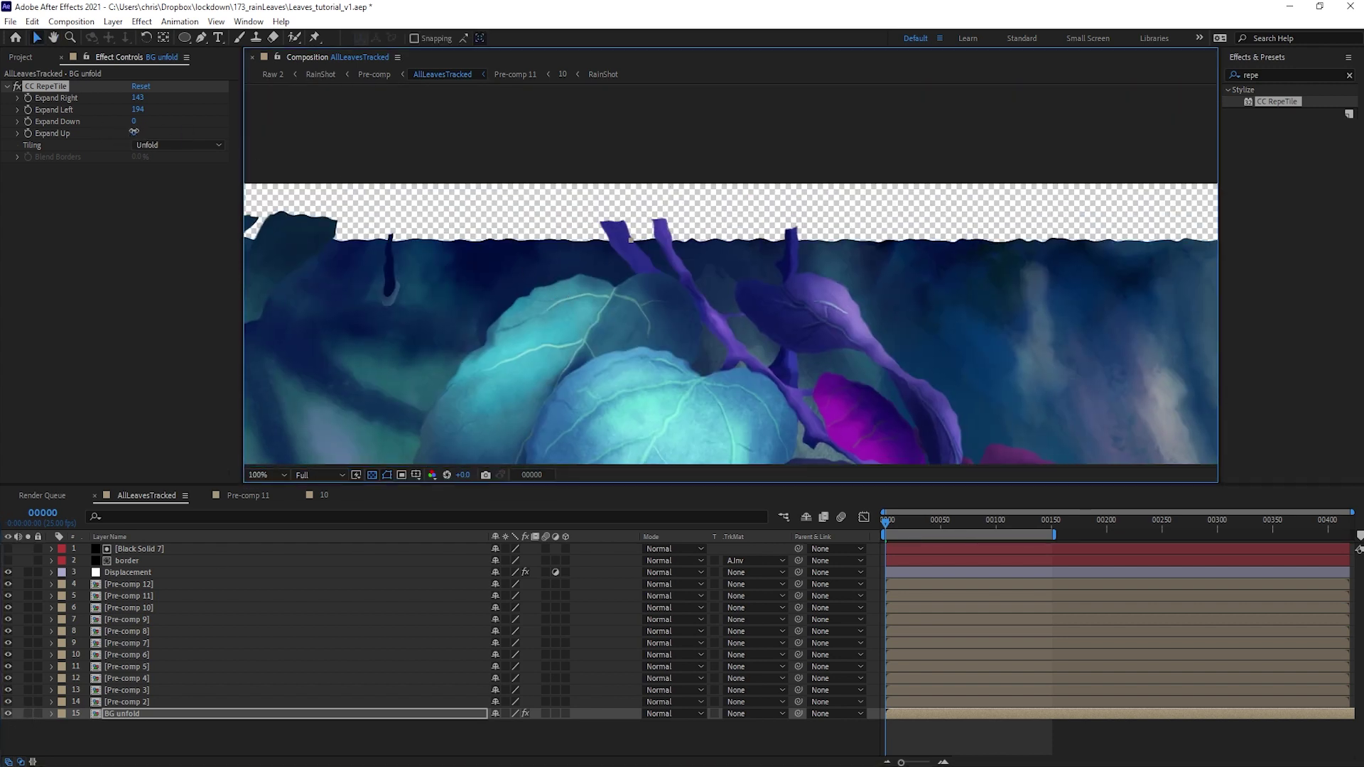
pyautogui.moveTo(138, 130); pyautogui.dragTo(188, 138)
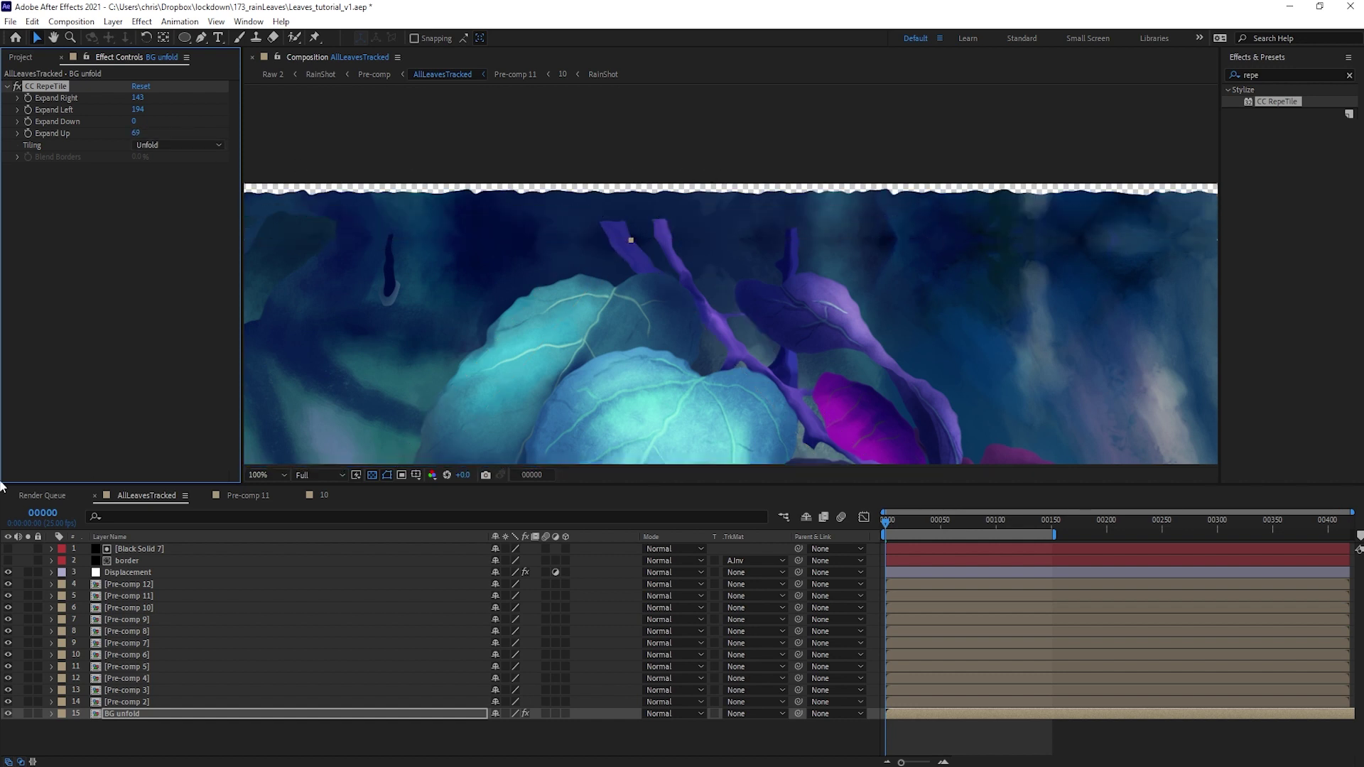
# Step: Show the border layer again and compare the upper edge with CC RepeTile disabled and enabled
pyautogui.click(8, 561)
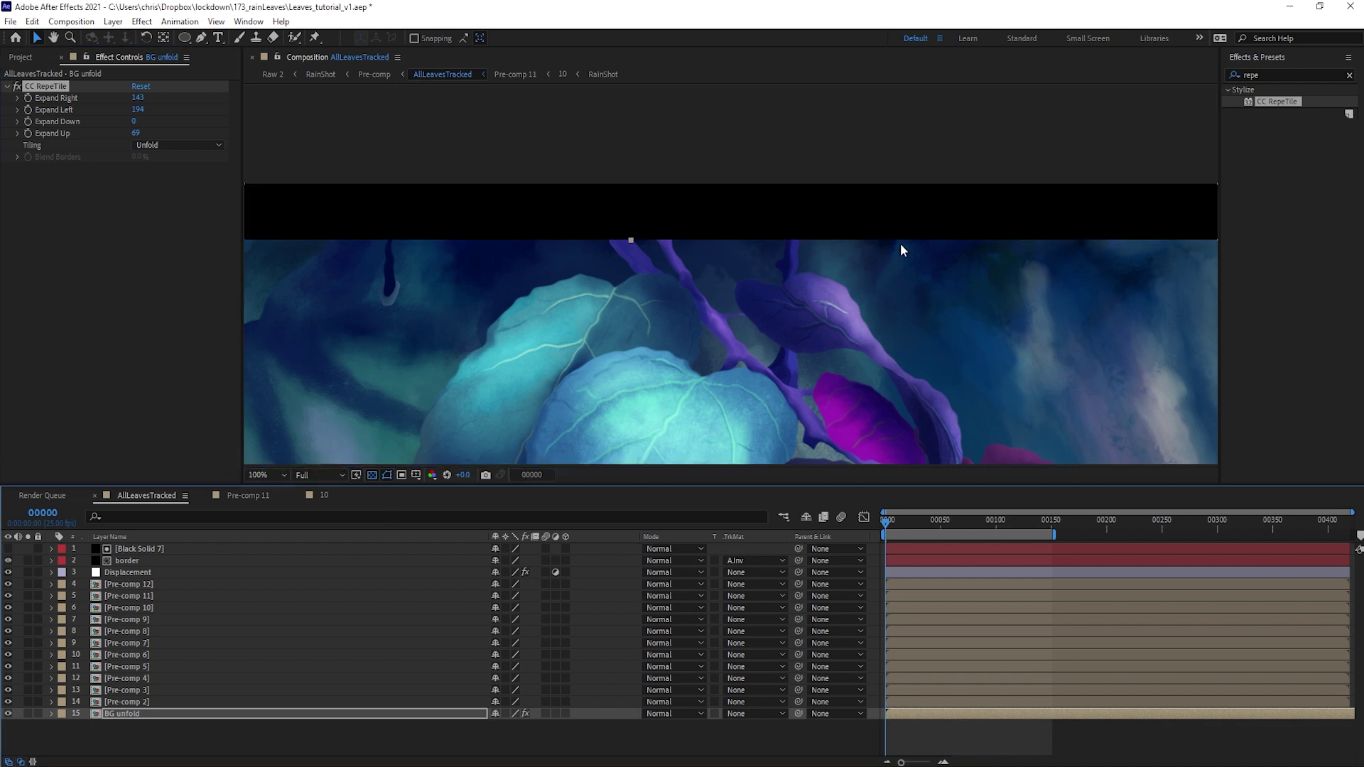
pyautogui.click(16, 87)
pyautogui.click(17, 87)
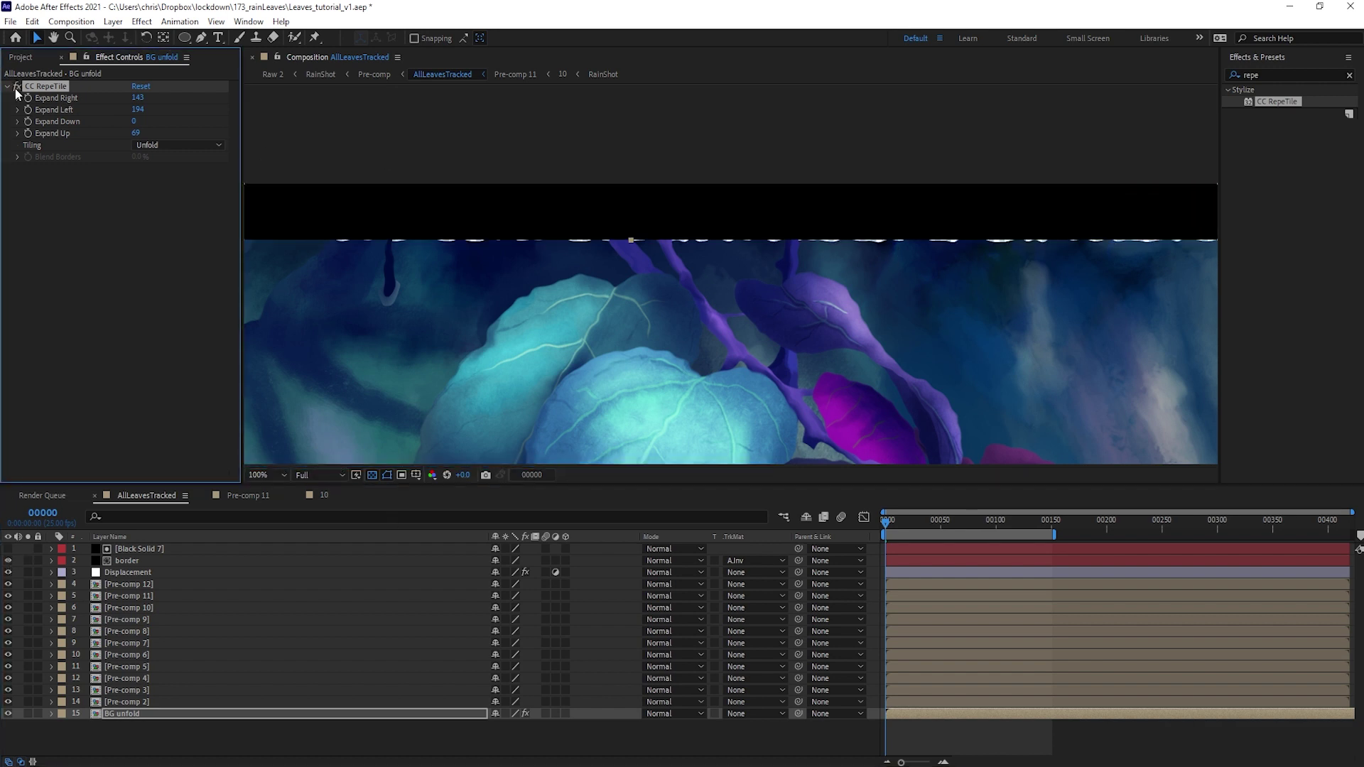
# Step: Increase CC RepeTile's Expand Down on BG unfold to fill the gaps along the image's lower edge
pyautogui.scroll(-1, 616, 220)
pyautogui.moveTo(578, 314); pyautogui.dragTo(650, 126)
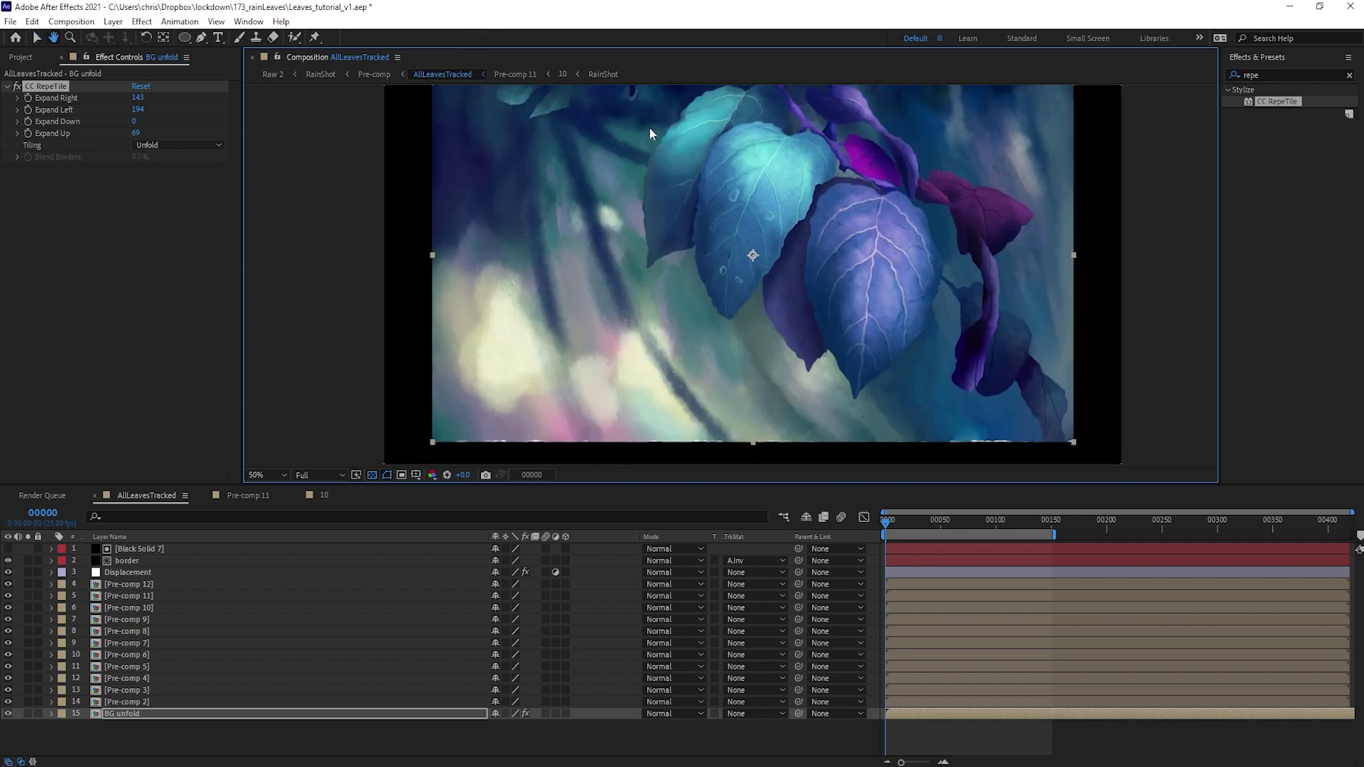
pyautogui.moveTo(135, 122); pyautogui.dragTo(164, 127)
pyautogui.moveTo(584, 185); pyautogui.dragTo(602, 217)
# Step: Paste the copied bigRainAsDisplace 2 comp above all layers in AllLeavesTracked and make it visible
pyautogui.click(940, 730)
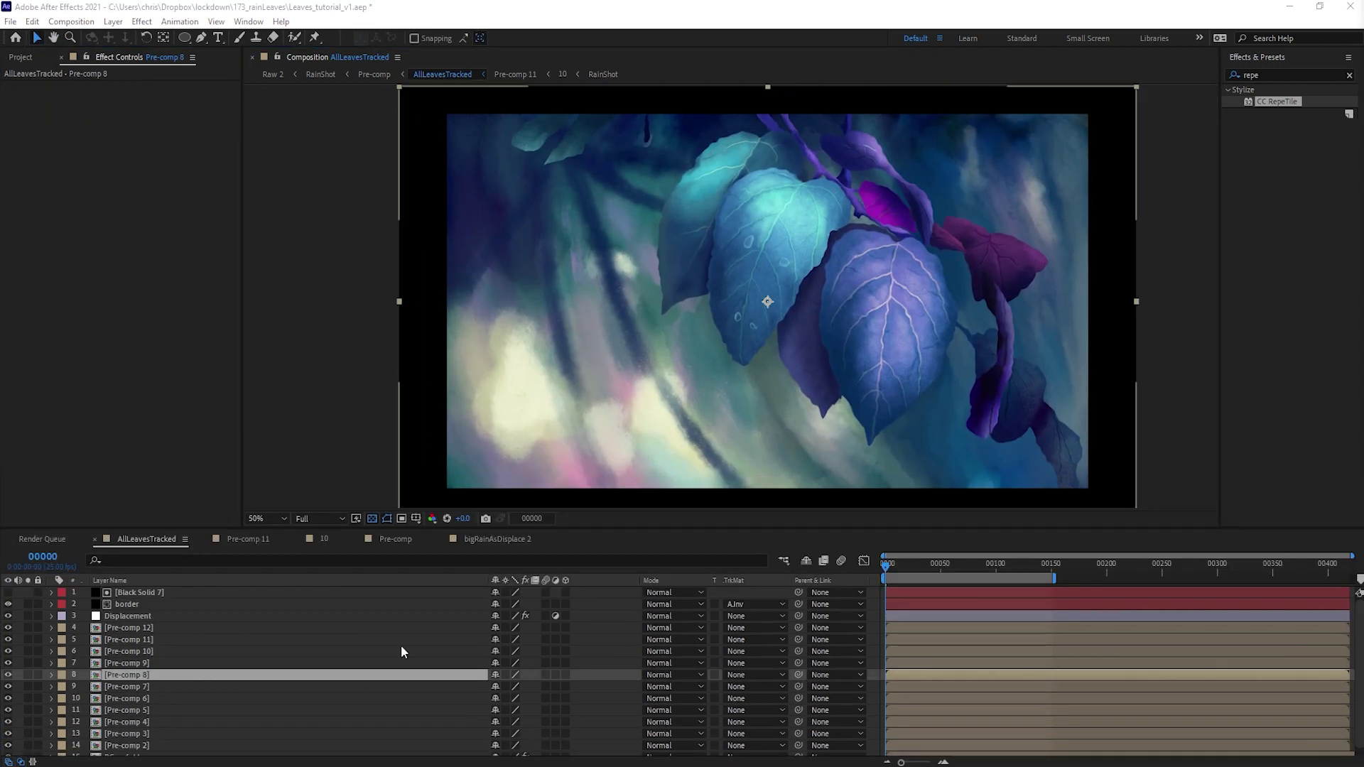
pyautogui.click(508, 766)
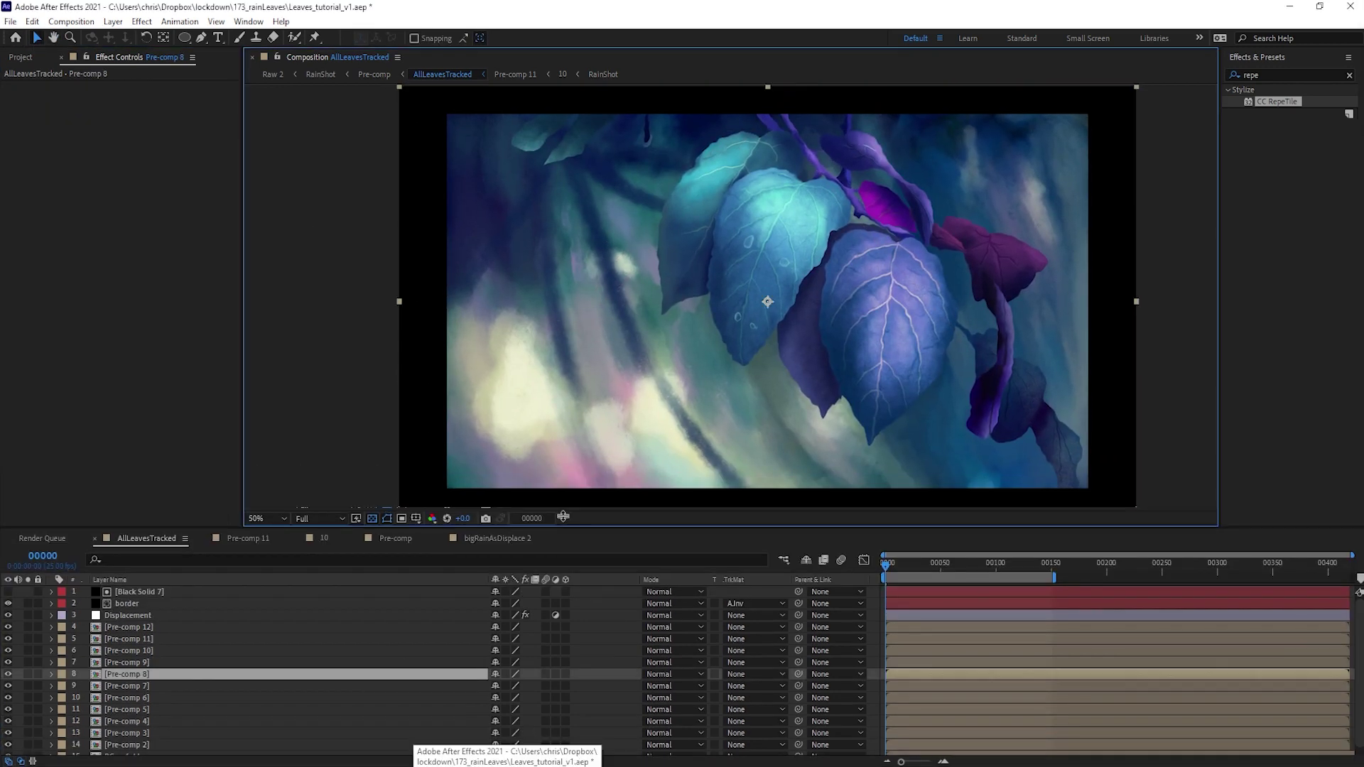
pyautogui.moveTo(568, 531); pyautogui.dragTo(583, 477)
pyautogui.moveTo(598, 400); pyautogui.dragTo(577, 402)
pyautogui.click(276, 740)
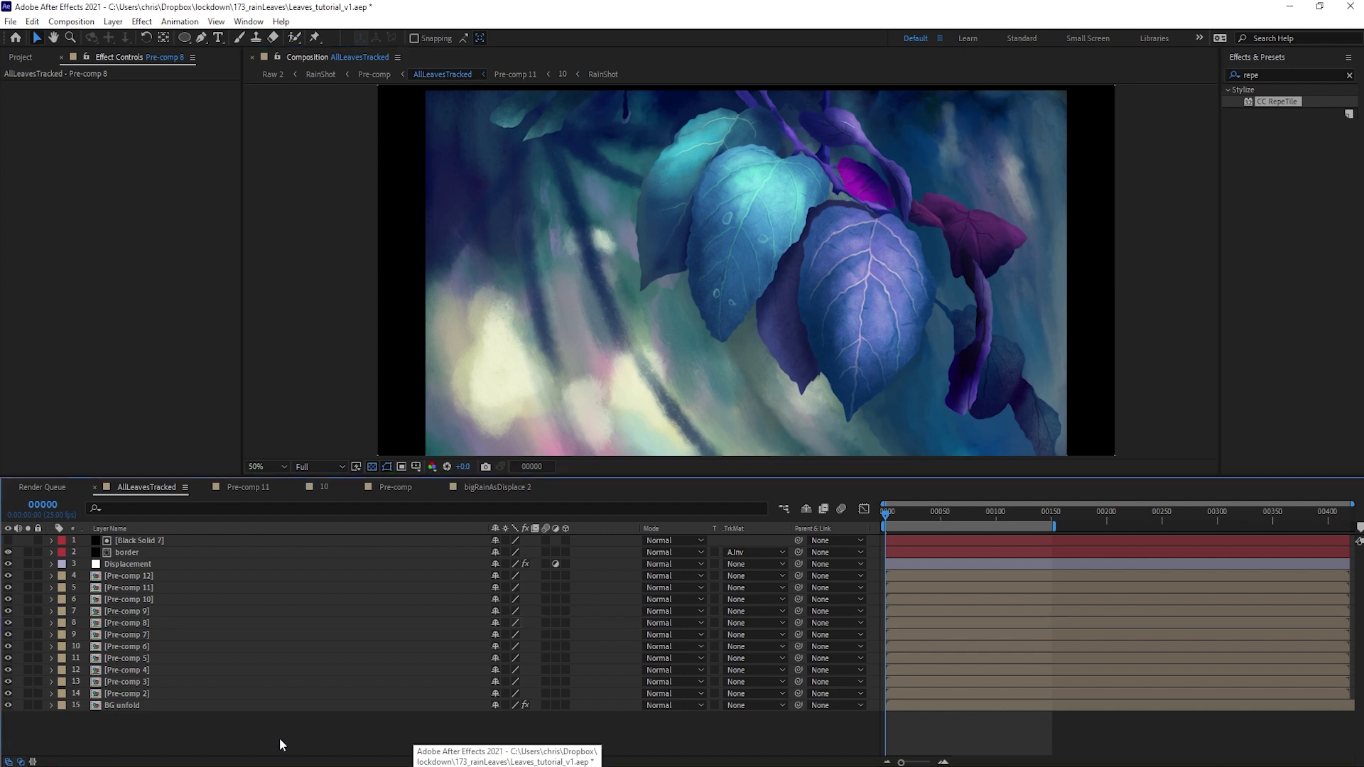
pyautogui.hotkey('ctrl', 'v')
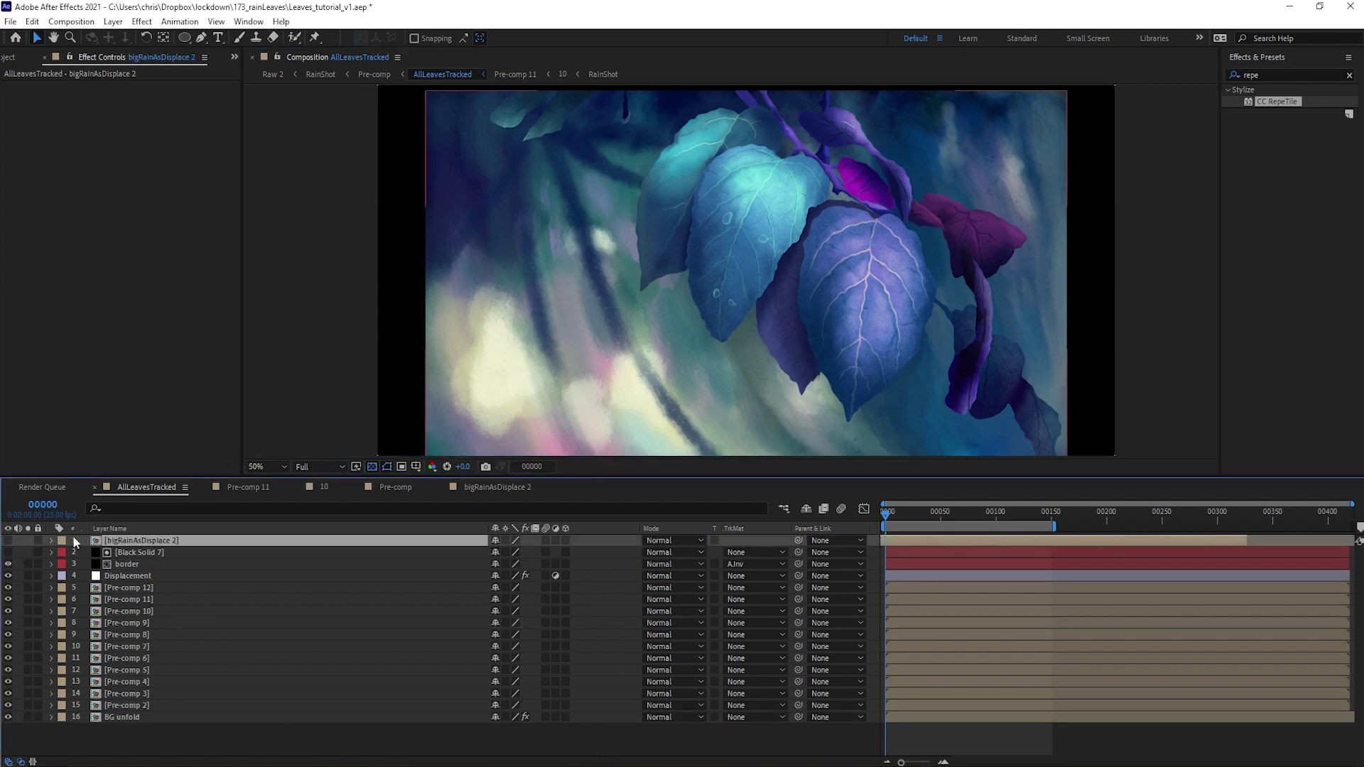
pyautogui.click(9, 540)
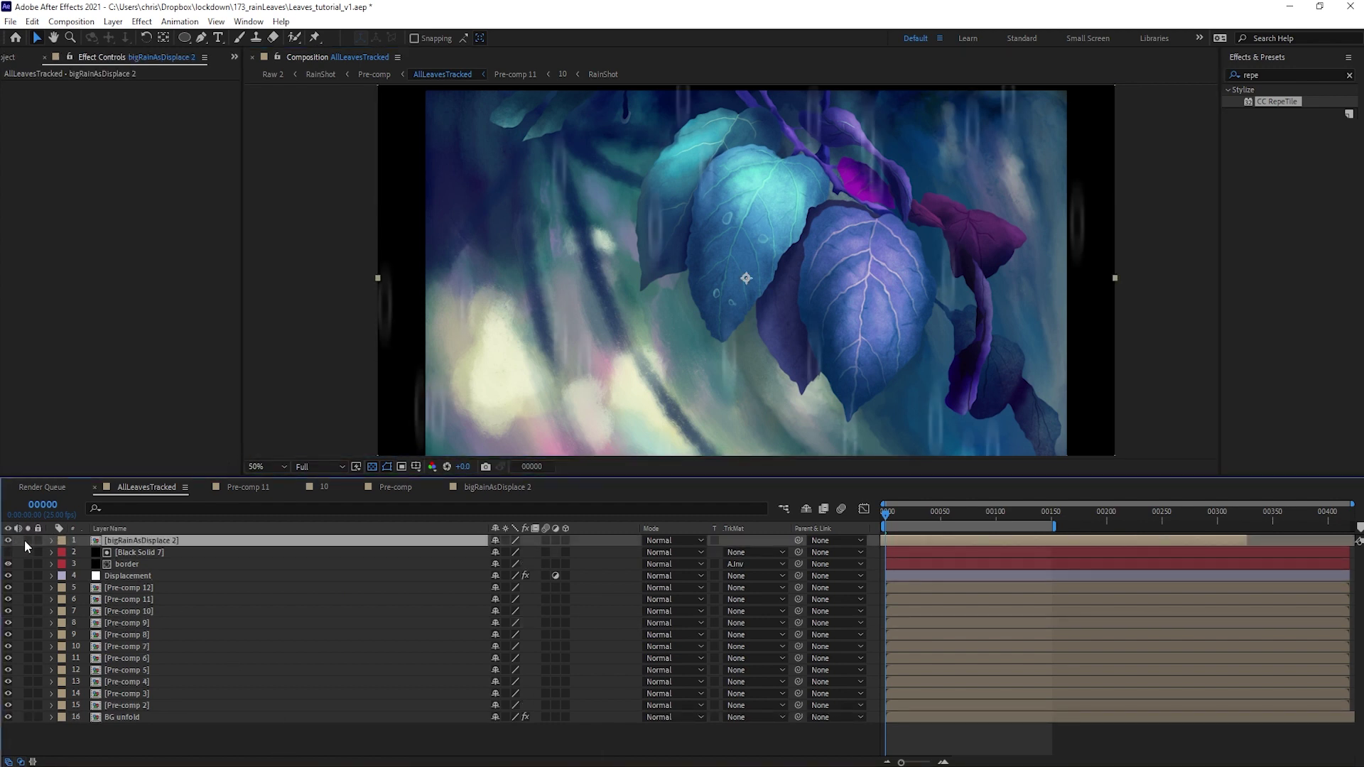
# Step: Solo the bigRainAsDisplace 2 layer and preview the falling rain shapes
pyautogui.click(28, 540)
pyautogui.press('space')
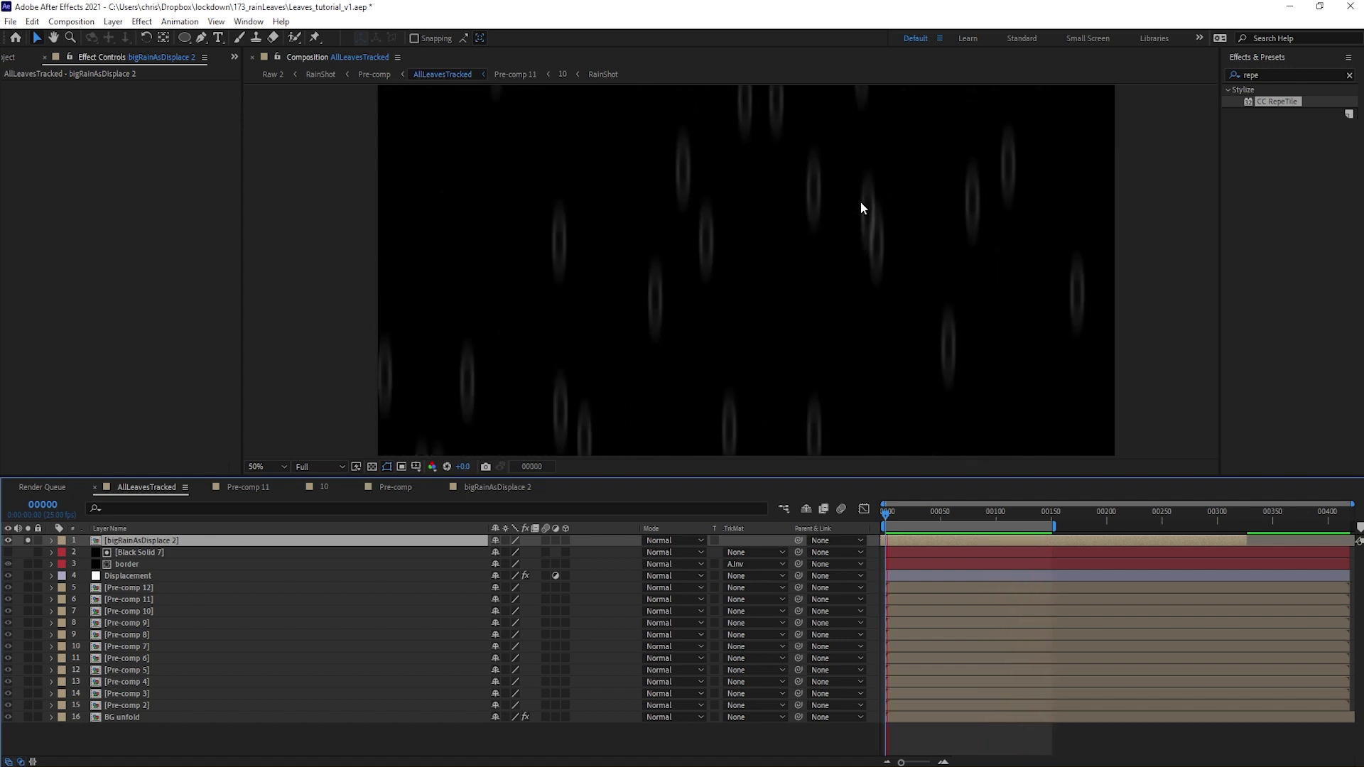
pyautogui.press('space')
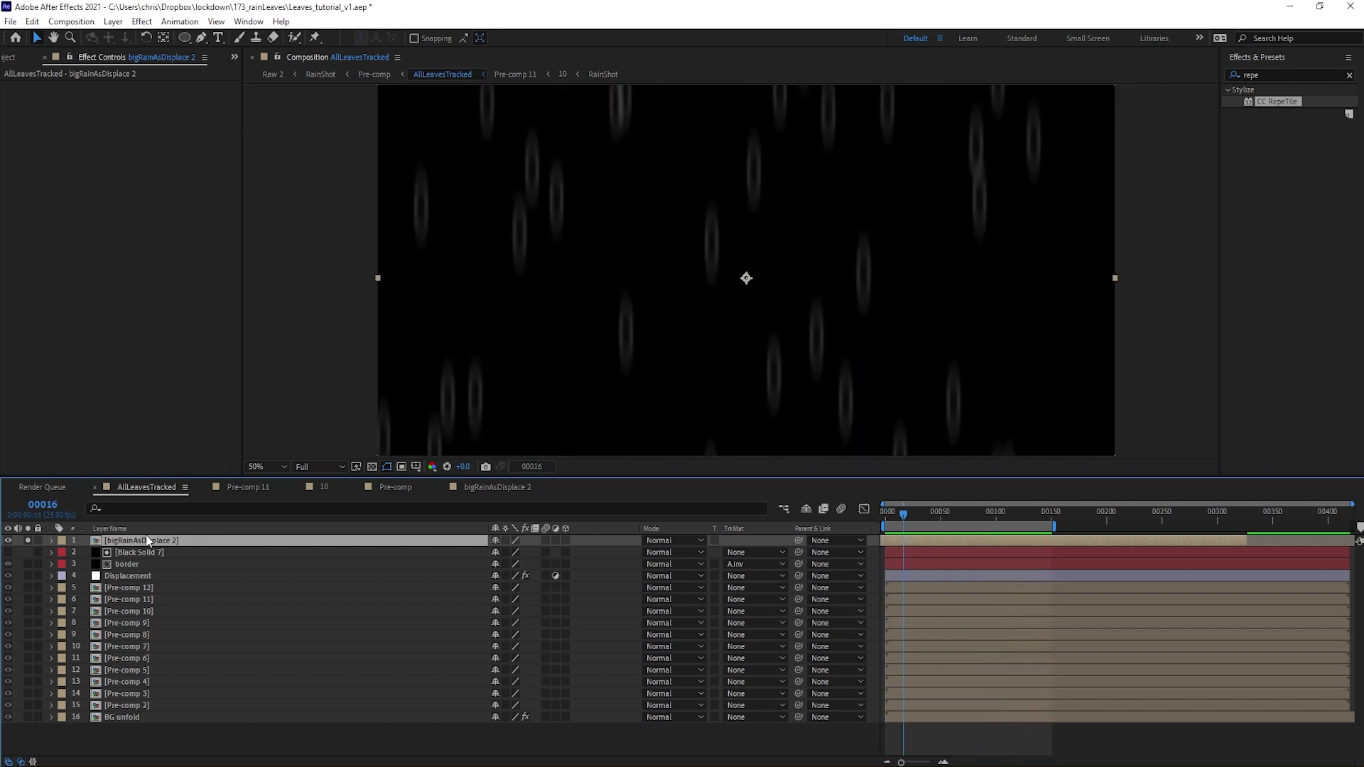
# Step: Open bigRainAsDisplace 2 to examine Black Solid 4's Particle Playground effect, and view Black Solid 5 Comp 1 at frame 0
pyautogui.doubleClick(147, 540)
pyautogui.click(150, 552)
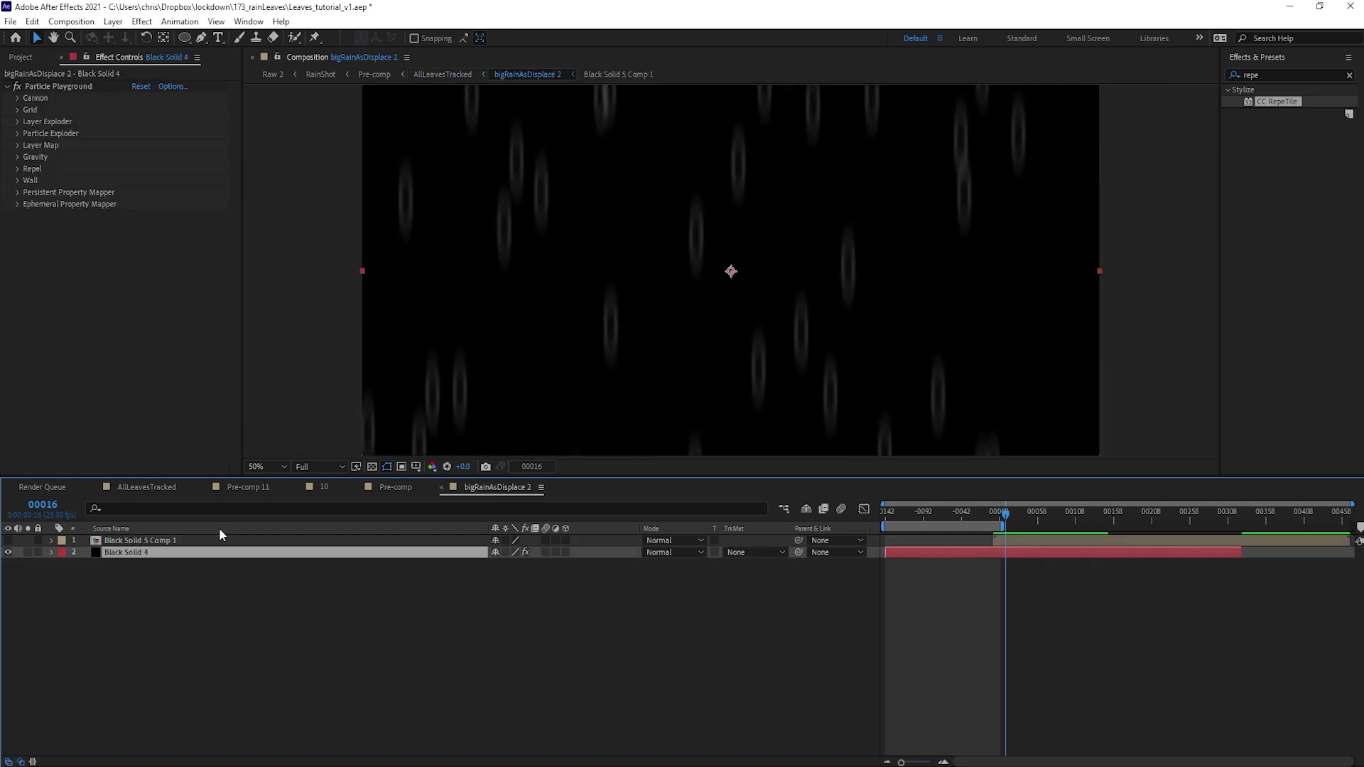
pyautogui.doubleClick(141, 542)
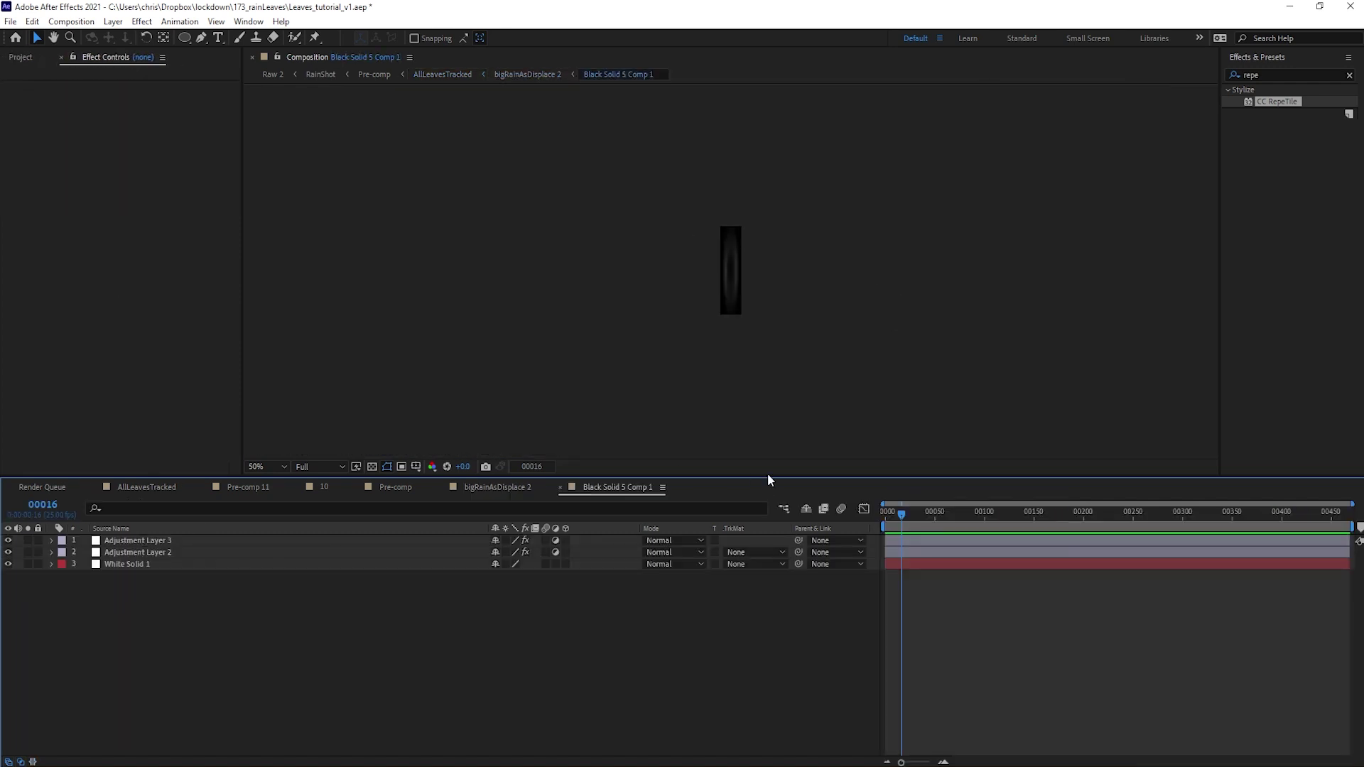
pyautogui.moveTo(905, 521); pyautogui.dragTo(807, 535)
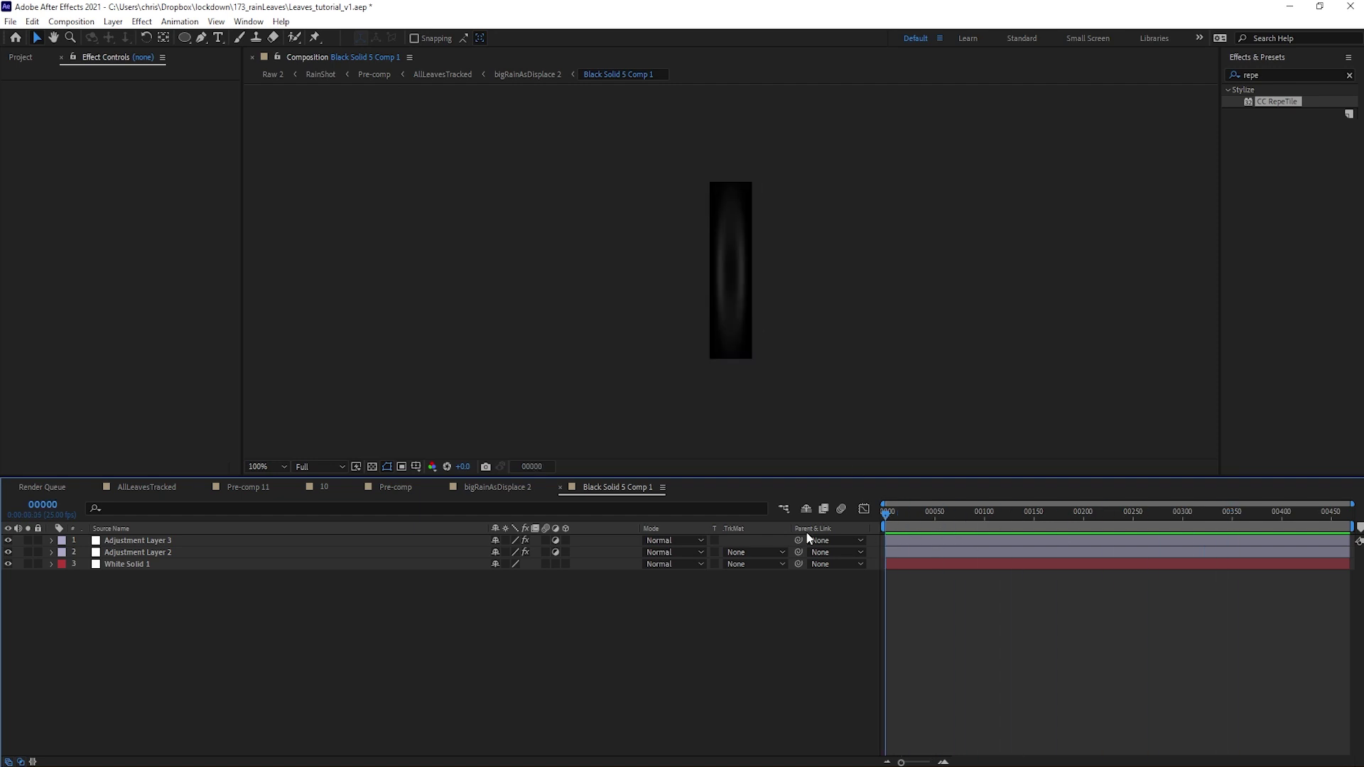
# Step: Go back up to bigRainAsDisplace 2, check the rain at frame 42 and return to the AllLeavesTracked comp
pyautogui.press('Tab')
pyautogui.click(429, 615)
pyautogui.moveTo(998, 516); pyautogui.dragTo(1026, 524)
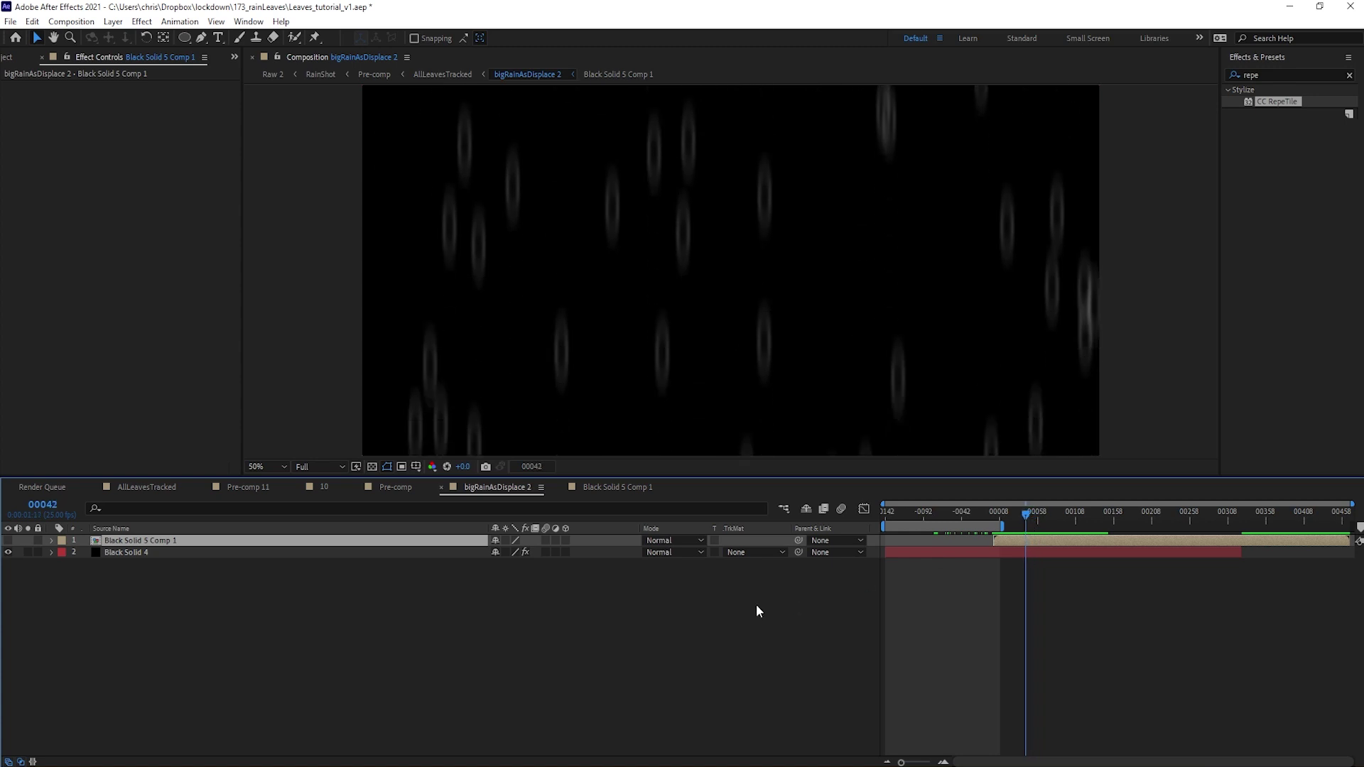
pyautogui.click(756, 604)
pyautogui.press('Tab')
pyautogui.click(652, 587)
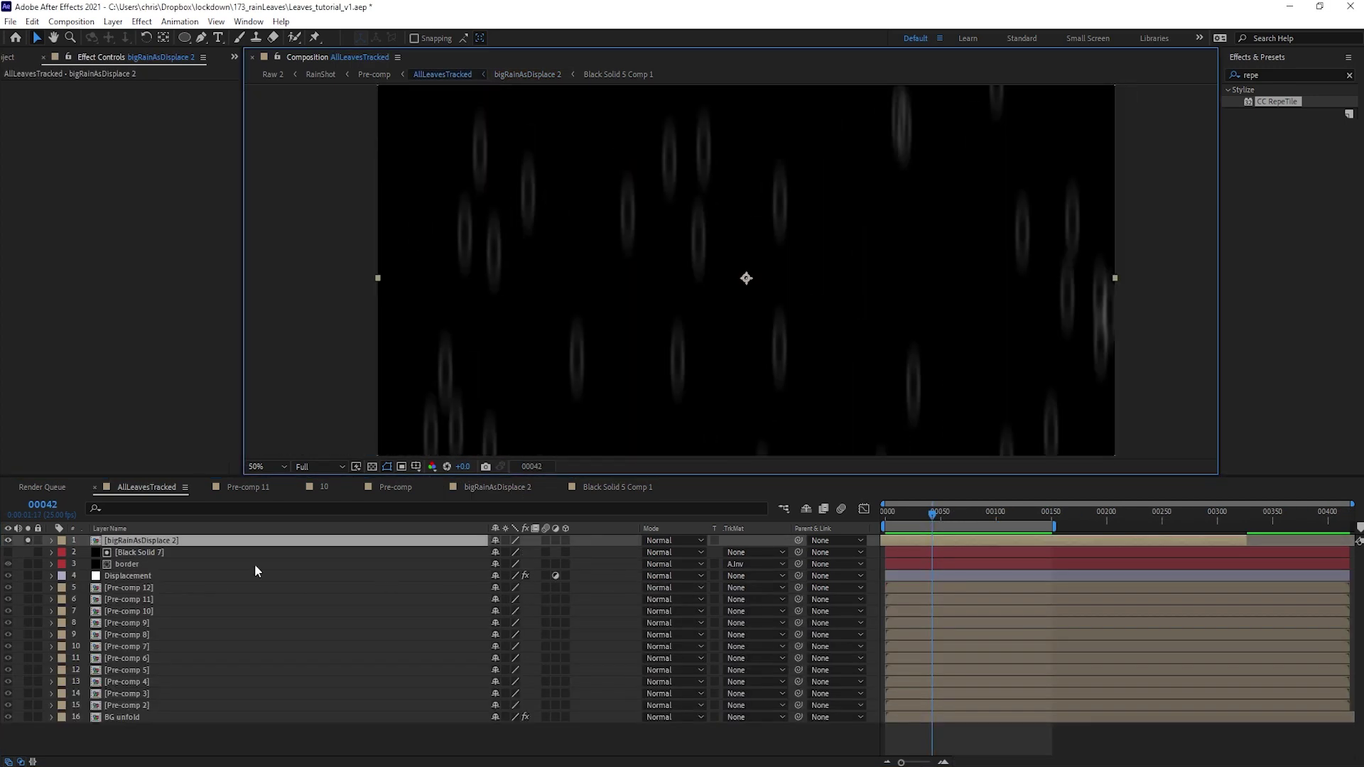
# Step: Unsolo bigRainAsDisplace 2, leave it visible and move it directly below the Displacement layer
pyautogui.click(8, 540)
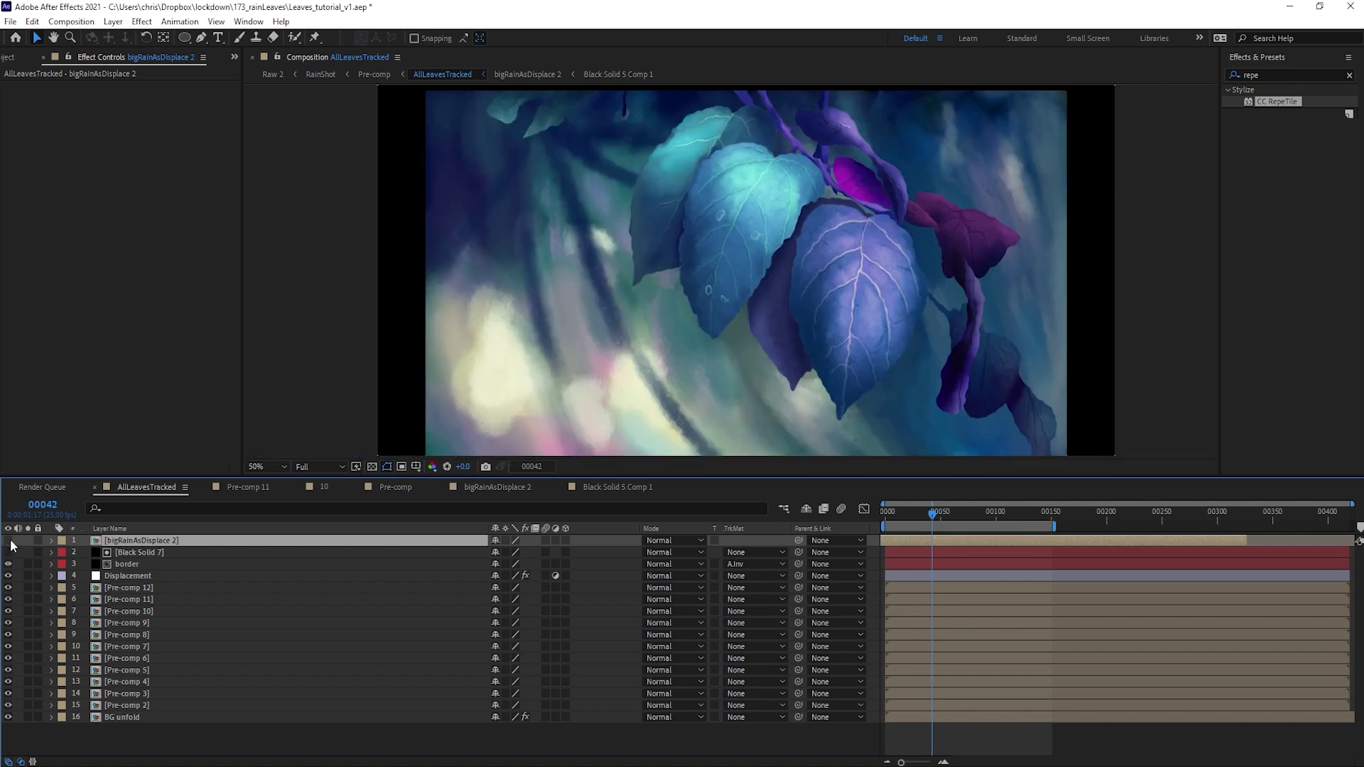
pyautogui.click(9, 541)
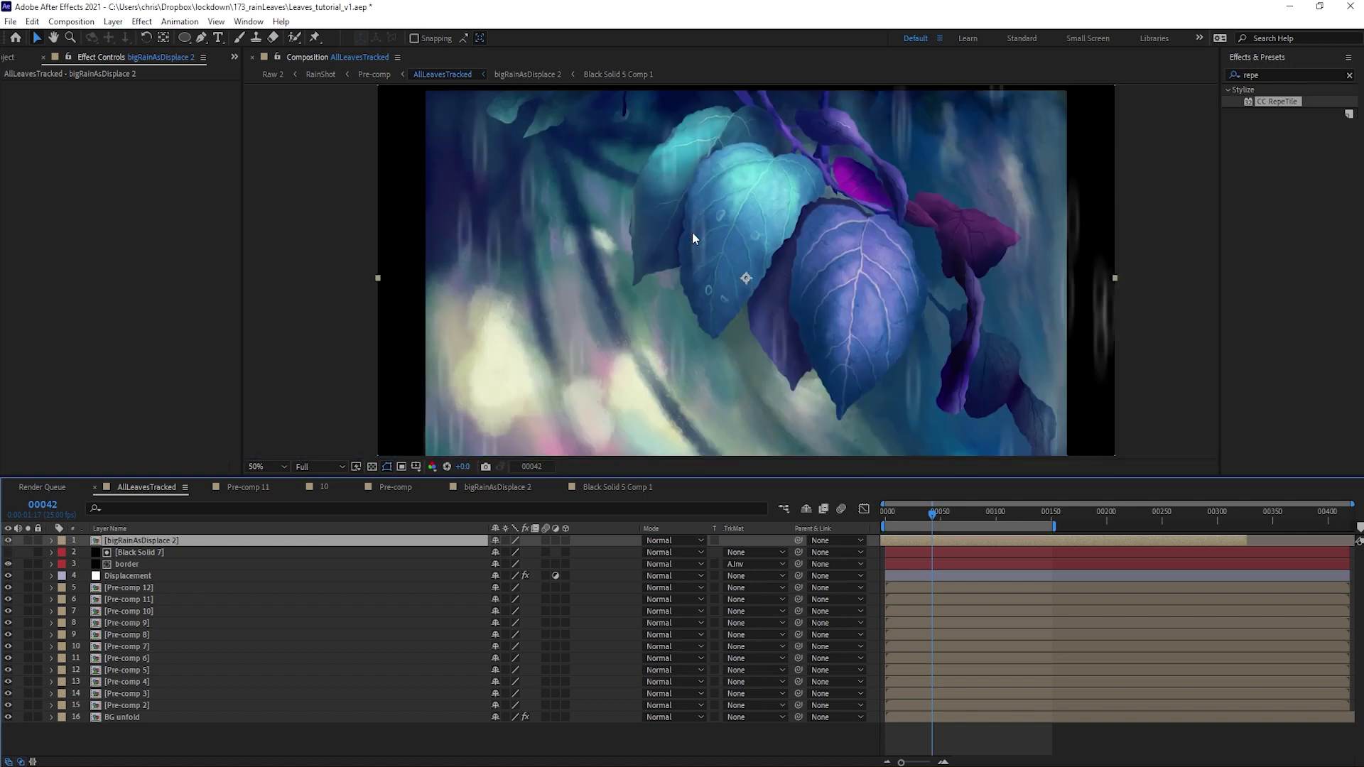
pyautogui.moveTo(170, 544); pyautogui.dragTo(167, 577)
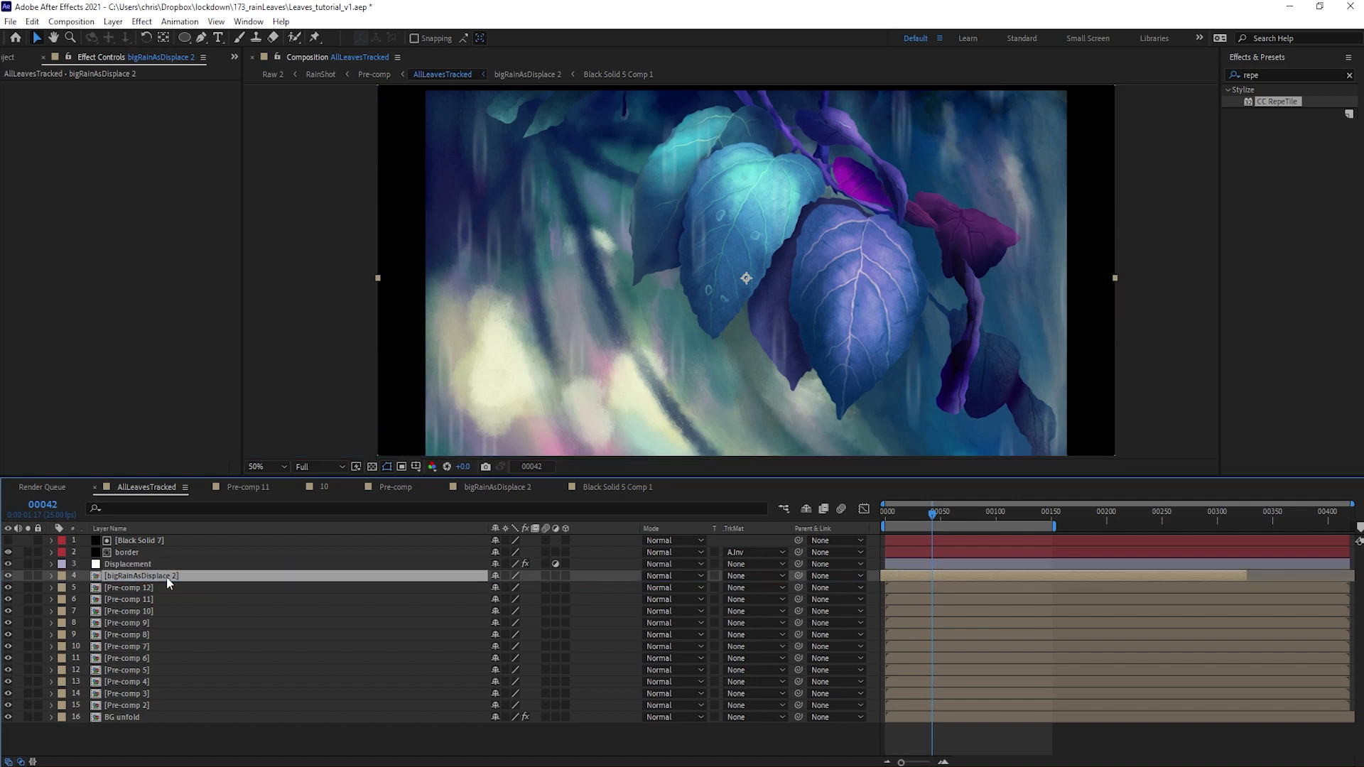
# Step: Add an adjustment layer directly above Pre-comp 12 and rename it brighten
pyautogui.click(157, 588)
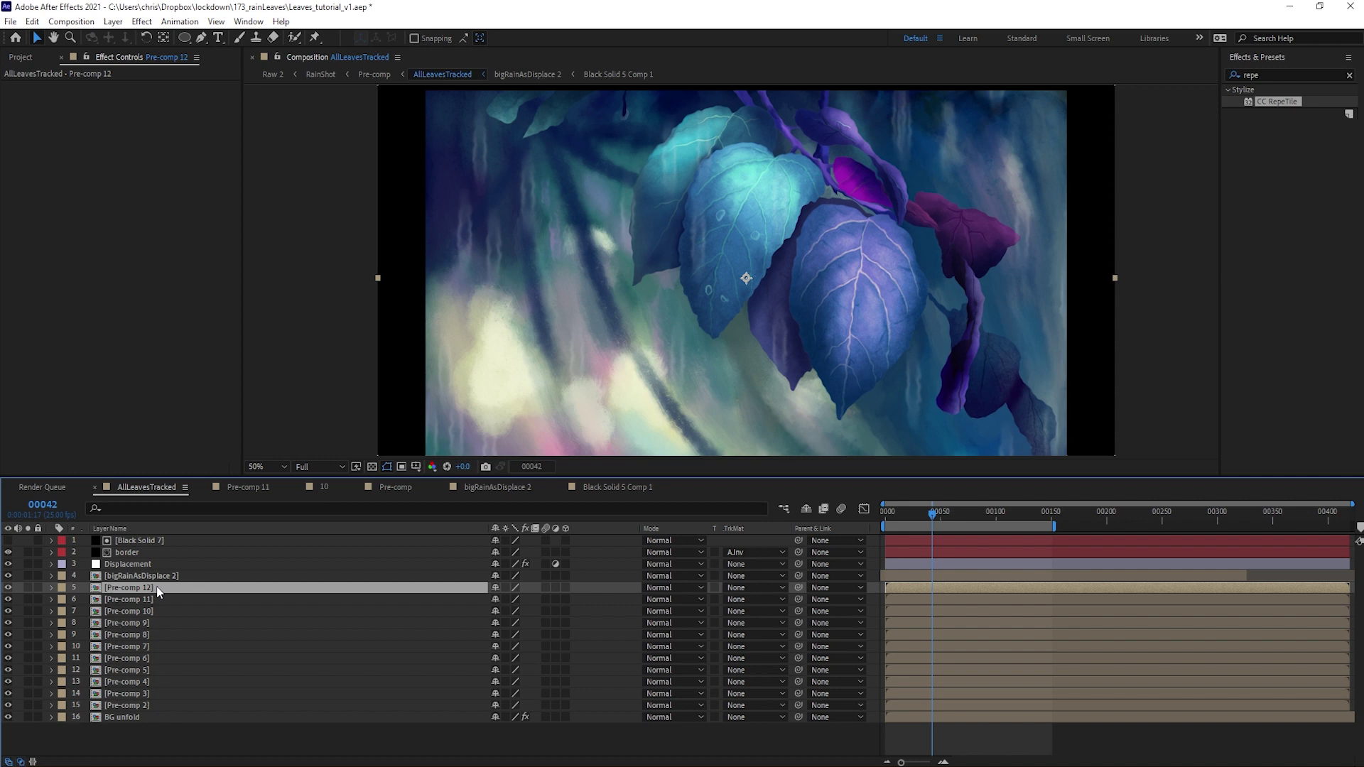
pyautogui.hotkey('ctrl', 'alt', 'y')
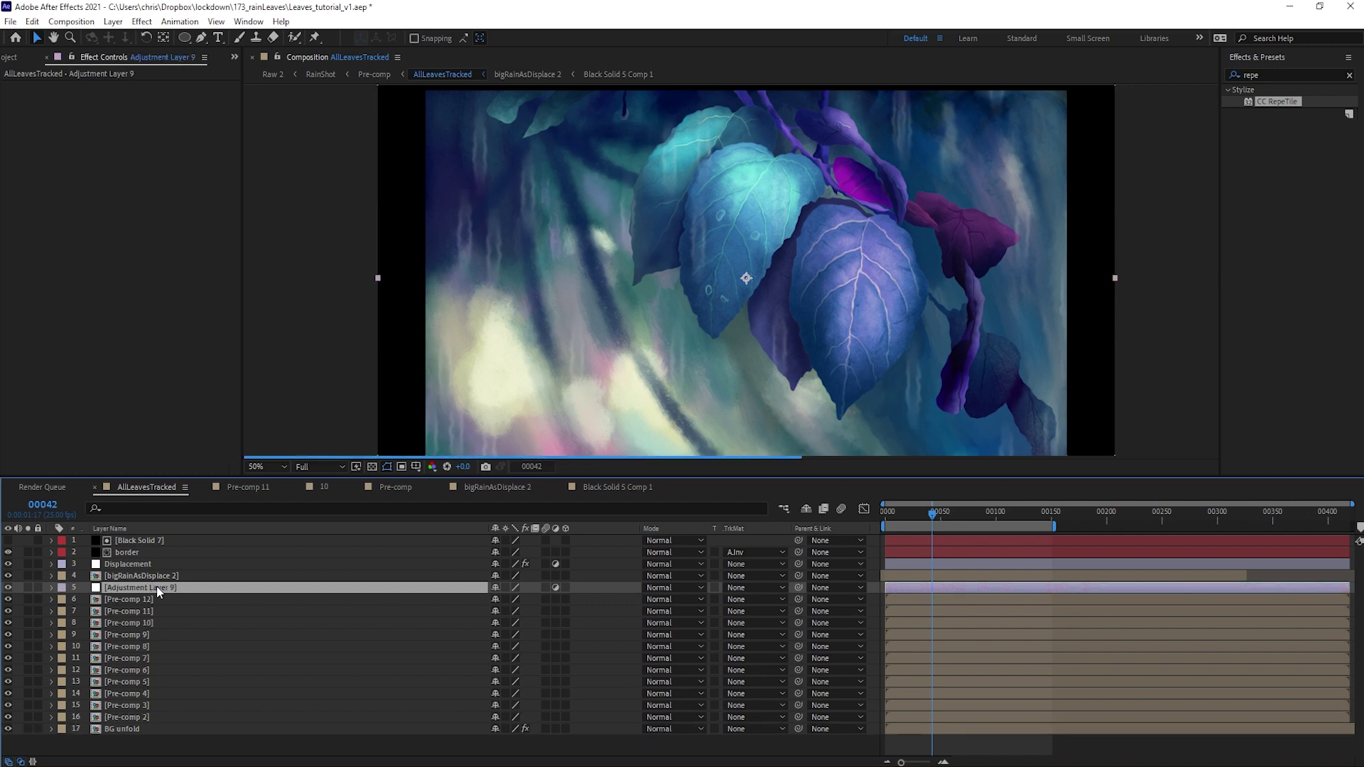
pyautogui.press('Return')
pyautogui.write('brighten')
pyautogui.press('Return')
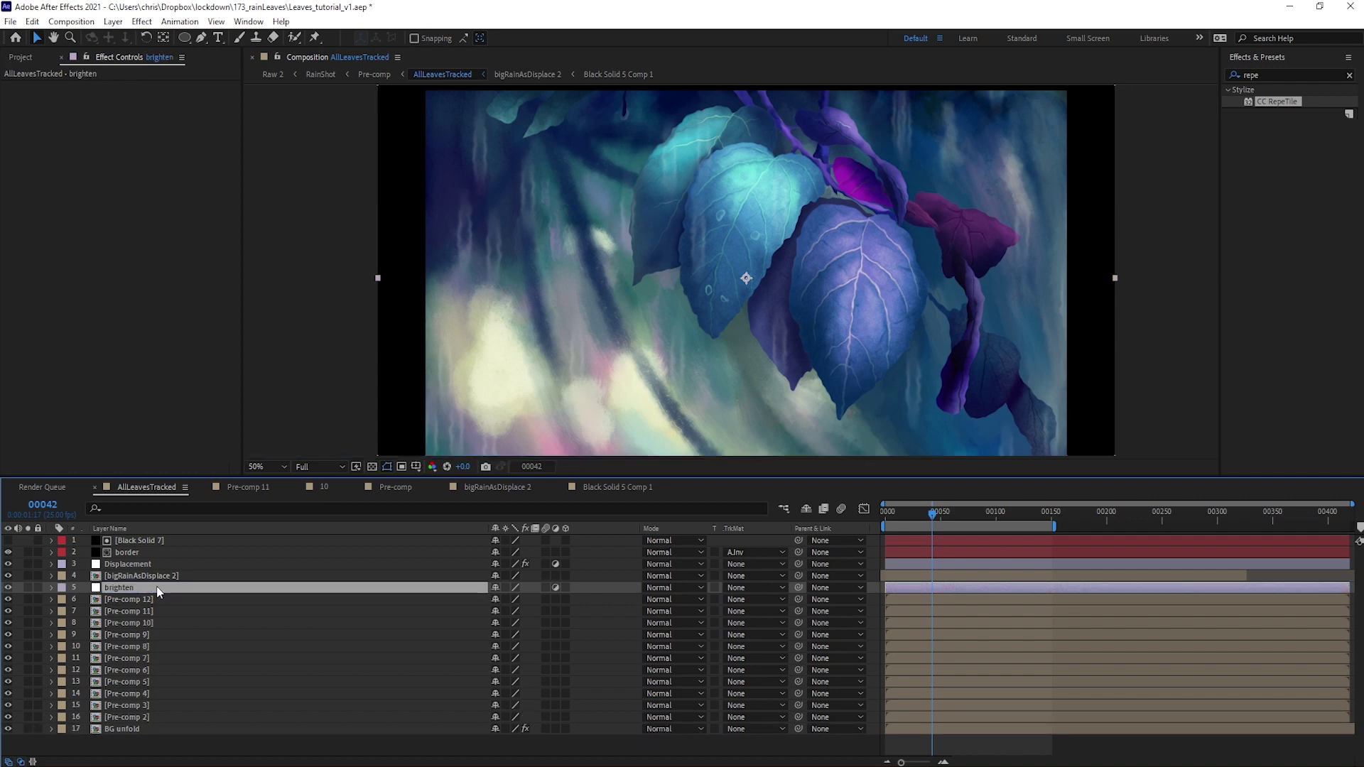
# Step: Apply the Curves effect to the brighten layer and set its track matte to Alpha Matte from bigRainAsDisplace 2
pyautogui.click(151, 23)
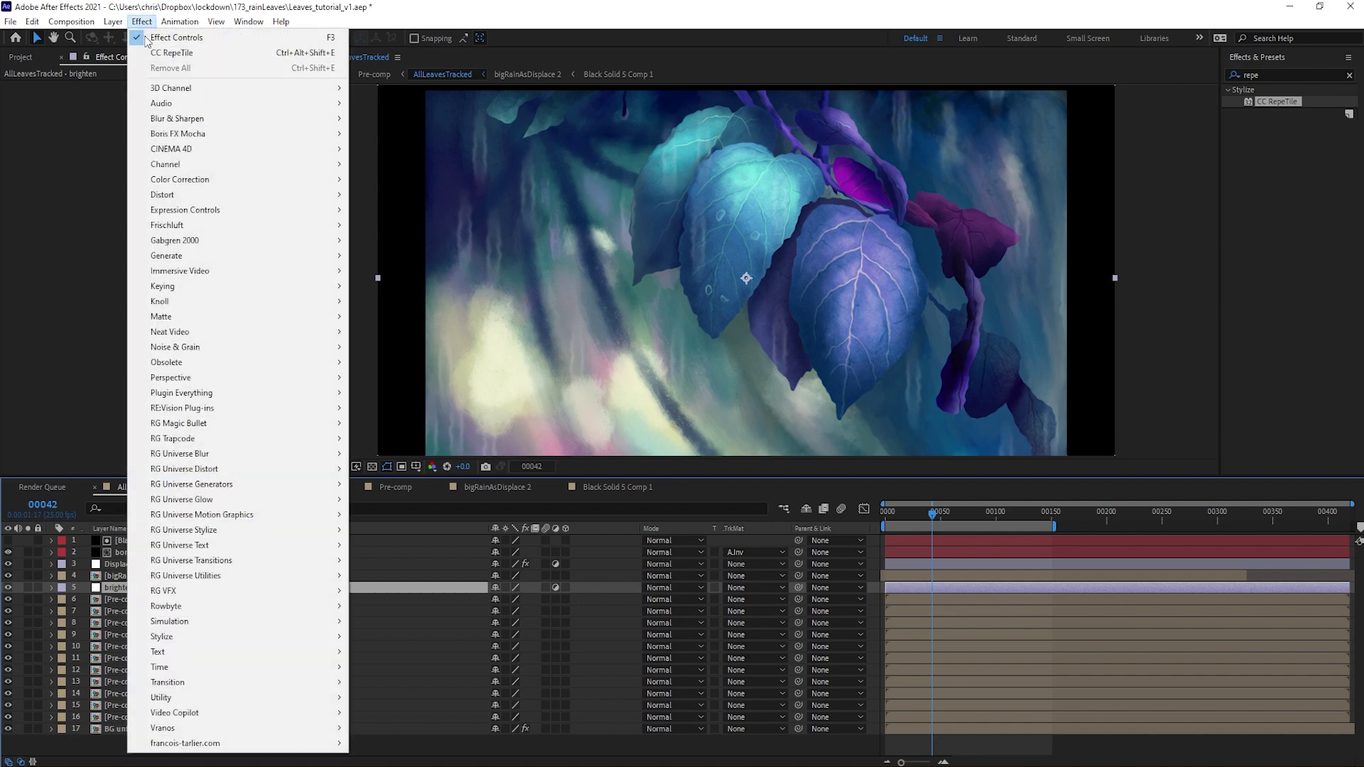
pyautogui.moveTo(218, 181)
pyautogui.click(381, 455)
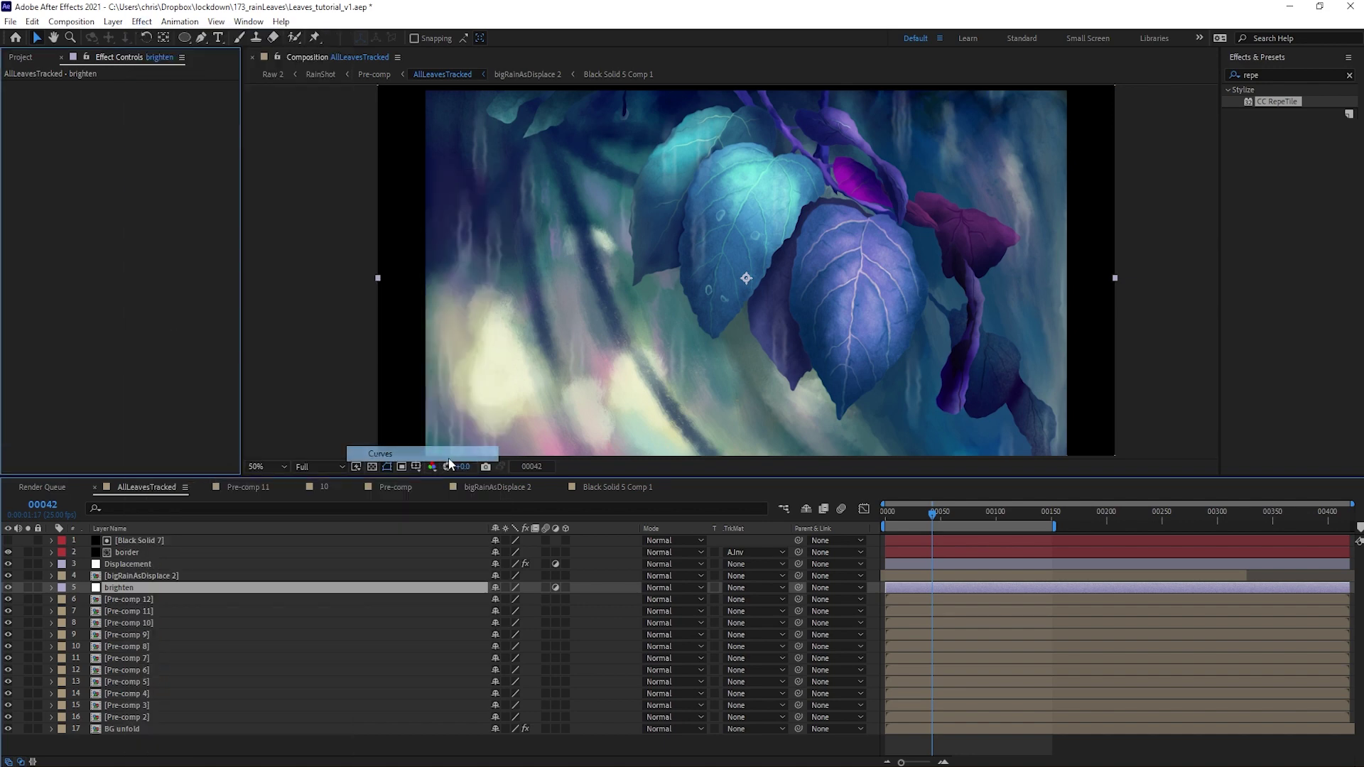
pyautogui.click(743, 592)
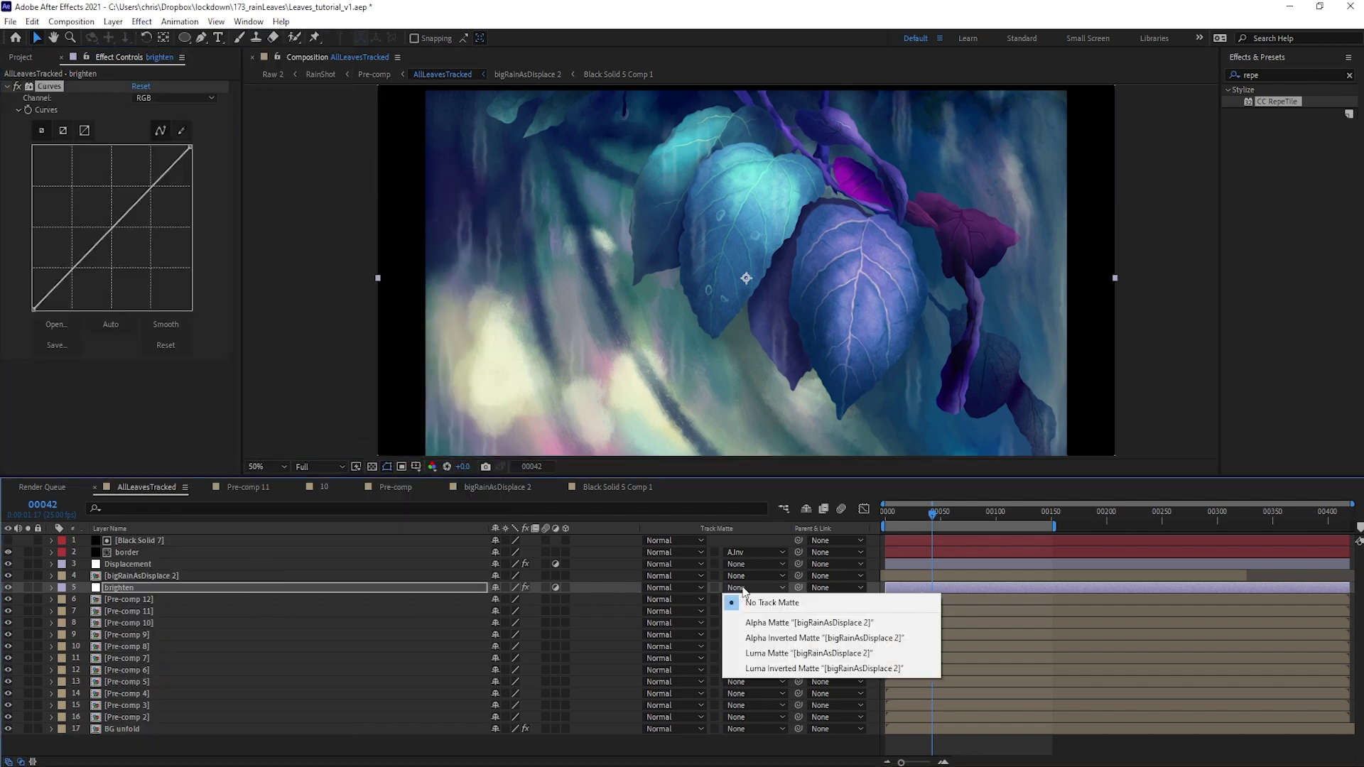
pyautogui.click(771, 615)
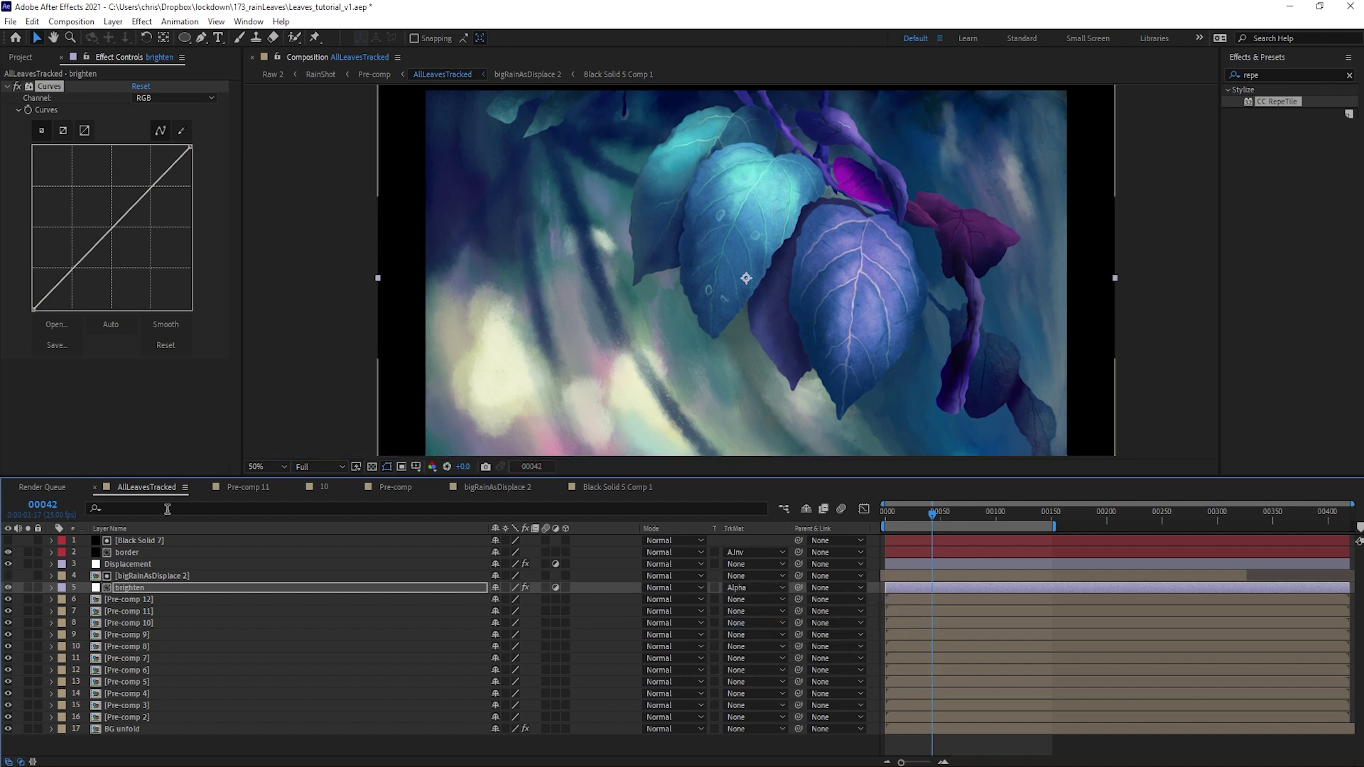
# Step: Raise the RGB curve on the brighten layer strongly and preview the brightened rain from frame 0
pyautogui.moveTo(113, 231); pyautogui.dragTo(96, 211)
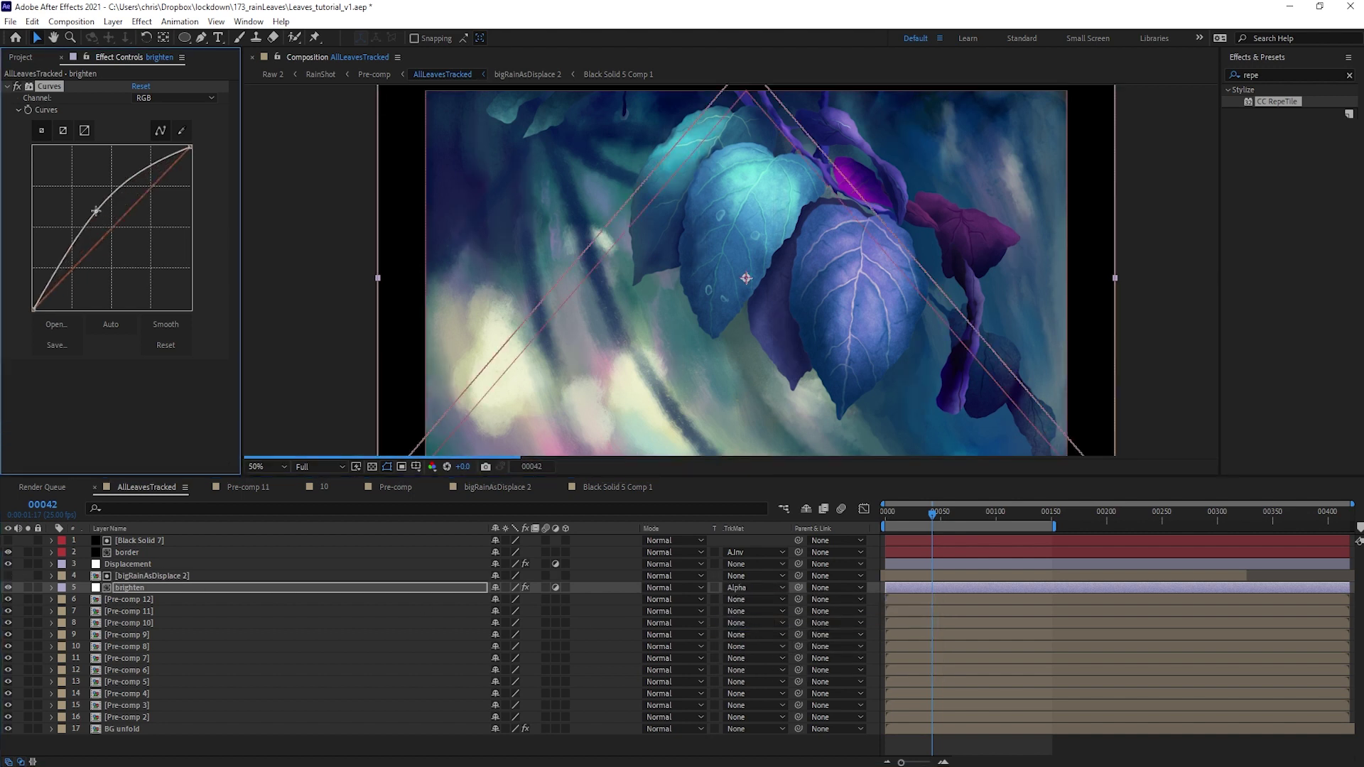
pyautogui.moveTo(82, 207); pyautogui.dragTo(75, 199)
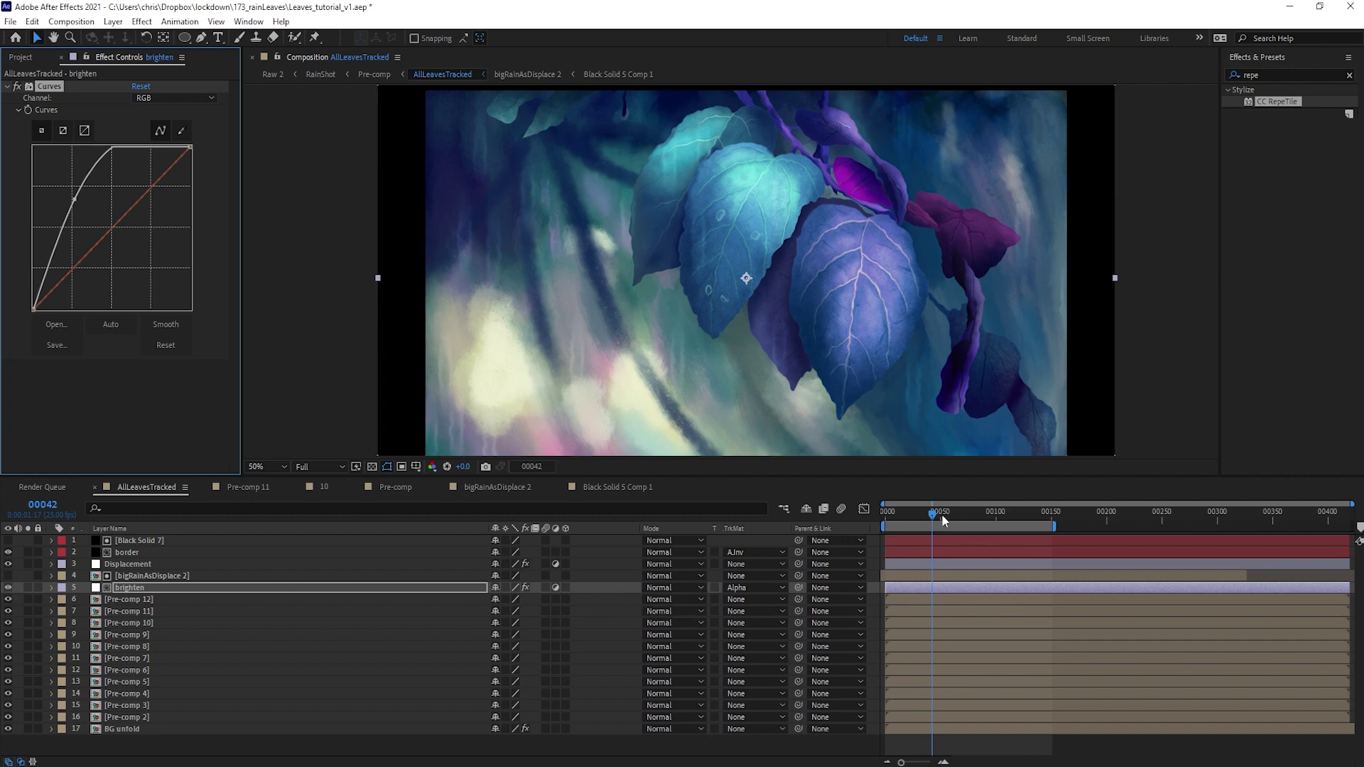
pyautogui.moveTo(935, 514); pyautogui.dragTo(875, 513)
pyautogui.moveTo(875, 513); pyautogui.dragTo(868, 511)
pyautogui.press('space')
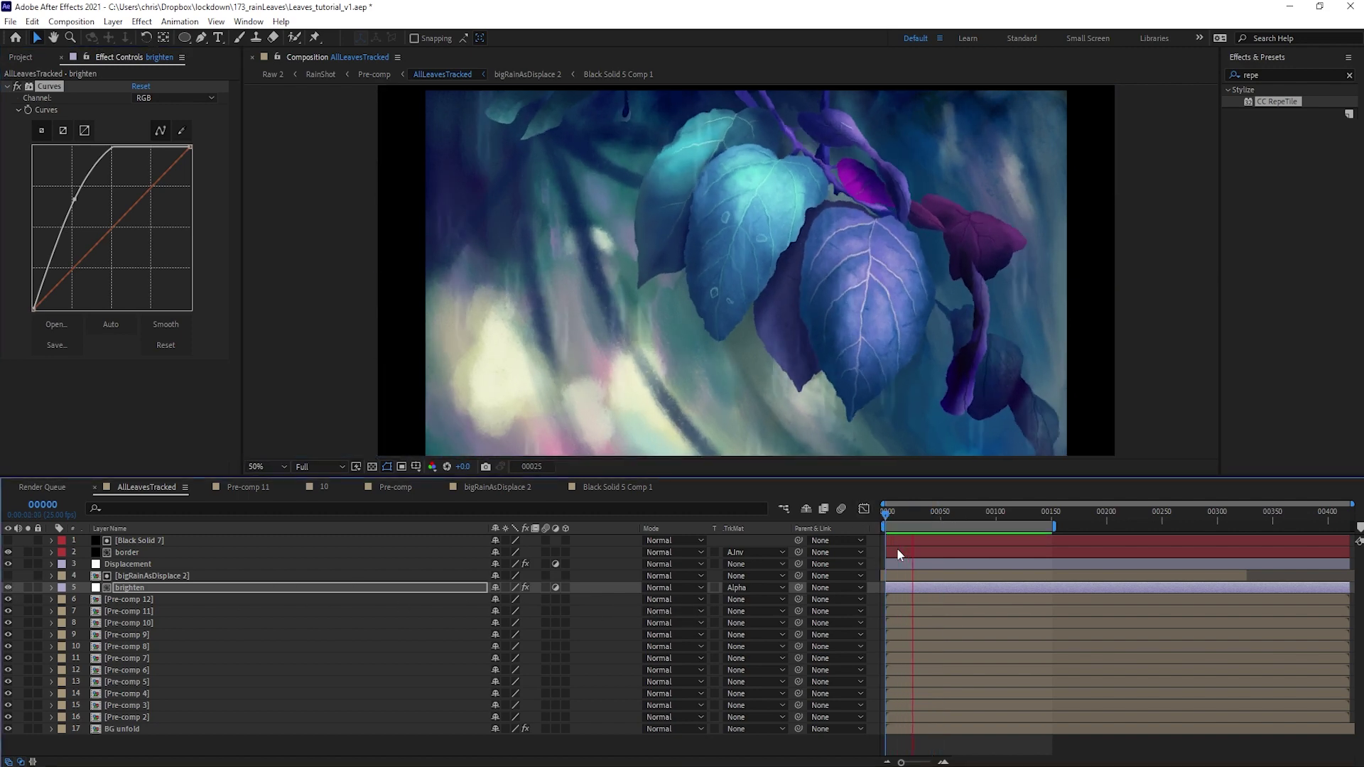
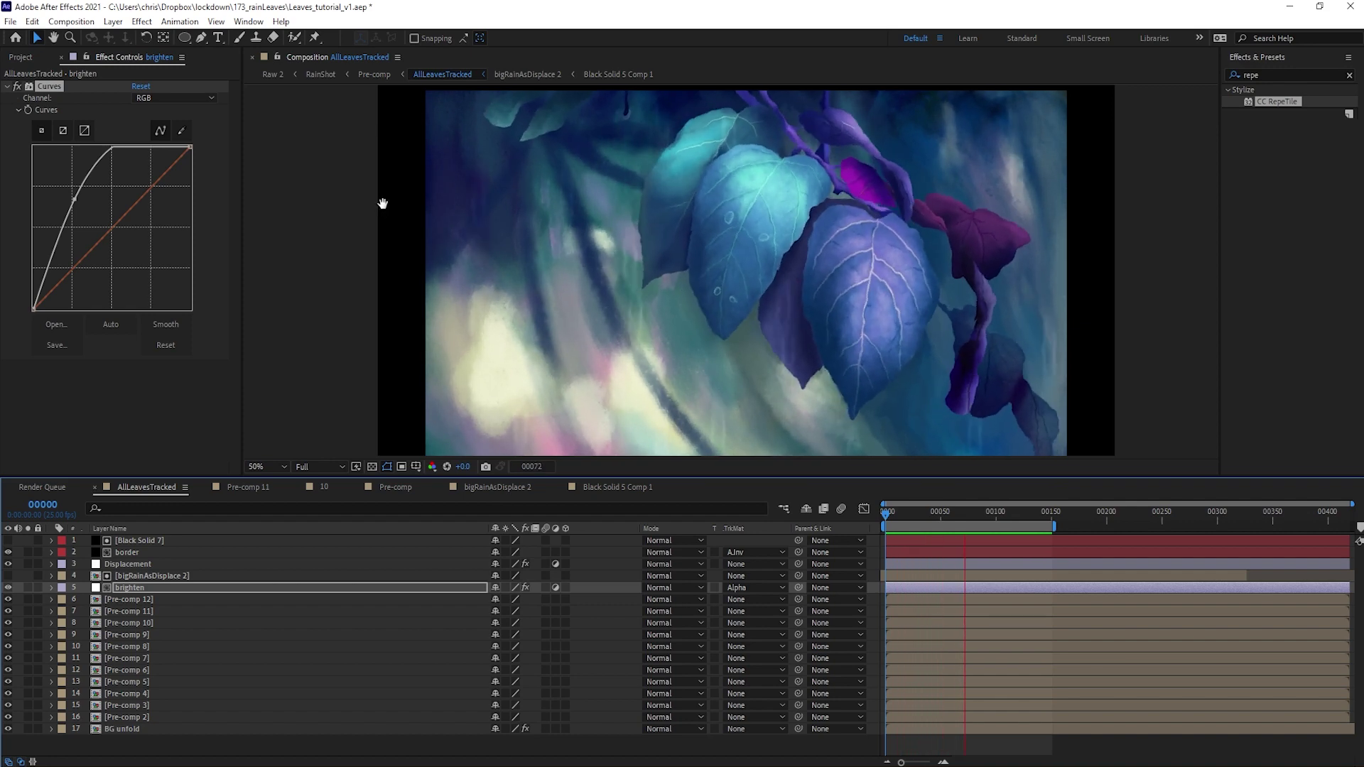
pyautogui.press('space')
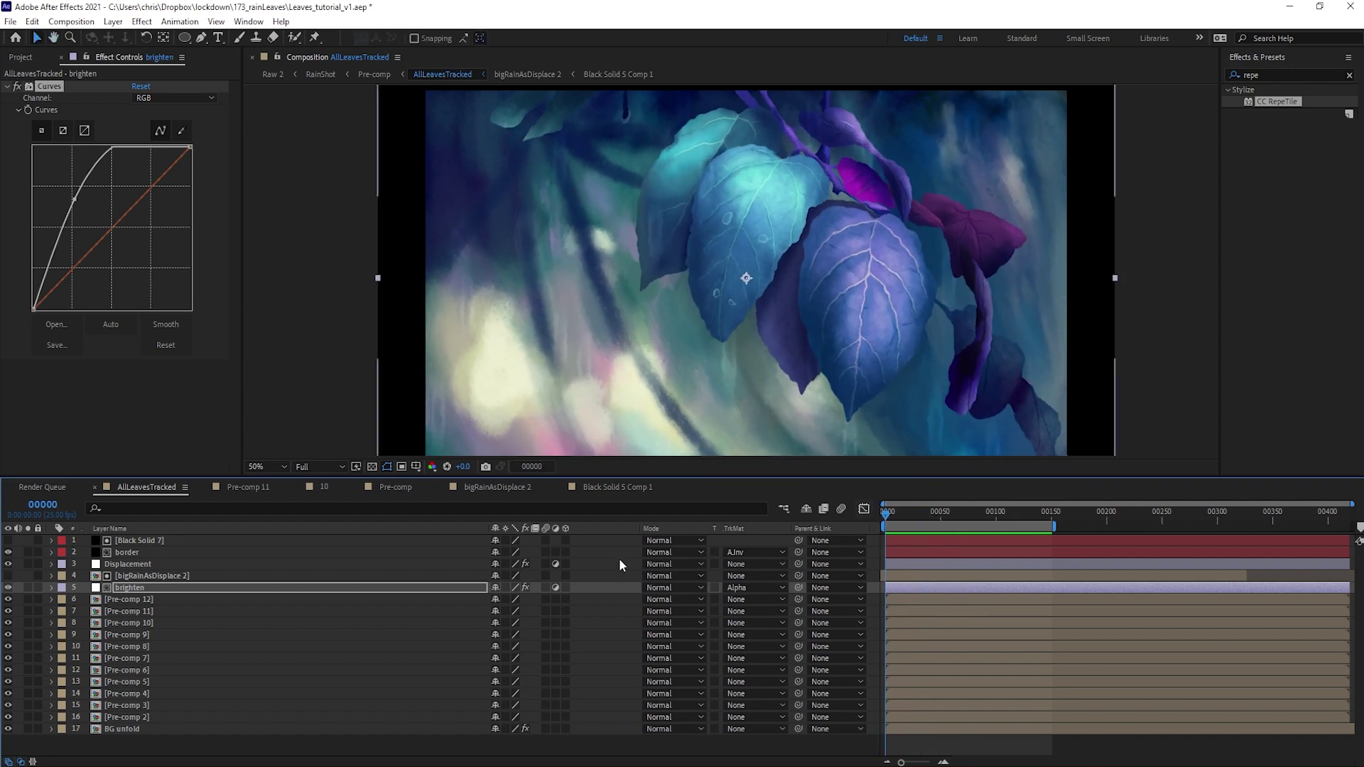
# Step: Solo the layers Pre-comp 12 through Pre-comp 2, pre-compose them as Leaves and unsolo the resulting layer
pyautogui.click(128, 599)
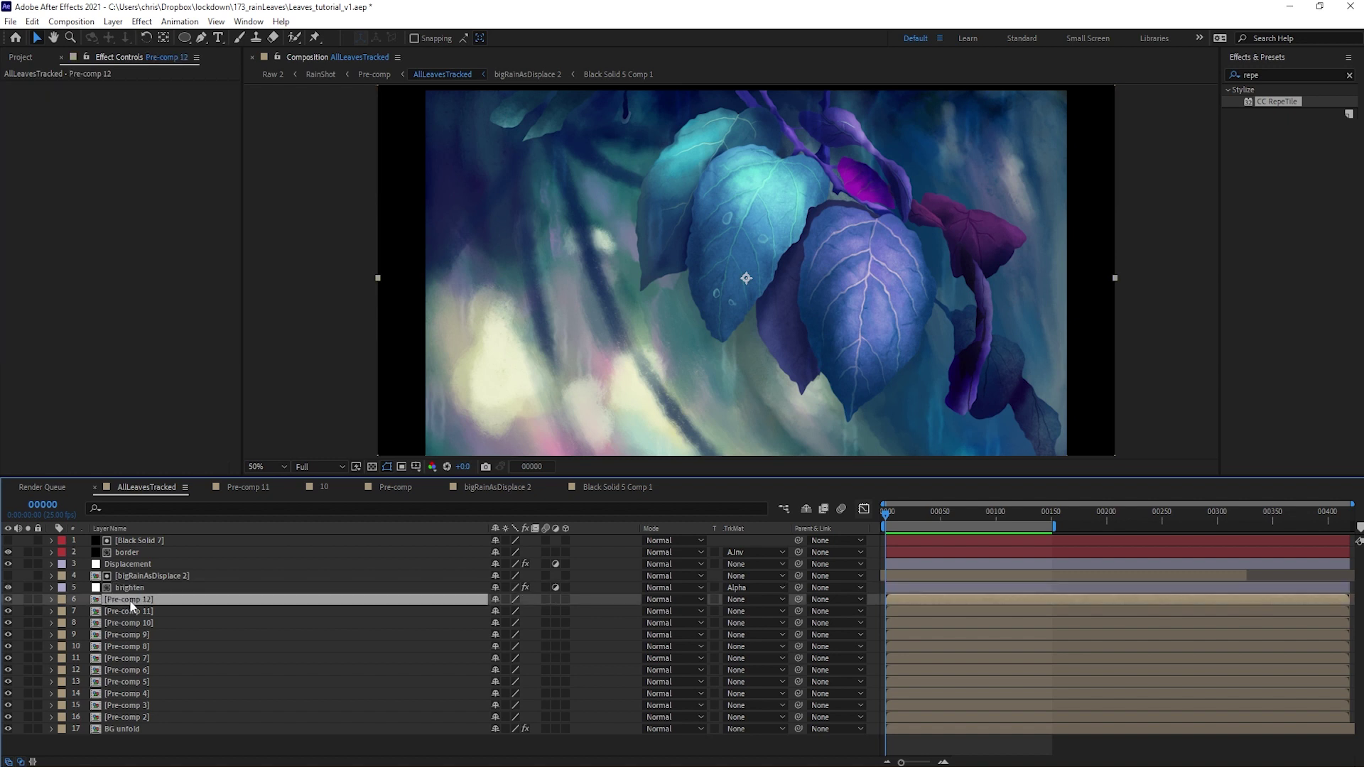
pyautogui.keyDown('shift'); pyautogui.click(150, 717); pyautogui.keyUp('shift')
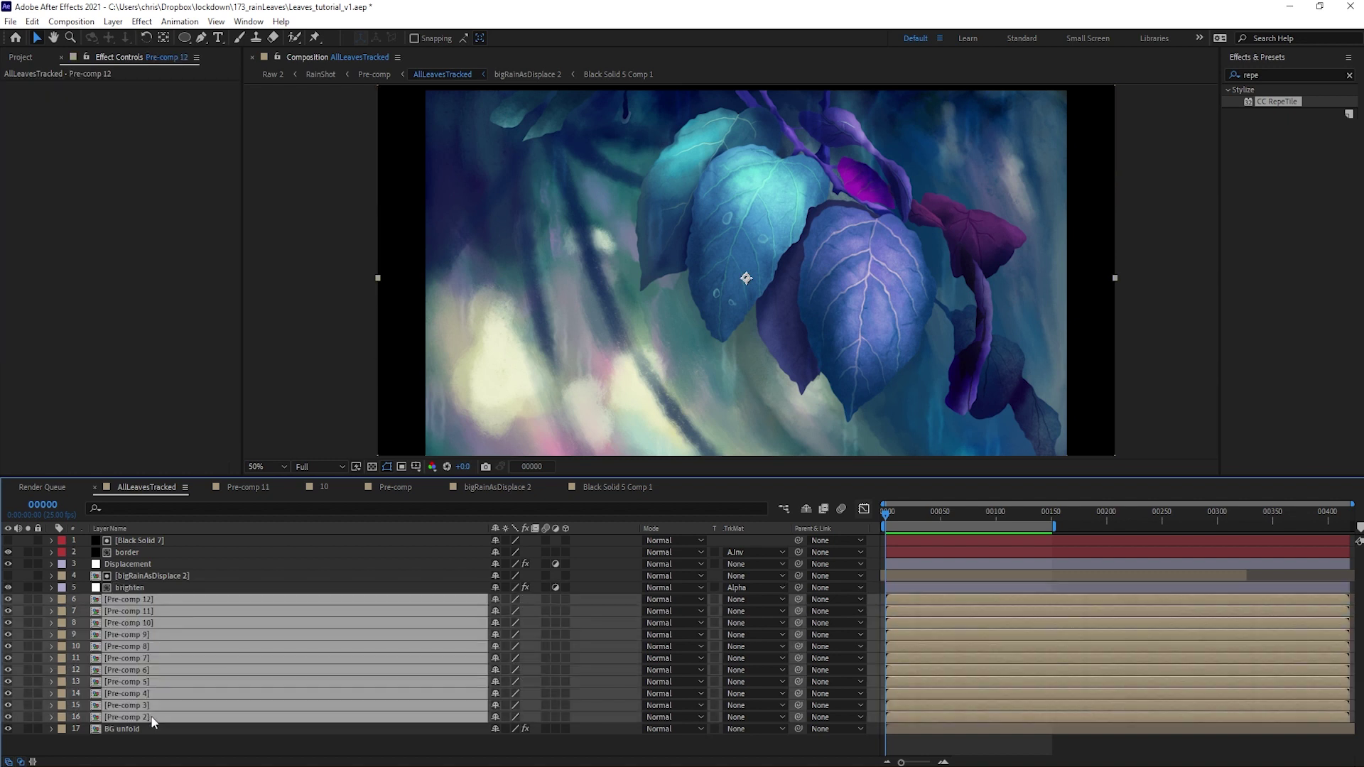
pyautogui.click(24, 719)
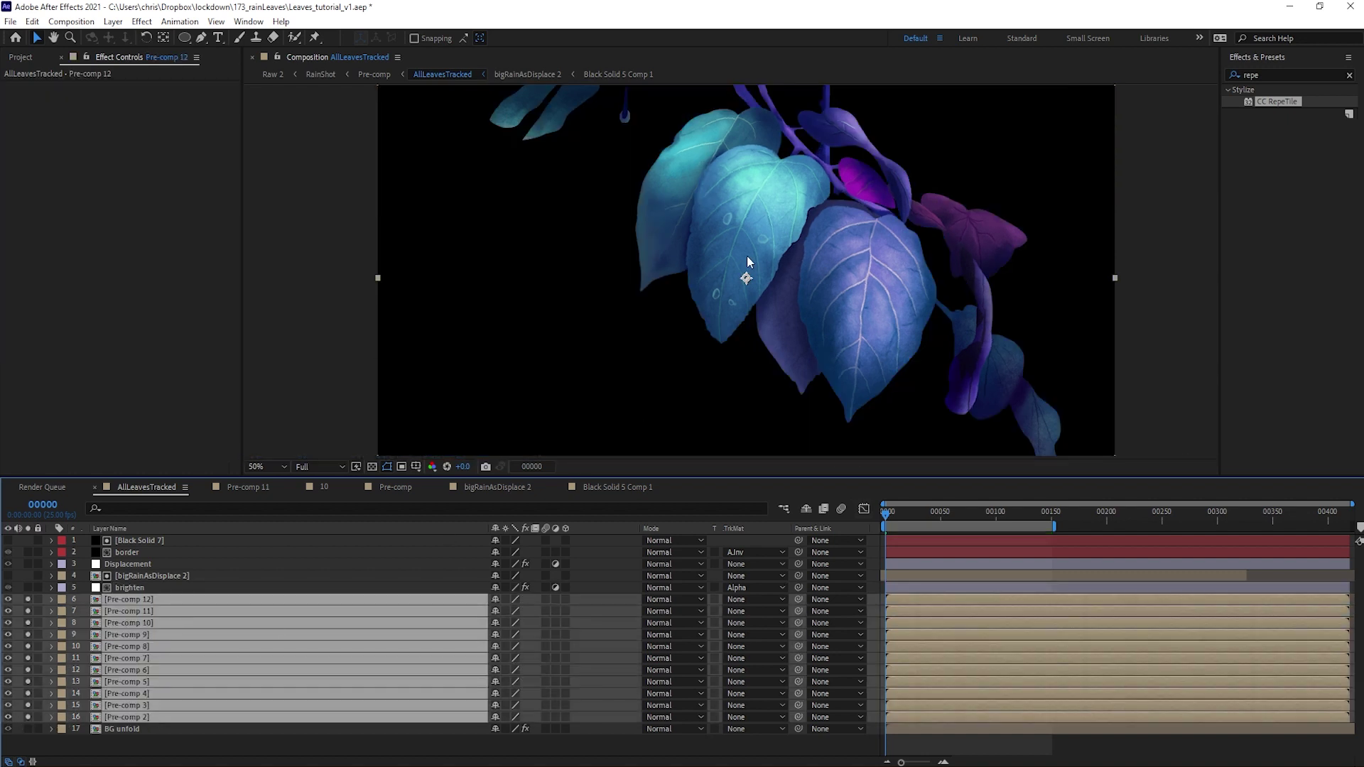
pyautogui.hotkey('ctrl', 'shift', 'c')
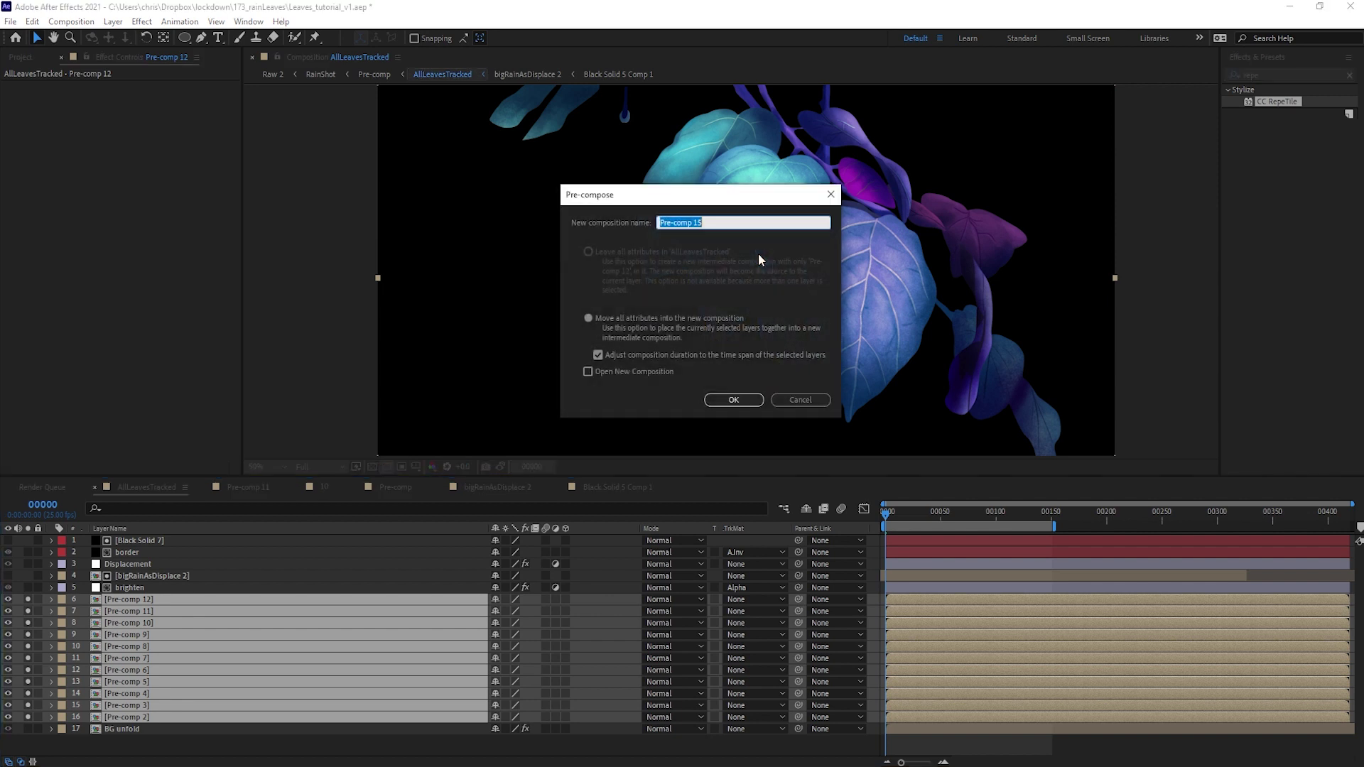
pyautogui.write('Leaves')
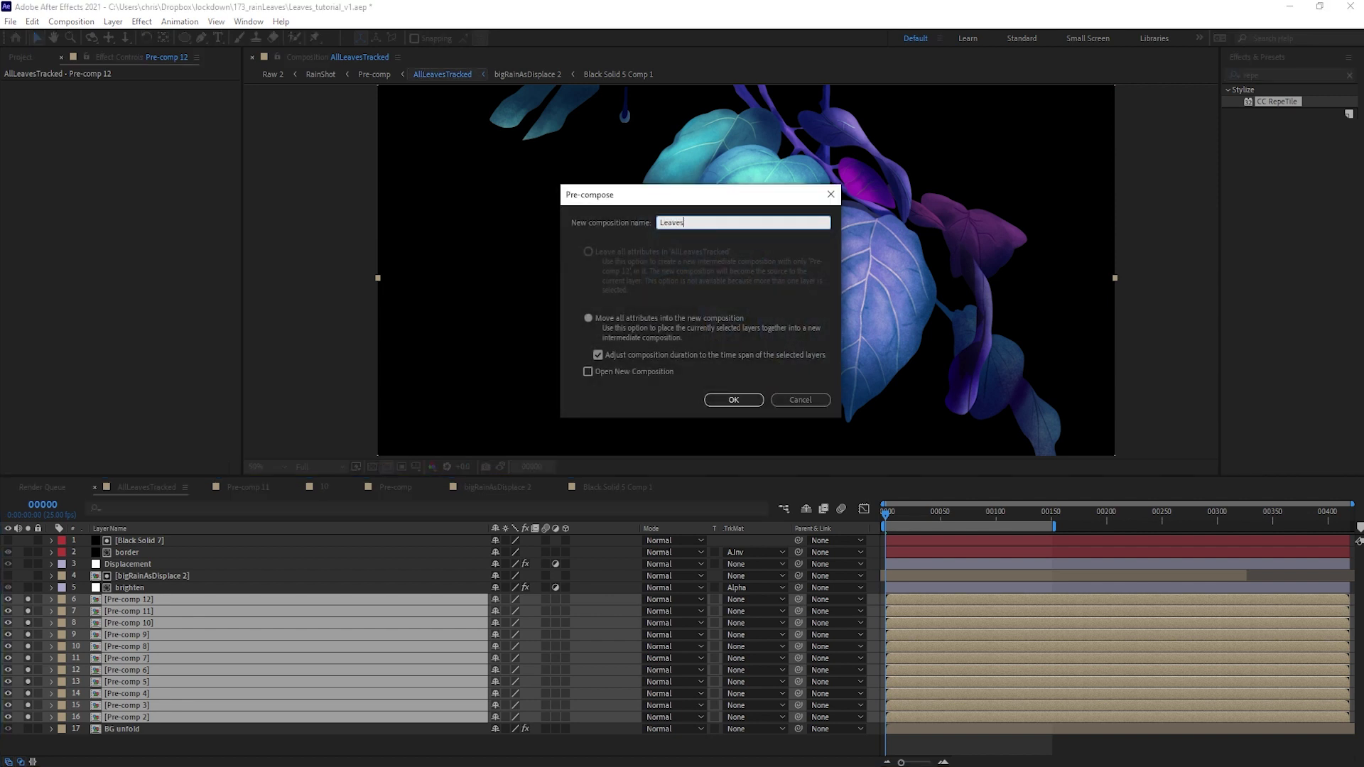
pyautogui.press('Return')
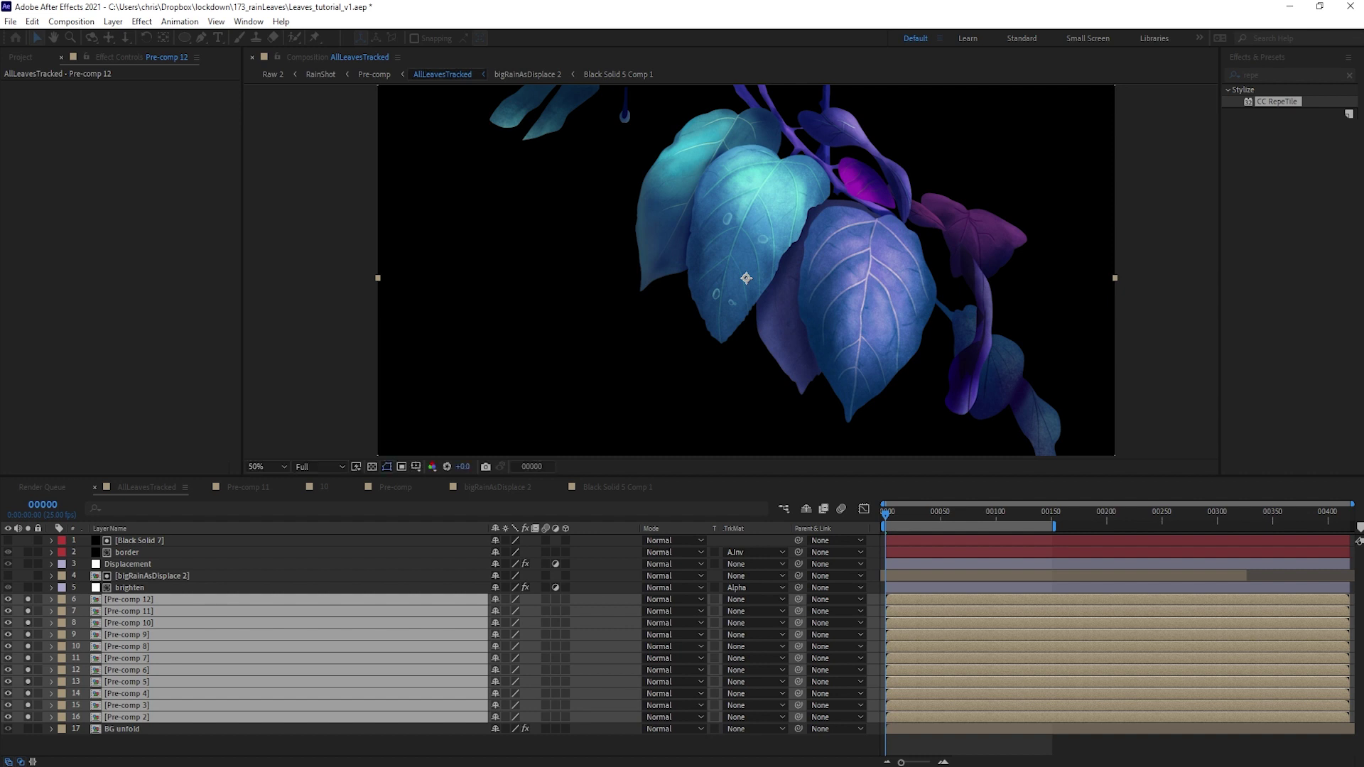
pyautogui.click(28, 600)
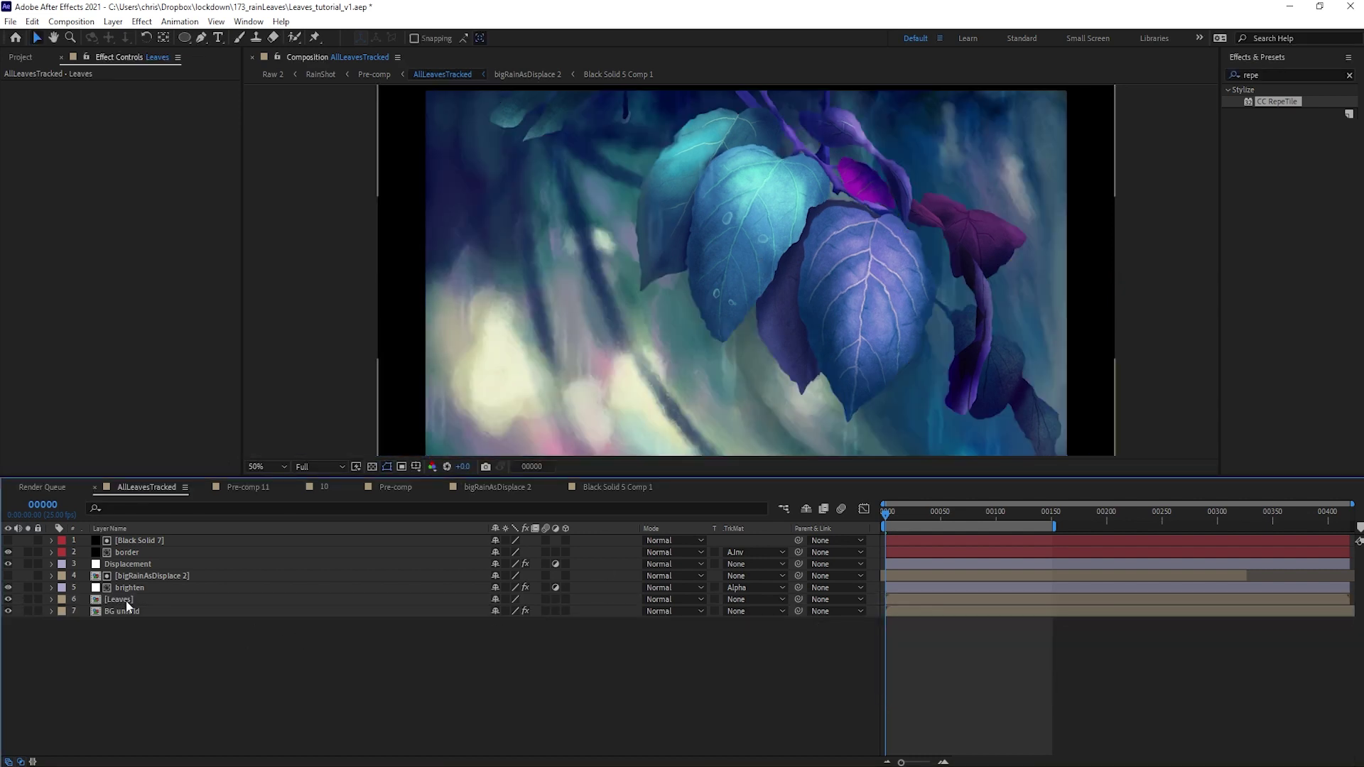
# Step: Duplicate bigRainAsDisplace 2 and add a new adjustment layer directly below the copy
pyautogui.click(126, 600)
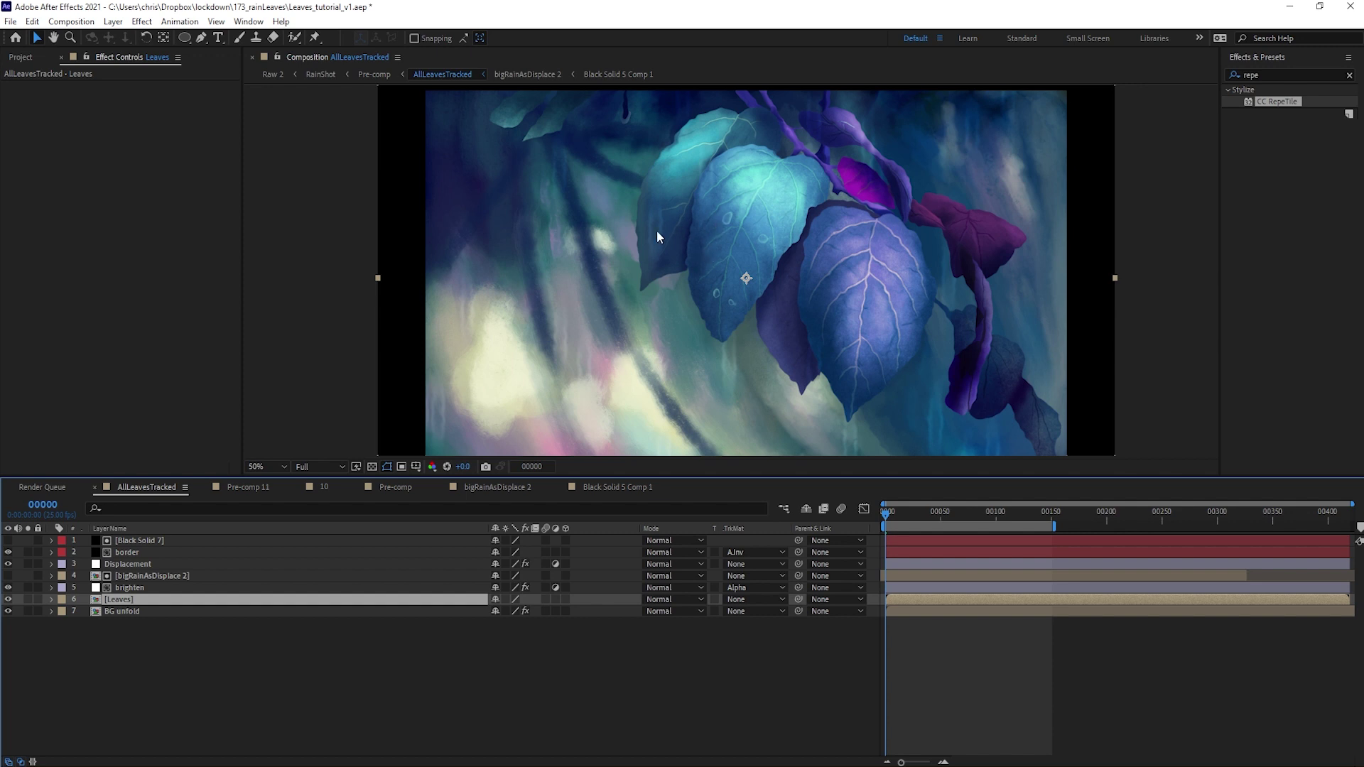
pyautogui.click(150, 576)
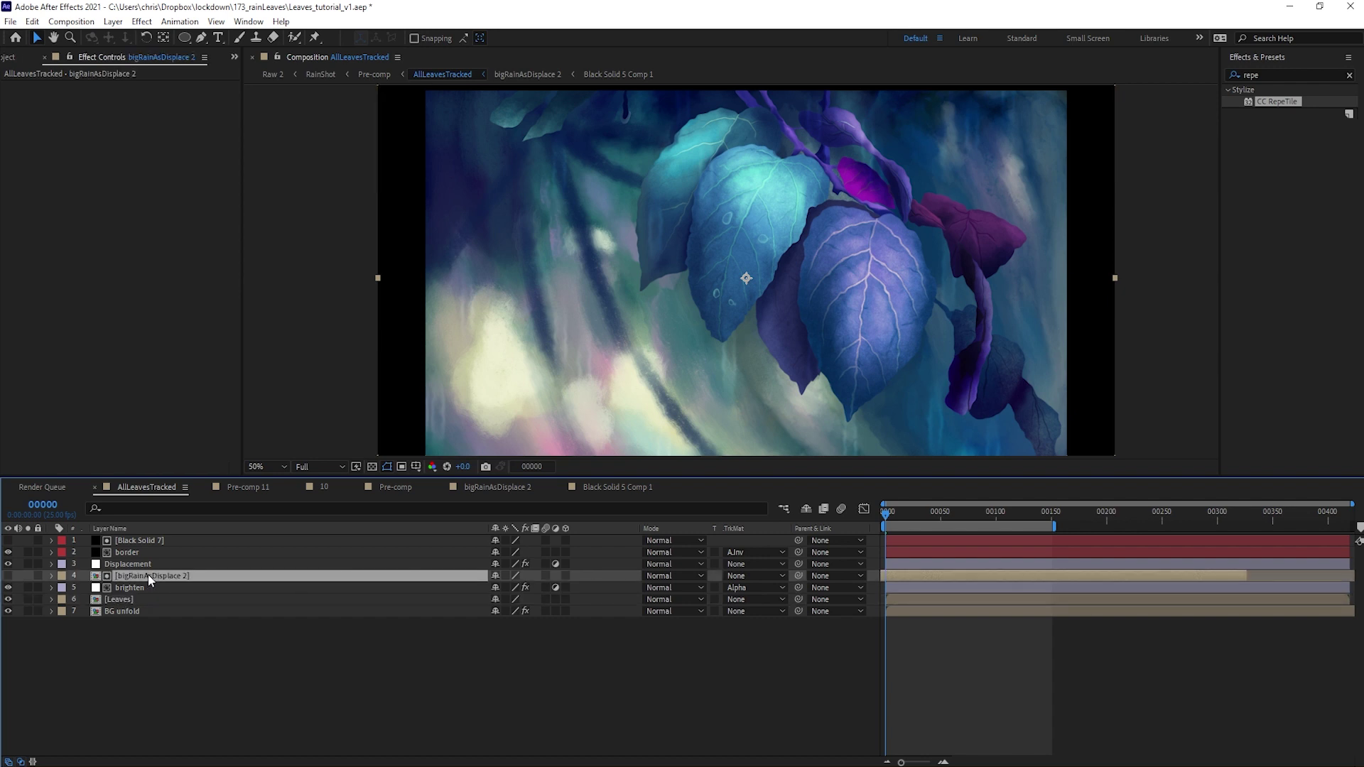
pyautogui.hotkey('ctrl', 'd')
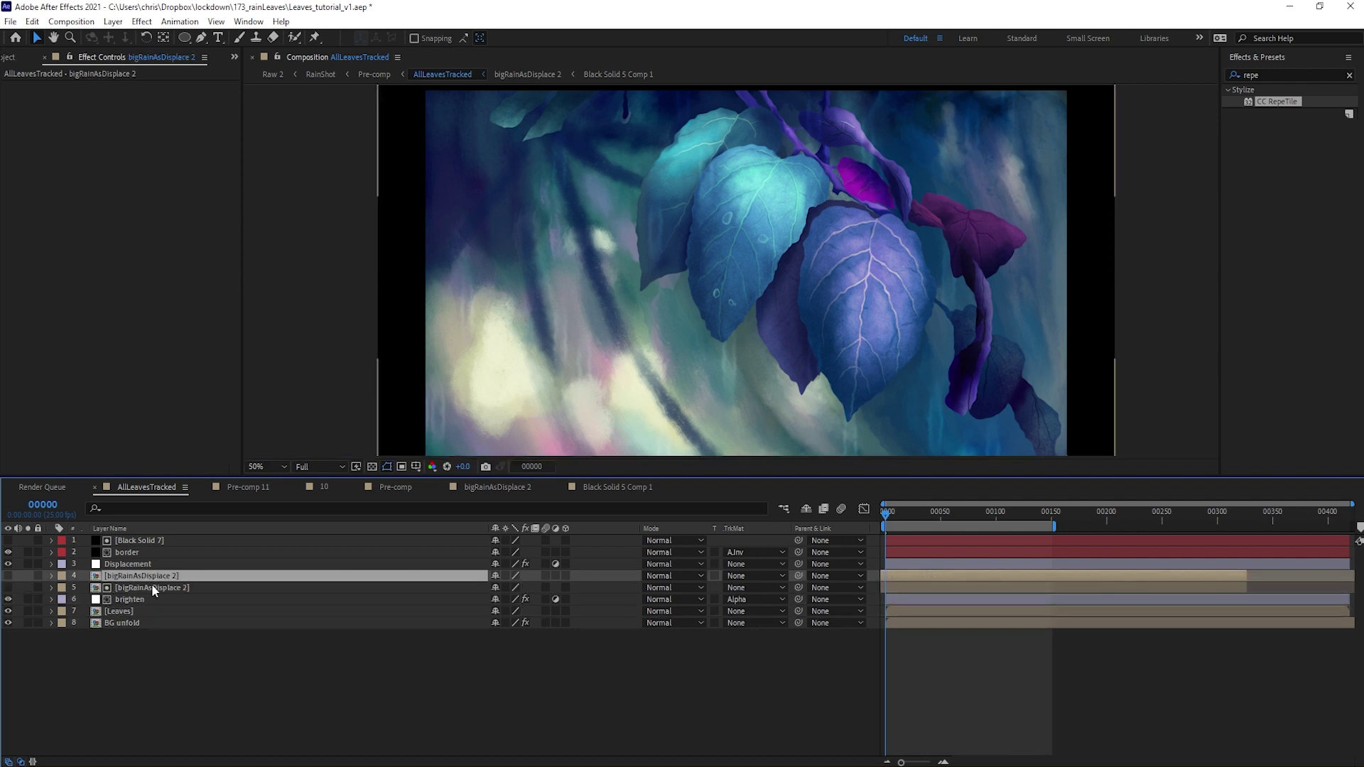
pyautogui.click(153, 588)
pyautogui.hotkey('ctrl', 'alt', 'y')
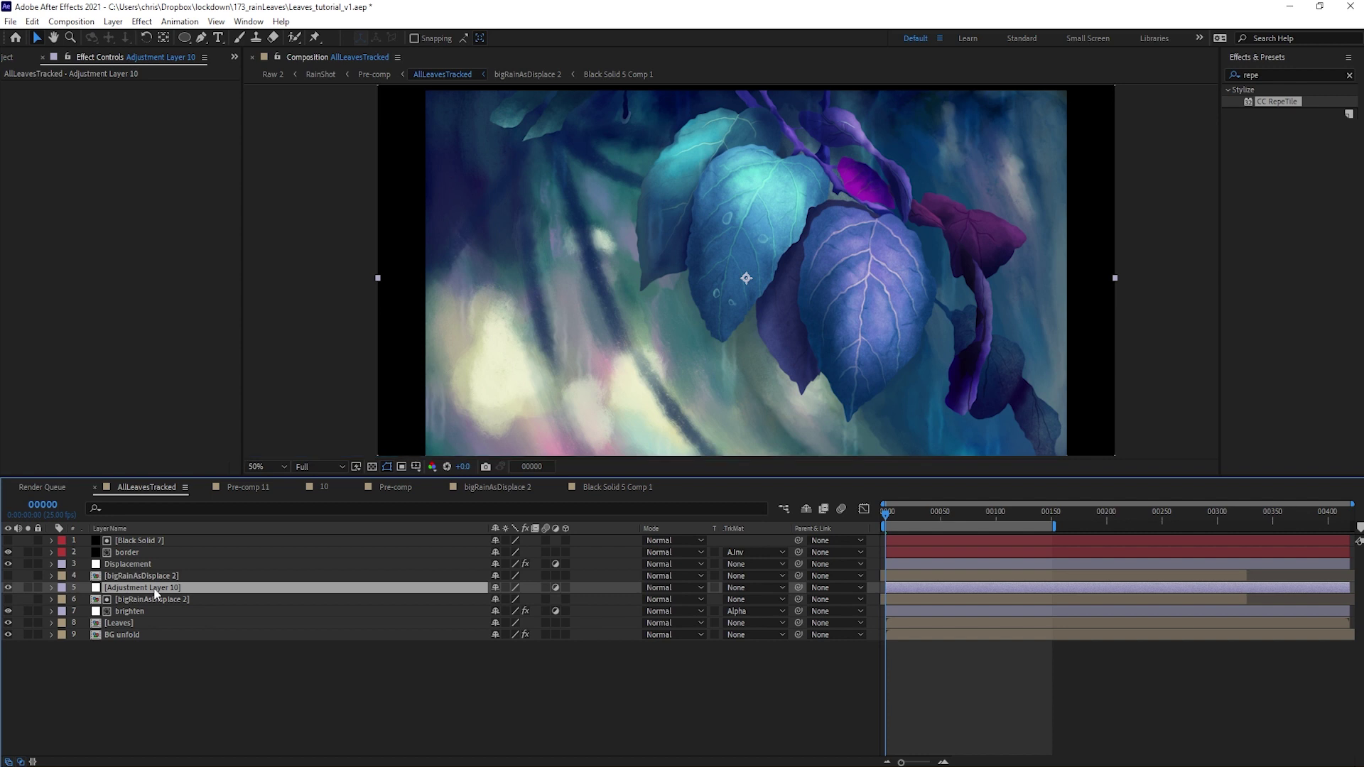
# Step: Apply Curves with lowered RGB midtones to the new adjustment layer, alpha-matte it with the bigRainAsDisplace 2 copy and compare it on and off
pyautogui.click(143, 22)
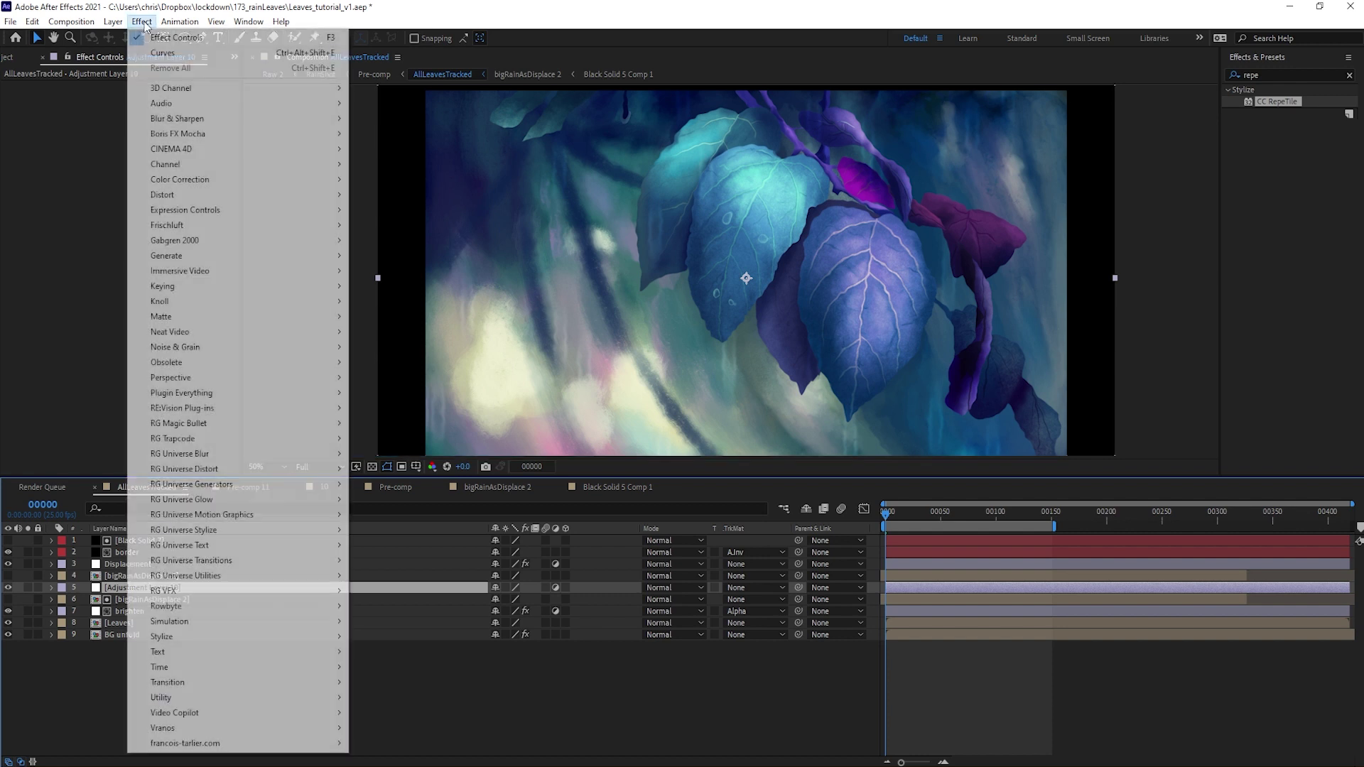
pyautogui.moveTo(249, 177)
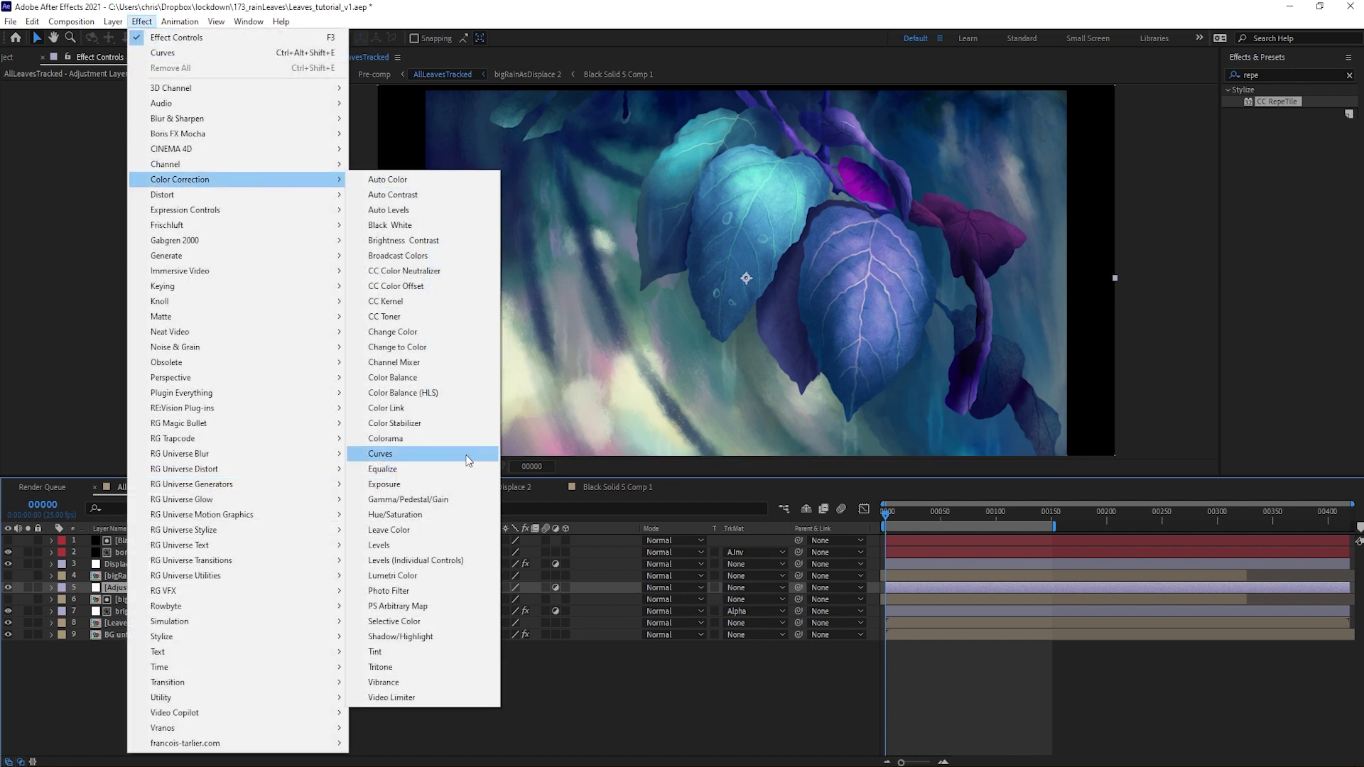
pyautogui.click(381, 454)
pyautogui.moveTo(114, 233); pyautogui.dragTo(122, 243)
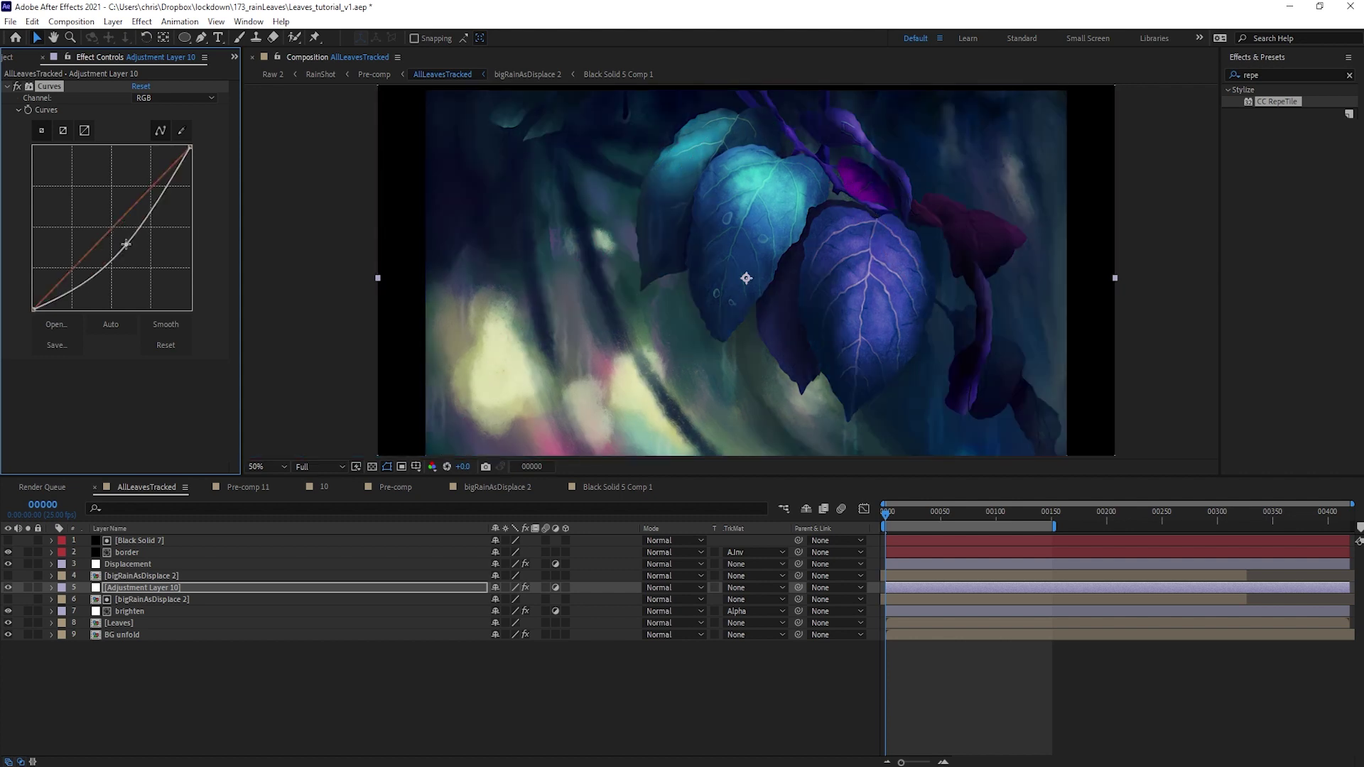
pyautogui.click(746, 587)
pyautogui.click(809, 622)
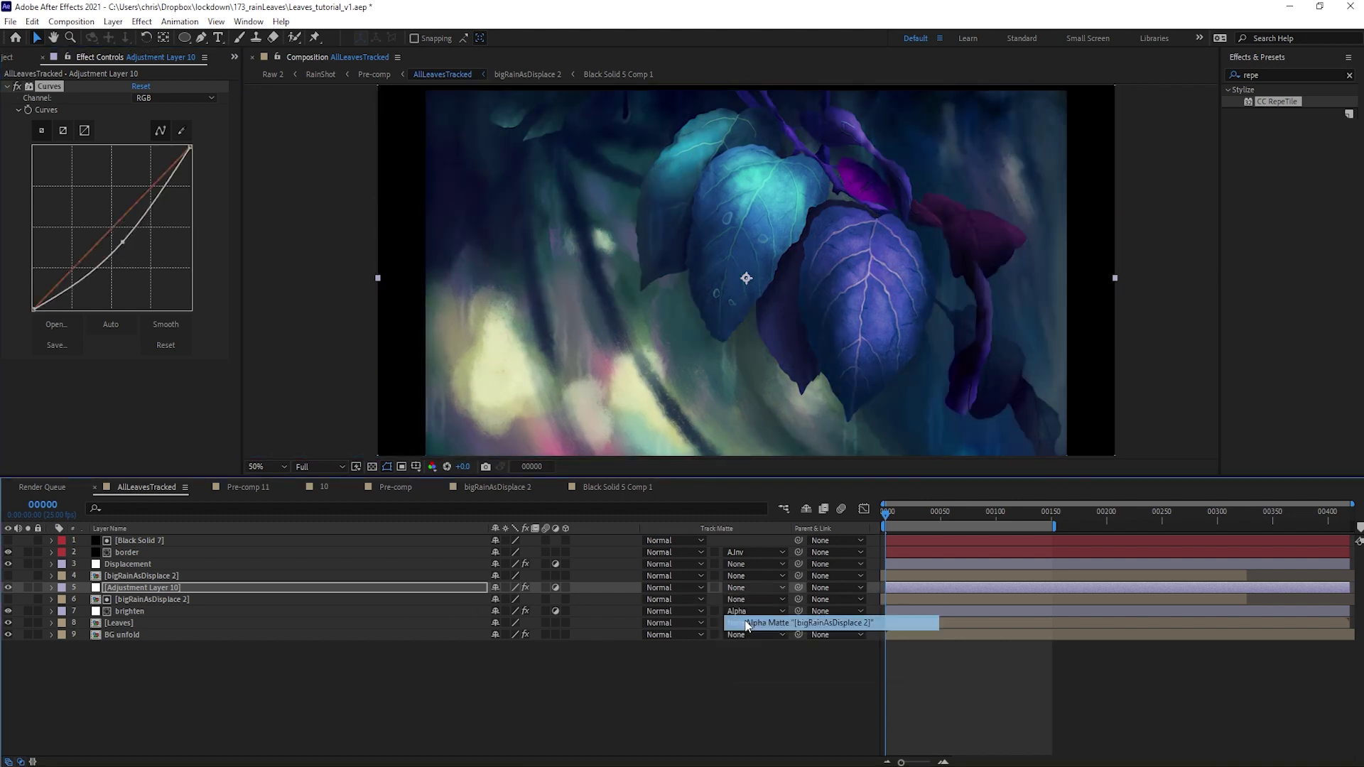
pyautogui.click(8, 587)
pyautogui.click(9, 588)
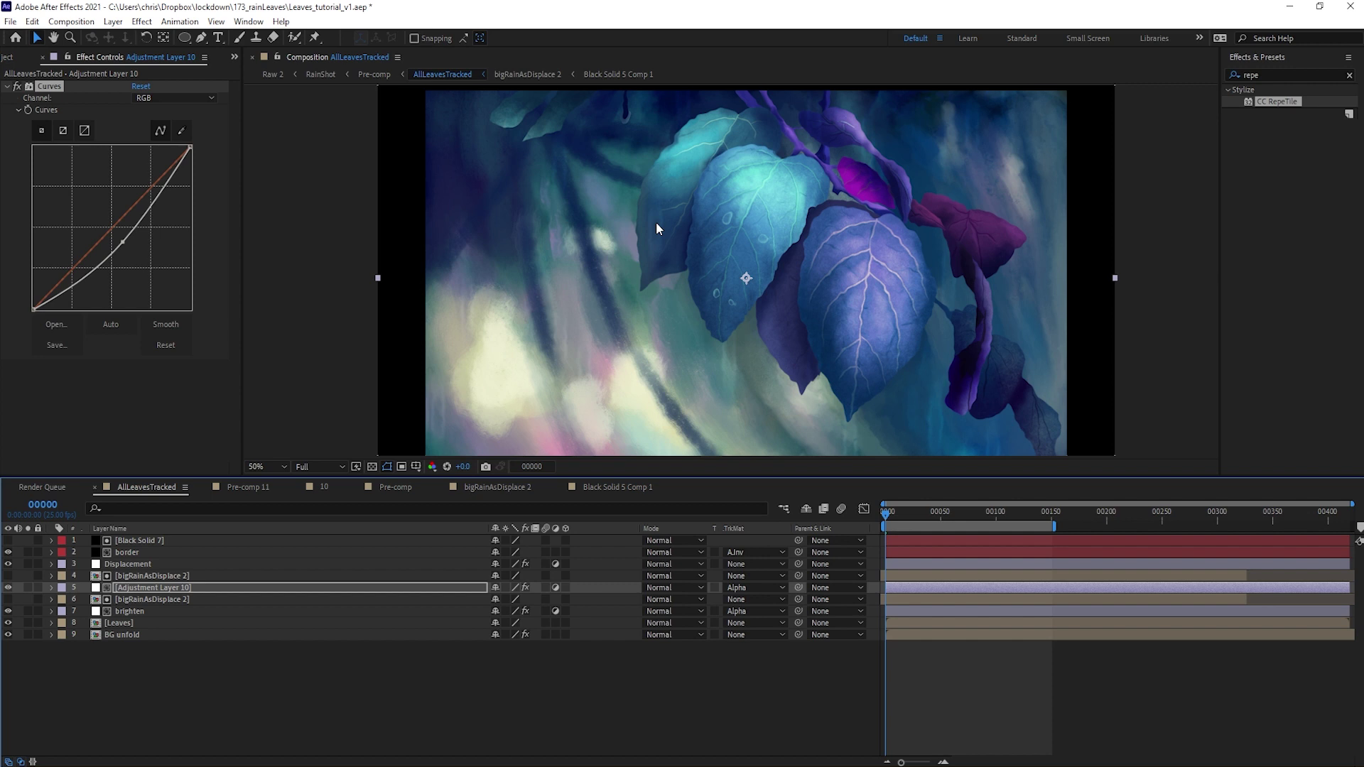
# Step: Offset the upper bigRainAsDisplace 2 copy horizontally to position 1112, 621
pyautogui.click(172, 577)
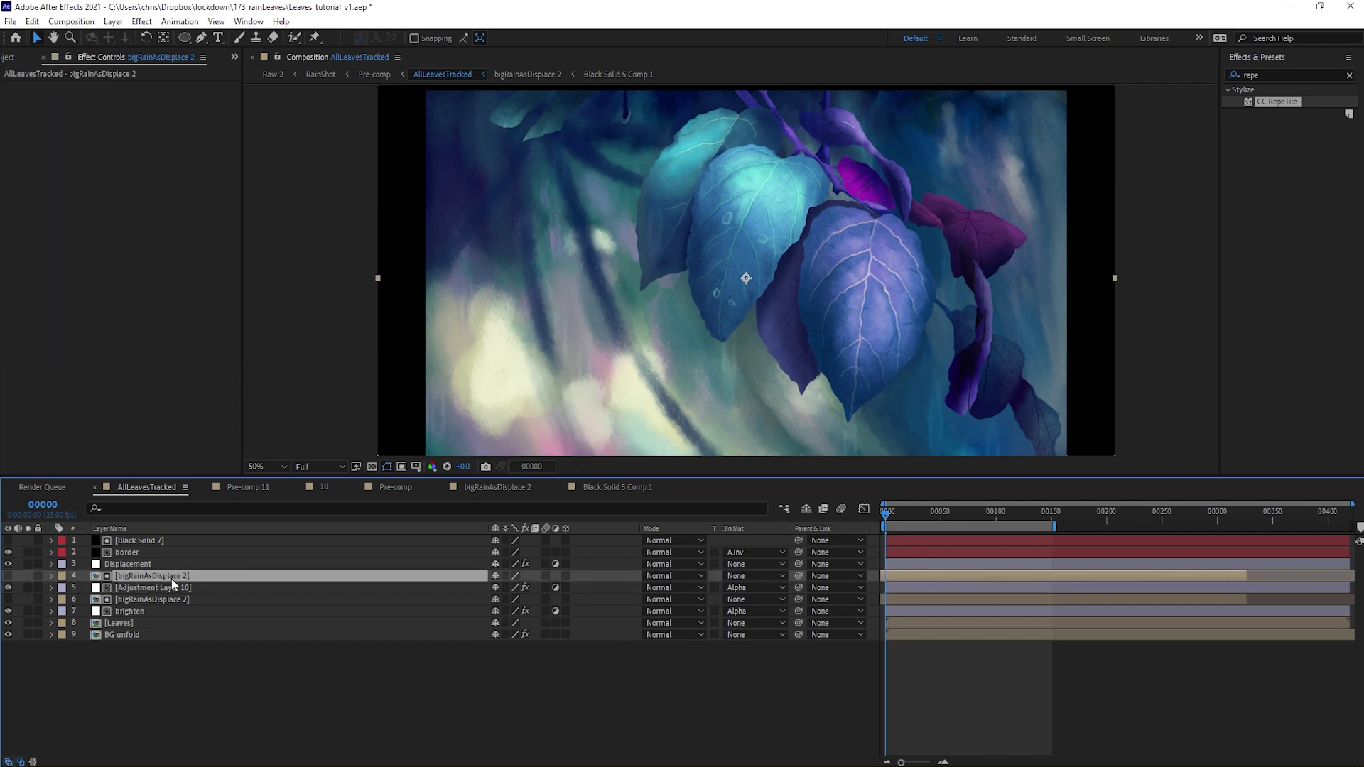
pyautogui.press('p')
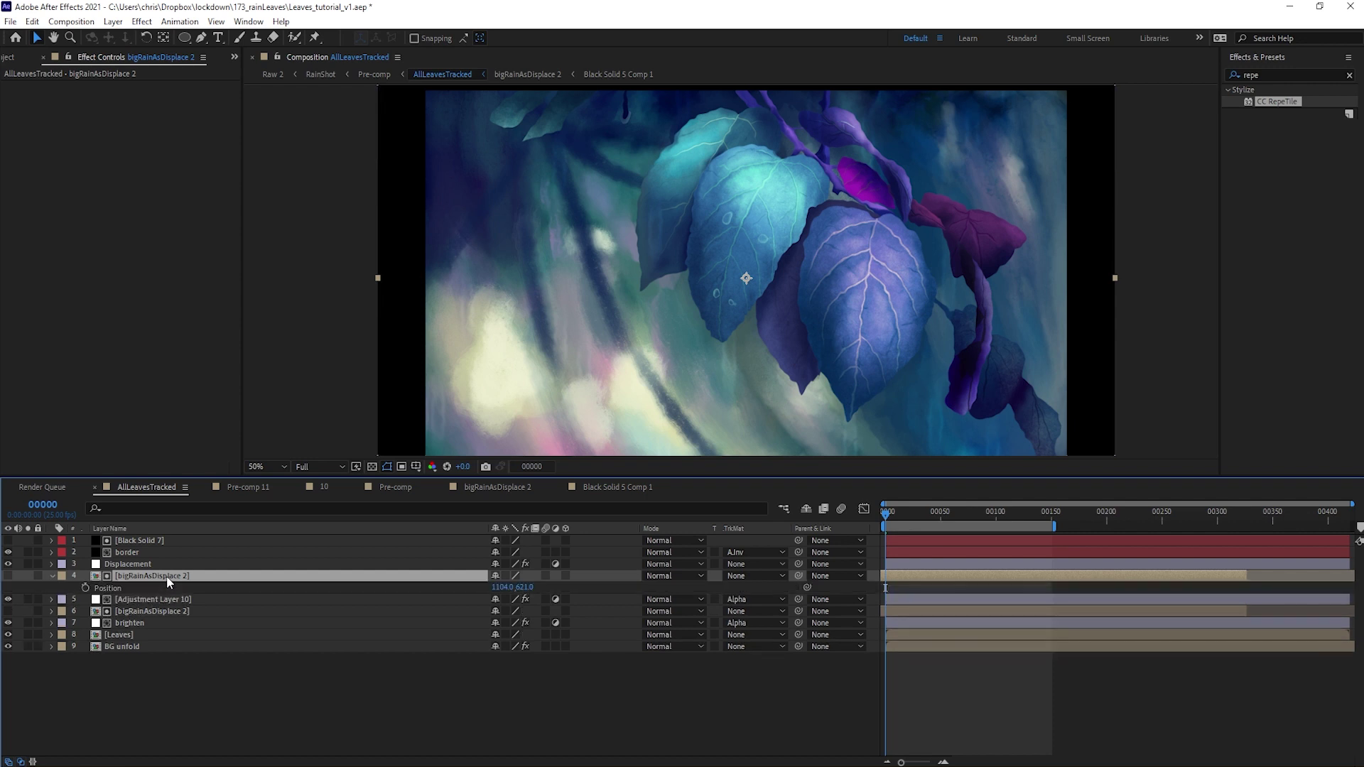
pyautogui.press('Right')
pyautogui.press('Right')
pyautogui.press('Right')
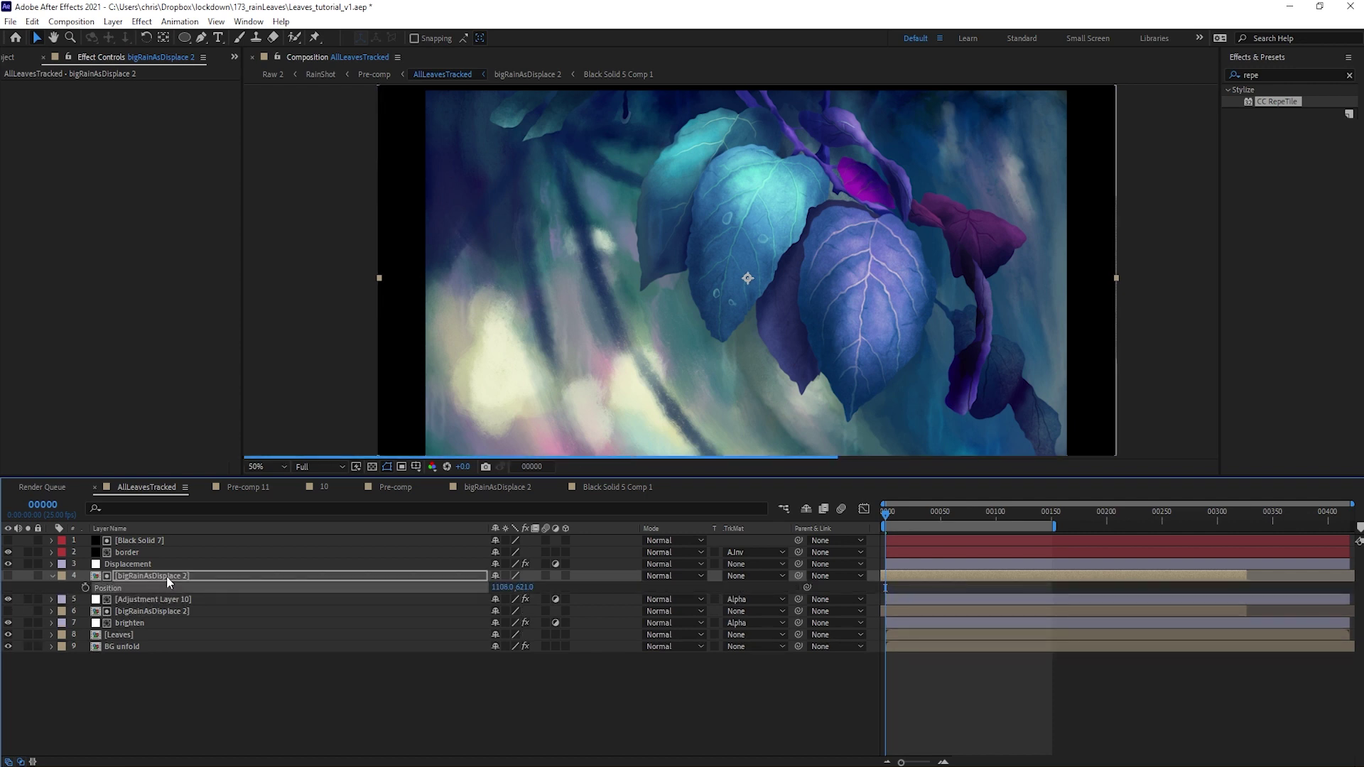
pyautogui.press('Right')
# Step: Examine the rain streaks on the leaf at 200% with the darkening adjustment layer switched off and on
pyautogui.scroll(4, 565, 186)
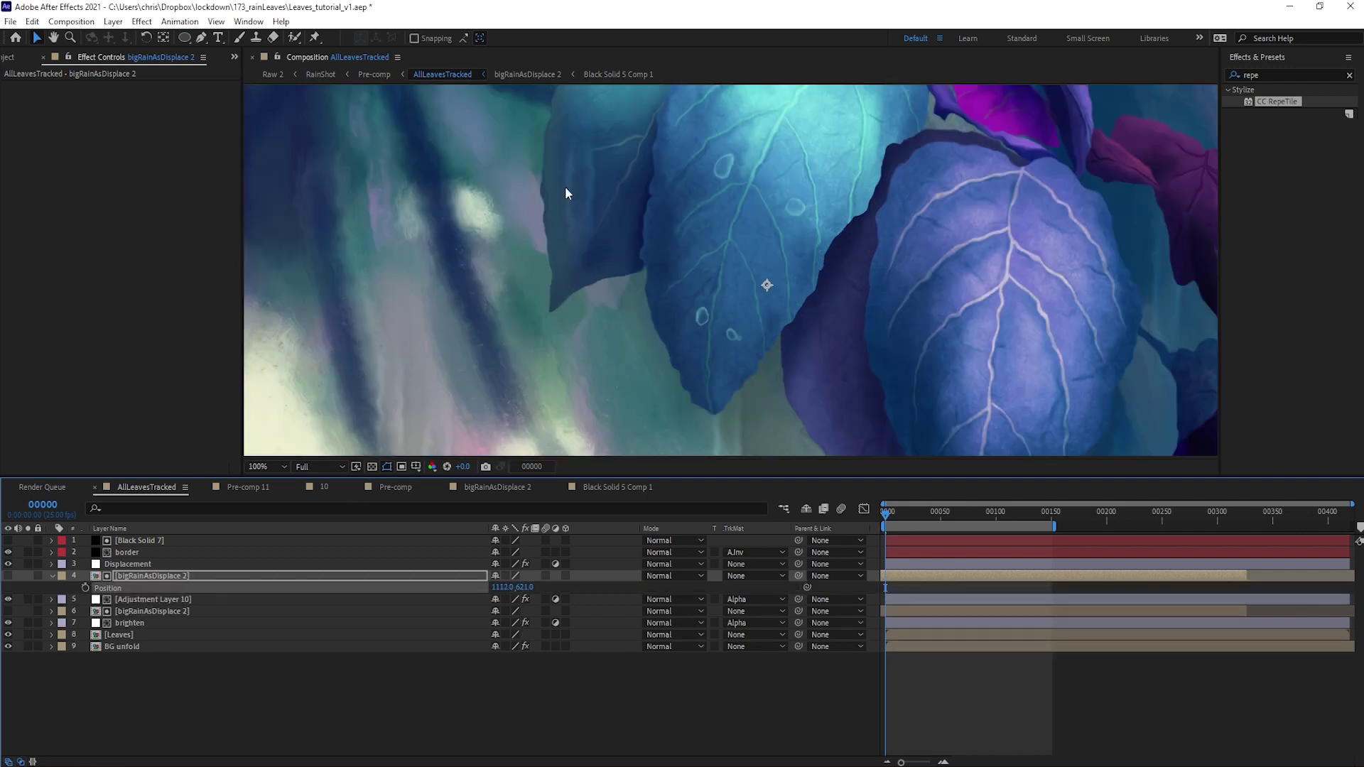
pyautogui.scroll(2, 703, 271)
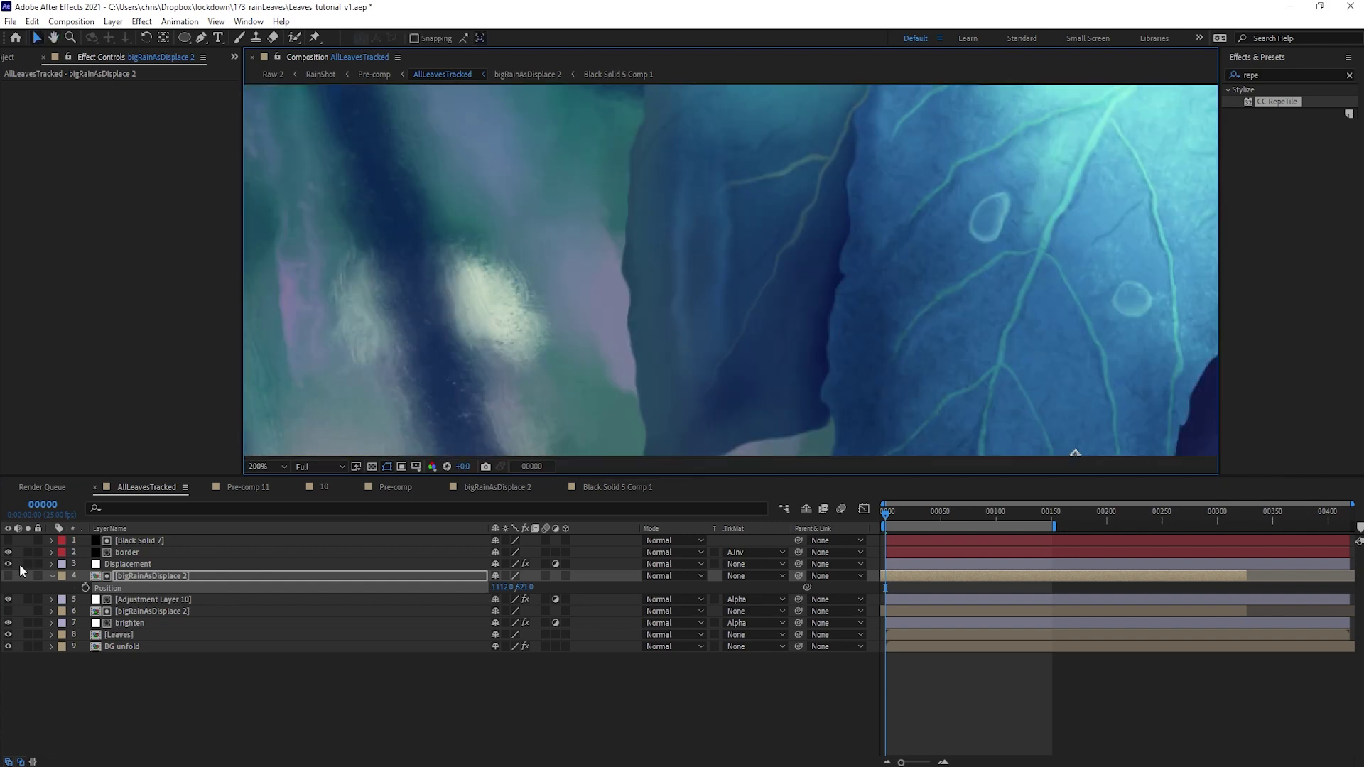
pyautogui.click(9, 600)
pyautogui.click(9, 599)
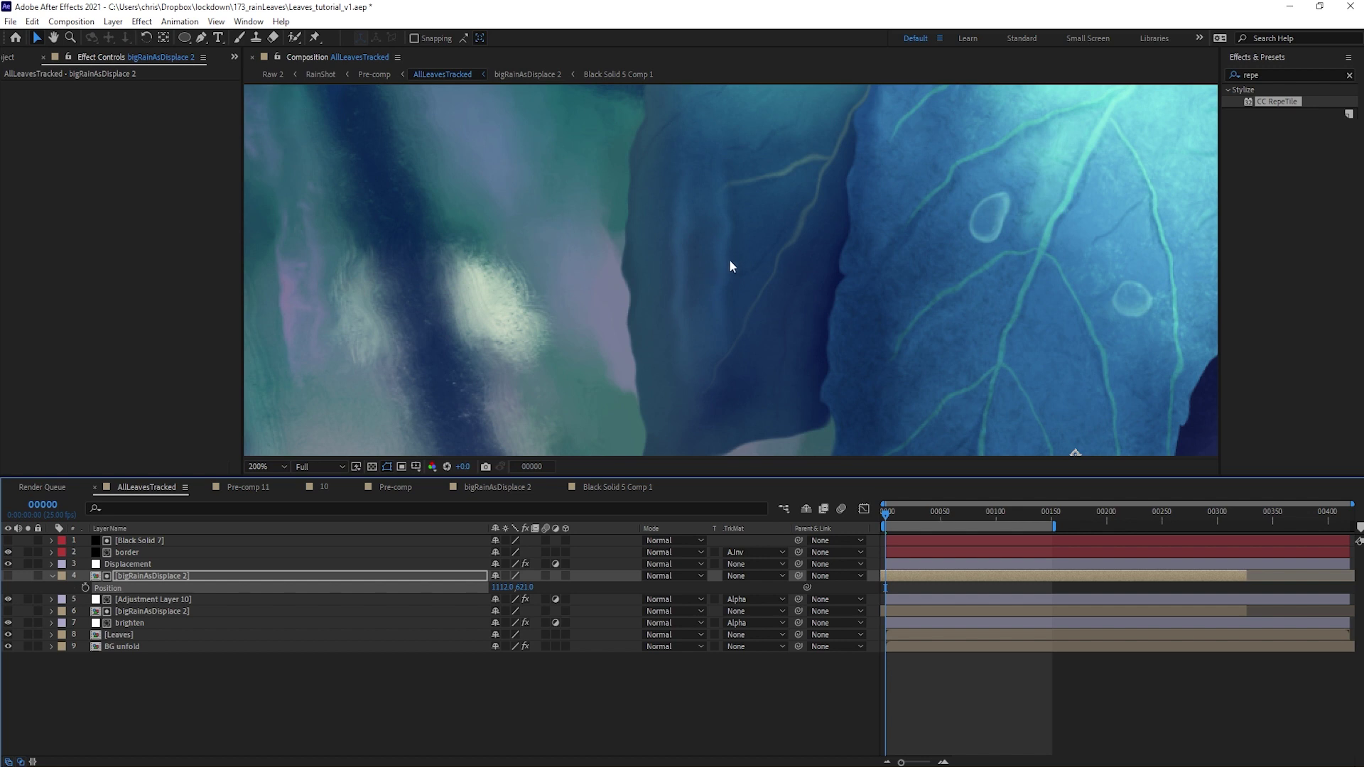
pyautogui.moveTo(941, 250); pyautogui.dragTo(530, 168)
pyautogui.moveTo(874, 324); pyautogui.dragTo(939, 266)
pyautogui.scroll(-2, 727, 242)
pyautogui.scroll(1, 693, 222)
pyautogui.scroll(1, 731, 293)
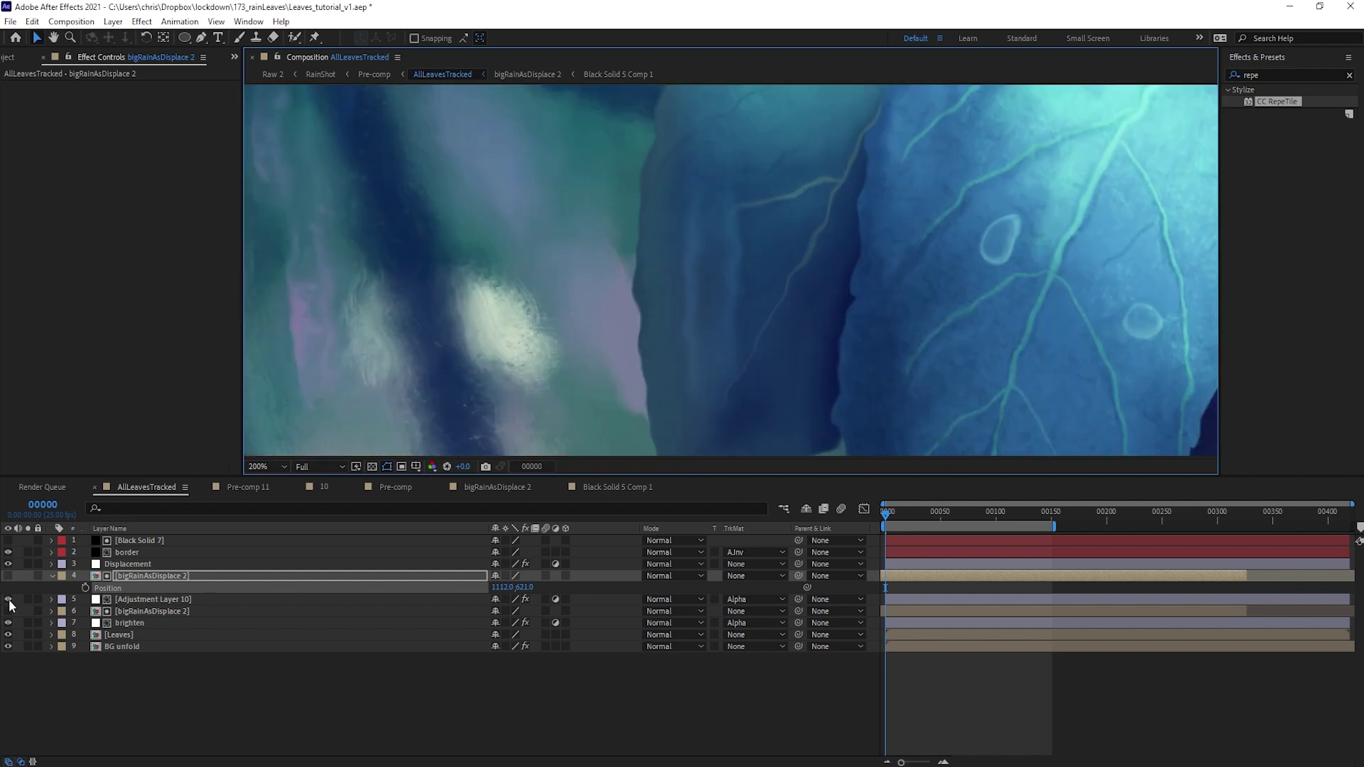
# Step: Lower the Curves RGB midtones further on Adjustment Layer 10 and check the darkened streaks across the background
pyautogui.click(147, 600)
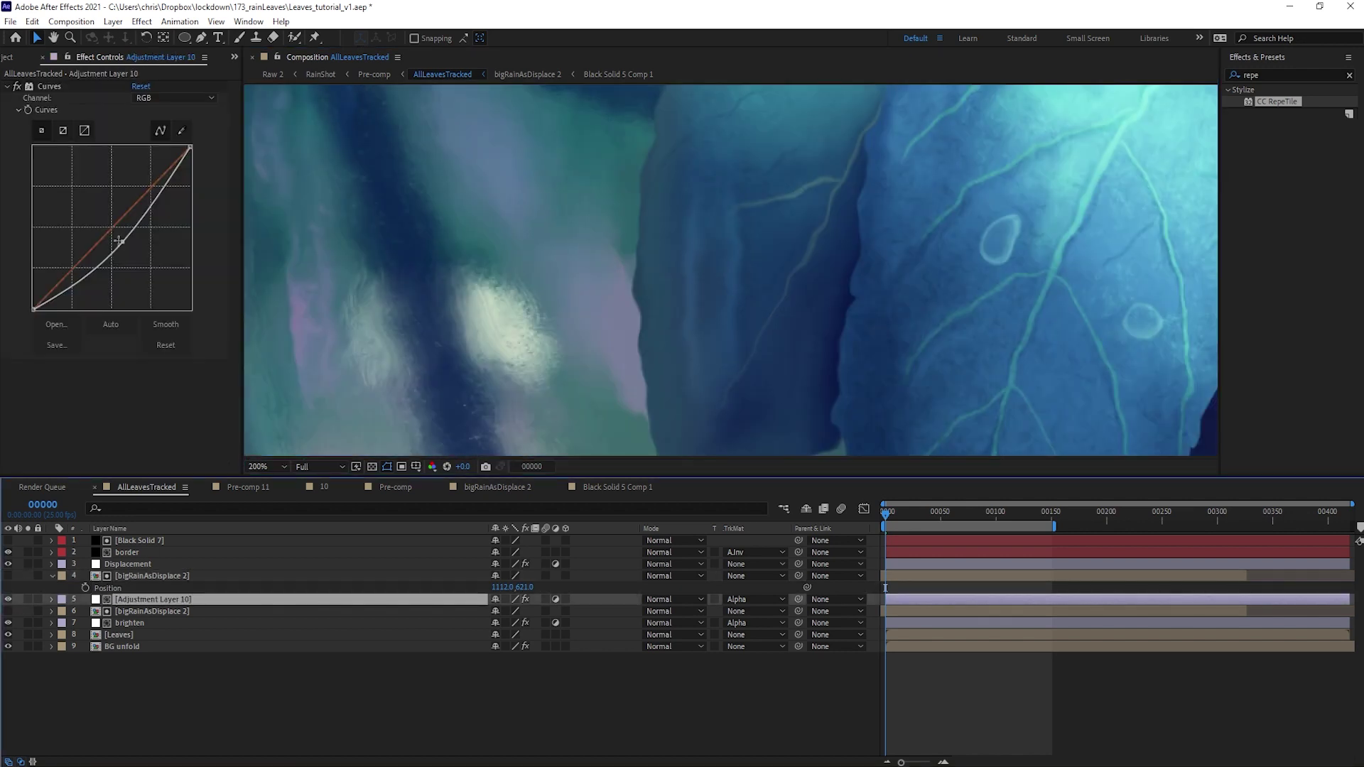
pyautogui.moveTo(123, 243); pyautogui.dragTo(142, 250)
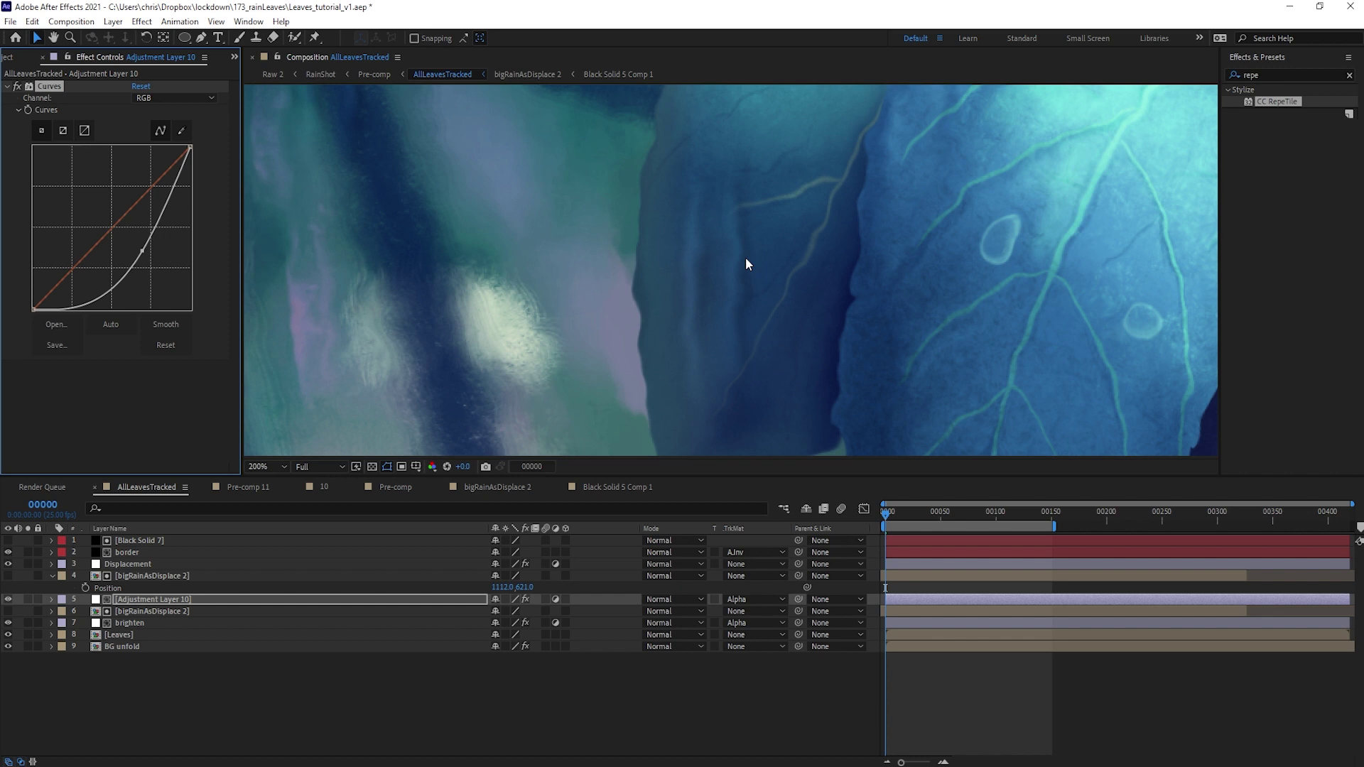
pyautogui.scroll(-3, 744, 264)
pyautogui.moveTo(742, 270); pyautogui.dragTo(869, 149)
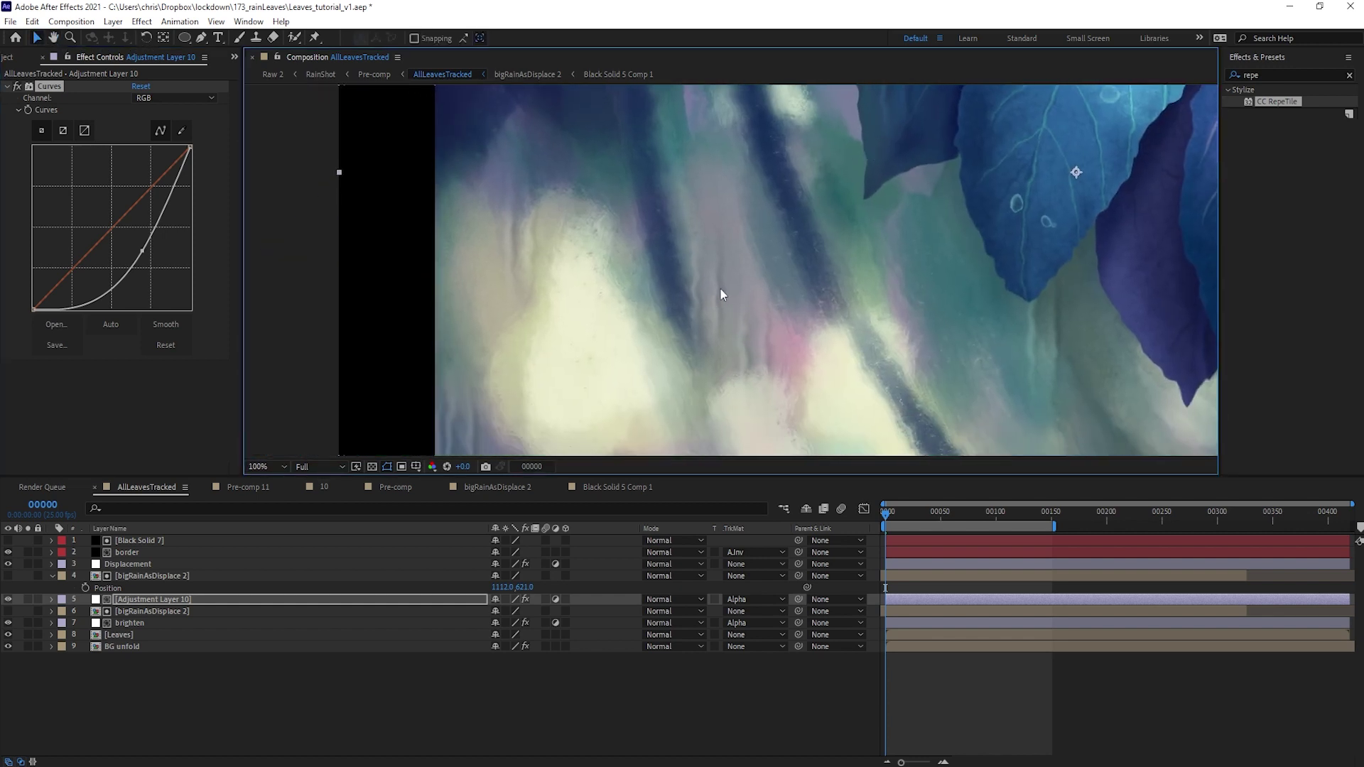
pyautogui.moveTo(868, 144); pyautogui.dragTo(801, 240)
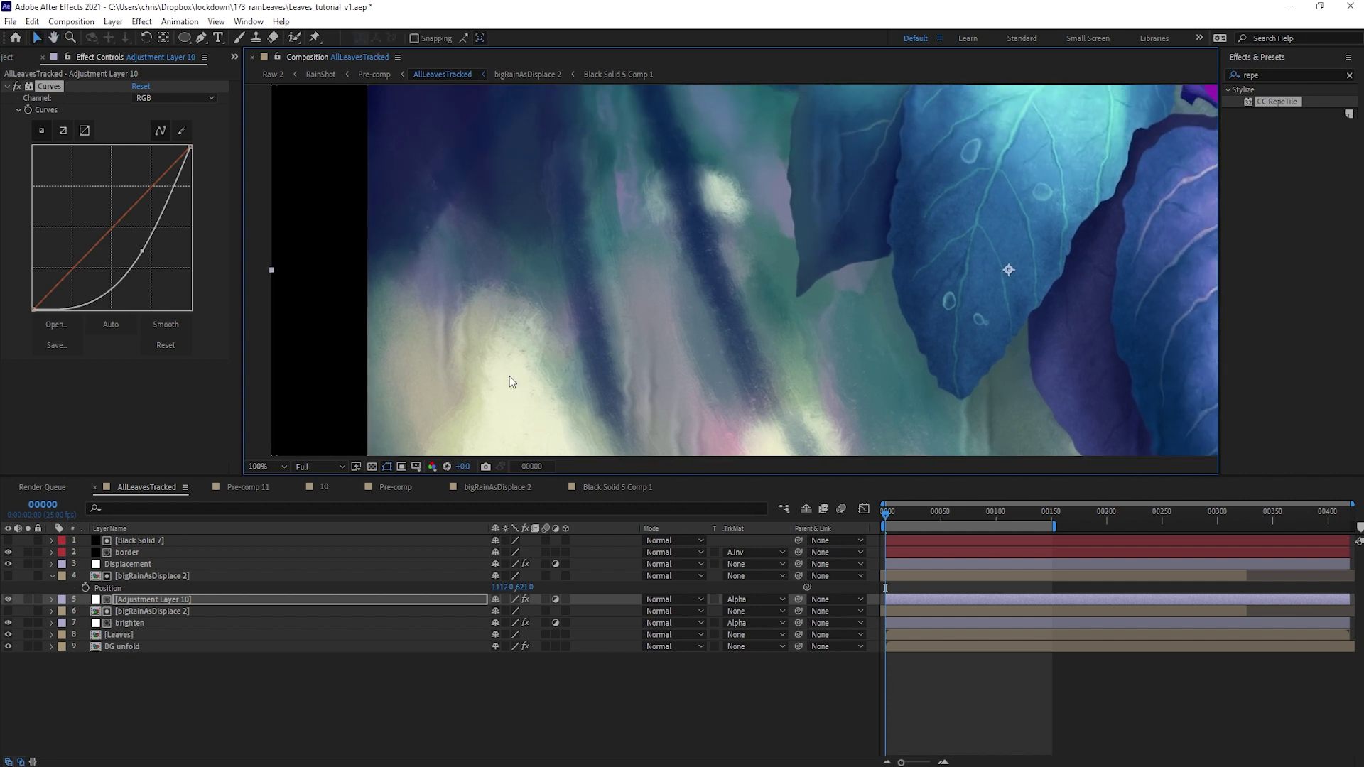
# Step: Duplicate the Leaves layer and place the copy directly above the upper bigRainAsDisplace 2 layer
pyautogui.click(130, 633)
pyautogui.click(29, 633)
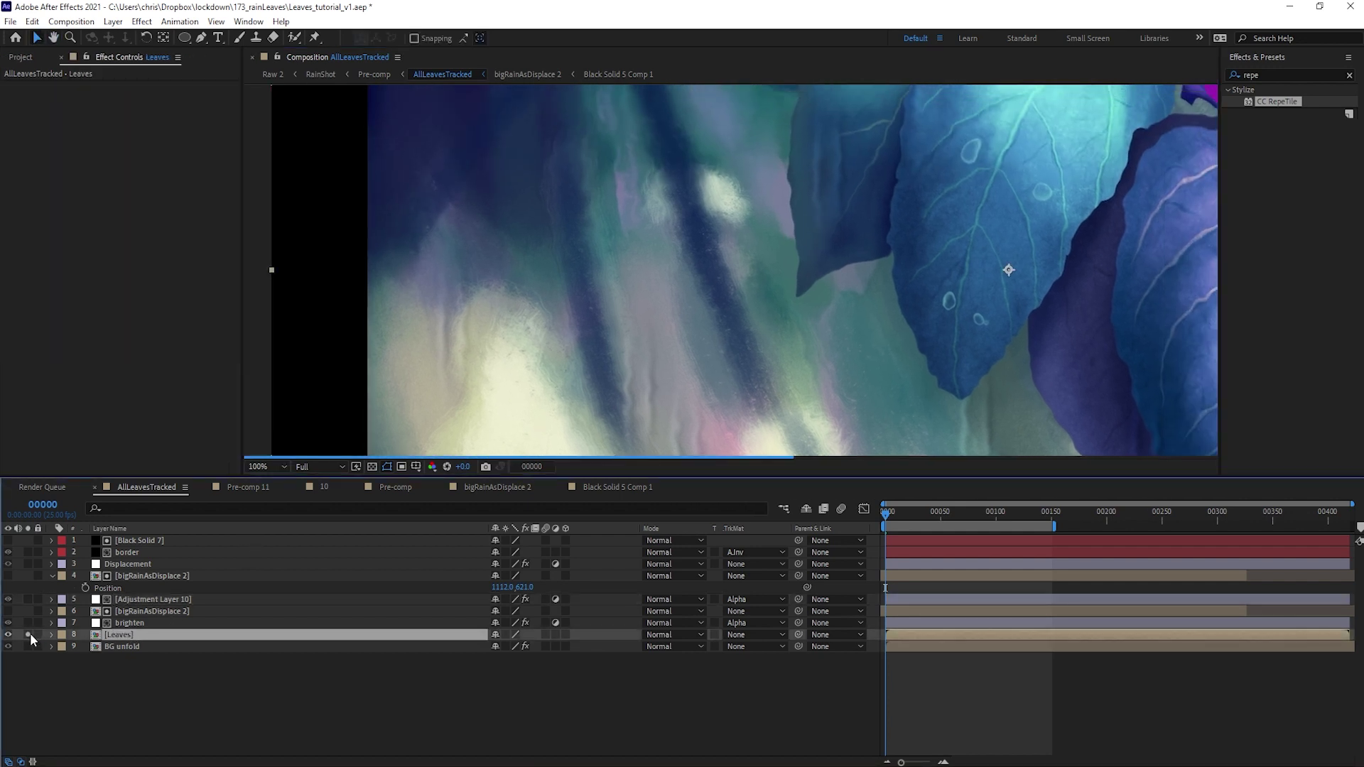
pyautogui.click(30, 634)
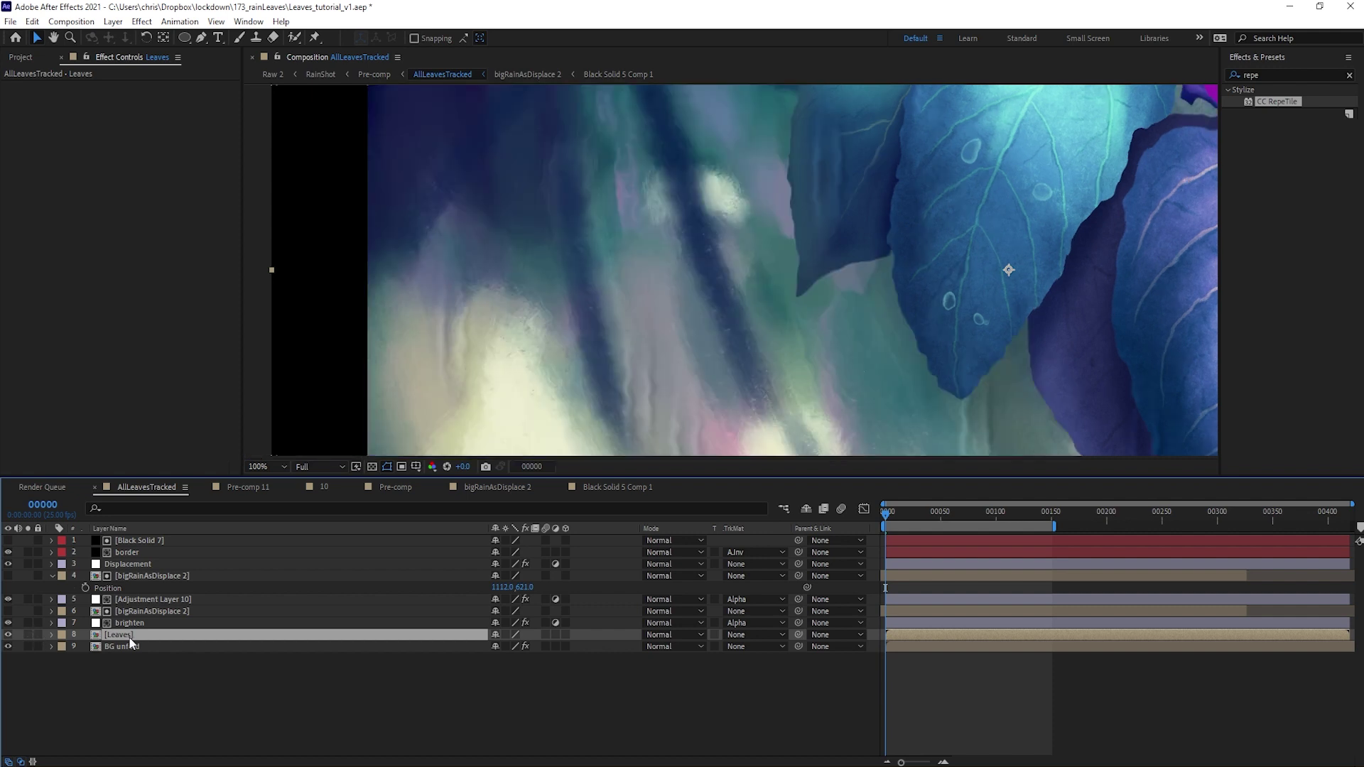
pyautogui.hotkey('ctrl', 'd')
pyautogui.moveTo(127, 637); pyautogui.dragTo(162, 574)
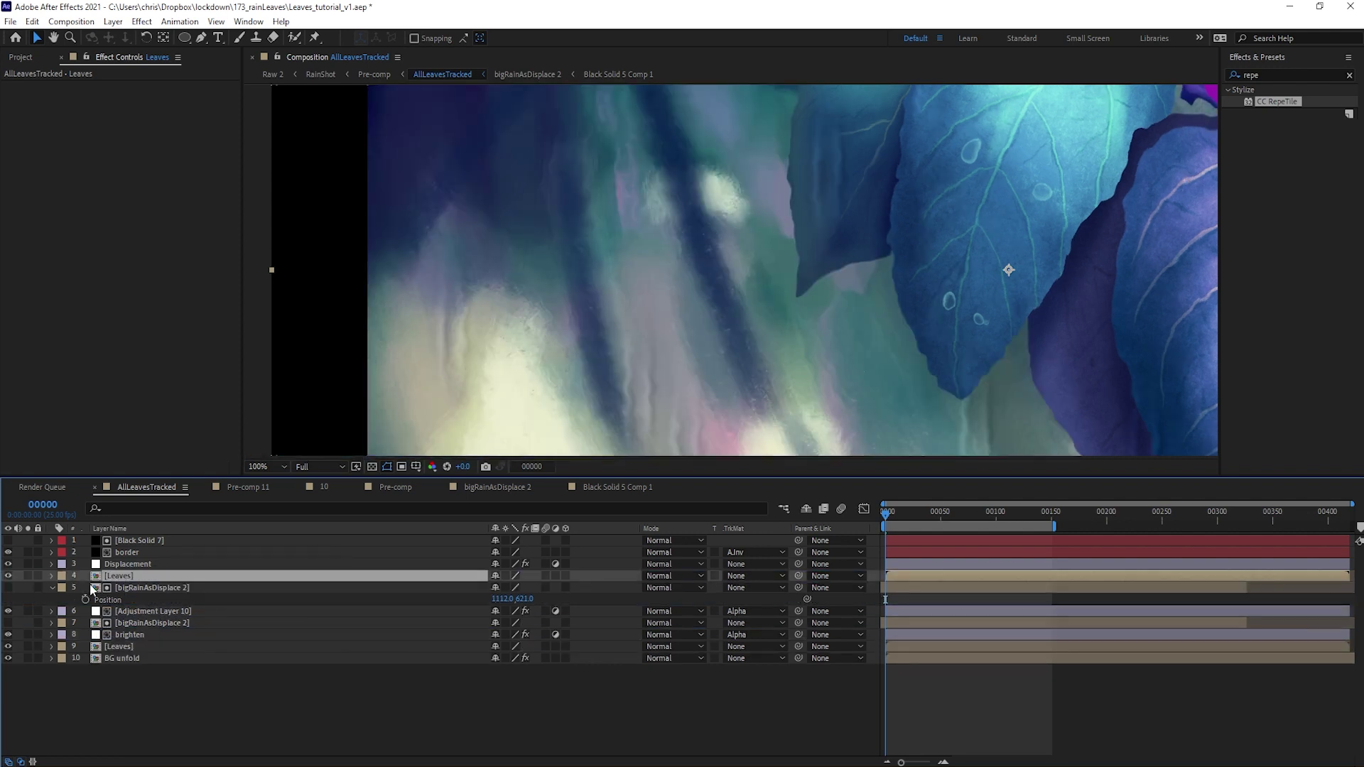
# Step: Make the upper bigRainAsDisplace 2 layer visible and pre-compose it together with the Leaves copy above it
pyautogui.click(7, 588)
pyautogui.click(144, 588)
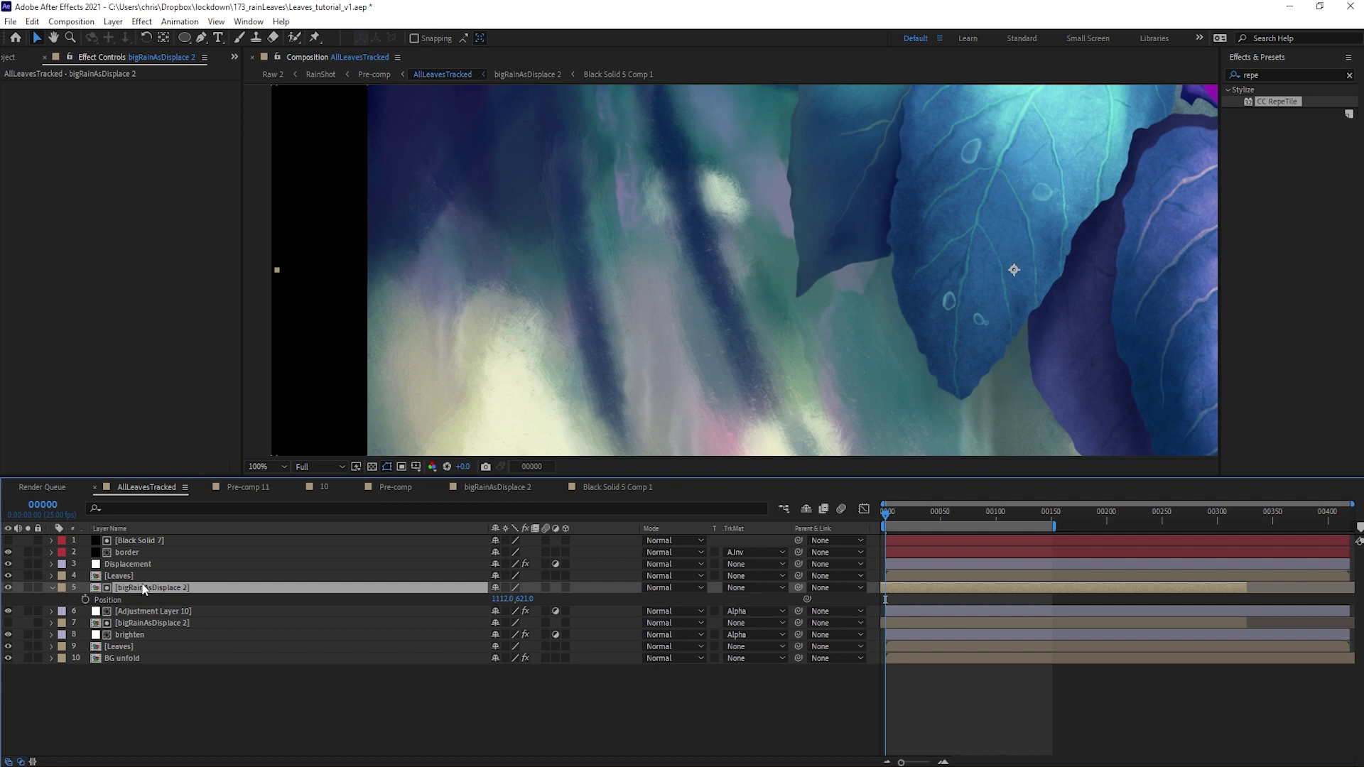
pyautogui.keyDown('shift'); pyautogui.click(145, 579); pyautogui.keyUp('shift')
pyautogui.hotkey('ctrl', 'shift', 'c')
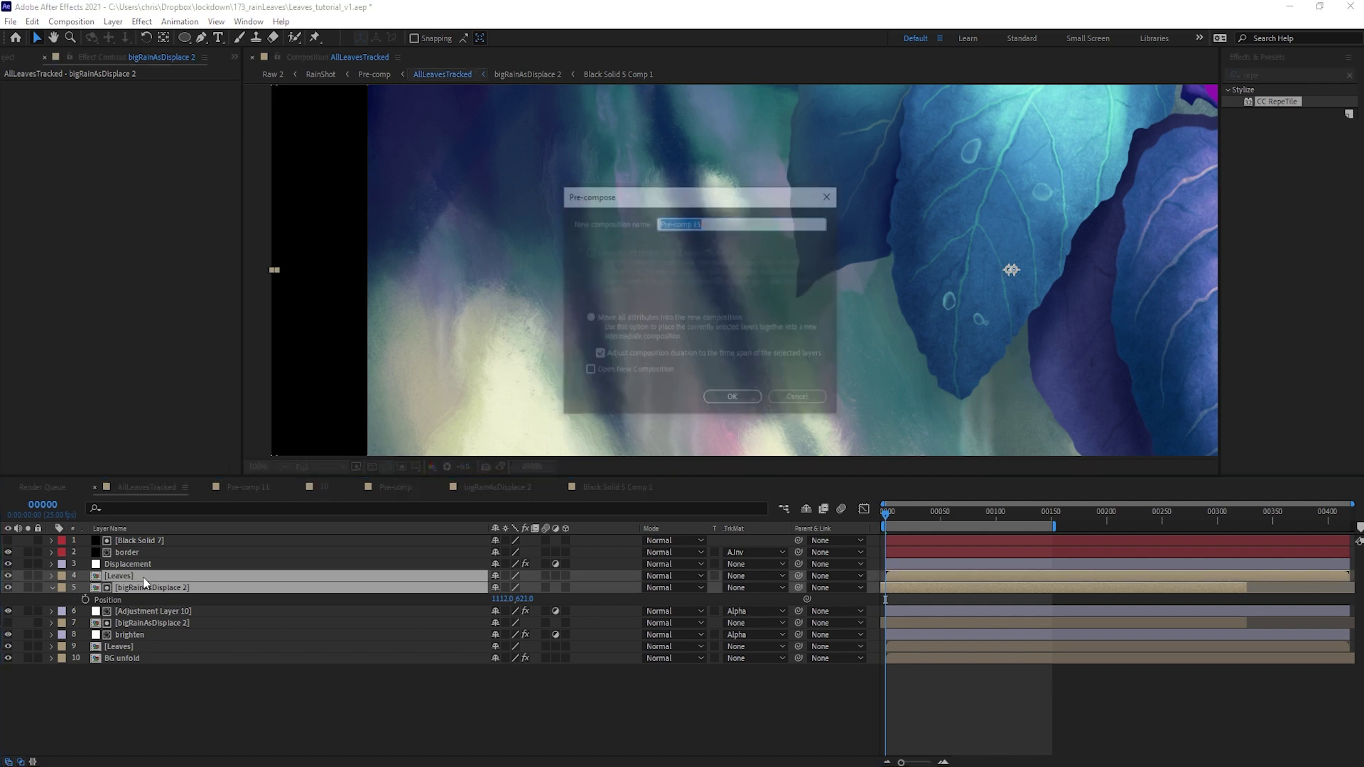
pyautogui.press('Return')
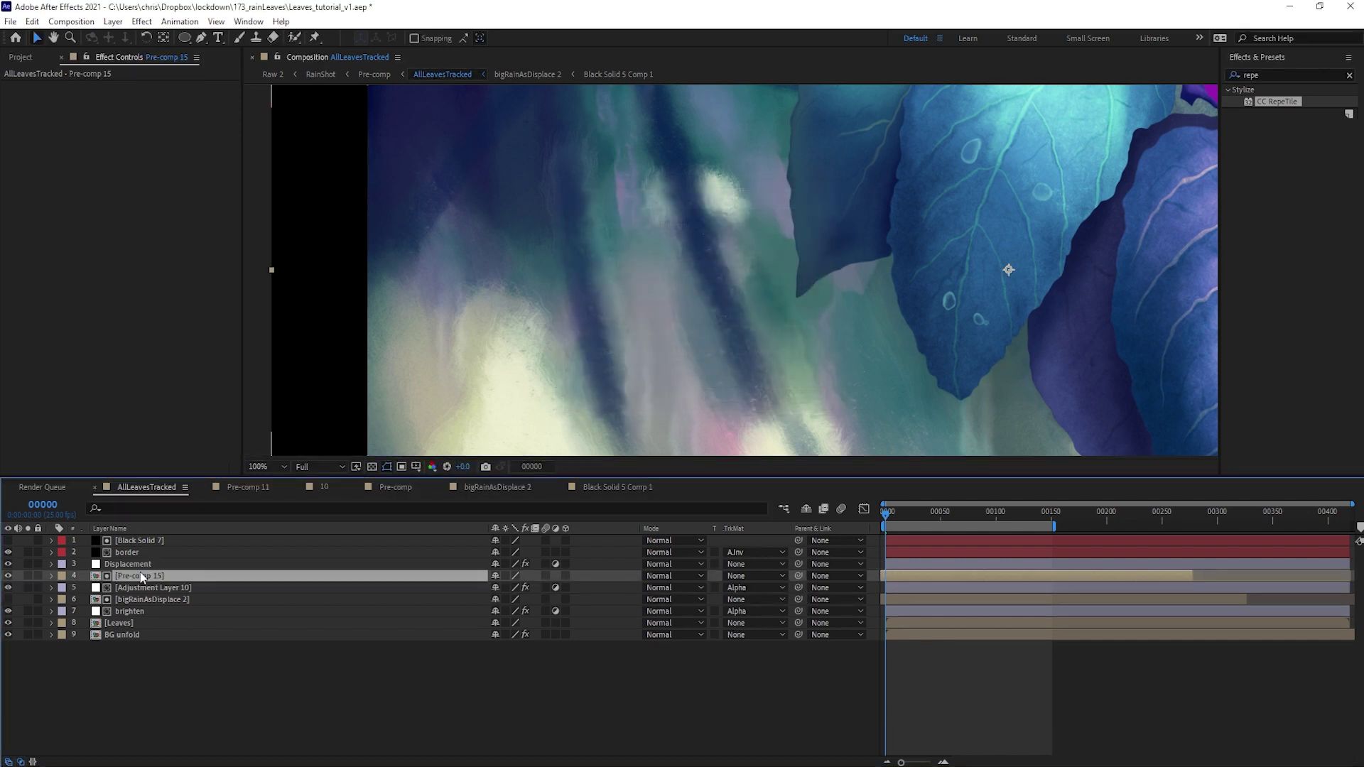
# Step: Inside Pre-comp 15, set the track matte of bigRainAsDisplace 2 to Alpha Matte "Leaves"
pyautogui.doubleClick(142, 577)
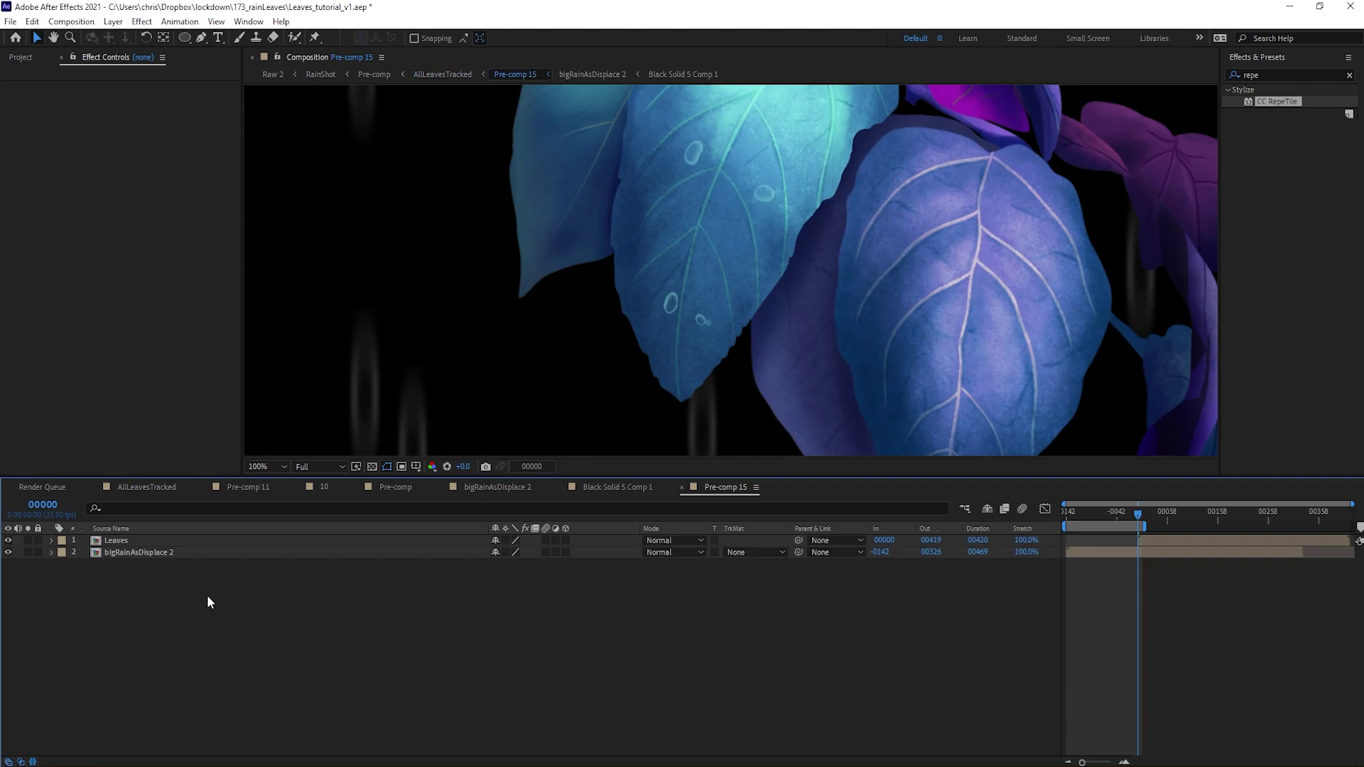
pyautogui.click(246, 552)
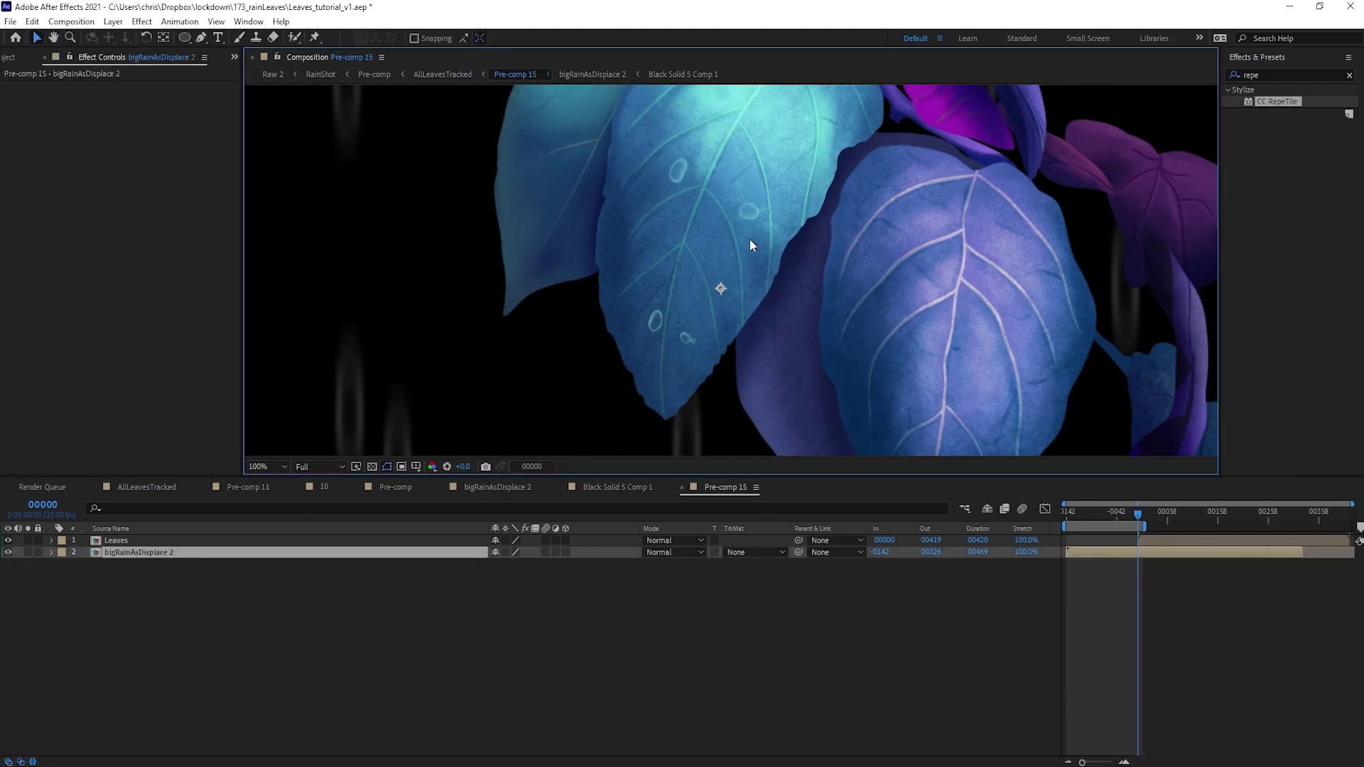
pyautogui.click(768, 553)
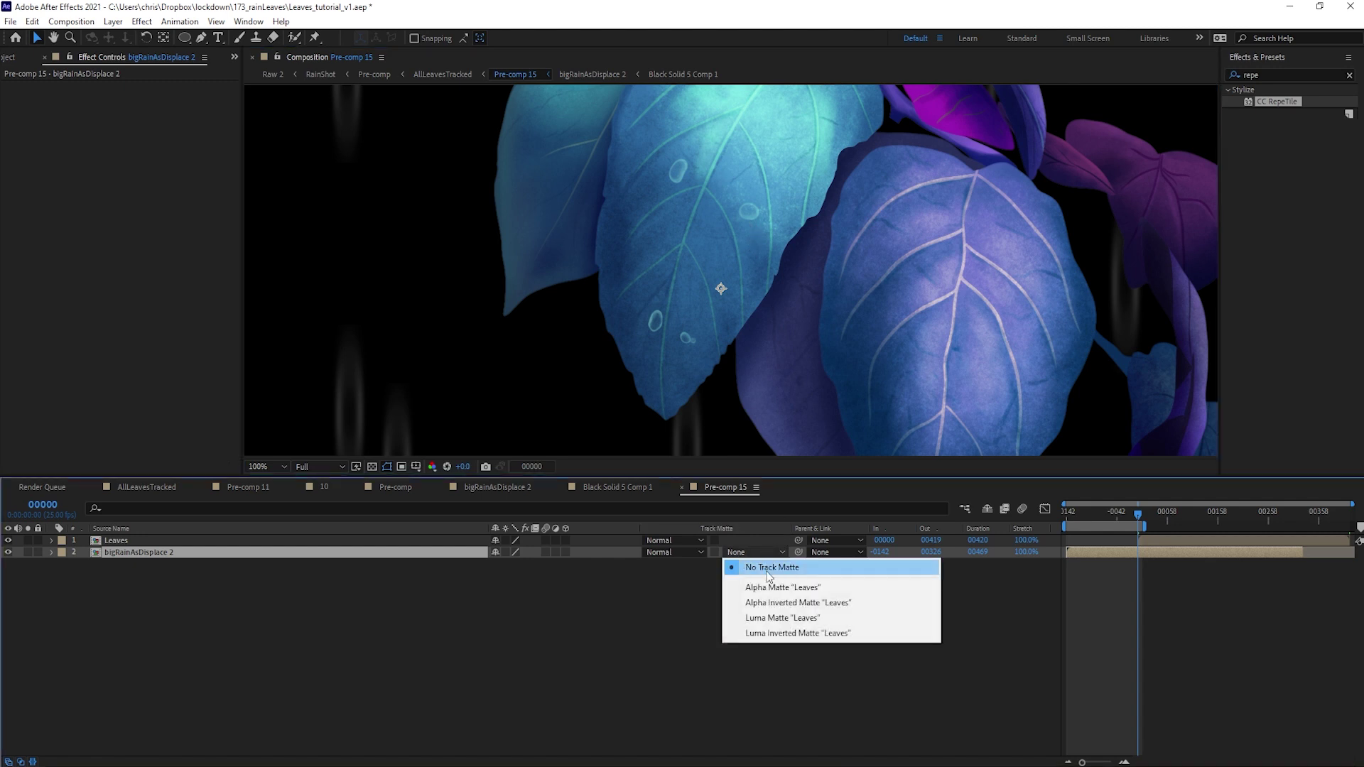
pyautogui.click(772, 582)
# Step: Play back the leaf-matted rain streaks in Pre-comp 15 and return to the AllLeavesTracked composition
pyautogui.scroll(-1, 728, 311)
pyautogui.press('space')
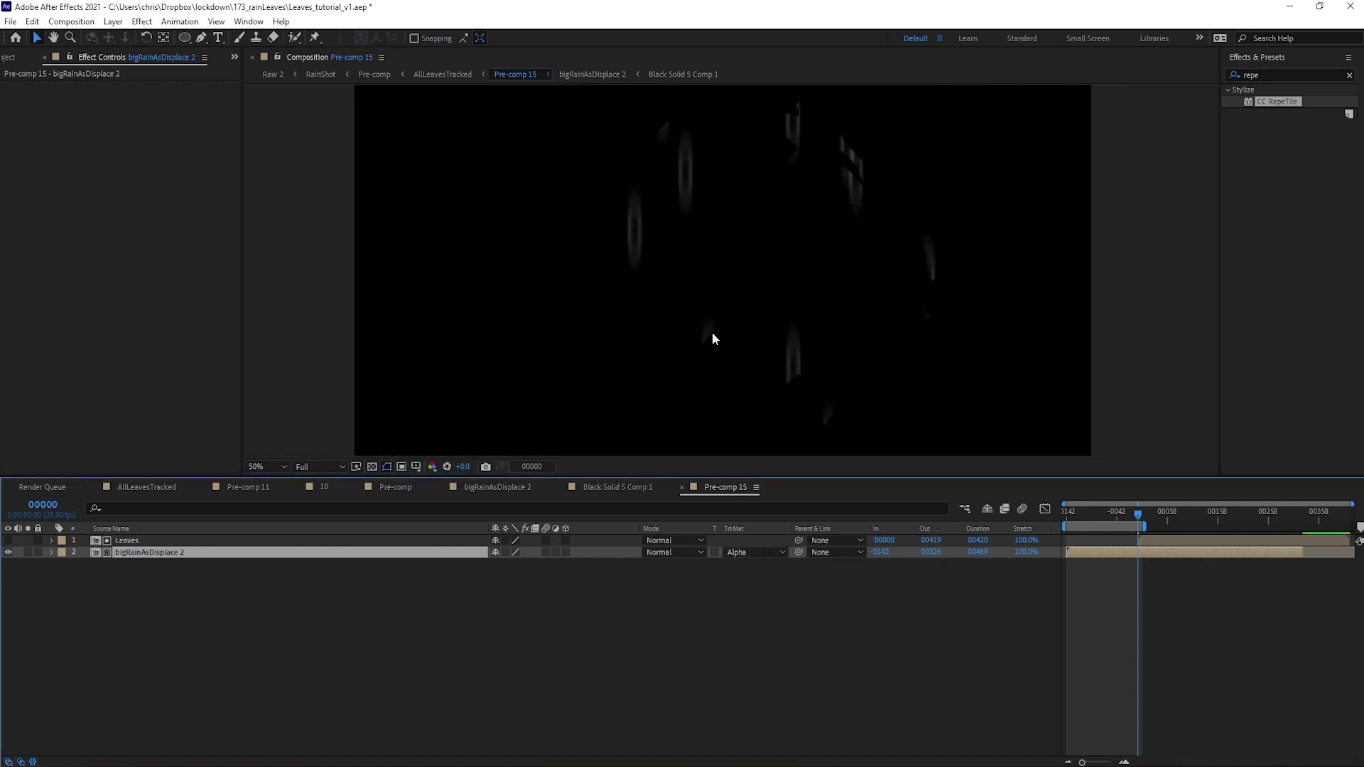
pyautogui.moveTo(1132, 516); pyautogui.dragTo(1066, 519)
pyautogui.click(1187, 542)
pyautogui.click(1148, 519)
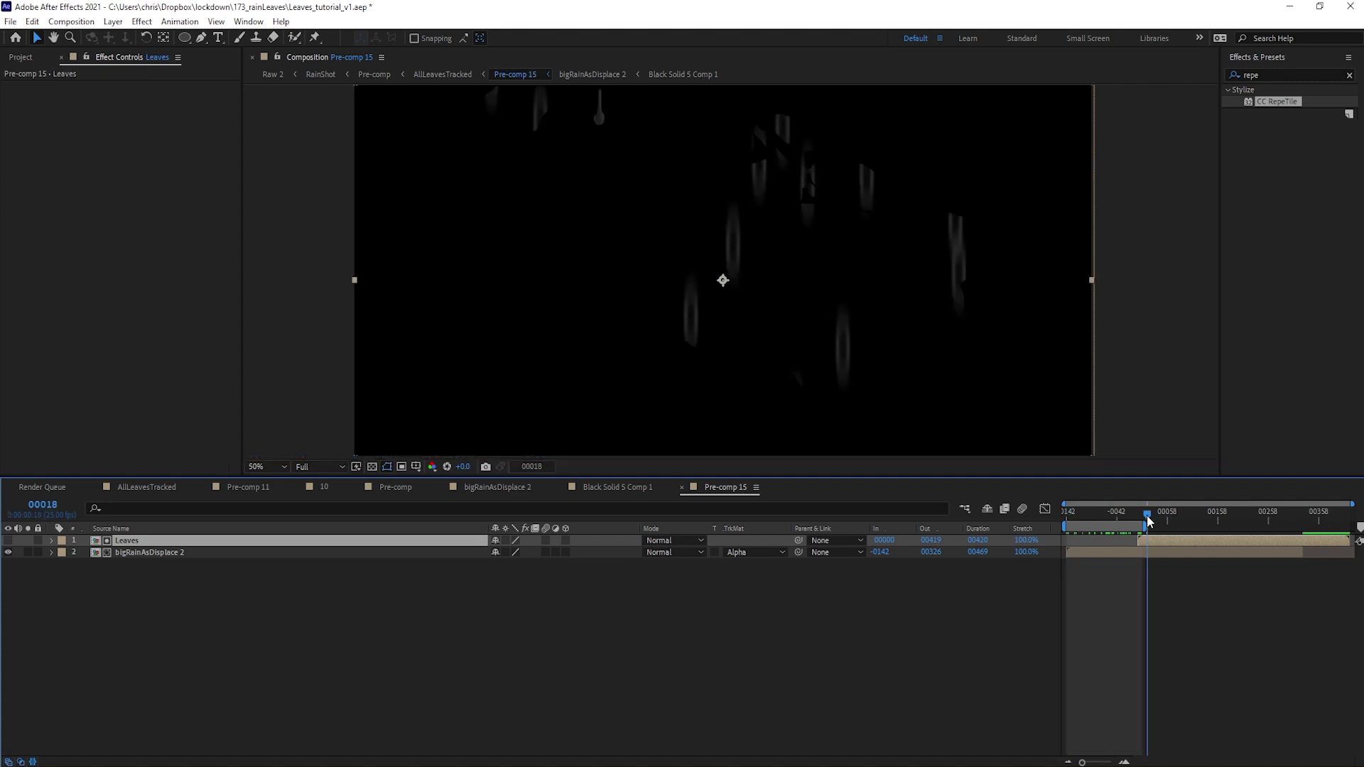
pyautogui.press('space')
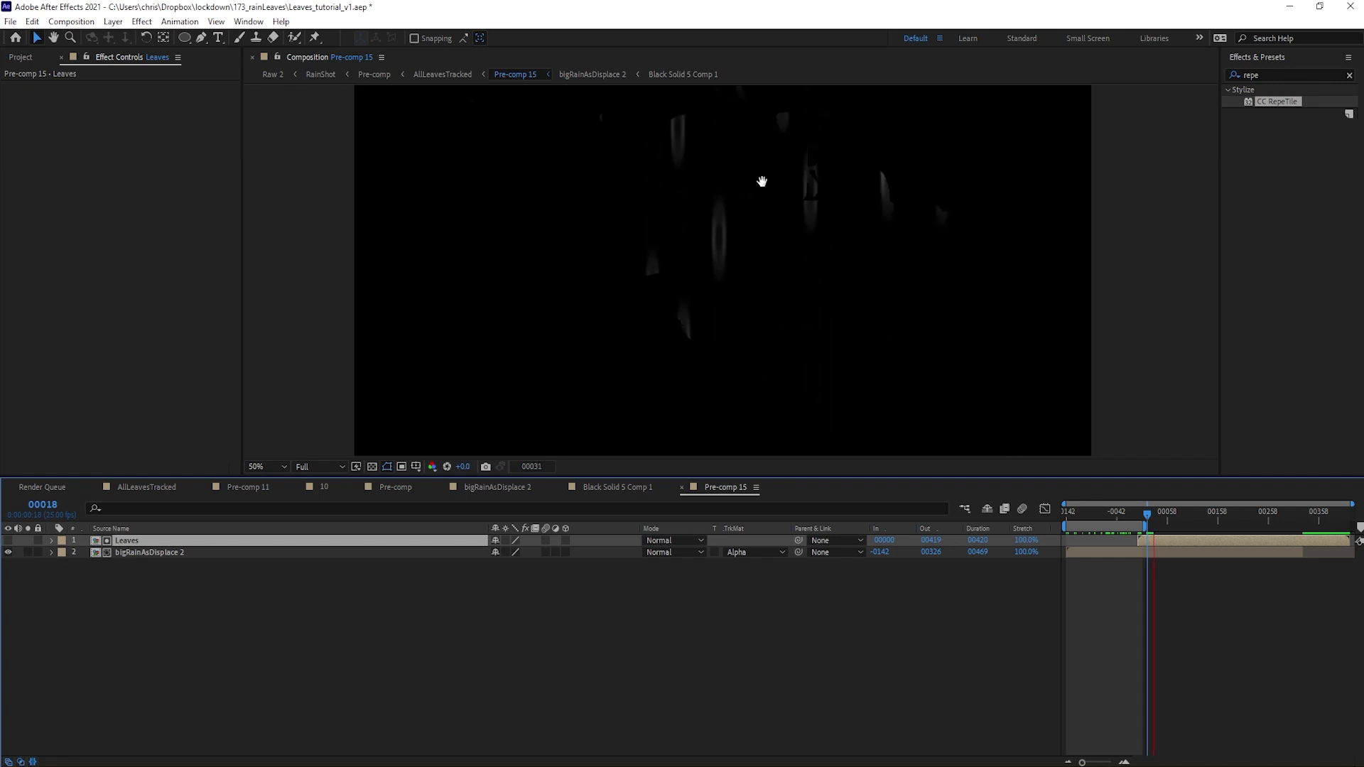
pyautogui.press('space')
pyautogui.press('Tab')
pyautogui.click(567, 609)
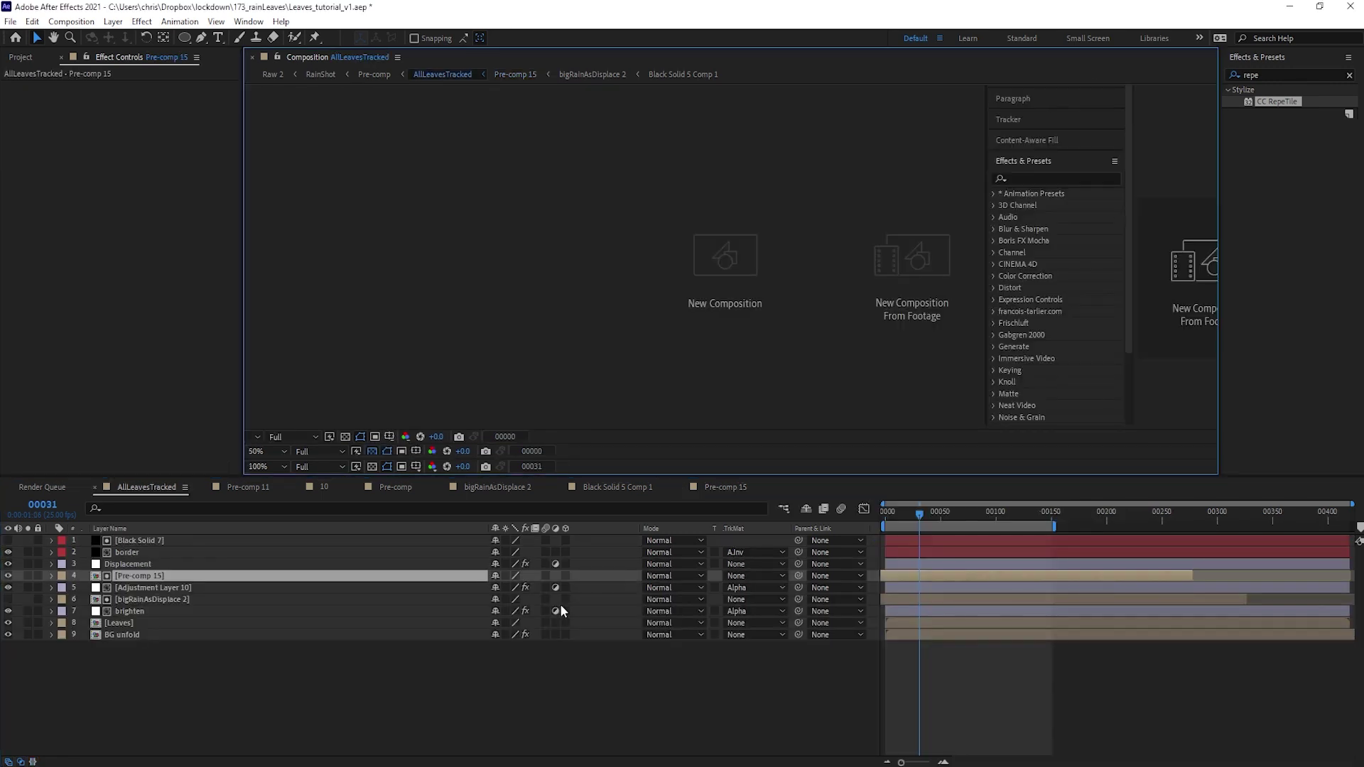
# Step: Rename Adjustment Layer 10 to "darken"
pyautogui.click(200, 587)
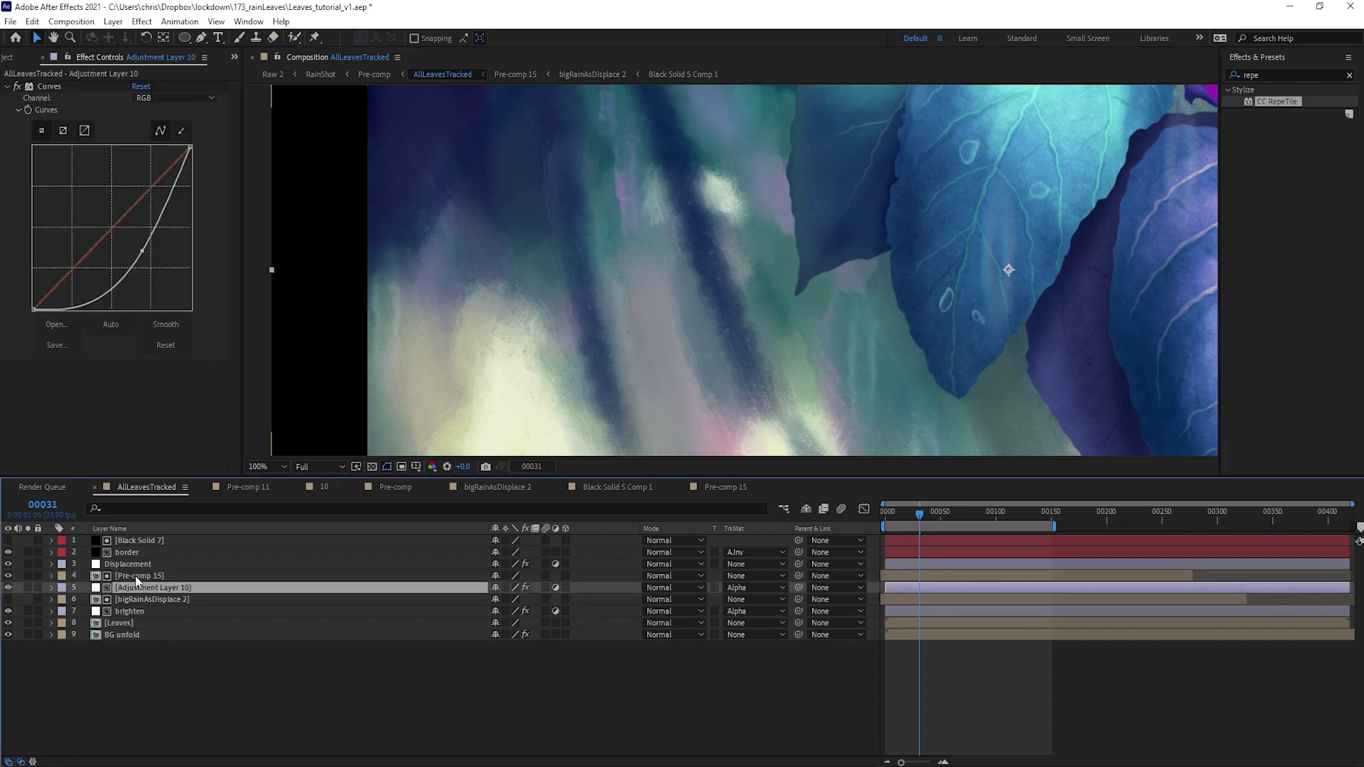
pyautogui.press('Return')
pyautogui.write('darken')
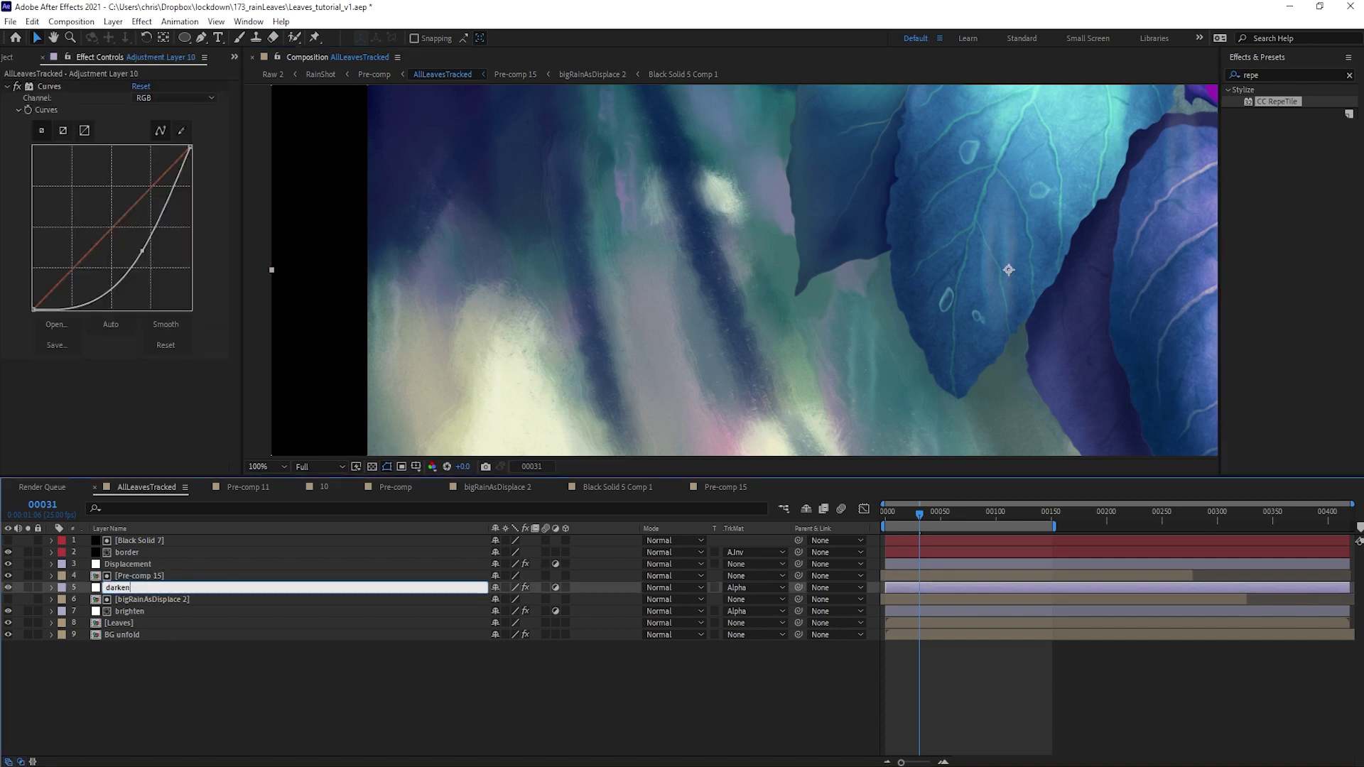
pyautogui.press('Return')
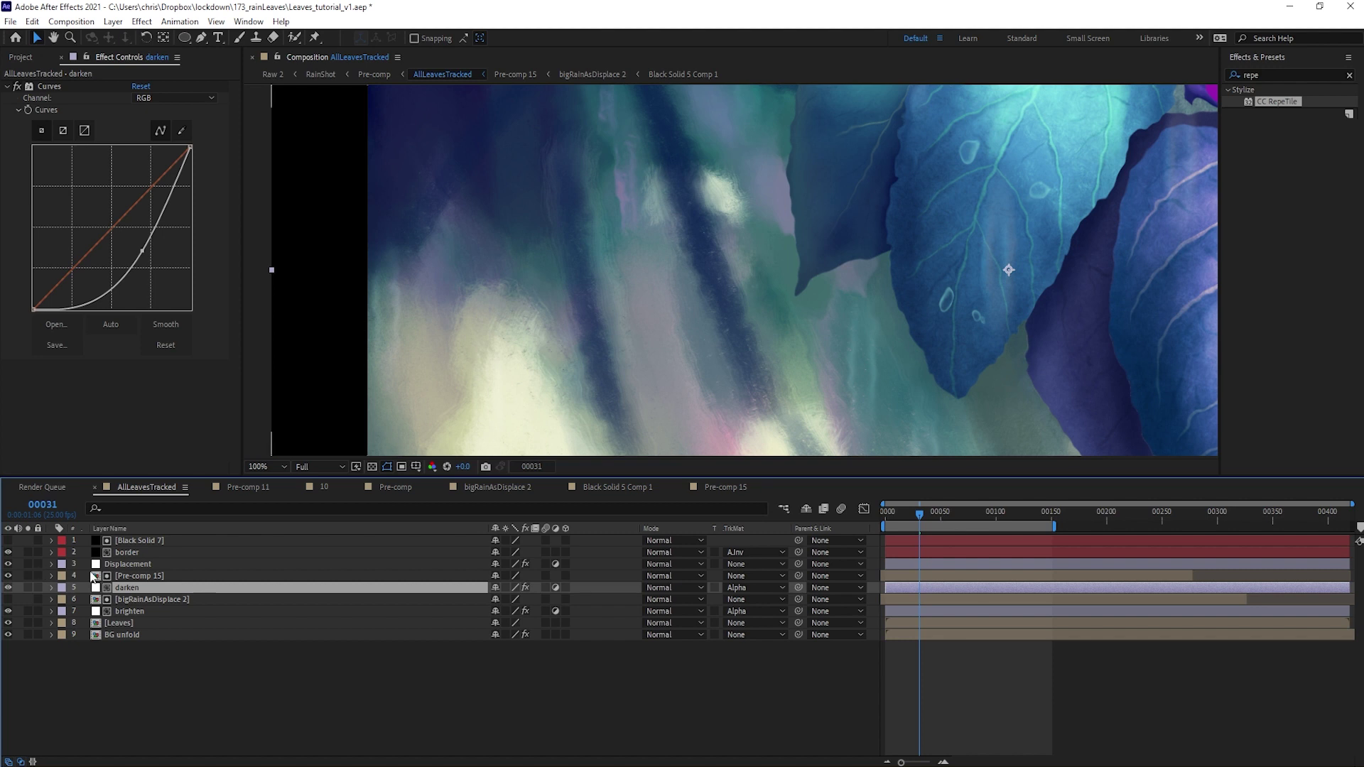
# Step: Solo Pre-comp 15 to inspect its matte over the whole frame, and hide the layer with the solo removed
pyautogui.click(128, 577)
pyautogui.click(29, 576)
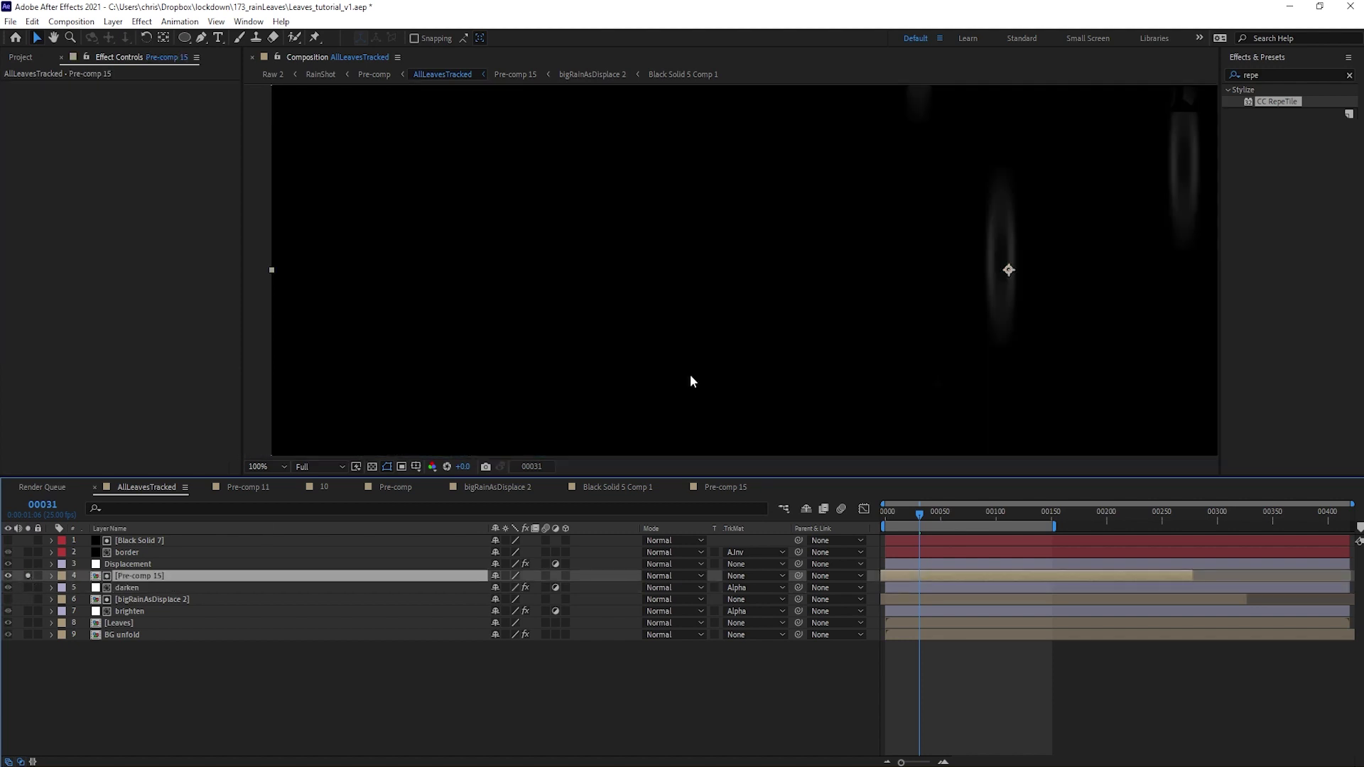
pyautogui.moveTo(1075, 176); pyautogui.dragTo(763, 247)
pyautogui.scroll(-1, 763, 248)
pyautogui.scroll(-1, 705, 288)
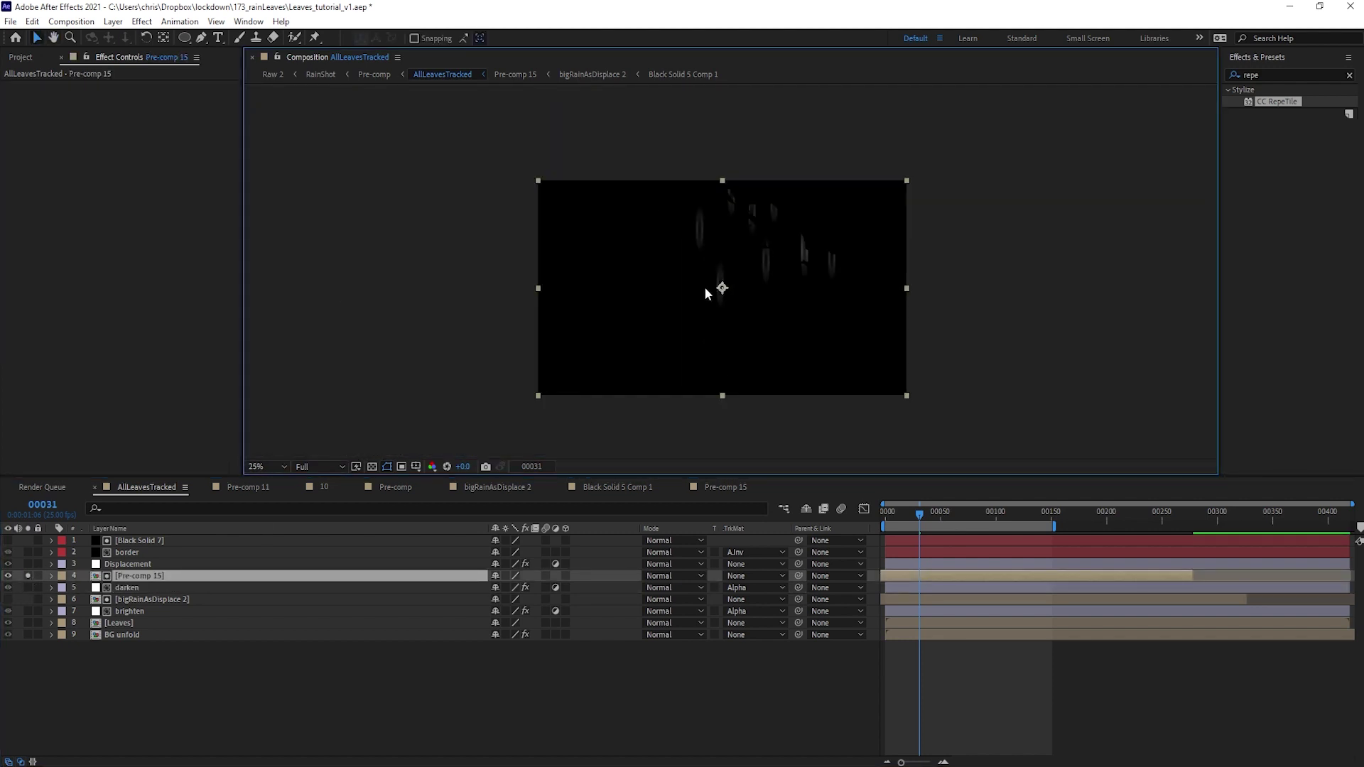
pyautogui.click(7, 577)
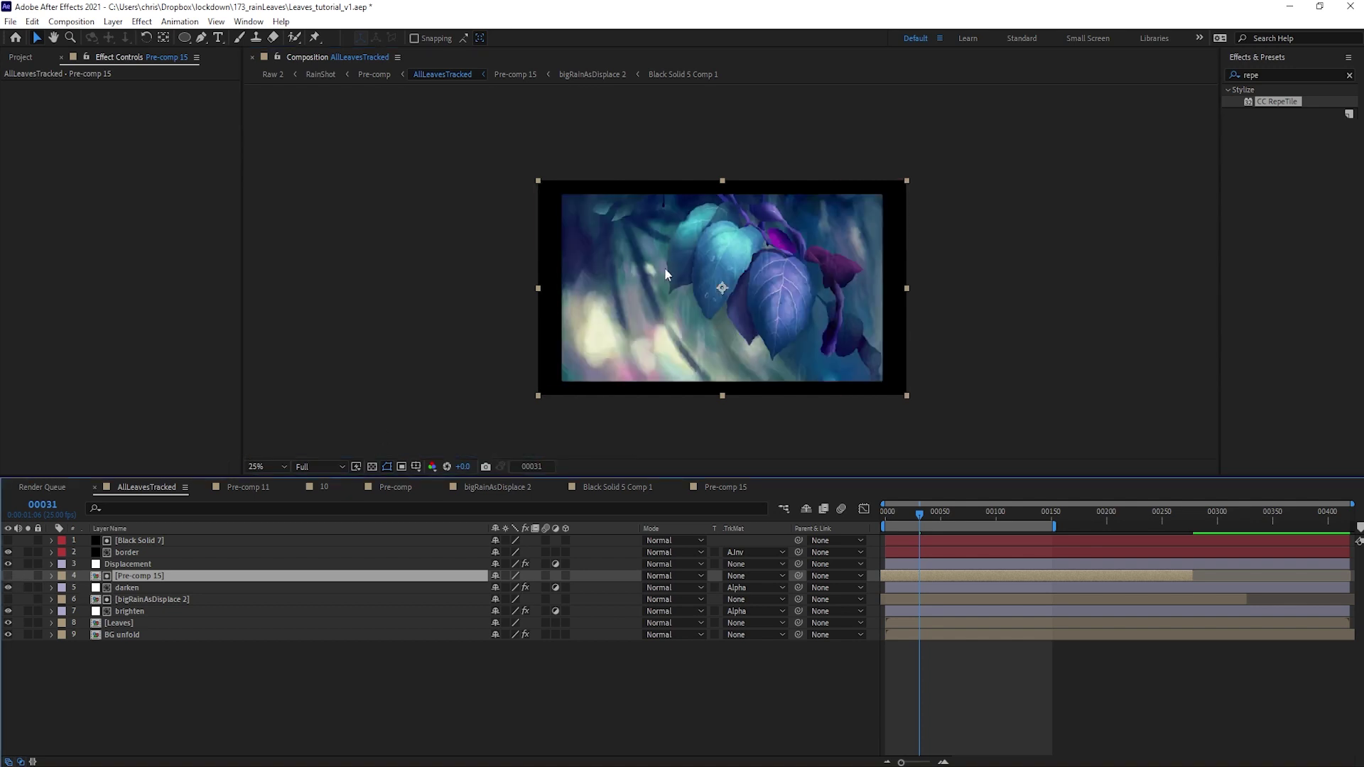
# Step: Compare the streaks on the leaves at 100% with the darken layer switched off and on
pyautogui.scroll(2, 665, 269)
pyautogui.moveTo(609, 313); pyautogui.dragTo(776, 240)
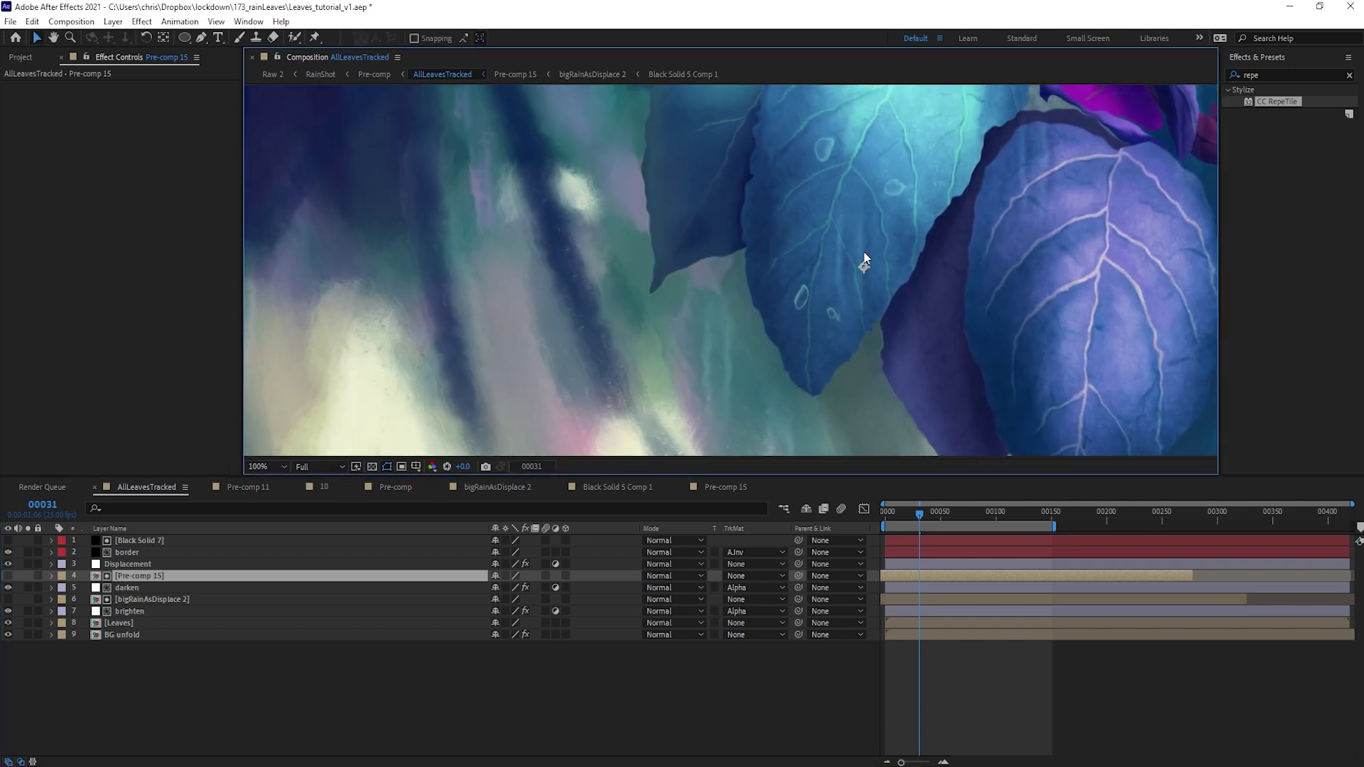
pyautogui.click(8, 588)
pyautogui.click(8, 588)
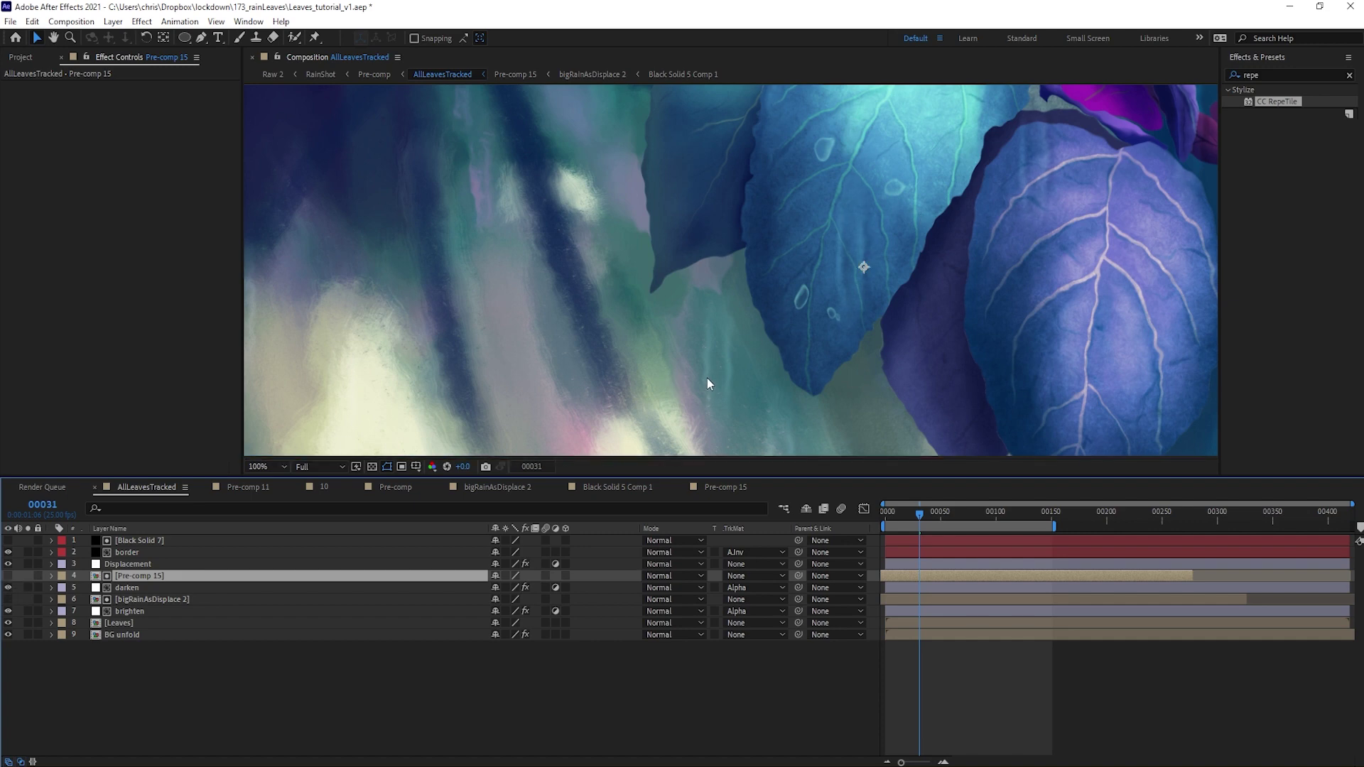
# Step: Enlarge the composition view and play a full-screen preview of the rain composite from frame 0
pyautogui.scroll(-2, 709, 361)
pyautogui.moveTo(786, 477); pyautogui.dragTo(784, 587)
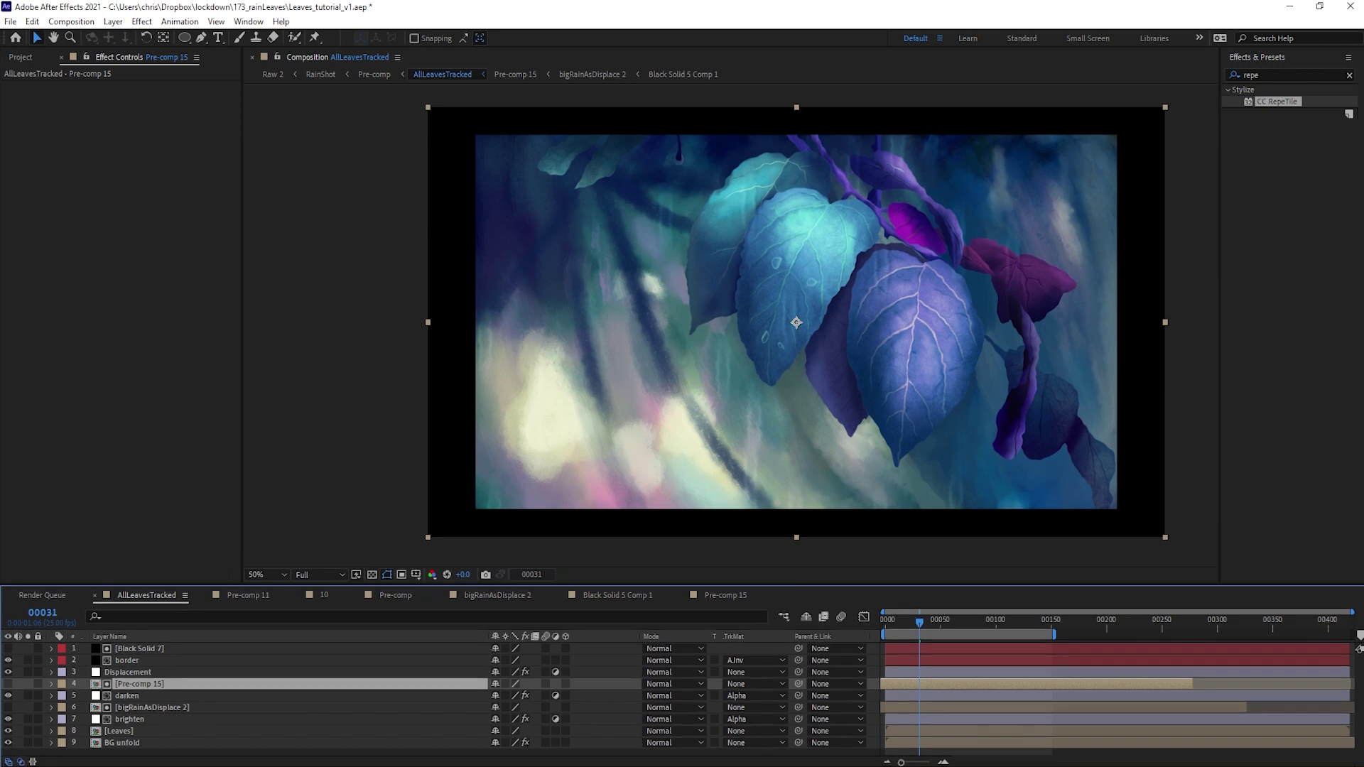
pyautogui.moveTo(917, 618); pyautogui.dragTo(881, 618)
pyautogui.press('space')
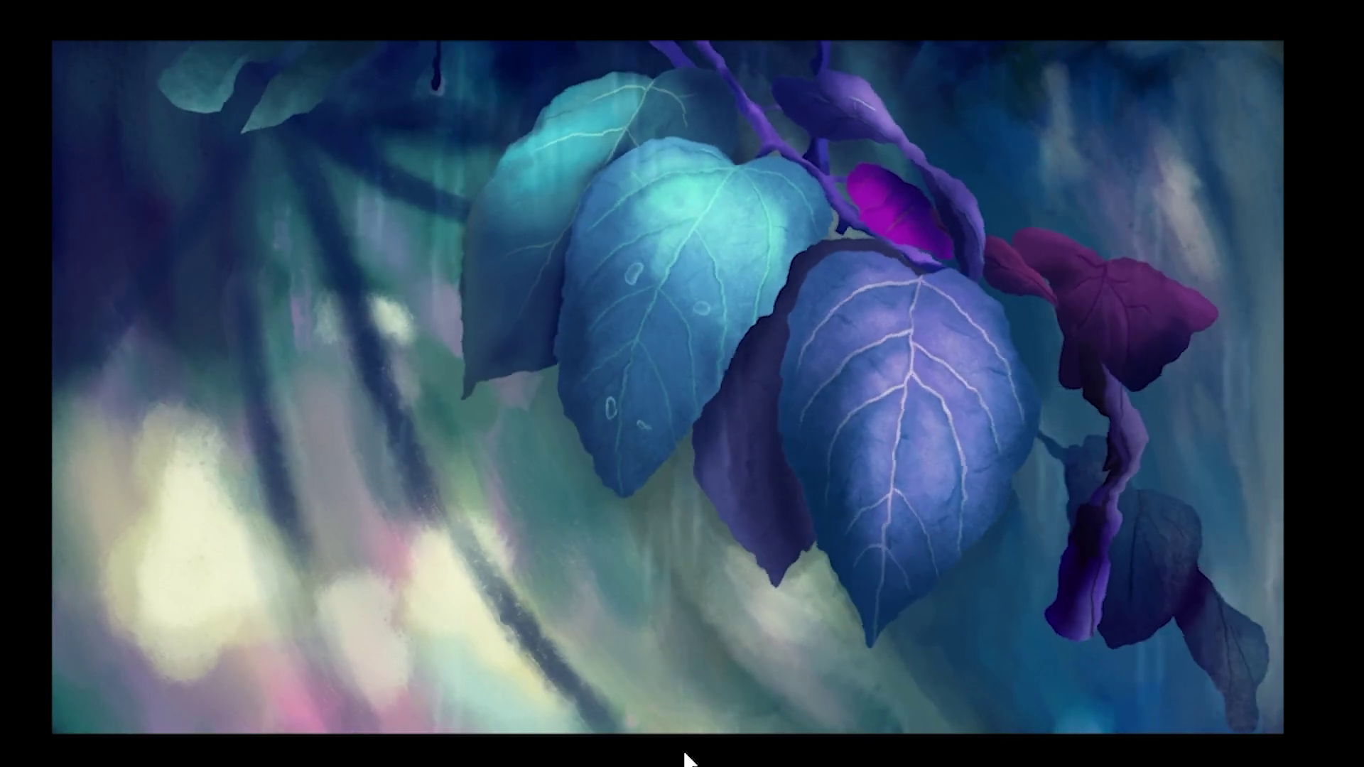
pyautogui.press('space')
# Step: Add the bigRainAsDisplace composition as the top layer of AllLeavesTracked and switch off its visibility
pyautogui.moveTo(429, 588); pyautogui.dragTo(452, 526)
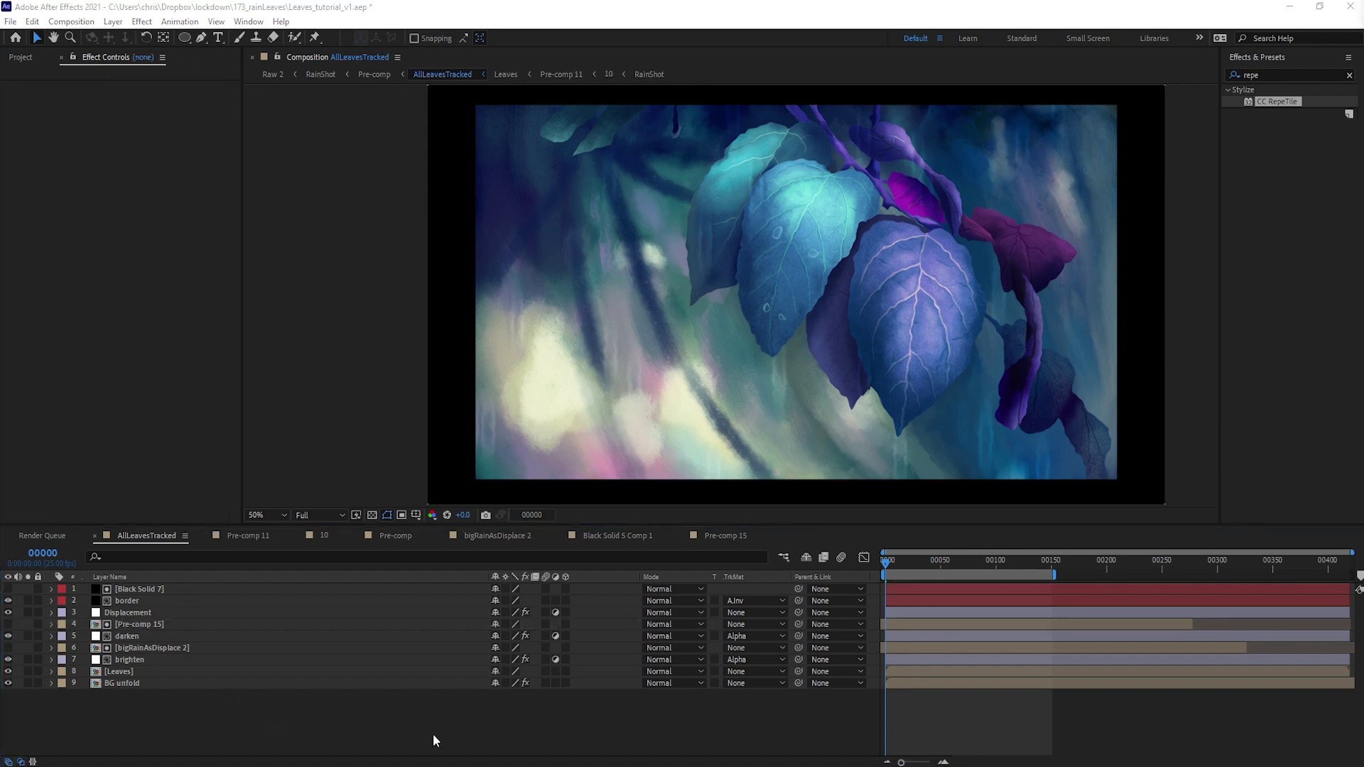
pyautogui.click(433, 732)
pyautogui.hotkey('ctrl', 'z')
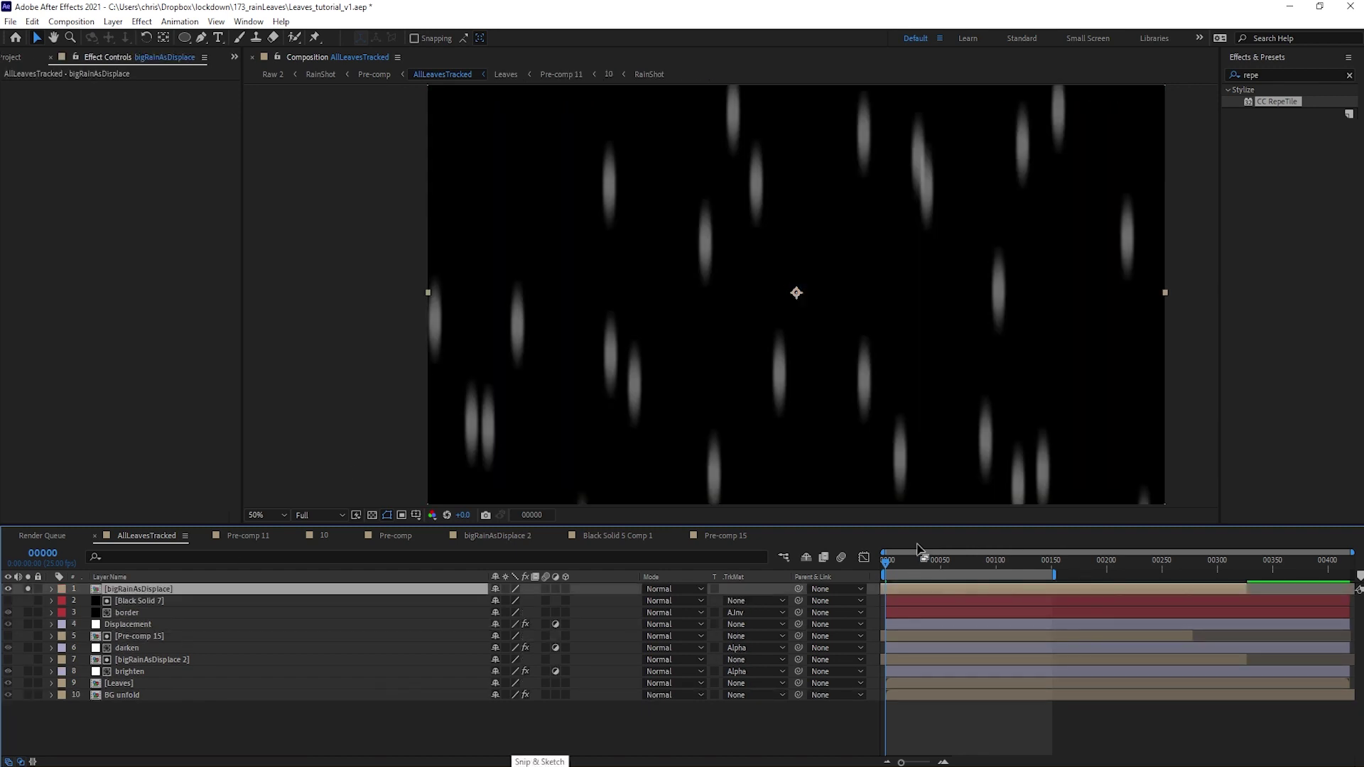
pyautogui.moveTo(892, 561)
pyautogui.mouseDown()
pyautogui.moveTo(982, 566)
pyautogui.moveTo(887, 562)
pyautogui.mouseUp()
pyautogui.click(8, 589)
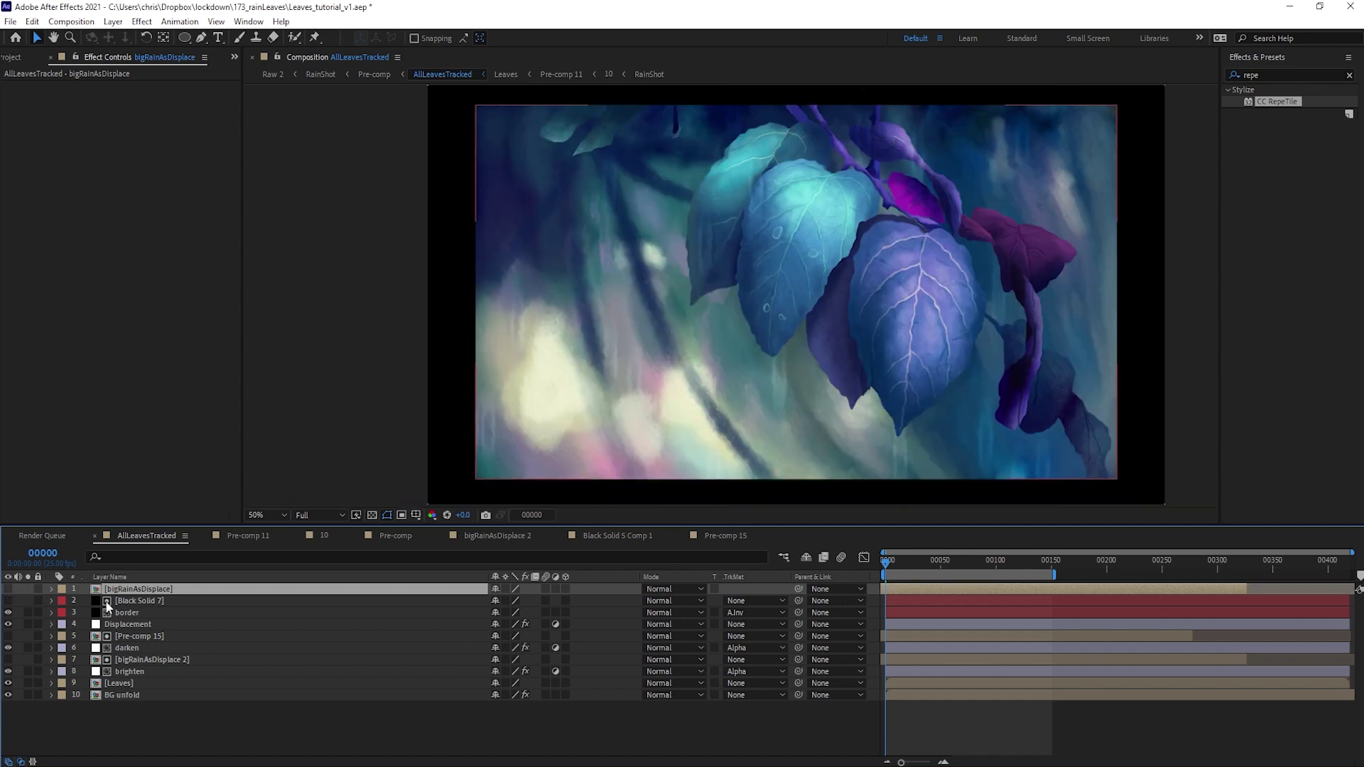
# Step: Review the Displacement layer's Turbulent Displace settings and compare the image with the layer off and on
pyautogui.click(153, 625)
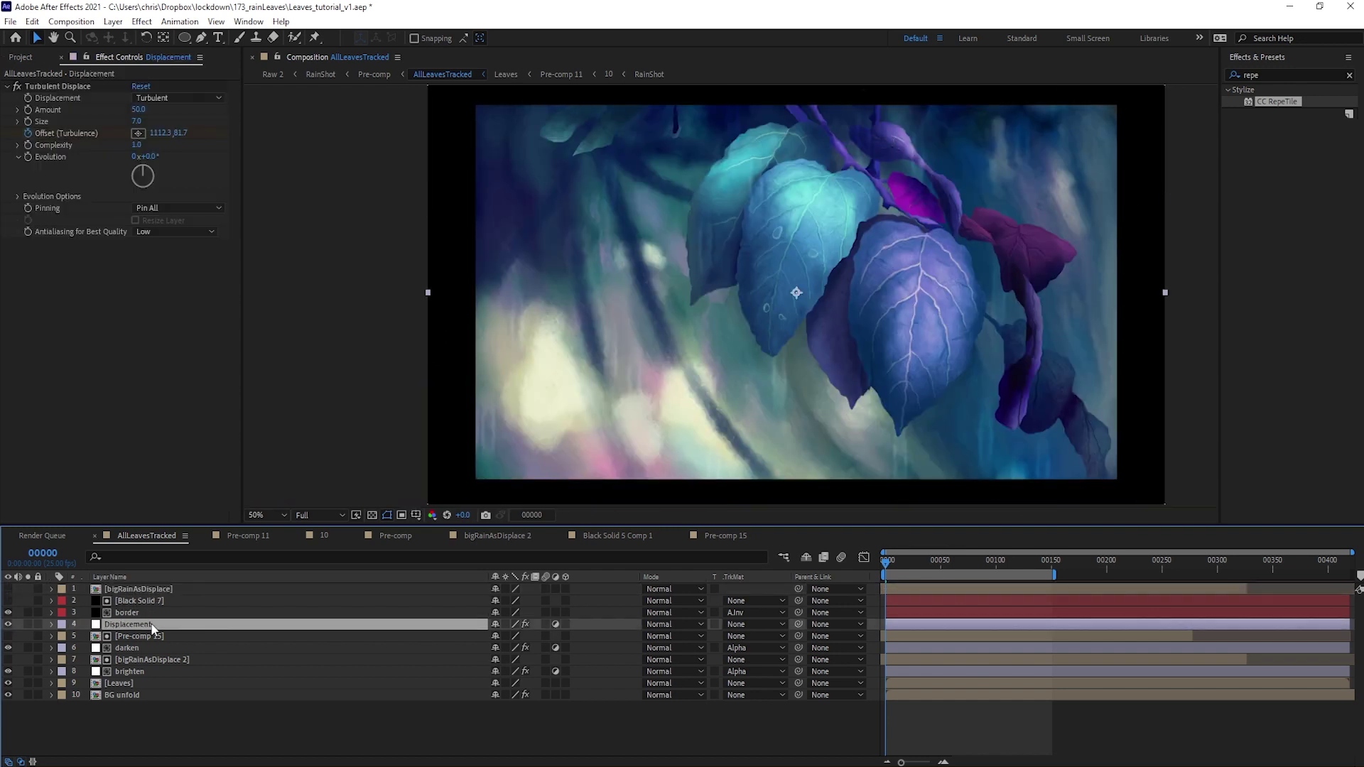
pyautogui.click(9, 625)
pyautogui.click(9, 625)
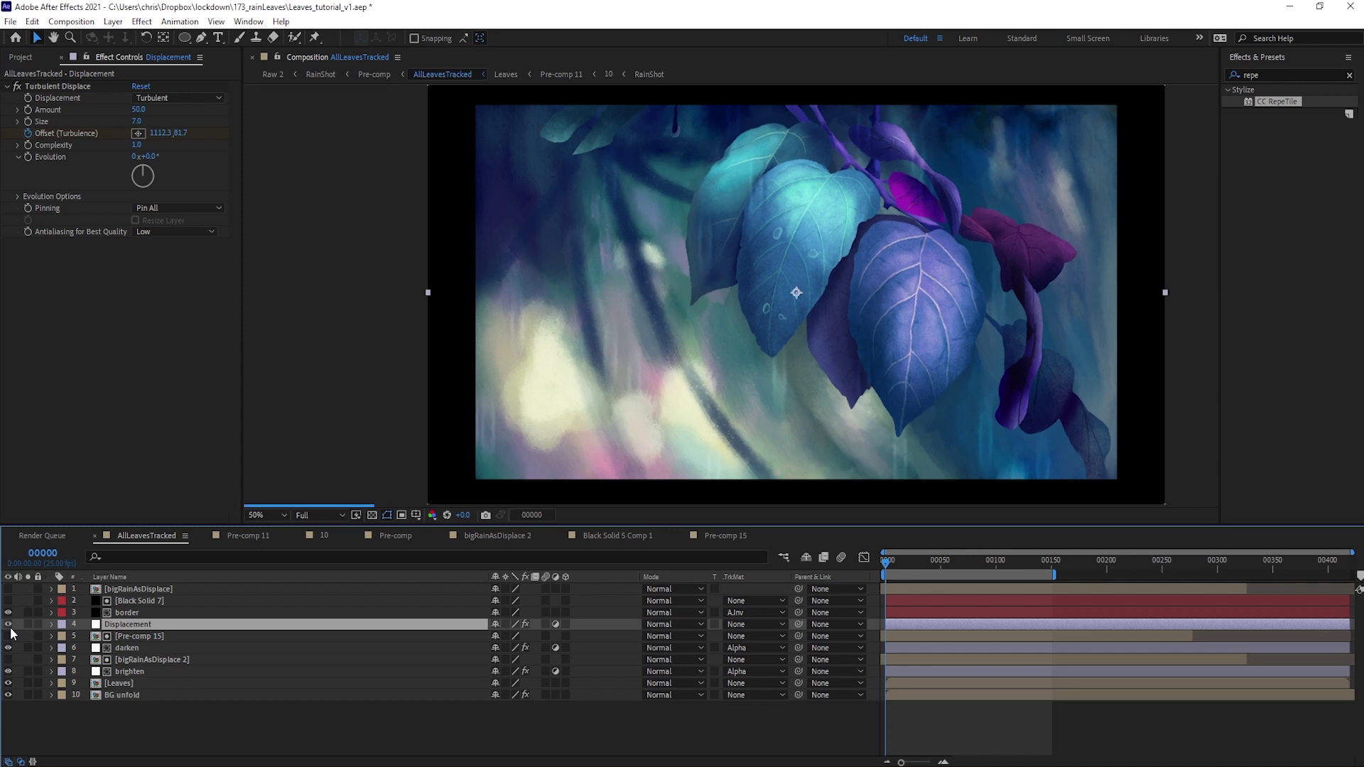
# Step: Add a new adjustment layer directly above Pre-comp 15 and name it "rainDropDisplacement"
pyautogui.click(152, 635)
pyautogui.hotkey('ctrl', 'alt', 'y')
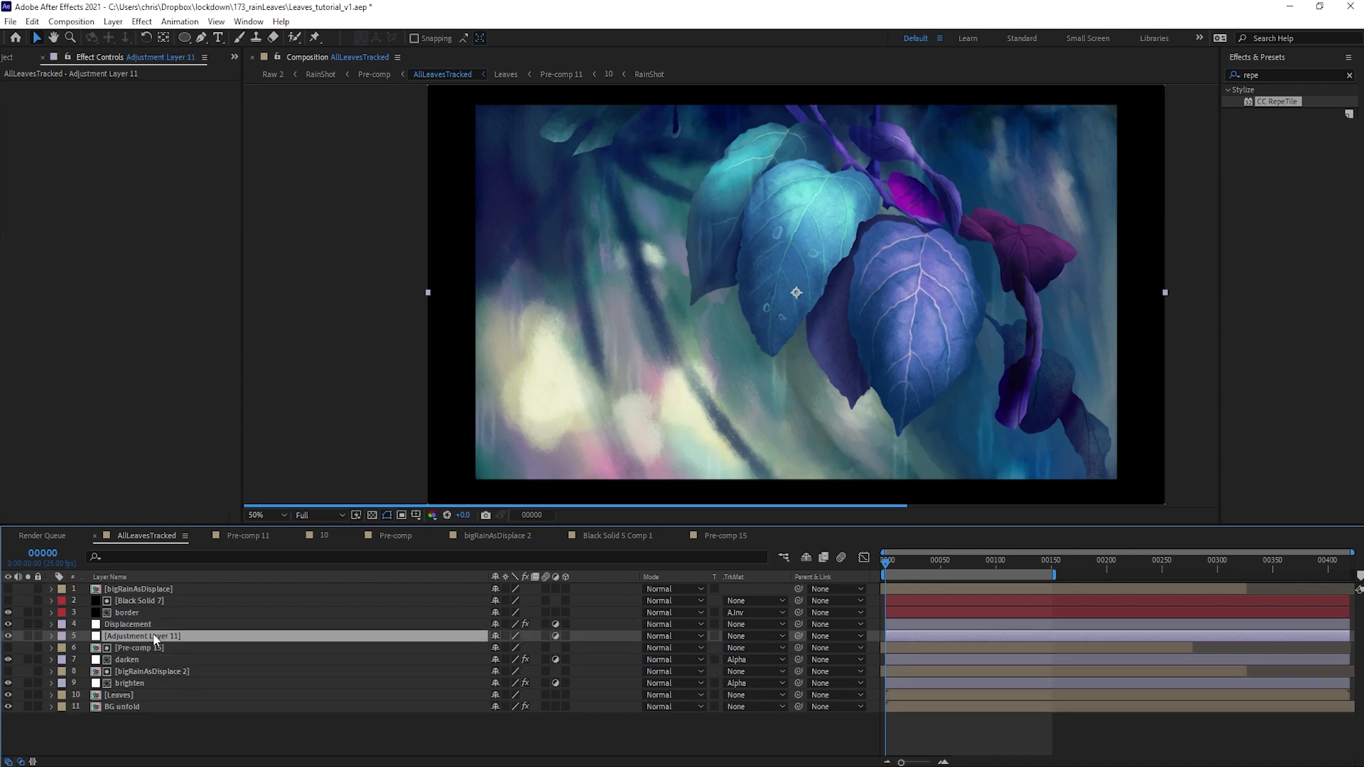
pyautogui.press('Return')
pyautogui.write('rainDropDisplacementr')
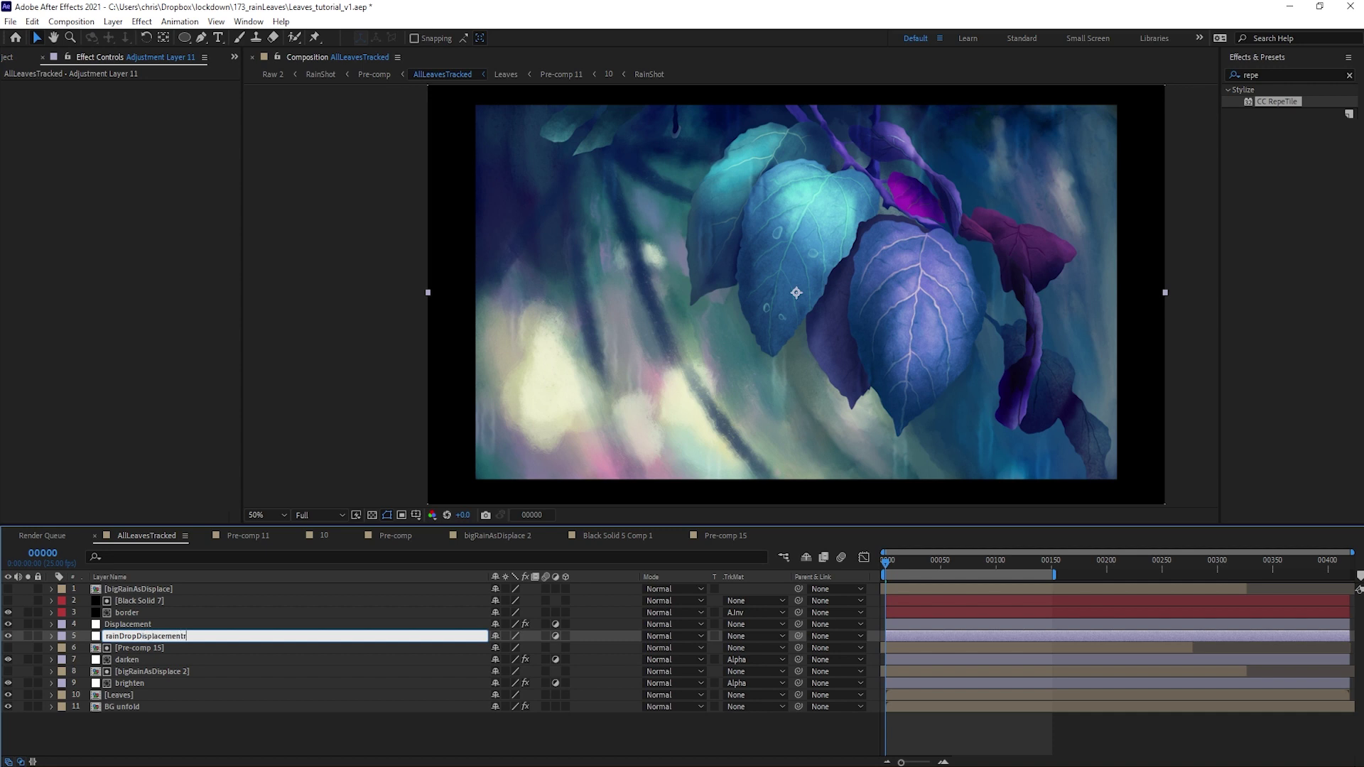
pyautogui.press('Return')
pyautogui.press('Return')
pyautogui.press('Right')
pyautogui.press('BackSpace')
pyautogui.press('Return')
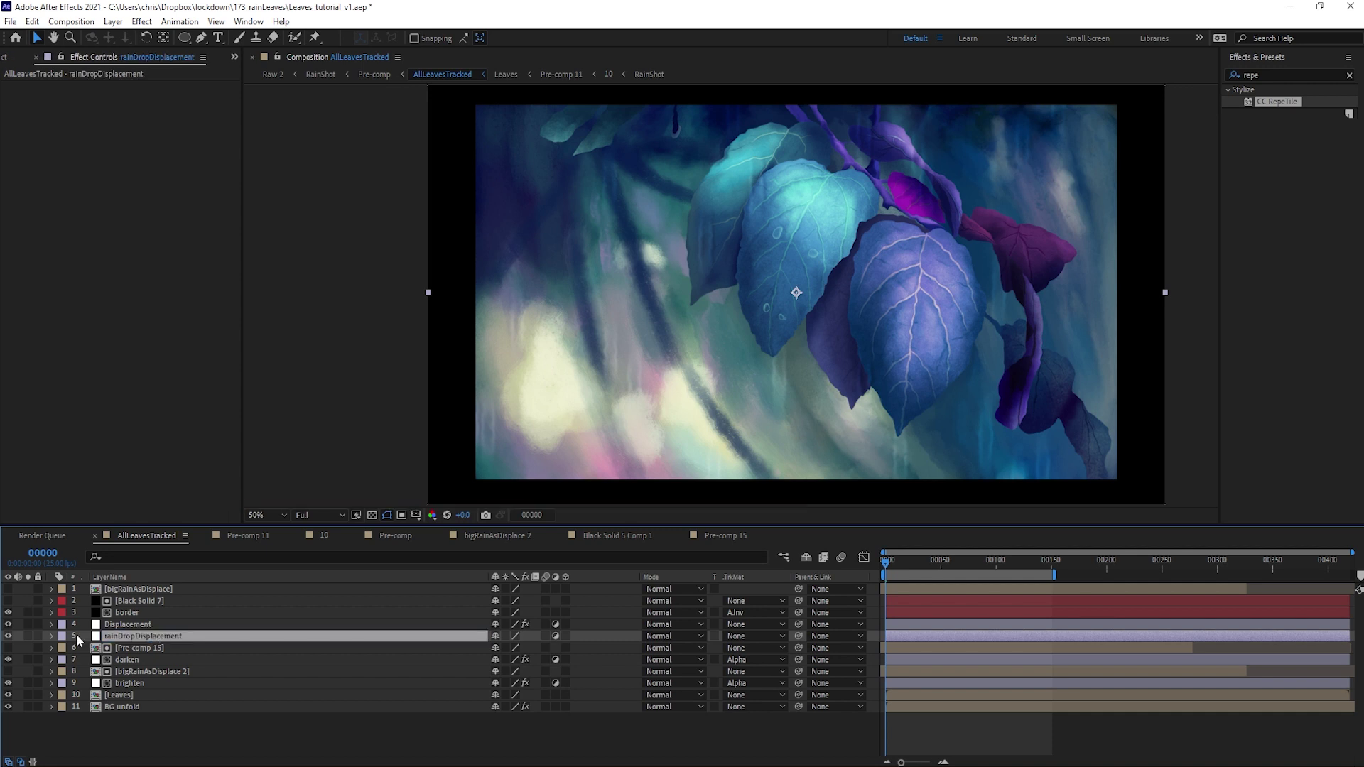
# Step: Solo the rainDropDisplacement and BG unfold layers
pyautogui.click(29, 636)
pyautogui.click(27, 706)
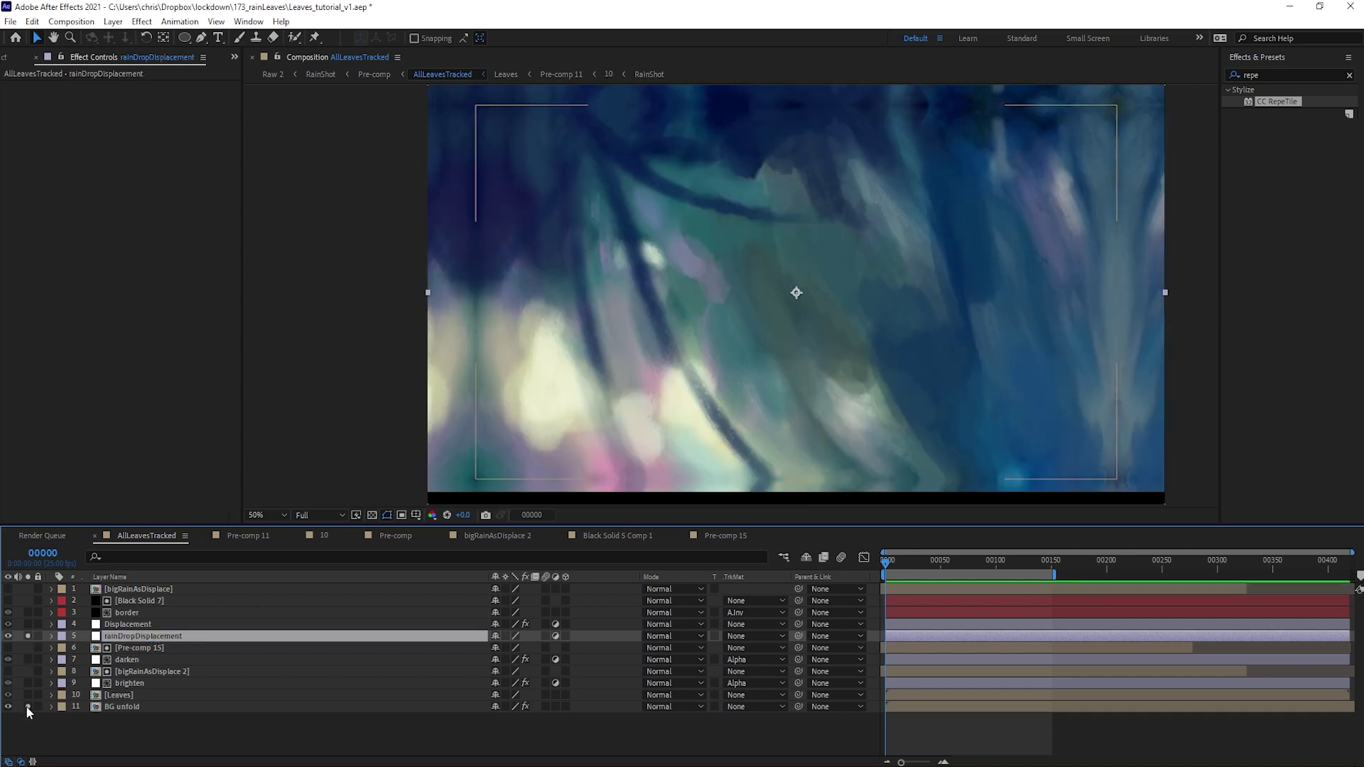
pyautogui.click(92, 723)
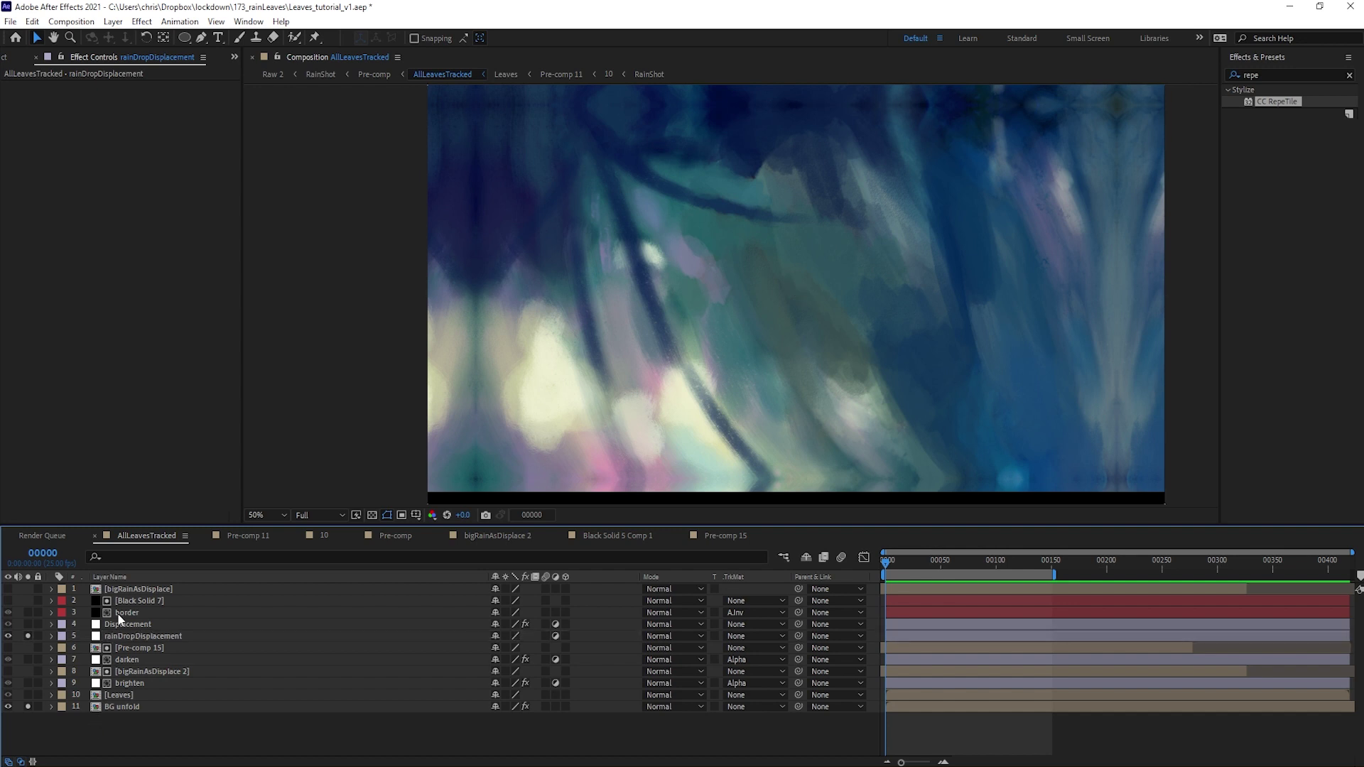
# Step: Apply the Displacement Map effect to rainDropDisplacement with bigRainAsDisplace as its displacement map layer
pyautogui.click(143, 22)
pyautogui.moveTo(214, 195)
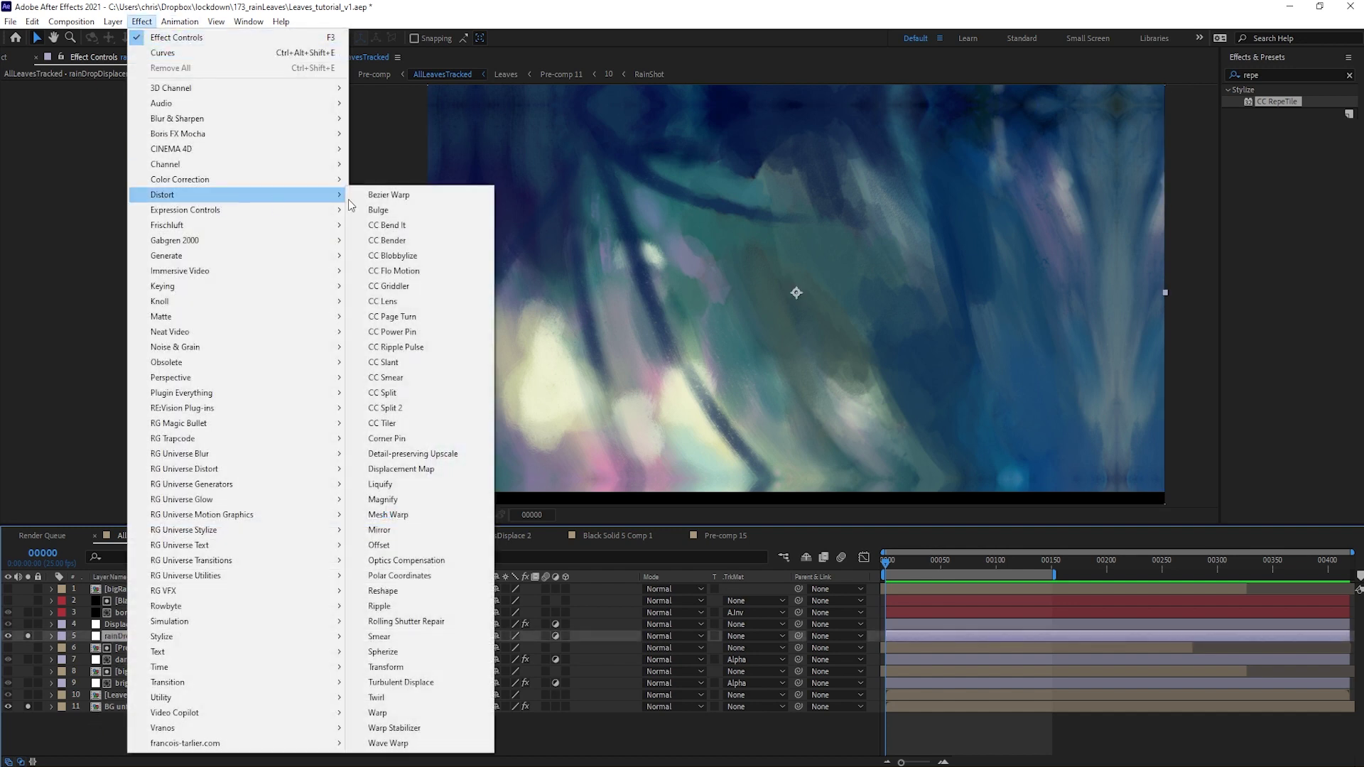
pyautogui.click(420, 471)
pyautogui.click(156, 98)
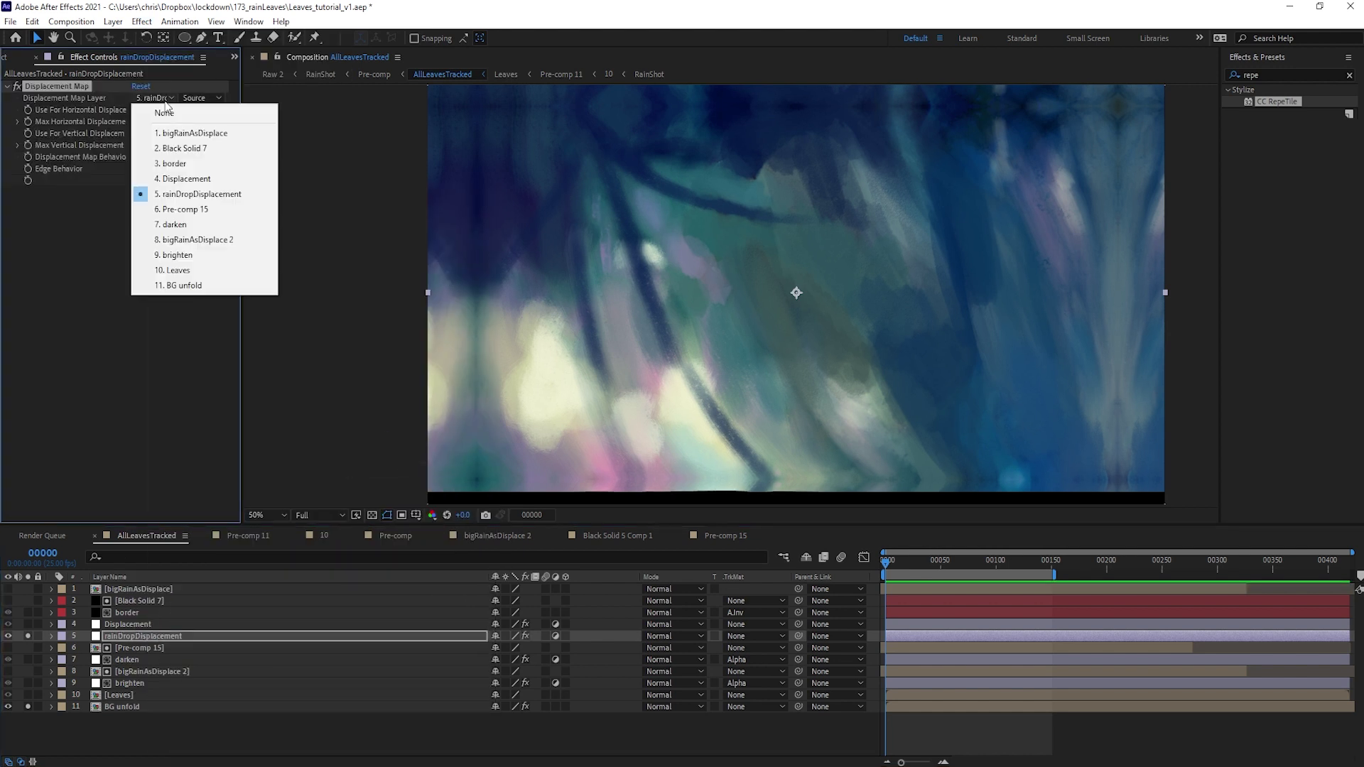
pyautogui.click(186, 135)
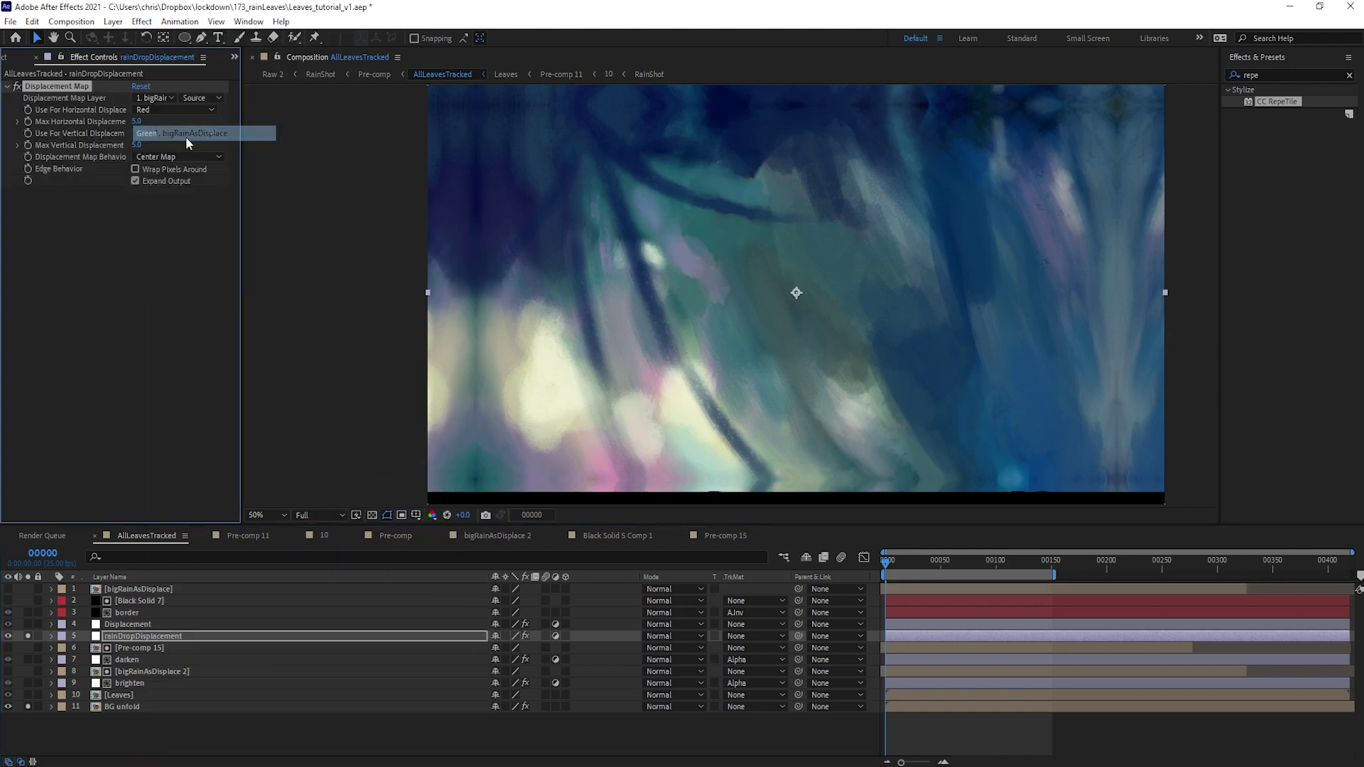
# Step: Show and solo the bigRainAsDisplace layer to view its rain streaks over the background, and hide it again
pyautogui.click(9, 590)
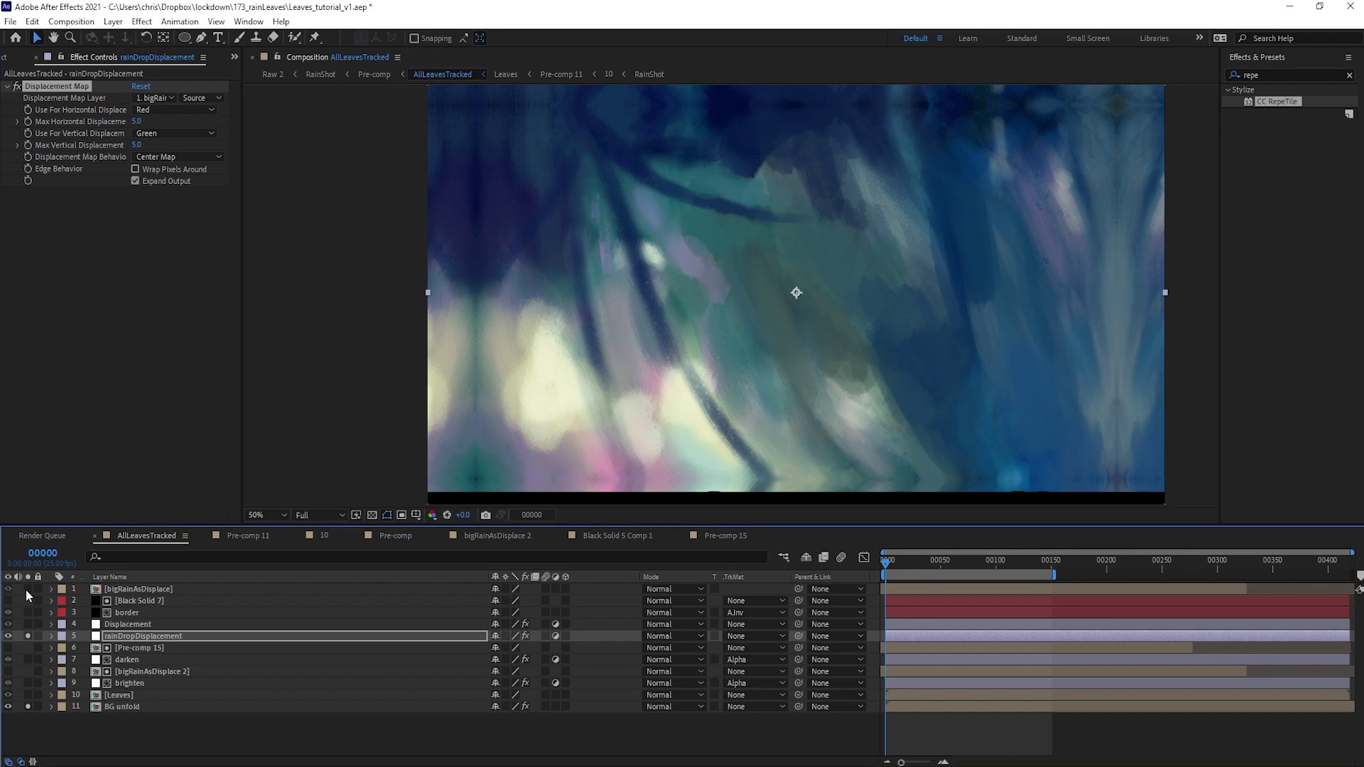
pyautogui.click(27, 589)
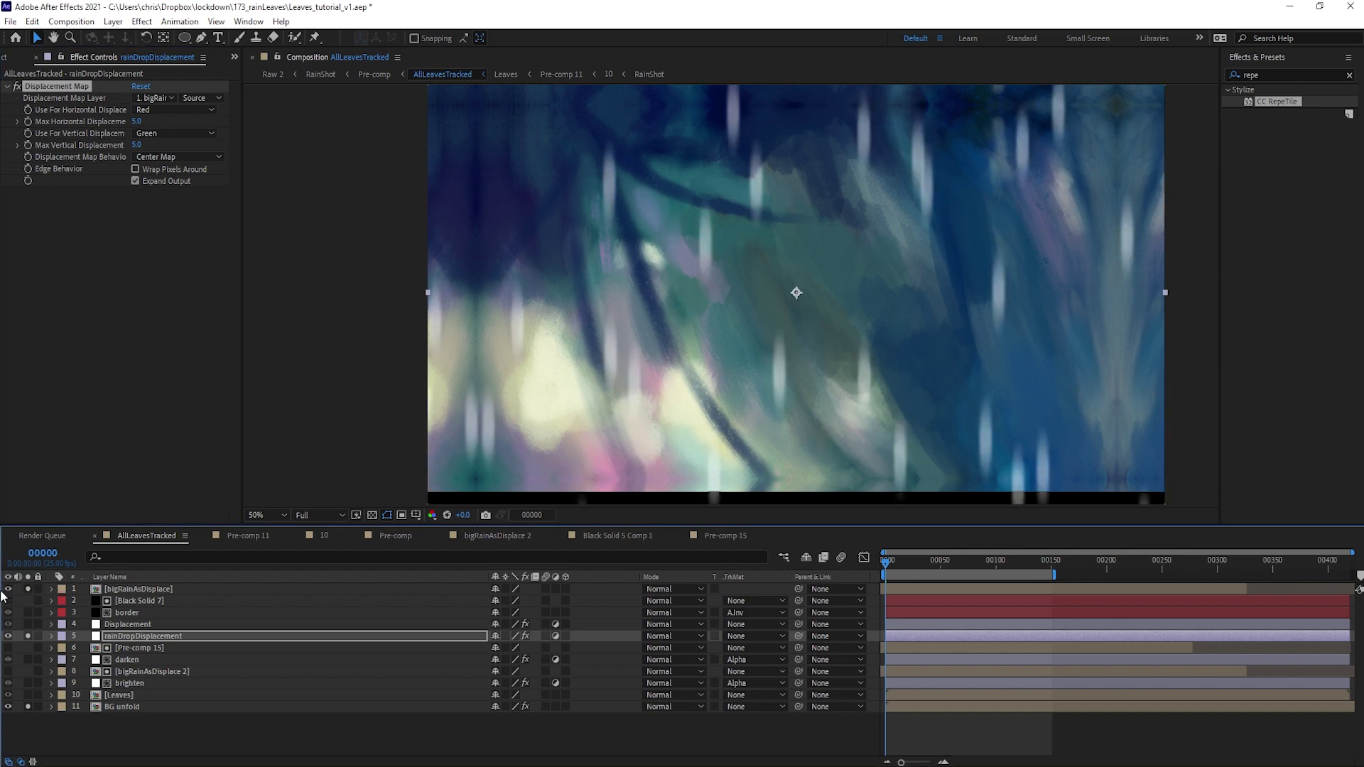
pyautogui.click(8, 589)
# Step: Set Max Vertical Displacement to -116 and Max Horizontal Displacement to 221, and preview the distortion on the background
pyautogui.moveTo(138, 145)
pyautogui.mouseDown()
pyautogui.moveTo(335, 162)
pyautogui.moveTo(7, 175)
pyautogui.moveTo(226, 186)
pyautogui.moveTo(79, 191)
pyautogui.moveTo(142, 190)
pyautogui.moveTo(108, 197)
pyautogui.mouseUp()
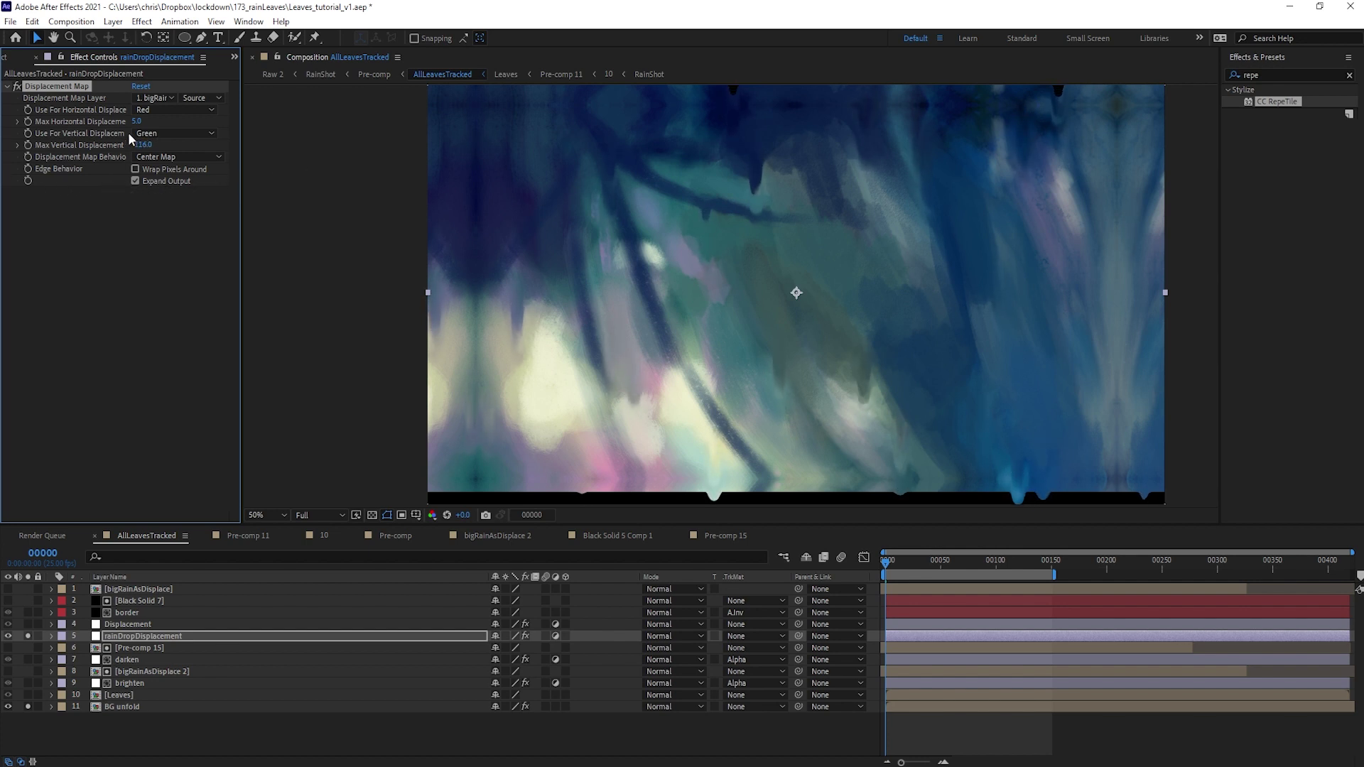
pyautogui.moveTo(147, 121); pyautogui.dragTo(387, 160)
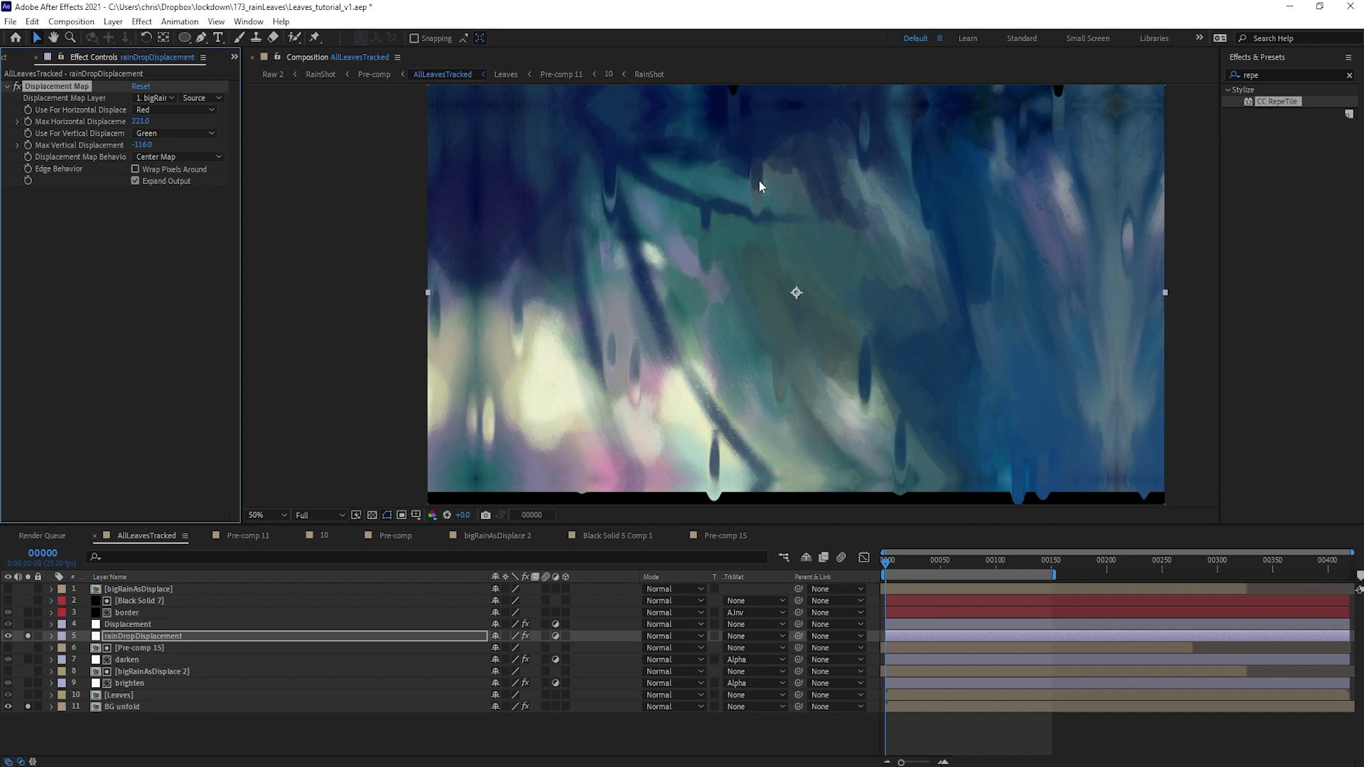
pyautogui.press('space')
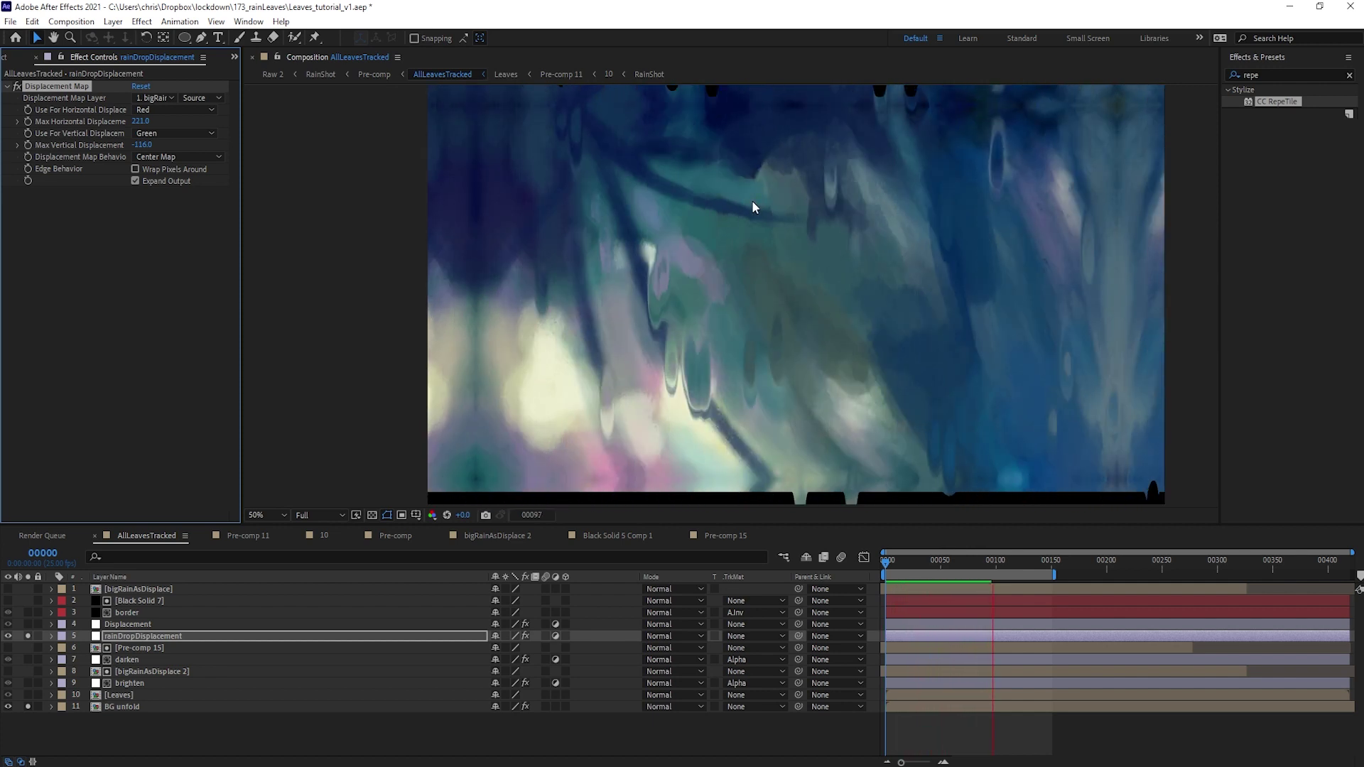
pyautogui.press('space')
# Step: Preview the raindrop displacement over the full leaves composite, returning to frame 0
pyautogui.press('space')
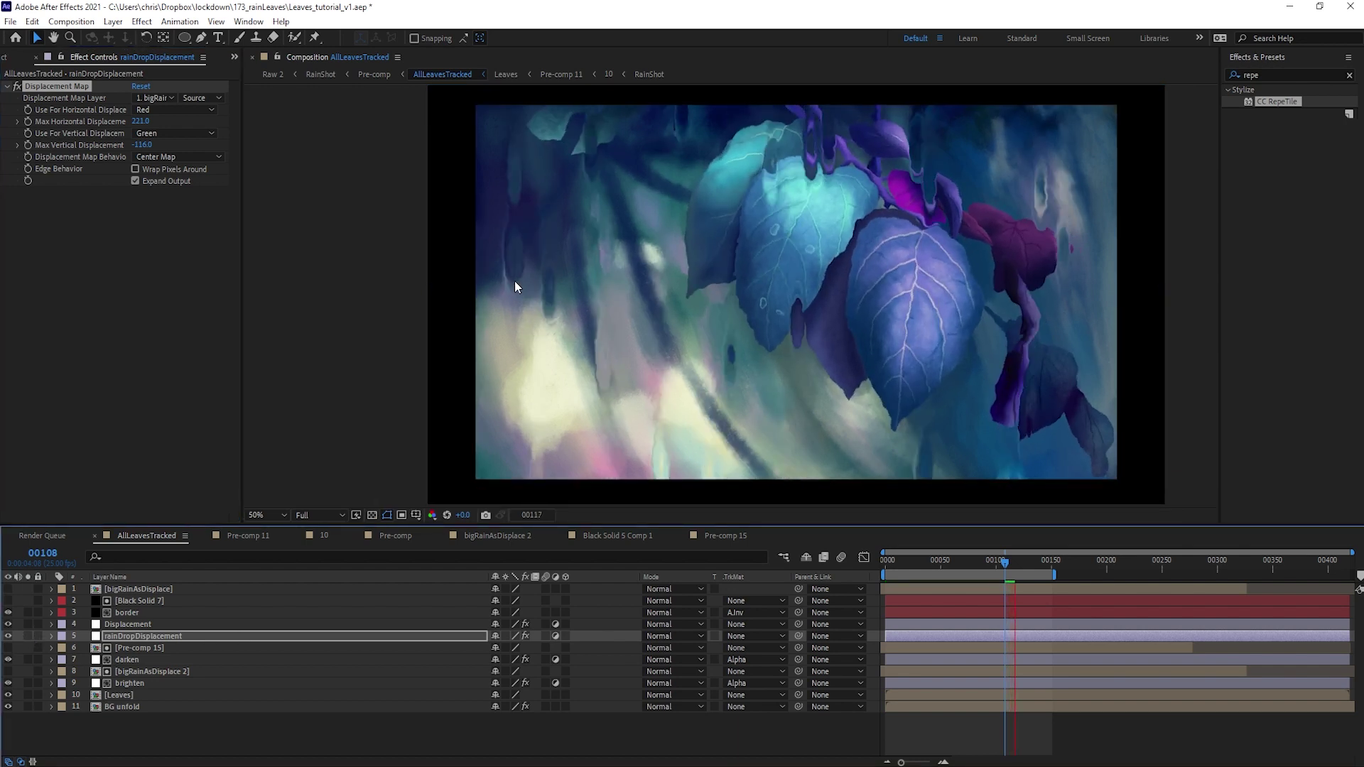
pyautogui.moveTo(1004, 565); pyautogui.dragTo(873, 569)
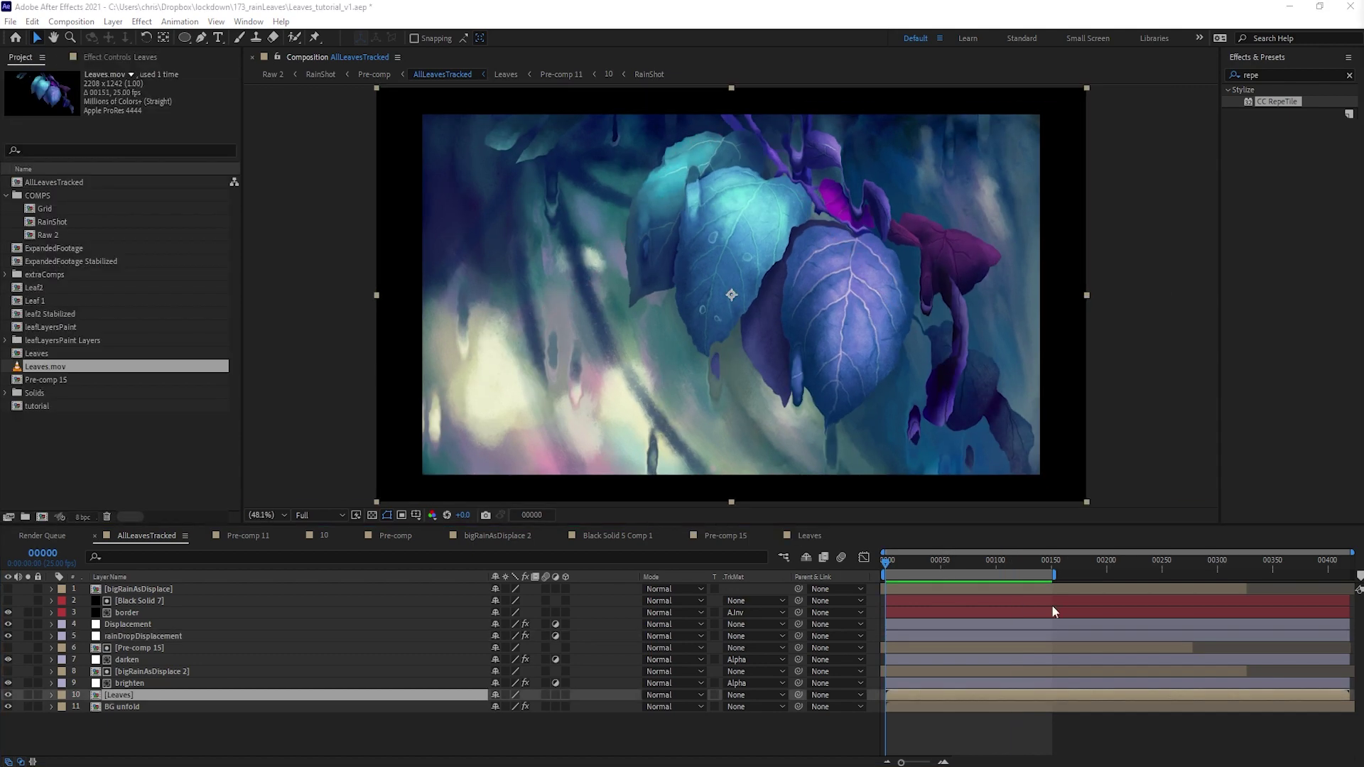
pyautogui.click(907, 731)
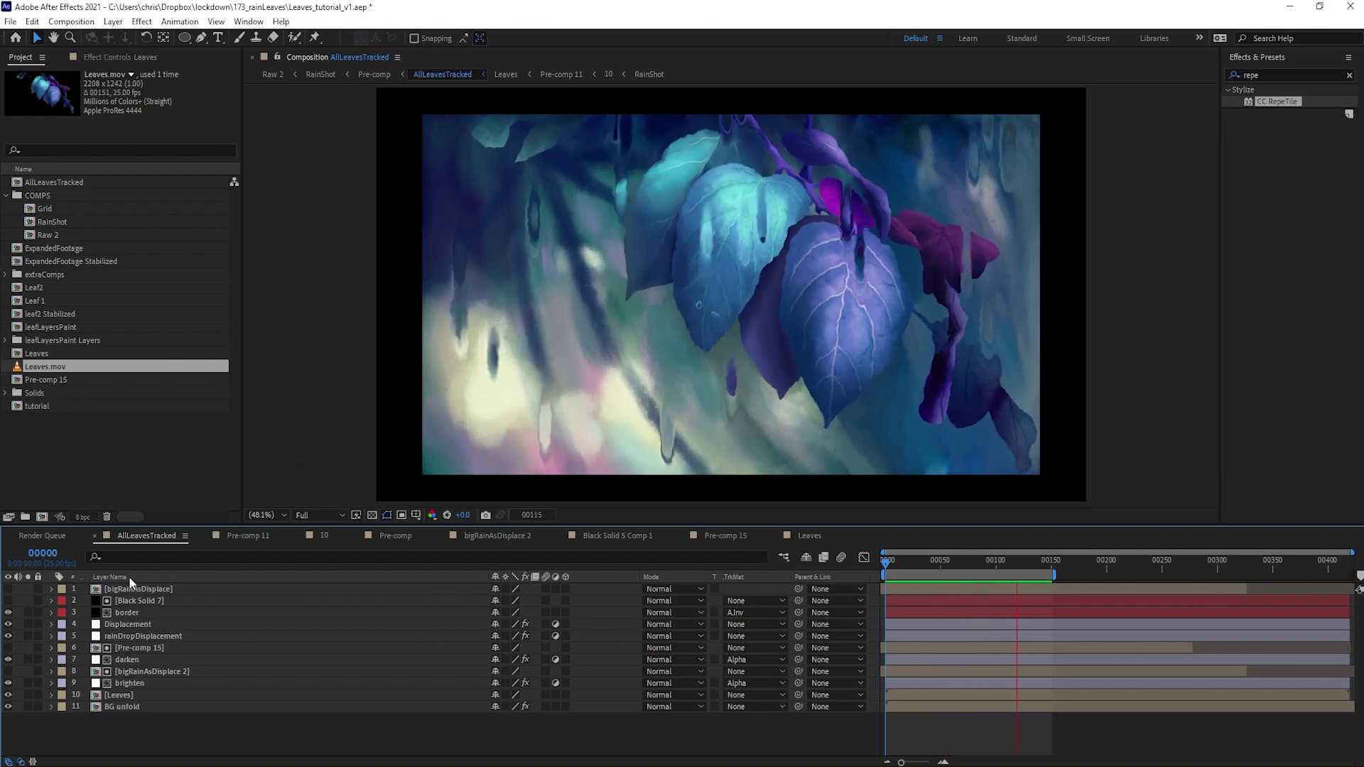
# Step: Set the rainDropDisplacement layer's Max Horizontal Displacement to 86 and Max Vertical Displacement to -103
pyautogui.click(129, 635)
pyautogui.click(146, 122)
pyautogui.write('0')
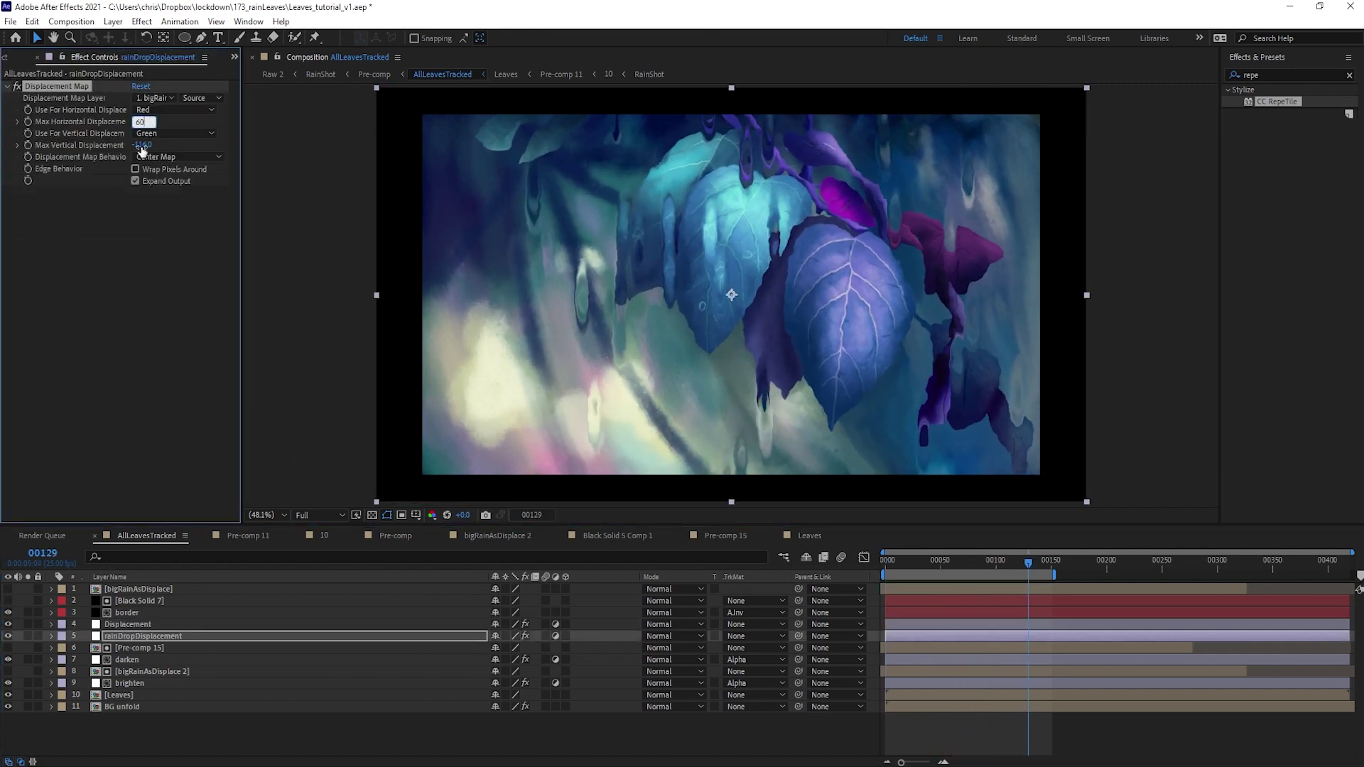
pyautogui.click(142, 146)
pyautogui.write('0')
pyautogui.press('Return')
pyautogui.moveTo(139, 122); pyautogui.dragTo(101, 147)
pyautogui.moveTo(100, 147); pyautogui.dragTo(107, 147)
# Step: Preview the adjusted raindrop displacement from frame 0 and stop at frame 66
pyautogui.moveTo(1029, 562); pyautogui.dragTo(857, 560)
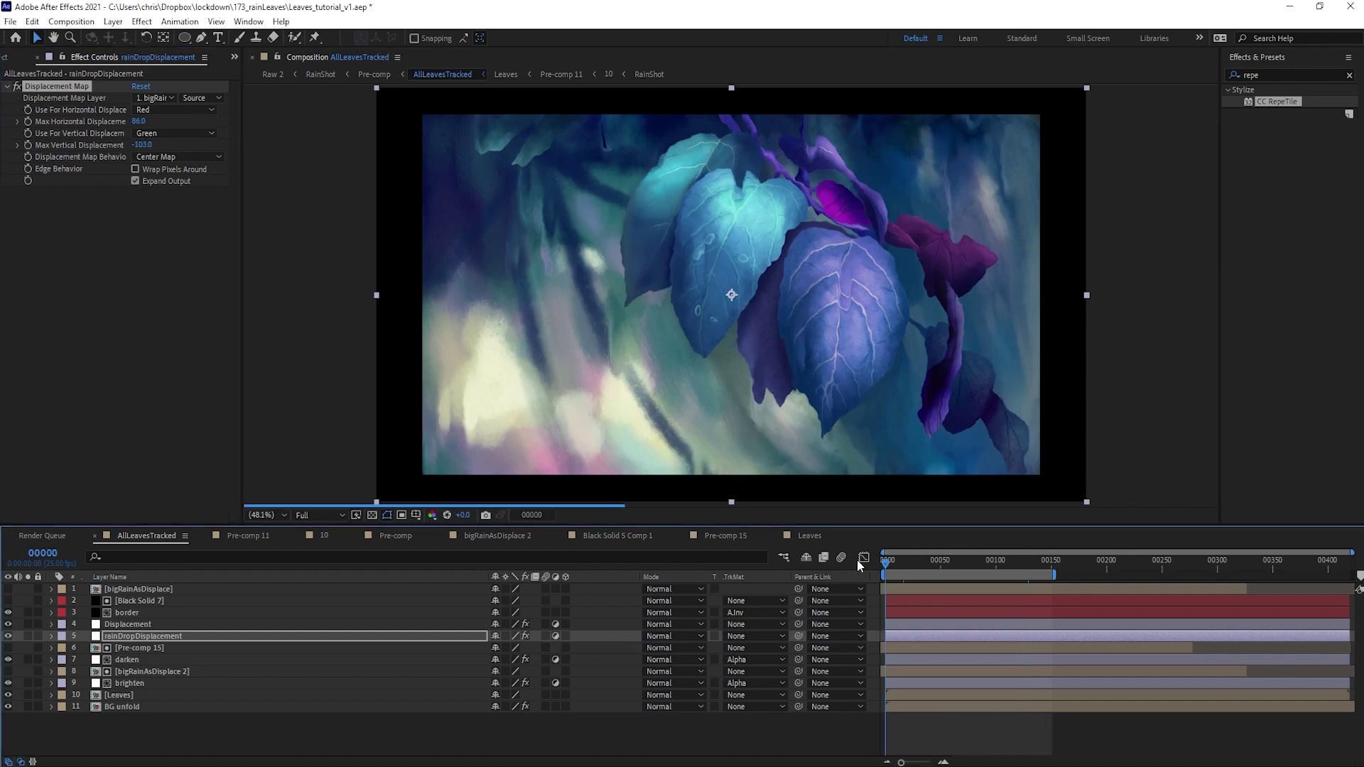
pyautogui.press('space')
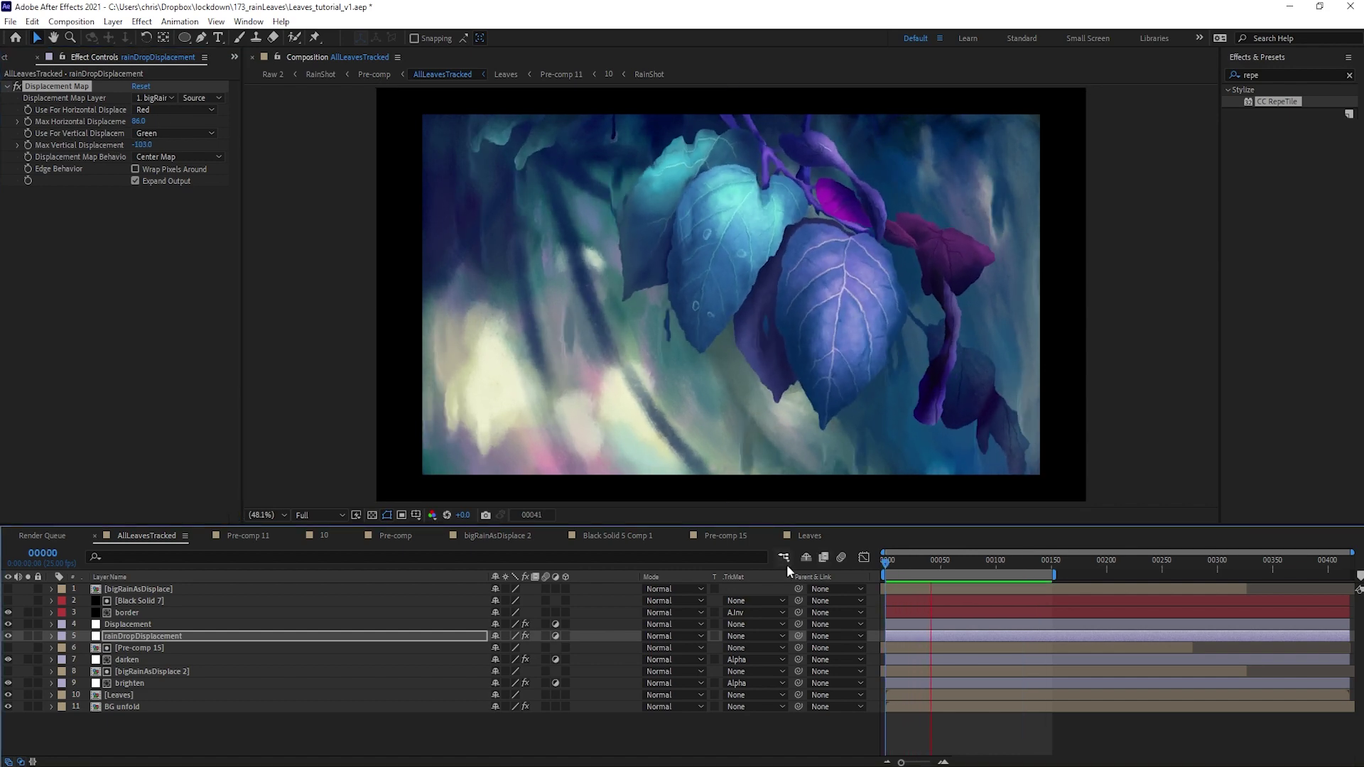
pyautogui.press('space')
# Step: Examine the leaves at 100% and compare the image with the rainDropDisplacement layer off and on
pyautogui.scroll(3, 704, 283)
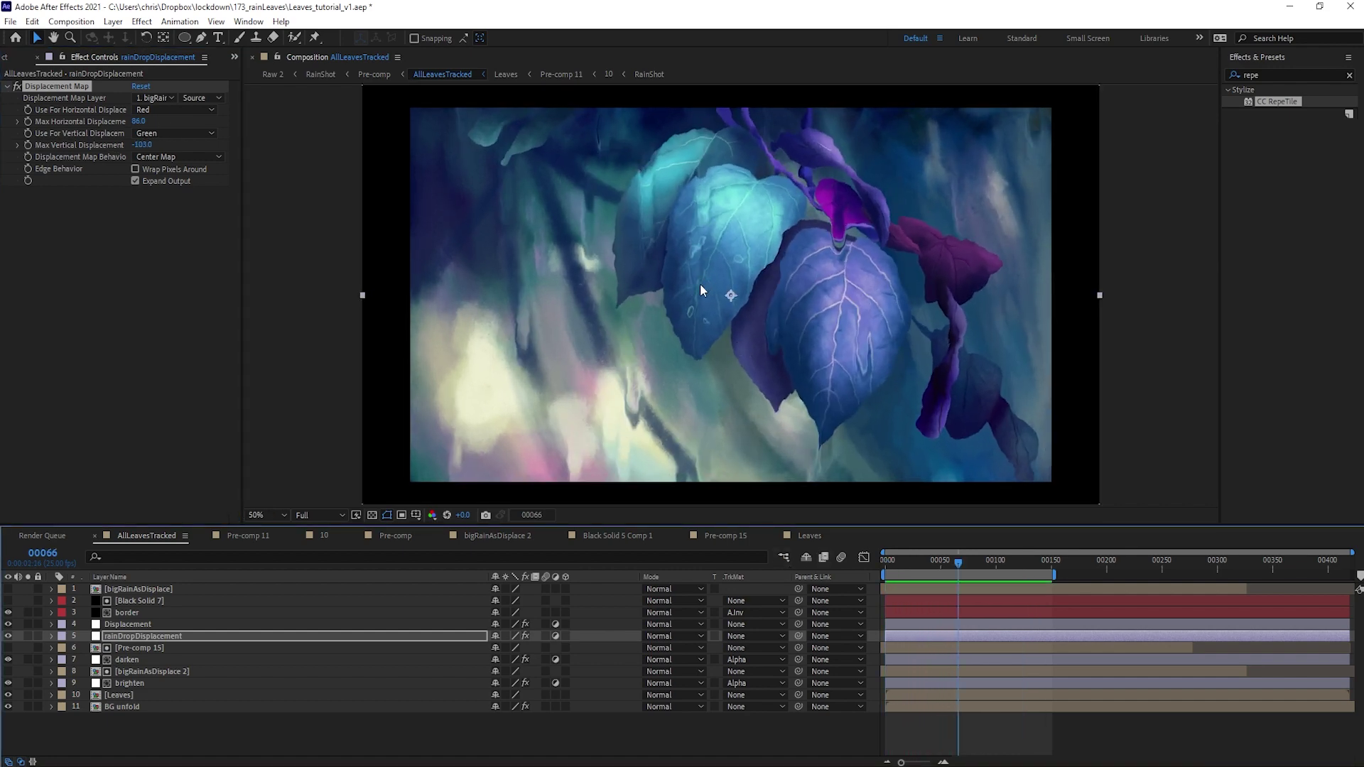
pyautogui.scroll(-1, 663, 243)
pyautogui.moveTo(650, 229); pyautogui.dragTo(677, 295)
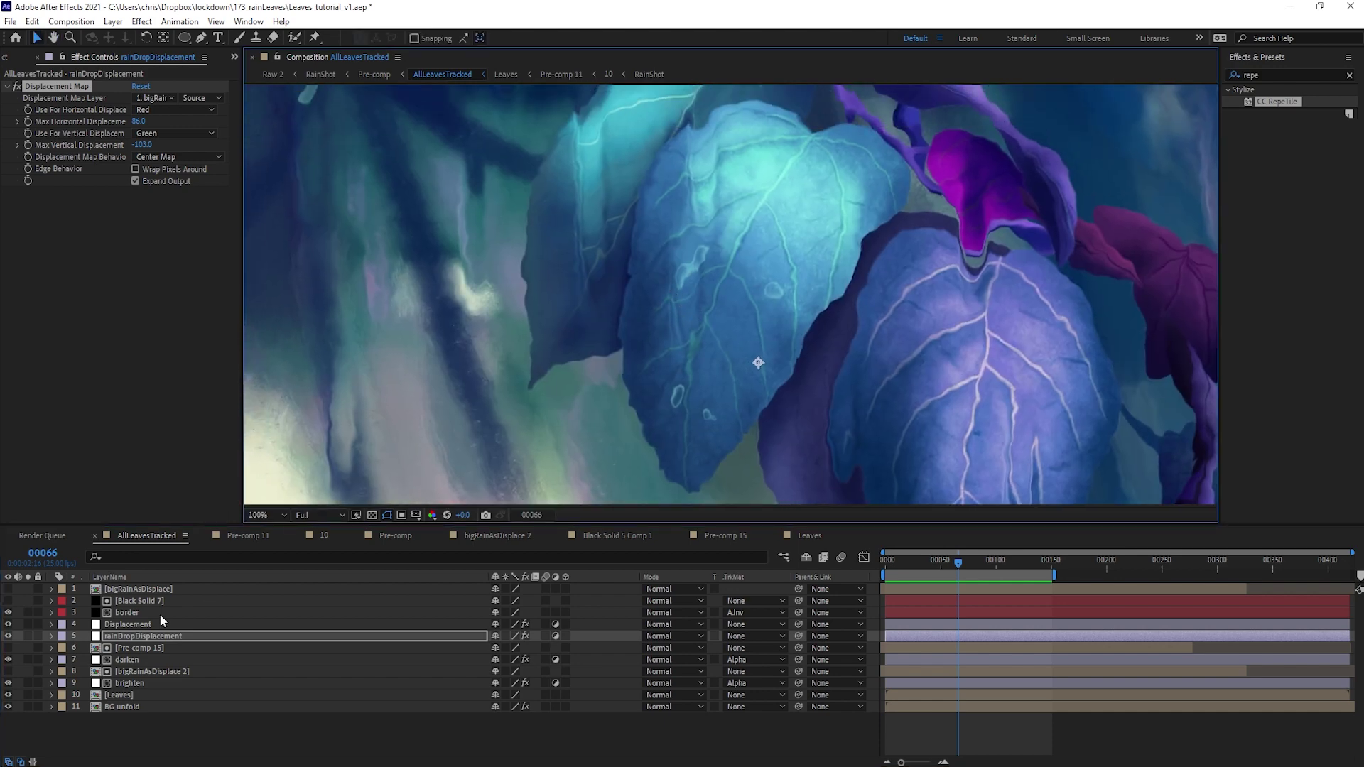
pyautogui.click(8, 636)
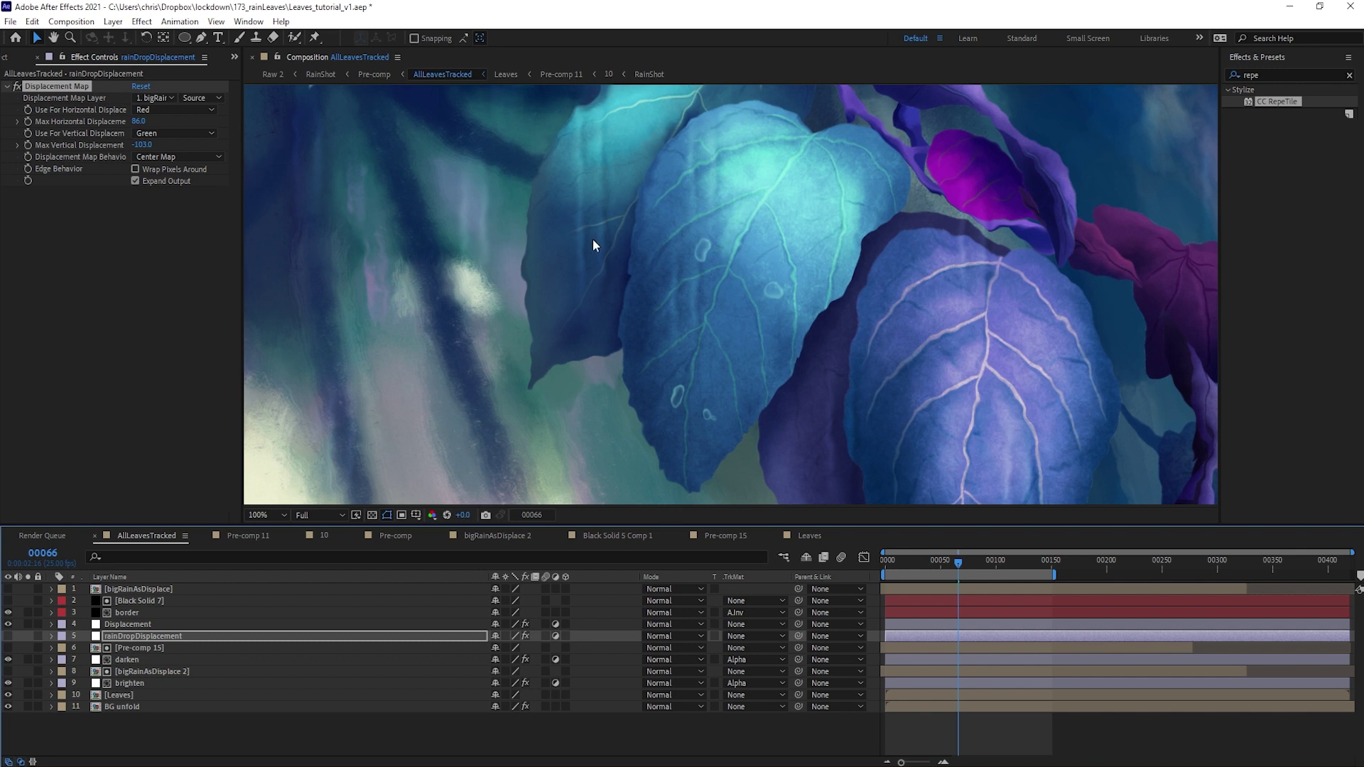
pyautogui.click(9, 637)
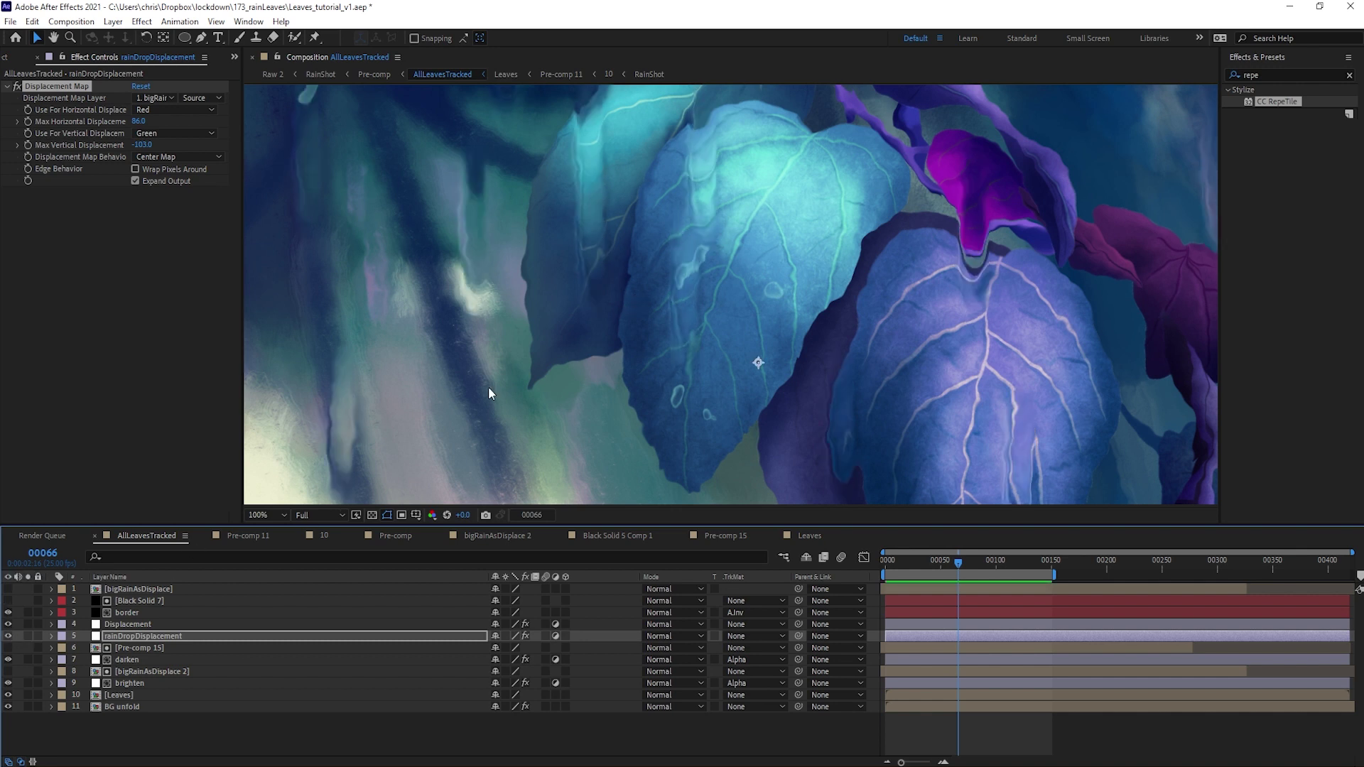
# Step: Lower the rainDropDisplacement layer's opacity to 63%, preview the composite, and return to frame 0
pyautogui.click(186, 637)
pyautogui.press('t')
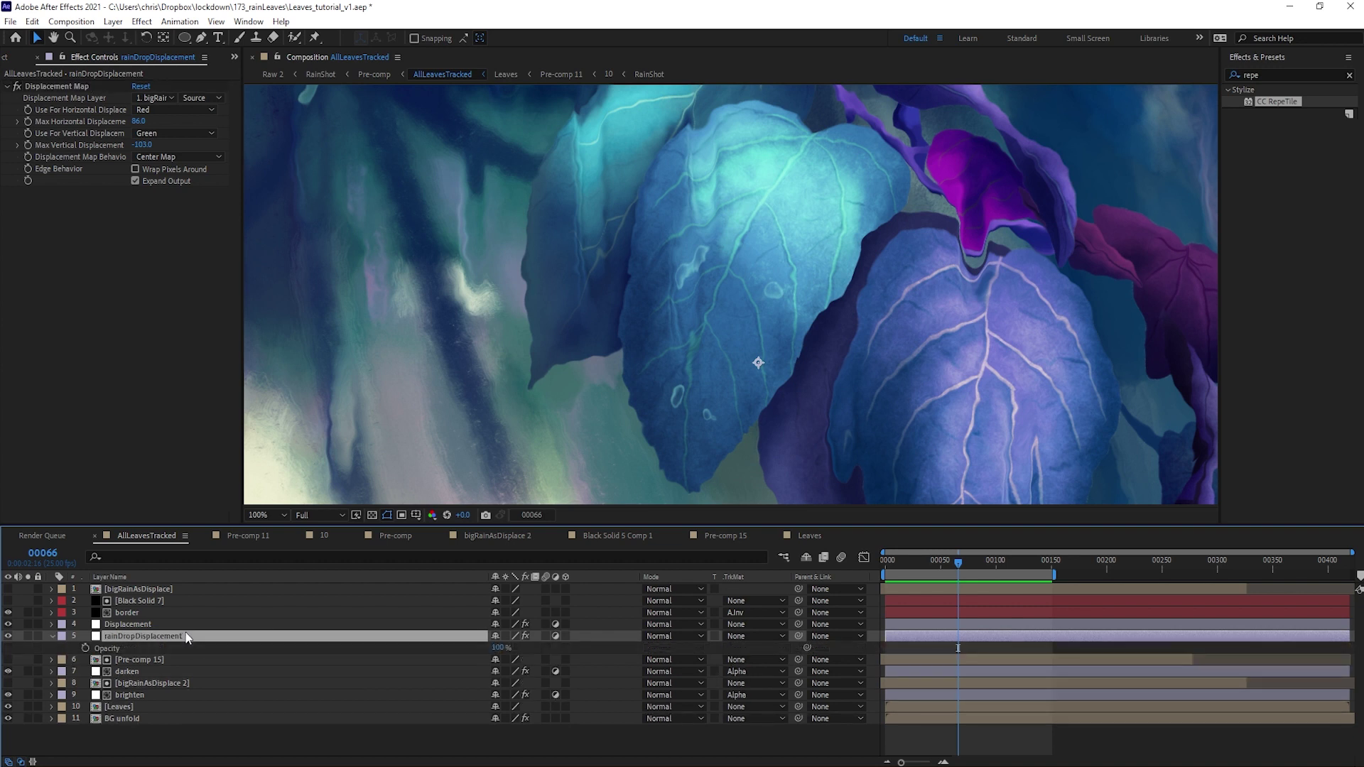
pyautogui.moveTo(498, 649); pyautogui.dragTo(400, 655)
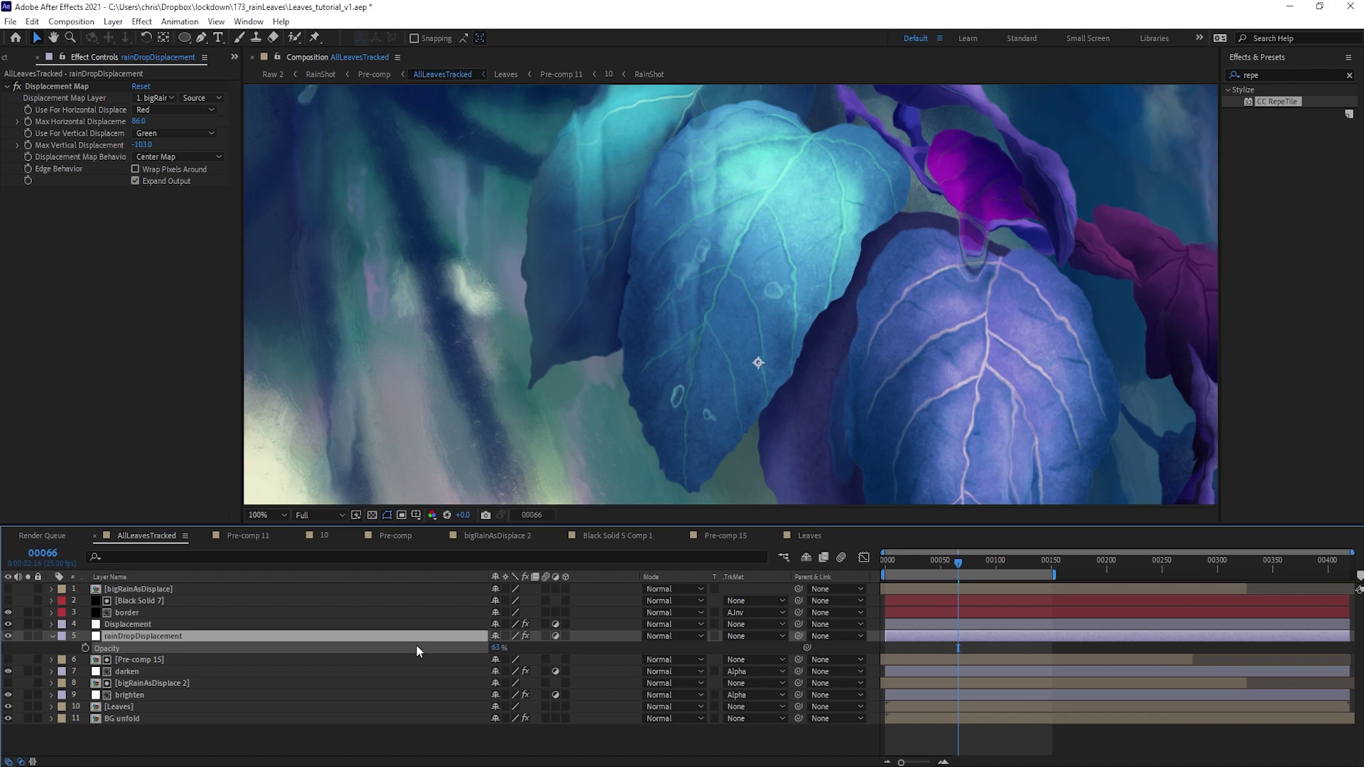
pyautogui.click(419, 652)
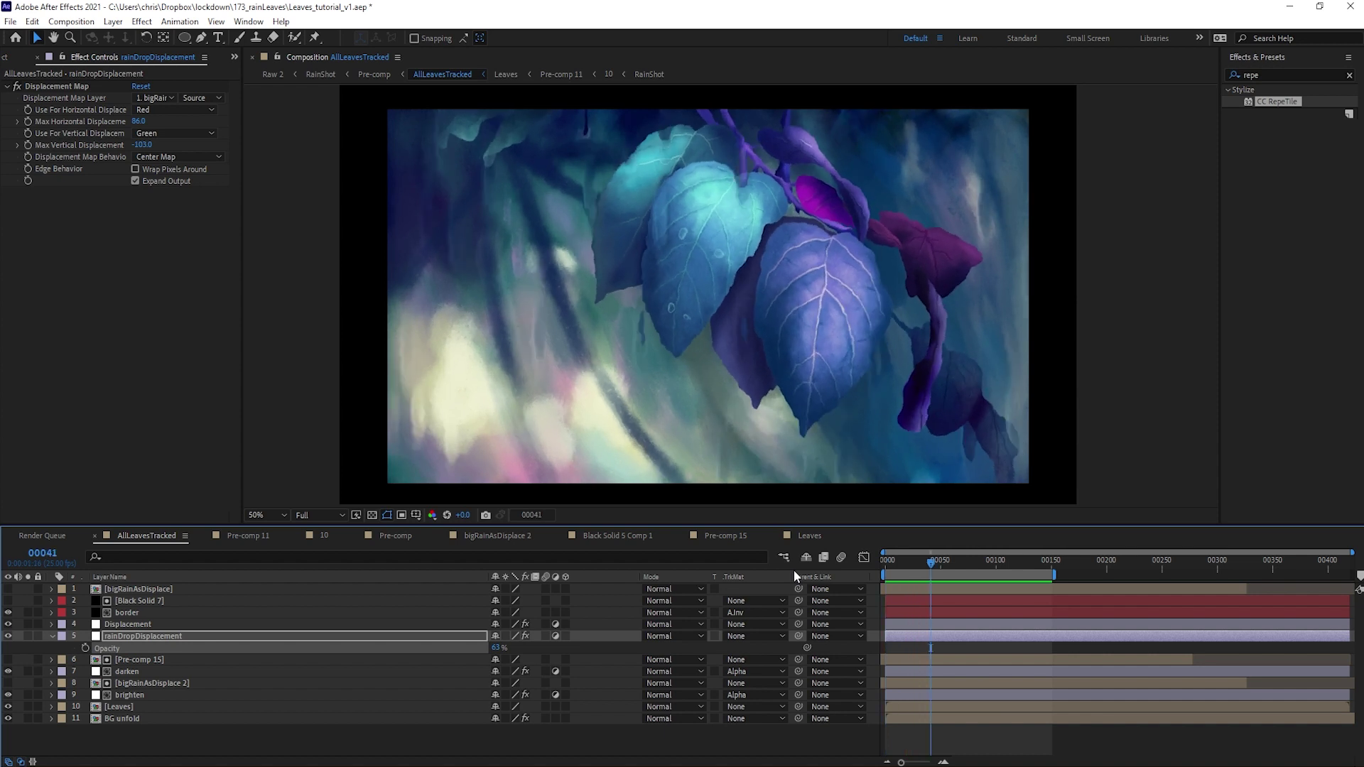
pyautogui.press('space')
pyautogui.moveTo(932, 560); pyautogui.dragTo(837, 564)
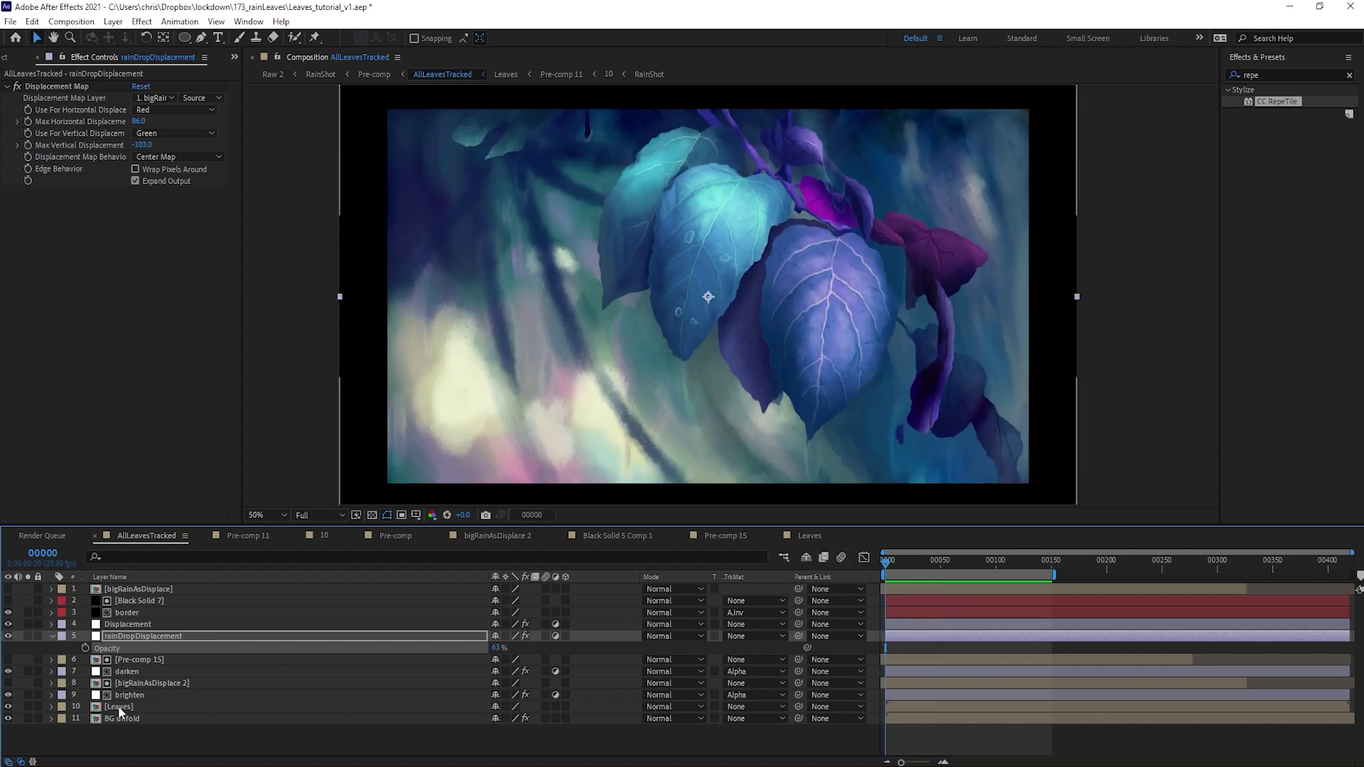
# Step: Solo the Leaves and BG unfold layers one at a time to inspect foreground and background separately
pyautogui.click(48, 707)
pyautogui.click(29, 707)
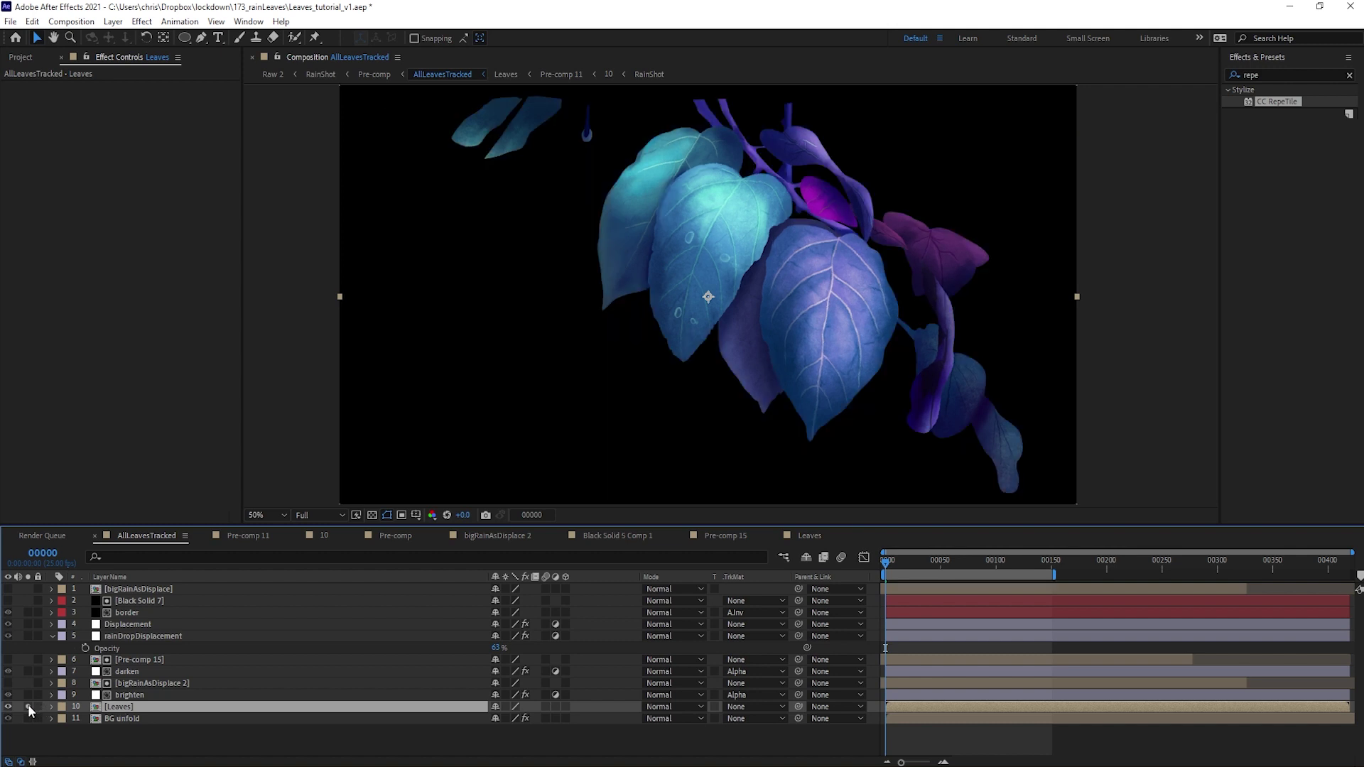
pyautogui.click(29, 707)
pyautogui.click(28, 718)
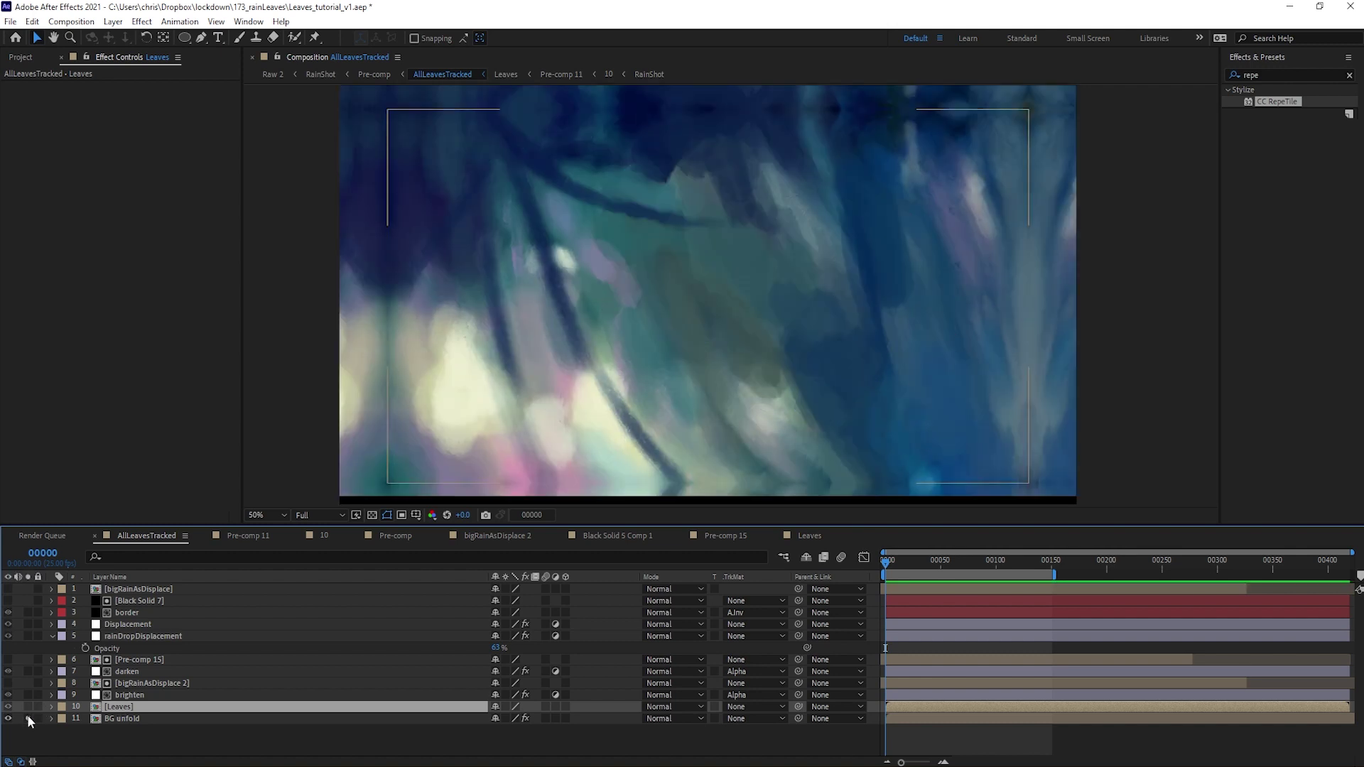
pyautogui.click(28, 717)
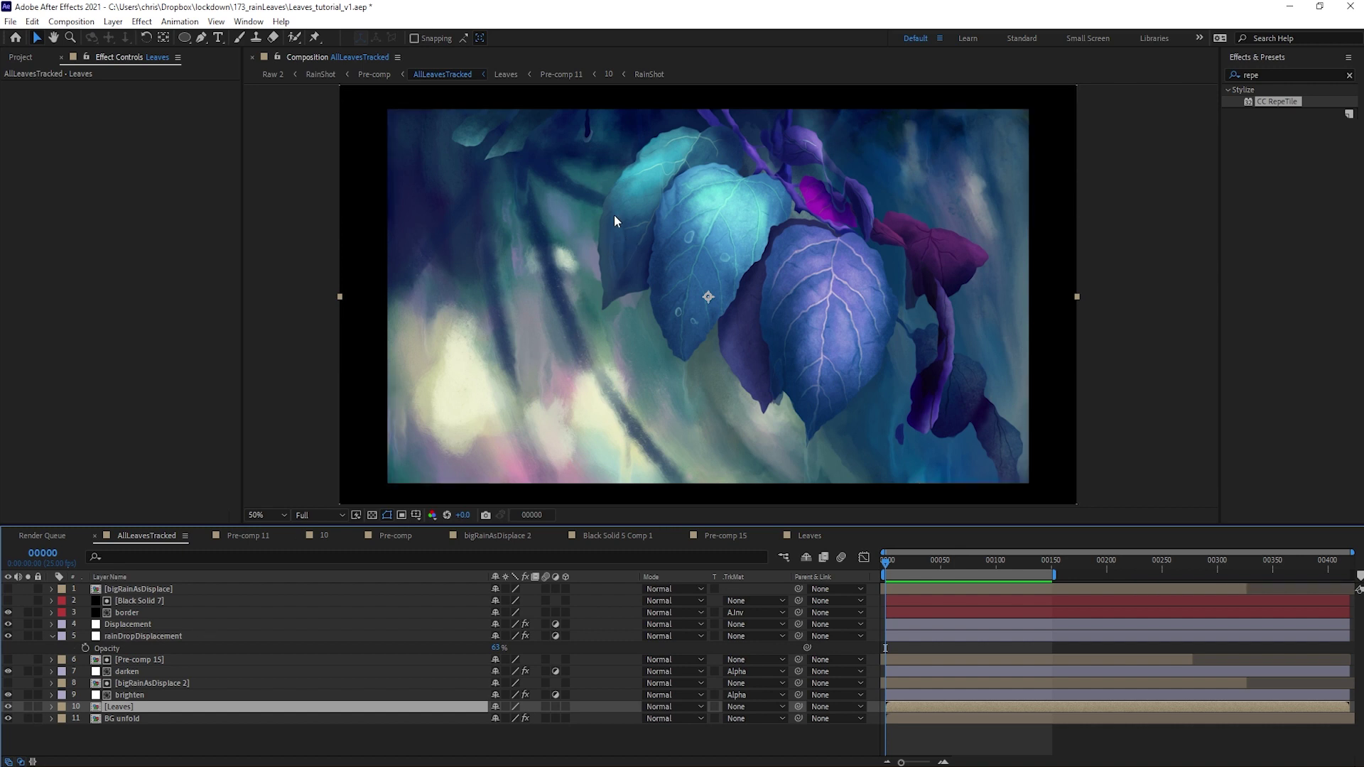
# Step: Duplicate the Leaves and BG unfold layers and place the copies directly below rainDropDisplacement
pyautogui.keyDown('ctrl'); pyautogui.click(123, 716); pyautogui.keyUp('ctrl')
pyautogui.hotkey('ctrl', 'd')
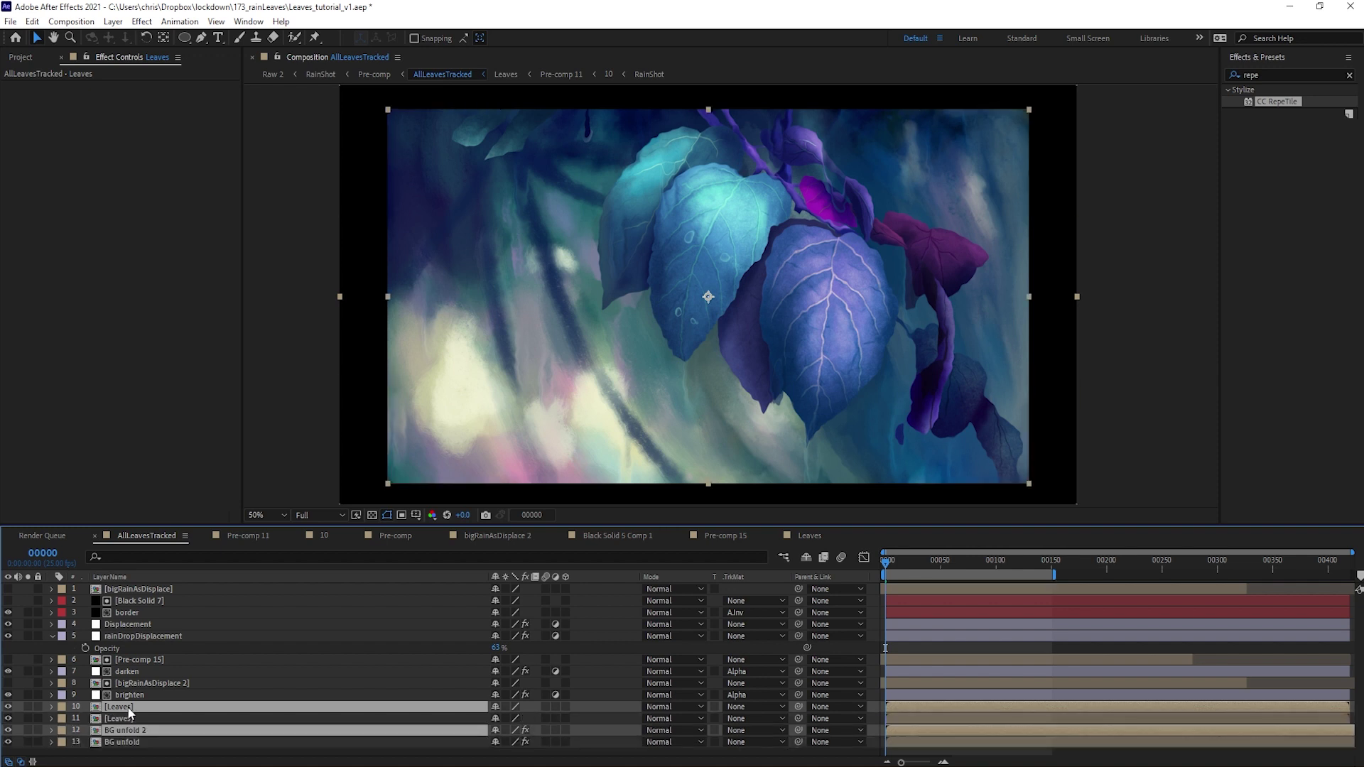
pyautogui.moveTo(128, 714); pyautogui.dragTo(196, 648)
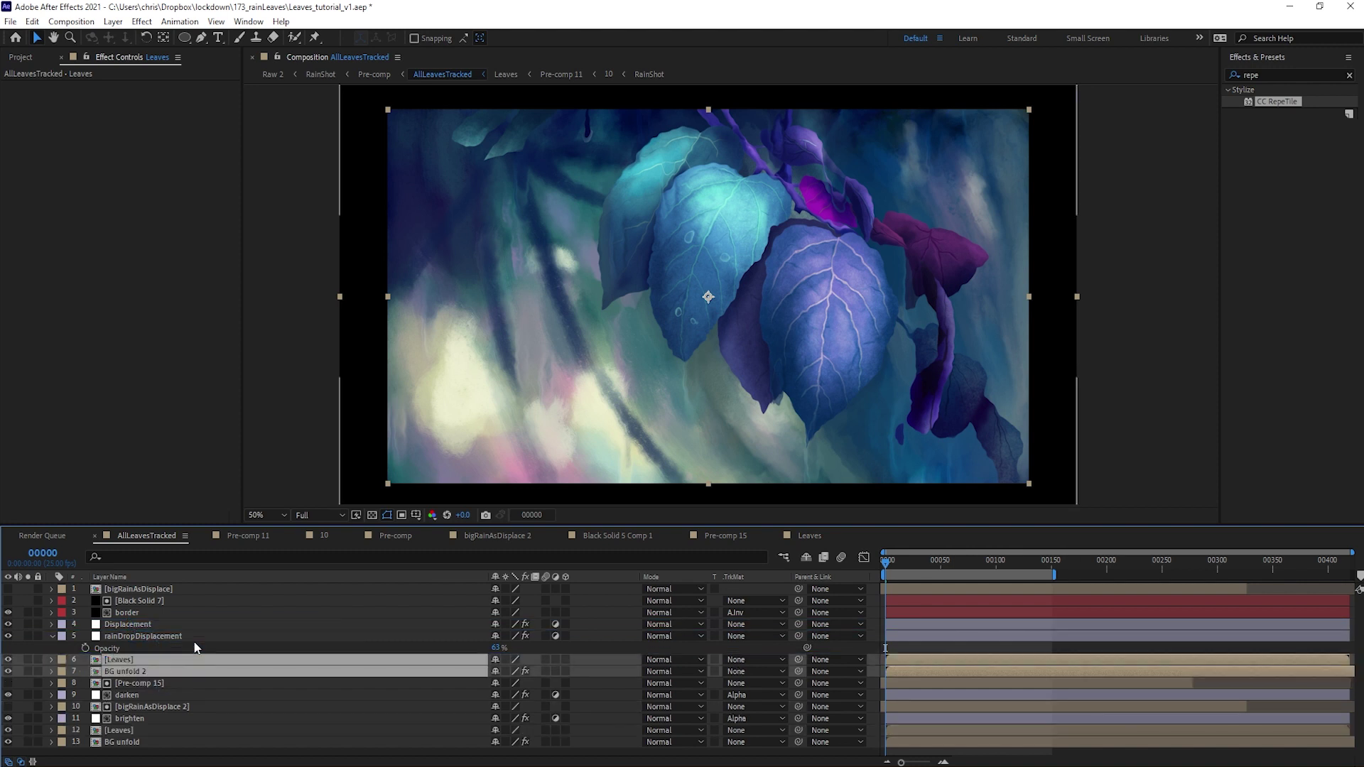
# Step: Duplicate the upper Leaves copy and pre-compose the two adjacent Leaves layers as "lightWrapMatte"
pyautogui.click(122, 663)
pyautogui.hotkey('ctrl', 'd')
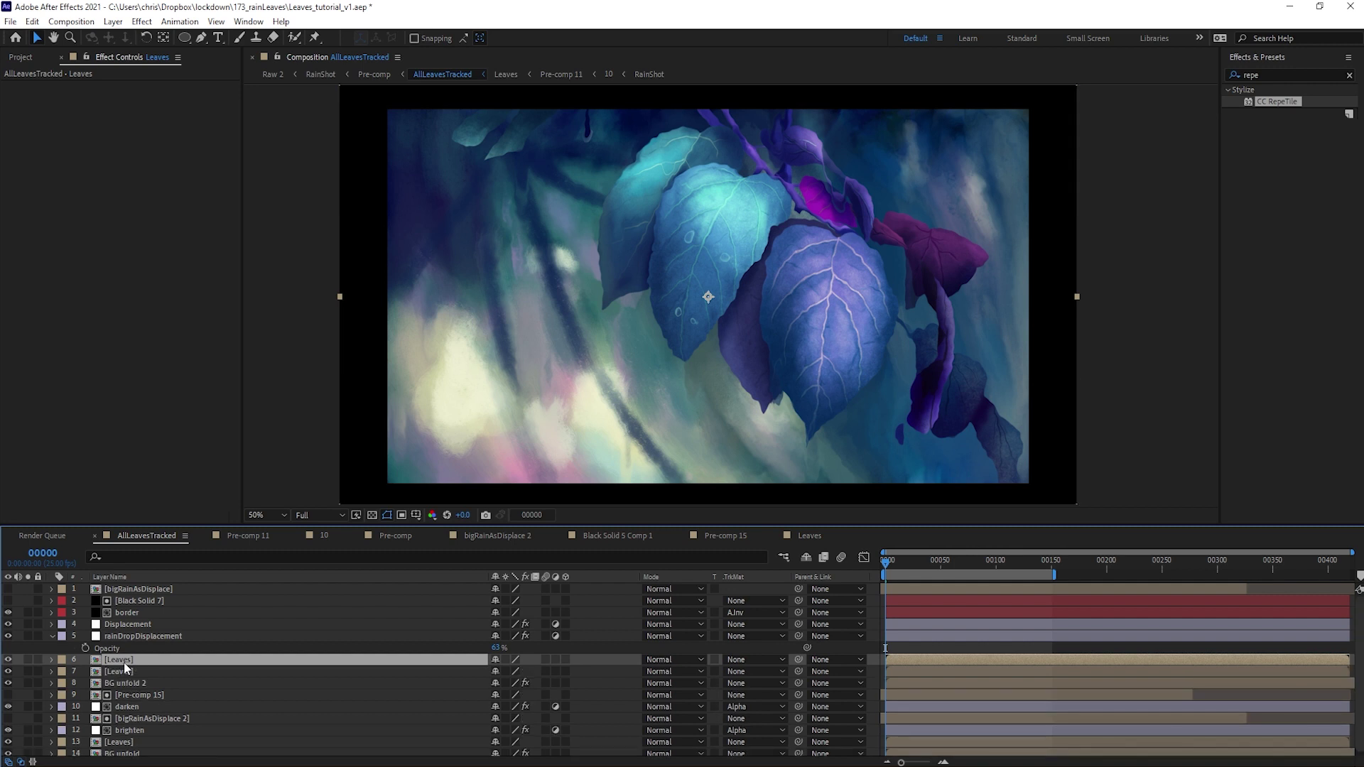
pyautogui.click(134, 672)
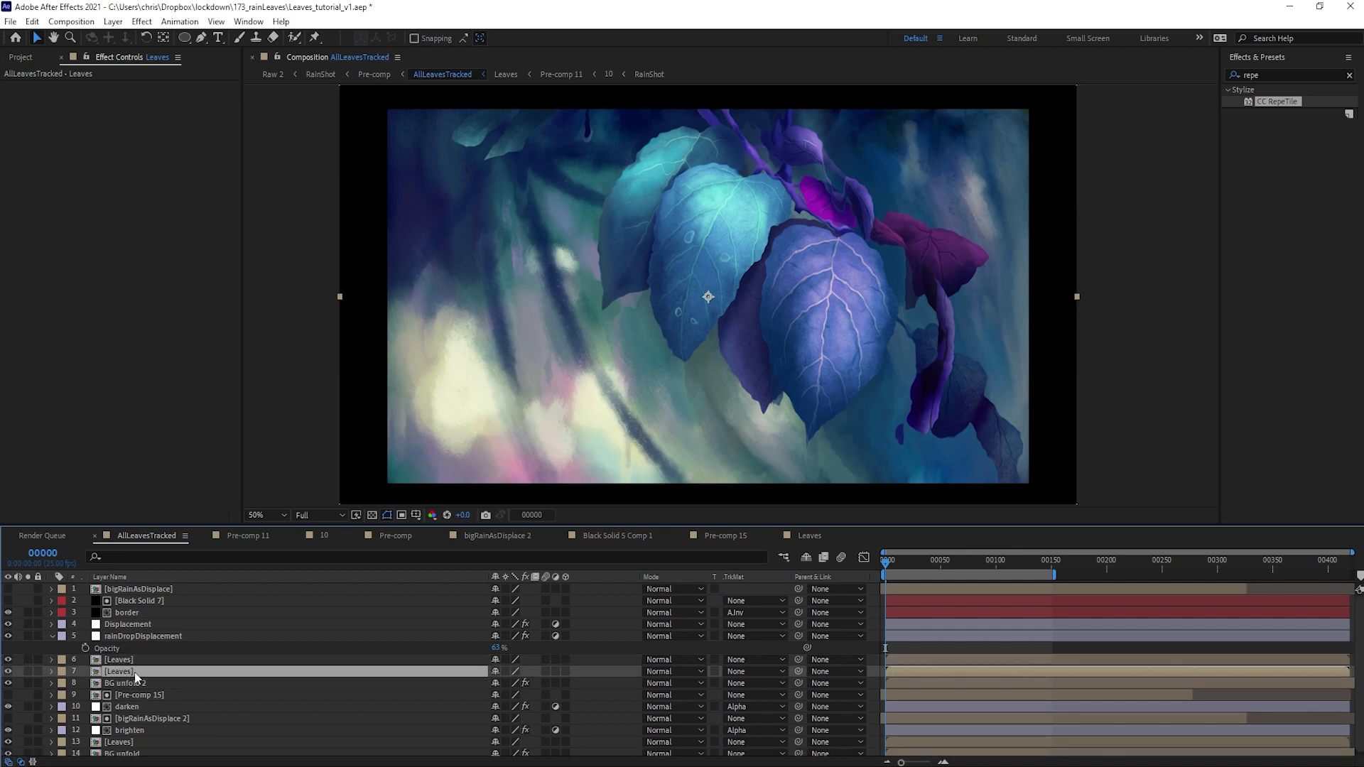
pyautogui.keyDown('shift'); pyautogui.click(142, 663); pyautogui.keyUp('shift')
pyautogui.hotkey('ctrl', 'shift', 'c')
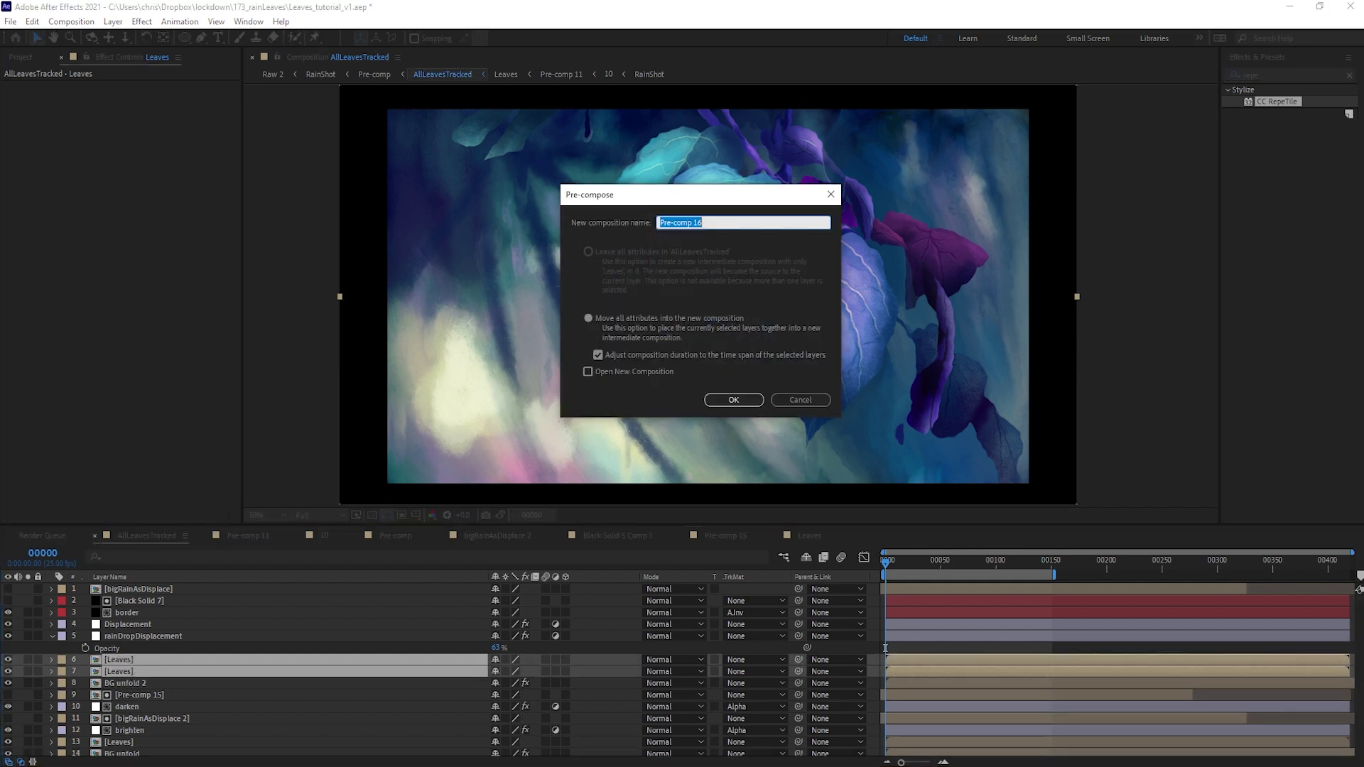
pyautogui.write('lightWrapMatte')
pyautogui.press('Return')
# Step: Open the lightWrapMatte composition and set the lower Leaves layer's track matte to Alpha Inverted
pyautogui.doubleClick(141, 662)
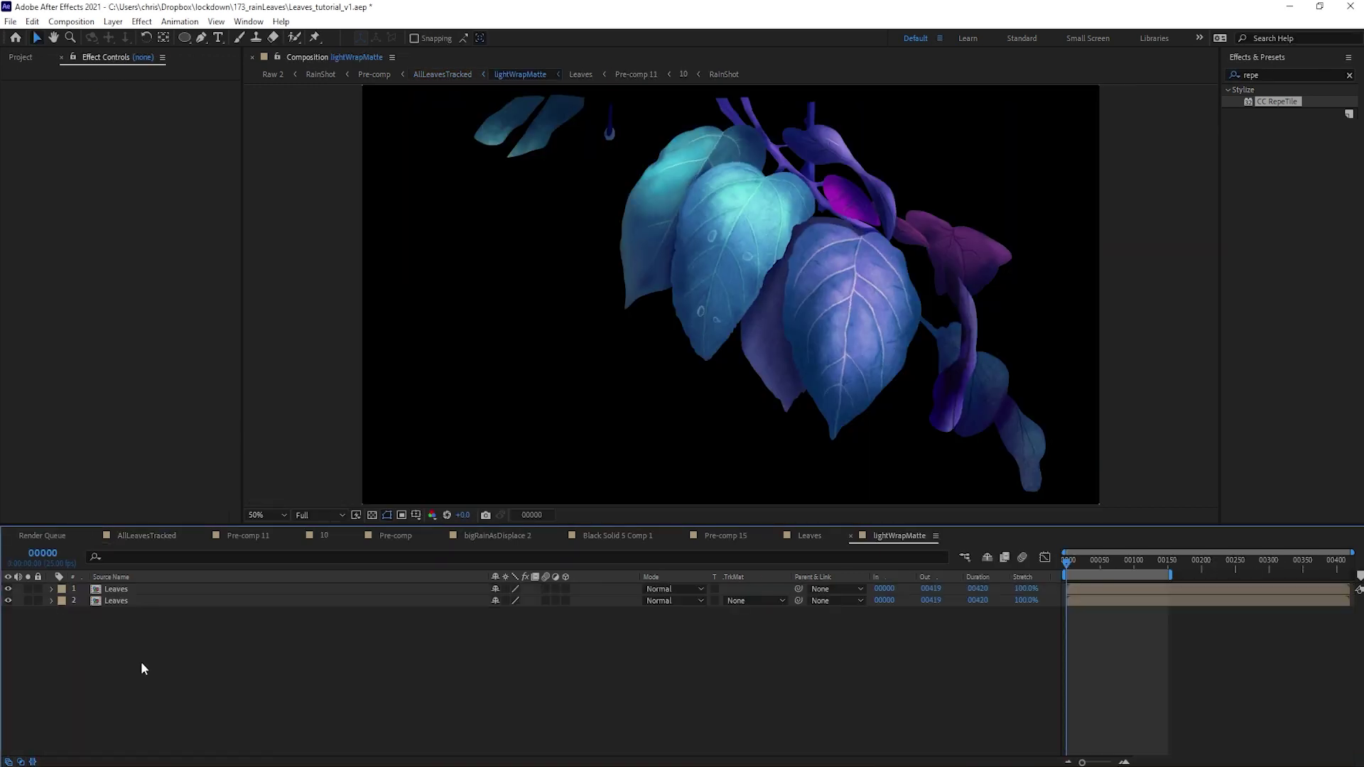
pyautogui.click(153, 600)
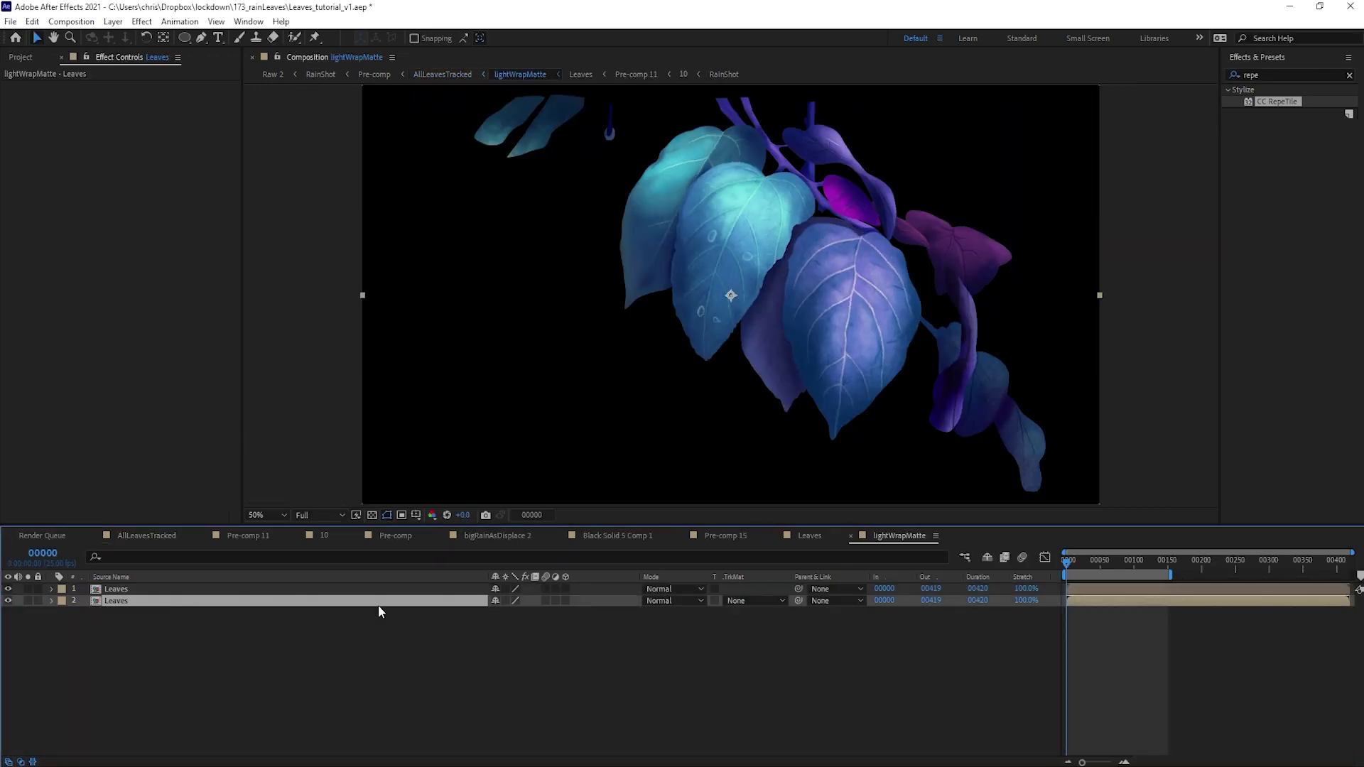
pyautogui.click(734, 606)
pyautogui.click(782, 652)
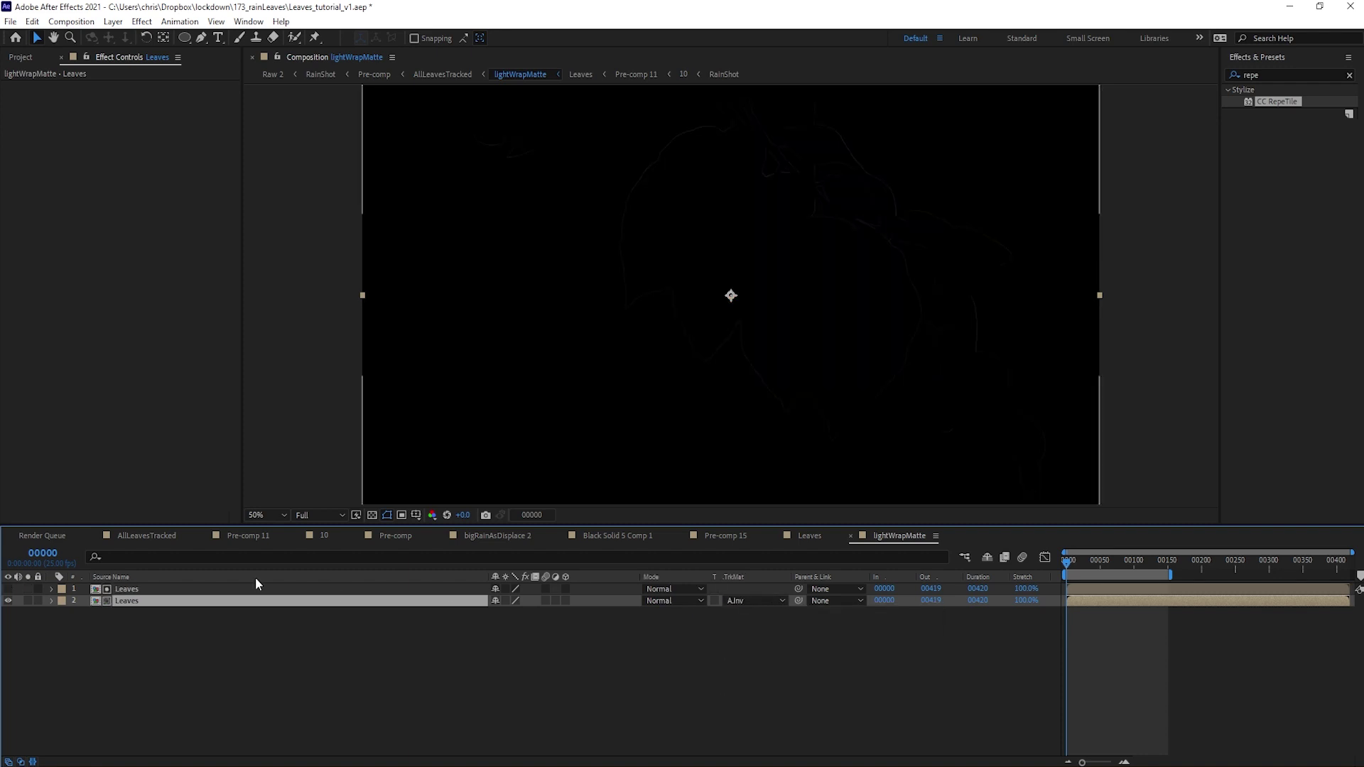
# Step: Apply Fast Box Blur with a blur radius of 14 to the upper Leaves layer and preview the resulting edge matte
pyautogui.click(174, 591)
pyautogui.click(142, 22)
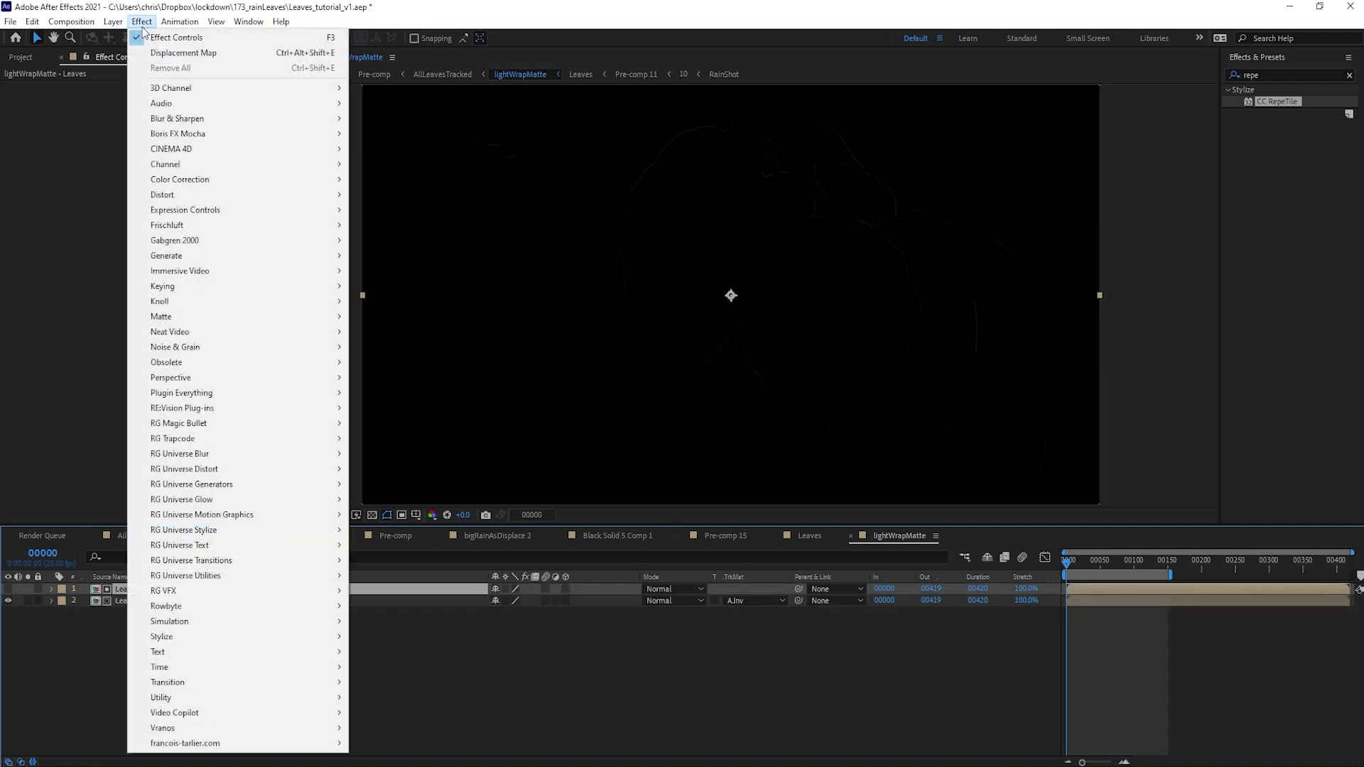
pyautogui.click(411, 271)
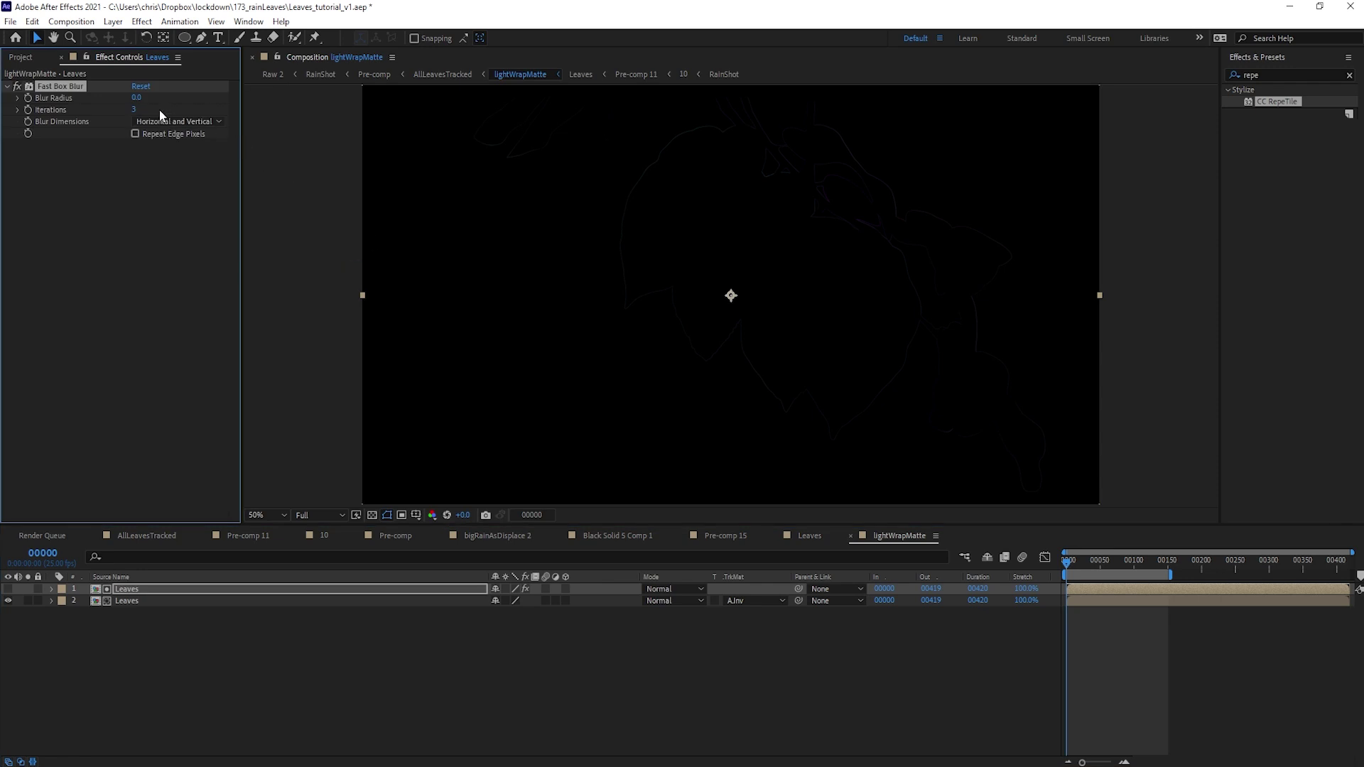
pyautogui.moveTo(137, 97); pyautogui.dragTo(149, 96)
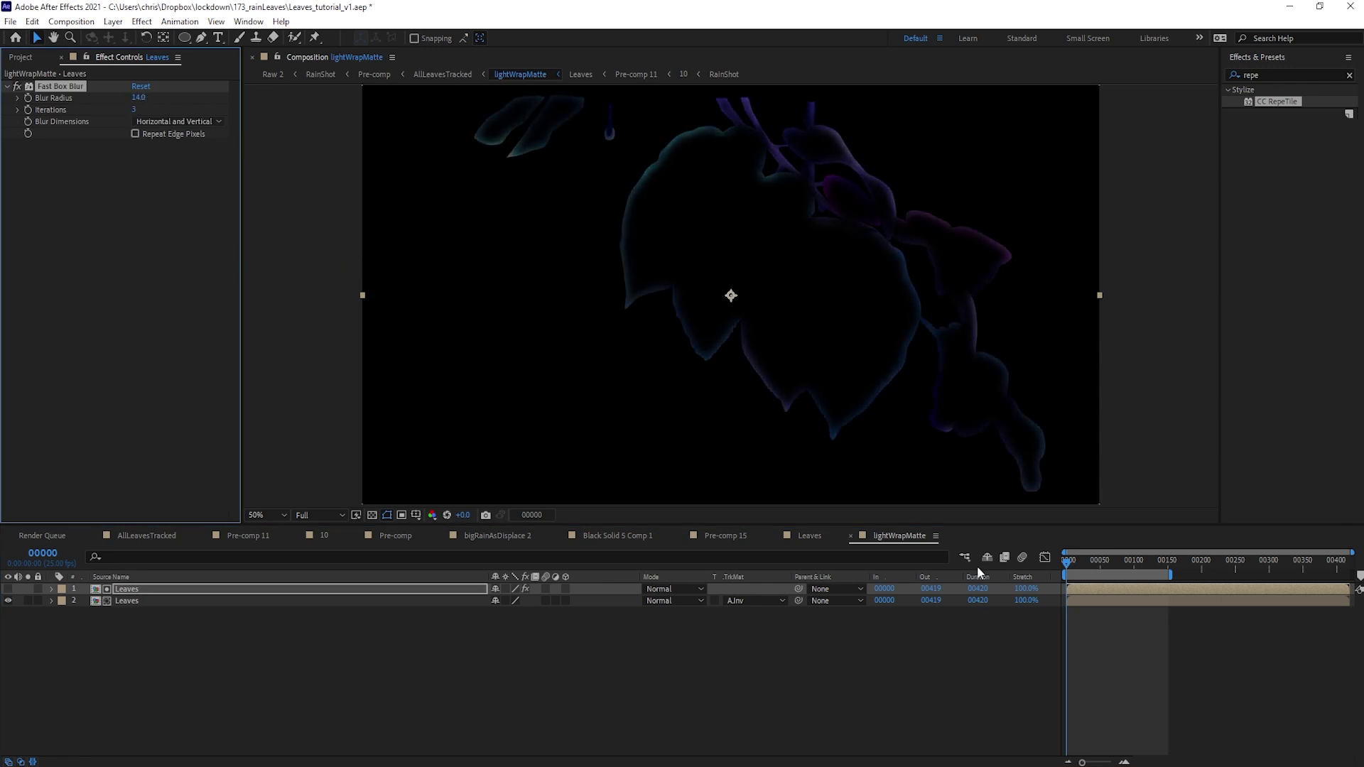
pyautogui.press('space')
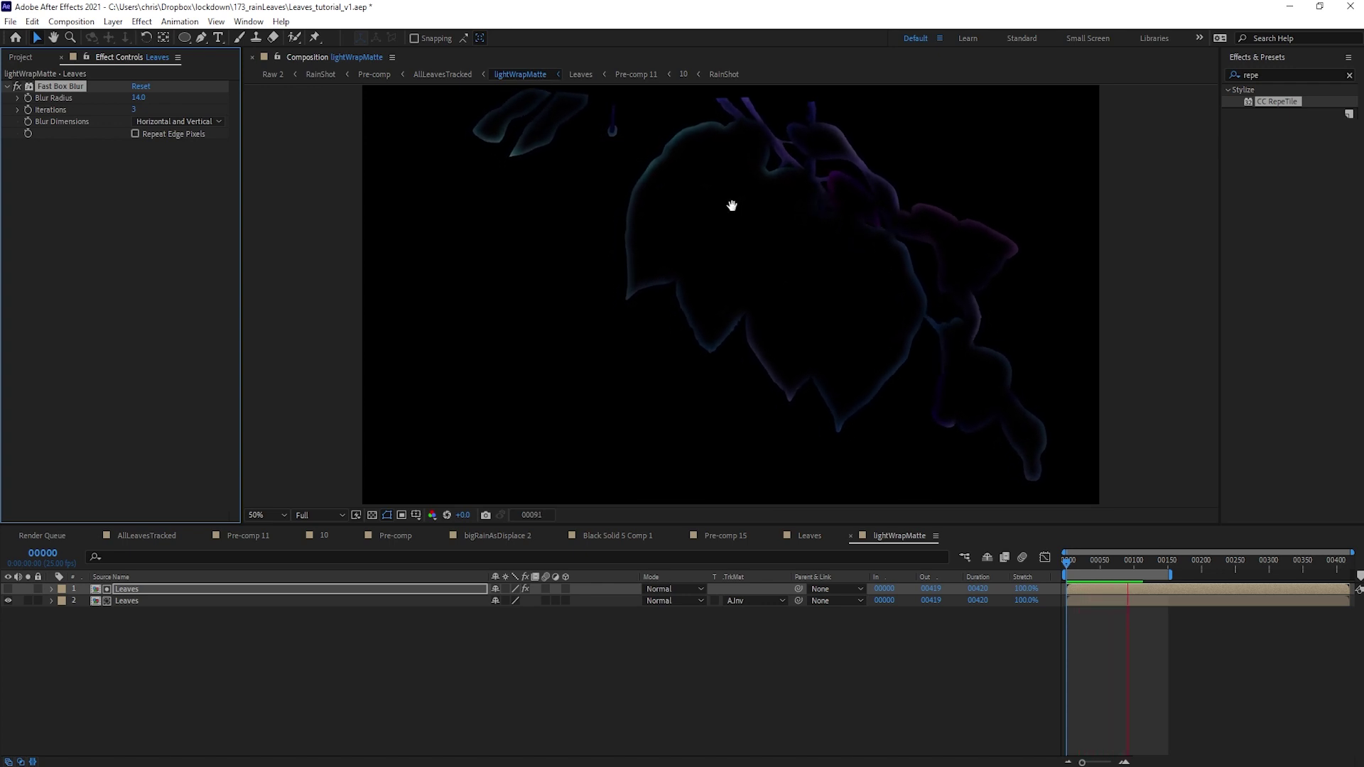
pyautogui.press('space')
# Step: Return to the AllLeavesTracked composition and solo lightWrapMatte to inspect its edges at frame 38
pyautogui.click(655, 643)
pyautogui.press('Tab')
pyautogui.click(585, 644)
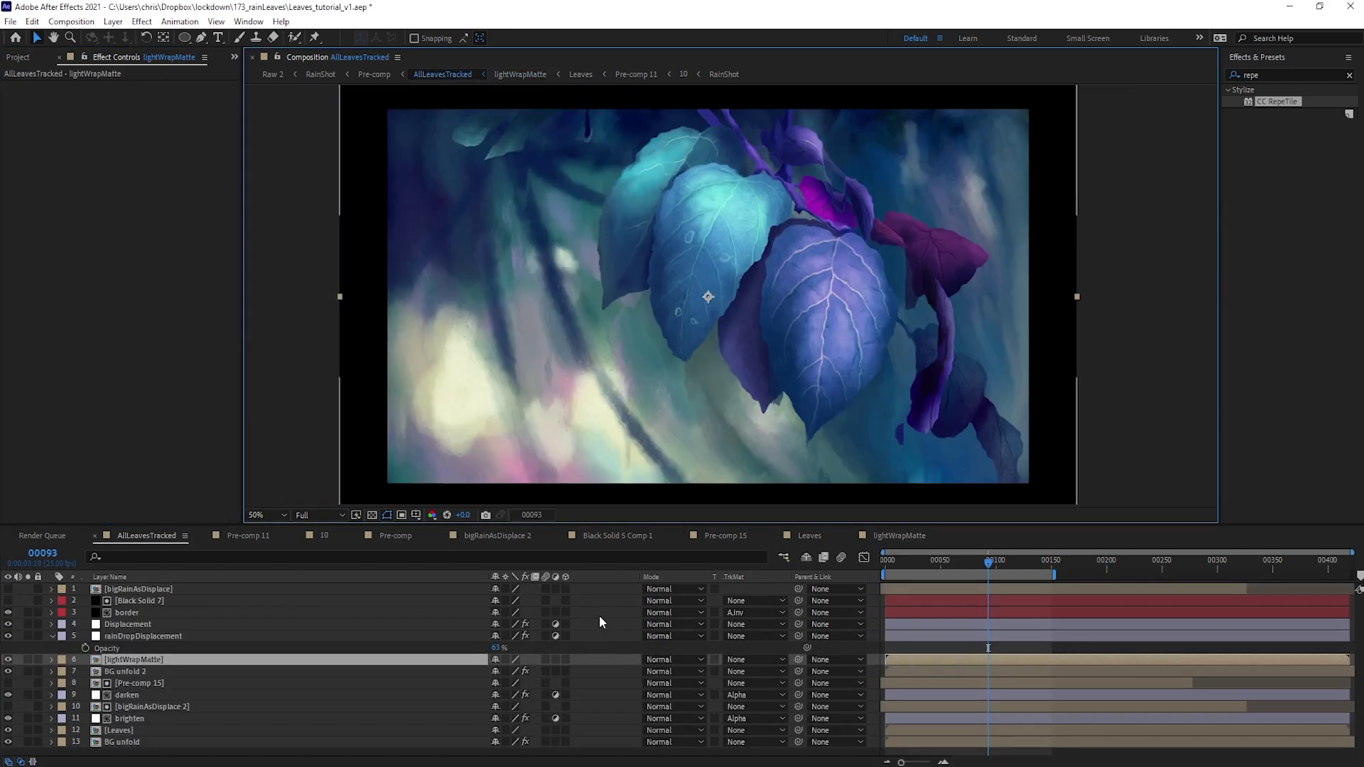
pyautogui.click(28, 660)
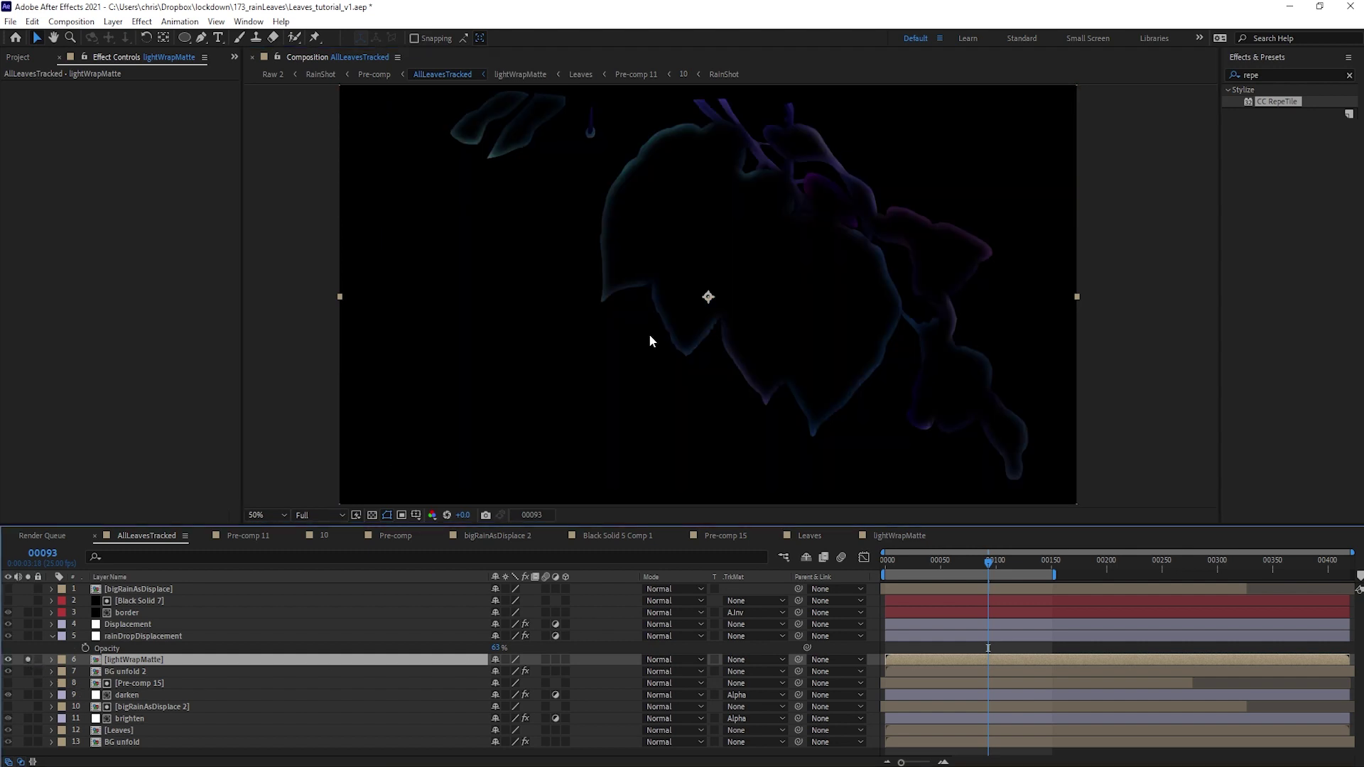
pyautogui.moveTo(975, 562); pyautogui.dragTo(928, 563)
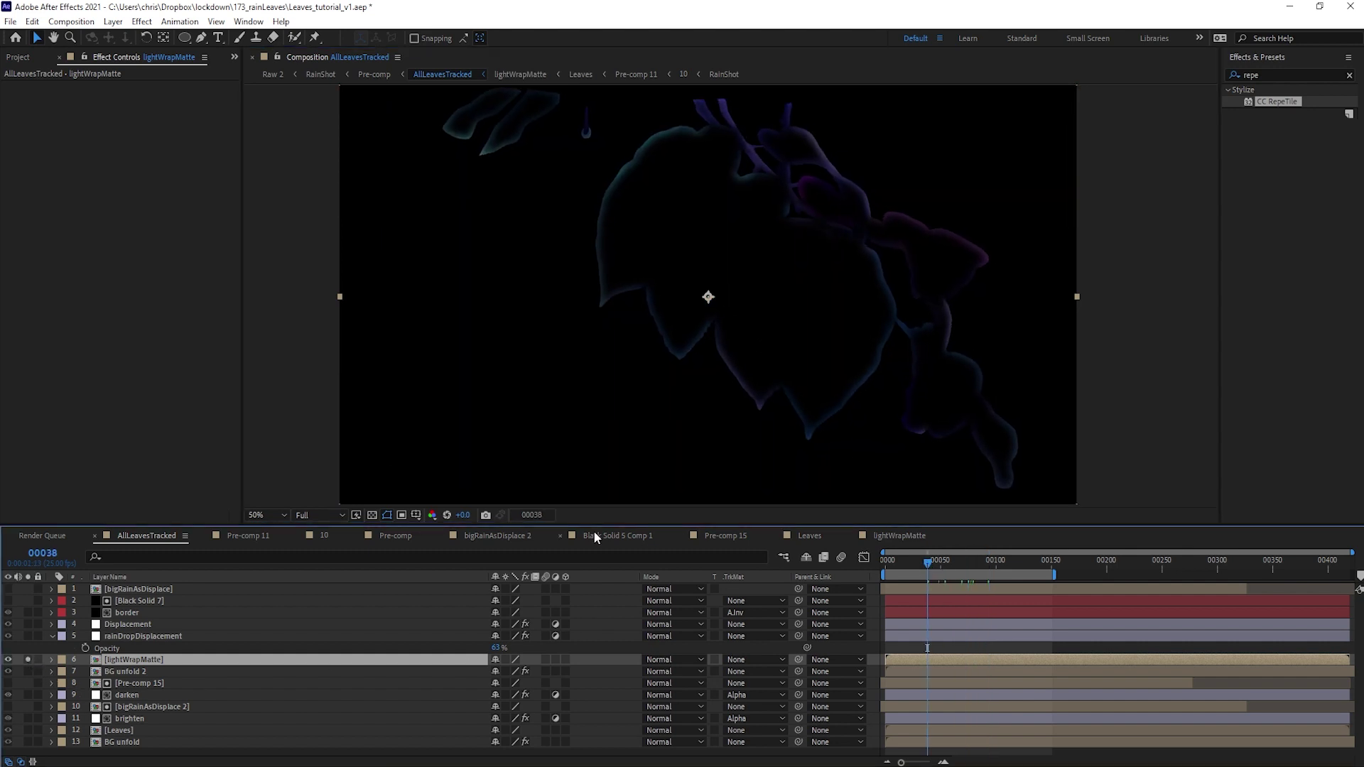
pyautogui.click(376, 516)
pyautogui.click(377, 516)
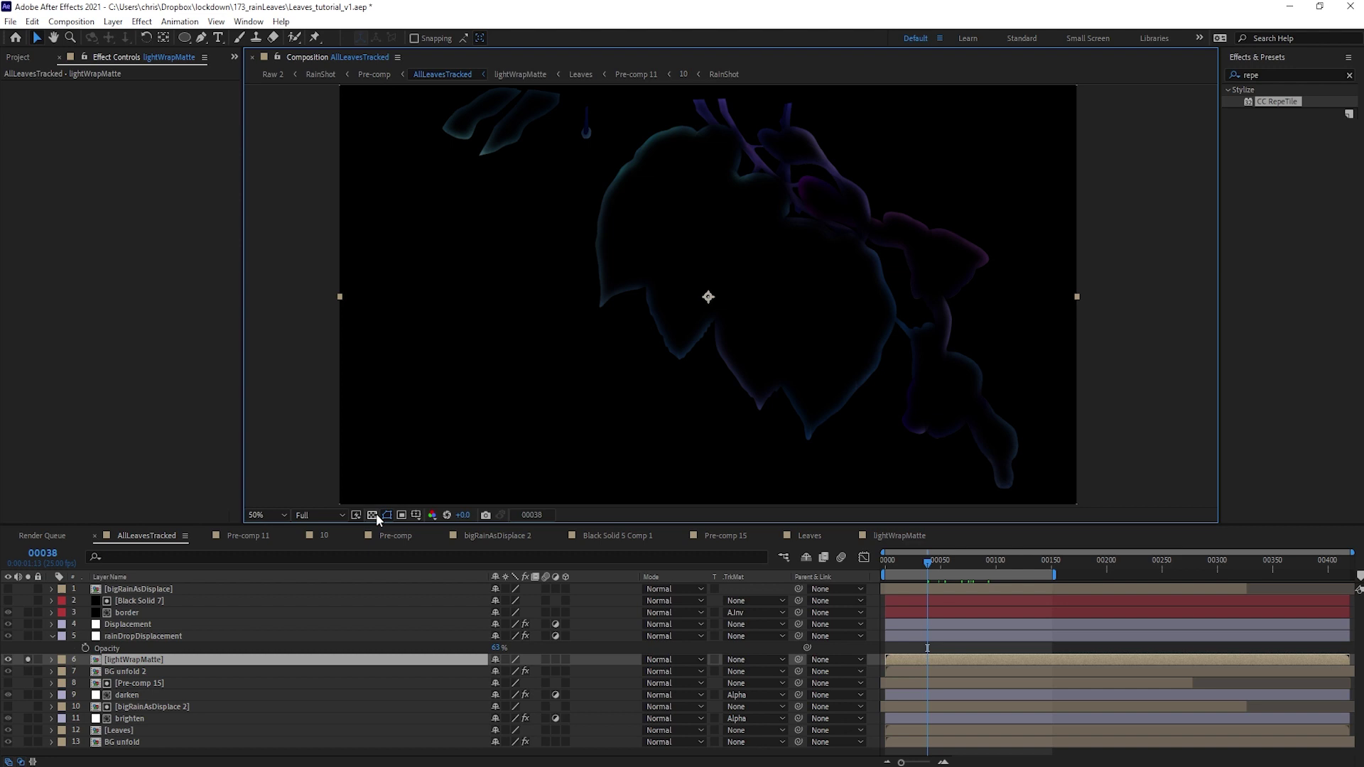
# Step: Solo BG unfold 2, set its track matte to Alpha using lightWrapMatte, and preview the matted background
pyautogui.click(131, 673)
pyautogui.click(28, 672)
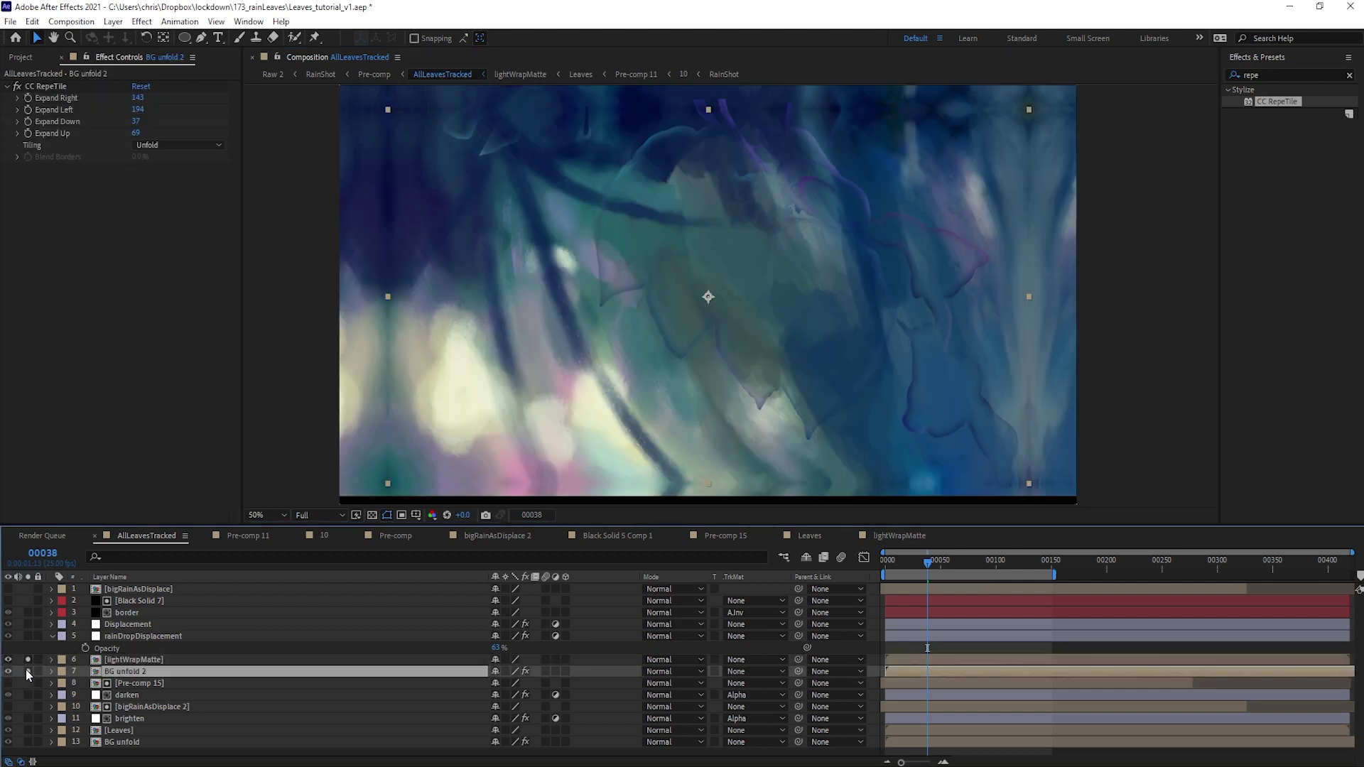
pyautogui.click(743, 672)
pyautogui.click(749, 707)
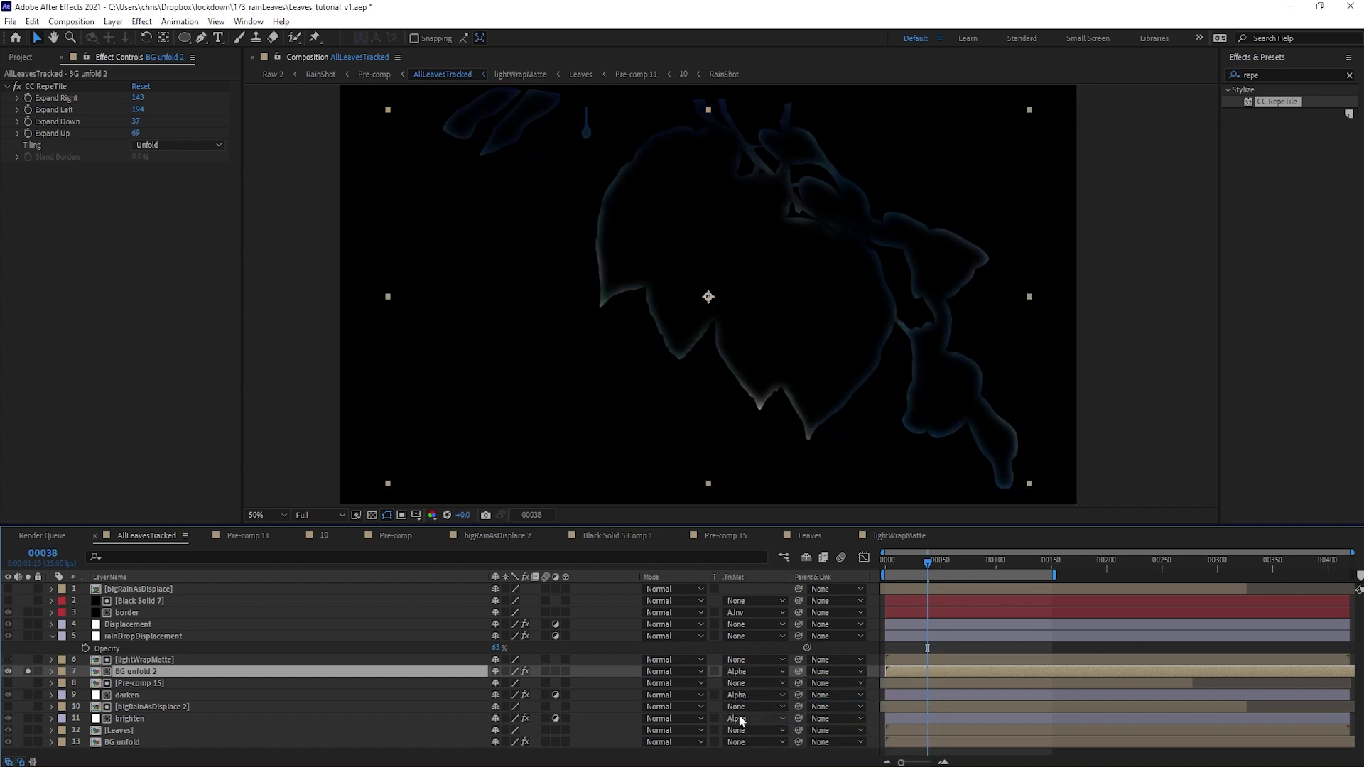
pyautogui.press('space')
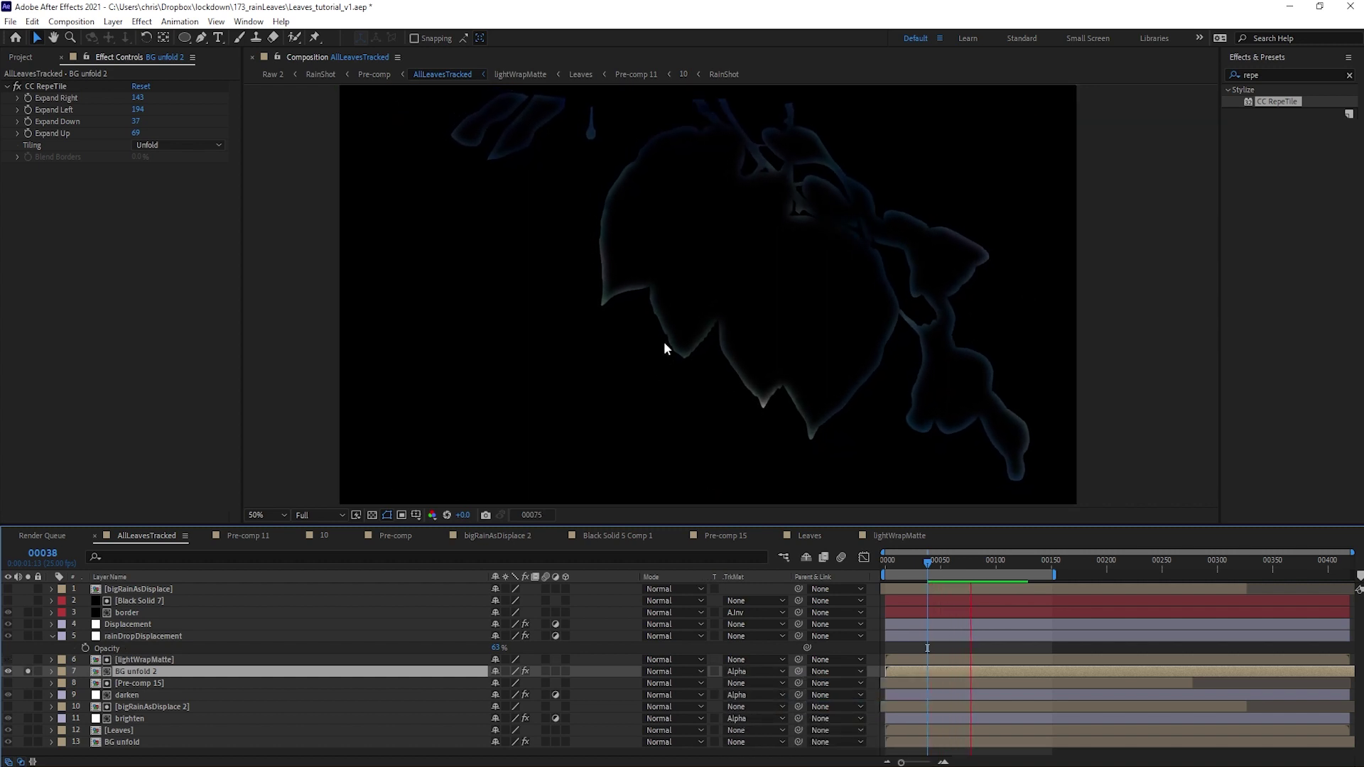
pyautogui.press('space')
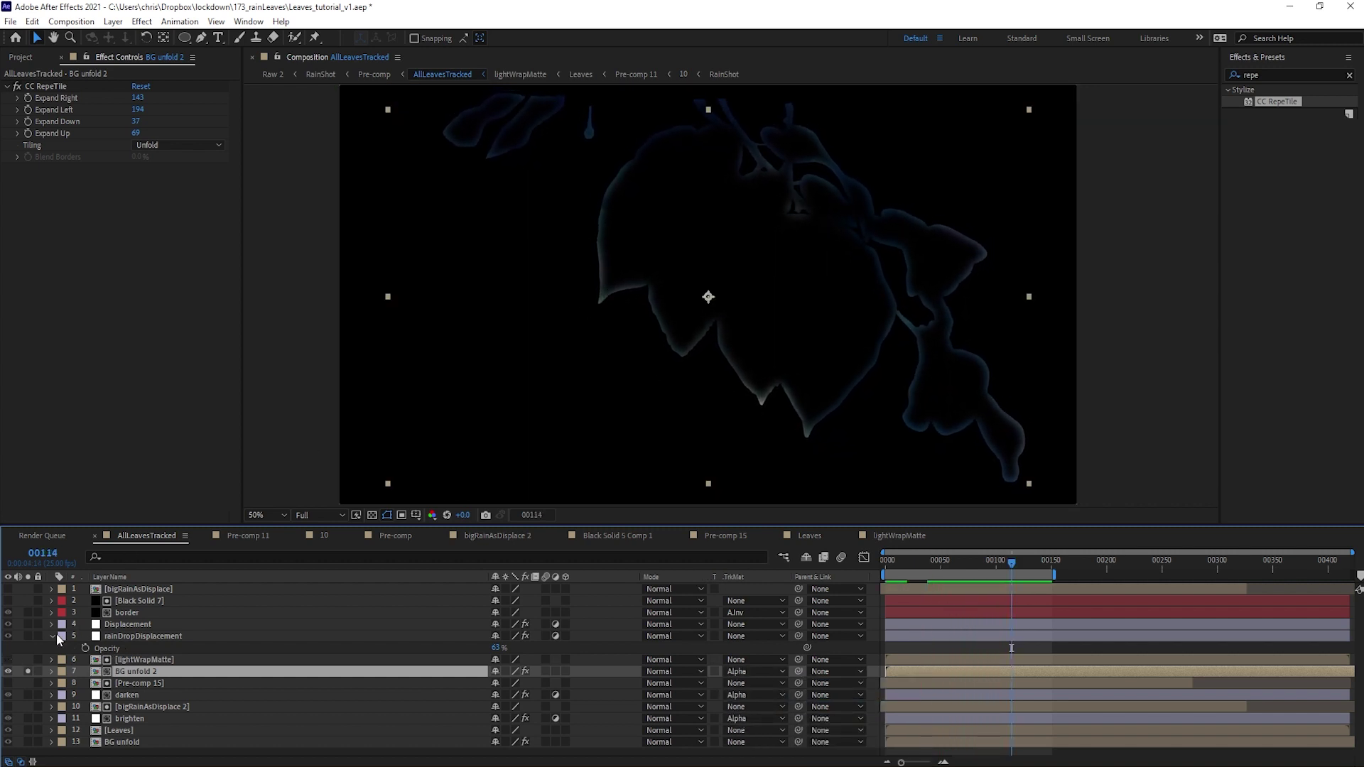
# Step: Unsolo BG unfold 2 and toggle its visibility to compare the leaf edges with and without the light wrap
pyautogui.click(29, 671)
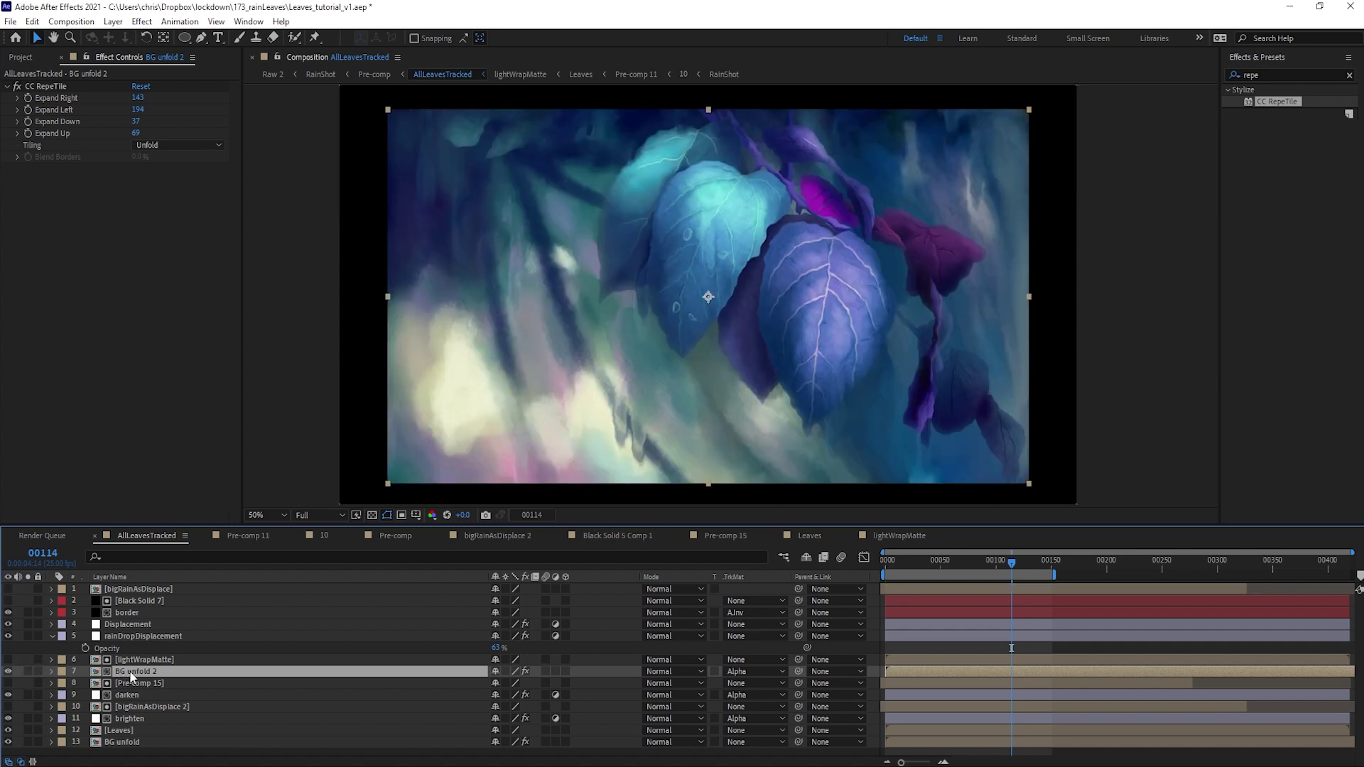
pyautogui.click(5, 673)
pyautogui.click(6, 673)
pyautogui.click(5, 673)
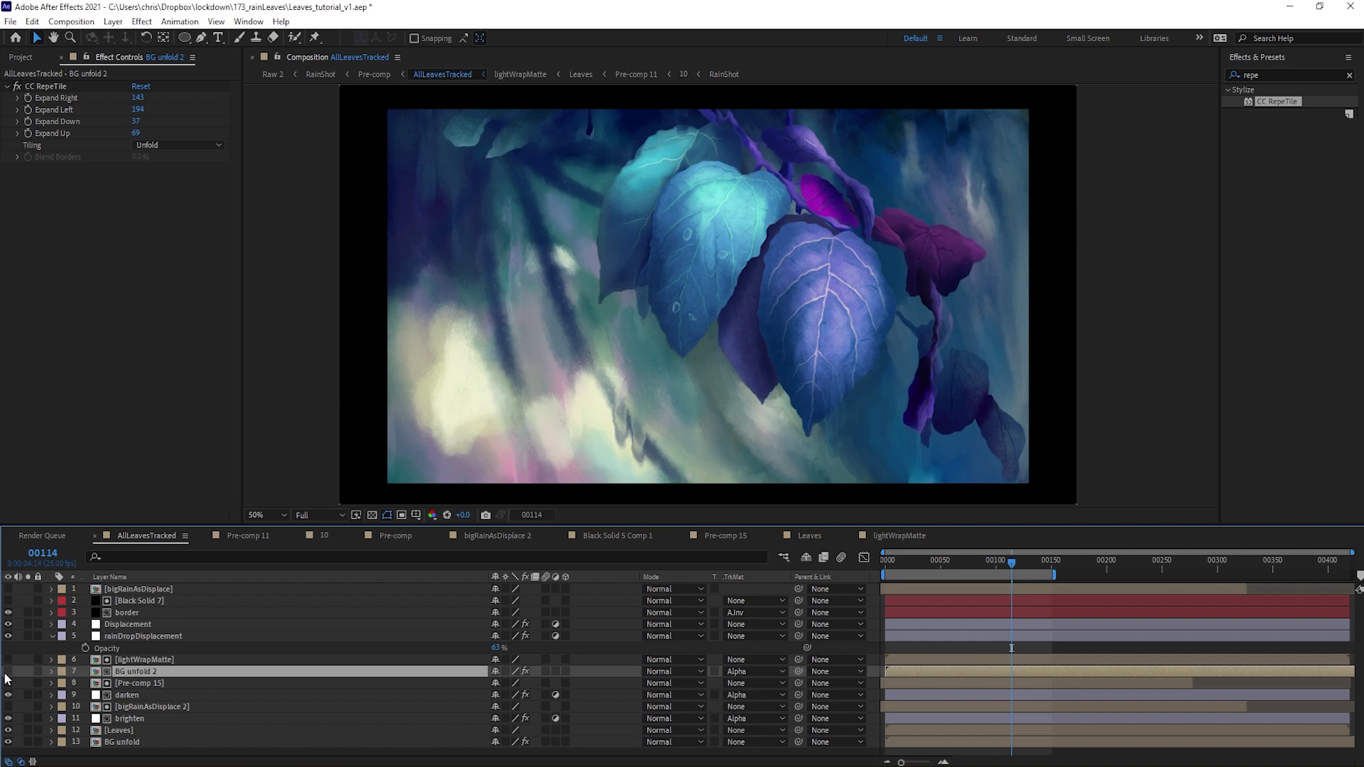
pyautogui.click(6, 673)
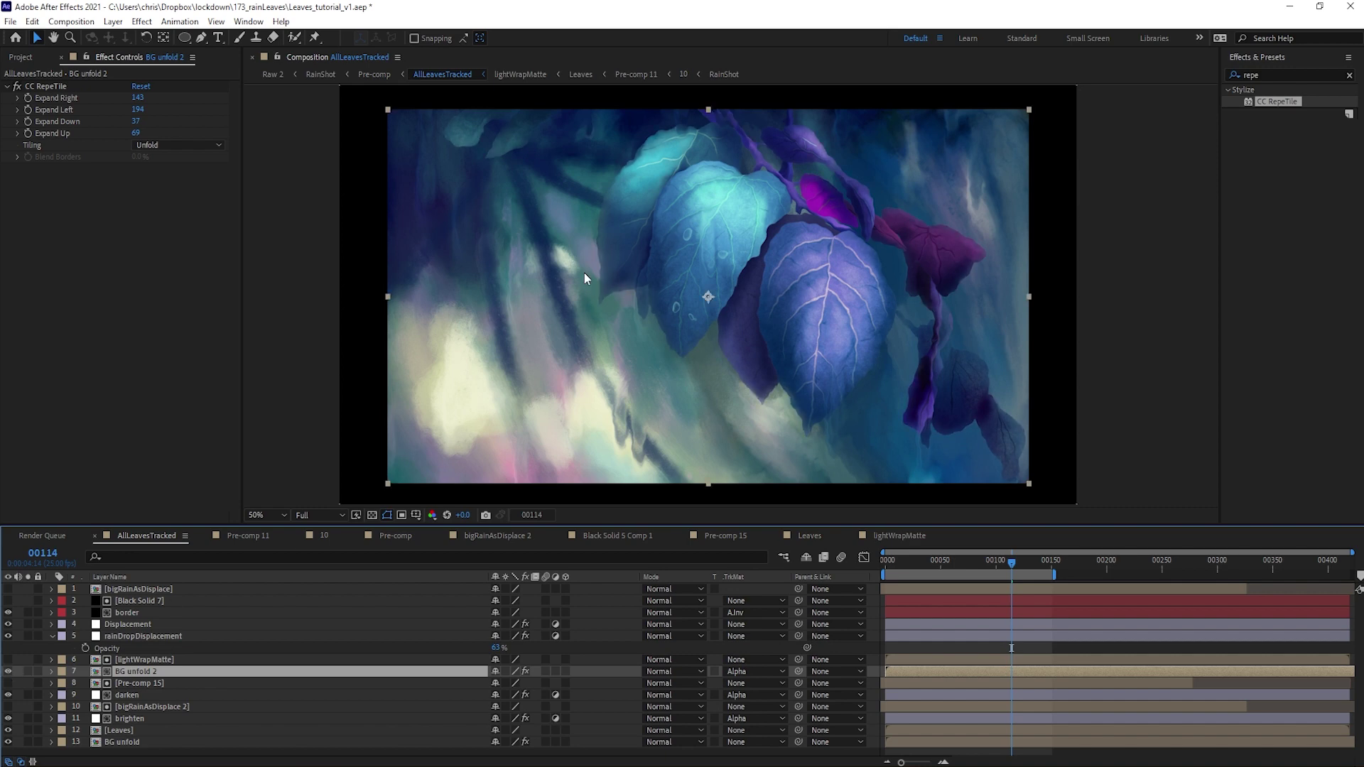
pyautogui.moveTo(636, 247); pyautogui.dragTo(688, 246)
pyautogui.scroll(1, 658, 238)
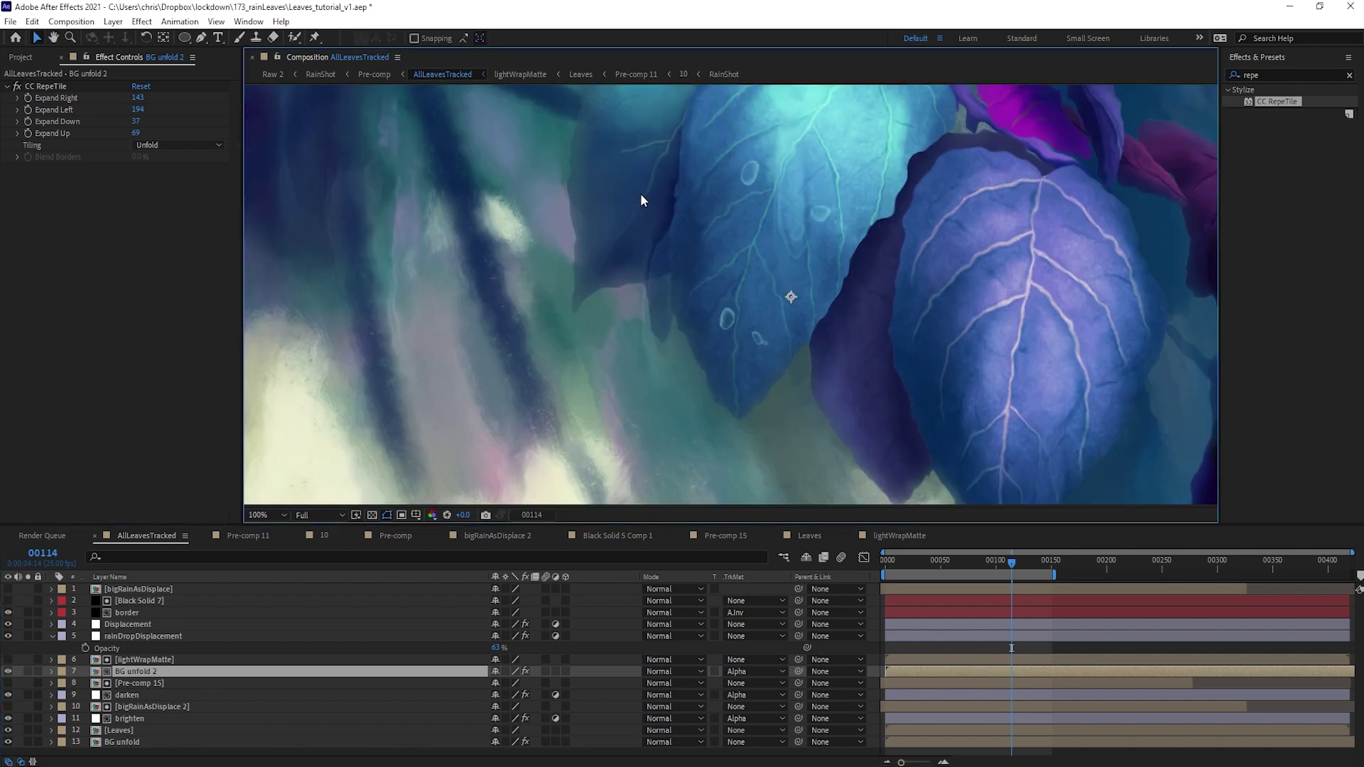
pyautogui.moveTo(572, 197); pyautogui.dragTo(612, 287)
pyautogui.scroll(-1, 560, 290)
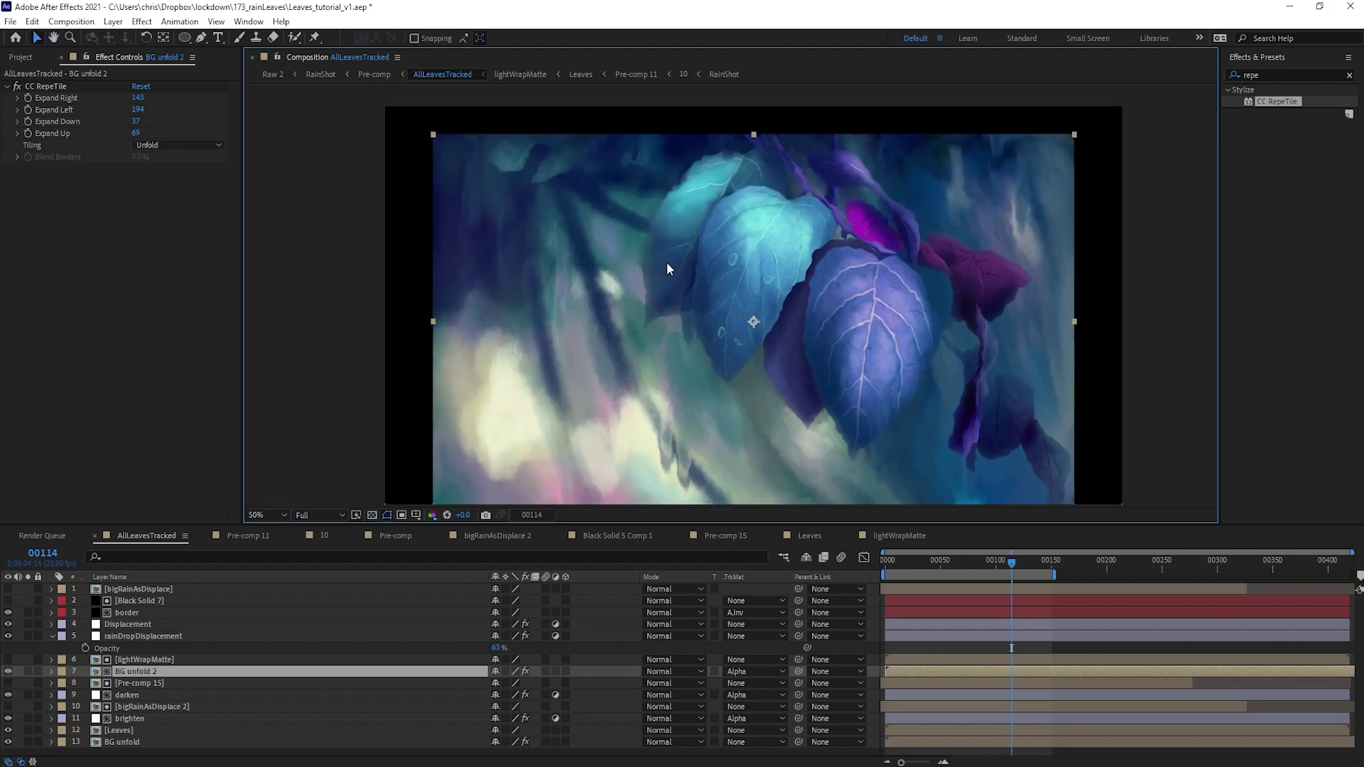
# Step: Apply the Fast Box Blur effect to the BG unfold 2 layer
pyautogui.click(142, 22)
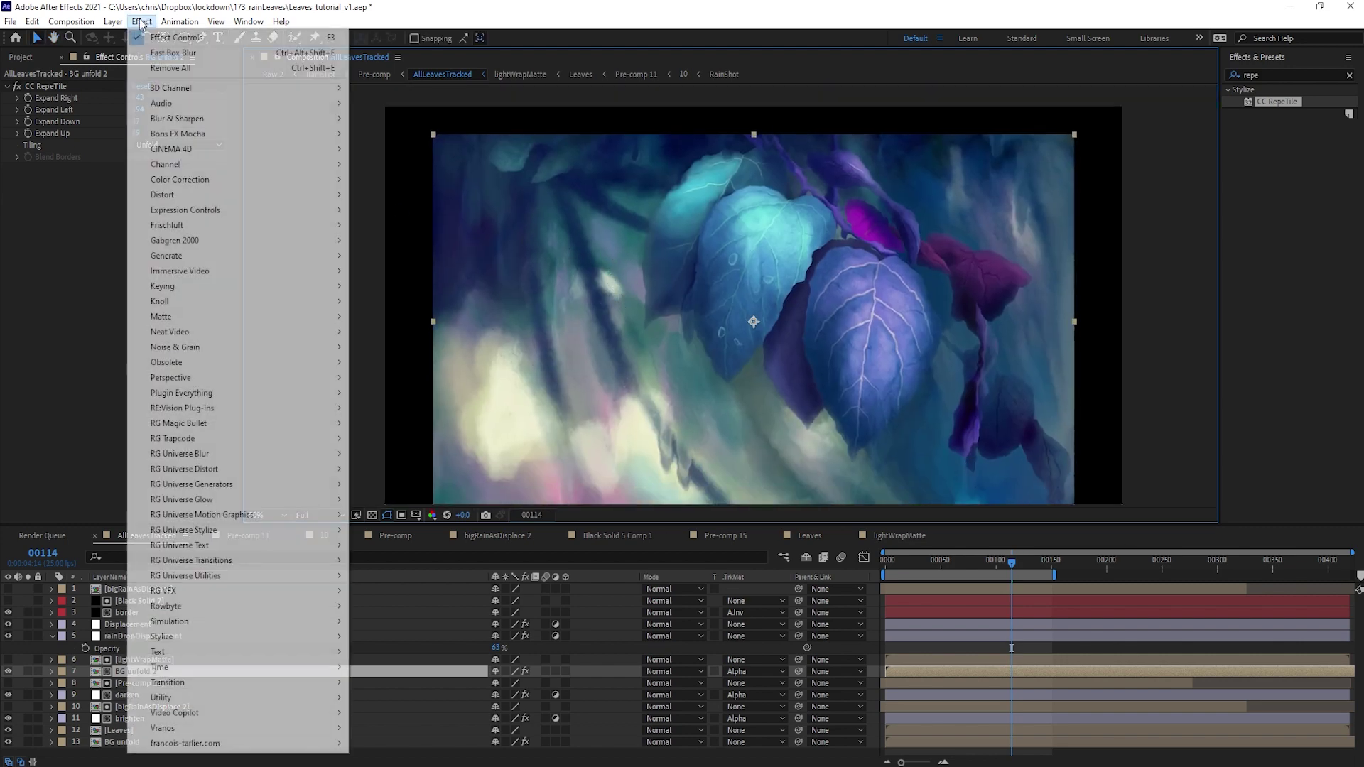
pyautogui.moveTo(193, 121)
pyautogui.click(438, 268)
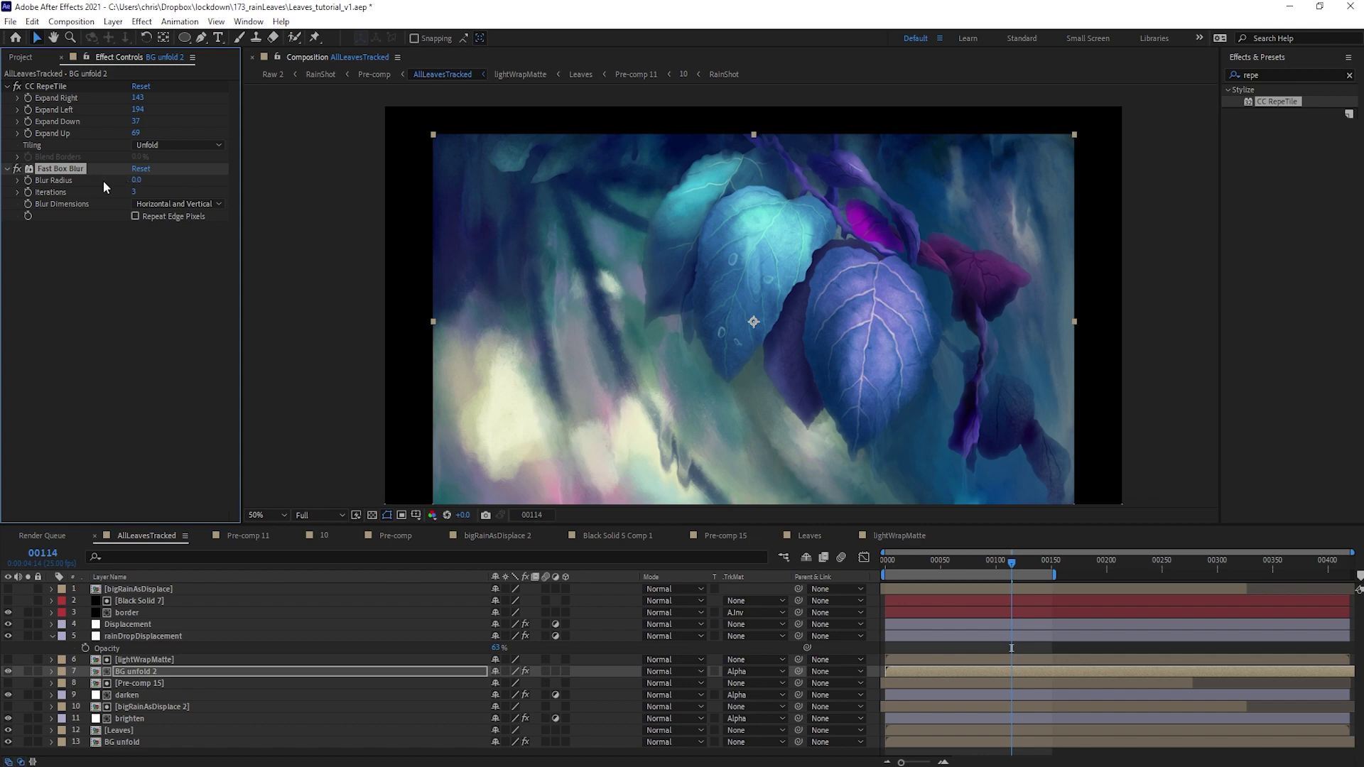
# Step: Try a Fast Box Blur radius of 421 on BG unfold 2 and examine the leaf edges
pyautogui.moveTo(736, 227); pyautogui.dragTo(798, 249)
pyautogui.scroll(3, 630, 179)
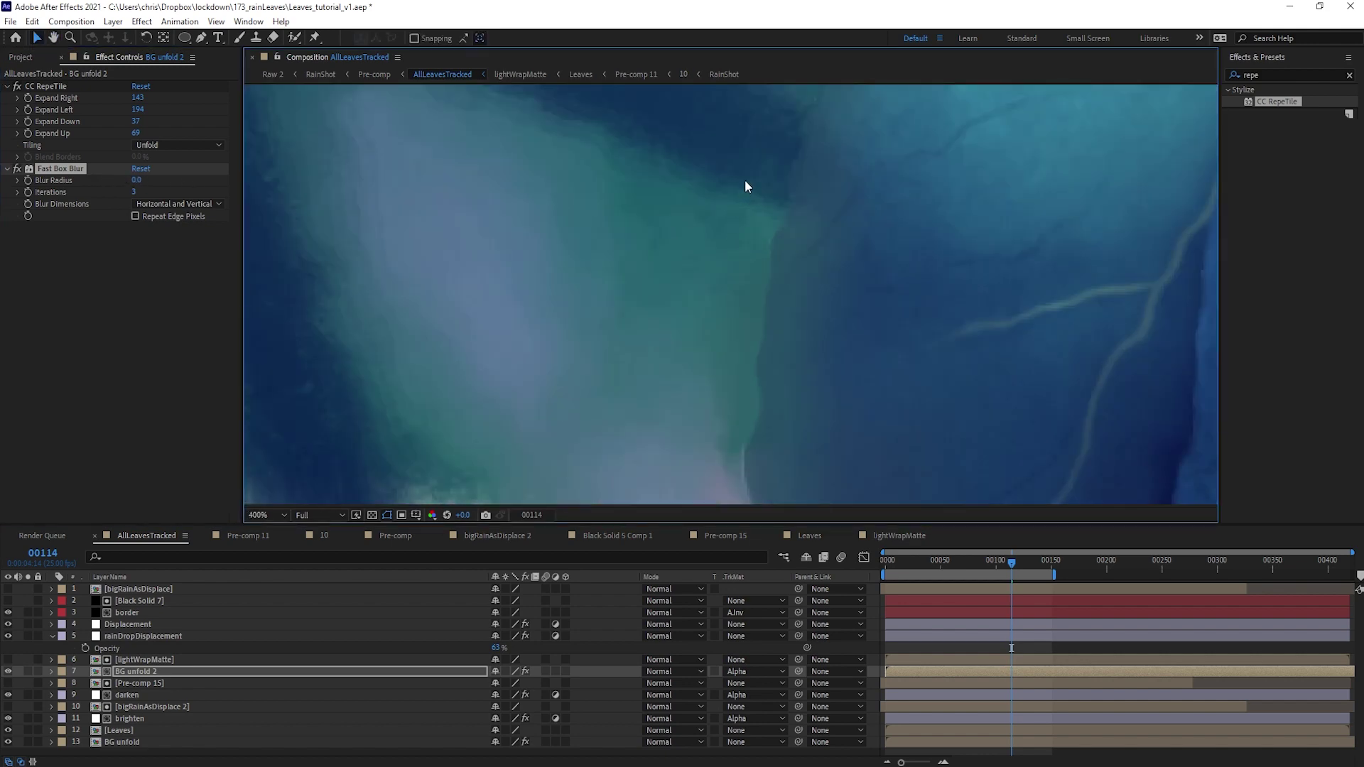
pyautogui.scroll(-2, 655, 250)
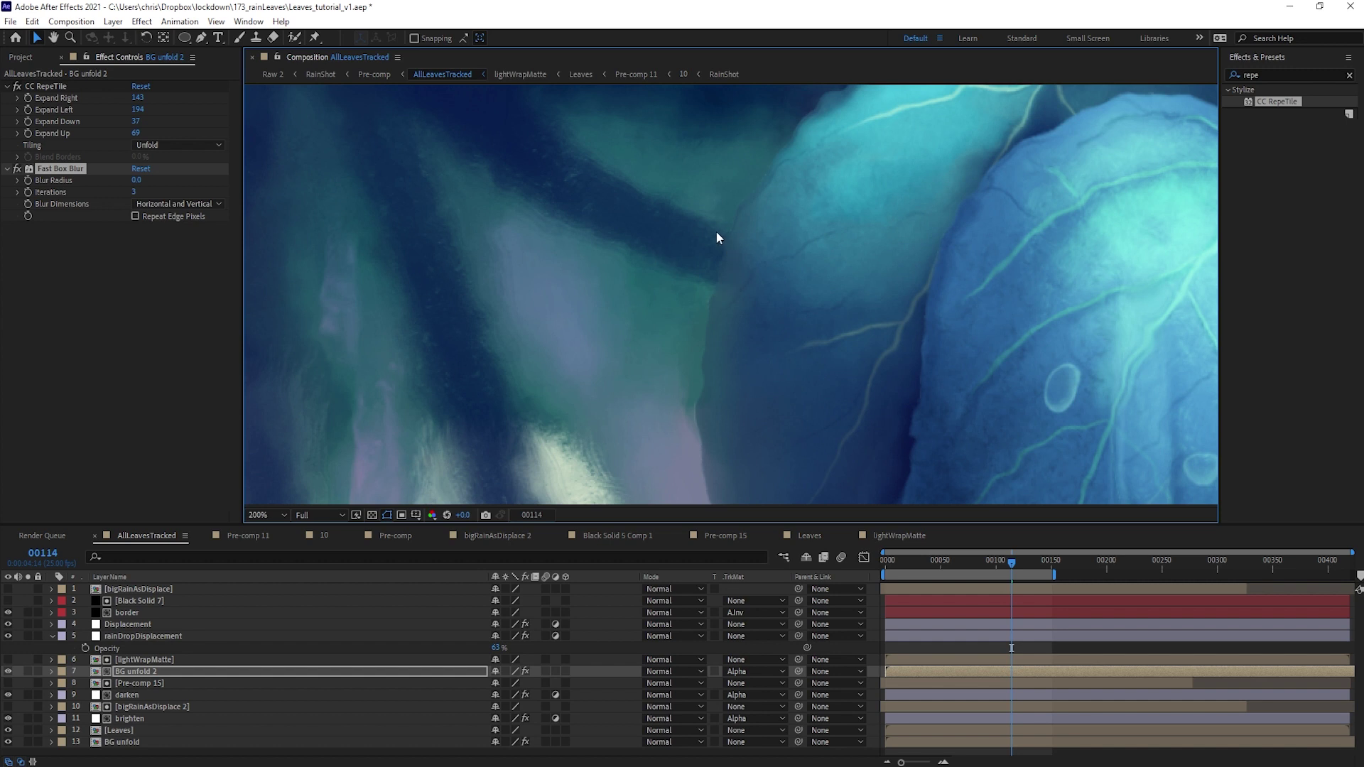
pyautogui.moveTo(136, 180); pyautogui.dragTo(153, 184)
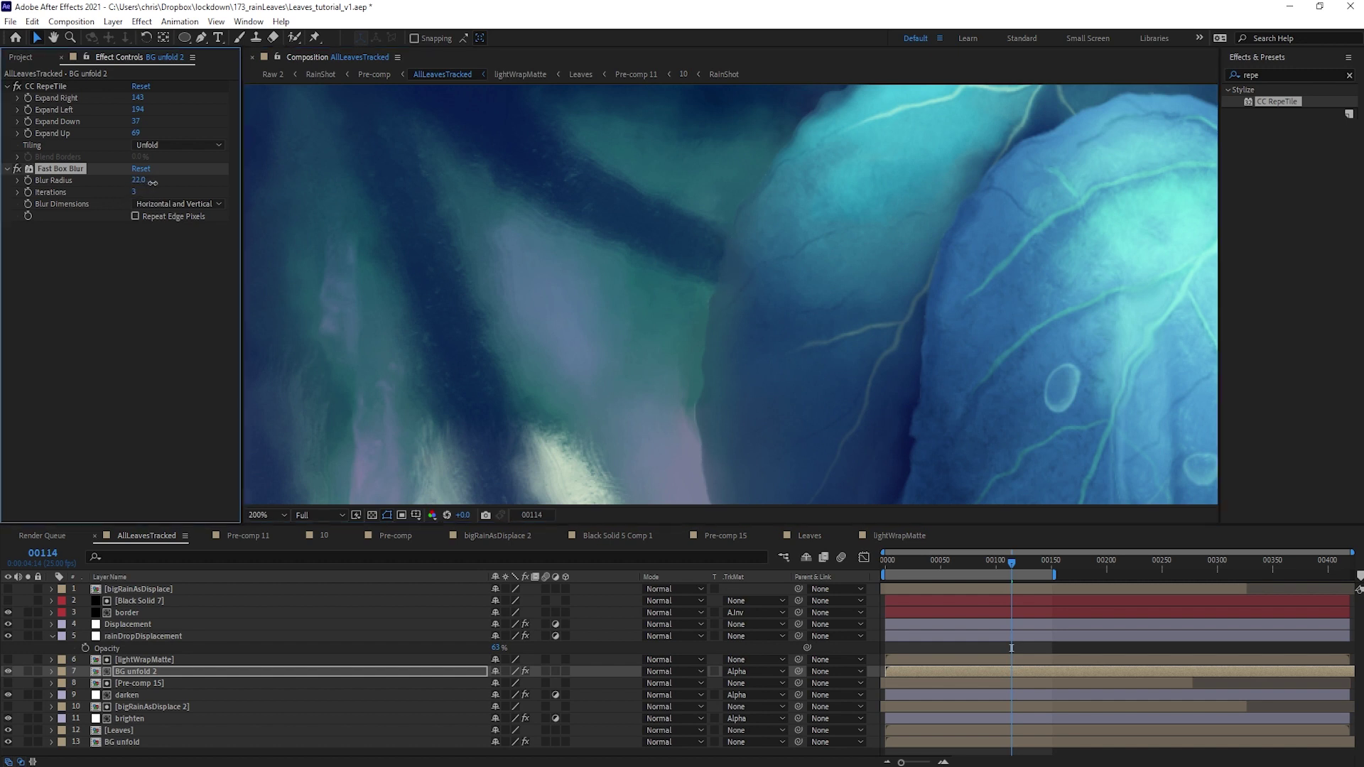
pyautogui.moveTo(413, 224); pyautogui.dragTo(463, 232)
pyautogui.scroll(-1, 714, 273)
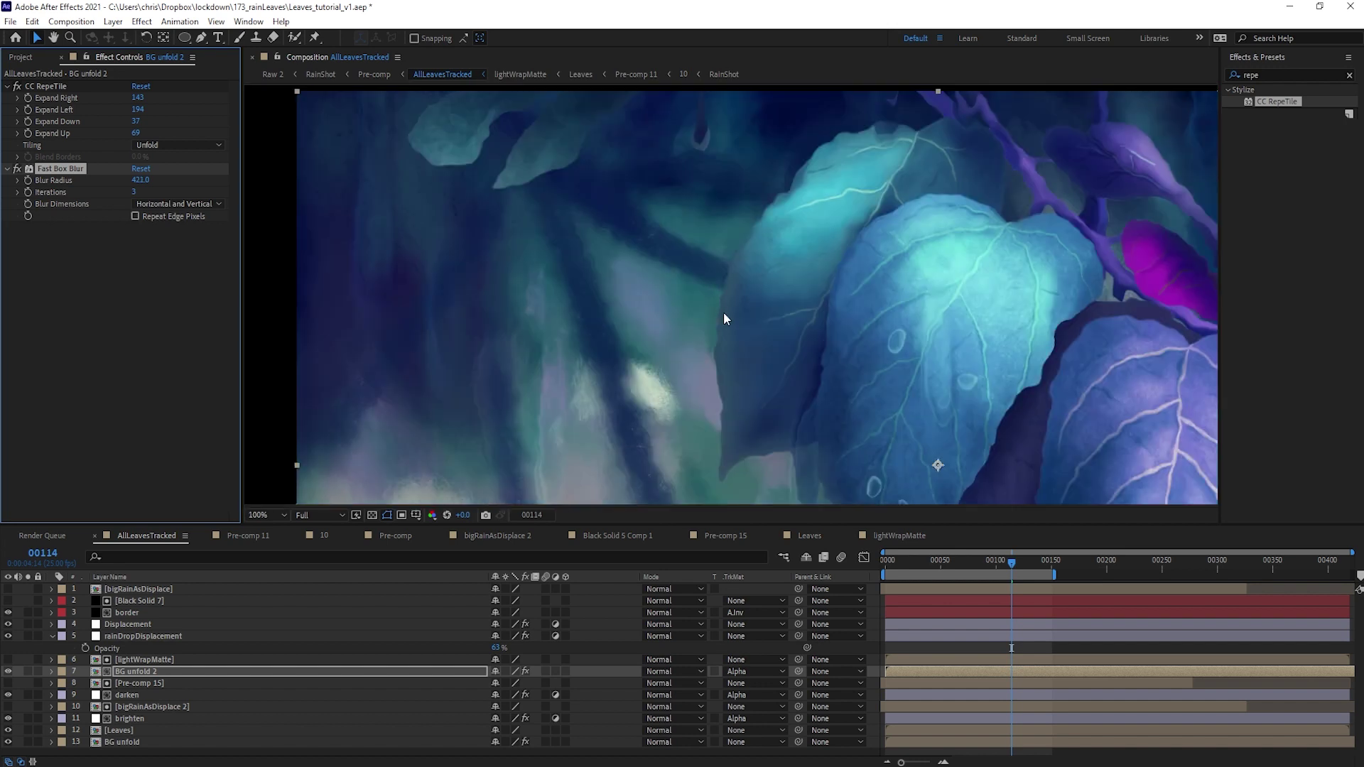
pyautogui.moveTo(723, 312); pyautogui.dragTo(630, 143)
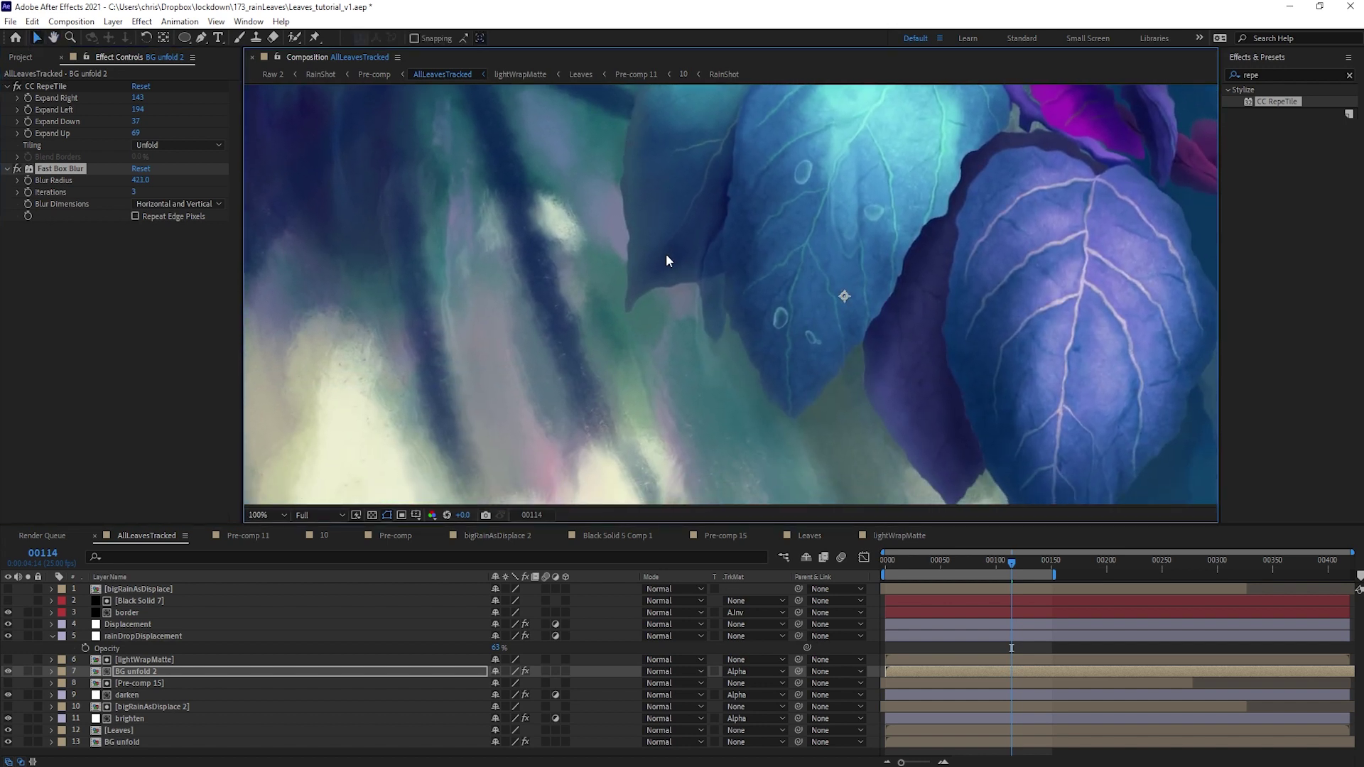
pyautogui.moveTo(610, 194); pyautogui.dragTo(604, 303)
# Step: Reset BG unfold 2's blur radius to 0, raise it to 20, and compare the result with the layer hidden
pyautogui.click(136, 180)
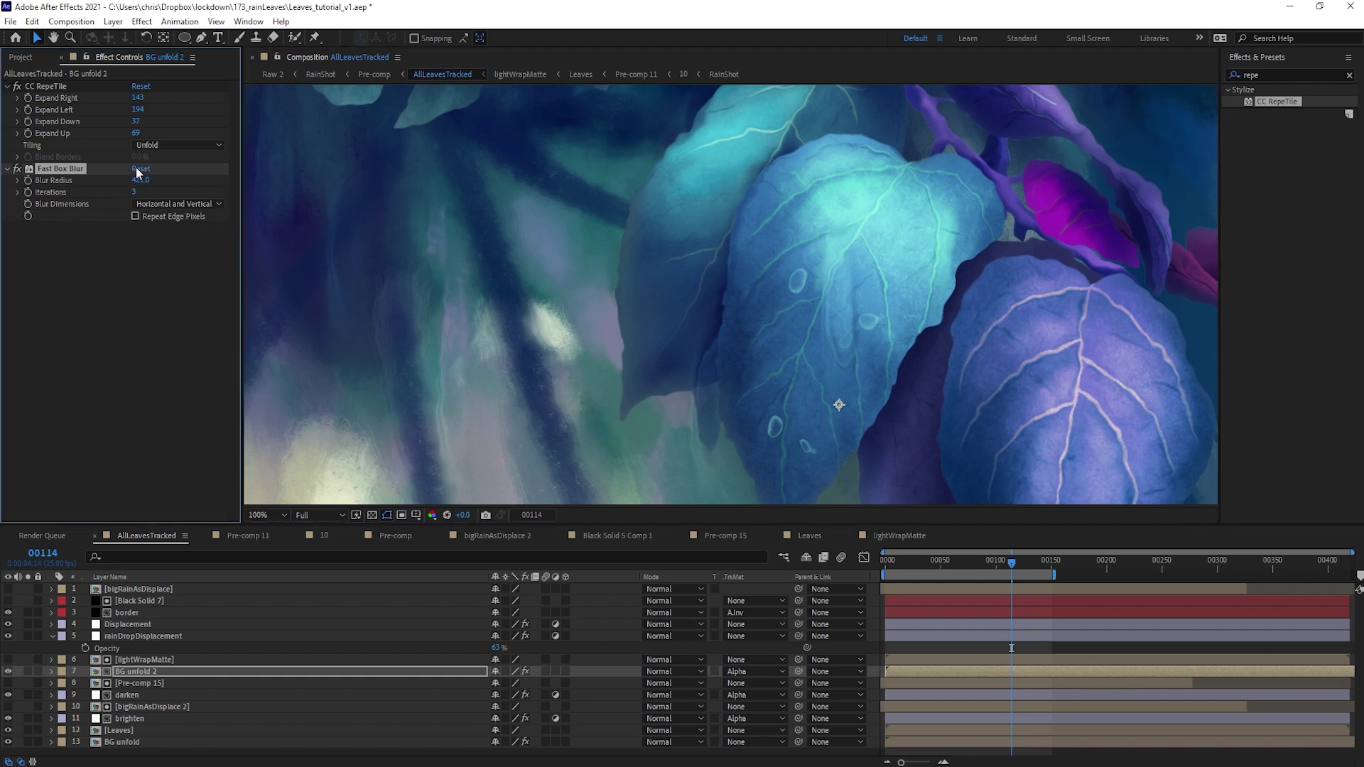
pyautogui.write('0')
pyautogui.press('Return')
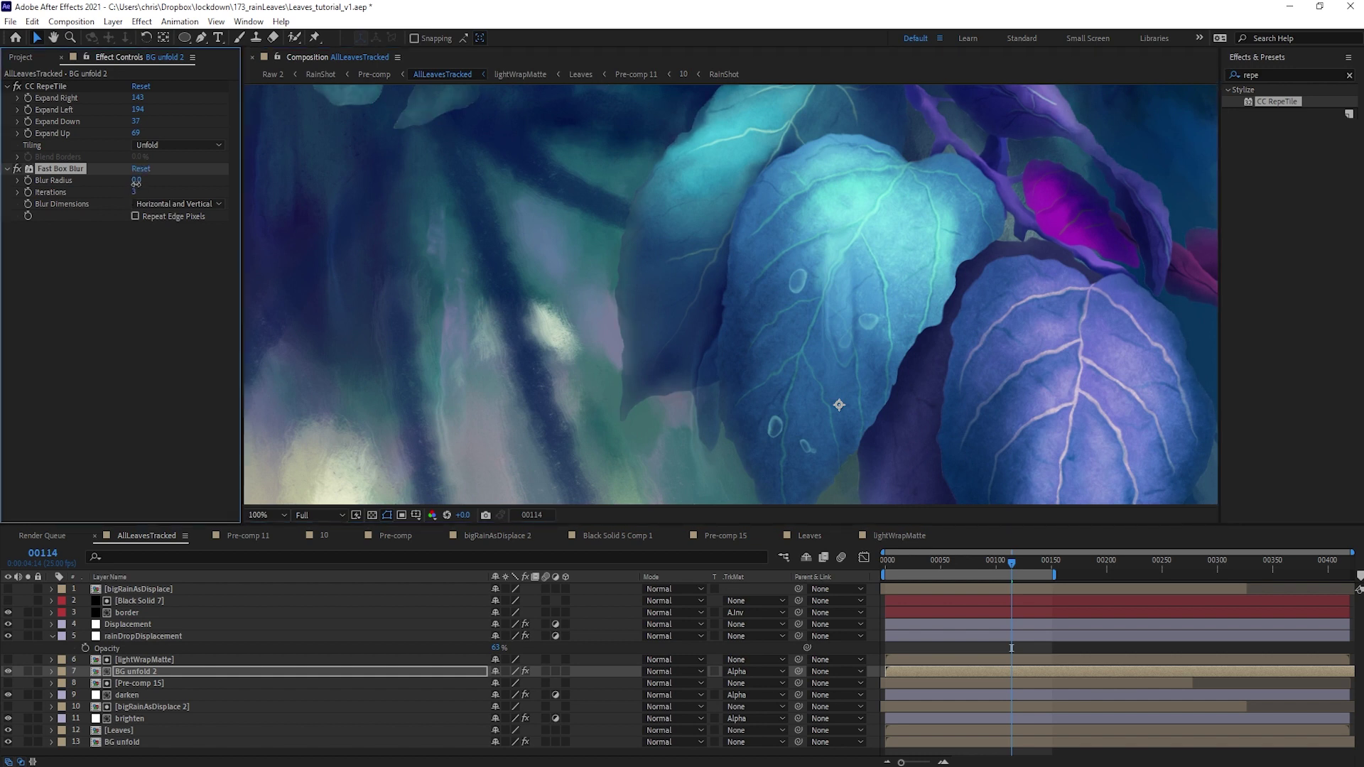
pyautogui.moveTo(140, 184); pyautogui.dragTo(150, 185)
pyautogui.scroll(-1, 641, 228)
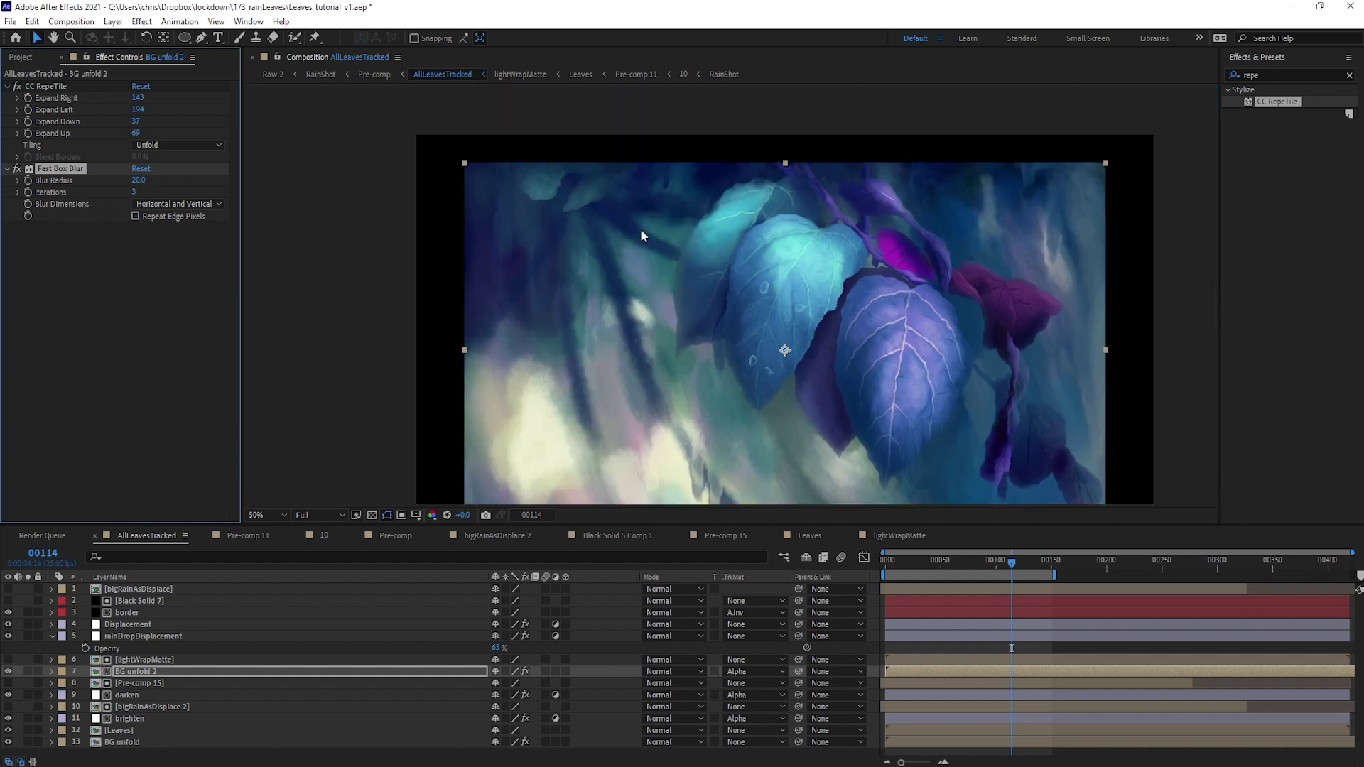
pyautogui.moveTo(668, 272); pyautogui.dragTo(649, 226)
pyautogui.click(8, 671)
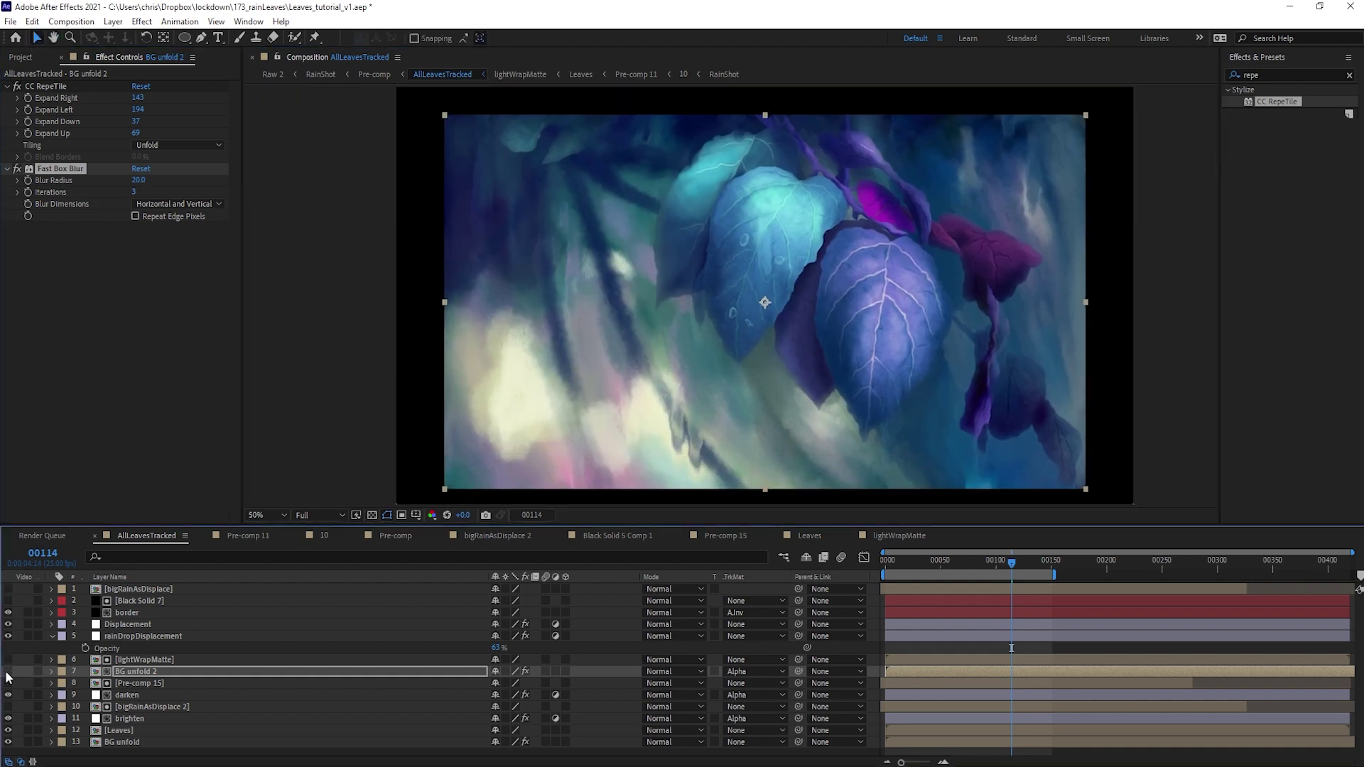
pyautogui.click(8, 671)
# Step: Set BG unfold 2 to Add blending mode at 35% opacity and preview the composition from frame 0
pyautogui.click(146, 676)
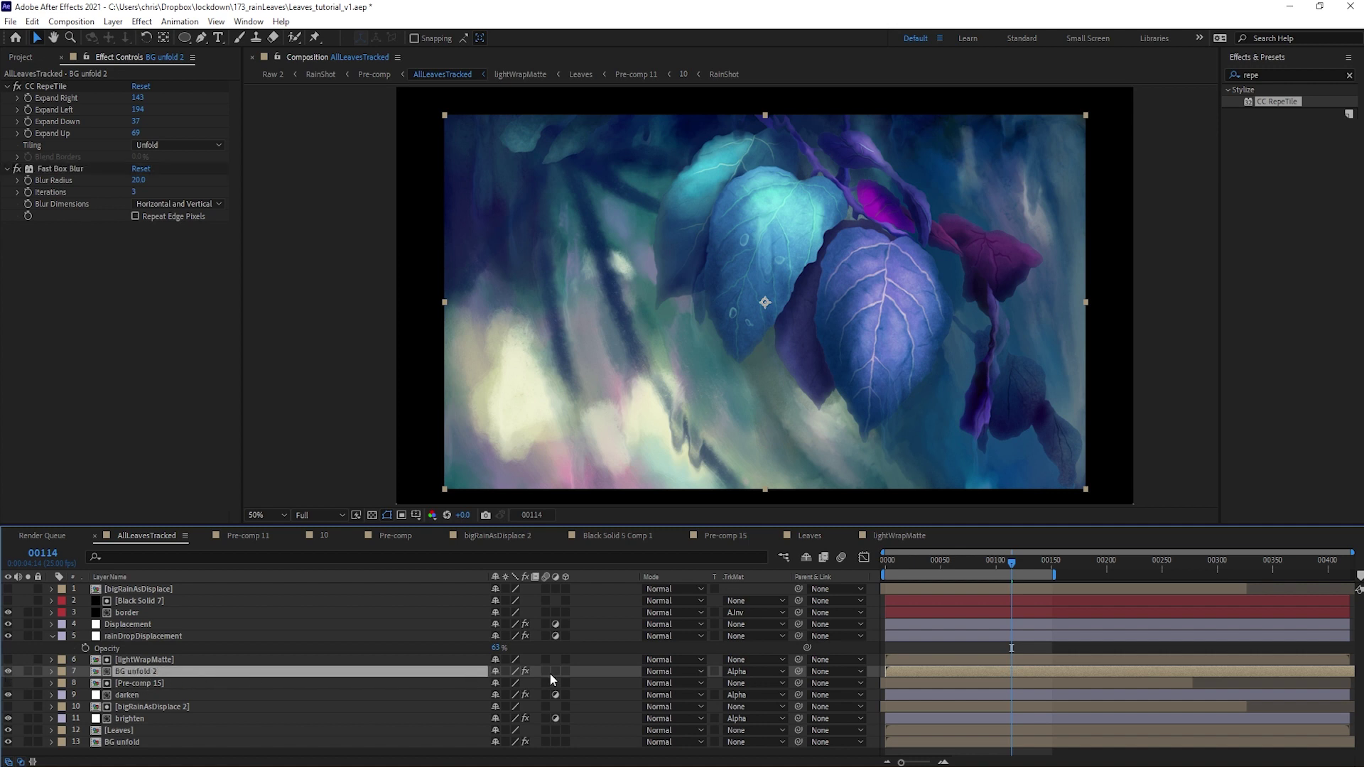
pyautogui.click(650, 672)
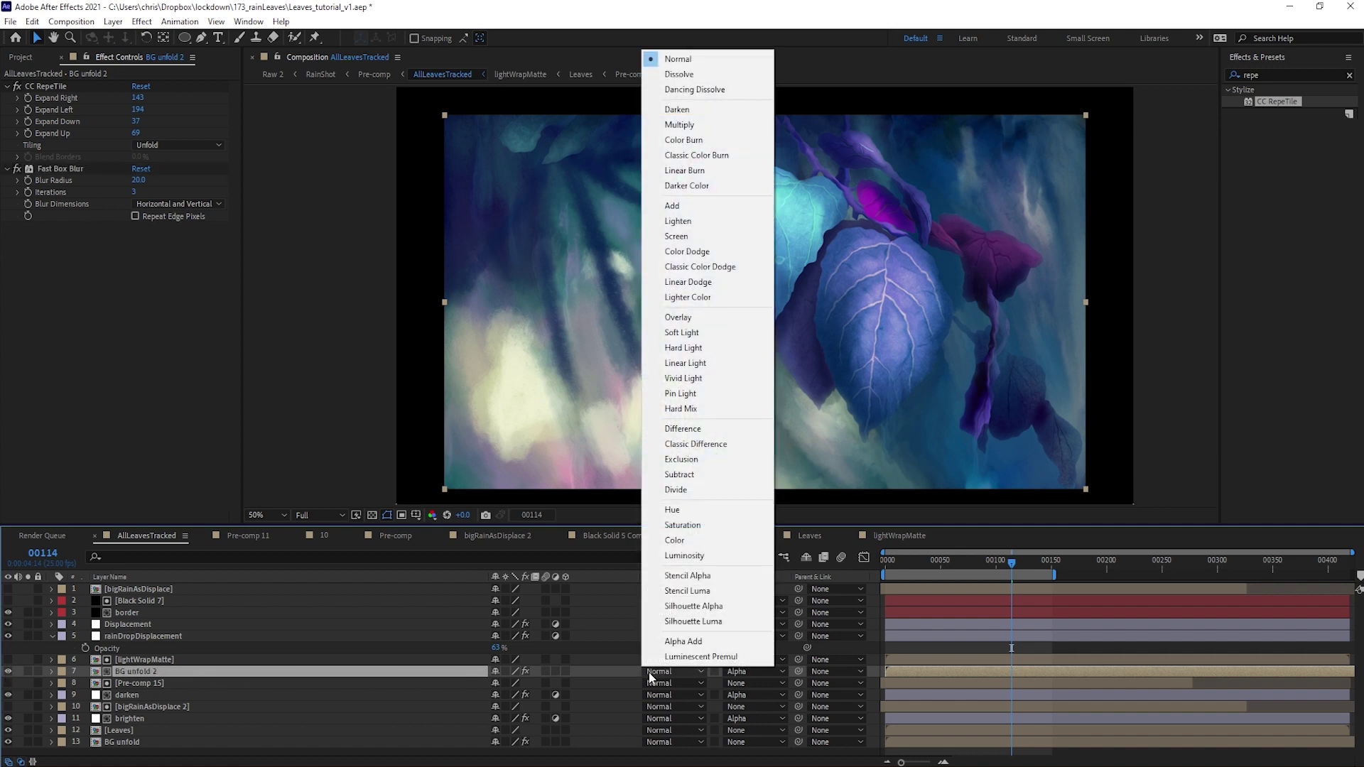
pyautogui.click(681, 206)
pyautogui.press('t')
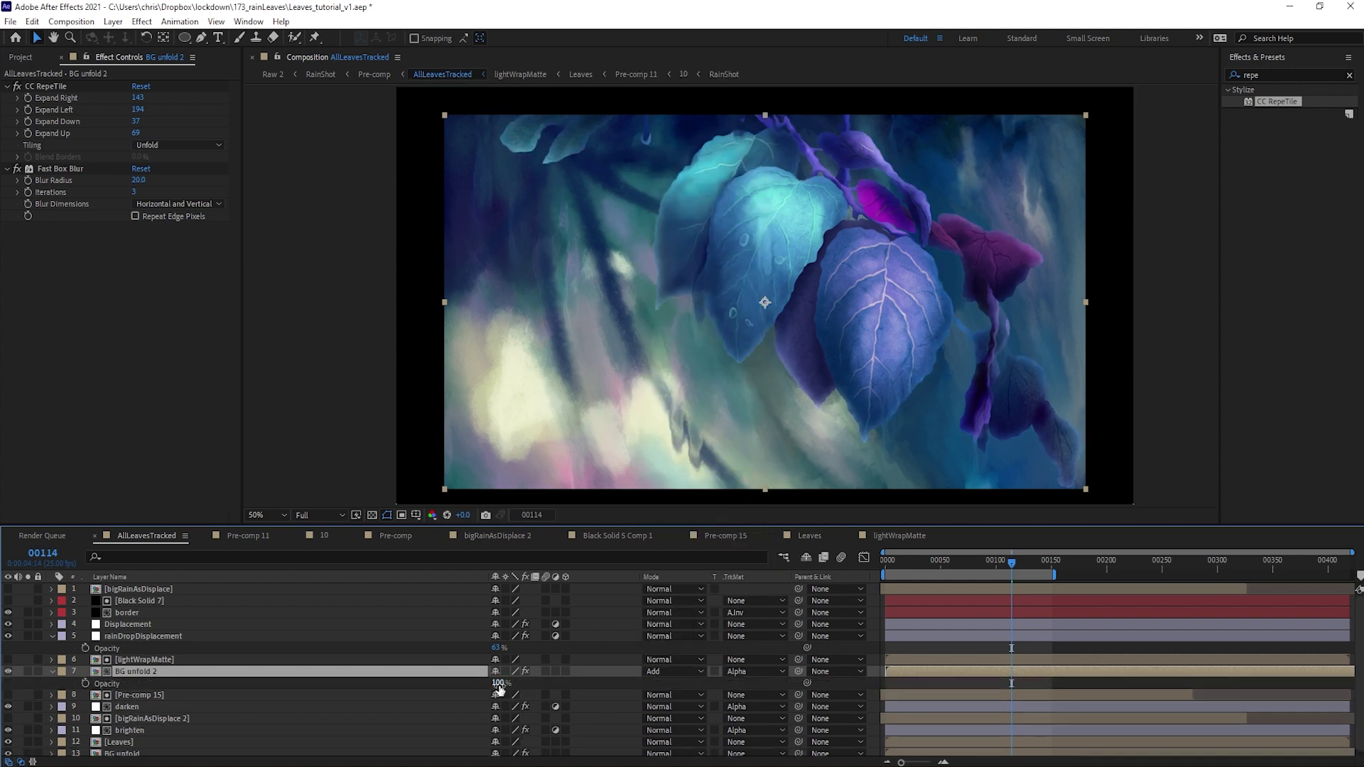
pyautogui.moveTo(498, 683); pyautogui.dragTo(341, 694)
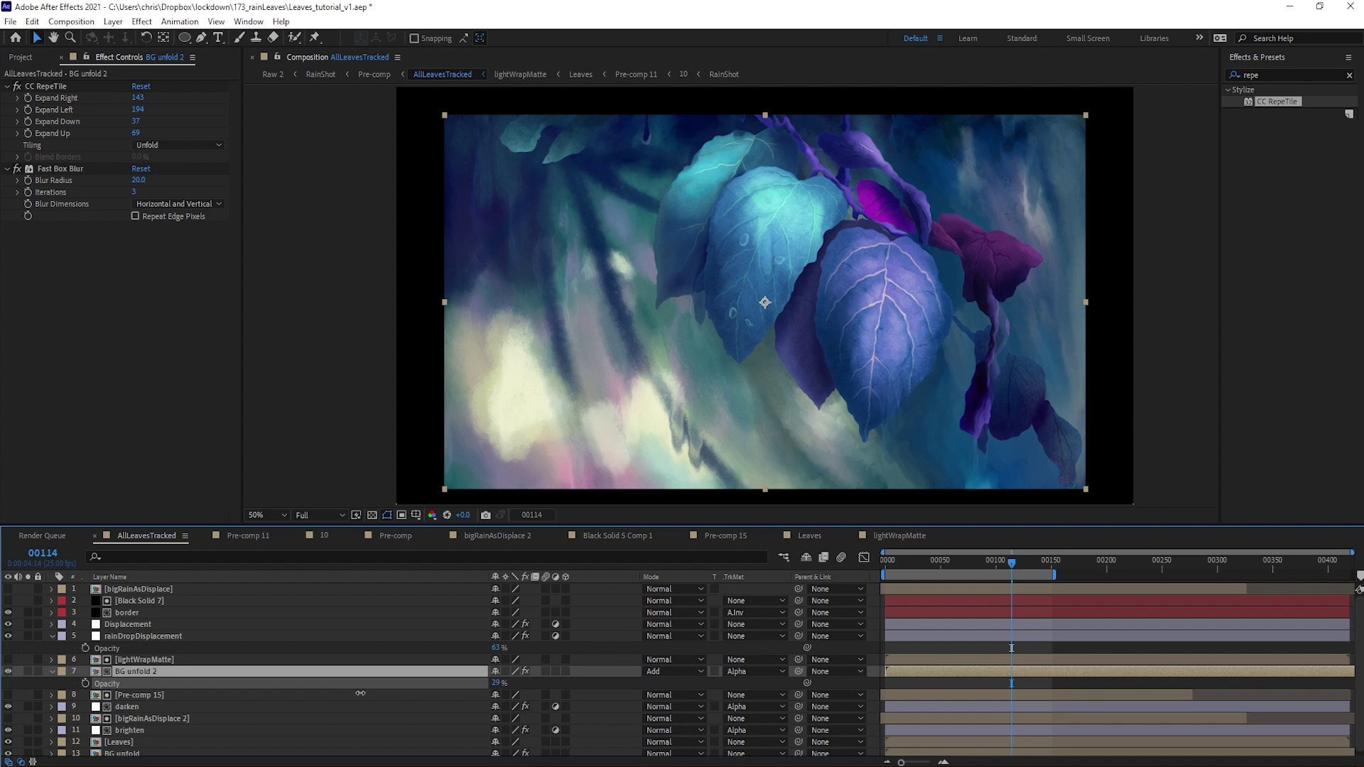
pyautogui.moveTo(368, 695); pyautogui.dragTo(368, 696)
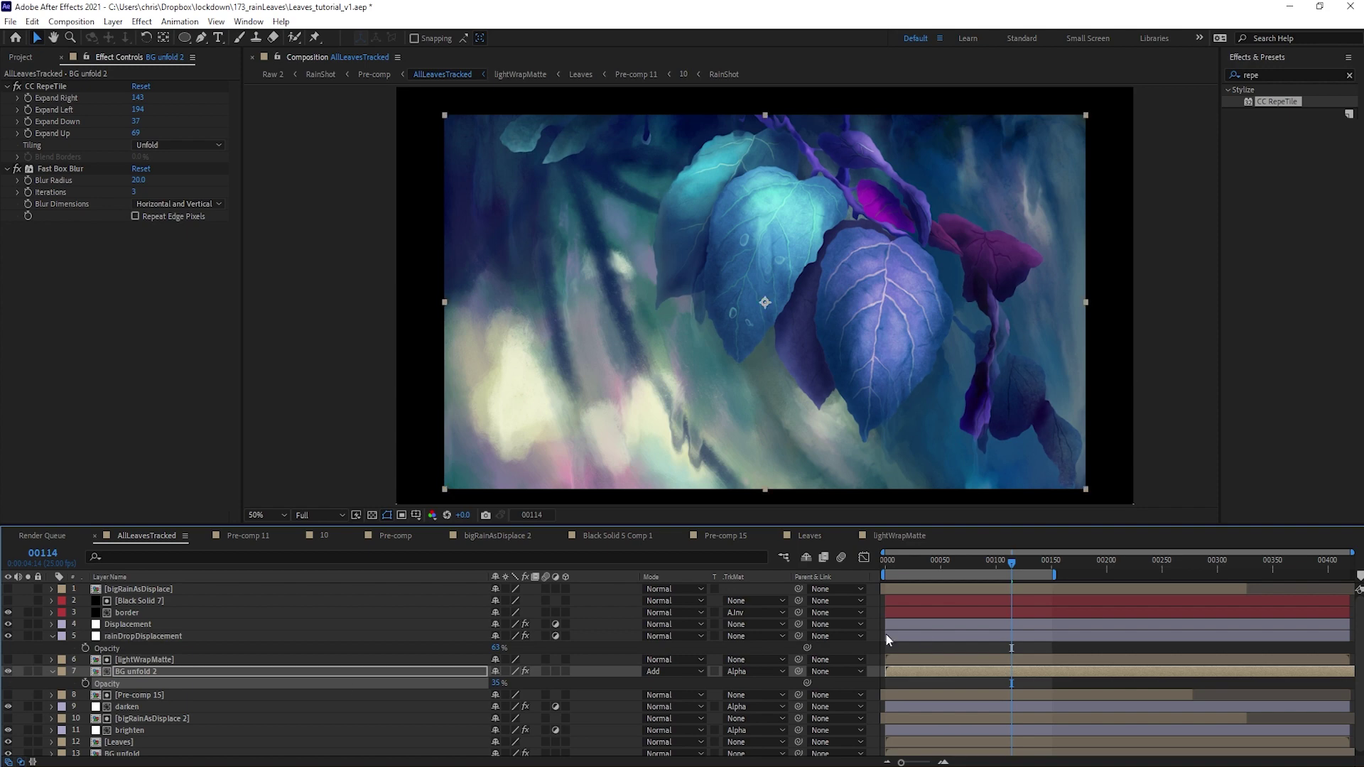
pyautogui.moveTo(979, 562); pyautogui.dragTo(639, 577)
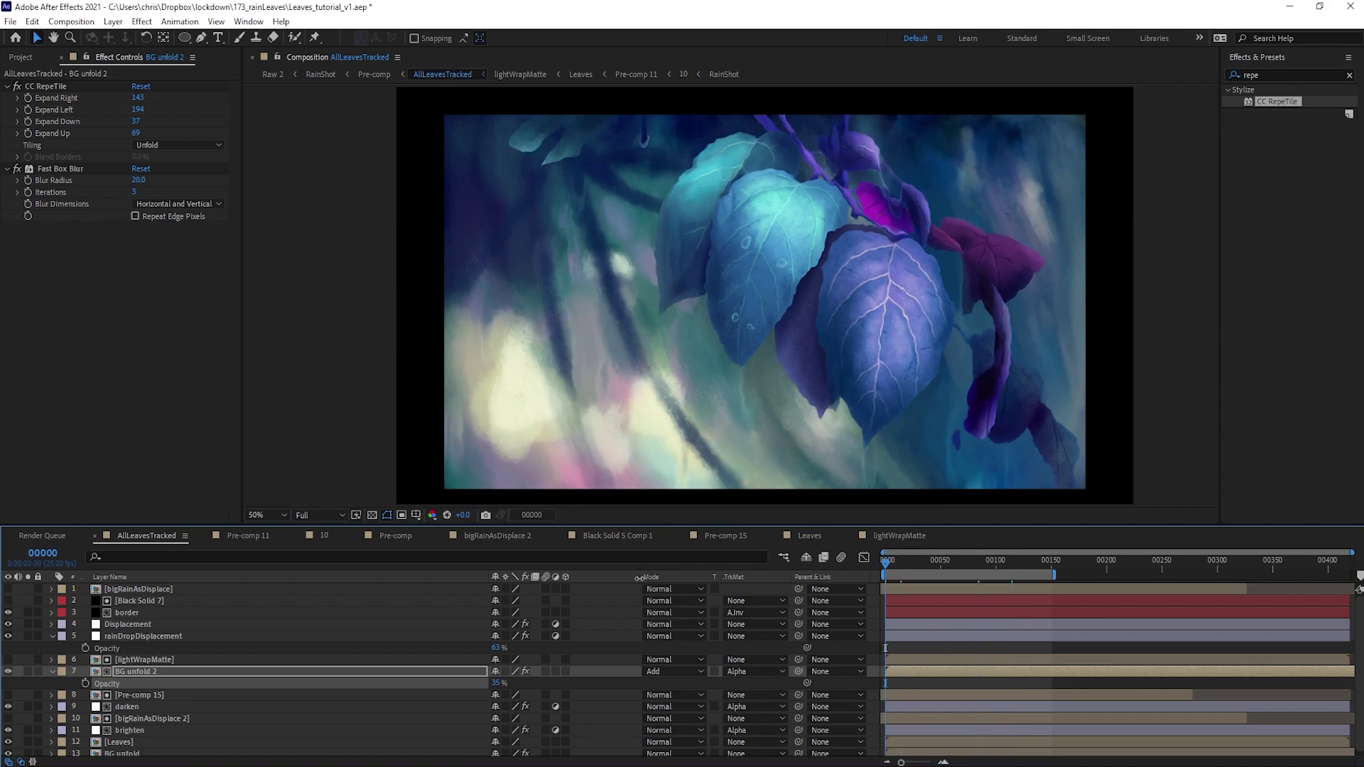
pyautogui.press('space')
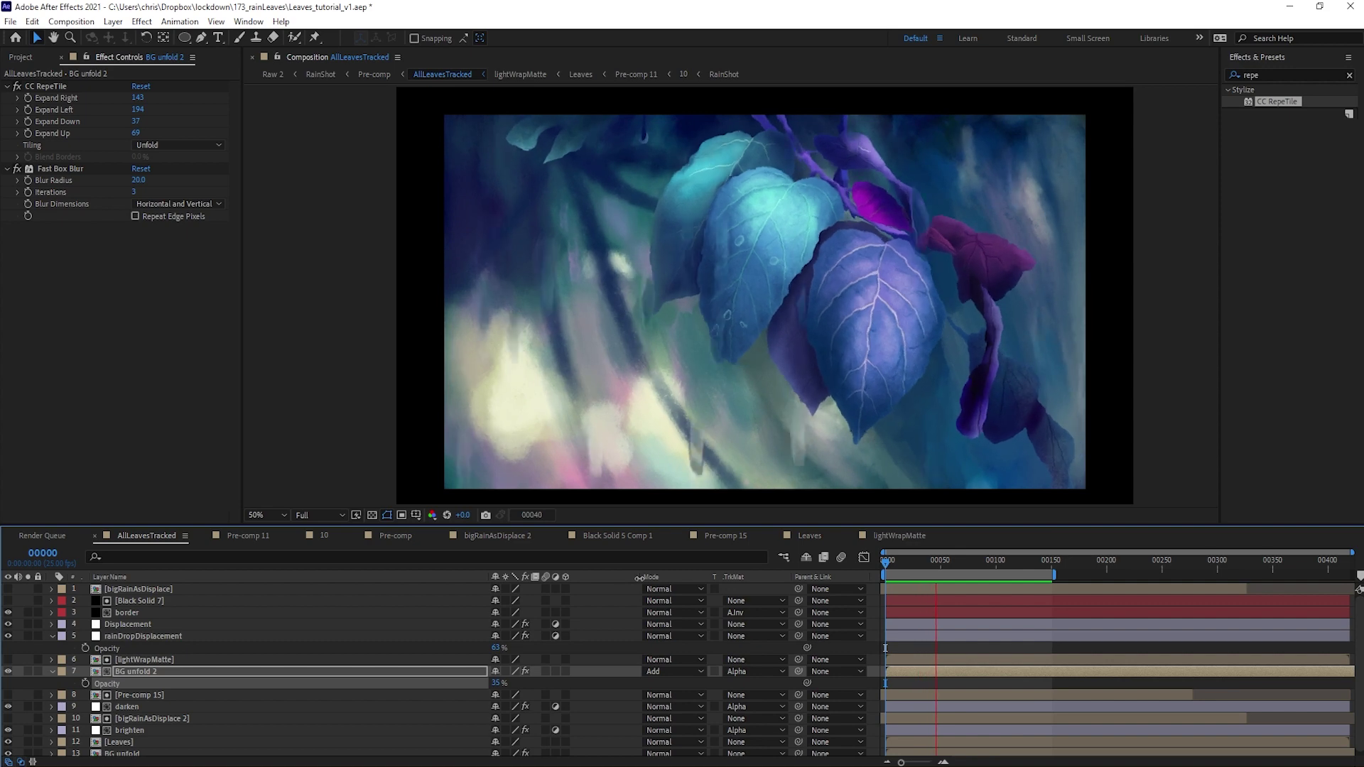